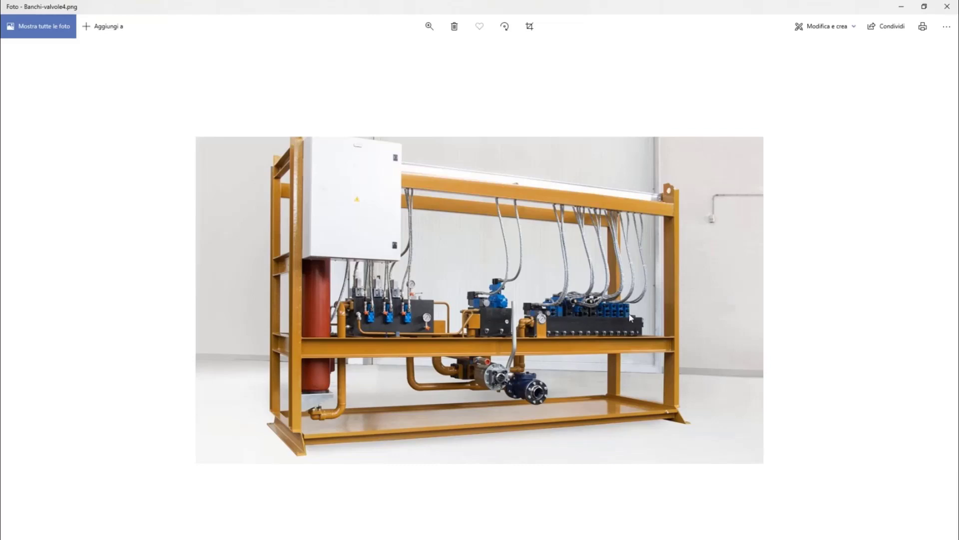
Minimize the photo viewer and file explorer to reach HyDraw CAD, then narrow the library explorer to enlarge the drawing area.
click(902, 7)
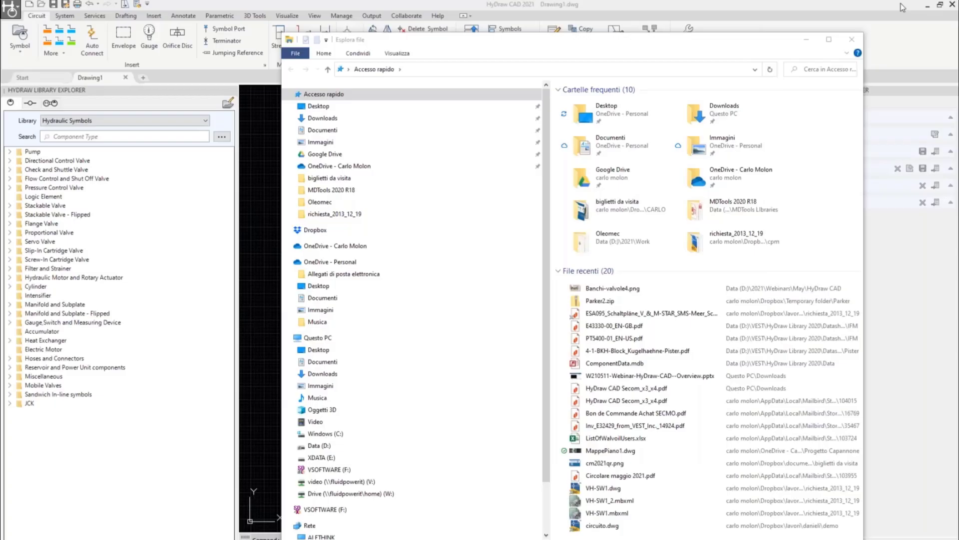
click(806, 39)
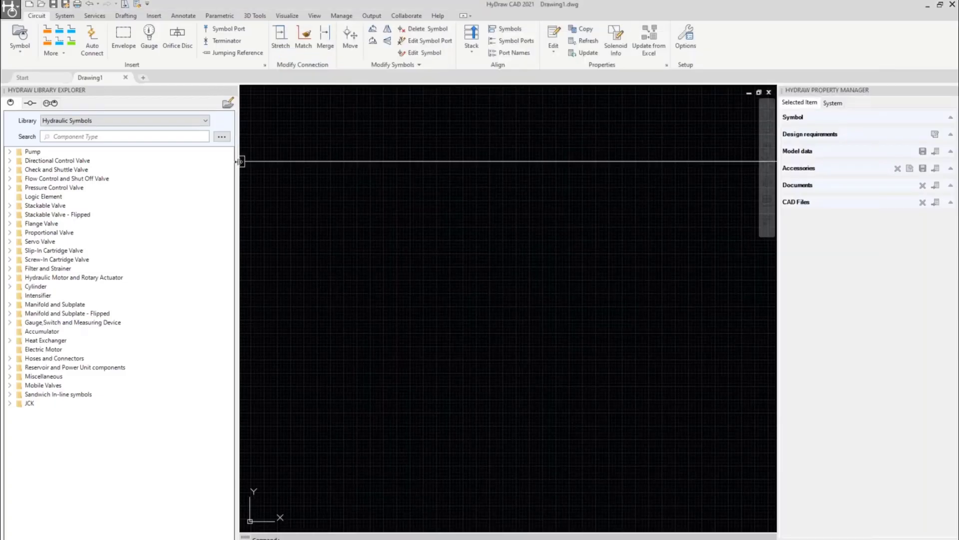
drag(239, 162, 181, 163)
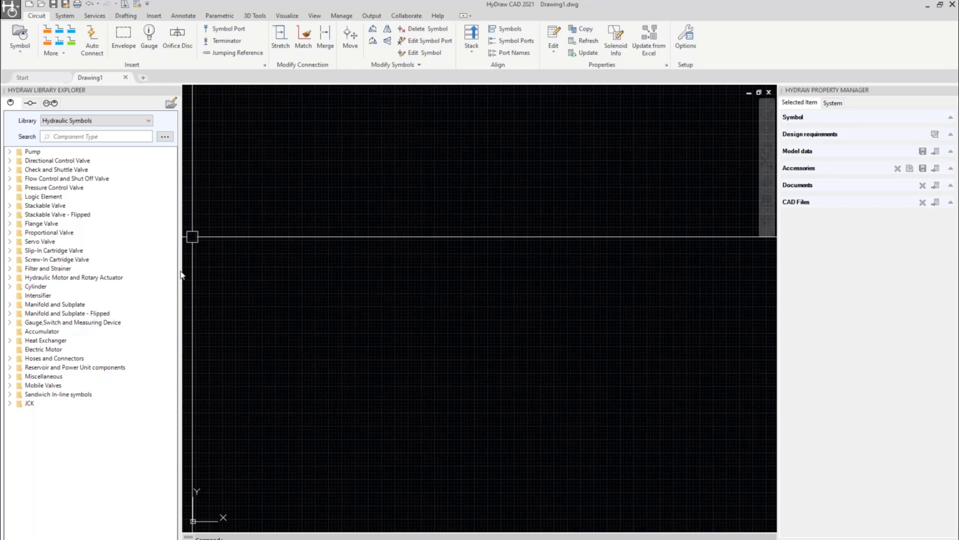
scroll(226, 276, down, 2)
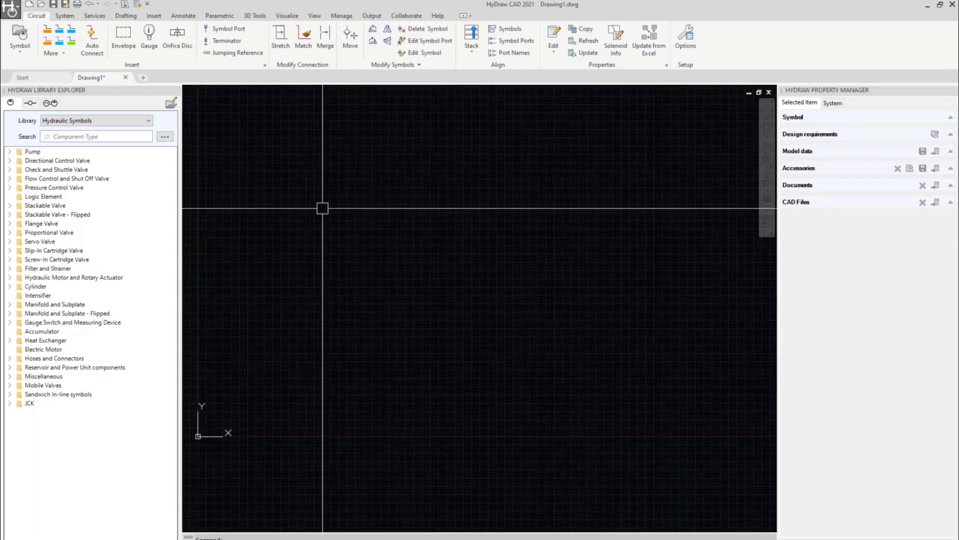
Insert a metric title block with sheet size A1 into the drawing.
click(64, 16)
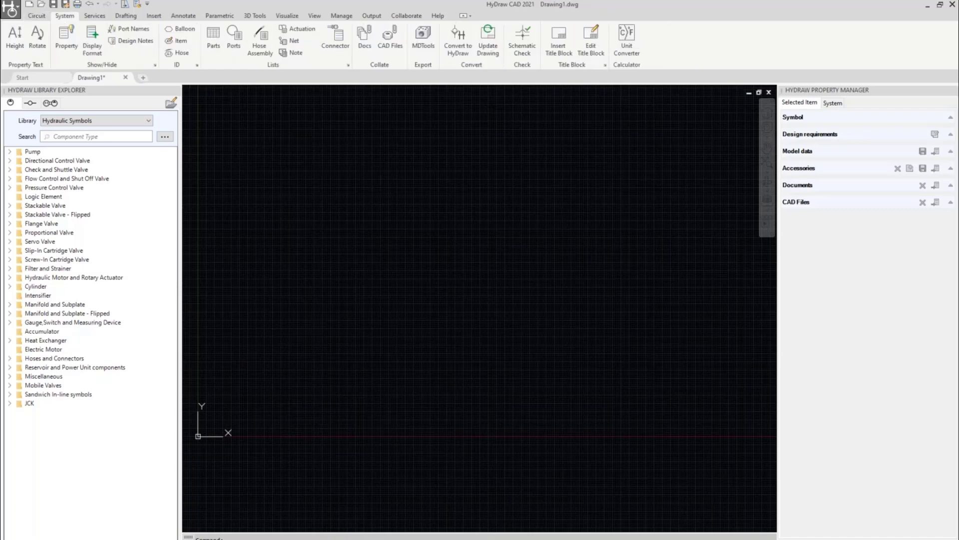
click(559, 40)
click(236, 238)
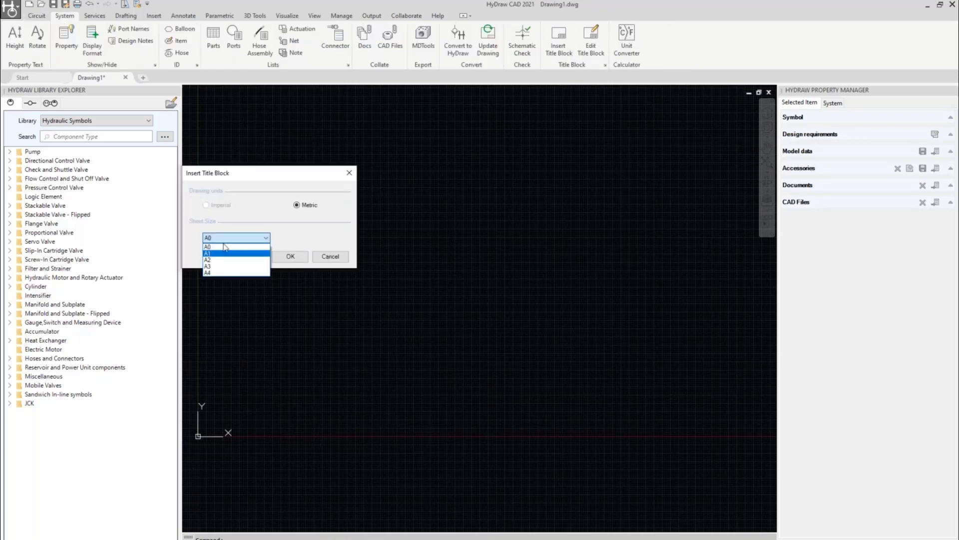
click(71, 18)
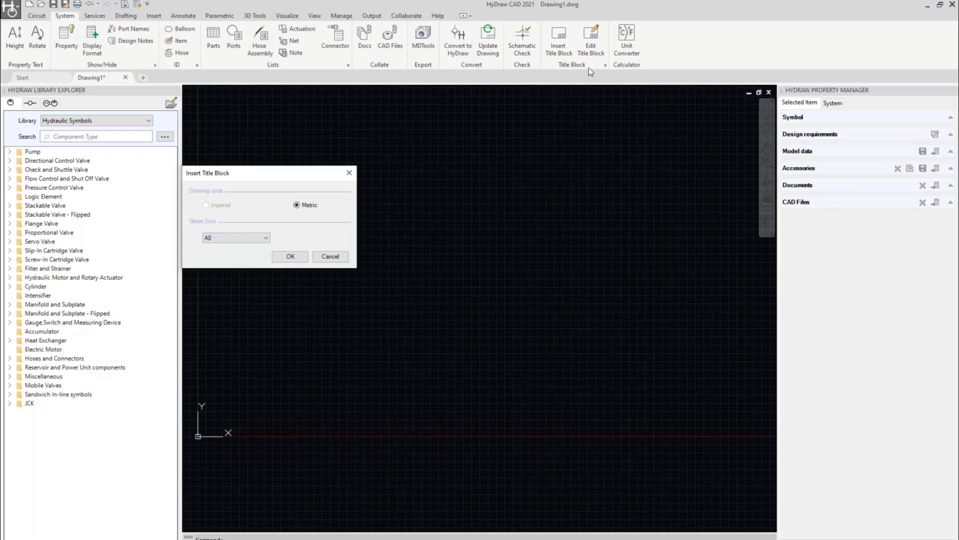
click(248, 237)
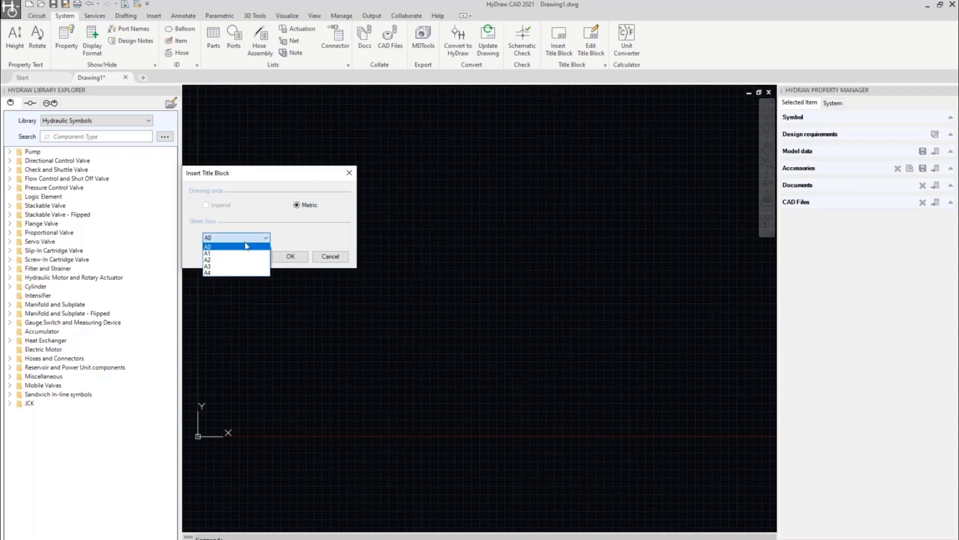
click(228, 248)
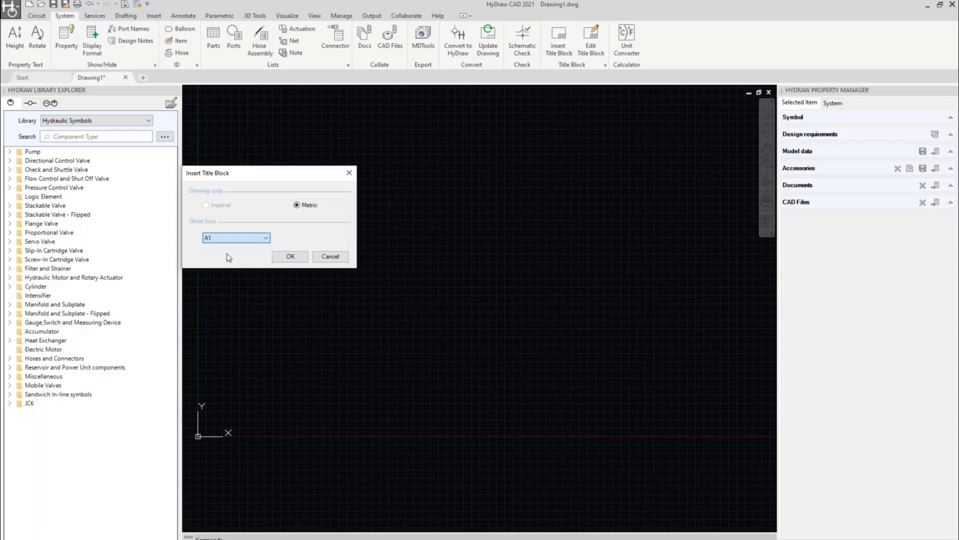
click(290, 257)
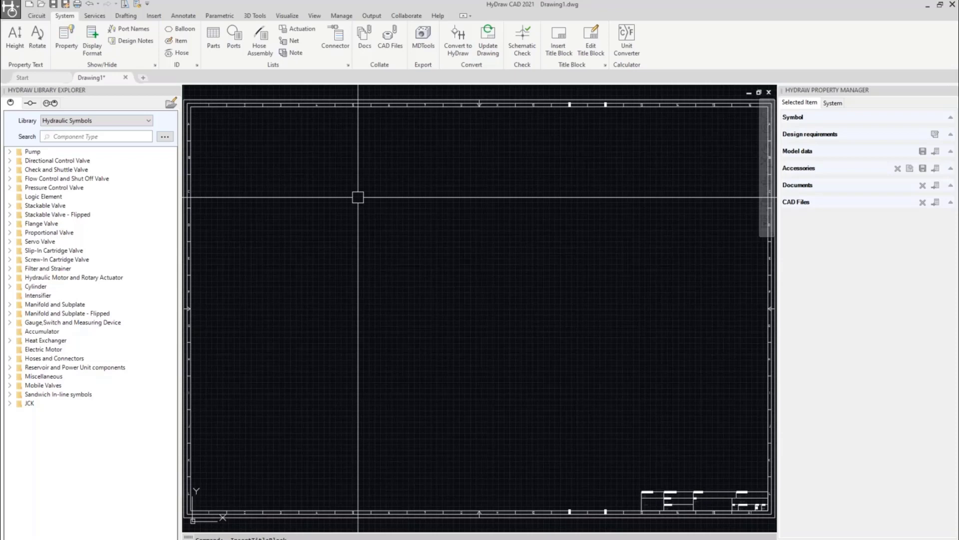
Draw a long horizontal orange connection line across the lower part of the sheet and a parallel blue connection line just below it.
click(38, 16)
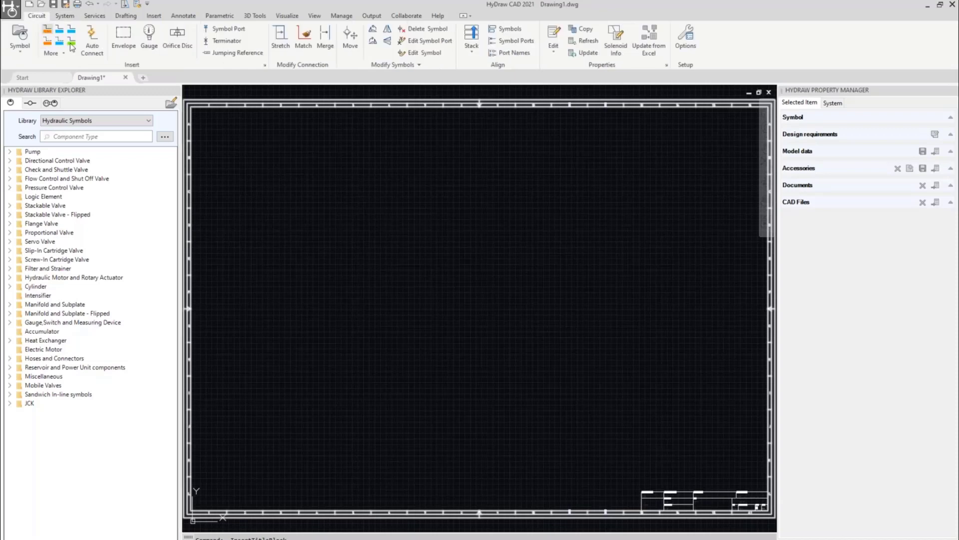
click(220, 430)
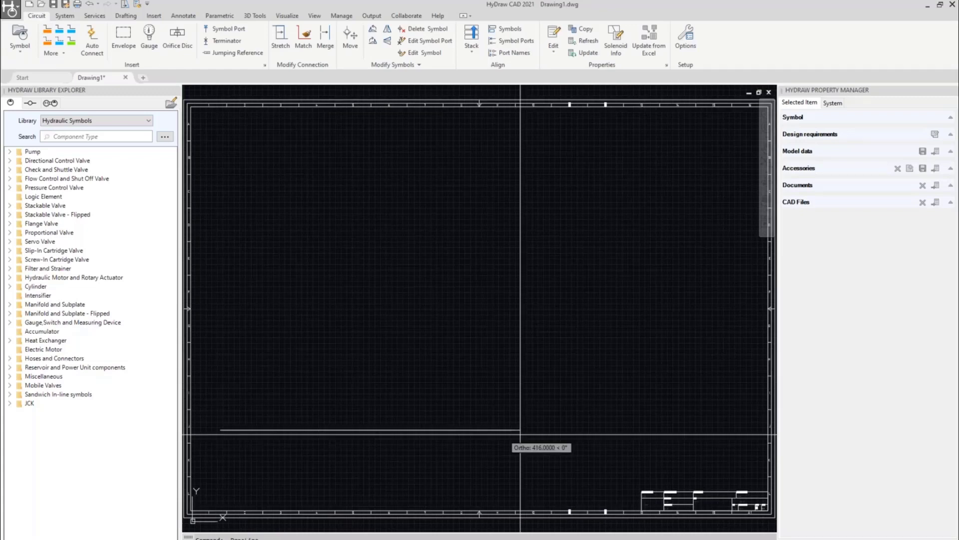
click(718, 432)
key(Return)
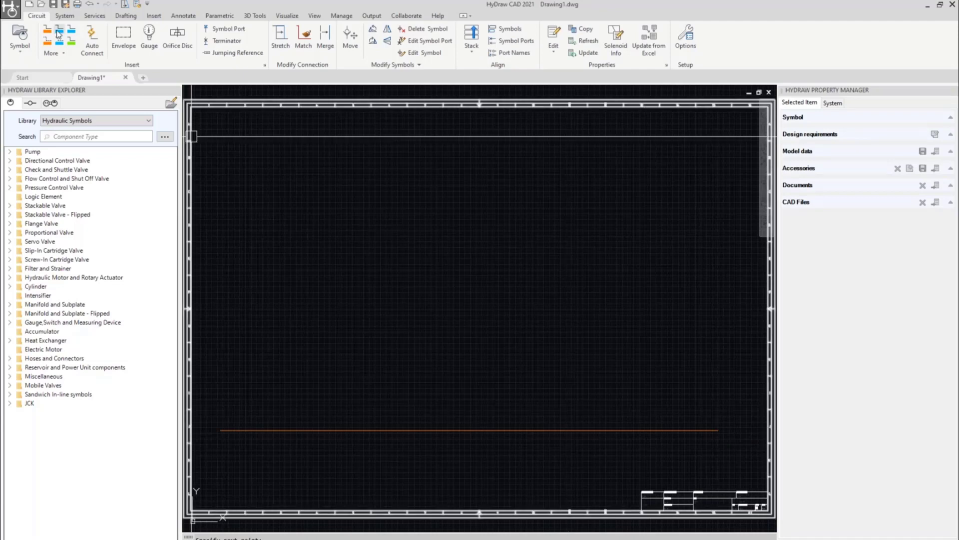
click(219, 450)
click(723, 457)
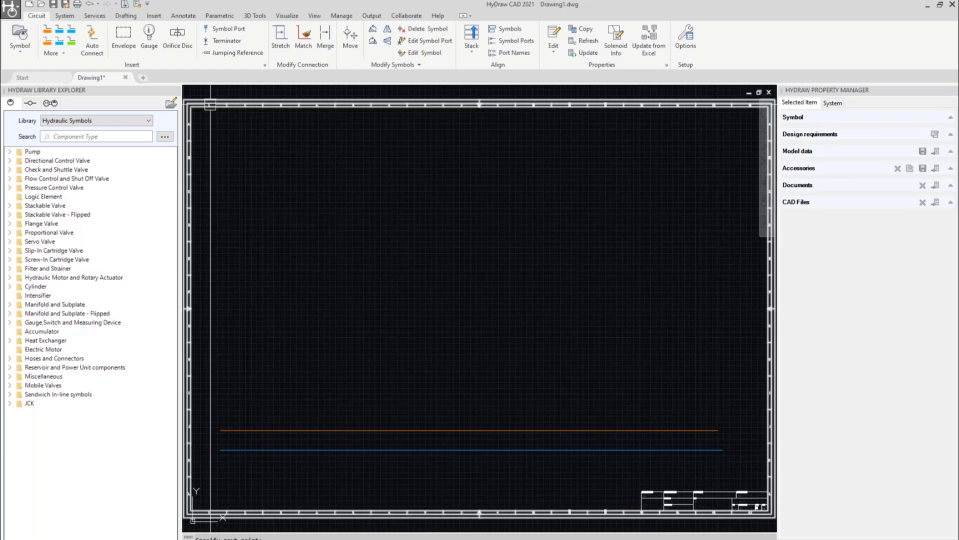
Search the hydraulic symbol library for "shut" and open the line-mounted symbols under Flow Control and Shut Off Valve, Shut-Off.
scroll(213, 460, up, 5)
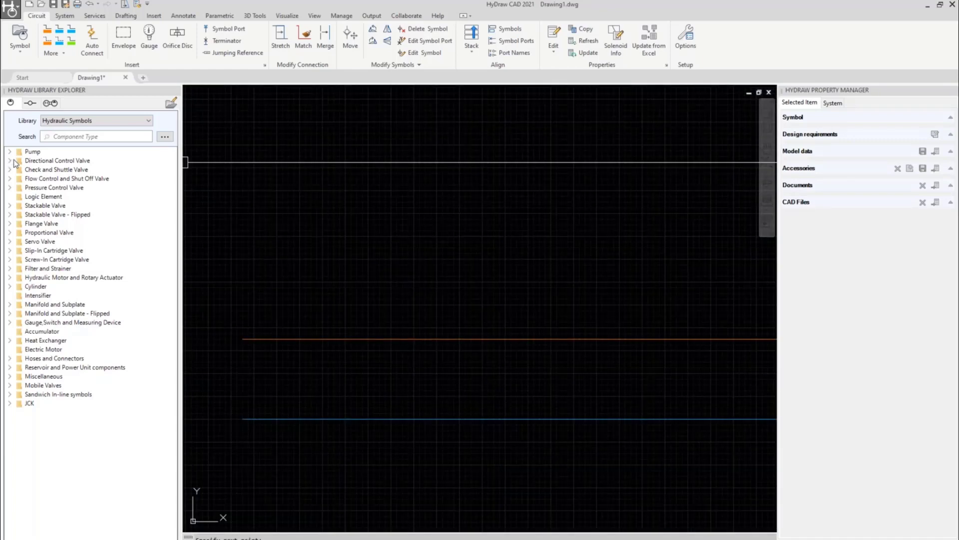
click(82, 137)
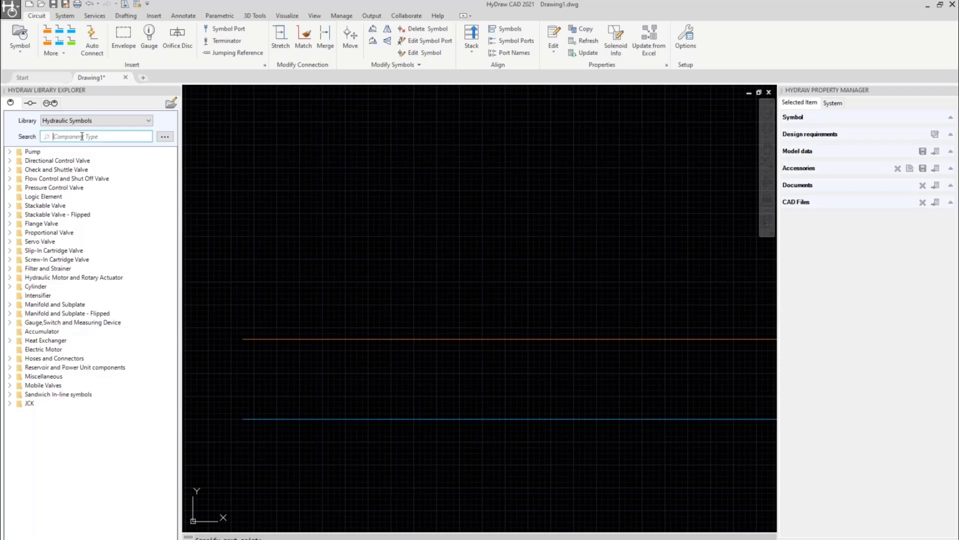
text(shutoff)
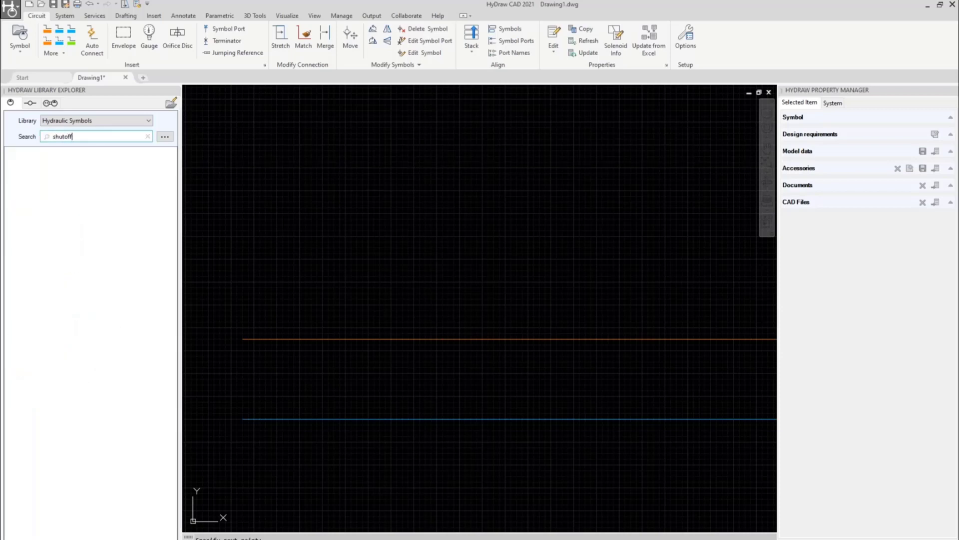
key(BackSpace)
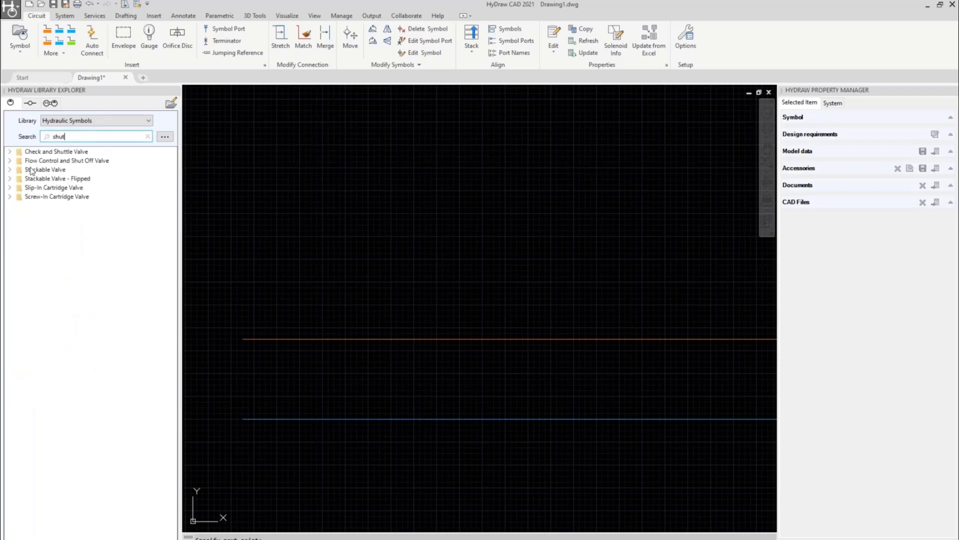
click(10, 161)
click(19, 171)
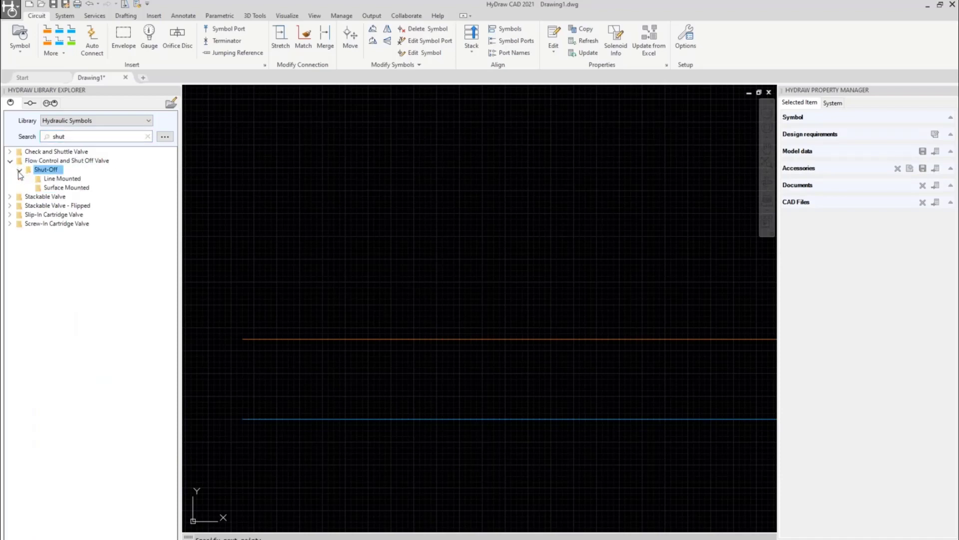
click(58, 179)
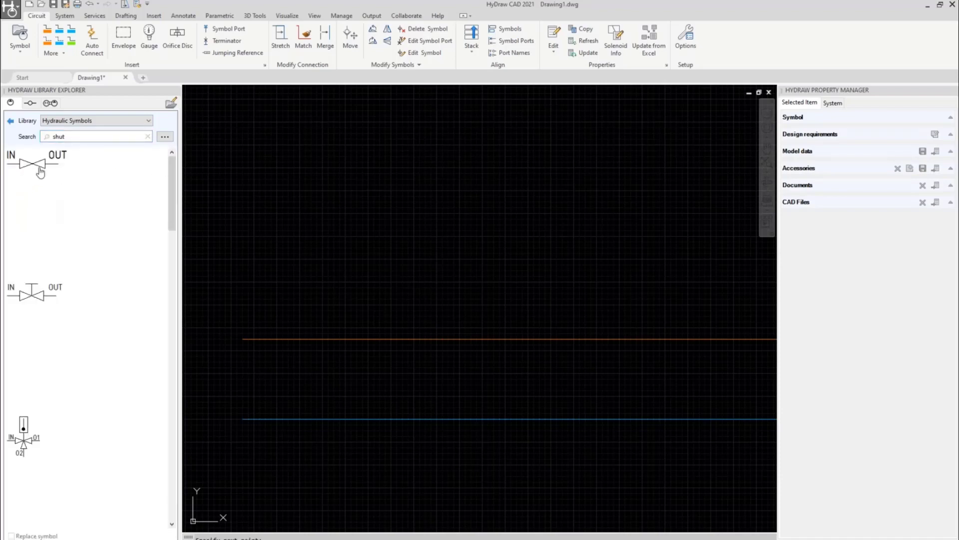
Place the plain two-port shut-off valve symbol without a handle on the orange line, near its start.
click(38, 168)
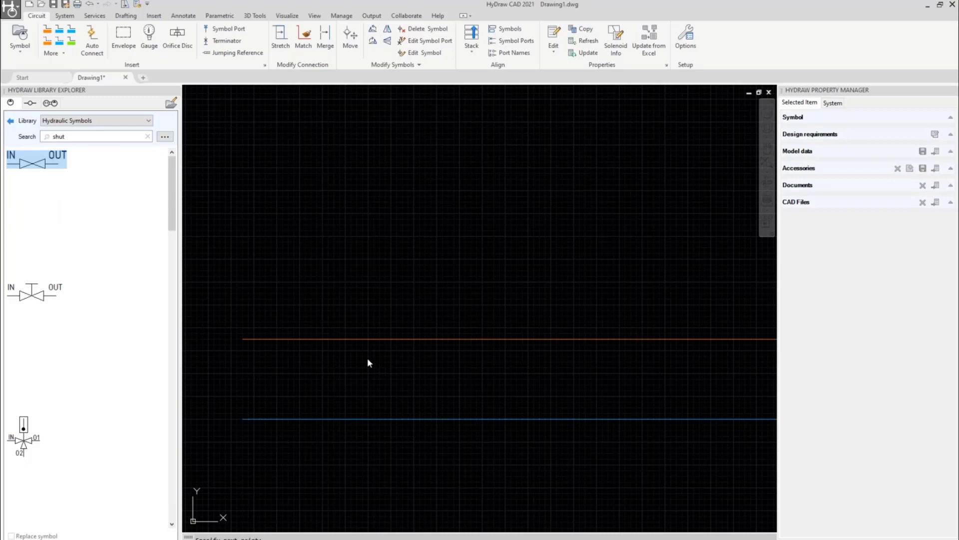
scroll(370, 342, up, 2)
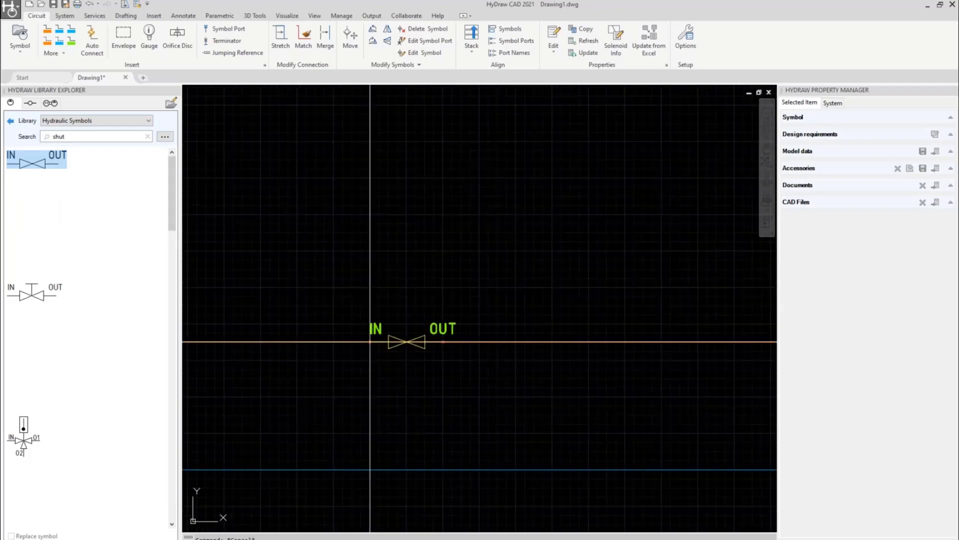
click(370, 341)
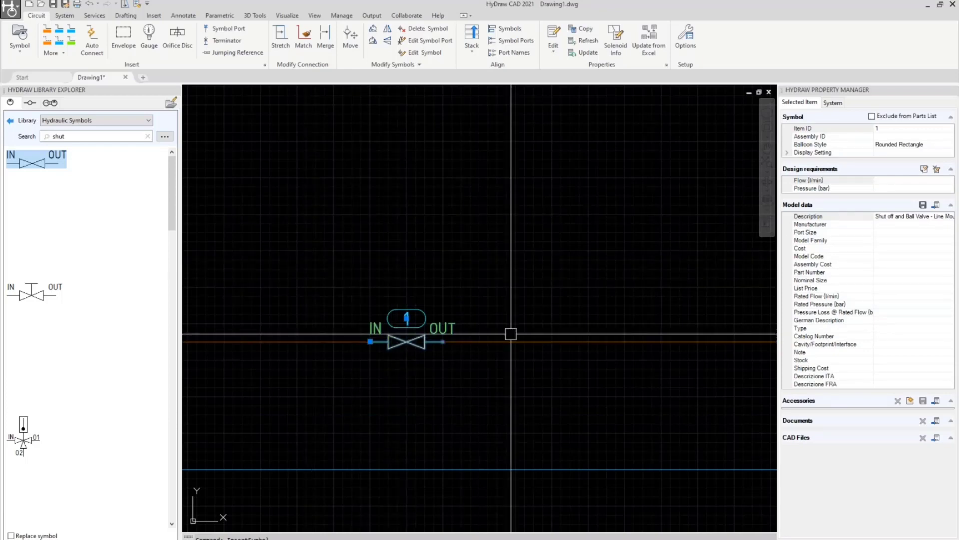
scroll(336, 343, down, 2)
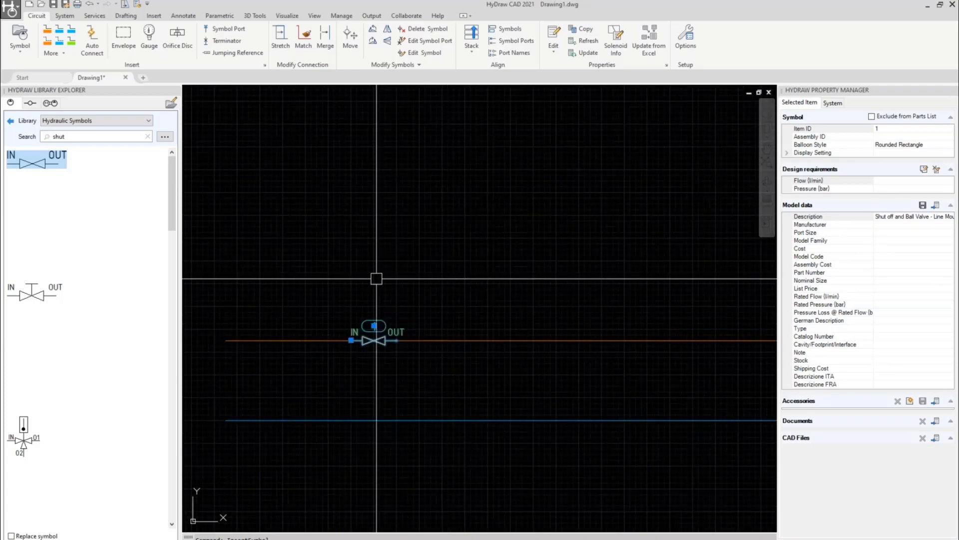
Search the corporate database for models linked to the placed shut-off valve symbol.
click(889, 226)
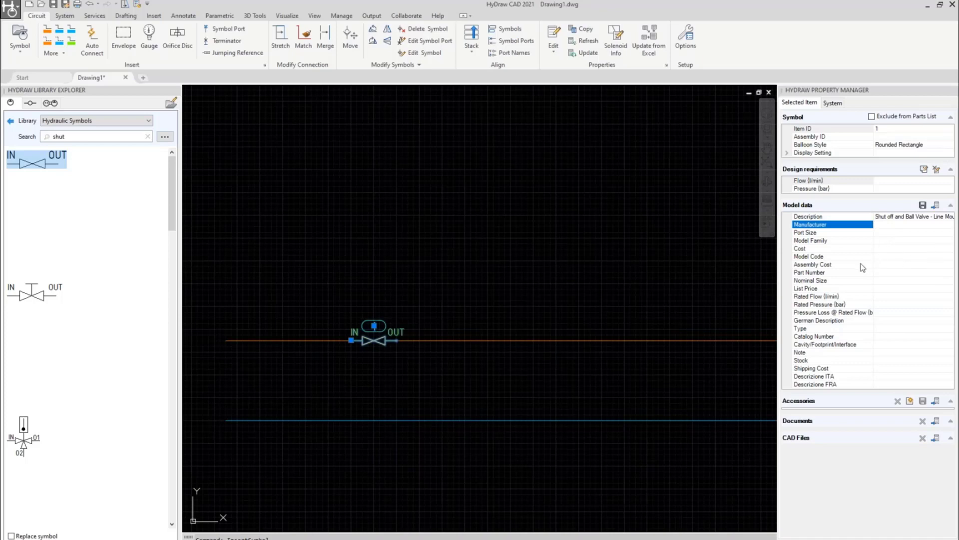
click(936, 206)
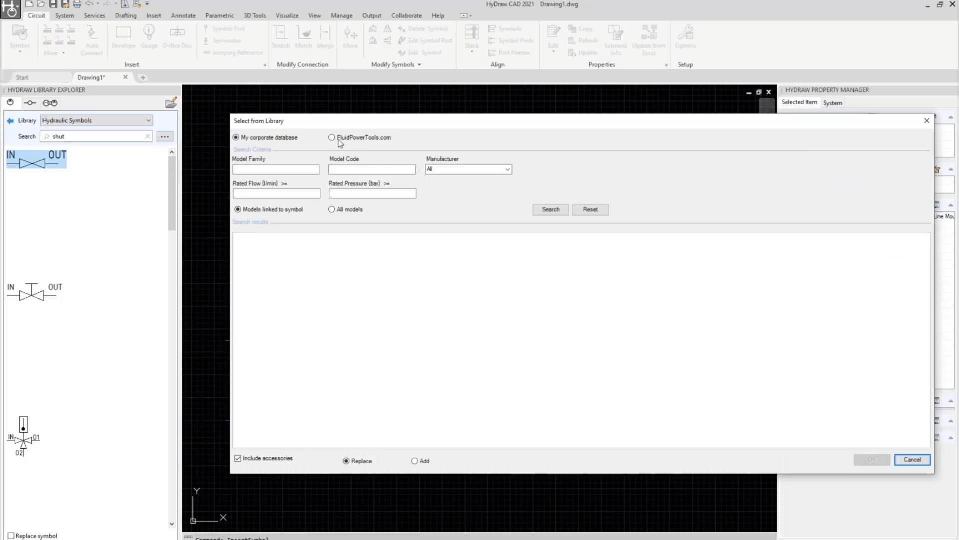
click(557, 213)
click(624, 319)
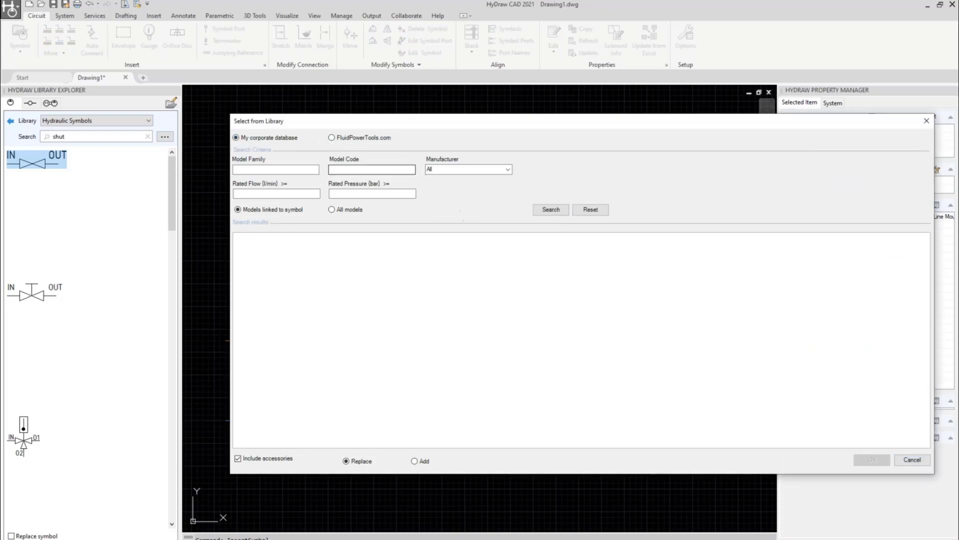
Search FluidPowerTools.com for models linked to the valve symbol, keeping all manufacturers included.
click(332, 138)
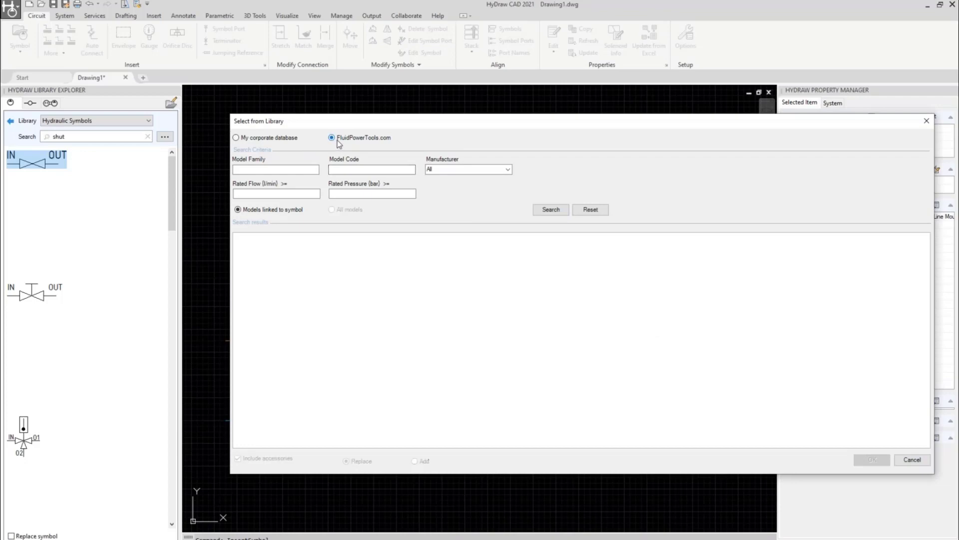
click(508, 170)
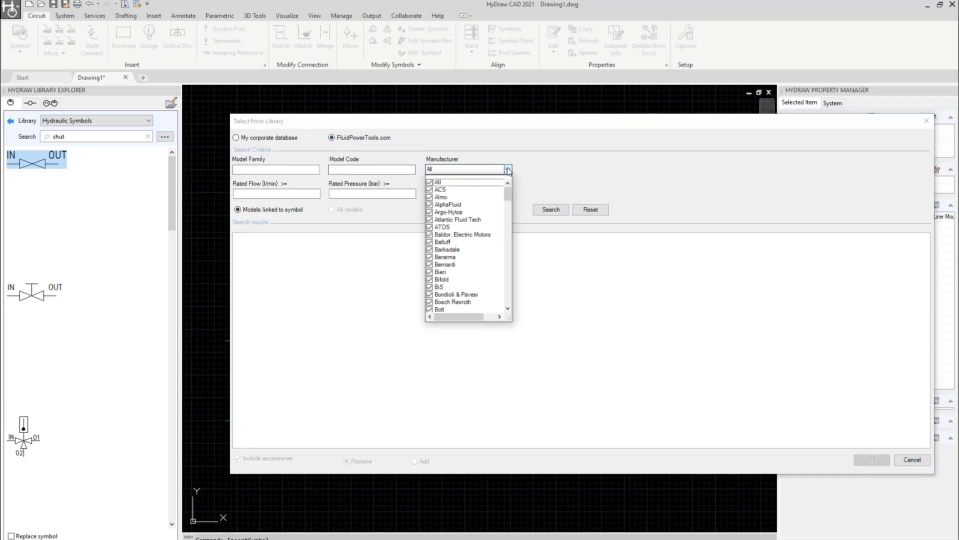
click(550, 152)
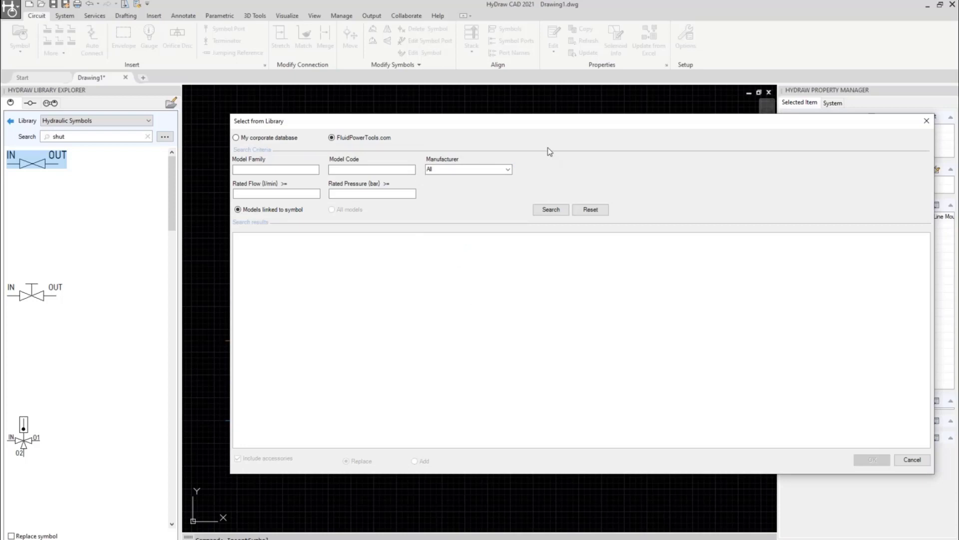
click(560, 210)
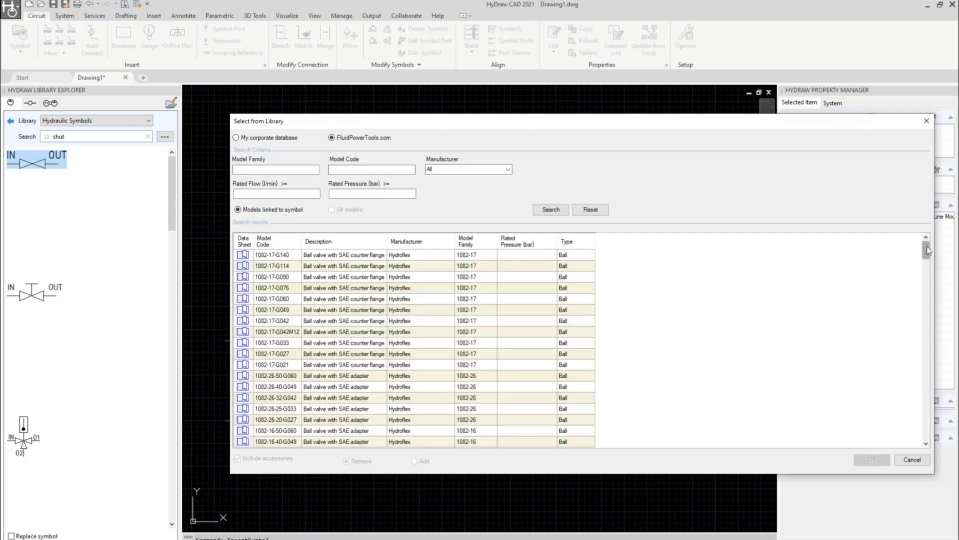
Sort the found models by rated pressure and open the data sheet of a Hydroflex 1080-11 ball valve.
drag(928, 252, 928, 330)
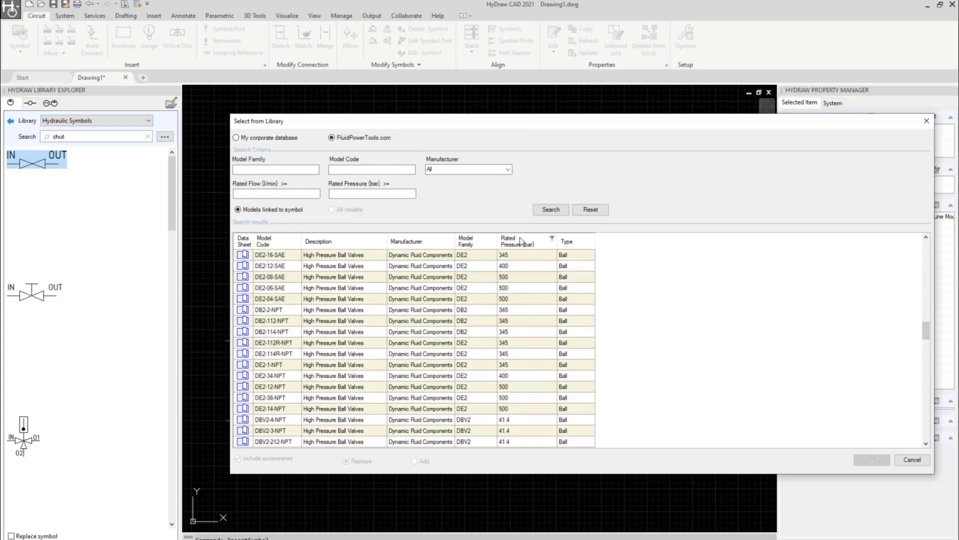
click(521, 241)
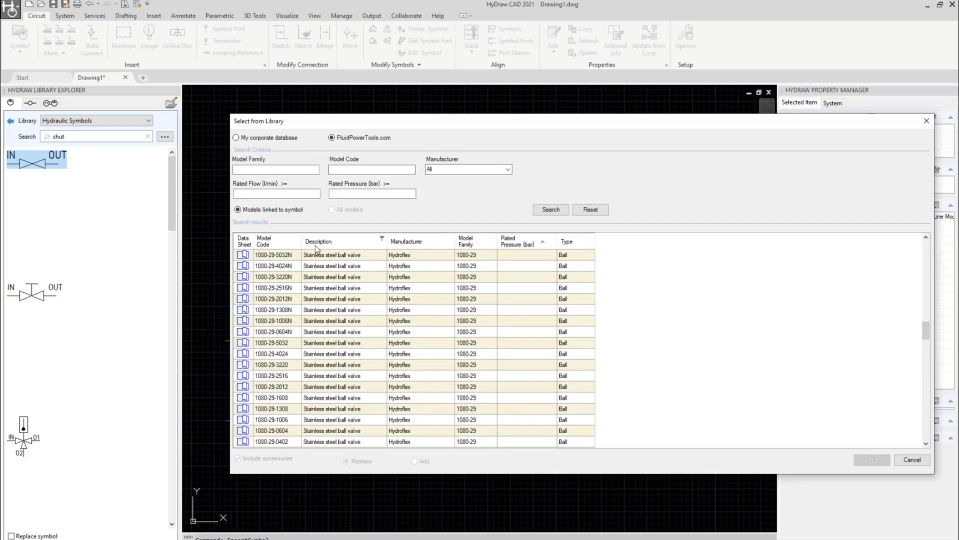
scroll(334, 365, down, 3)
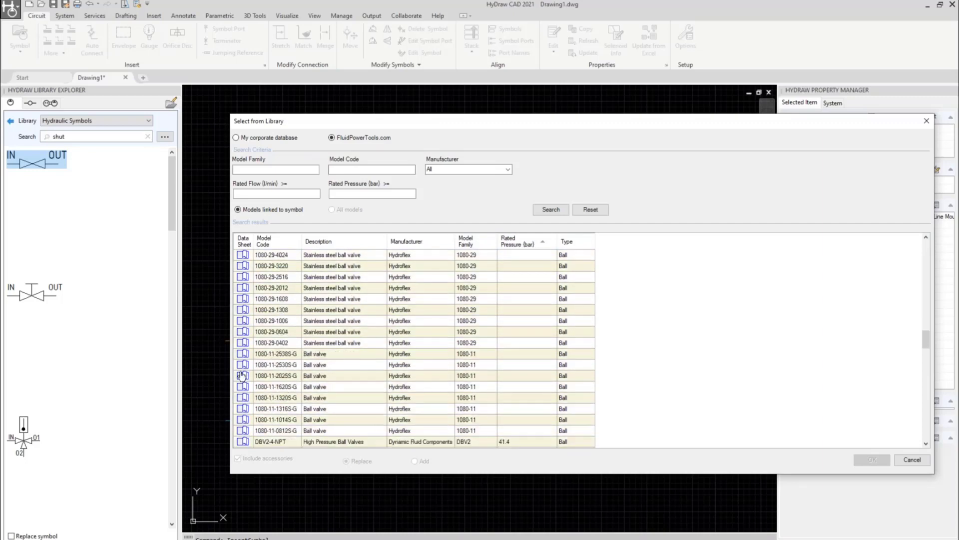
click(280, 364)
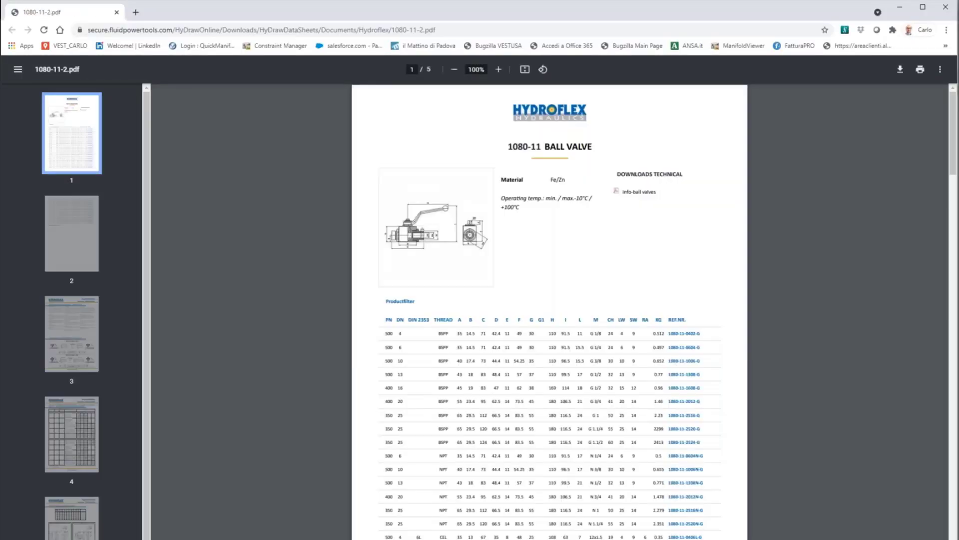
scroll(482, 289, down, 4)
click(900, 7)
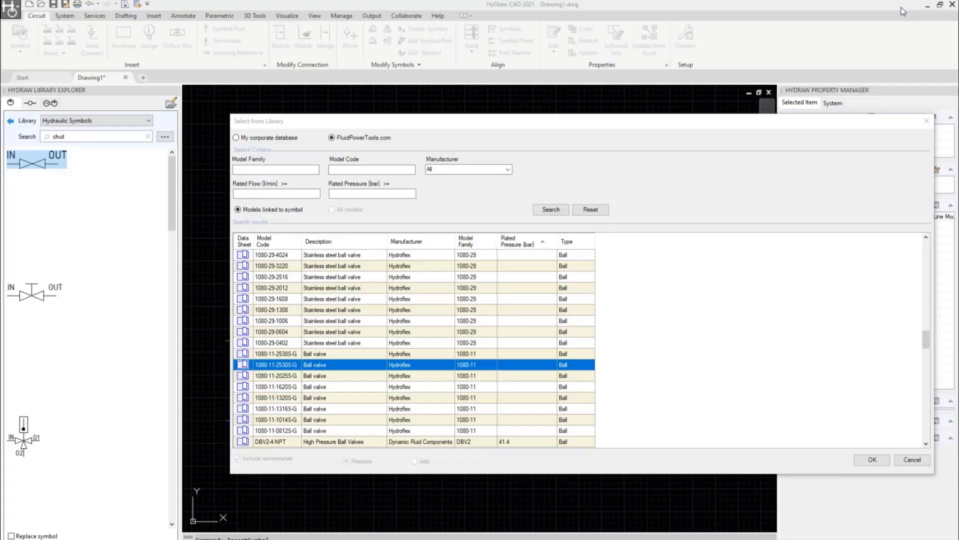
click(872, 460)
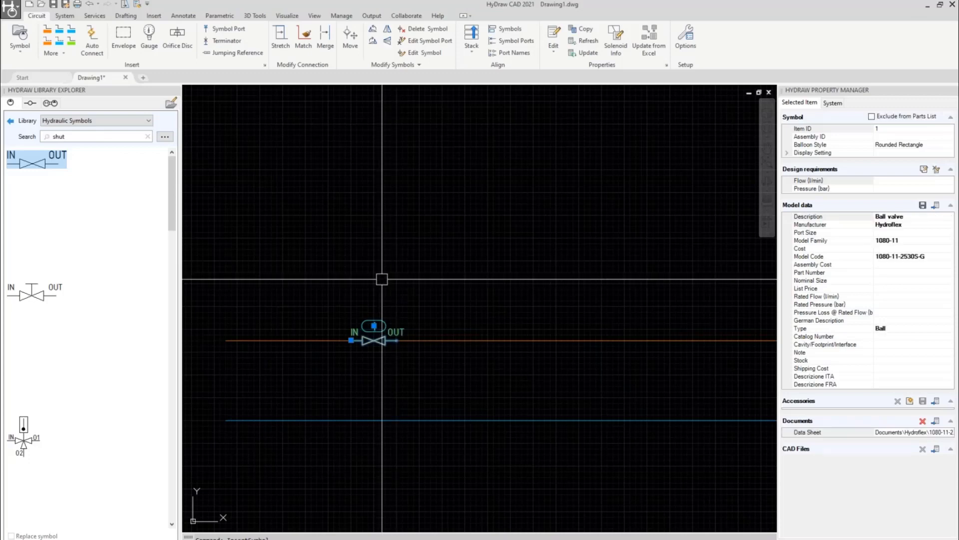
Copy the shut-off valve from its IN port on the orange line onto the blue line, slightly further along.
scroll(382, 276, up, 2)
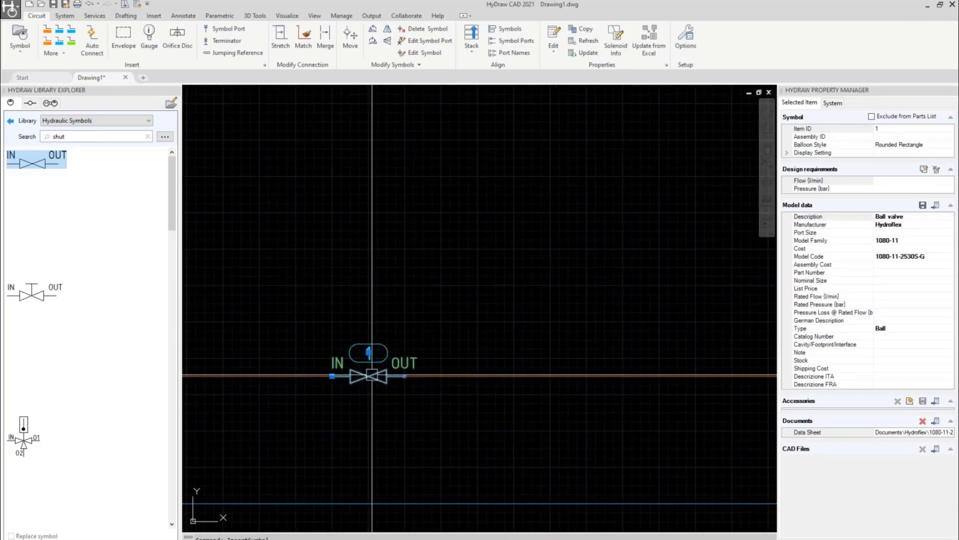
right_click(375, 376)
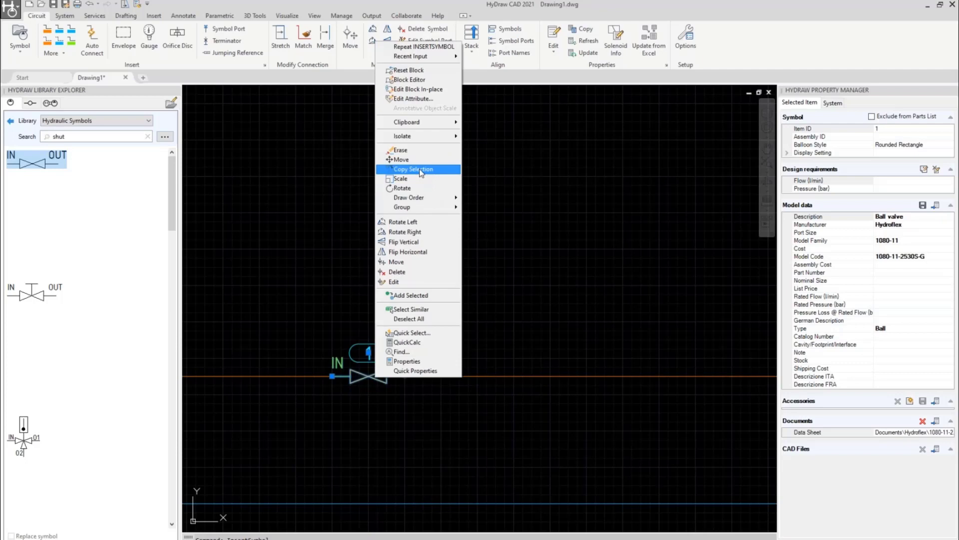
click(421, 171)
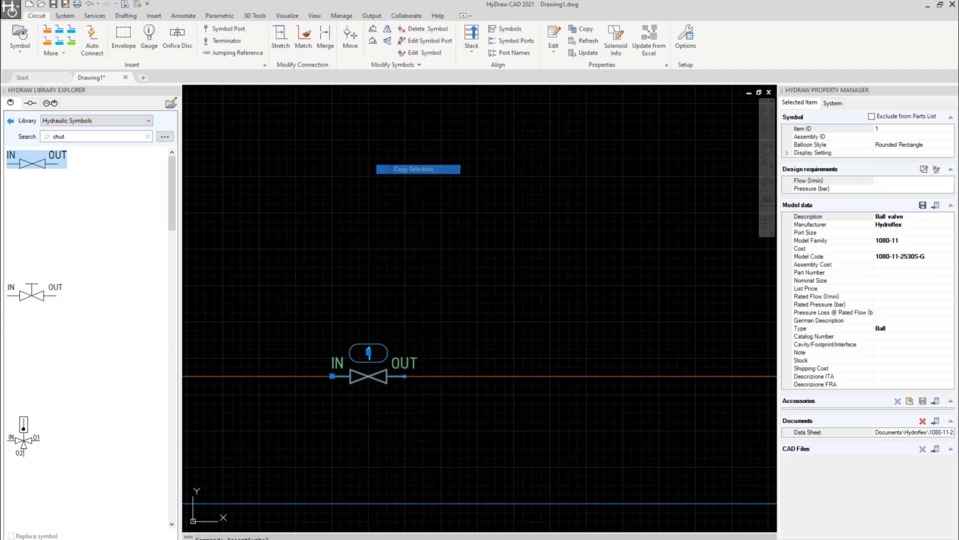
click(333, 375)
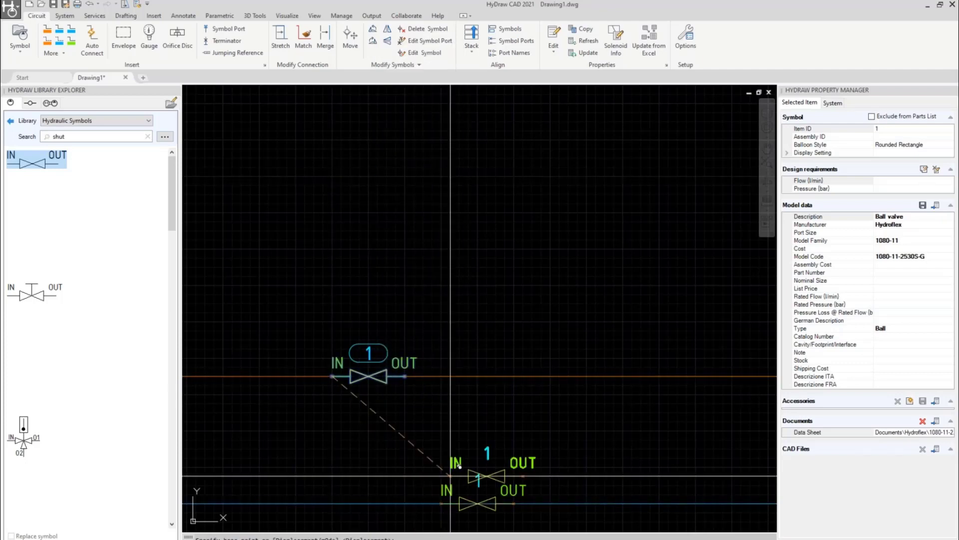
click(459, 467)
middle_drag(472, 382, 508, 245)
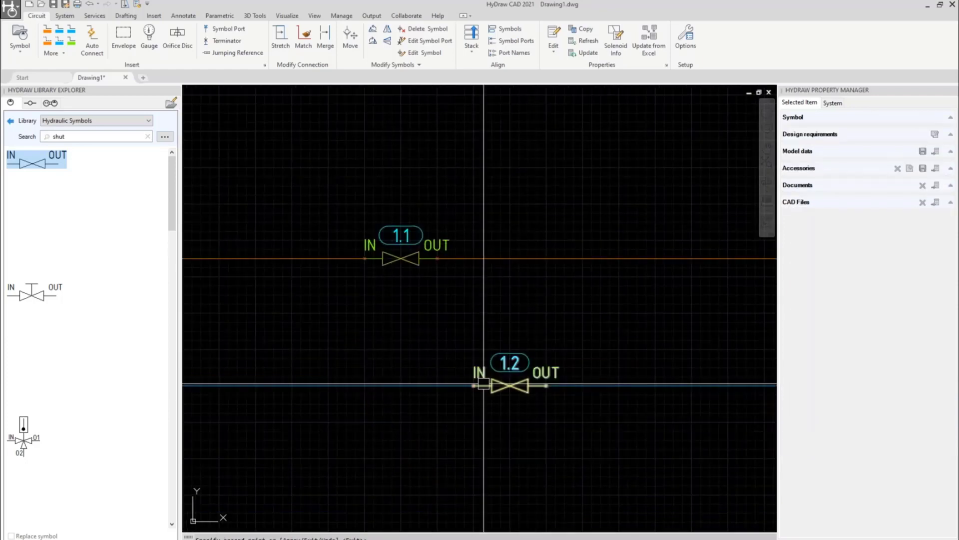
Insert a jumping reference named P1 with destination sheet 1 at the start of the orange main line.
scroll(483, 384, down, 4)
middle_drag(465, 381, 364, 393)
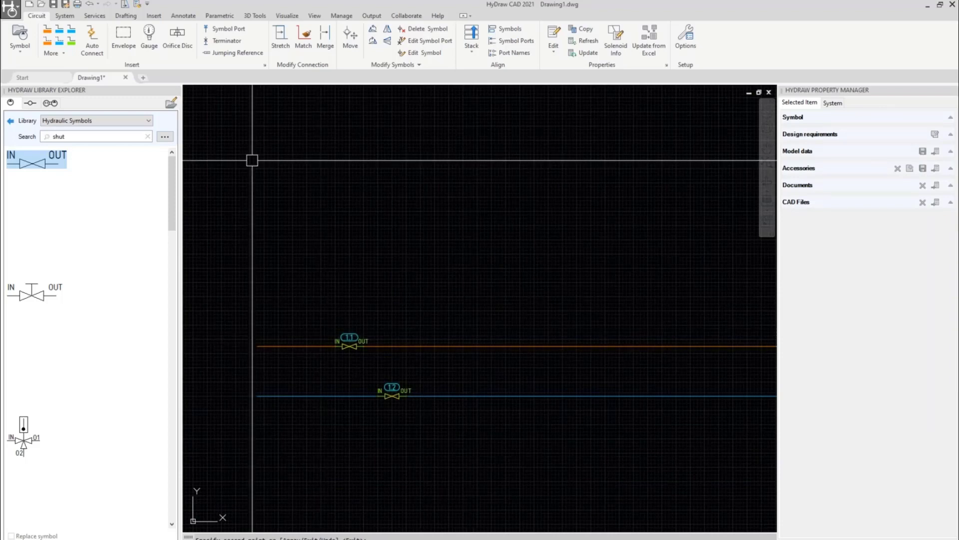
click(228, 52)
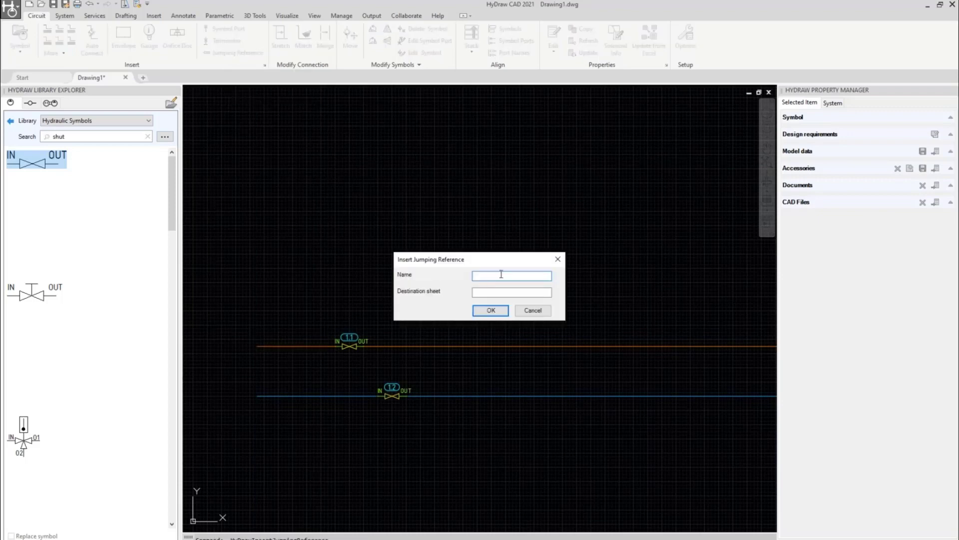
text(P1)
click(474, 292)
click(491, 309)
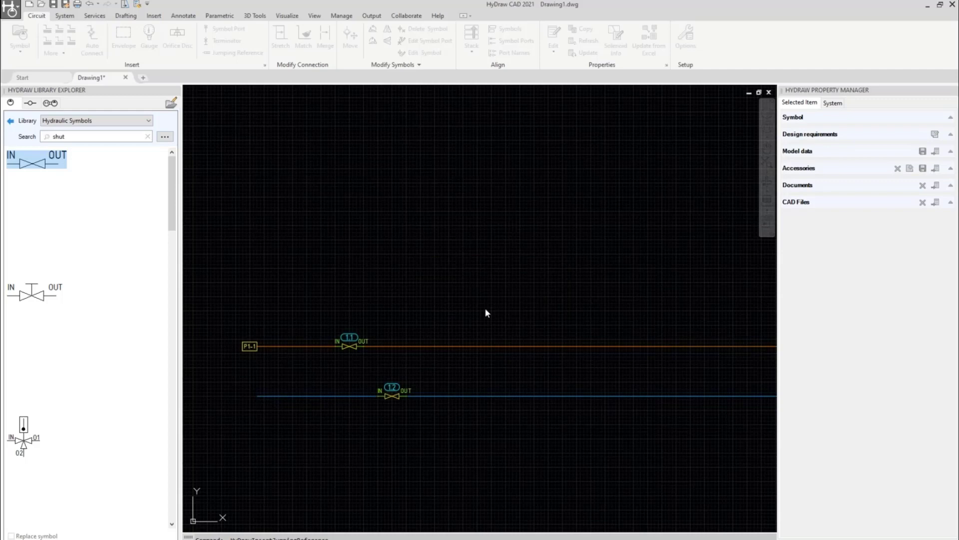
Add a jumping reference named T1 with destination sheet 1 at the start of the blue main line.
click(259, 393)
text(T1)
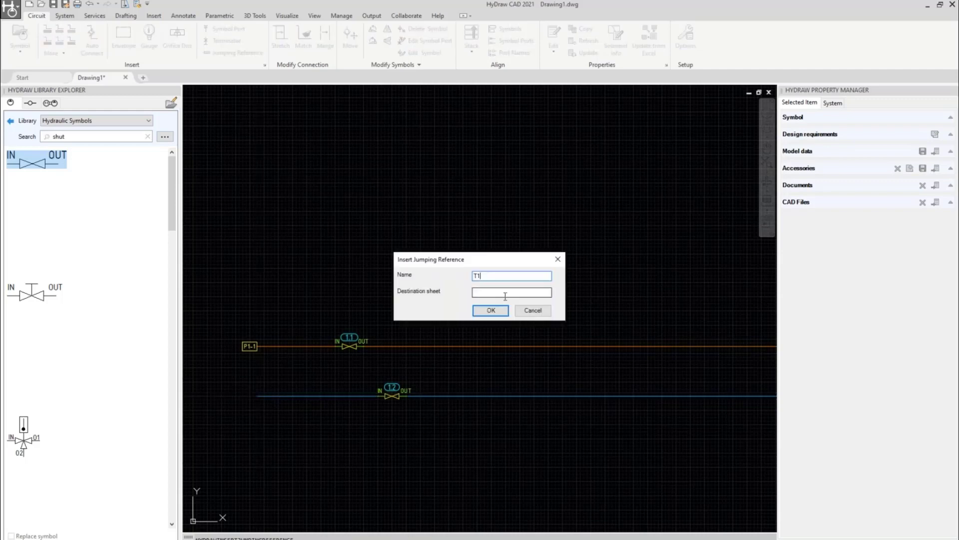
click(505, 294)
text(1)
click(492, 311)
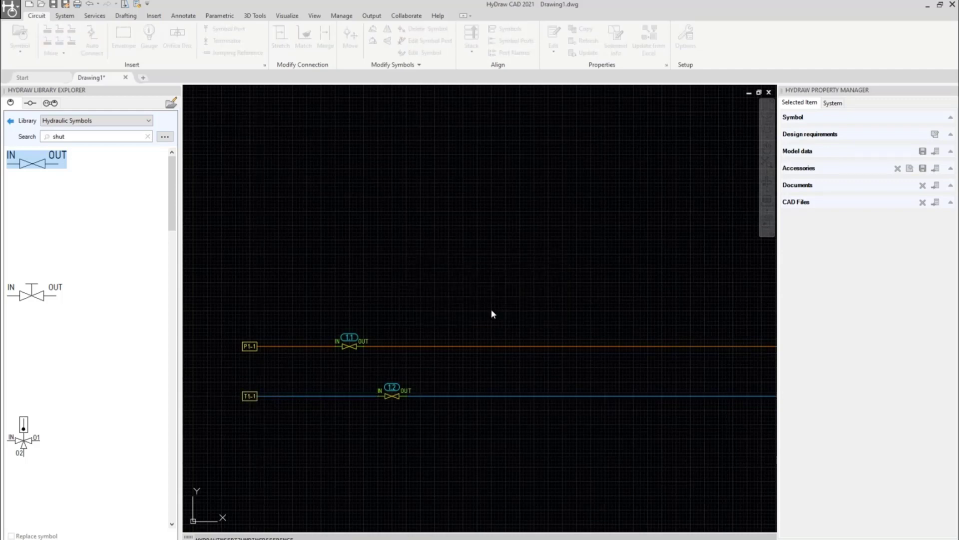
Insert a jumping reference named P2 with destination sheet 3 at the far end of the orange main line.
scroll(674, 304, down, 2)
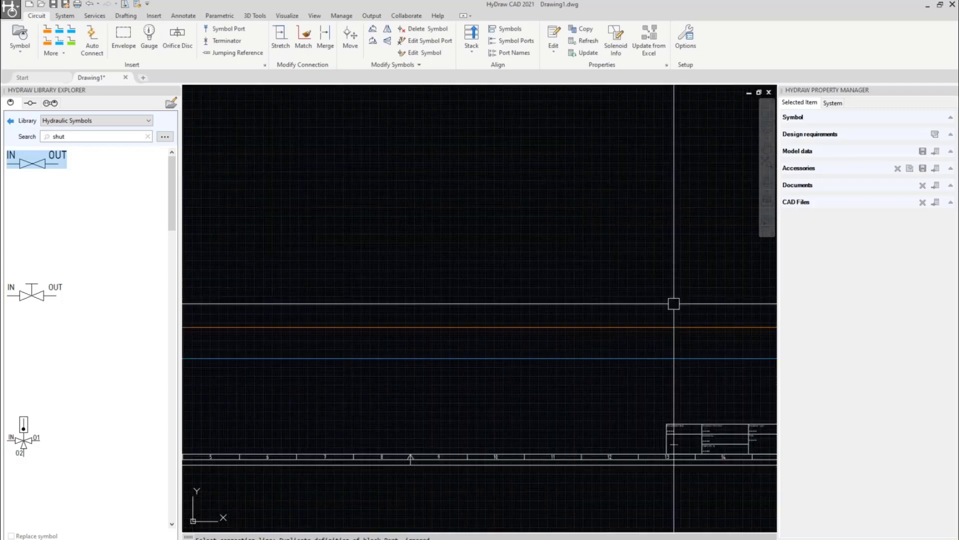
middle_drag(674, 304, 326, 315)
scroll(427, 343, up, 2)
key(Return)
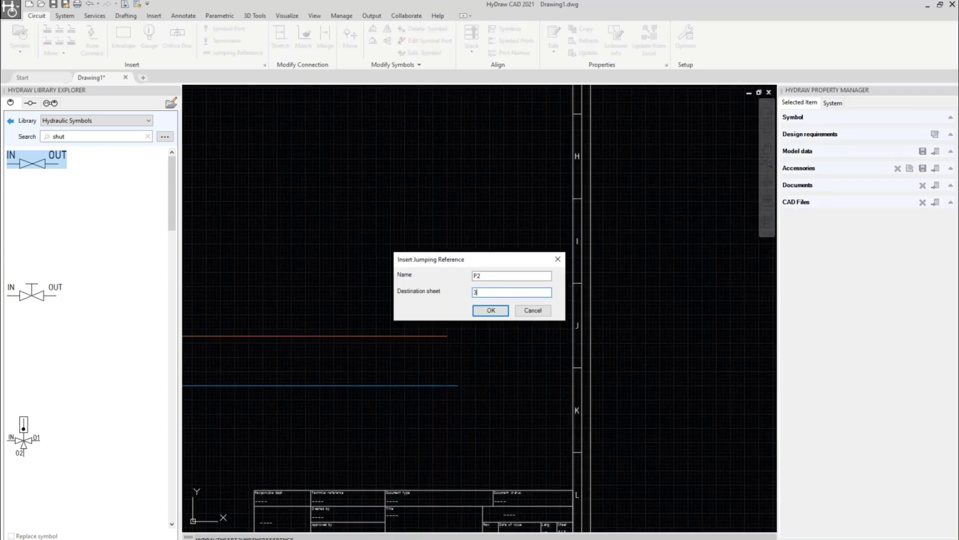
click(491, 310)
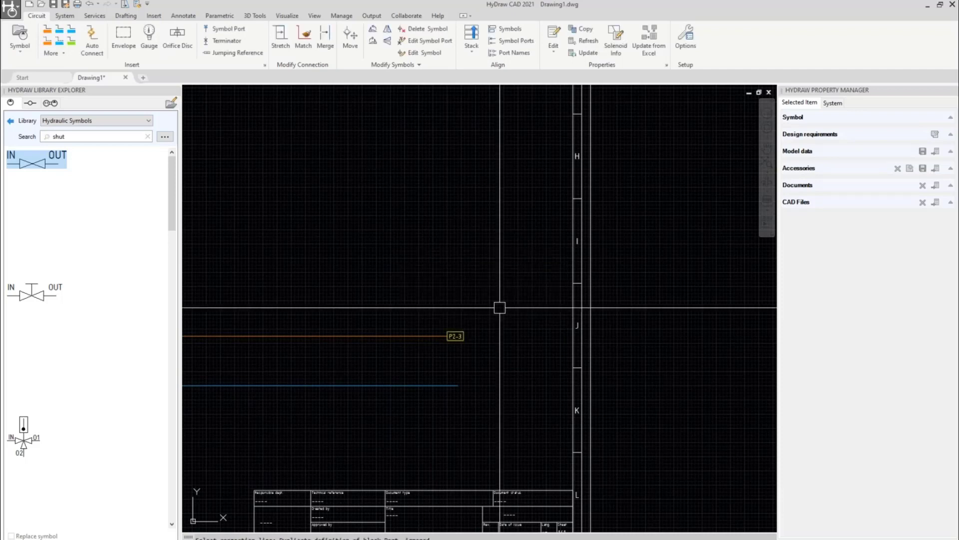
Add a jumping reference named T2 with destination sheet 3 at the far end of the blue main line.
key(Escape)
text(T2)
key(Tab)
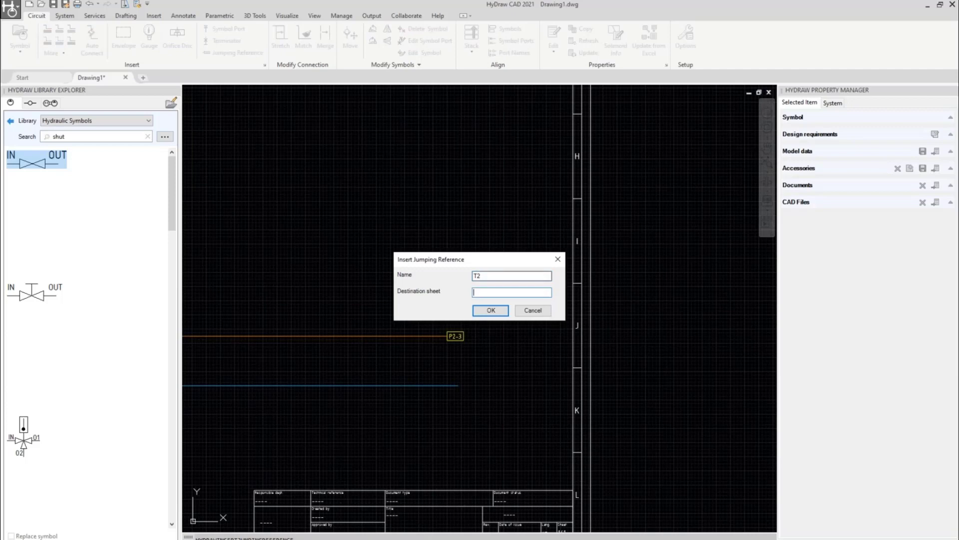
text(3)
click(495, 311)
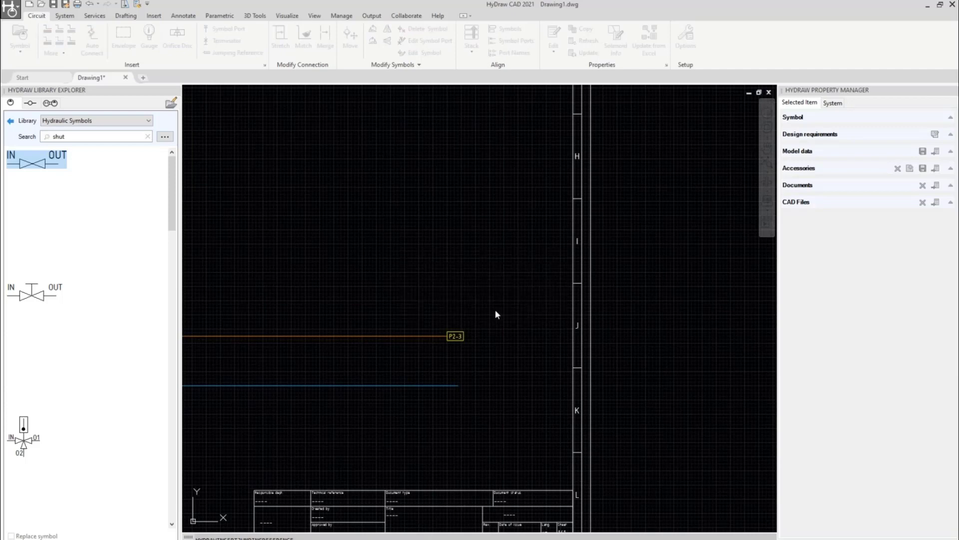
Branch an orange line up from the orange main and about 534 units across, plus a blue branch from the blue main just inside it.
scroll(340, 262, down, 5)
mouse_move(340, 262)
middle_down()
mouse_move(406, 272)
mouse_move(442, 290)
middle_up()
scroll(443, 290, up, 2)
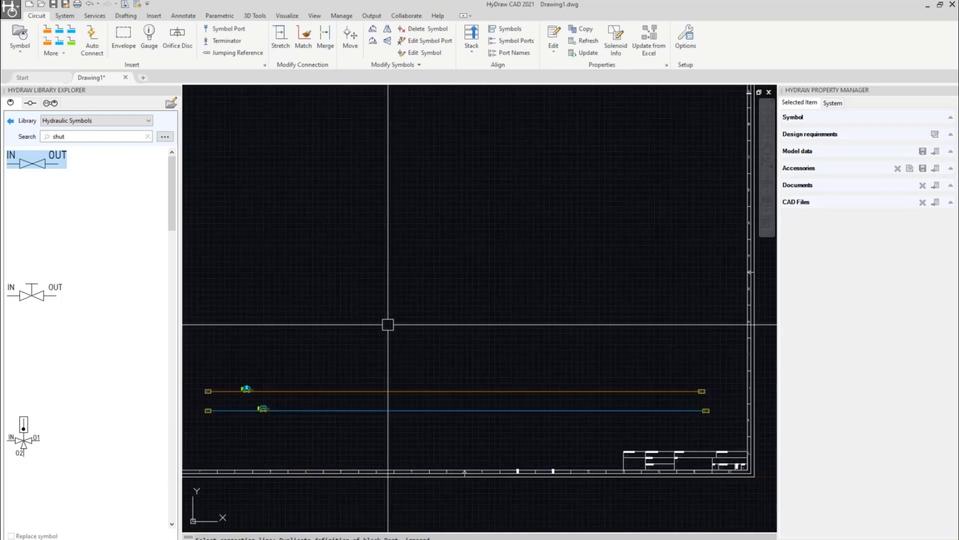
scroll(319, 231, up, 2)
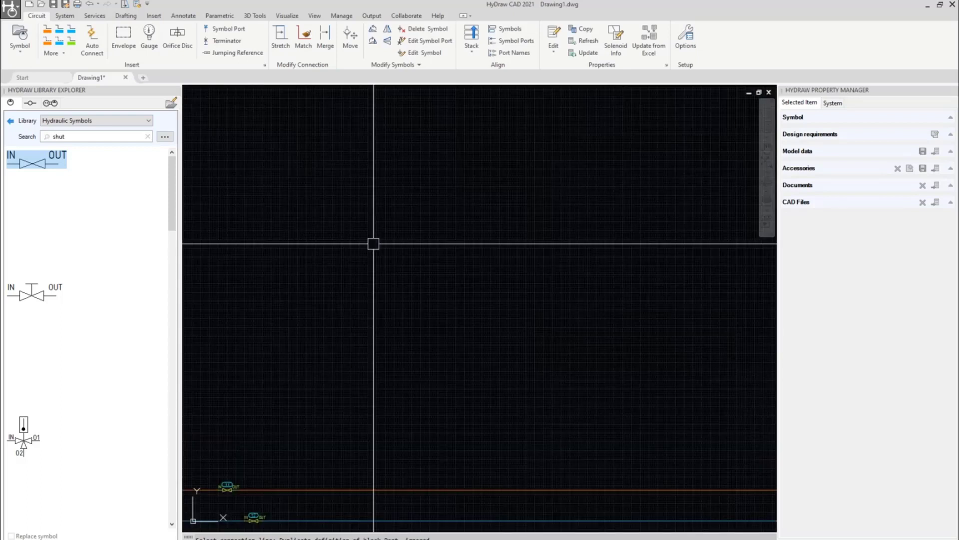
scroll(412, 272, down, 2)
middle_drag(565, 271, 534, 277)
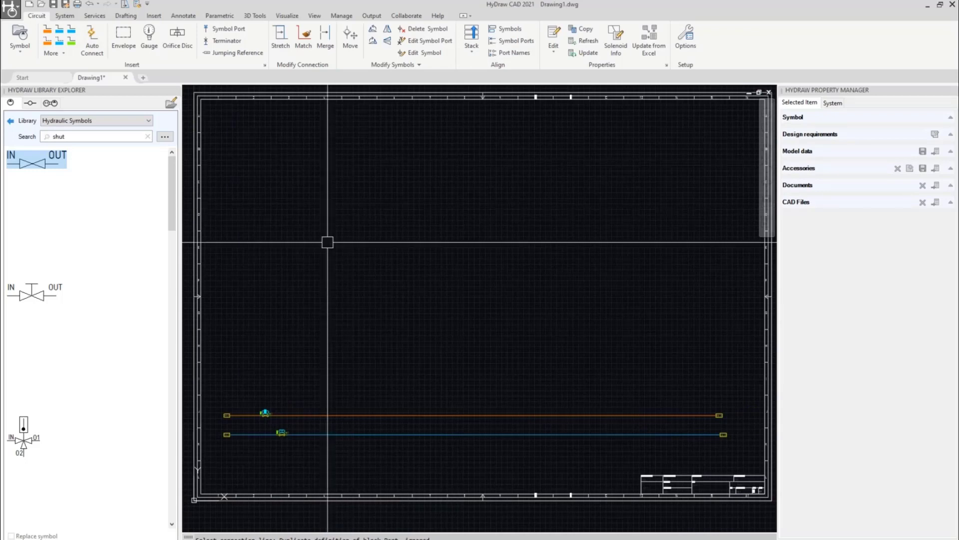
click(47, 31)
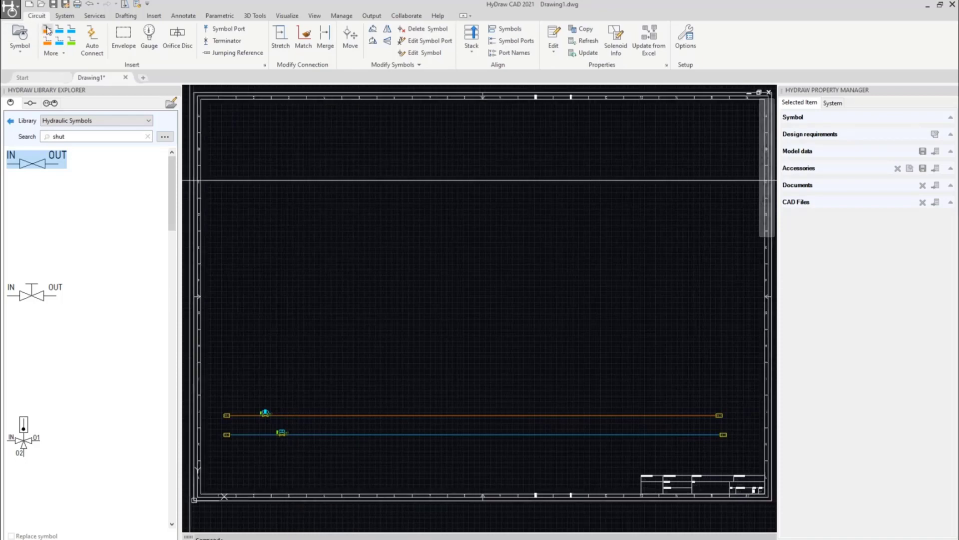
click(317, 415)
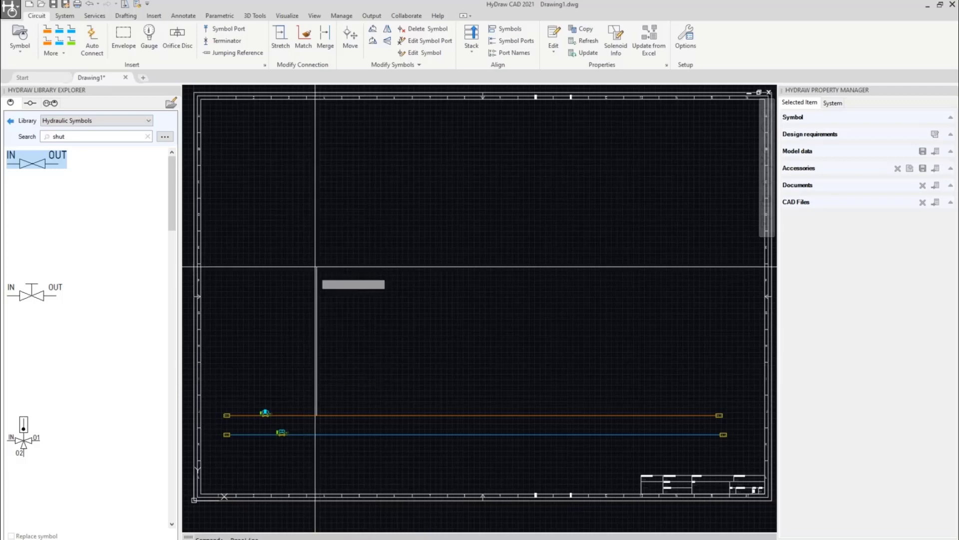
click(316, 259)
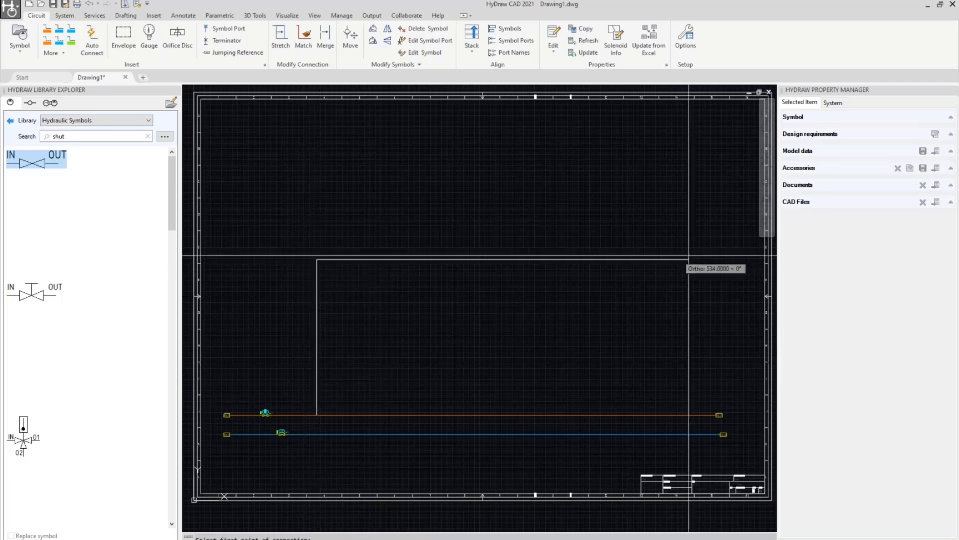
click(689, 256)
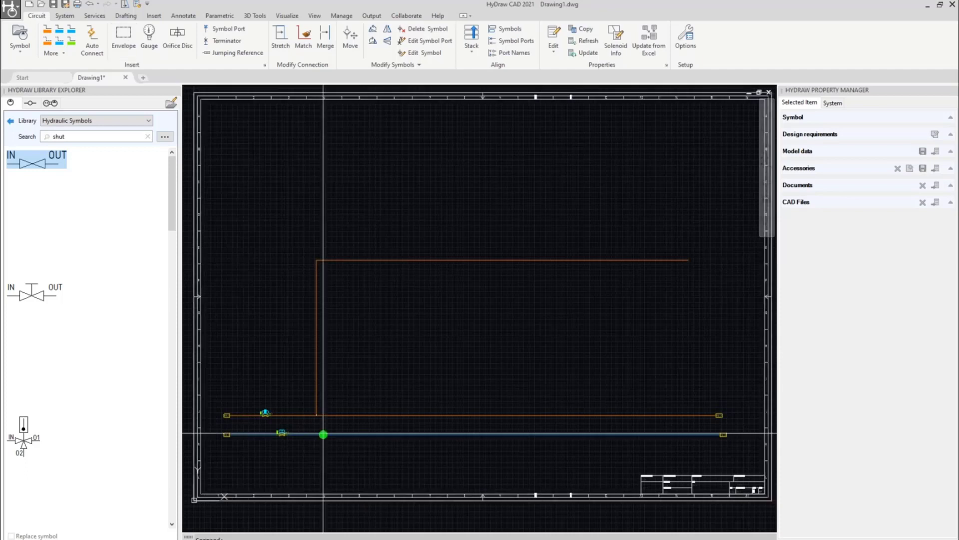
click(323, 435)
click(685, 285)
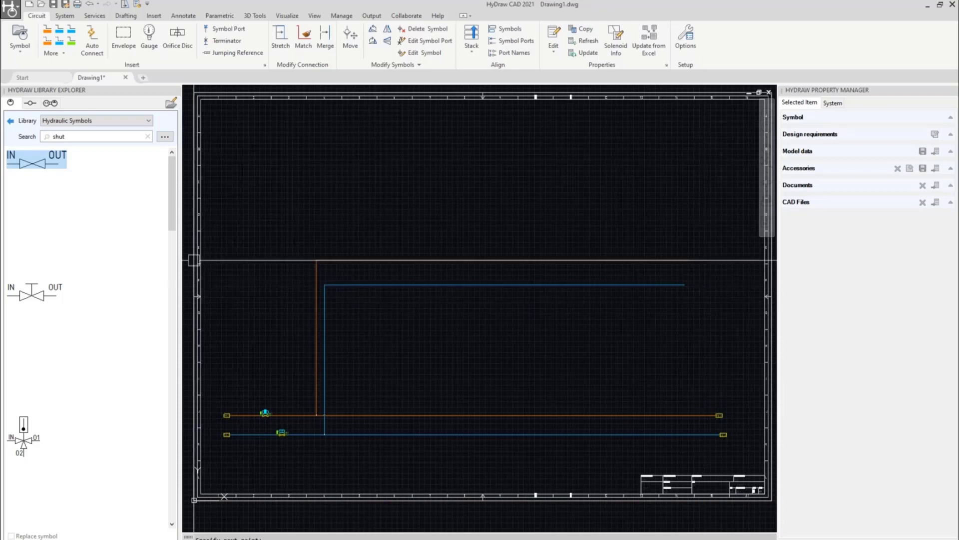
Return to the library categories and open the flipped stackable directional control valves, solenoid controlled pilot operated, size D07, D08, D10.
click(11, 120)
click(11, 121)
click(11, 121)
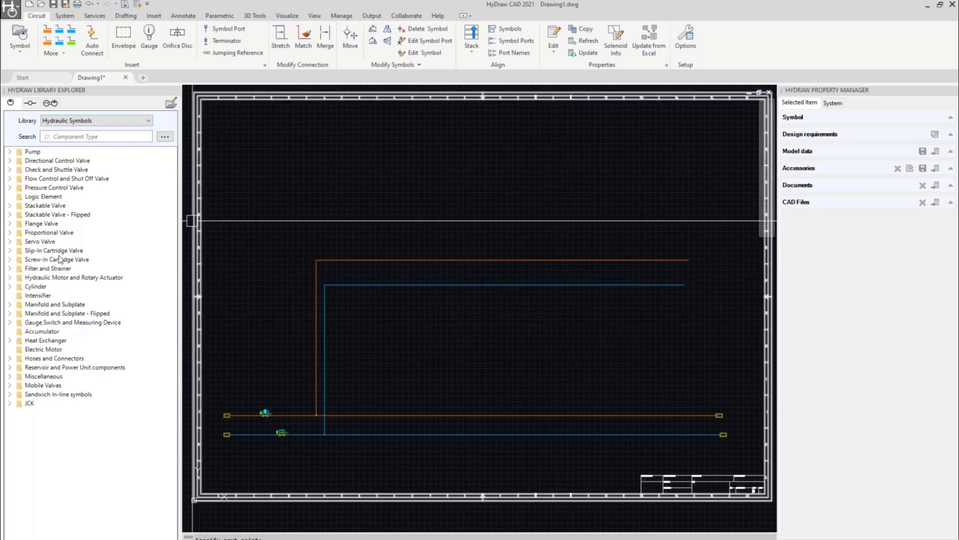
click(10, 162)
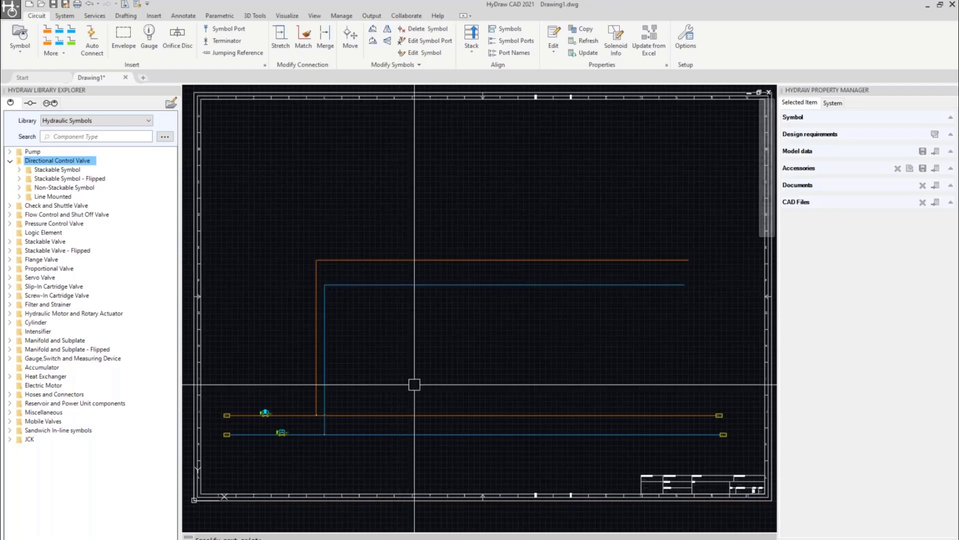
click(19, 179)
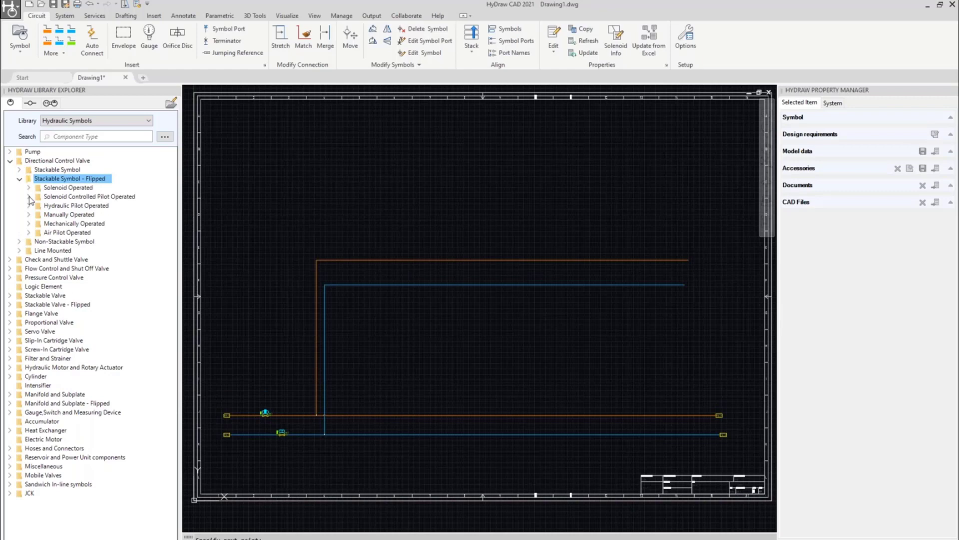
click(29, 197)
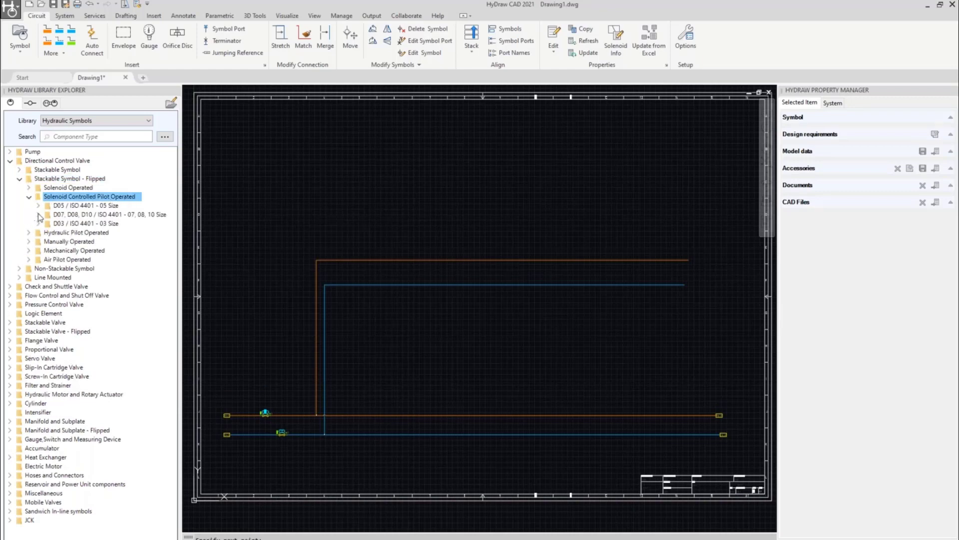
click(75, 215)
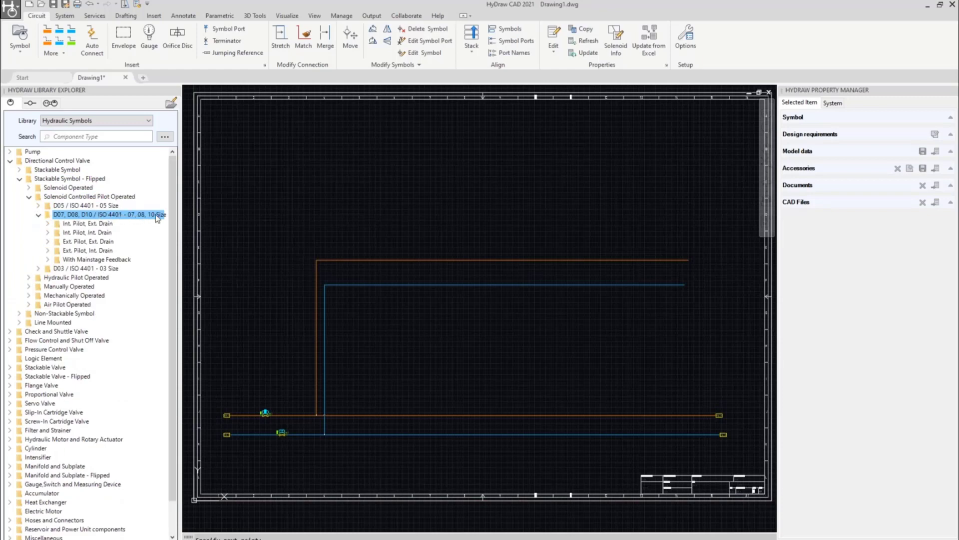
Show the library's spring centered, double solenoid valve symbols with internal pilot and internal drain.
click(50, 234)
click(49, 233)
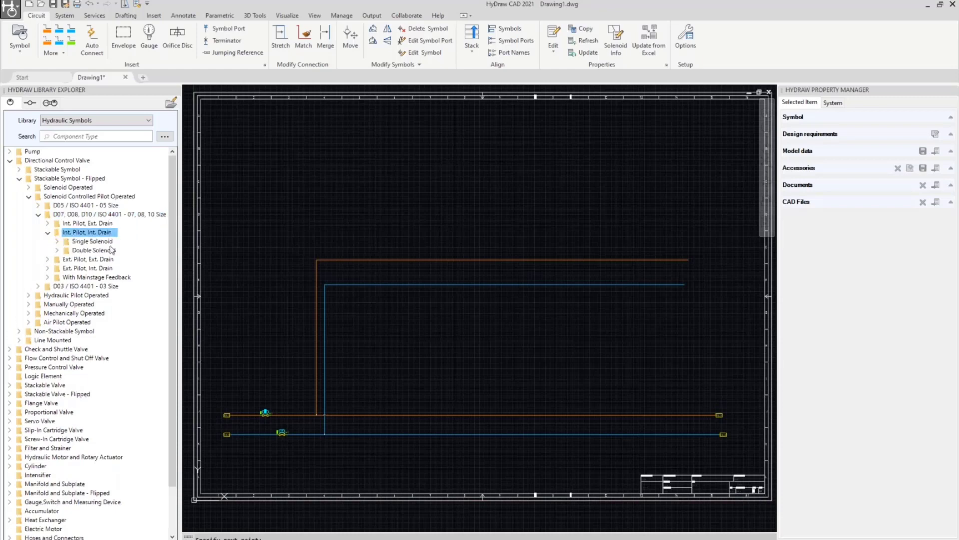
click(59, 251)
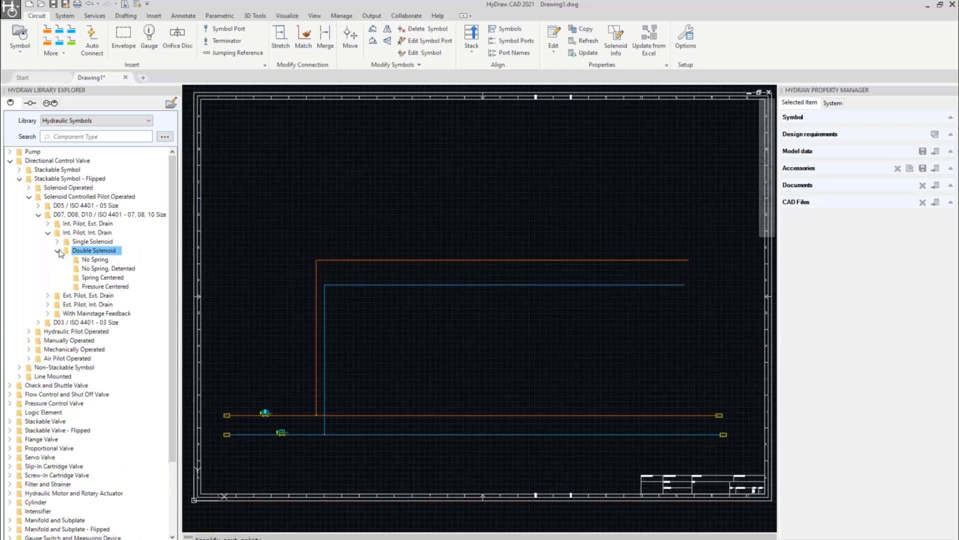
click(103, 278)
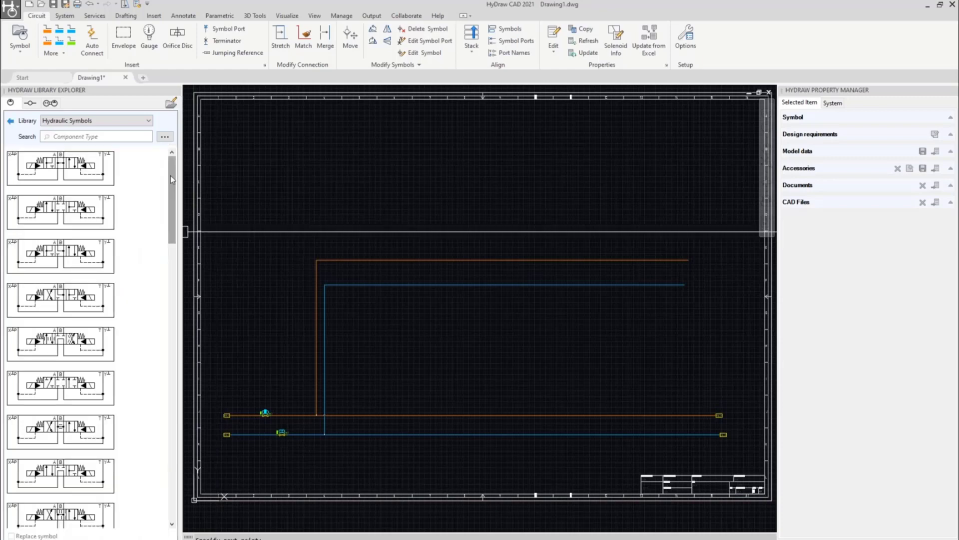
Insert the valve symbol with crossed arrows in its first position and A, B and T connected at center, right of the blue branch riser.
drag(170, 175, 170, 179)
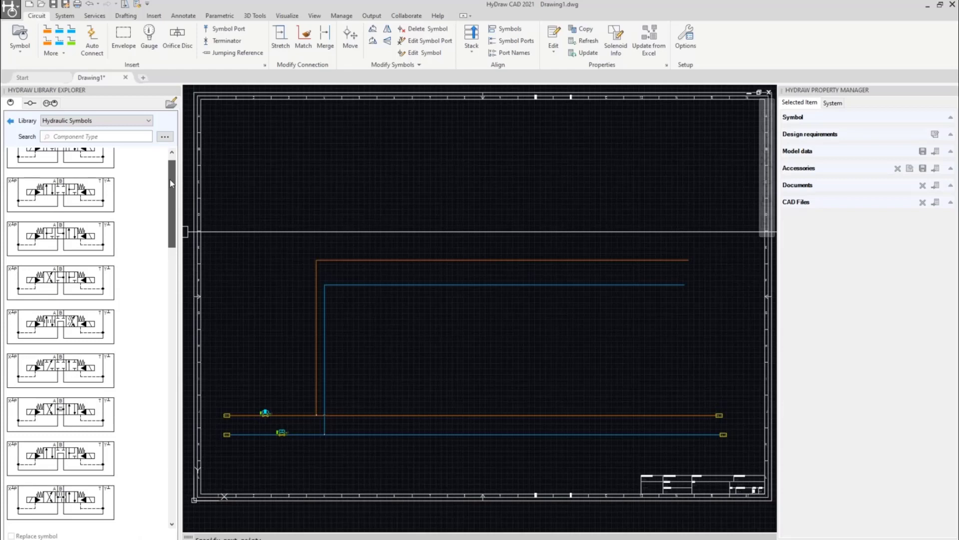
click(61, 282)
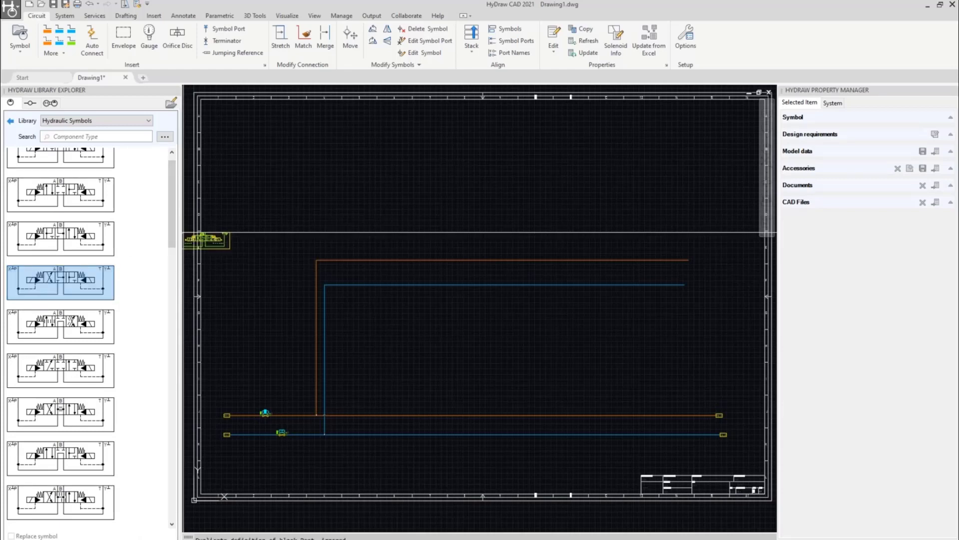
scroll(358, 352, up, 4)
scroll(371, 339, up, 2)
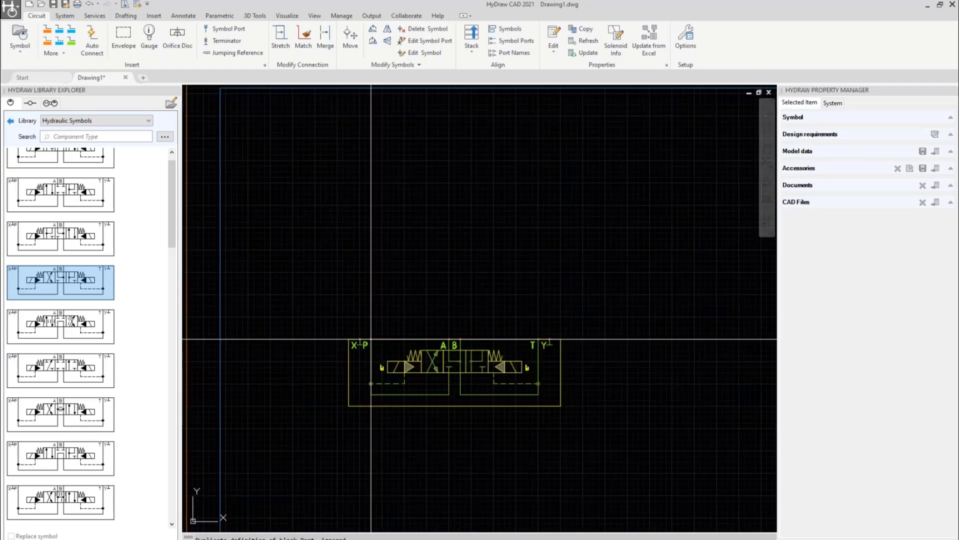
click(370, 338)
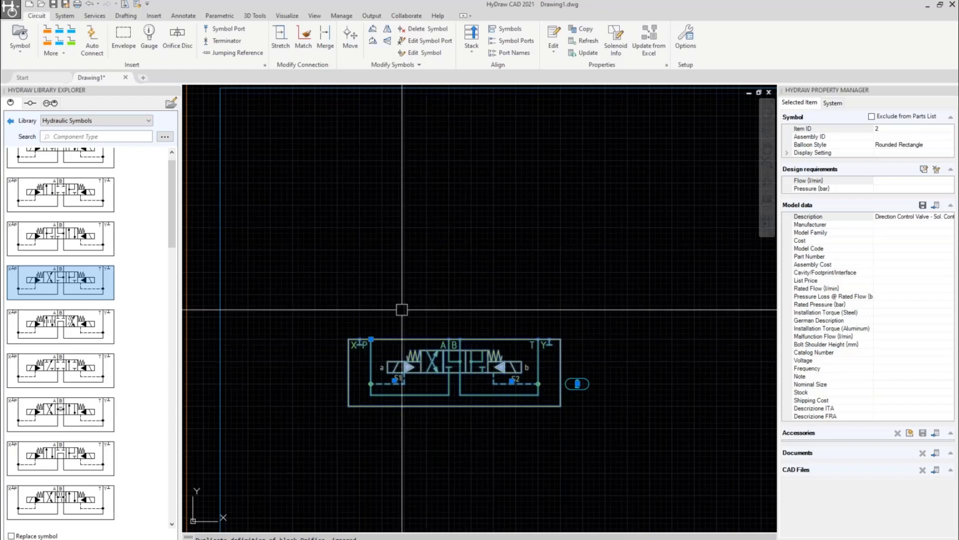
Search FluidPowerTools.com for models linked to the valve, view the DPH*-27193/D** data sheet, and assign that ATOS model.
scroll(467, 354, up, 2)
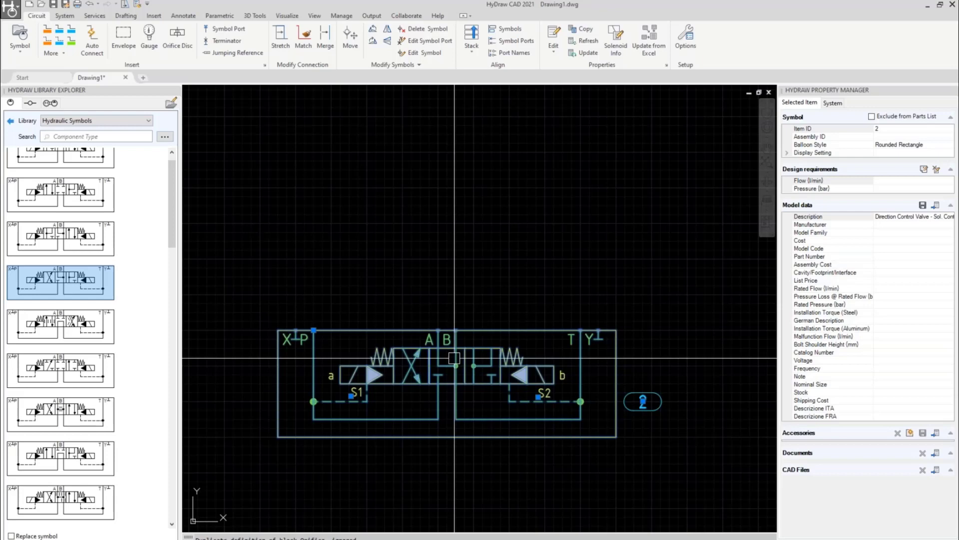
click(936, 207)
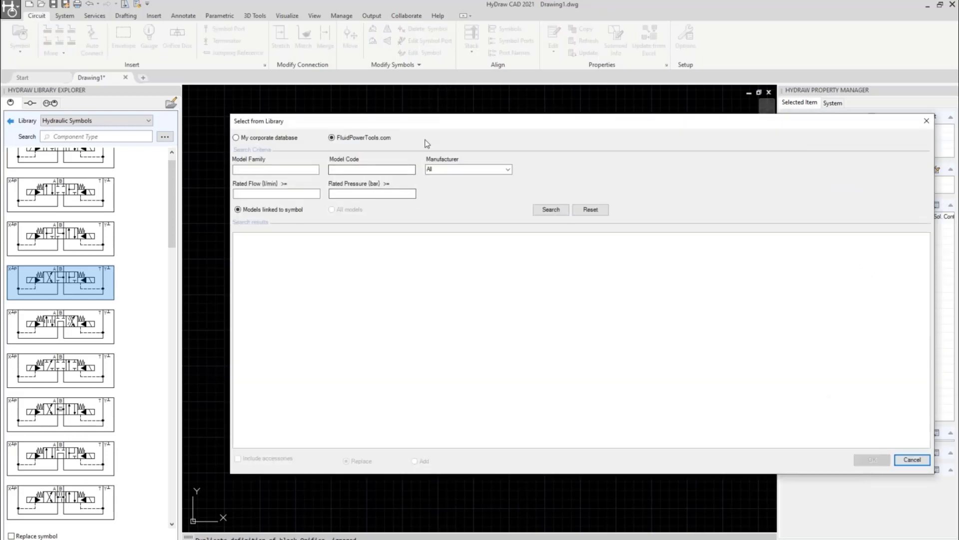
click(552, 210)
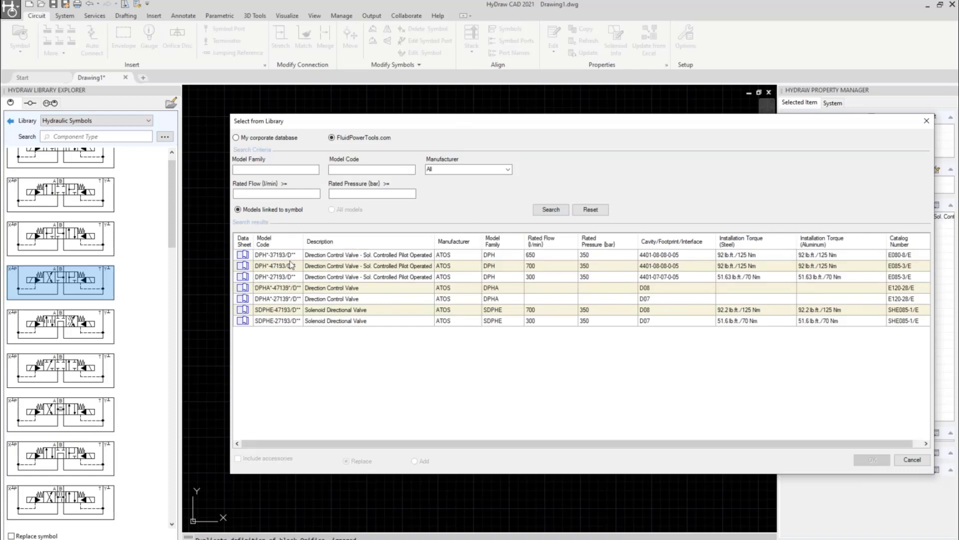
click(658, 276)
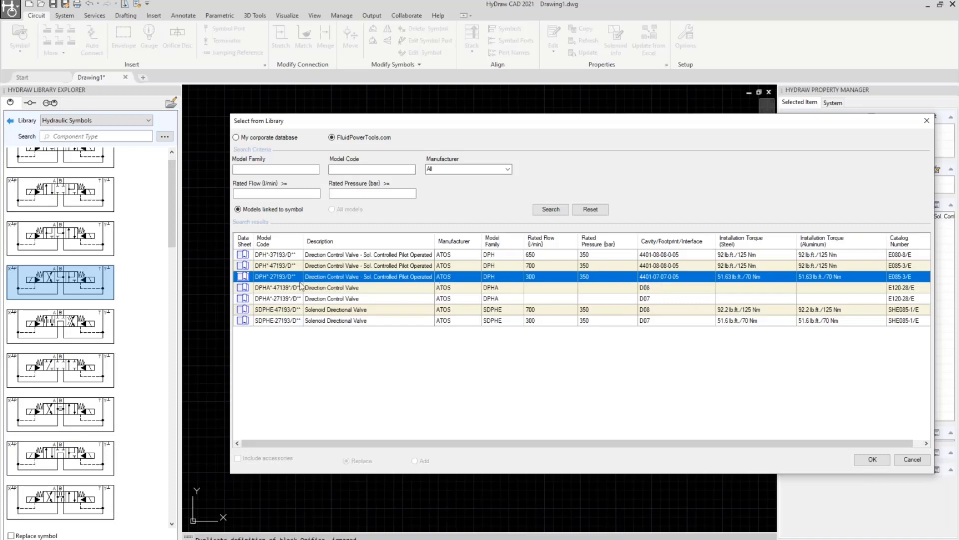
click(243, 277)
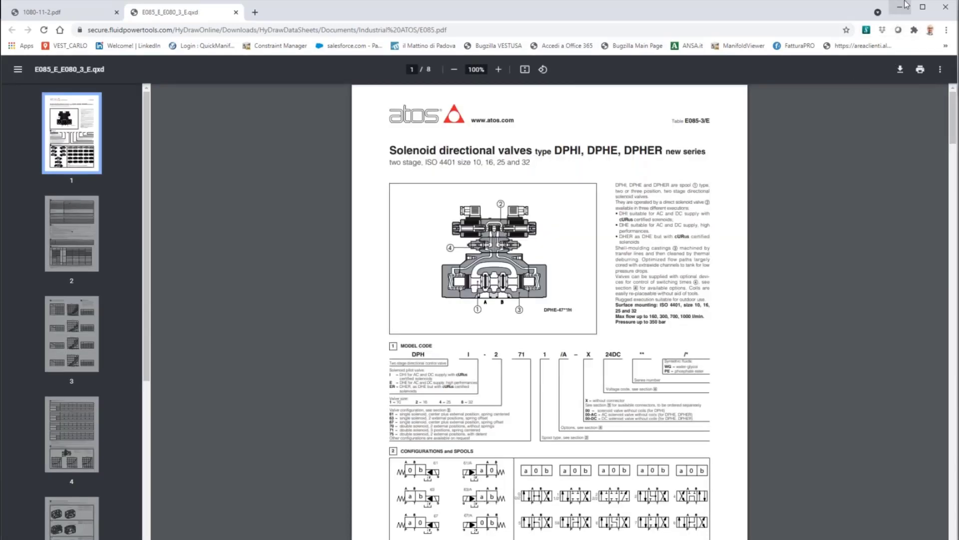
click(901, 7)
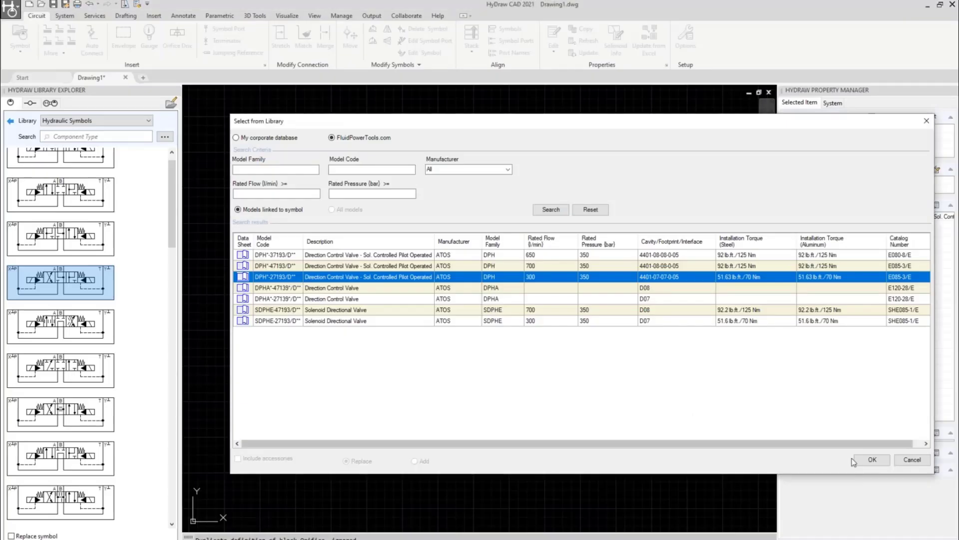
click(872, 460)
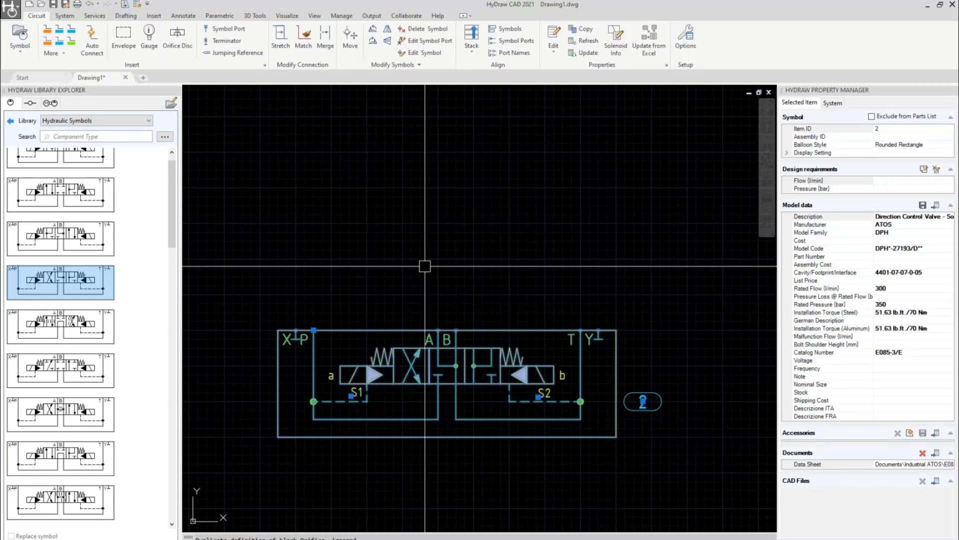
Run an advanced search on FluidPowerTools.com for hydraulic components with model code Z2S and review the matching models.
scroll(425, 266, down, 2)
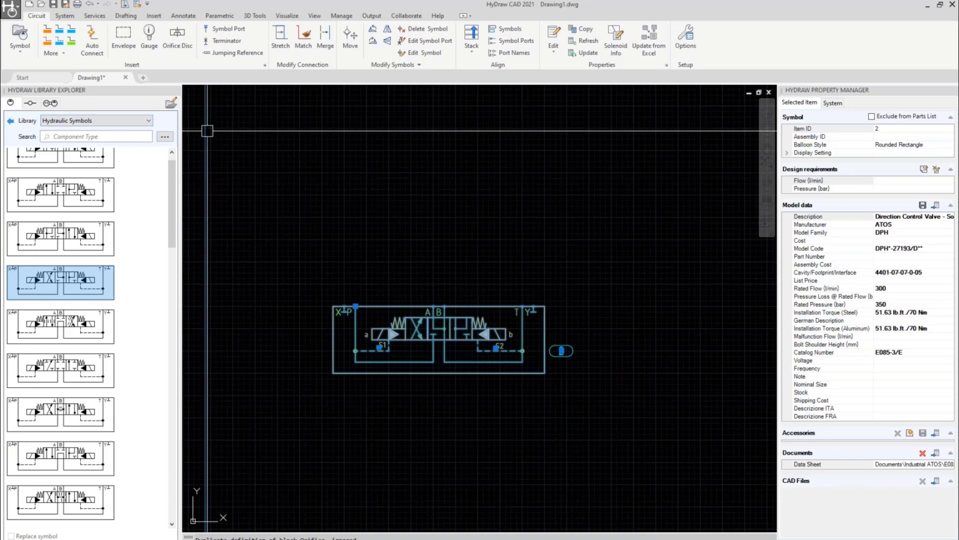
click(169, 137)
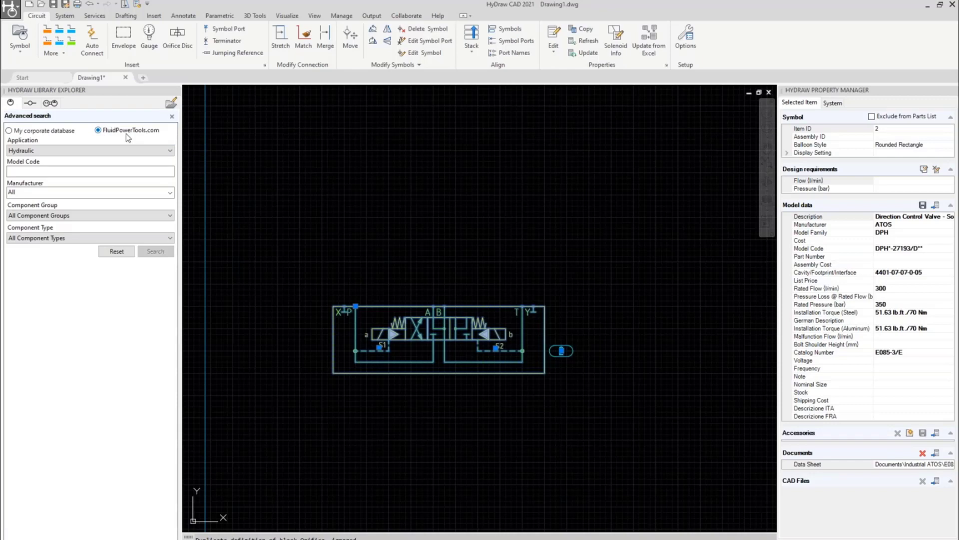
click(41, 173)
text(Z2S)
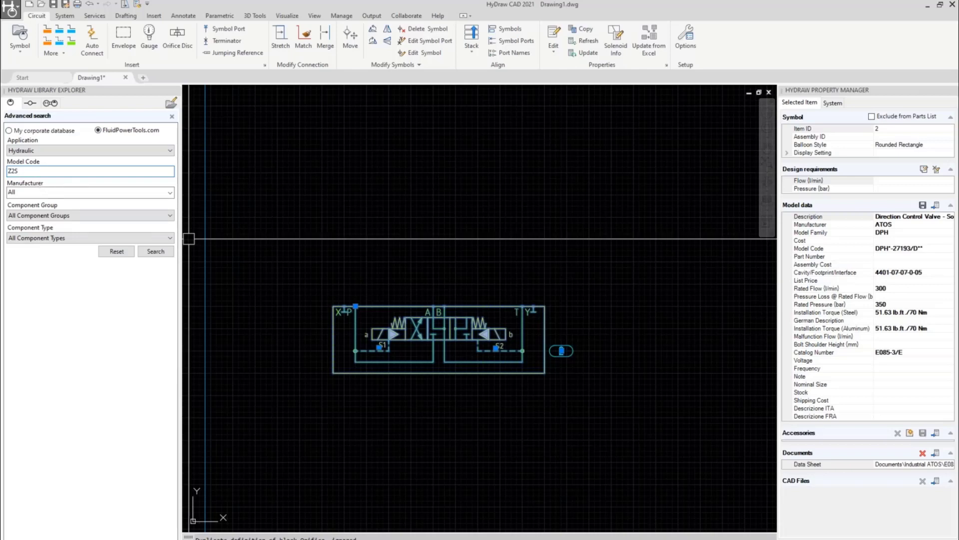
click(156, 253)
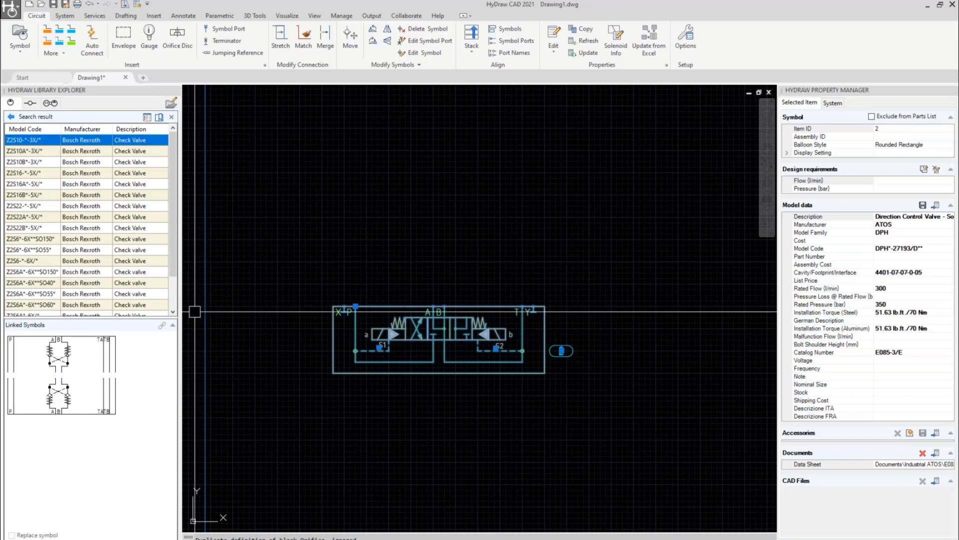
scroll(65, 237, down, 2)
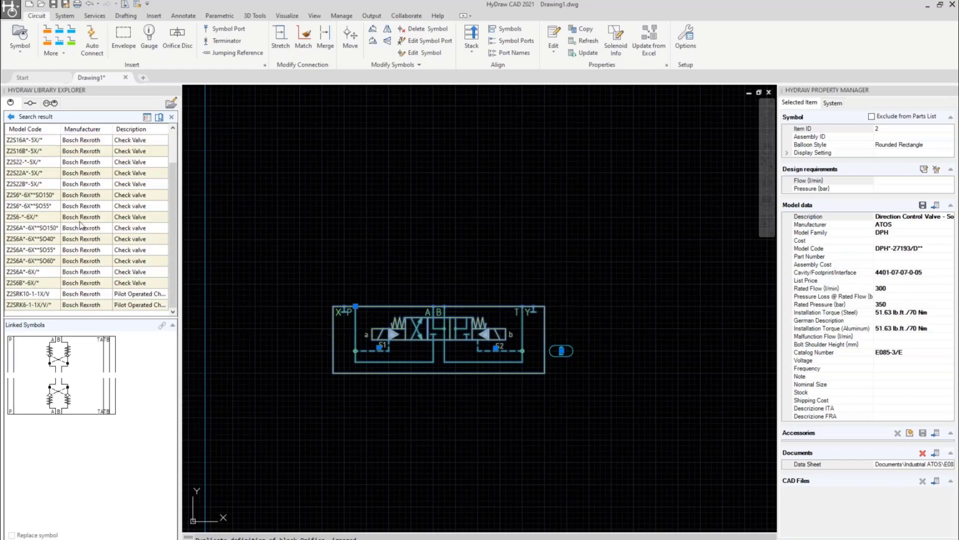
scroll(85, 221, up, 2)
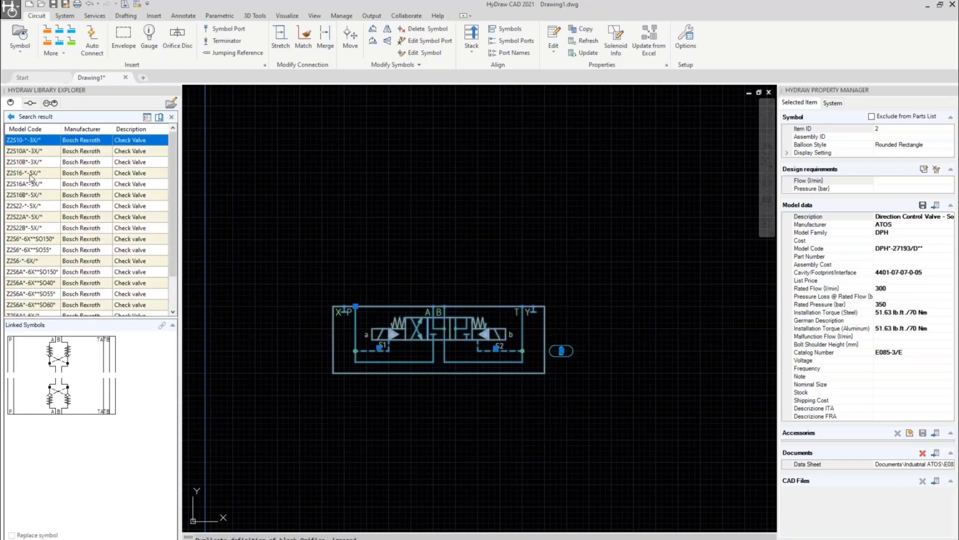
Choose model Z2S16-*-5X/*, pick its linked symbol with the check valves above the crossed pilot lines, and list that symbol's linked models.
click(27, 173)
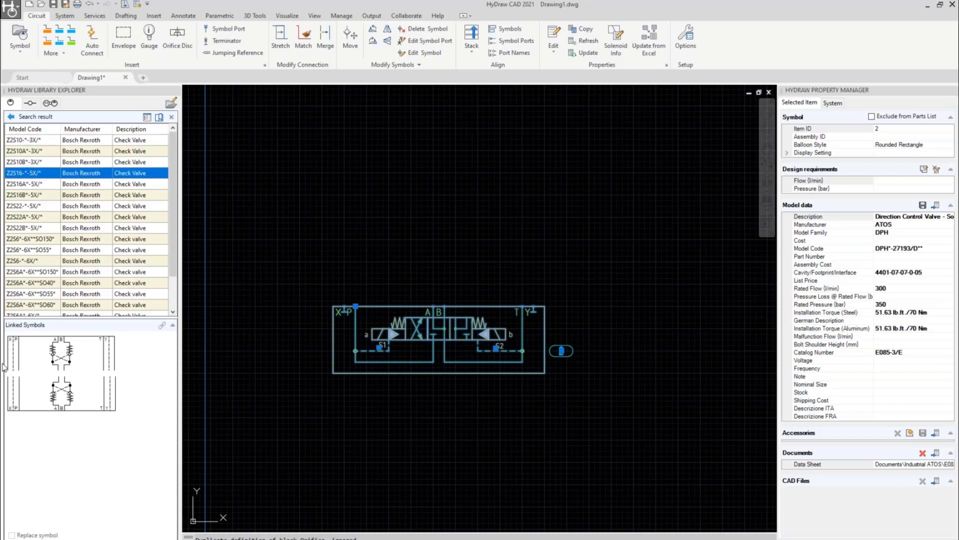
click(75, 353)
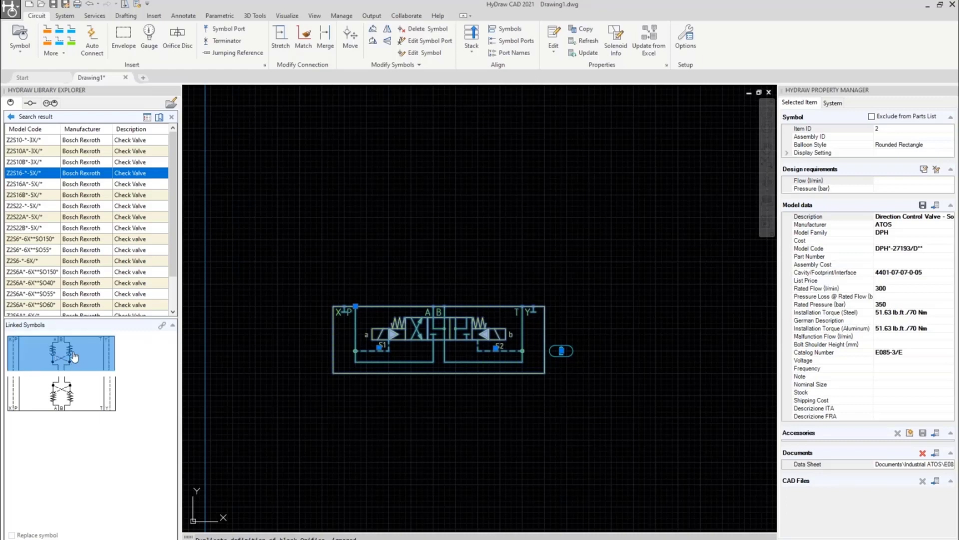
click(163, 326)
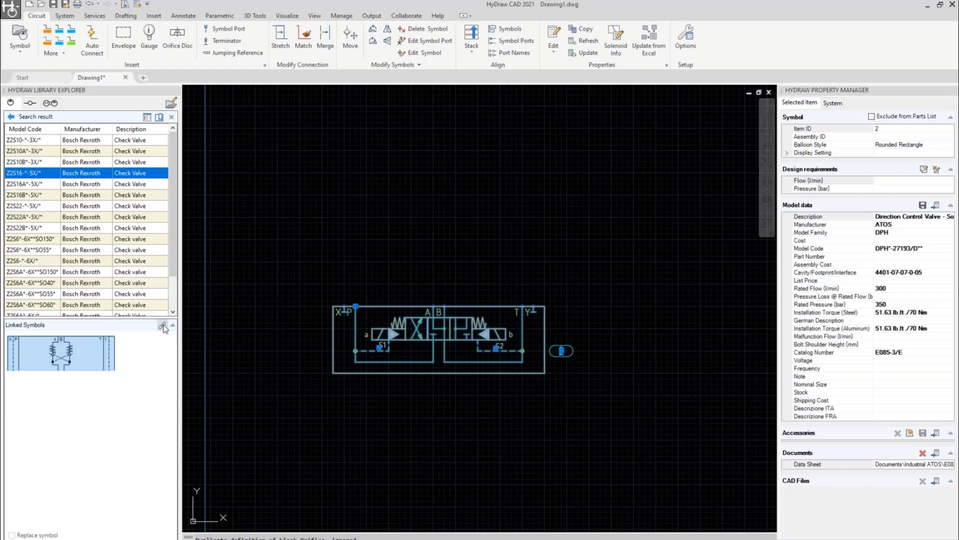
click(163, 327)
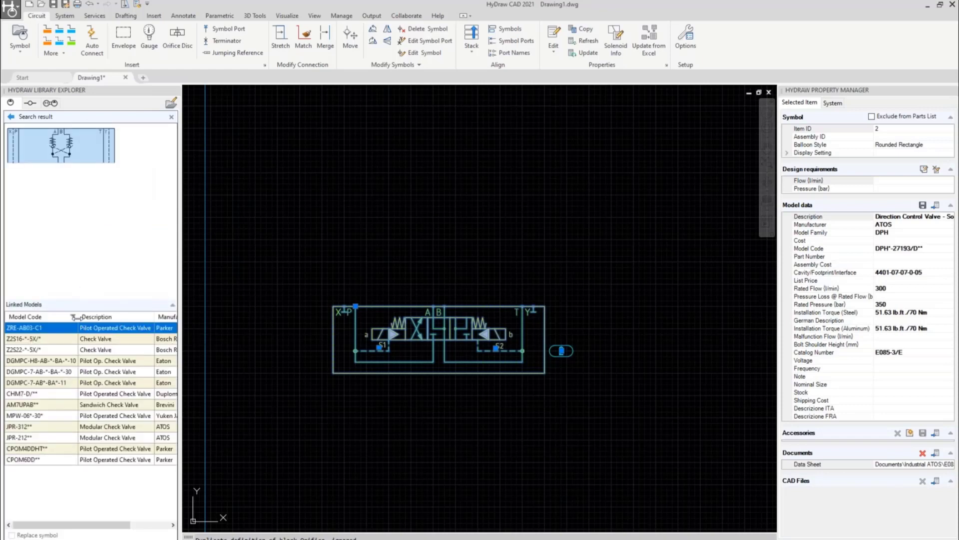
Insert the ATOS modular check valve JPR-212** just above the directional control valve and select its D180.pdf data sheet entry.
drag(78, 317, 64, 316)
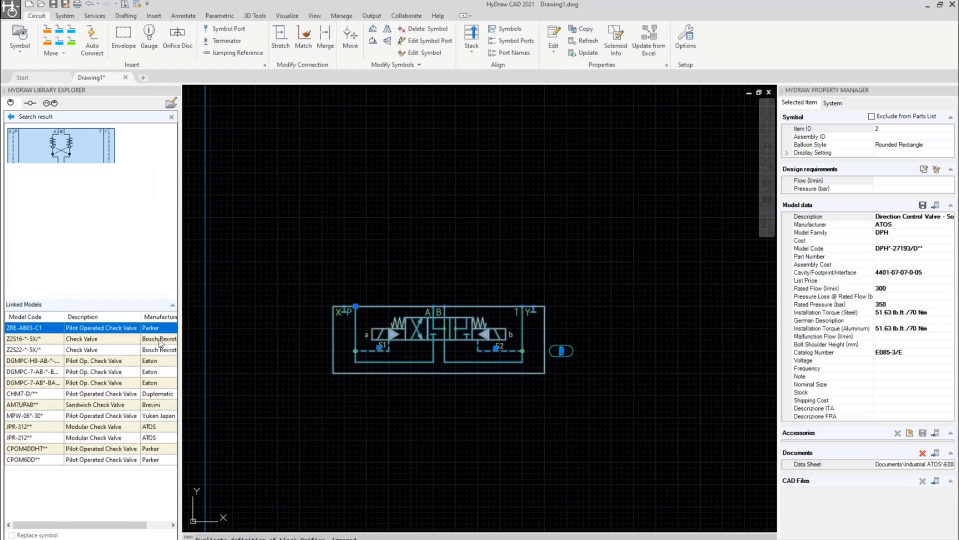
click(44, 438)
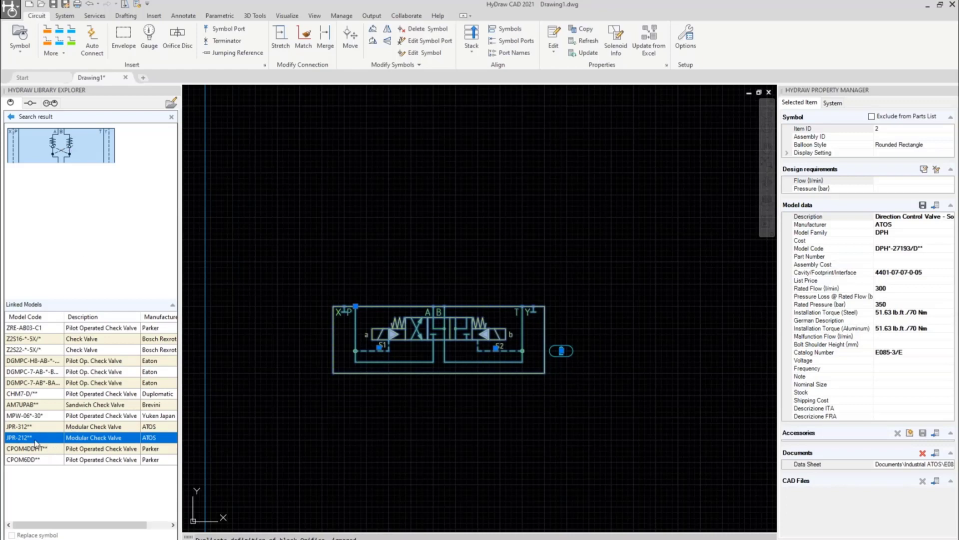
double_click(50, 434)
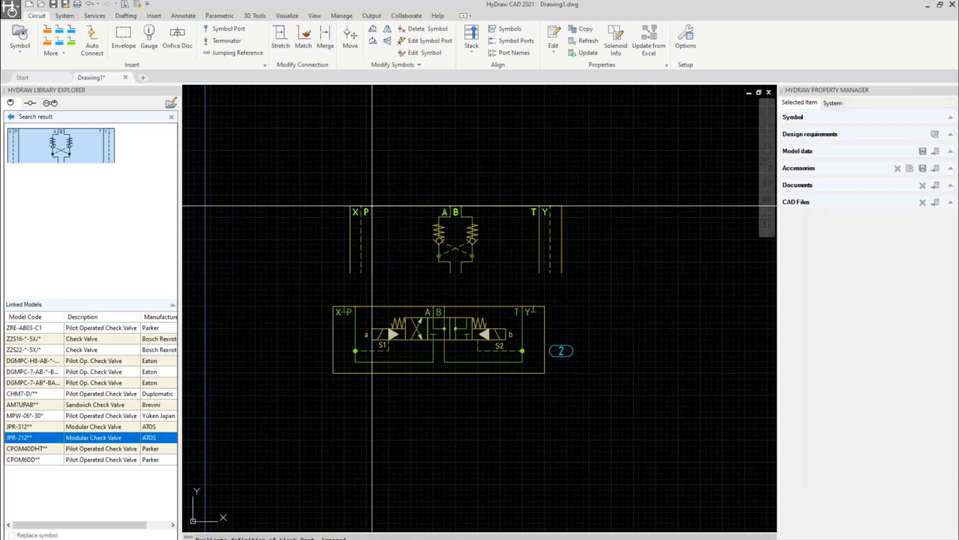
click(372, 206)
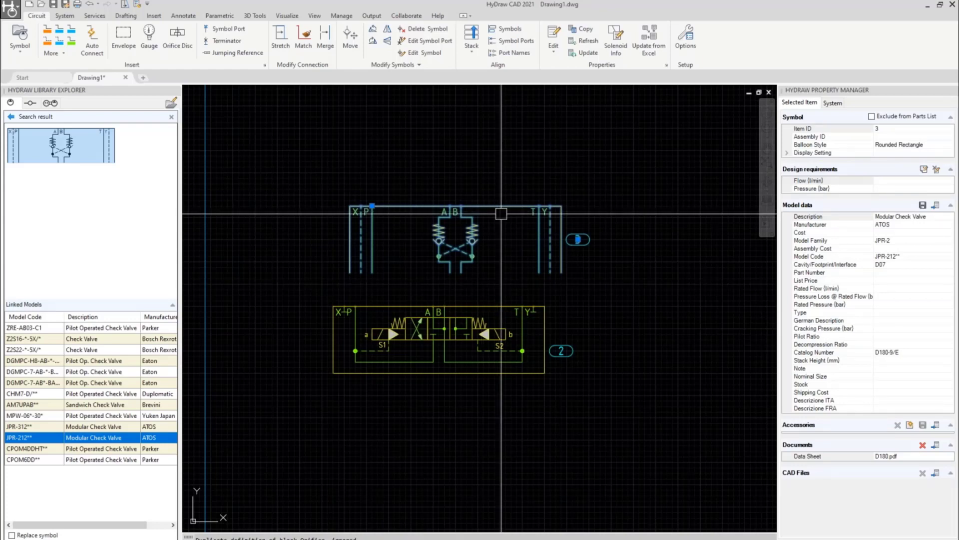
click(903, 456)
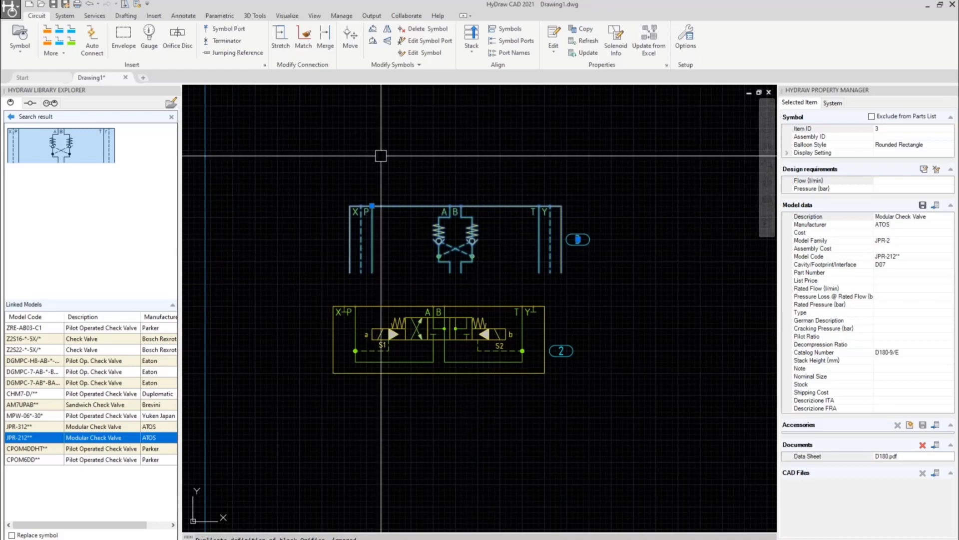
Return to the advanced search and search for components with model code Z2FS.
click(10, 116)
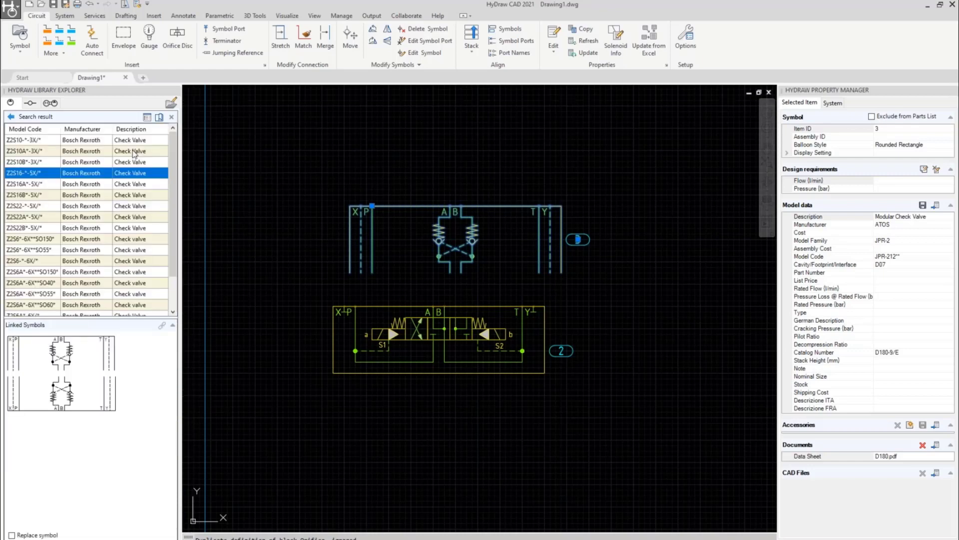
click(10, 116)
click(32, 170)
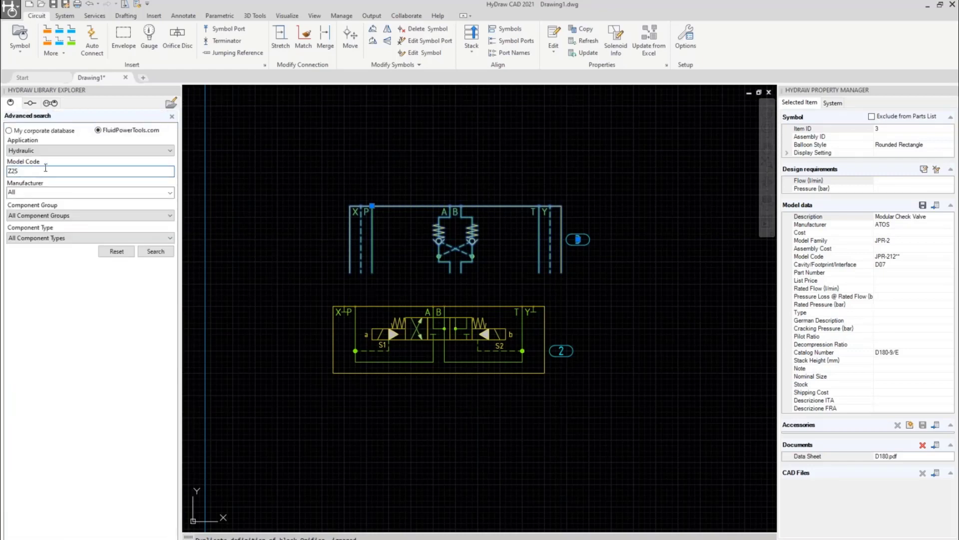
text(F)
click(161, 252)
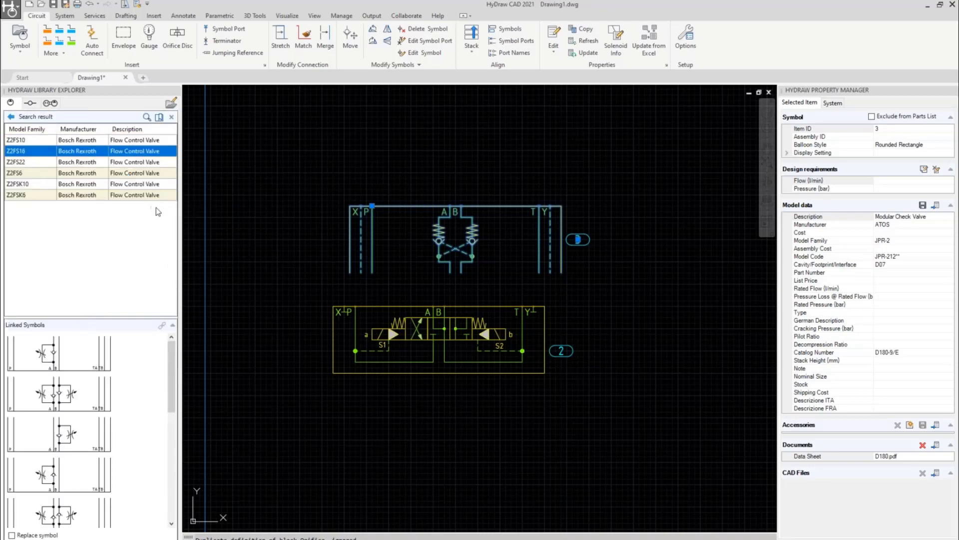
Pick the Z2FS16 family's linked symbol with L port and a throttle check valve on both A and B, and list its linked models.
key(Down)
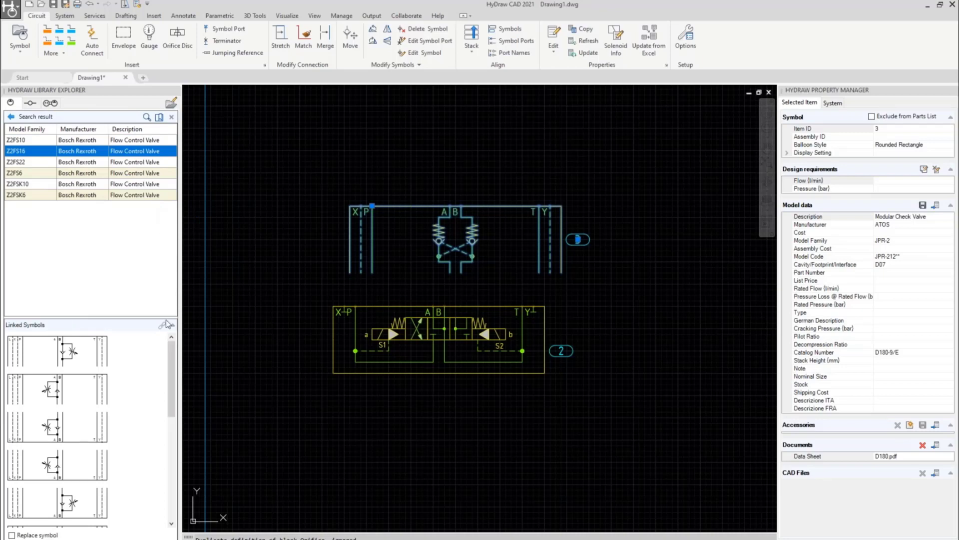
drag(169, 364, 175, 409)
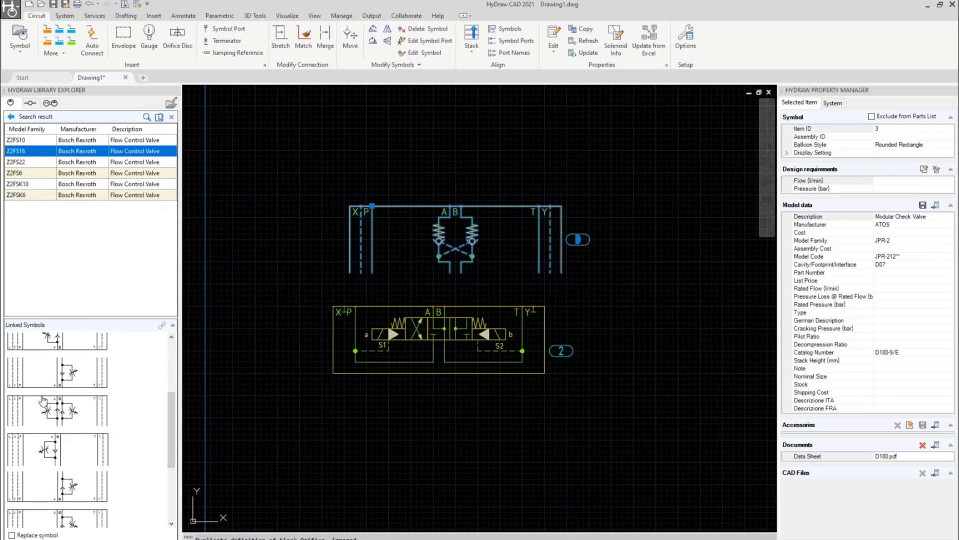
drag(172, 407, 172, 453)
click(83, 432)
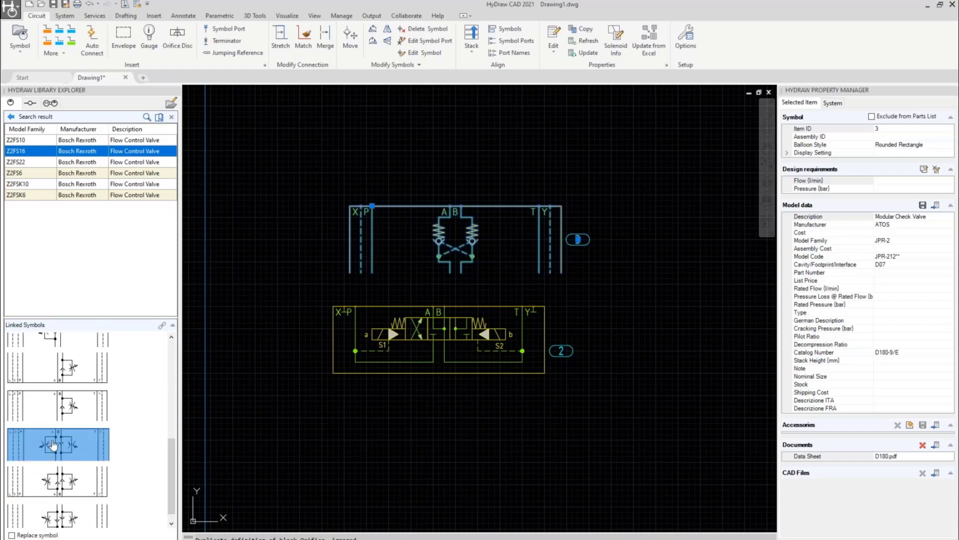
click(163, 325)
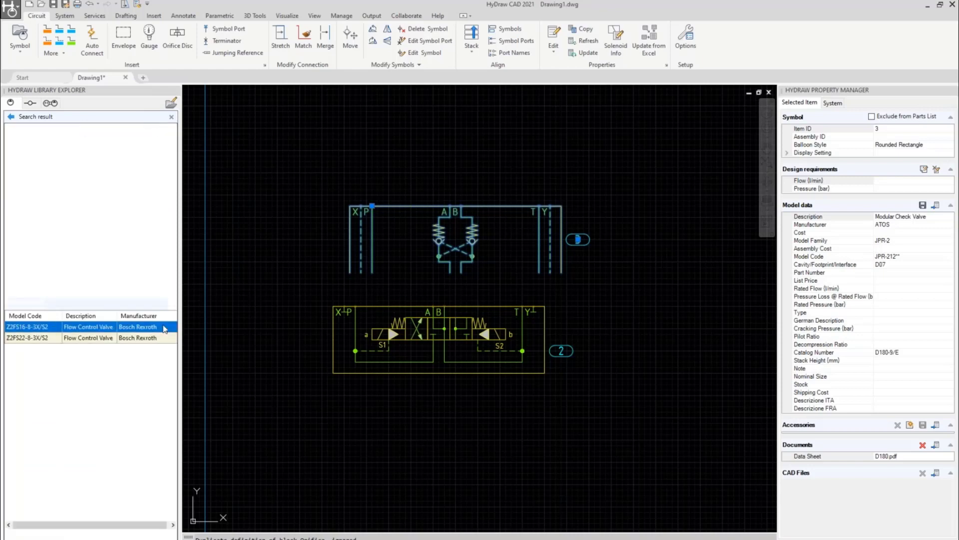
Insert the Bosch Rexroth flow control valve Z2FS16-8-3X/S2 above the modular check valve.
double_click(34, 328)
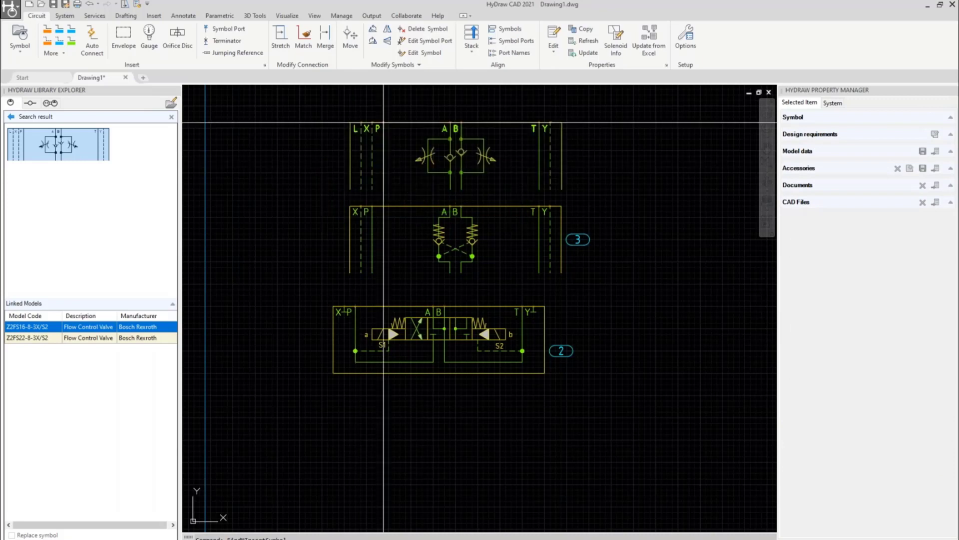
key(Escape)
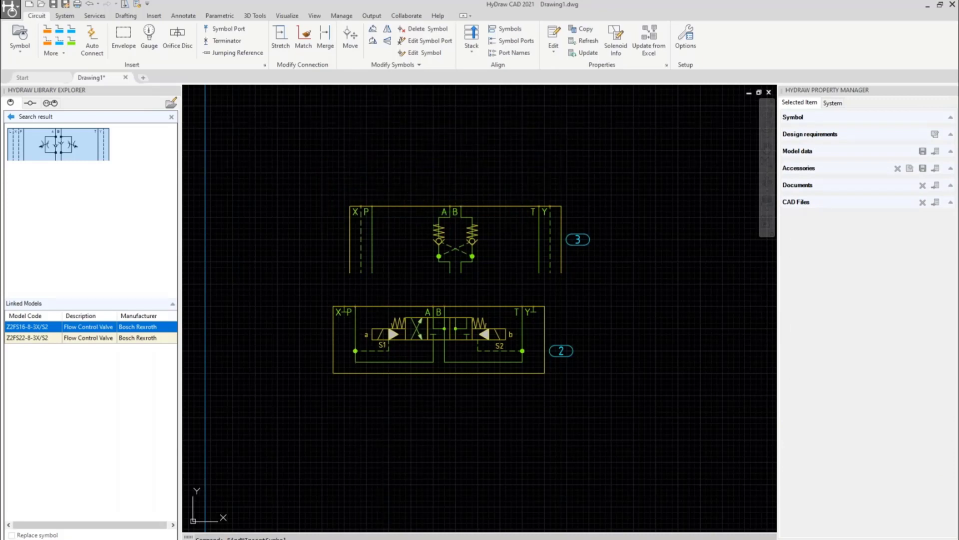
scroll(379, 125, up, 2)
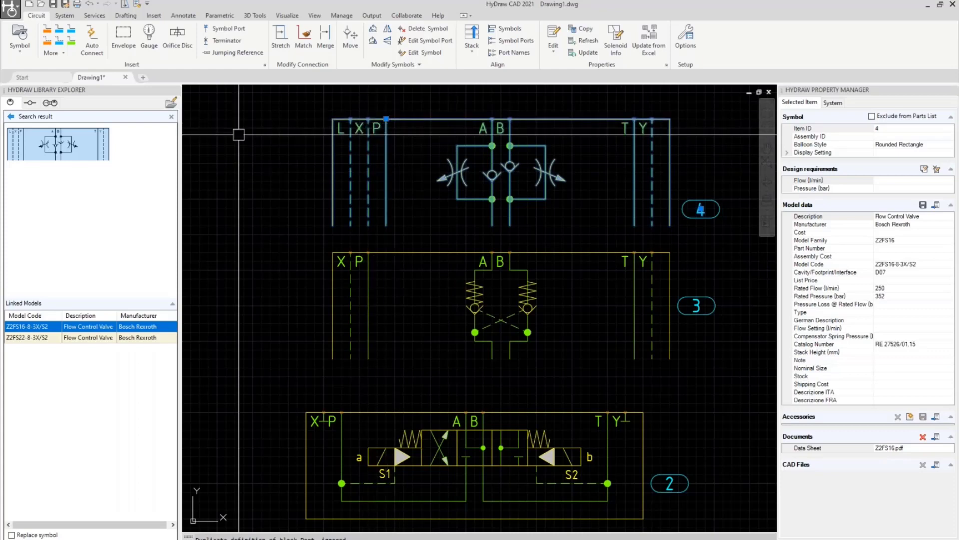
Remove the inserted Z2FS16-8-3X/S2 valve and look through the Z2FS16 family's linked symbols again.
click(10, 117)
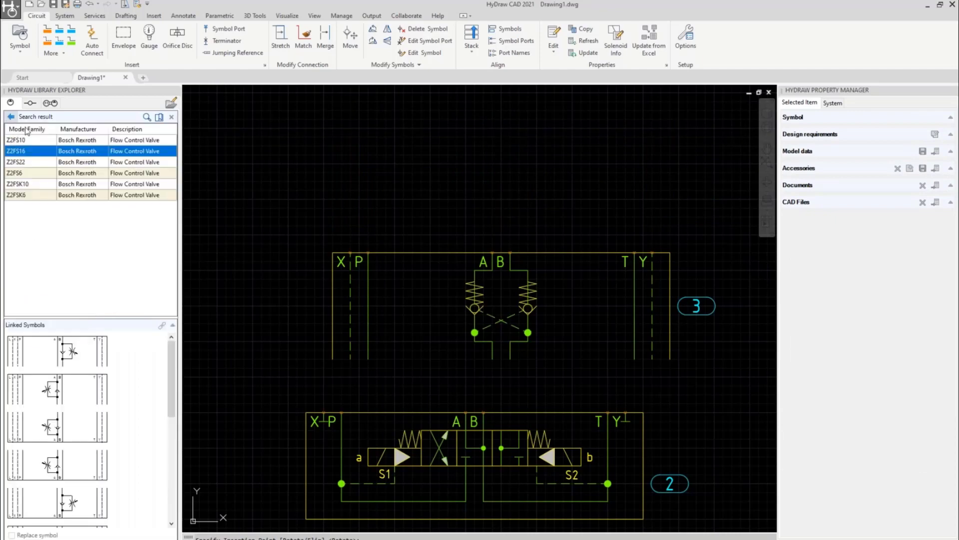
scroll(135, 402, down, 1)
scroll(120, 415, up, 3)
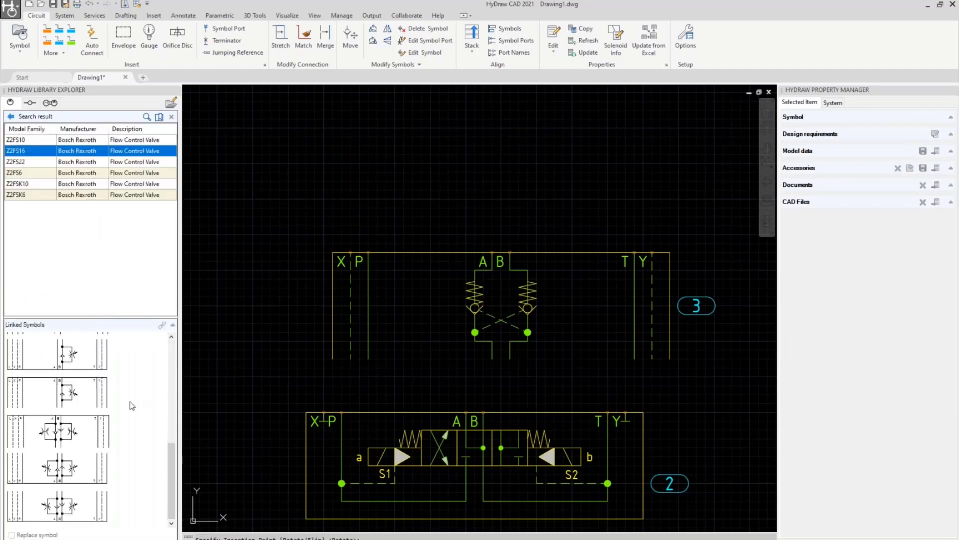
scroll(122, 425, up, 1)
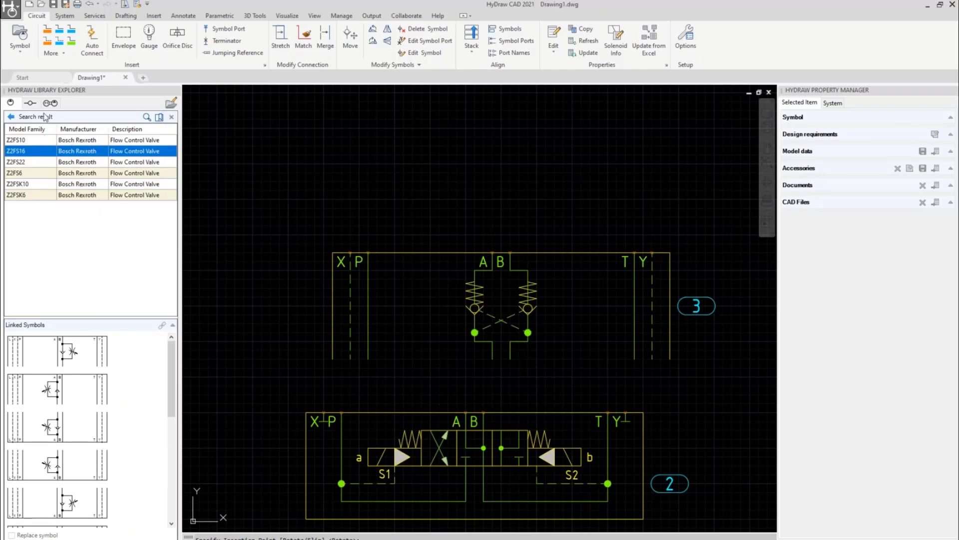
Leave the advanced search and open the Flow Control symbols for flipped stackable valves of D07, D08 / ISO 4401 - 07, 08 size.
click(11, 116)
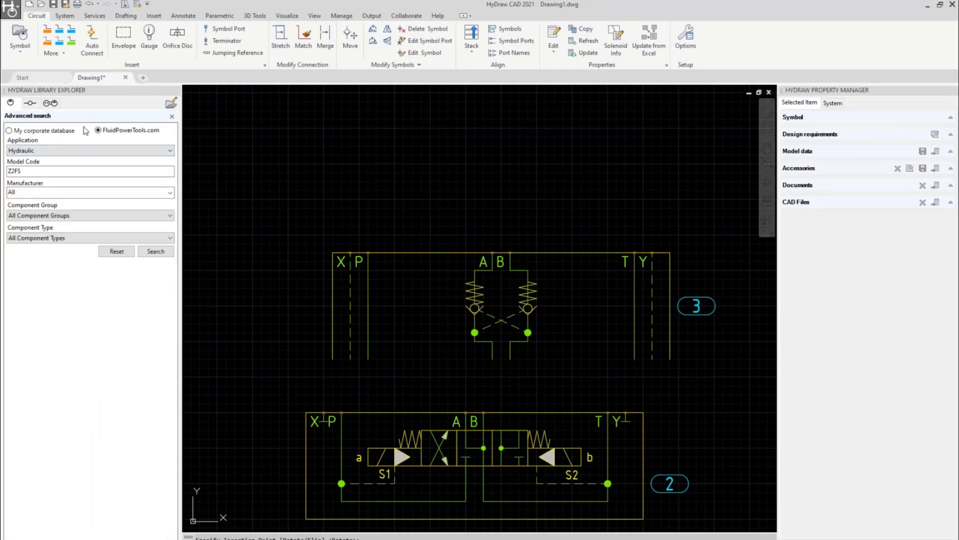
click(172, 117)
click(14, 124)
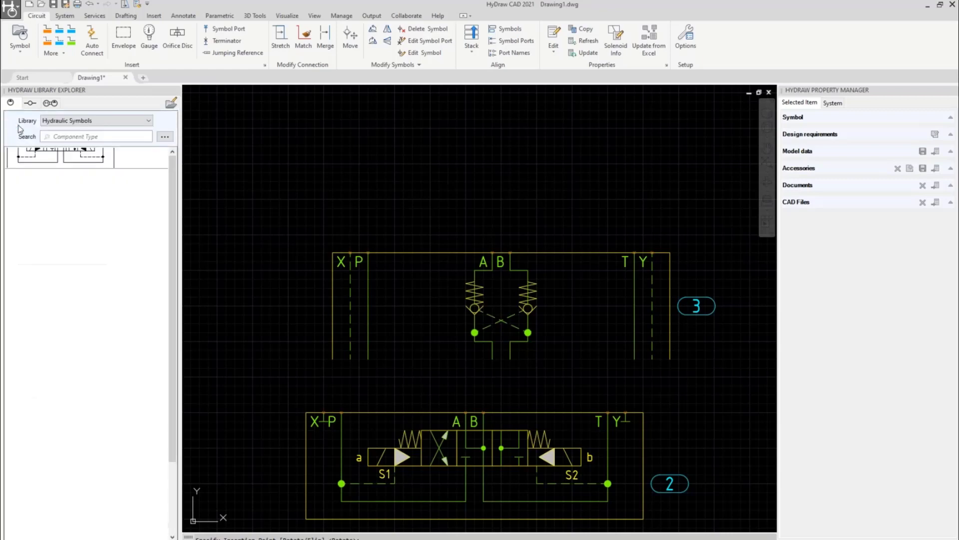
click(10, 394)
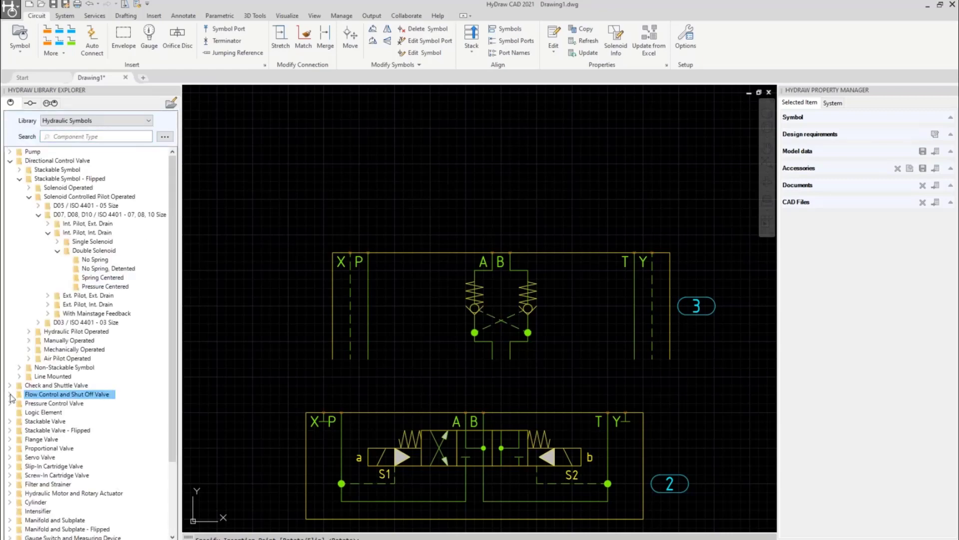
scroll(6, 405, down, 5)
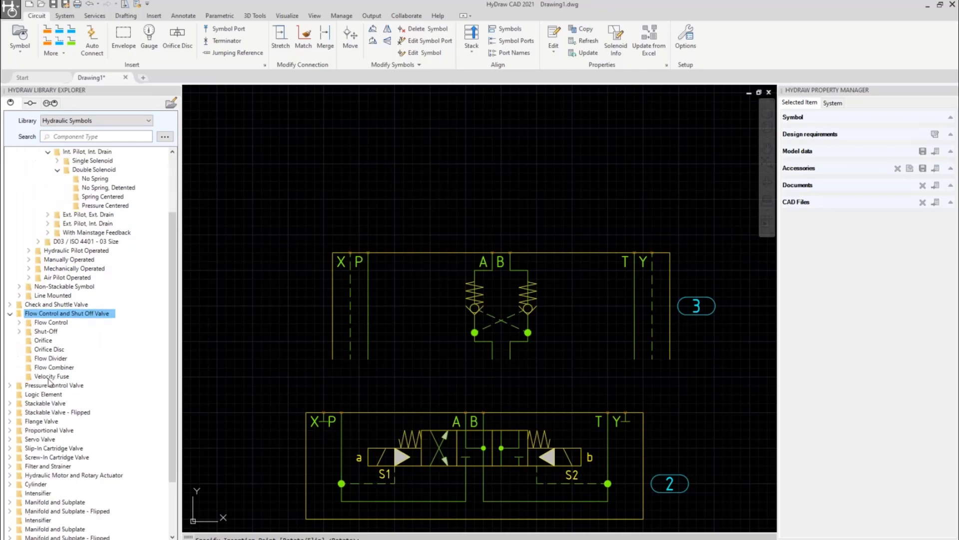
click(10, 359)
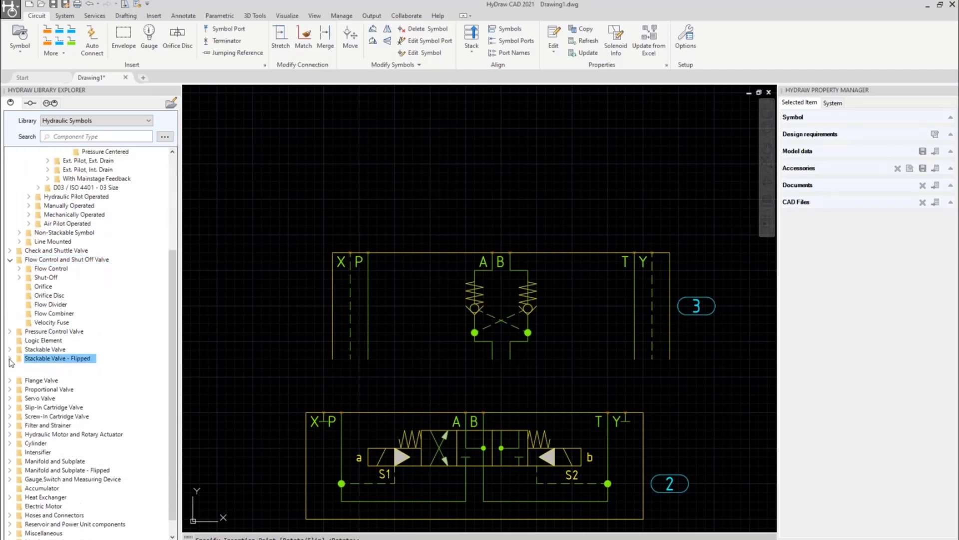
click(20, 394)
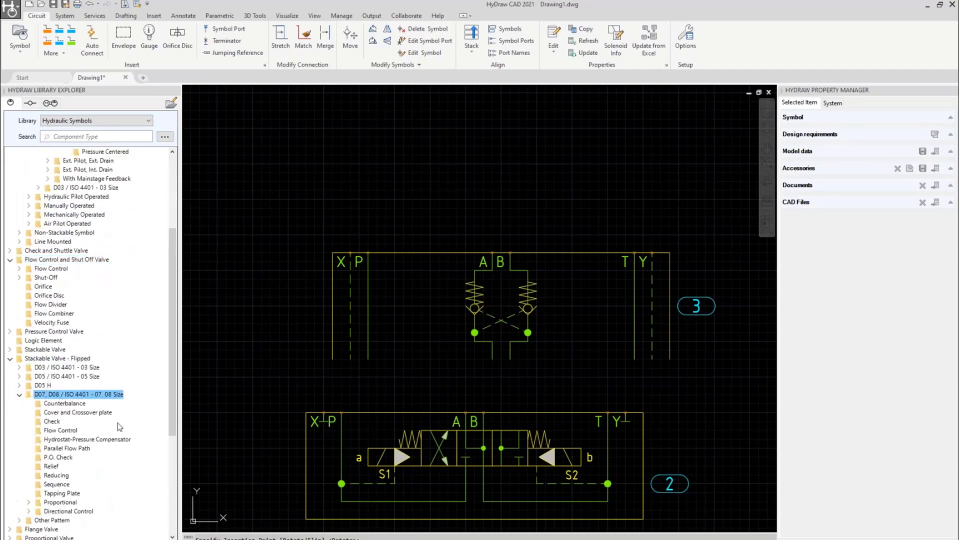
click(60, 430)
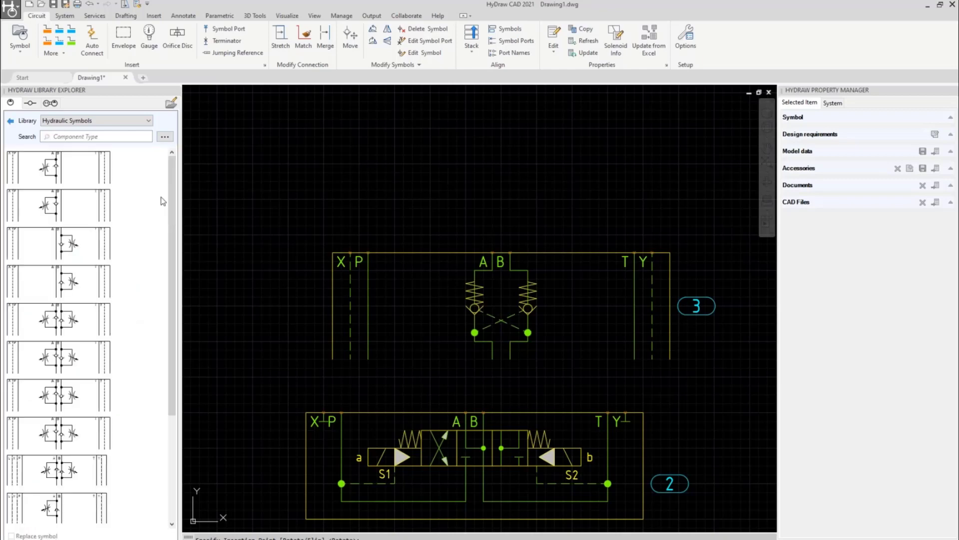
Insert the double flow control symbol with throttle check valves on A and B above the modular check valve.
drag(174, 187, 170, 224)
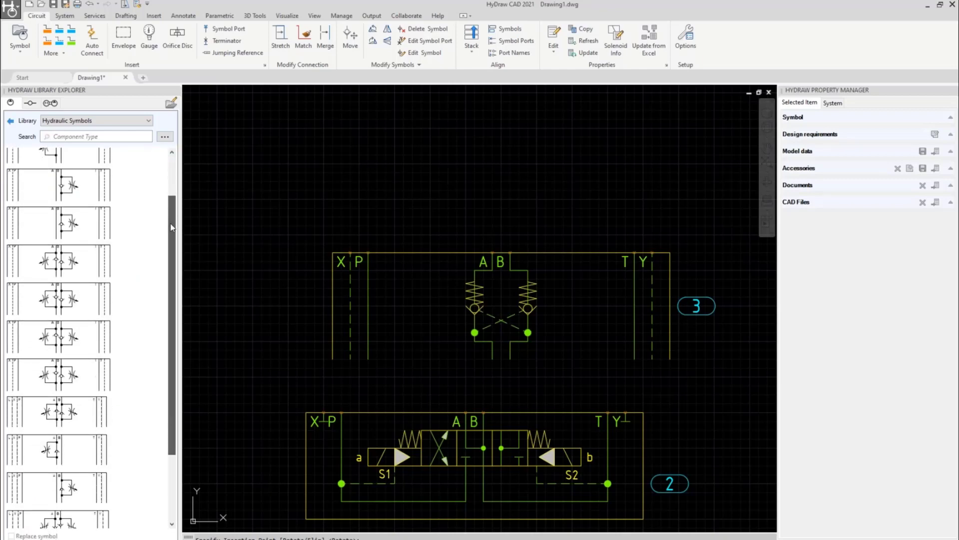
click(52, 298)
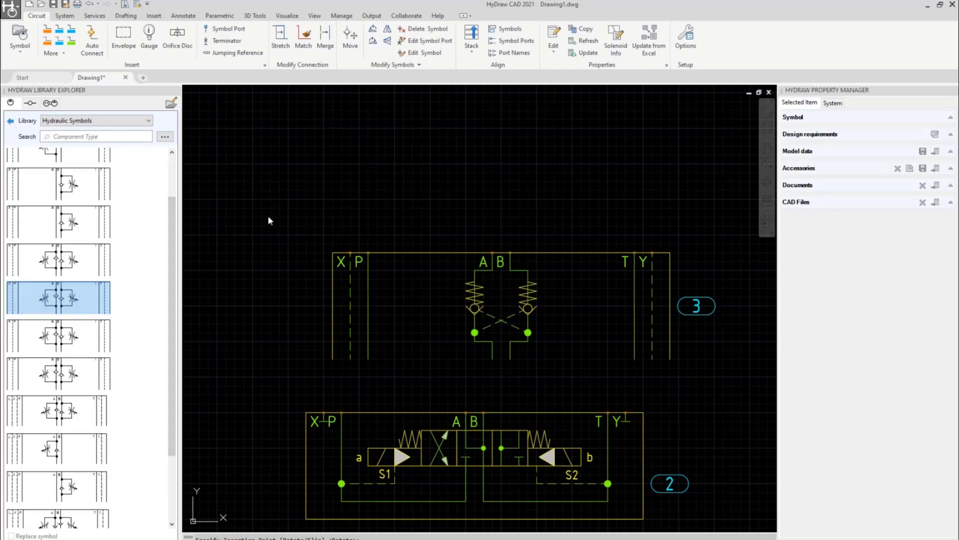
click(369, 110)
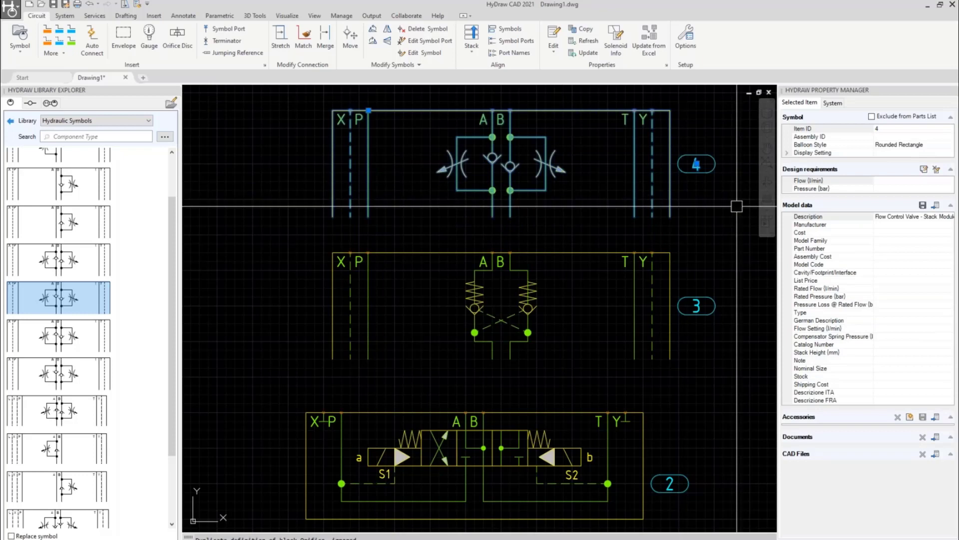
Assign the ATOS modular throttle valve model JPQ-212** from FluidPowerTools.com's symbol-linked models to the new flow control valve.
click(936, 204)
click(551, 210)
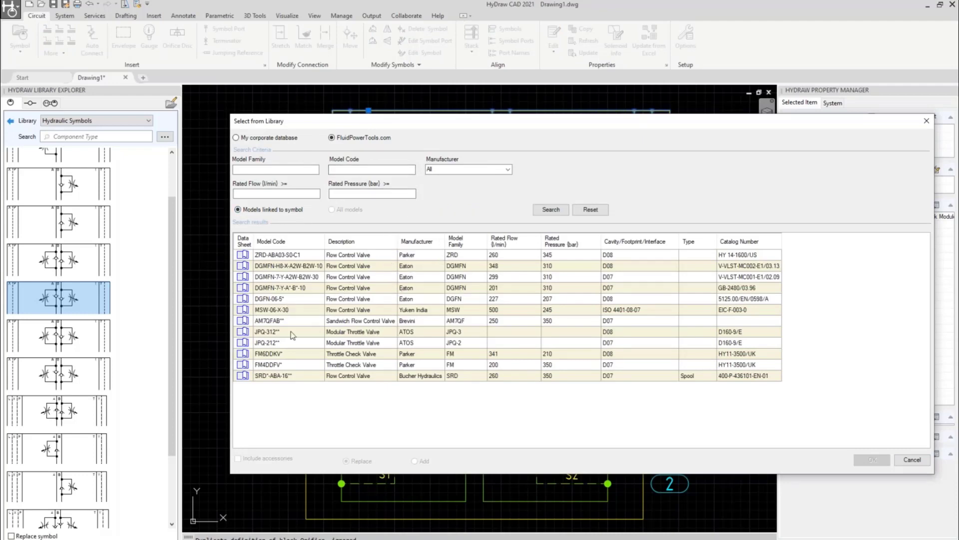
click(270, 343)
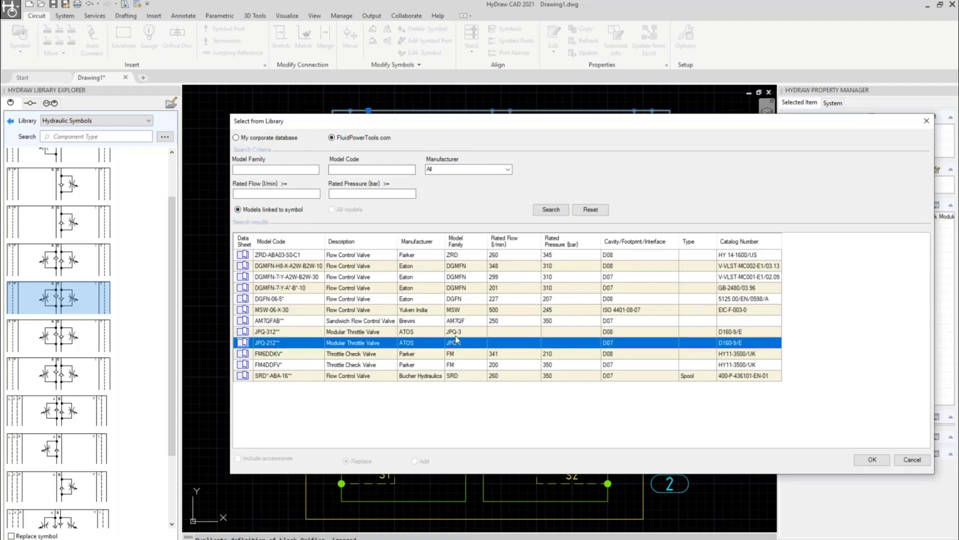
click(872, 459)
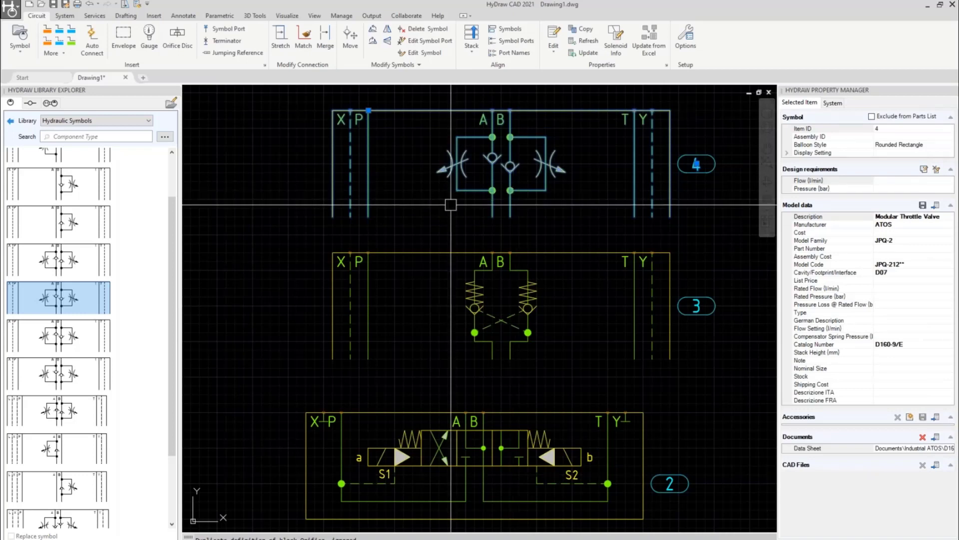
scroll(451, 235, down, 2)
key(Escape)
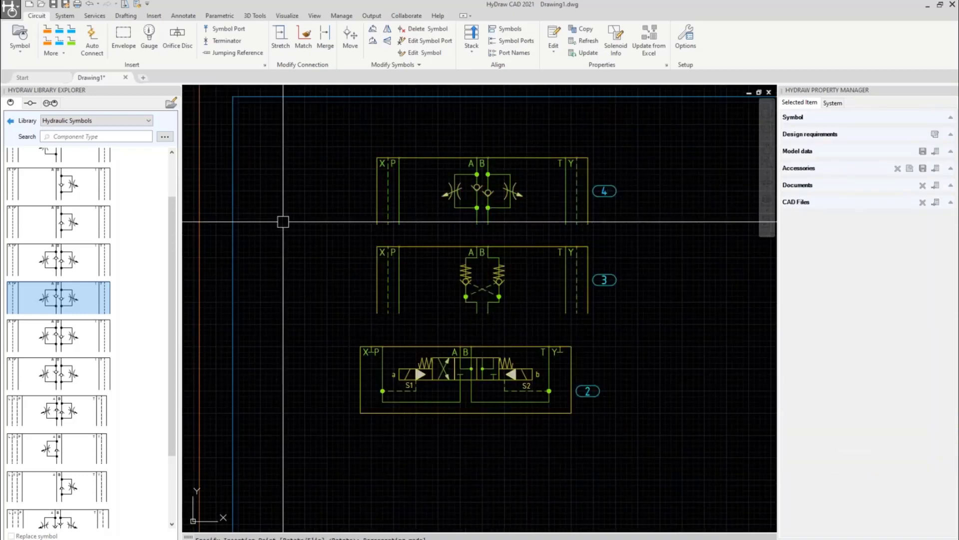
Stack the flow control, check and directional control valves downwards into one valve stack.
click(472, 38)
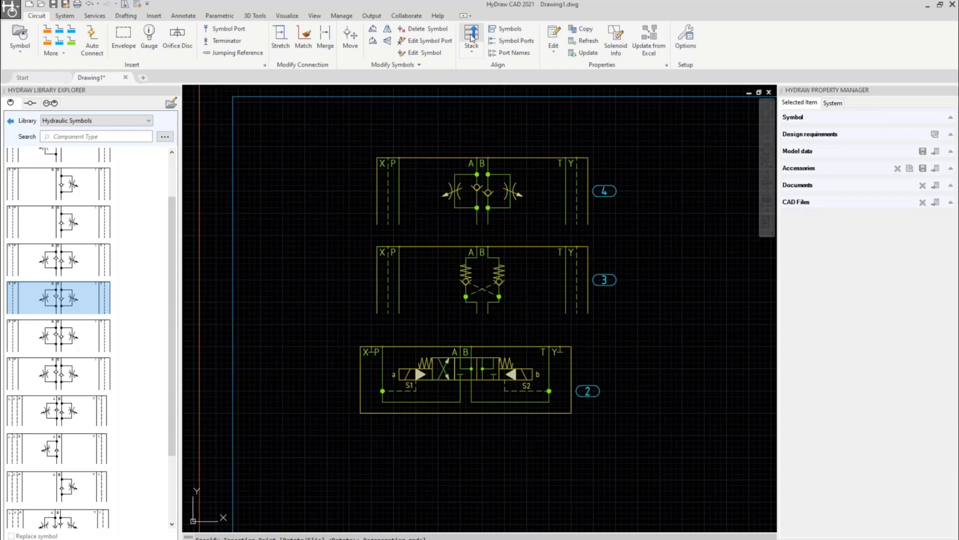
drag(560, 125, 433, 374)
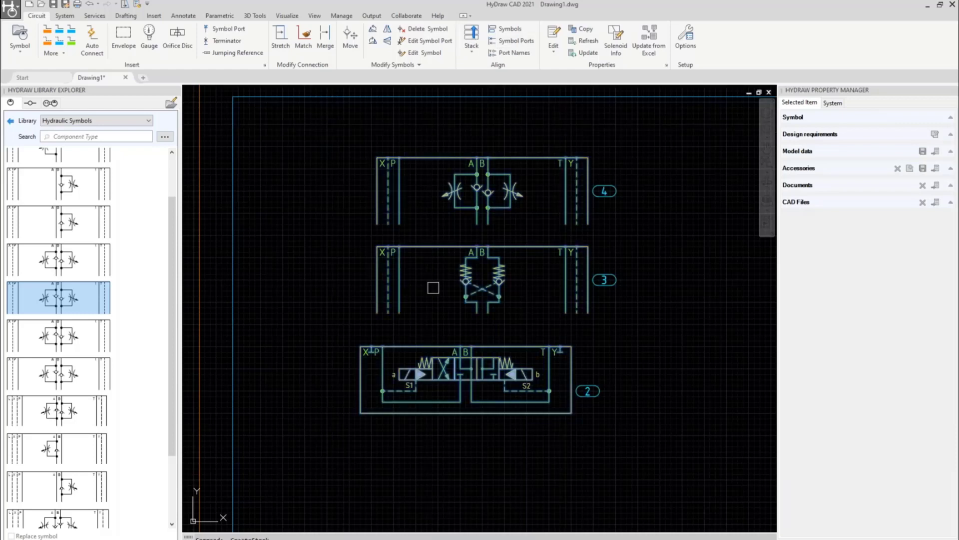
key(Return)
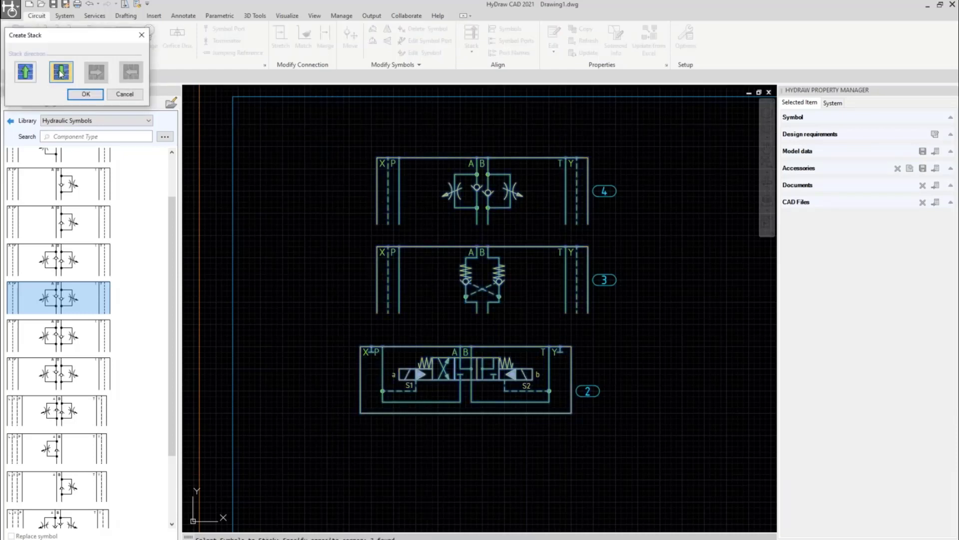
click(86, 94)
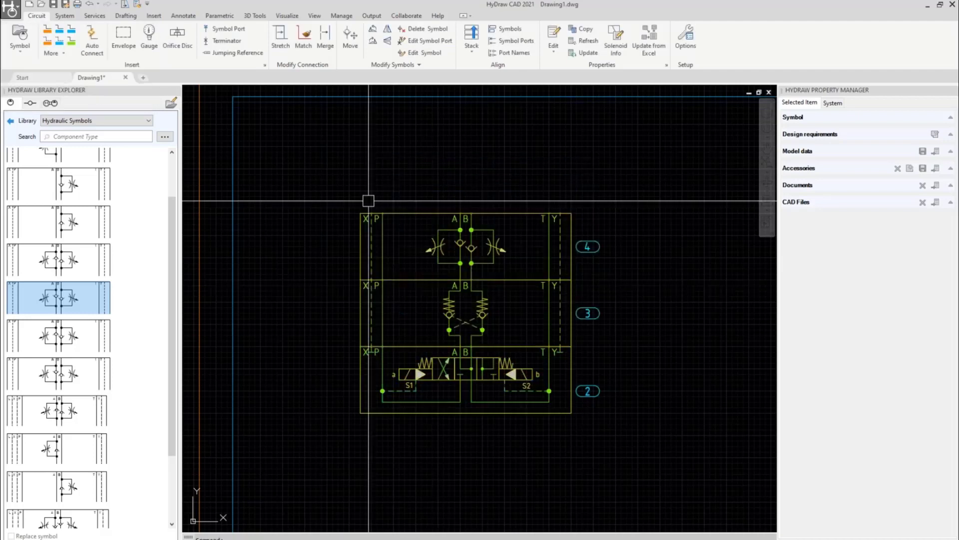
Move the whole valve stack aside by the flow control valve's grip and bring it back near its original place.
click(467, 257)
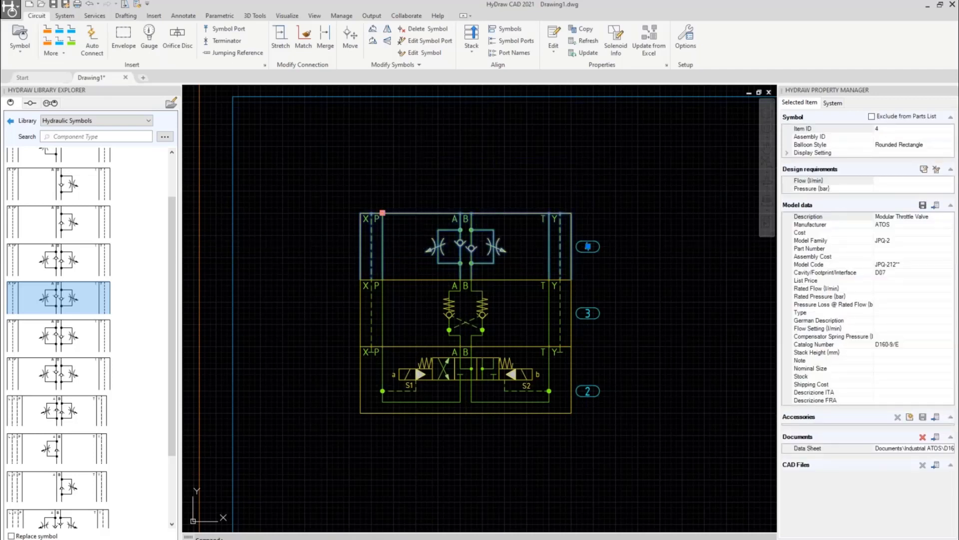
click(382, 213)
click(510, 163)
click(510, 162)
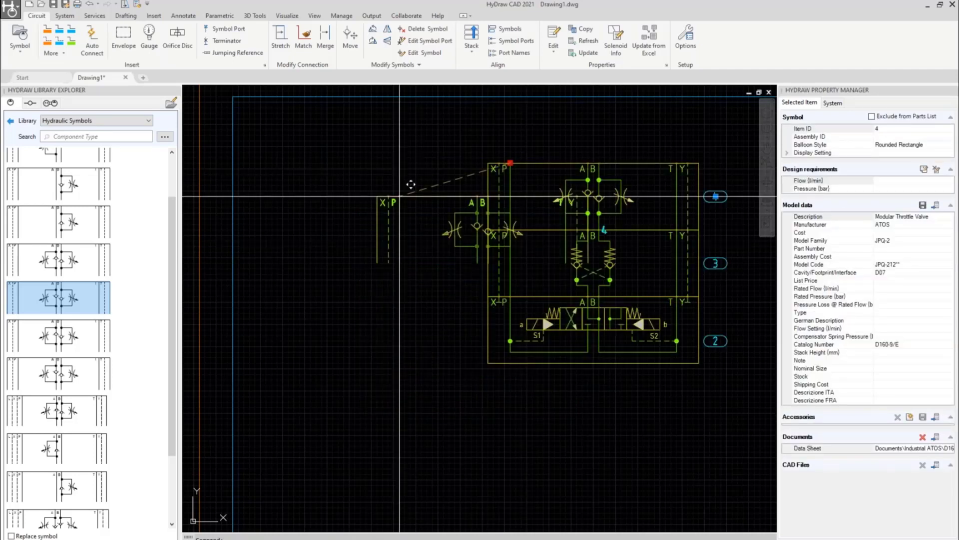
click(382, 202)
key(Escape)
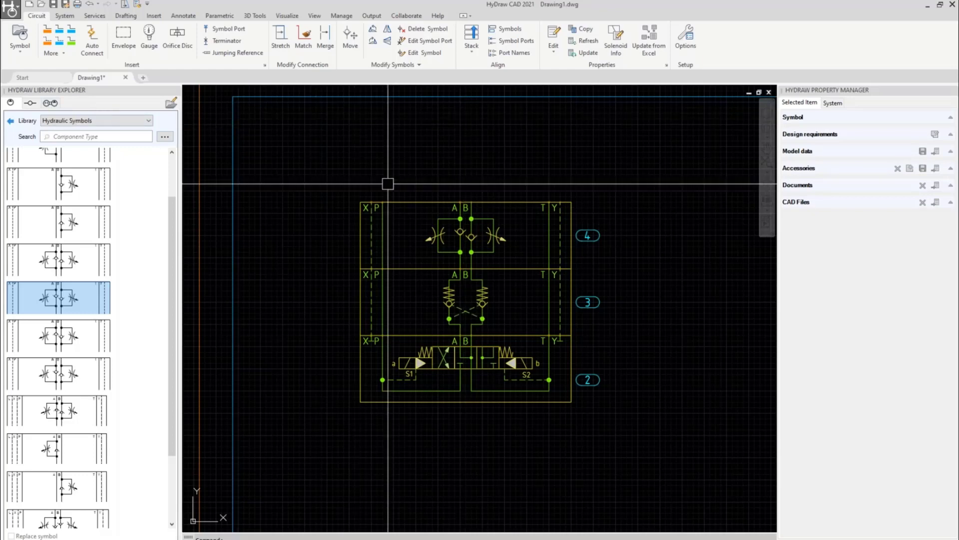
Open the NG16 folder of Stack Modules in the sub-system library with library editing enabled.
click(54, 106)
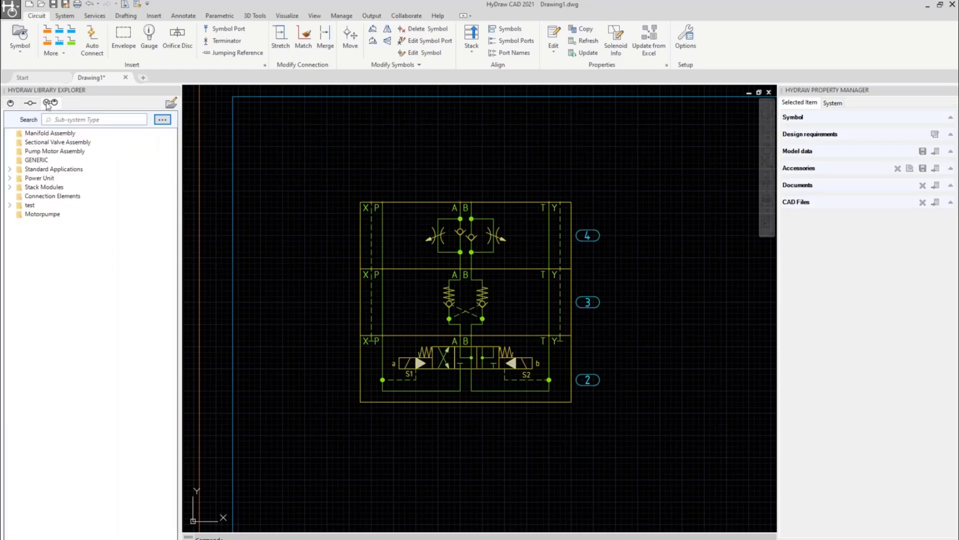
click(171, 104)
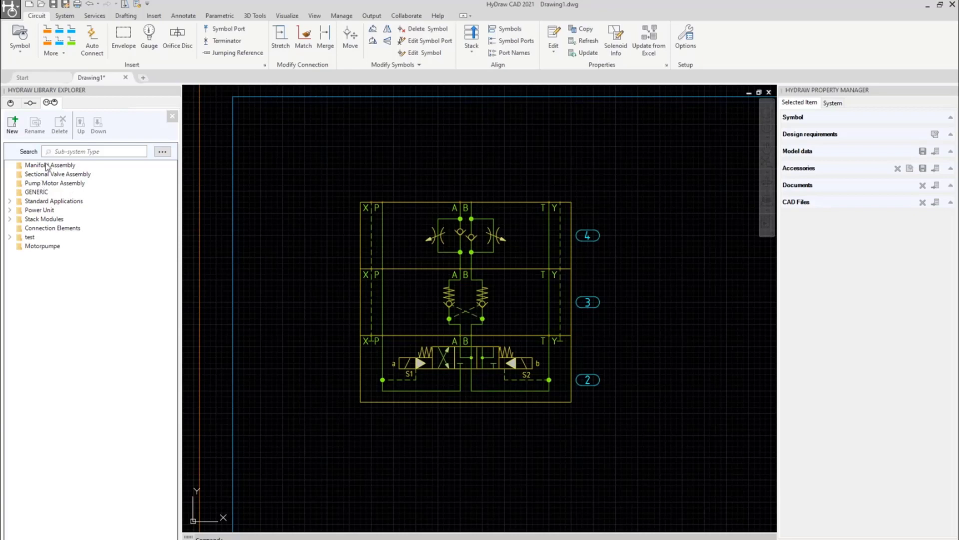
double_click(38, 219)
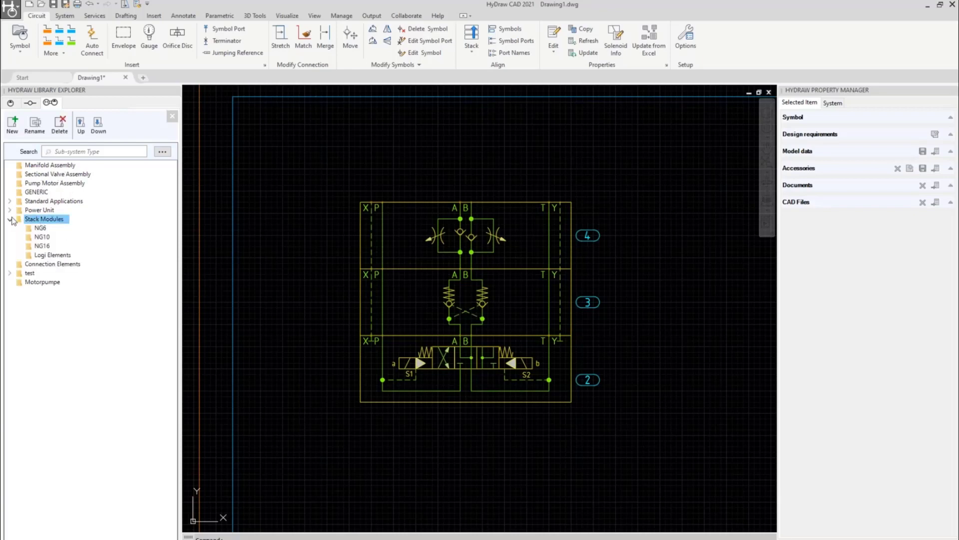
double_click(42, 246)
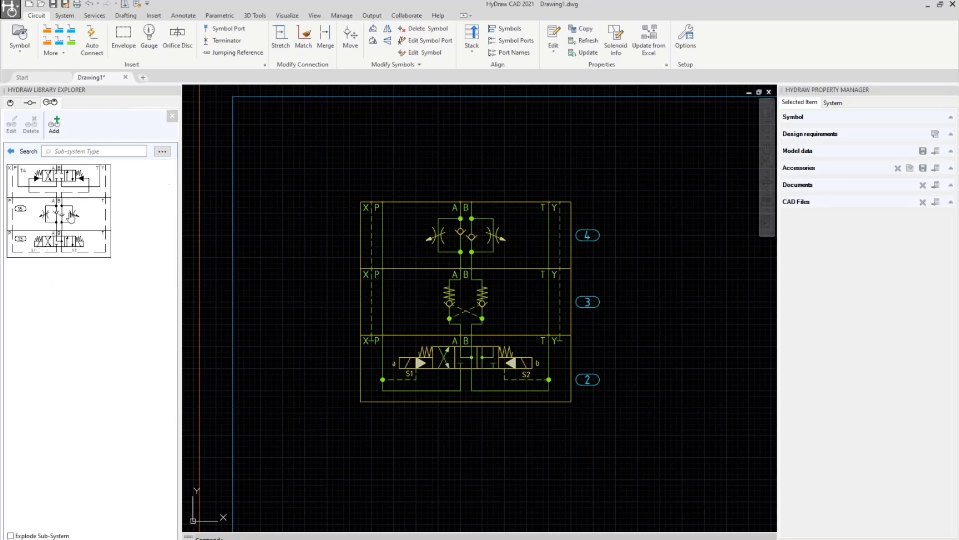
Add the three-valve stack to the folder as a Hydraulic Valve Stack Assembly, with its insertion point at the flow control valve's upper P port.
right_click(87, 310)
click(115, 336)
click(543, 453)
click(420, 188)
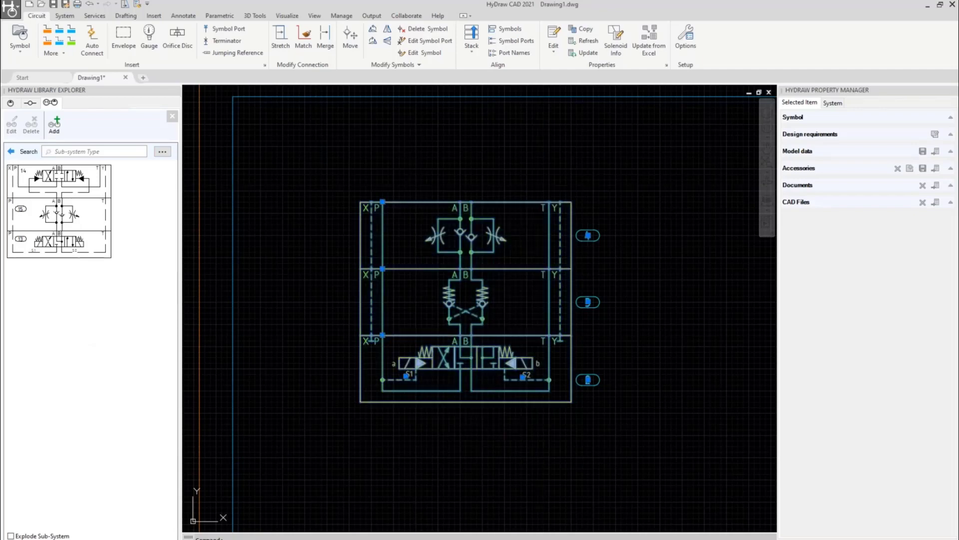
key(Return)
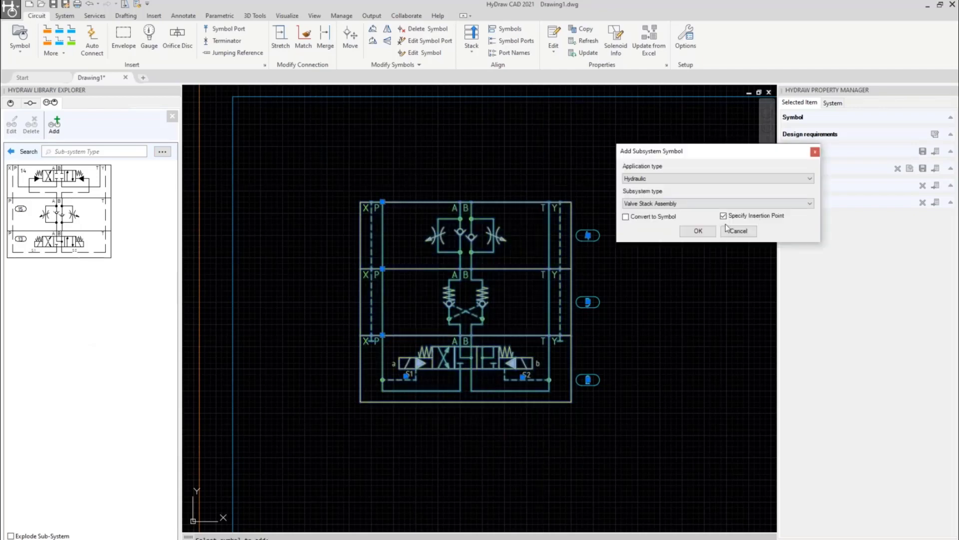
click(696, 230)
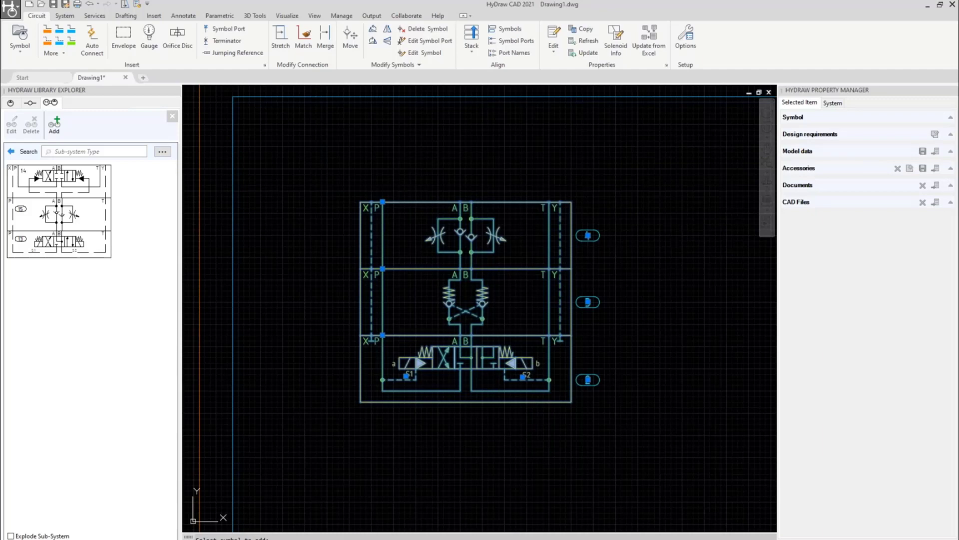
scroll(361, 191, up, 6)
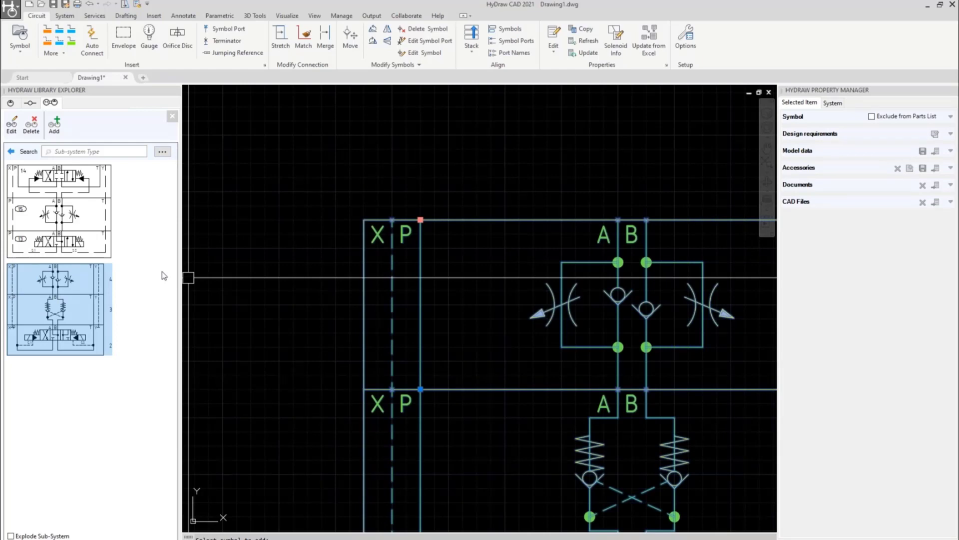
Insert the stored valve stack as a single unexploded symbol between the lines, well right of the original stack, and delete it again.
scroll(309, 249, down, 4)
scroll(405, 214, down, 2)
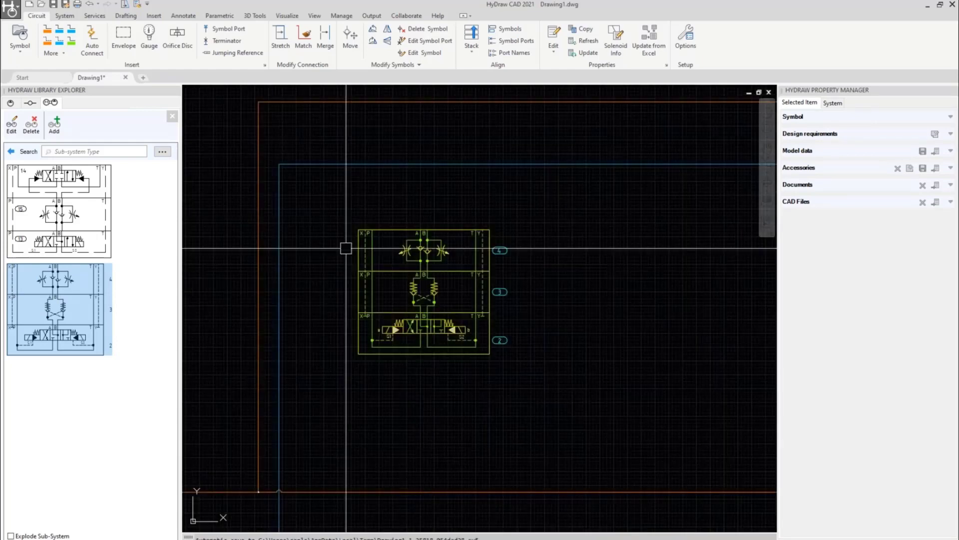
middle_drag(563, 220, 469, 254)
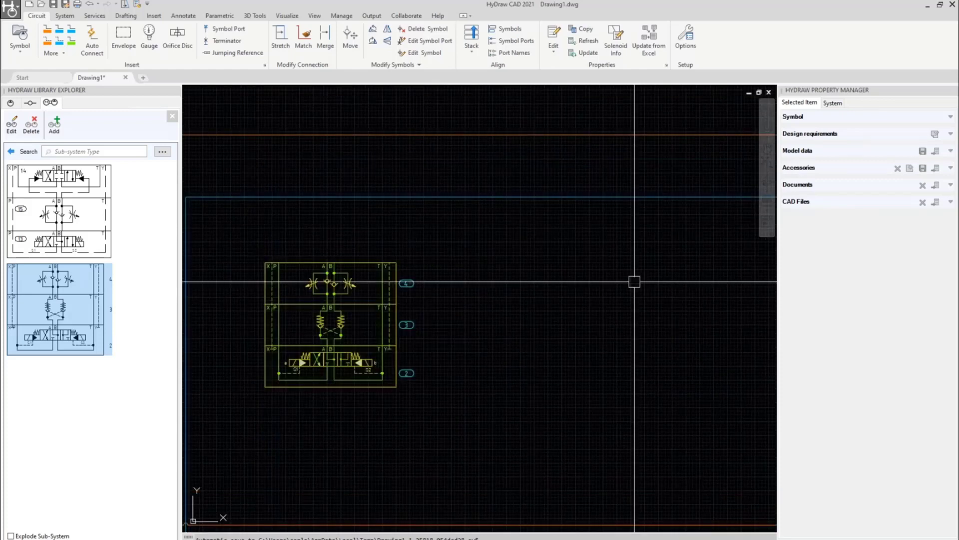
scroll(425, 269, down, 3)
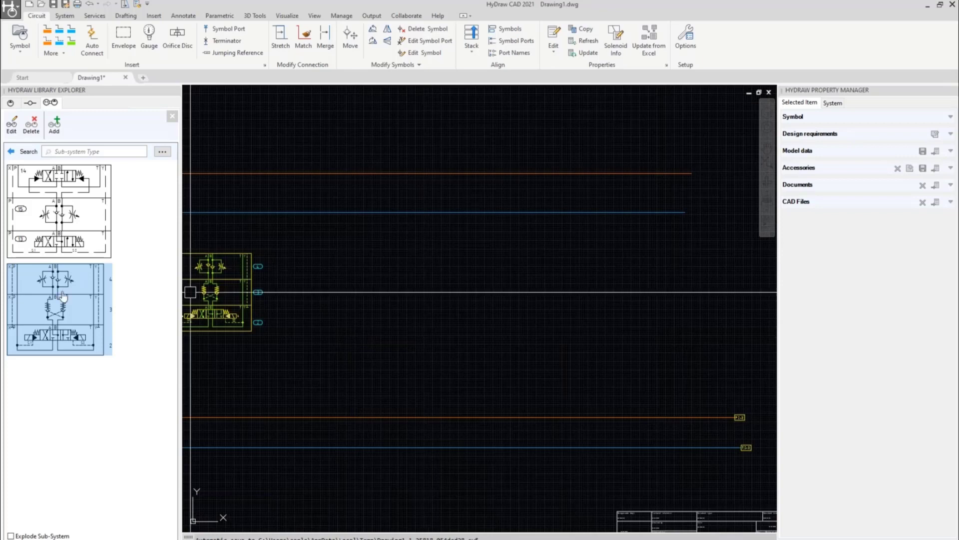
drag(63, 296, 627, 253)
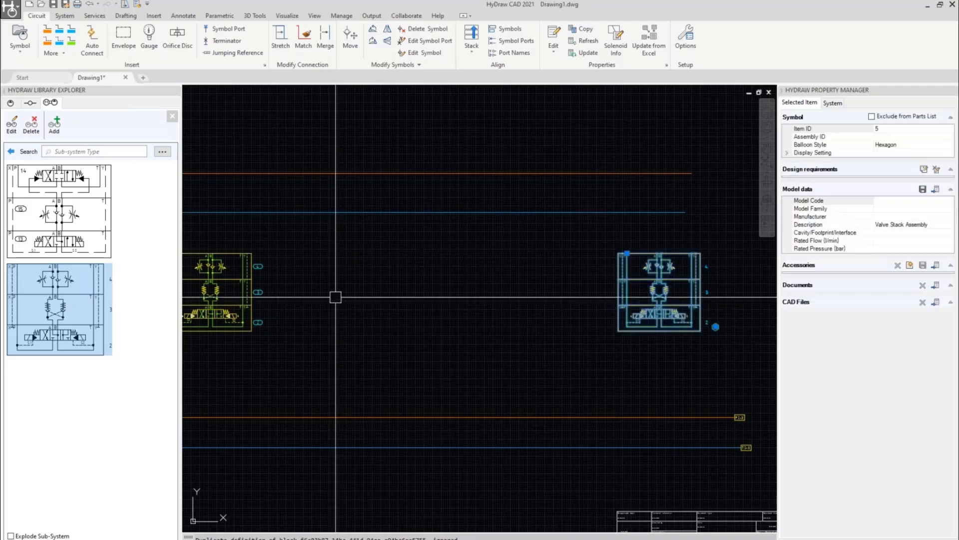
scroll(732, 300, up, 6)
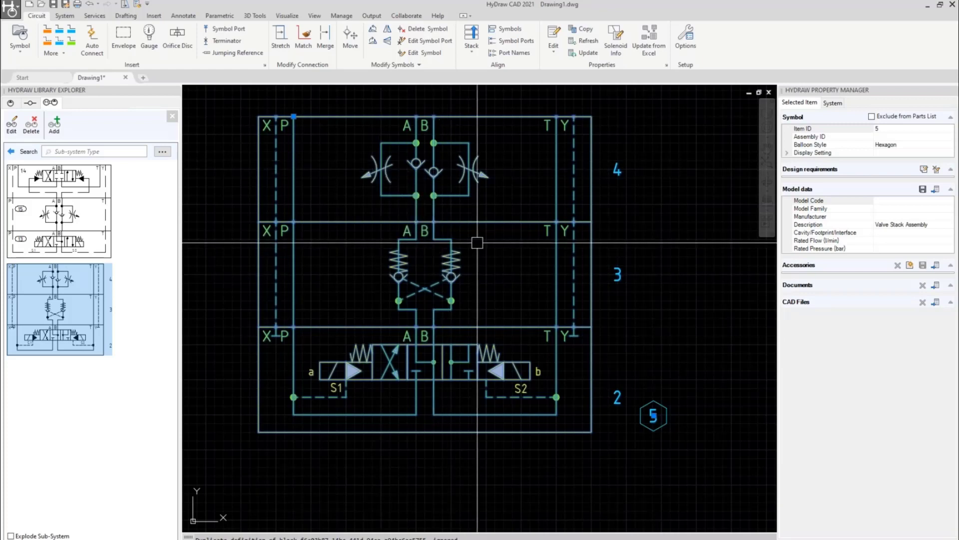
key(Delete)
Insert the stored valve stack with Explode Sub-System enabled, well right of the original stack and level with it.
click(11, 535)
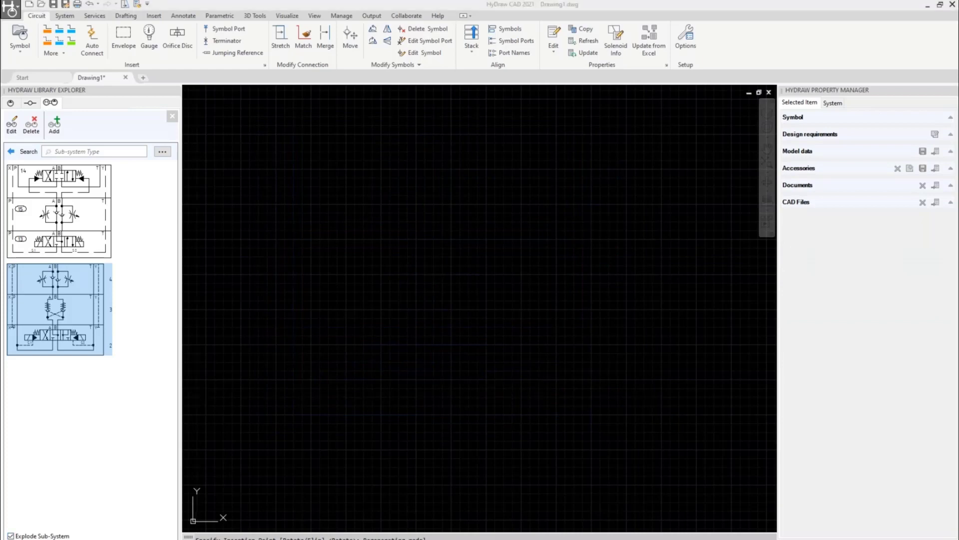
mouse_move(32, 507)
mouse_down()
mouse_move(3, 525)
mouse_move(78, 516)
mouse_move(1, 497)
mouse_move(80, 529)
mouse_move(2, 518)
mouse_up()
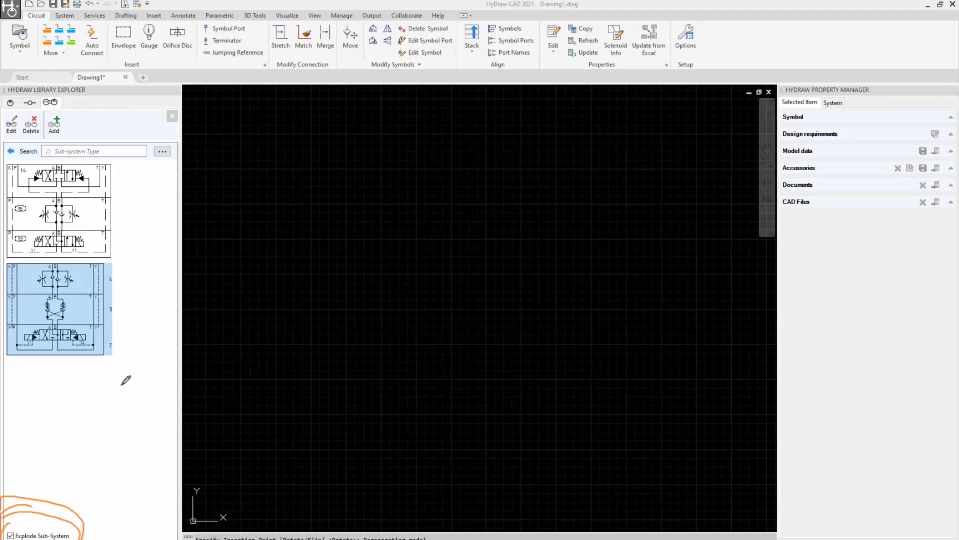
click(55, 301)
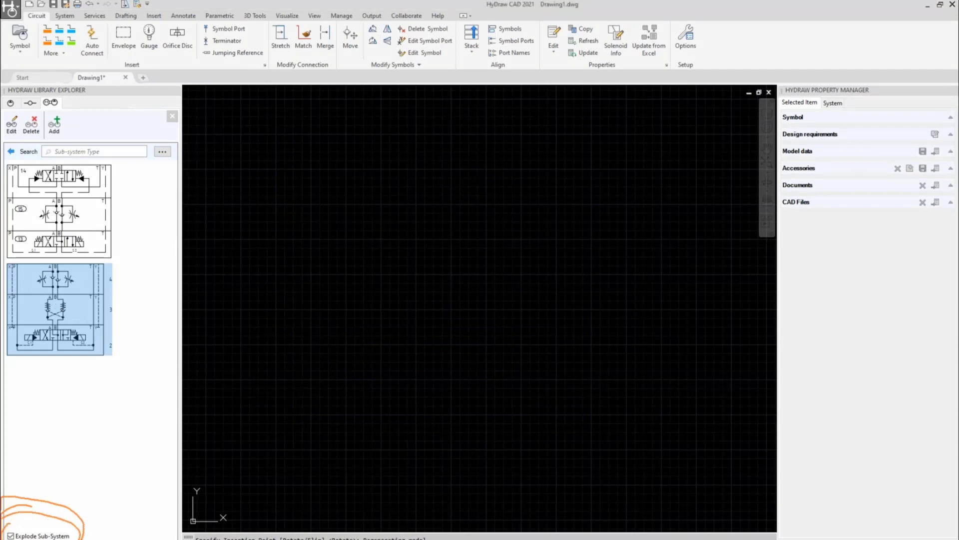
click(512, 203)
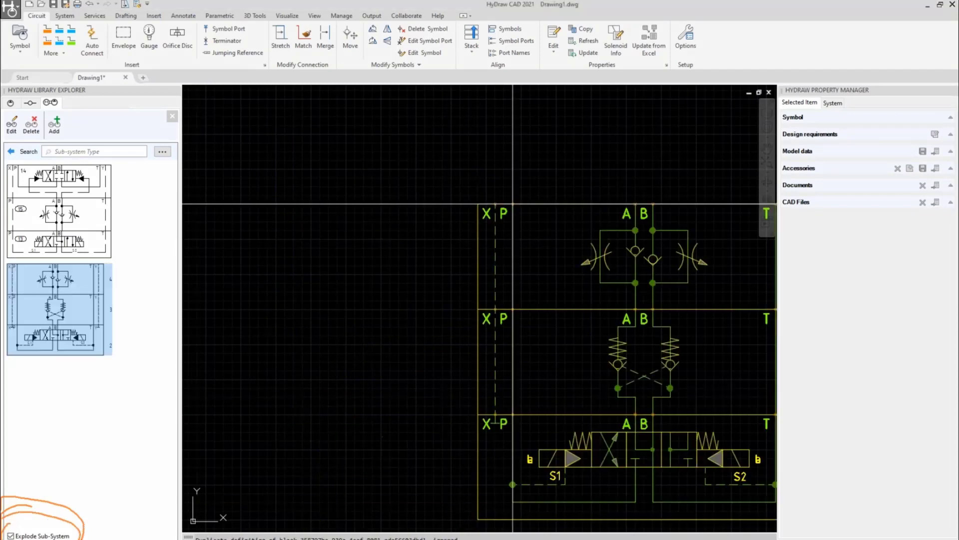
scroll(512, 204, down, 5)
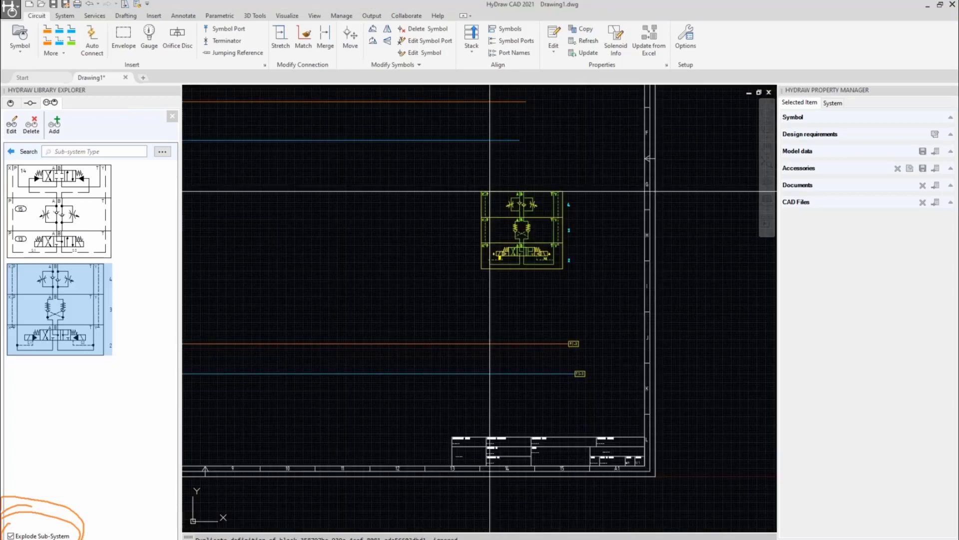
middle_drag(490, 191, 656, 215)
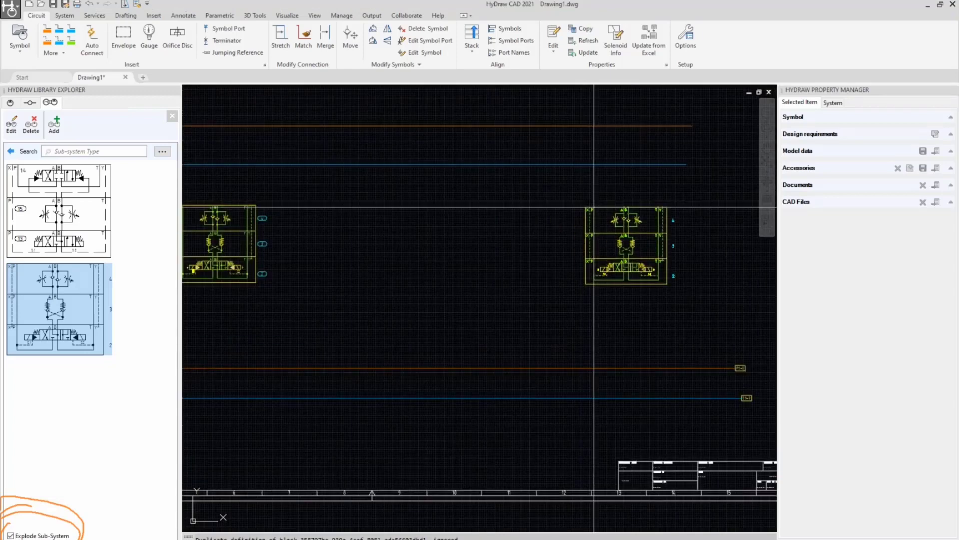
click(594, 207)
scroll(539, 313, up, 4)
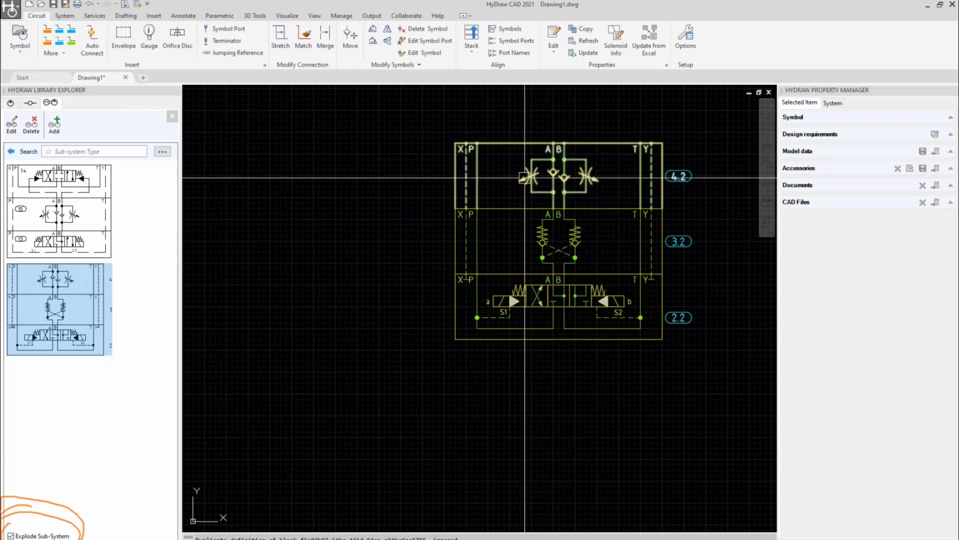
scroll(337, 220, down, 2)
scroll(350, 280, down, 2)
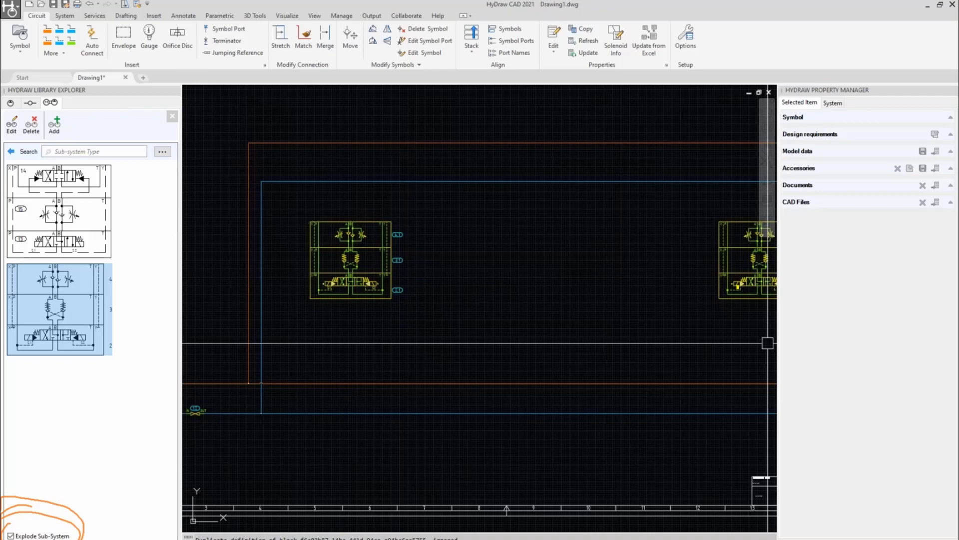
mouse_move(50, 261)
mouse_down()
mouse_move(111, 325)
mouse_move(100, 280)
mouse_move(288, 251)
mouse_up()
mouse_move(305, 219)
mouse_down()
mouse_move(294, 274)
mouse_move(406, 293)
mouse_move(336, 204)
mouse_move(295, 247)
mouse_move(327, 308)
mouse_up()
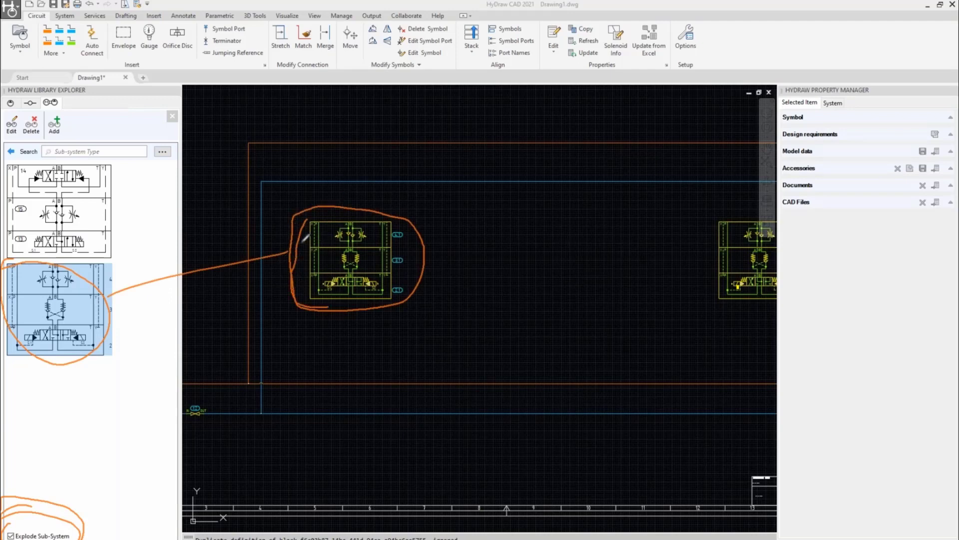
drag(308, 242, 298, 264)
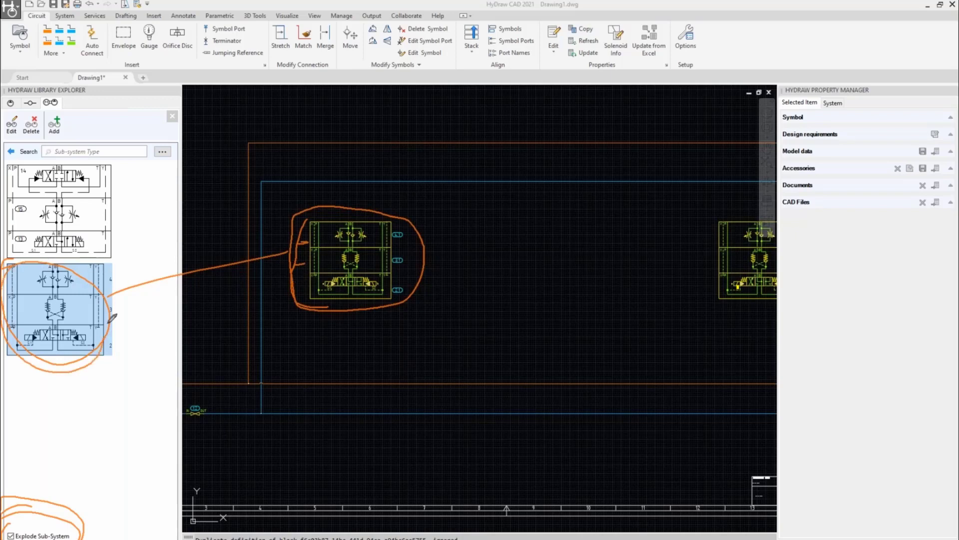
drag(52, 267, 26, 281)
key(e)
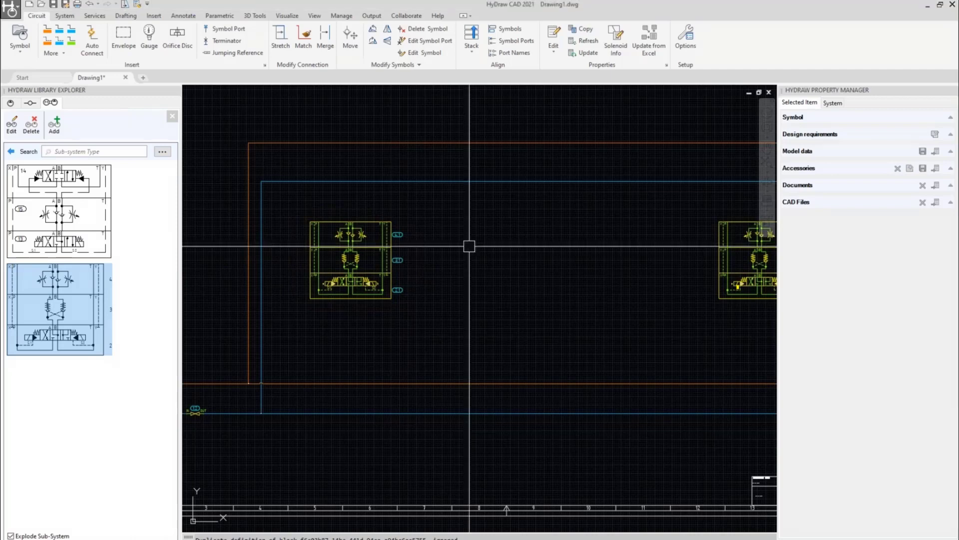
Search FluidPowerTools.com for model code Z2FS6 and insert the second linked symbol of Z2FS6-*-4X/*V to the right of the original valve stack.
scroll(469, 246, up, 3)
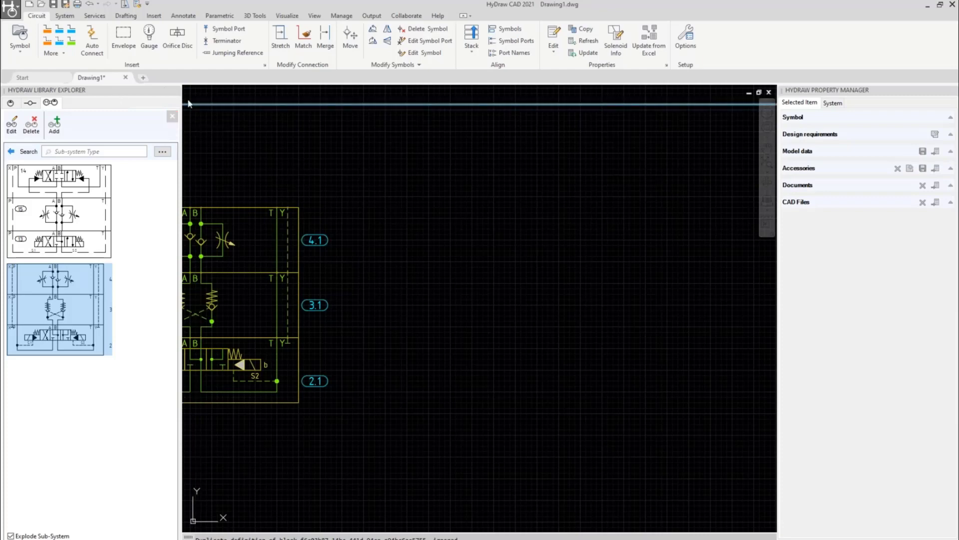
click(11, 103)
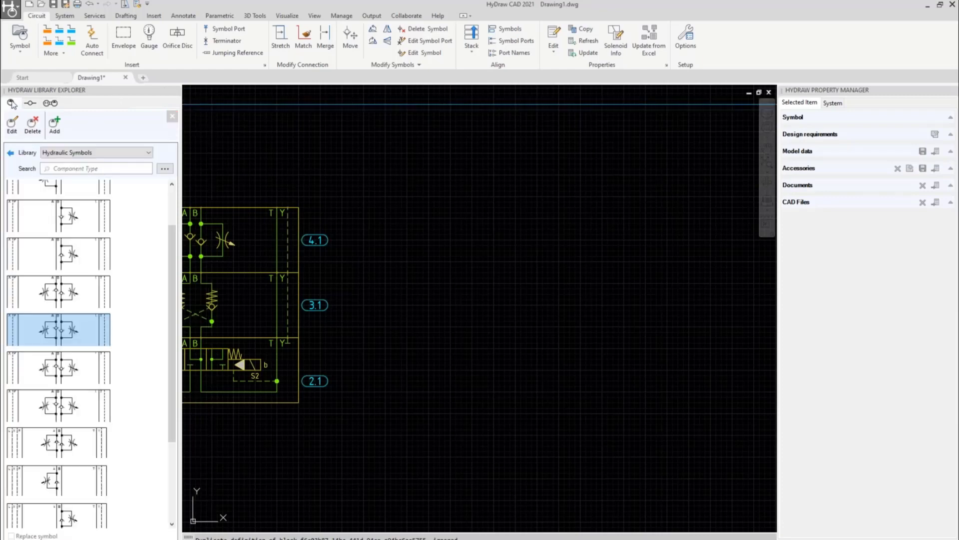
click(10, 152)
click(165, 168)
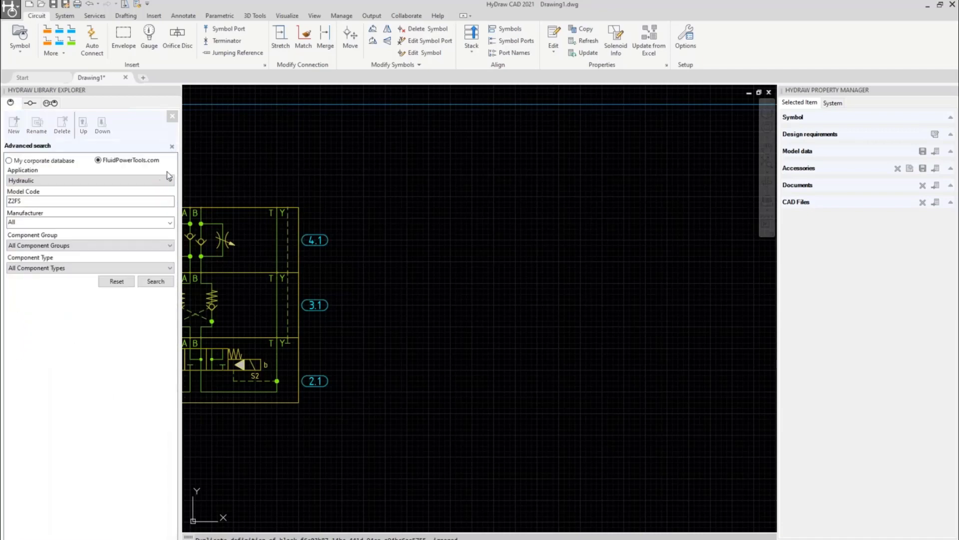
click(28, 202)
text(Z2FS)
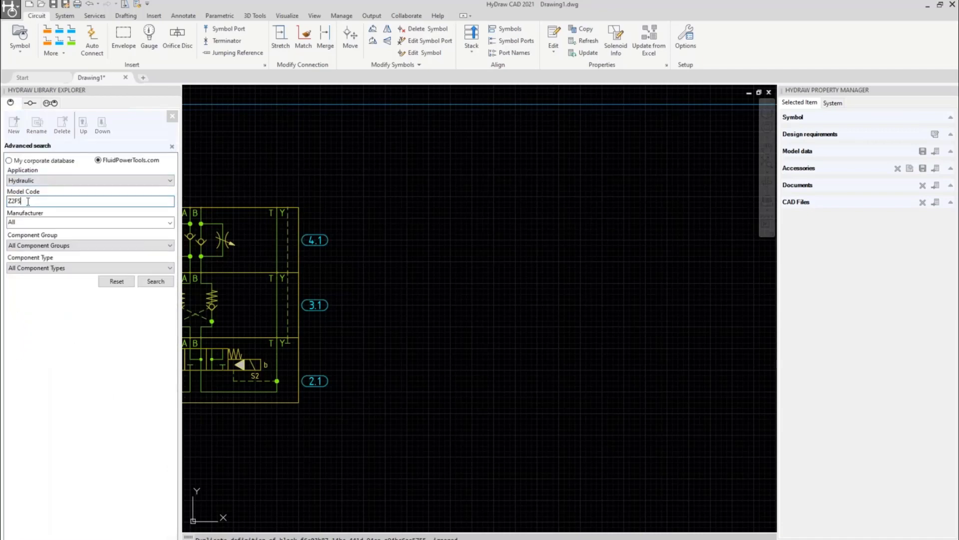
text(6)
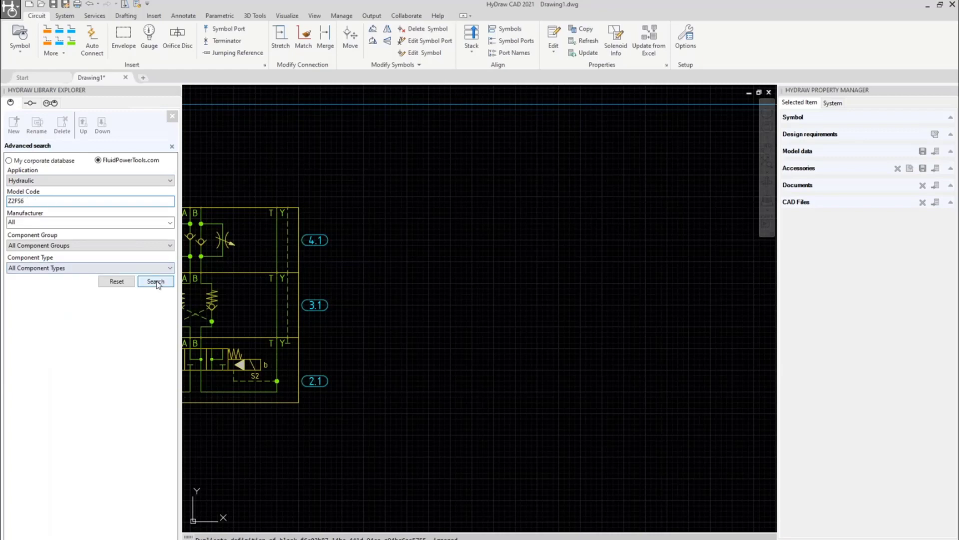
click(155, 281)
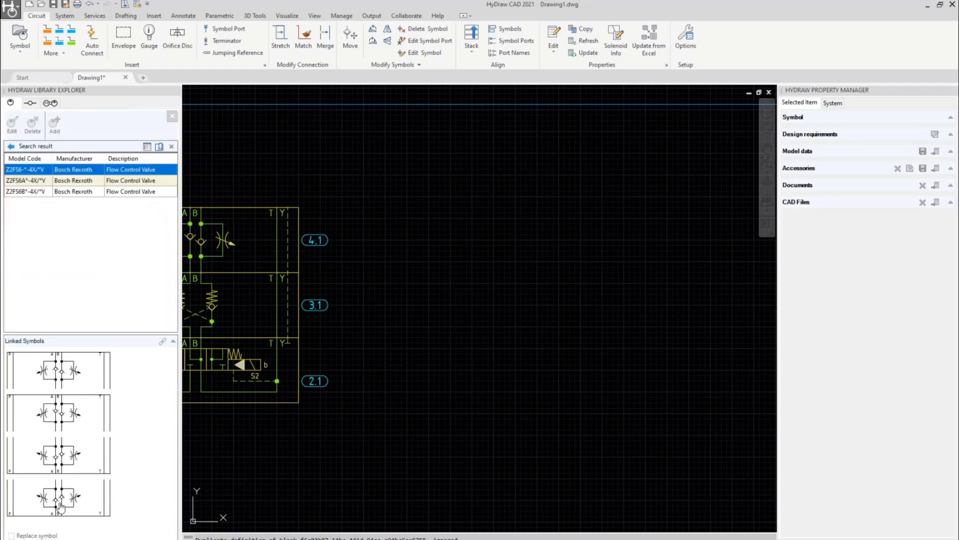
click(63, 408)
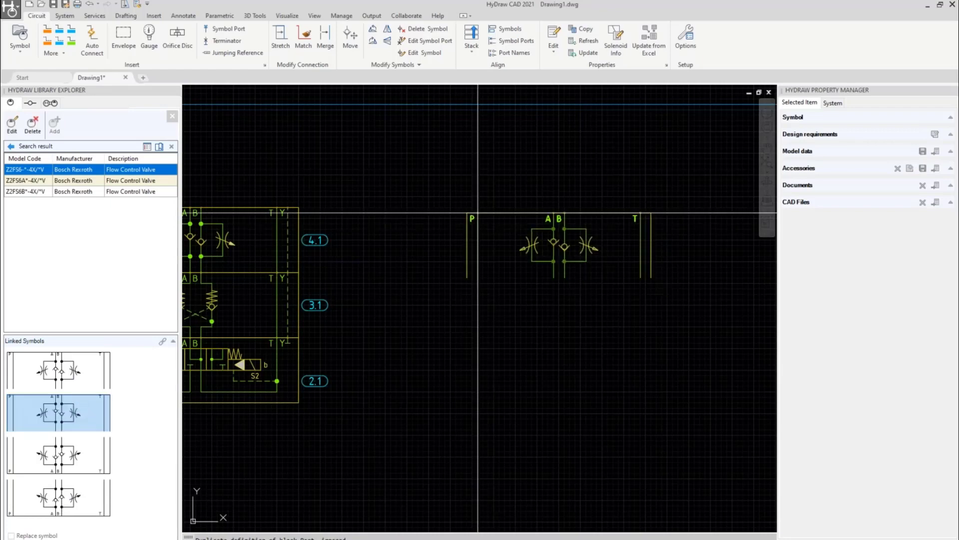
click(484, 208)
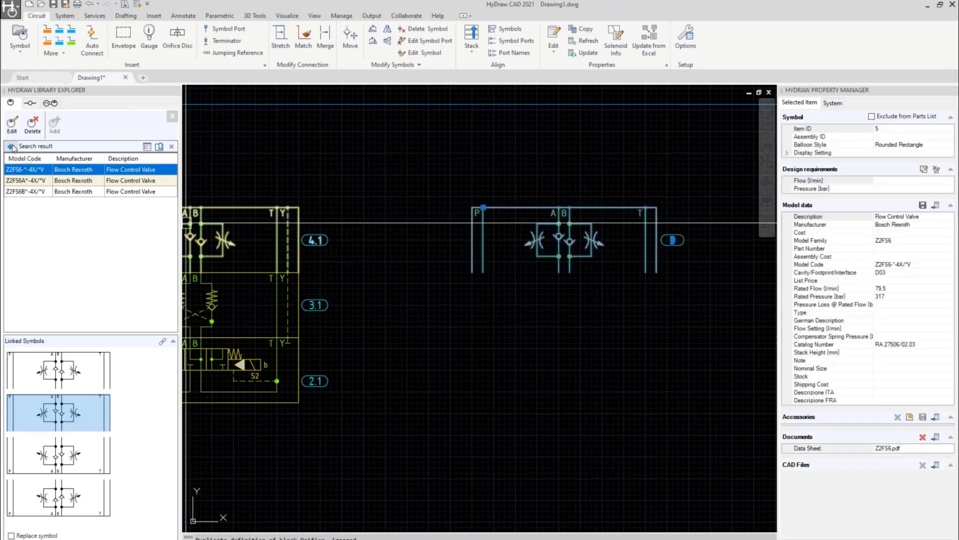
Search FluidPowerTools.com for model code 4WE6J and insert the third linked symbol of 4WE6J6X/E** just below the new flow control valve.
click(12, 146)
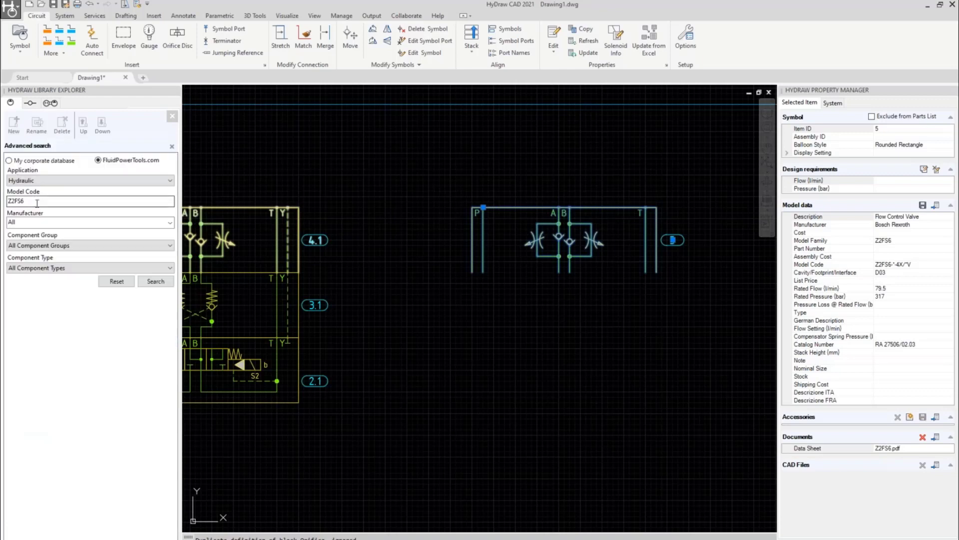
text(4WE6J)
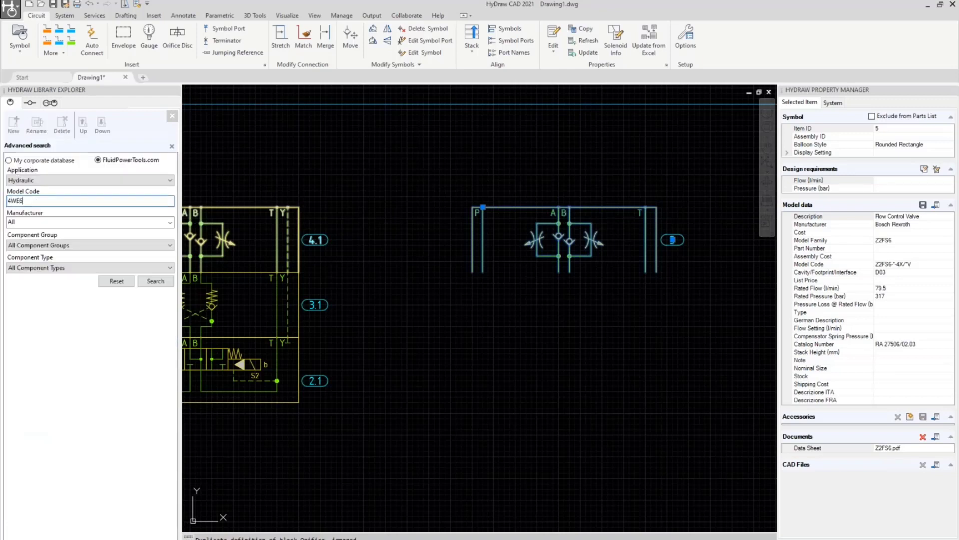
click(157, 282)
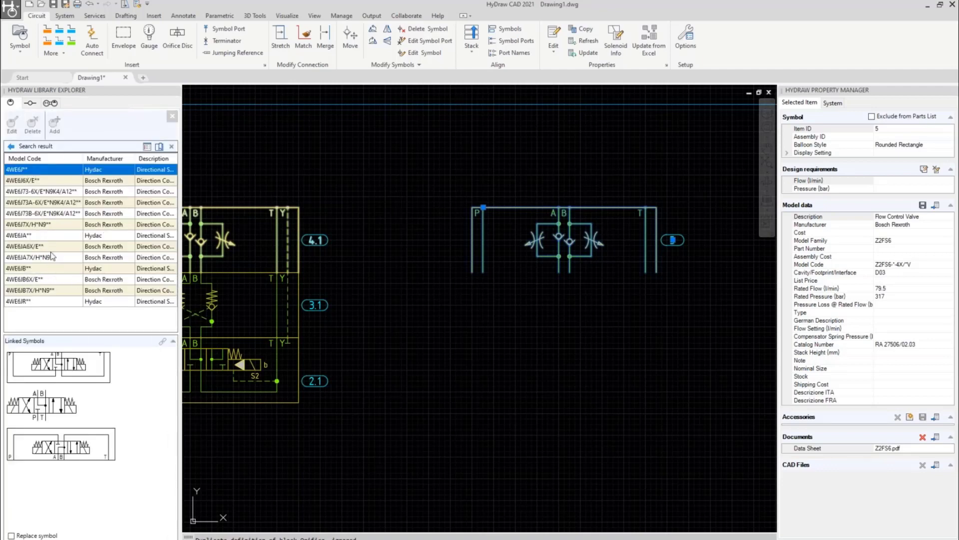
click(50, 246)
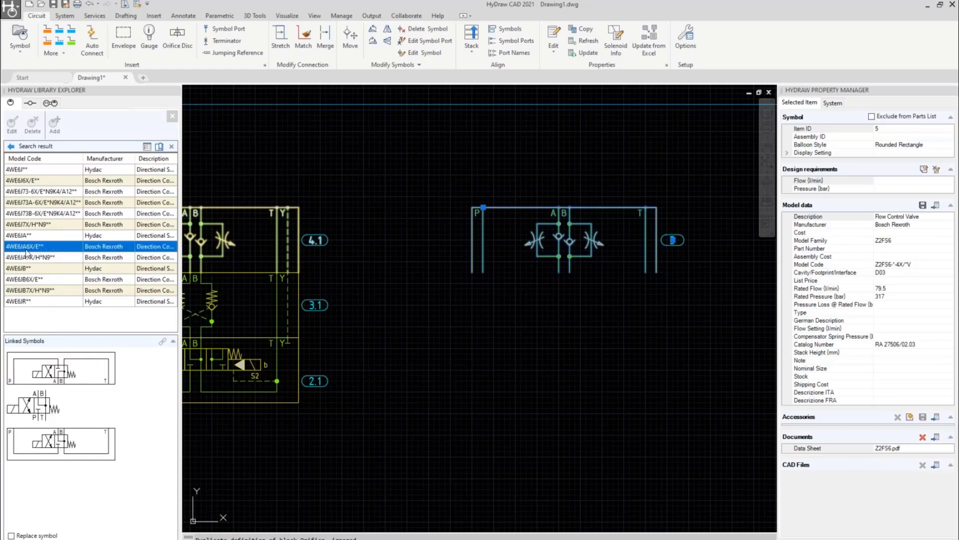
click(43, 182)
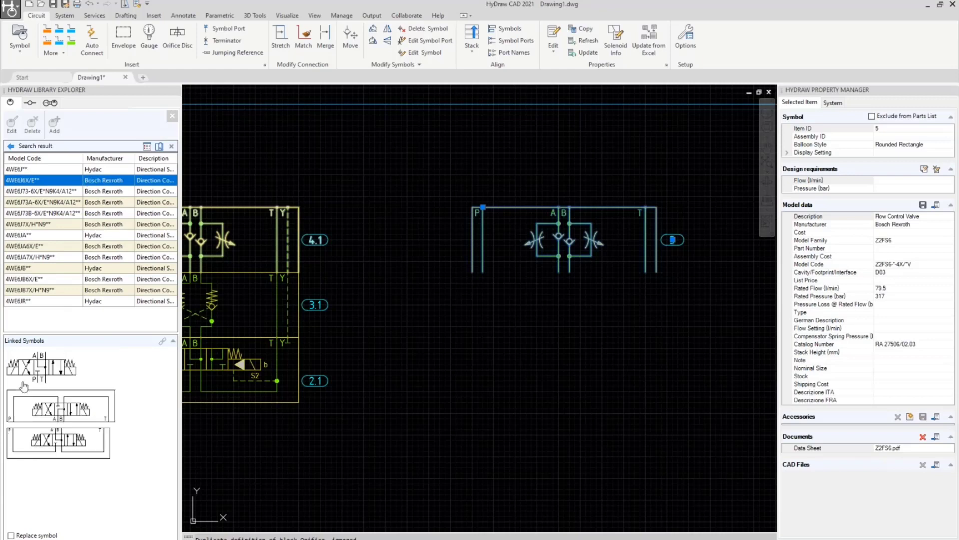
click(52, 442)
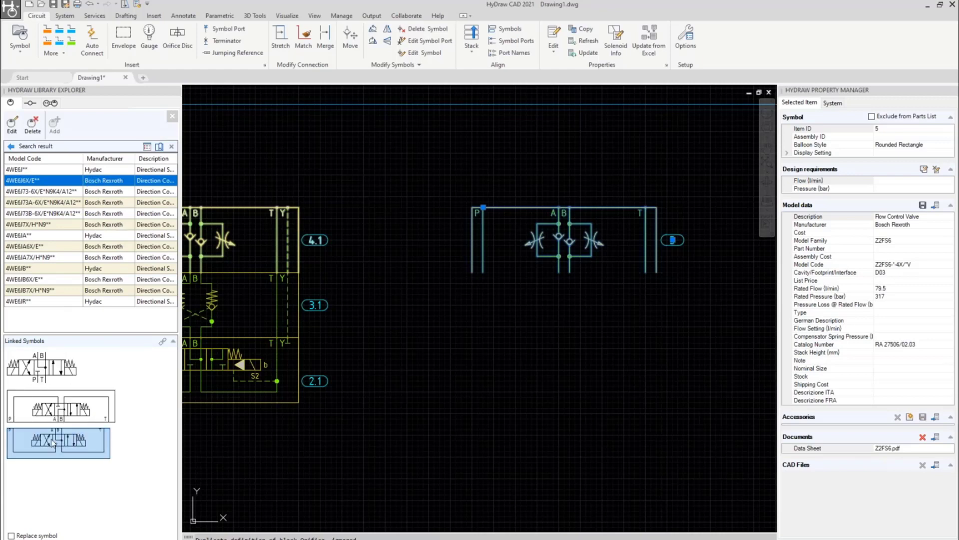
click(483, 299)
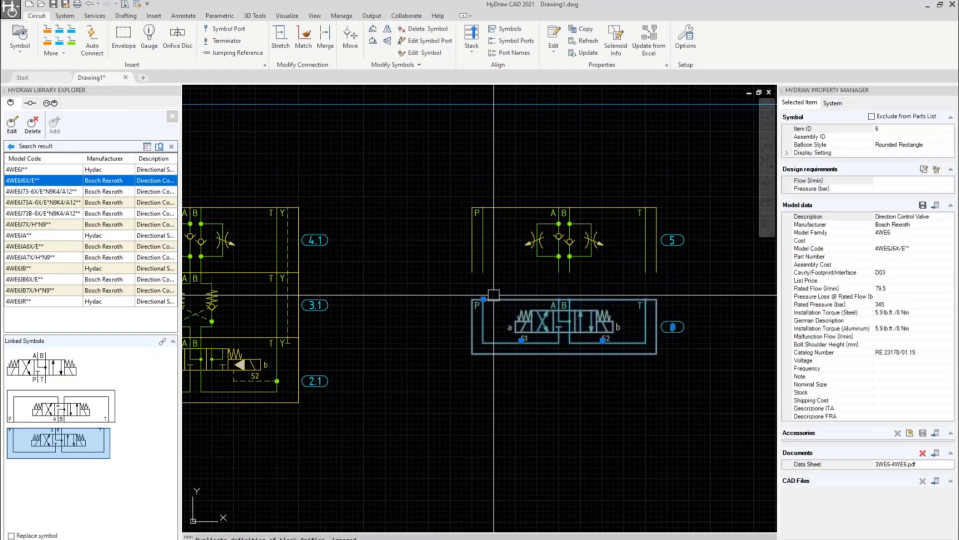
Stack the new Z2FS6 flow control valve and the 4WE6J6X/E** directional valve into one assembly.
click(465, 53)
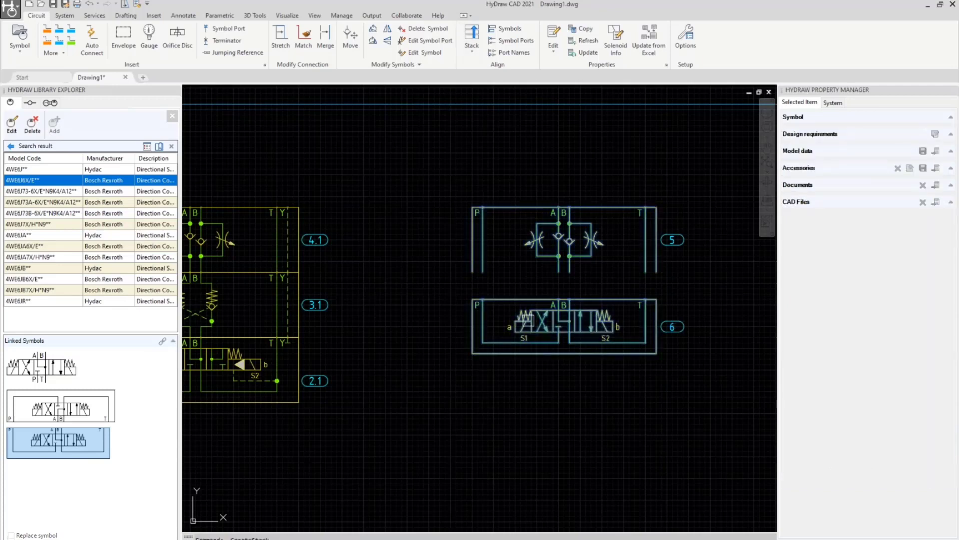
key(Return)
click(88, 95)
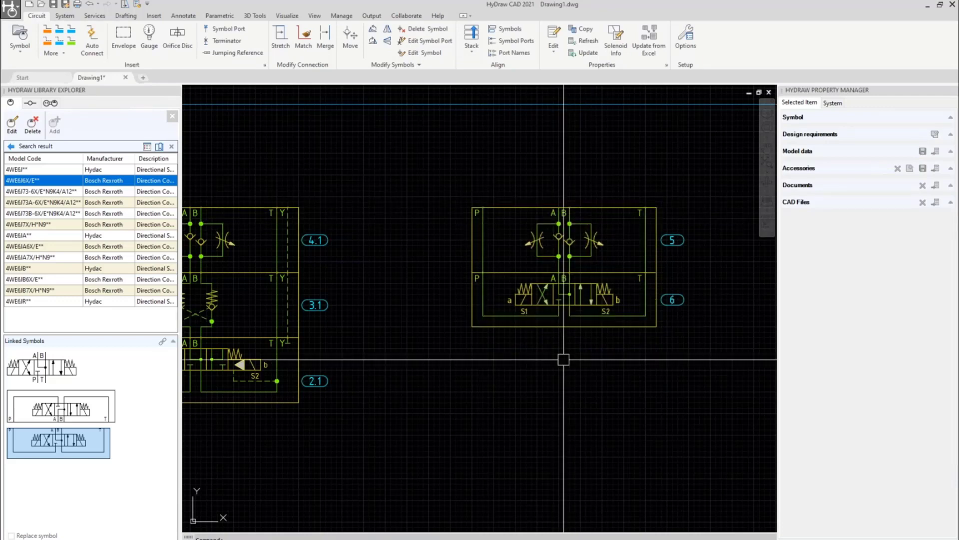
Unstack the two-valve stack made of the flow control valve and the directional valve.
click(597, 361)
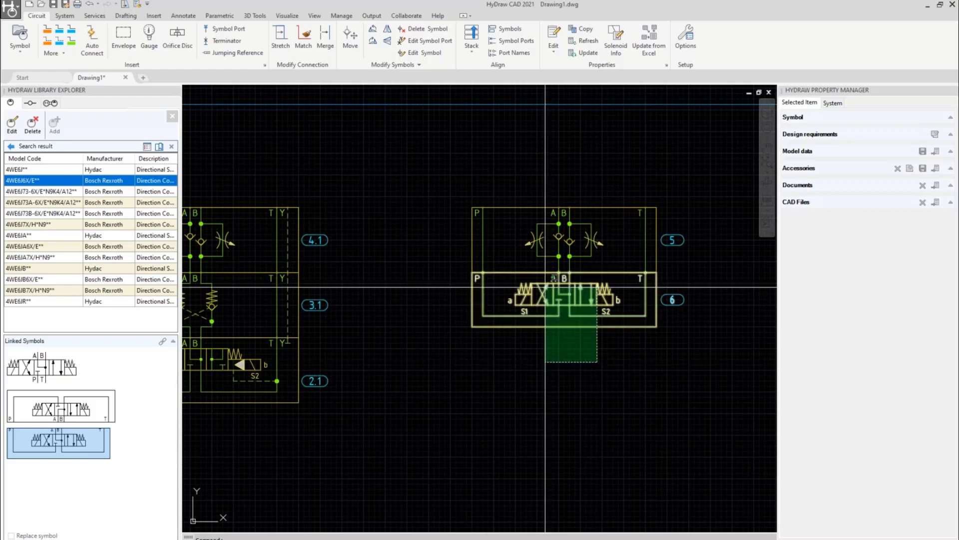
click(516, 214)
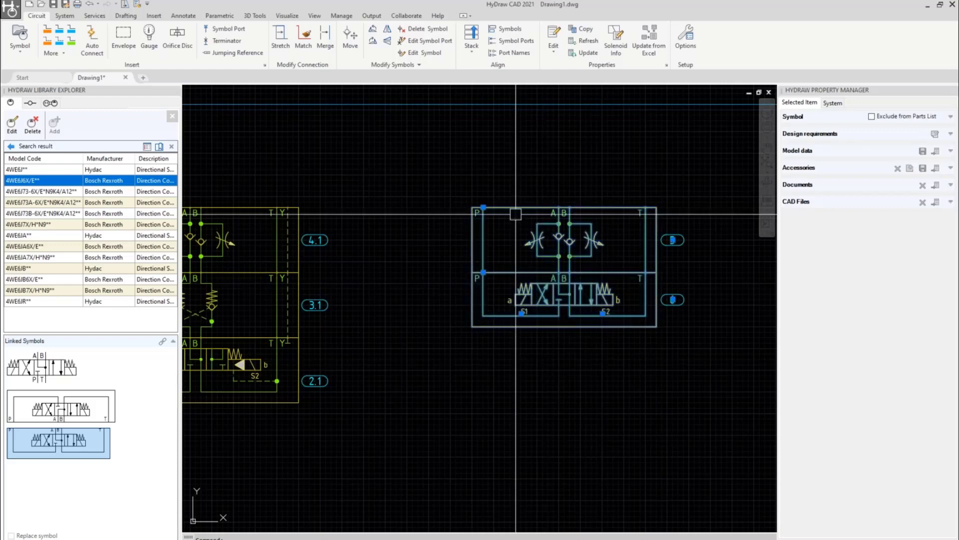
right_click(534, 240)
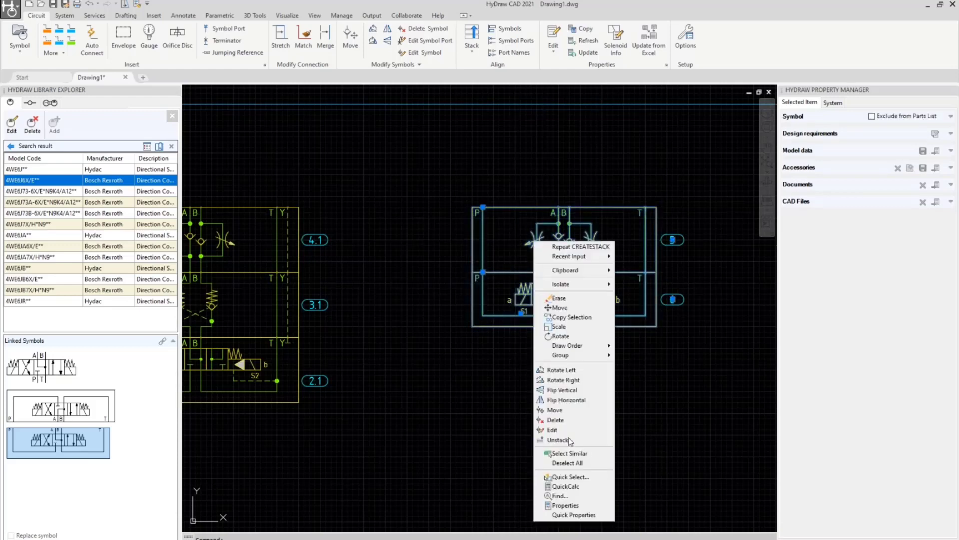
click(570, 440)
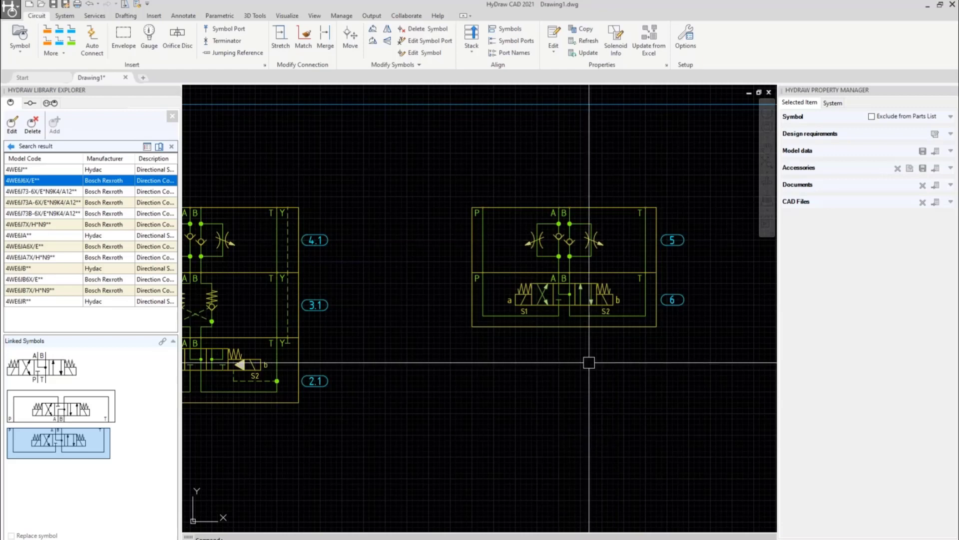
Move the 4WE6J6X/E** directional valve straight down, leaving room for another valve below the flow control valve.
click(468, 278)
click(483, 272)
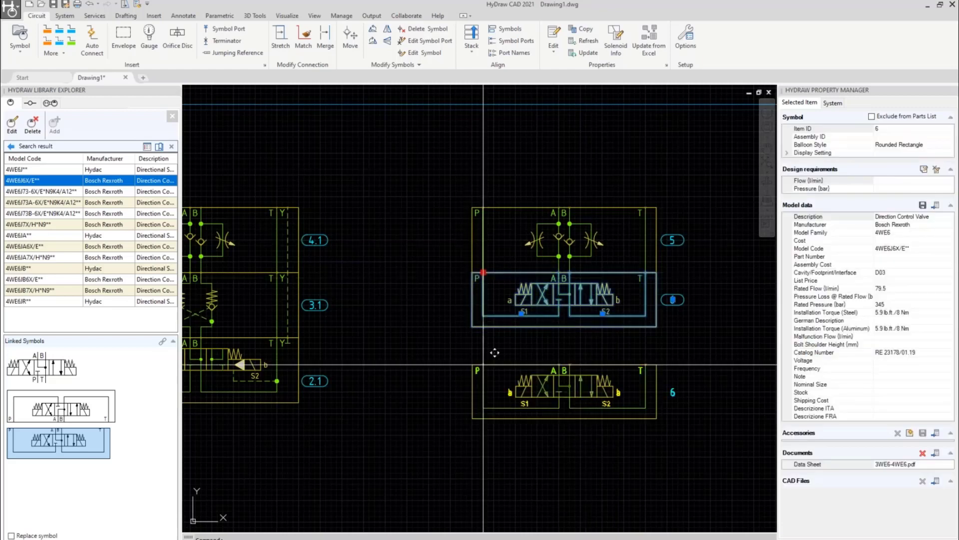
click(494, 354)
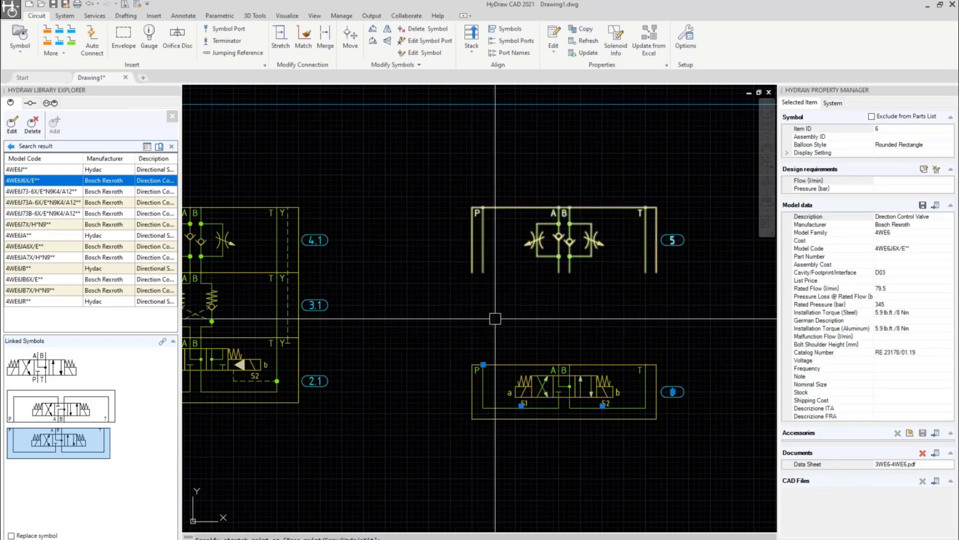
Reset the search criteria and search for component group Pressure Reducing Valve, type Pressure Reducing Valve - Stack Module.
click(16, 148)
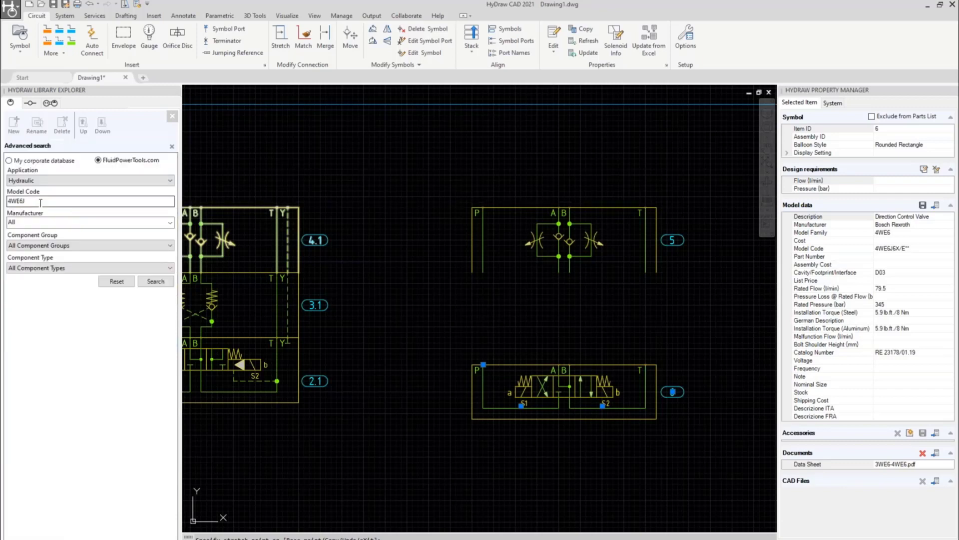
click(119, 283)
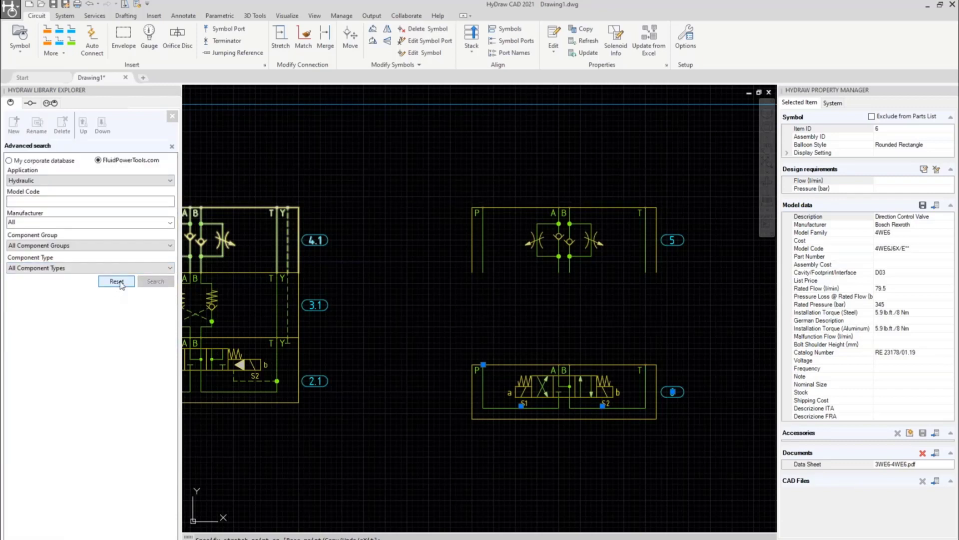
click(170, 245)
scroll(169, 283, down, 8)
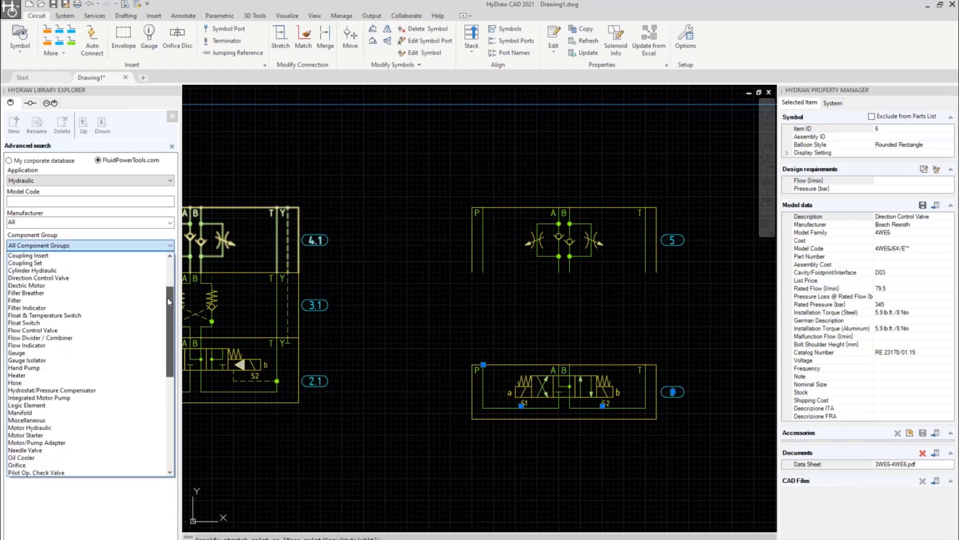
click(61, 394)
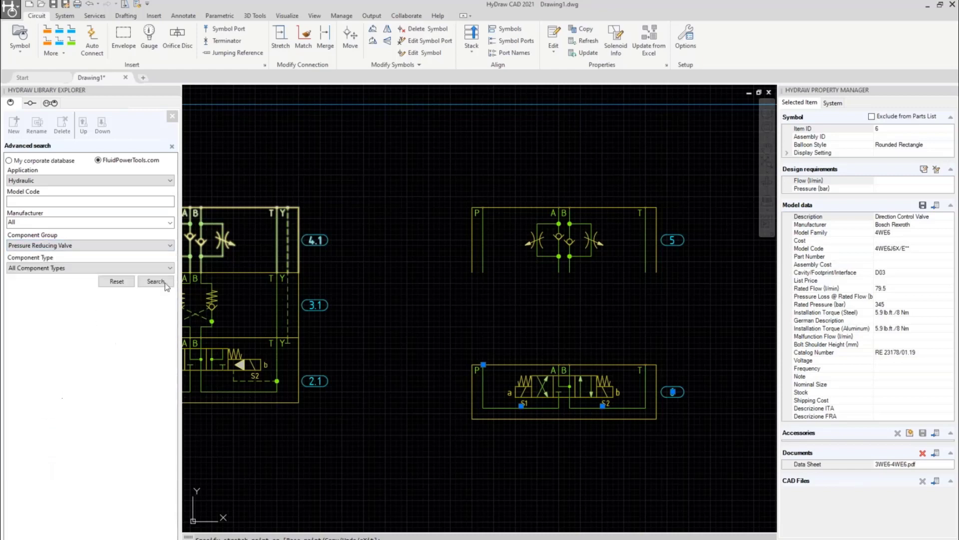
click(169, 268)
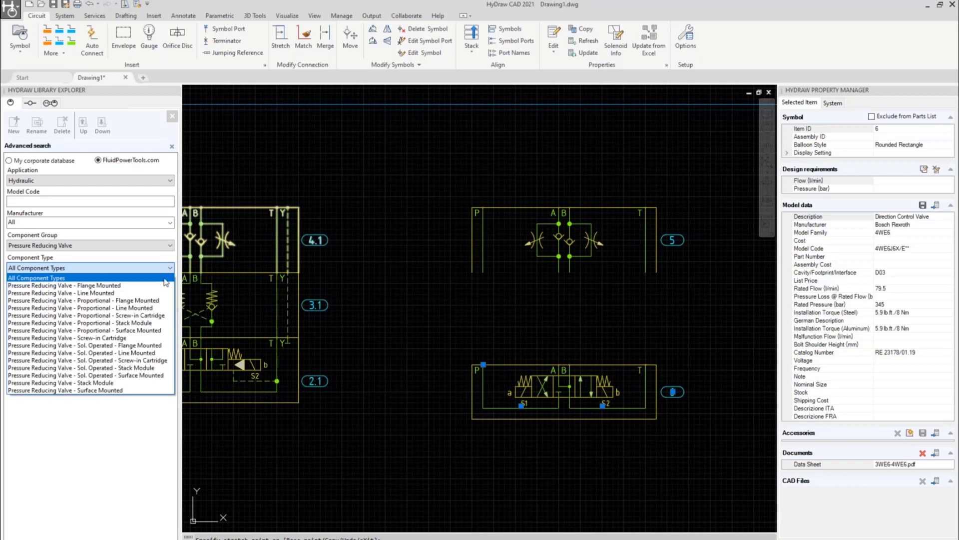
click(80, 383)
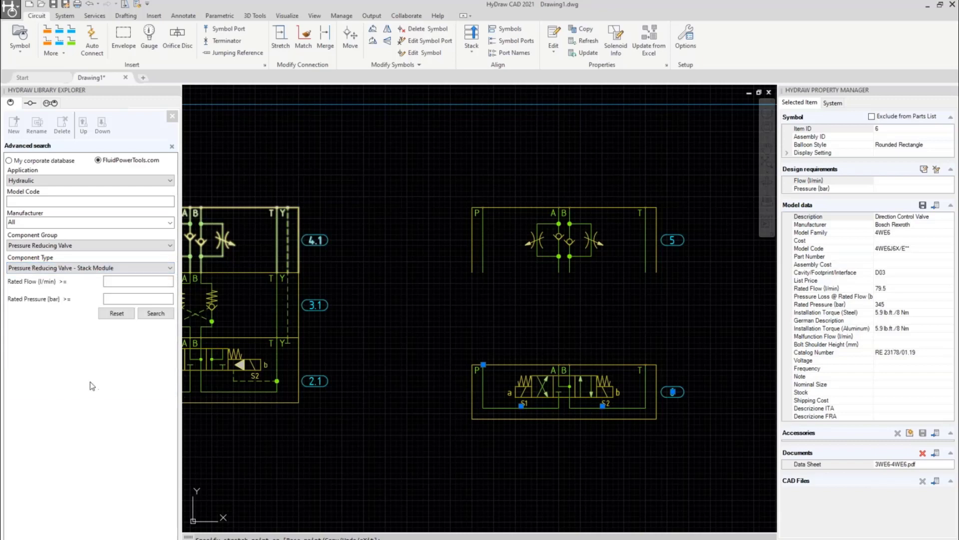
click(159, 314)
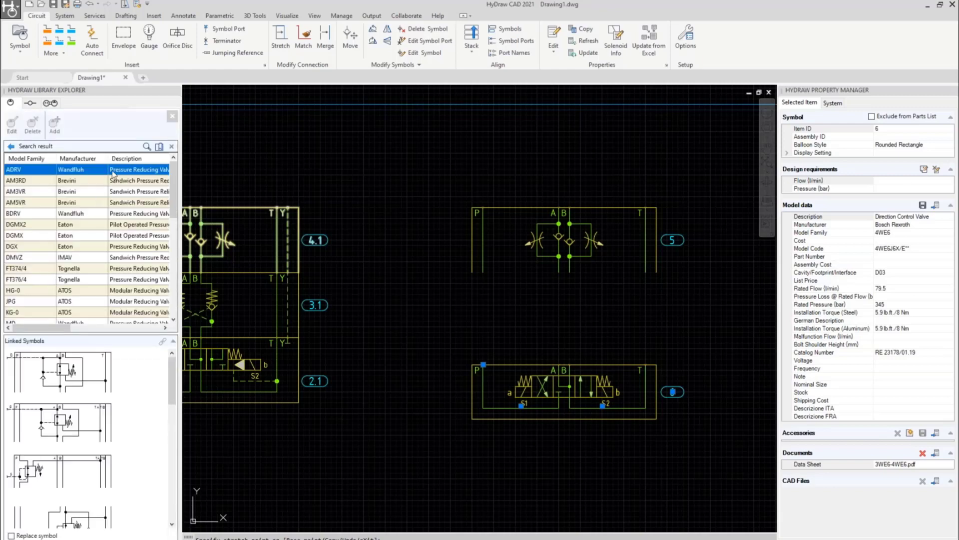
Filter the search results to manufacturer Eaton only and select the DGMX model family.
mouse_move(105, 160)
click(103, 160)
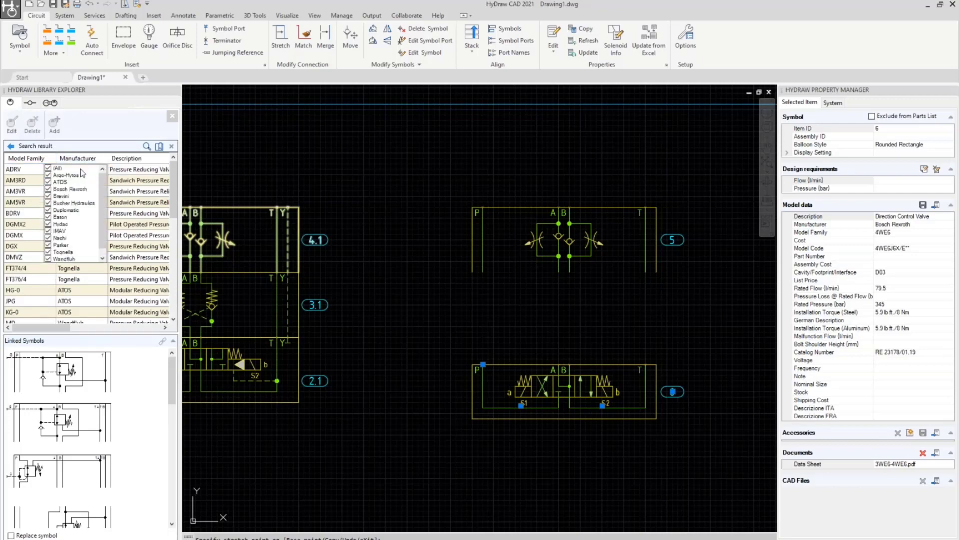
click(48, 168)
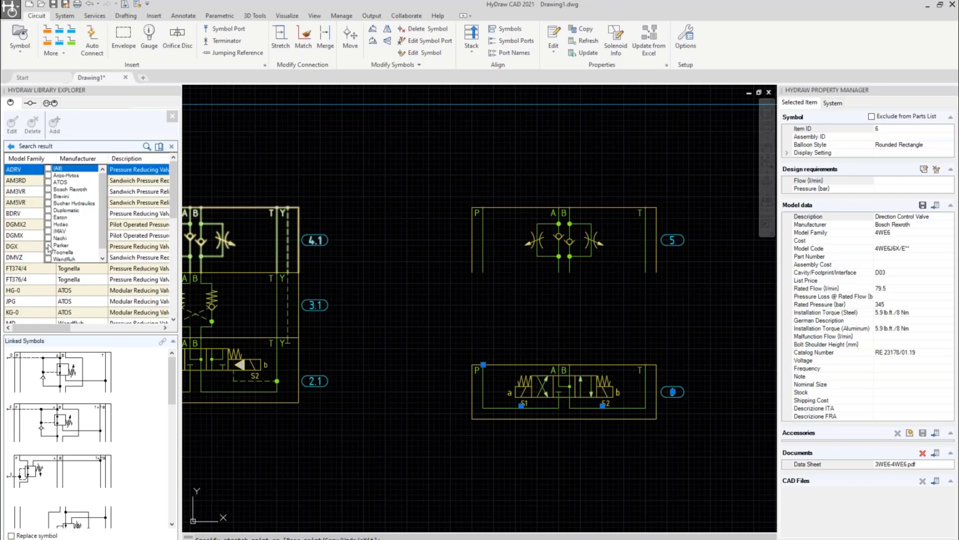
click(49, 218)
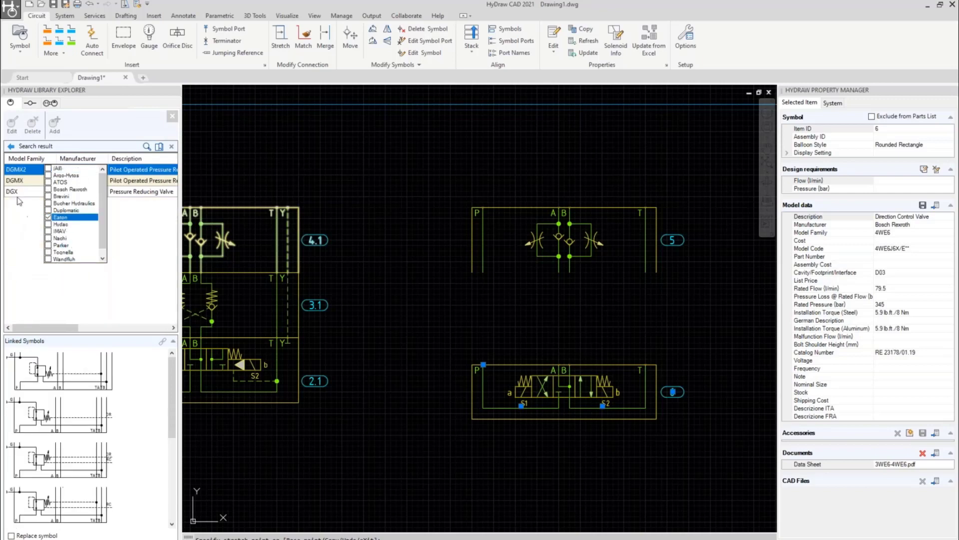
click(22, 185)
click(22, 181)
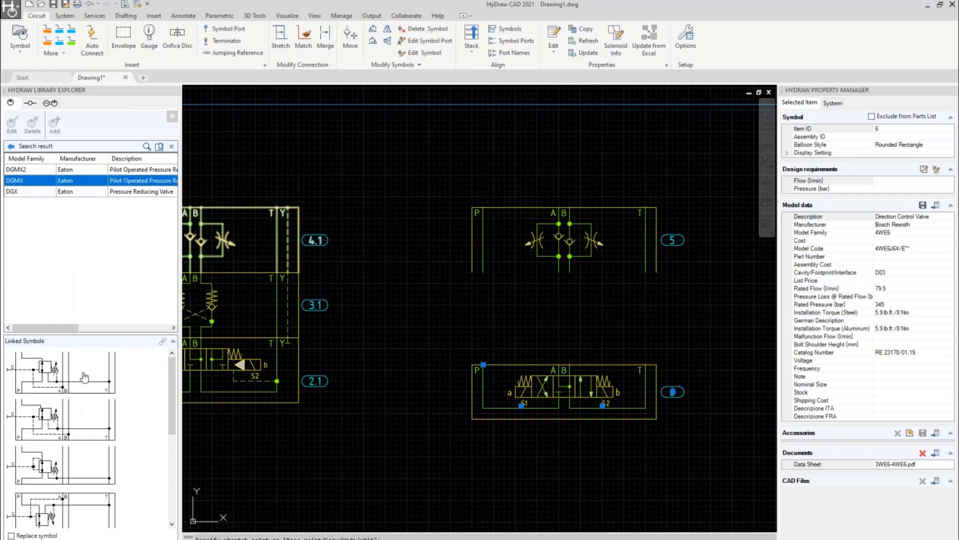
Insert the last linked DGMX symbol, with P, A, B, T and G ports, between the flow control valve and the directional valve.
scroll(86, 384, down, 5)
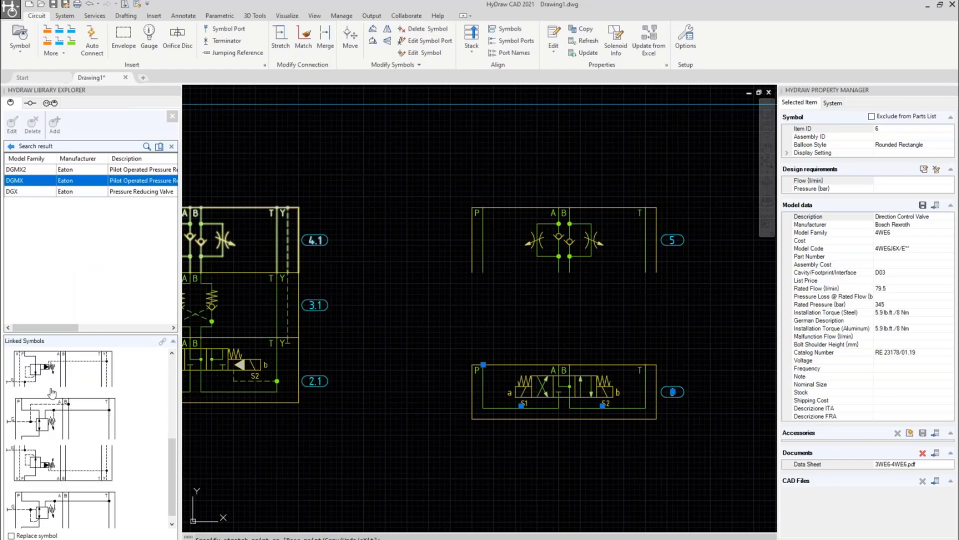
click(33, 370)
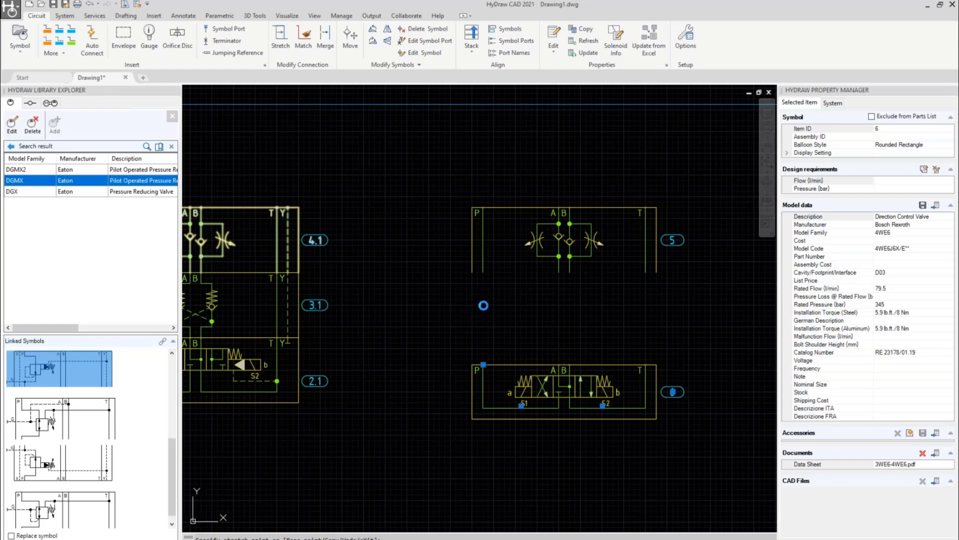
key(Escape)
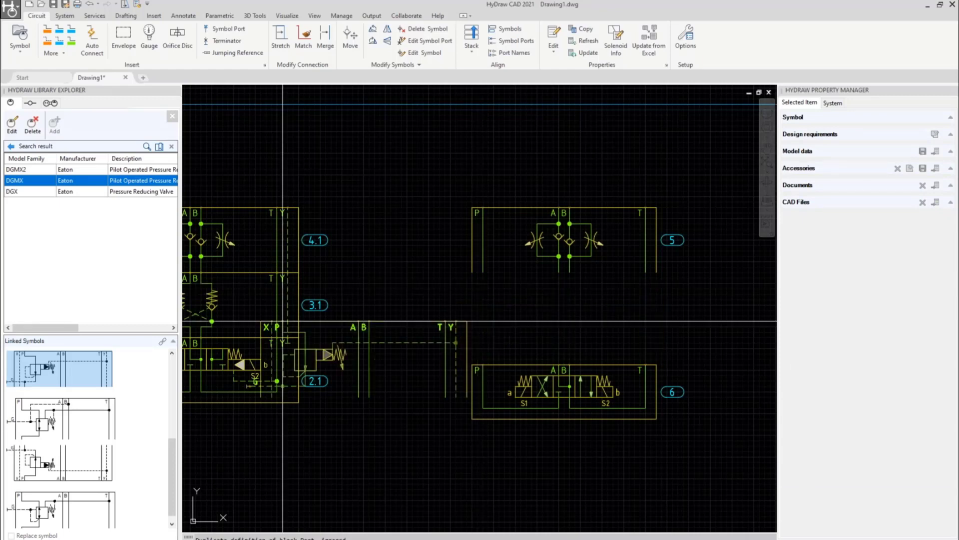
click(60, 510)
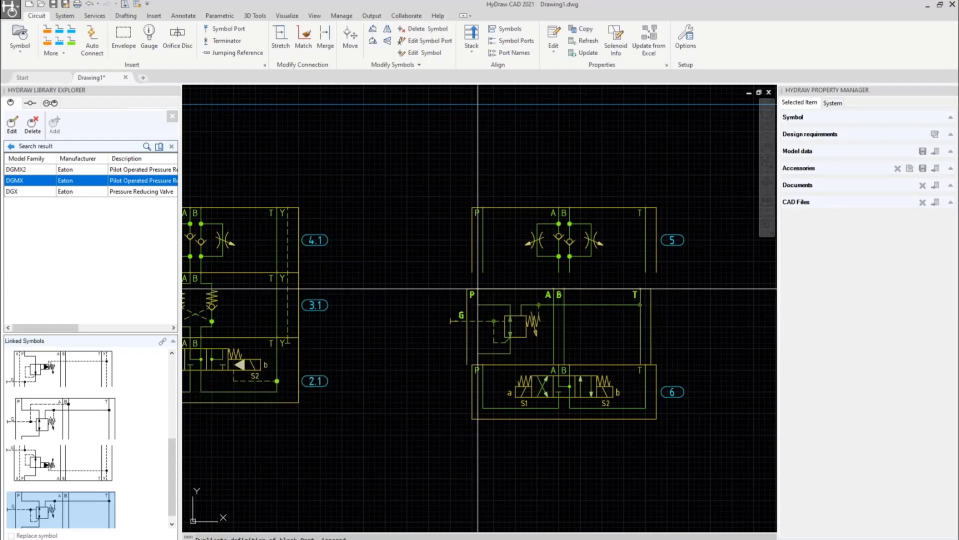
click(478, 289)
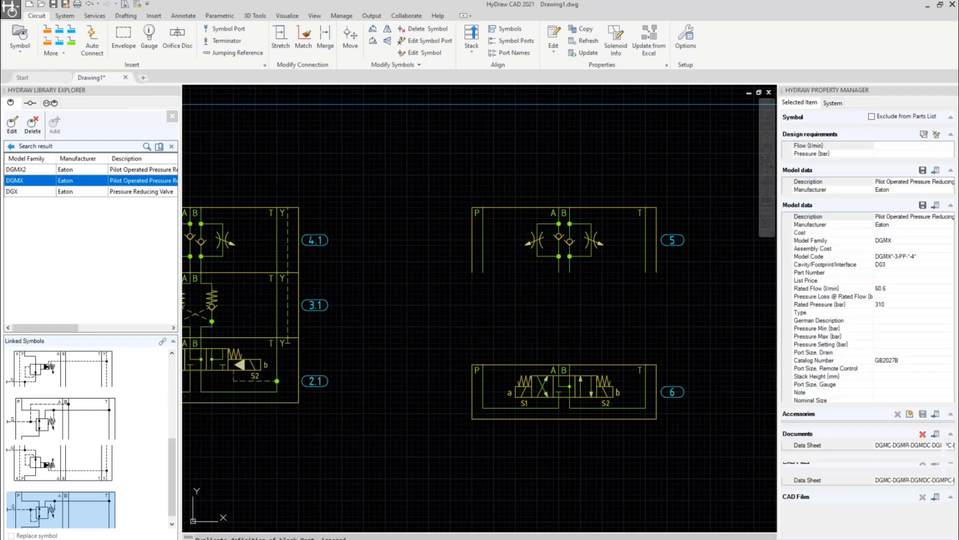
key(Escape)
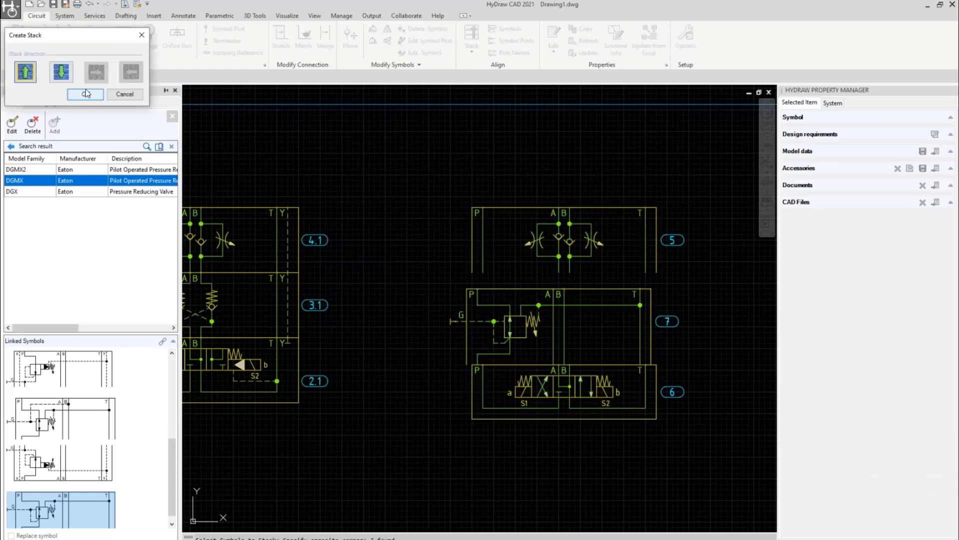
Stack the flow control, pressure reducing and directional valves upward, and move the stack left, closer to the original stack and level with it.
click(87, 93)
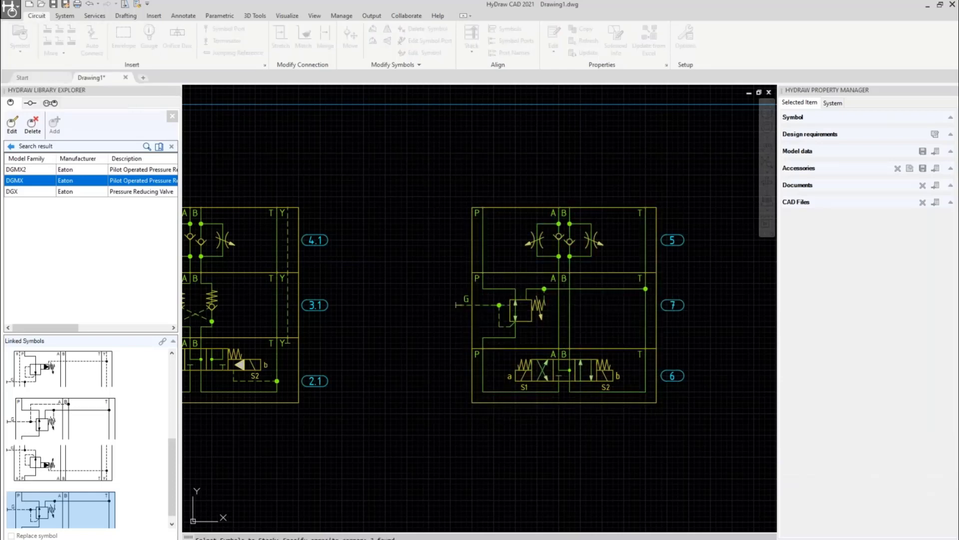
click(484, 207)
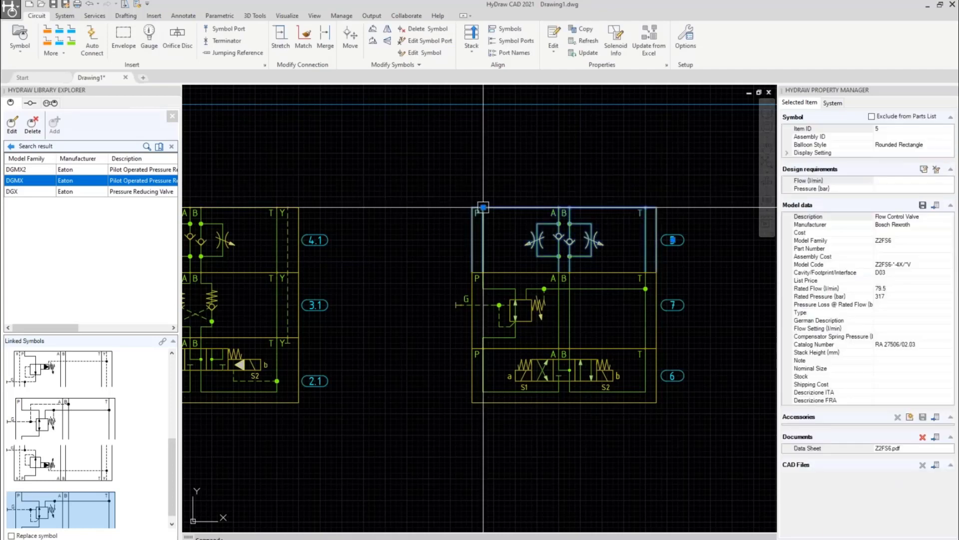
click(483, 207)
click(397, 195)
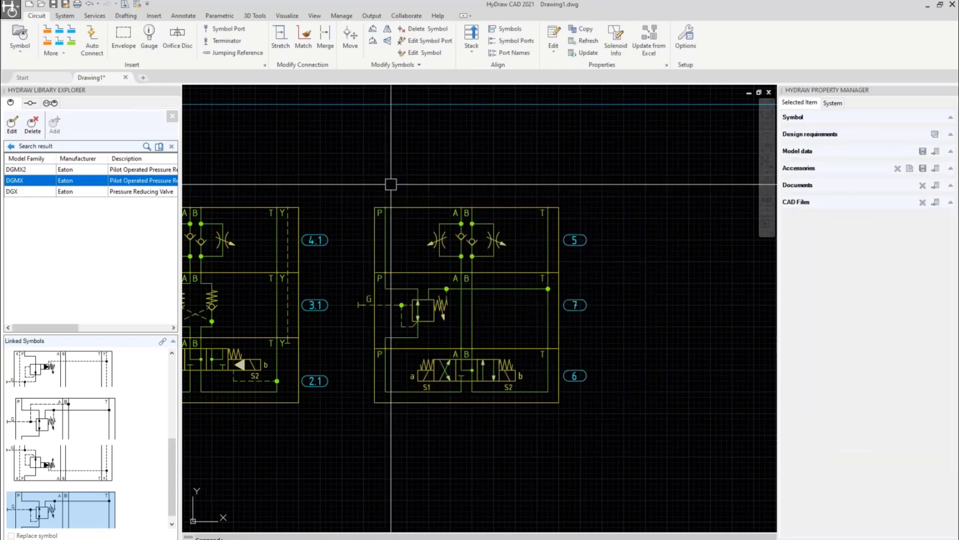
Add the new flow control, pressure reducing and directional valve stack to the sub-system library alongside the existing stack sub-systems.
click(50, 102)
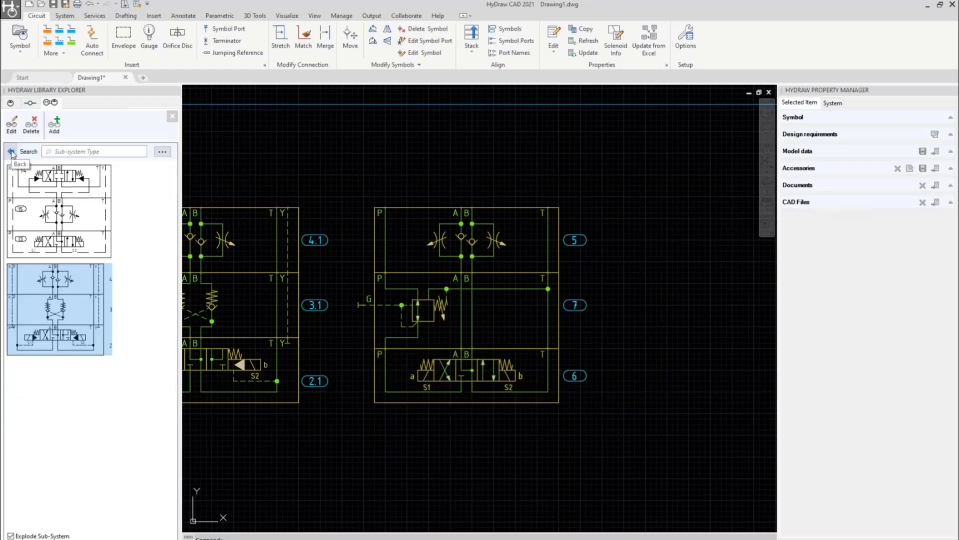
click(11, 152)
double_click(40, 230)
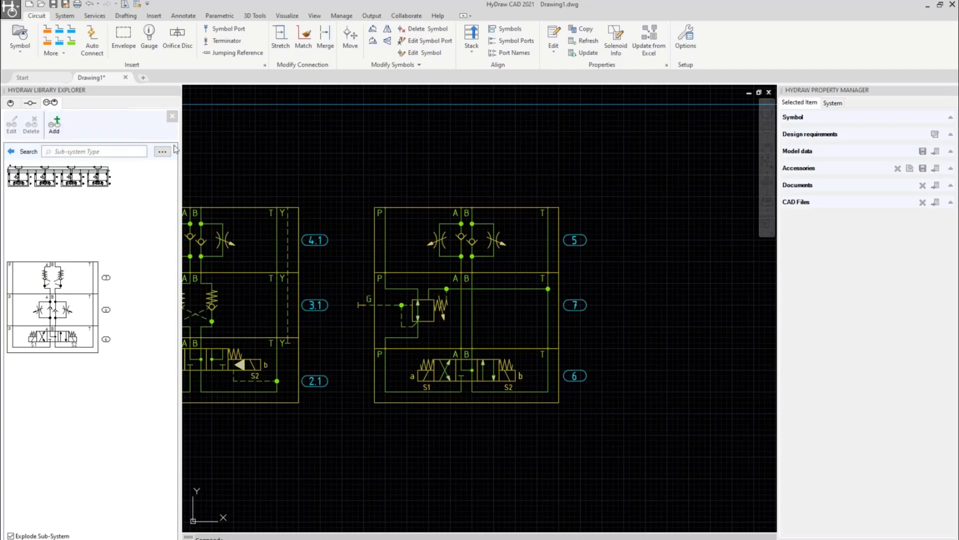
click(55, 124)
click(422, 212)
click(701, 231)
scroll(407, 218, up, 2)
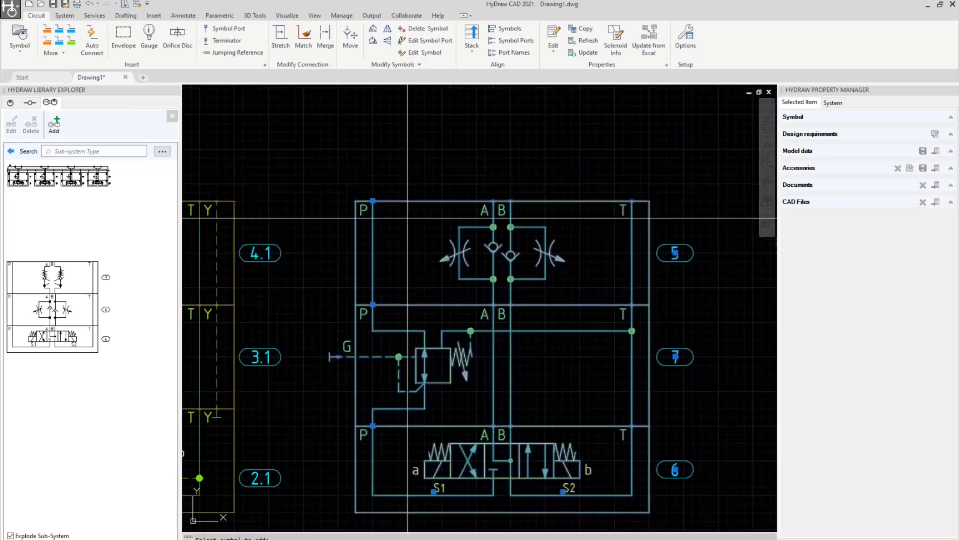
scroll(407, 218, up, 3)
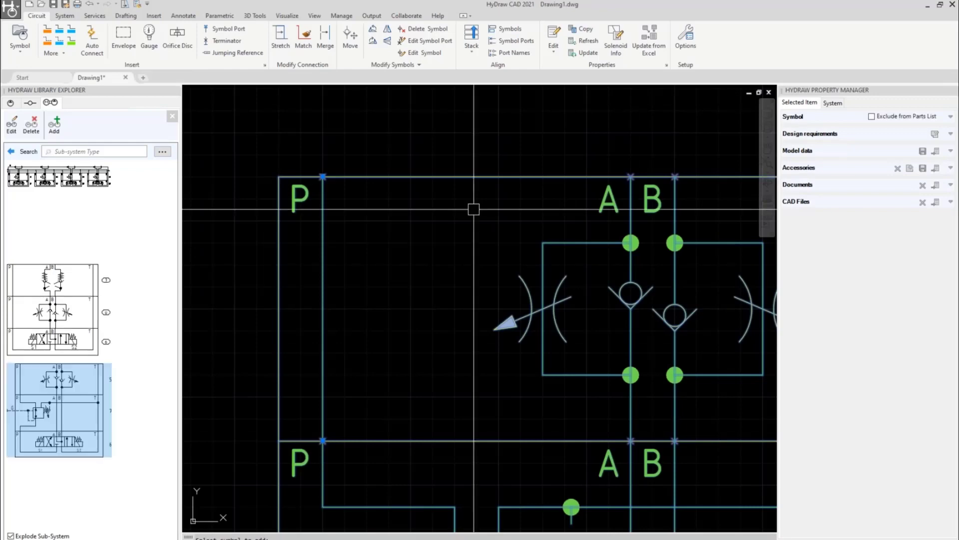
scroll(428, 273, down, 4)
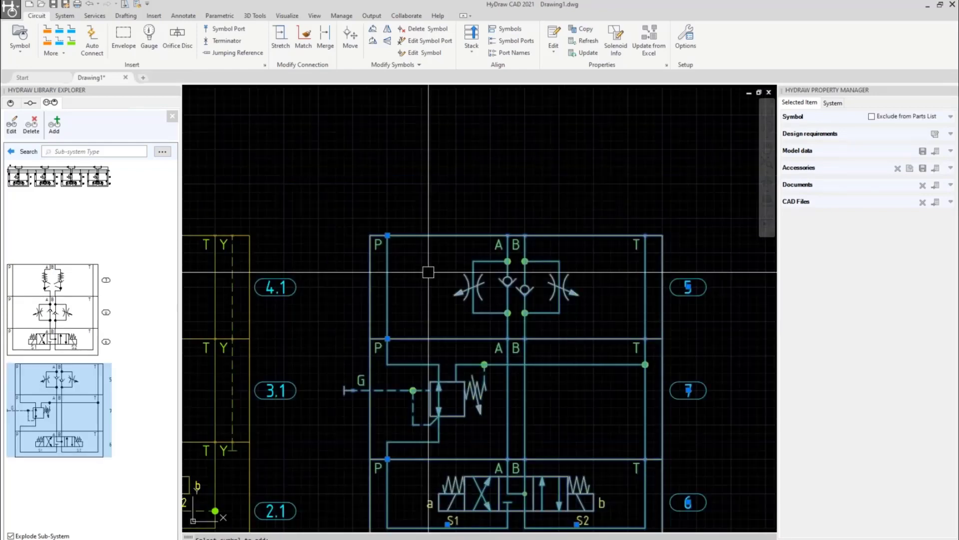
scroll(453, 288, down, 4)
scroll(452, 288, up, 3)
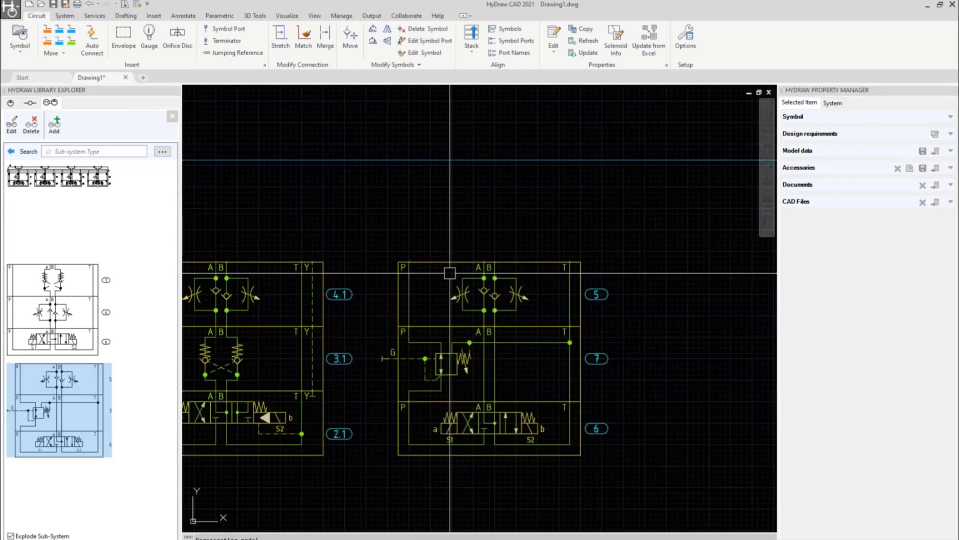
click(521, 232)
click(452, 409)
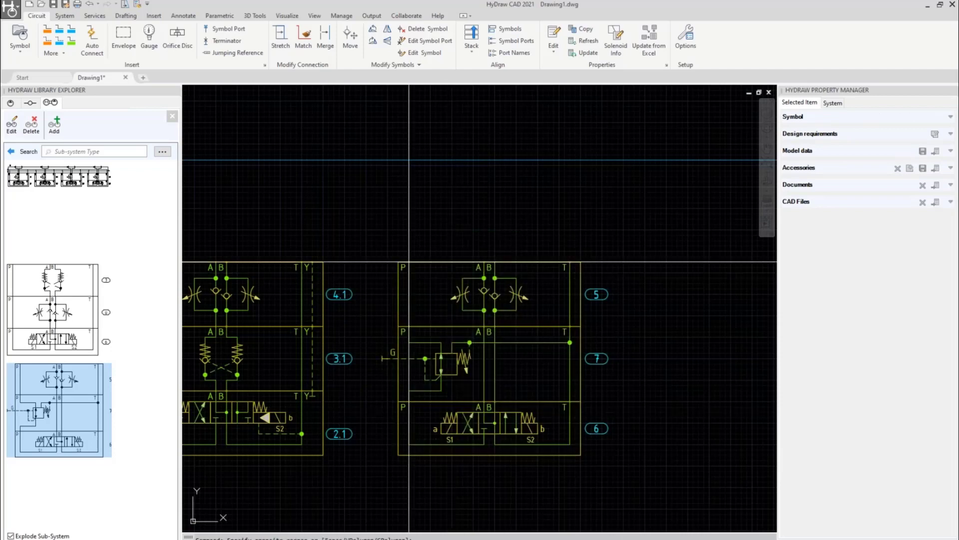
click(408, 261)
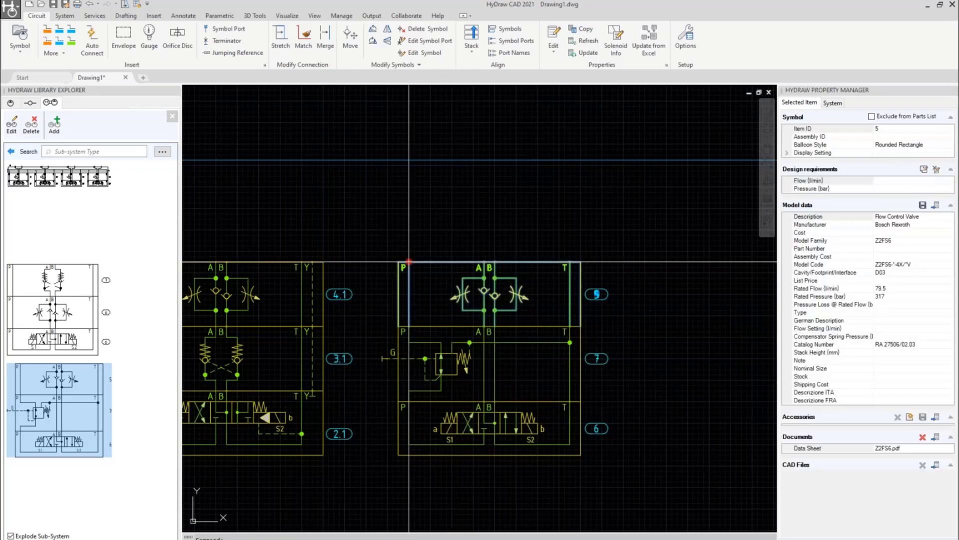
scroll(480, 249, down, 4)
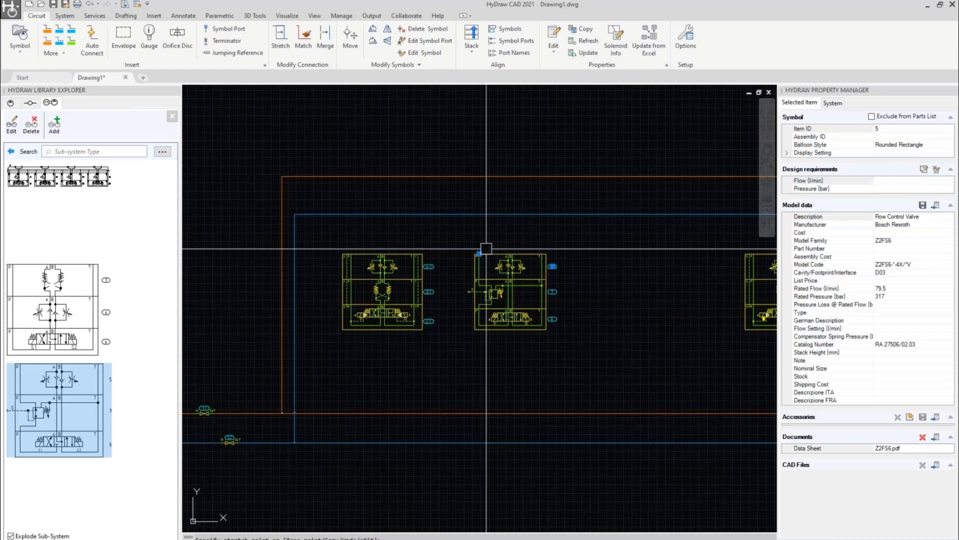
key(Escape)
Copy the new three-valve stack horizontally into the gap between it and the rightmost stack, level with the original.
middle_drag(639, 171, 500, 170)
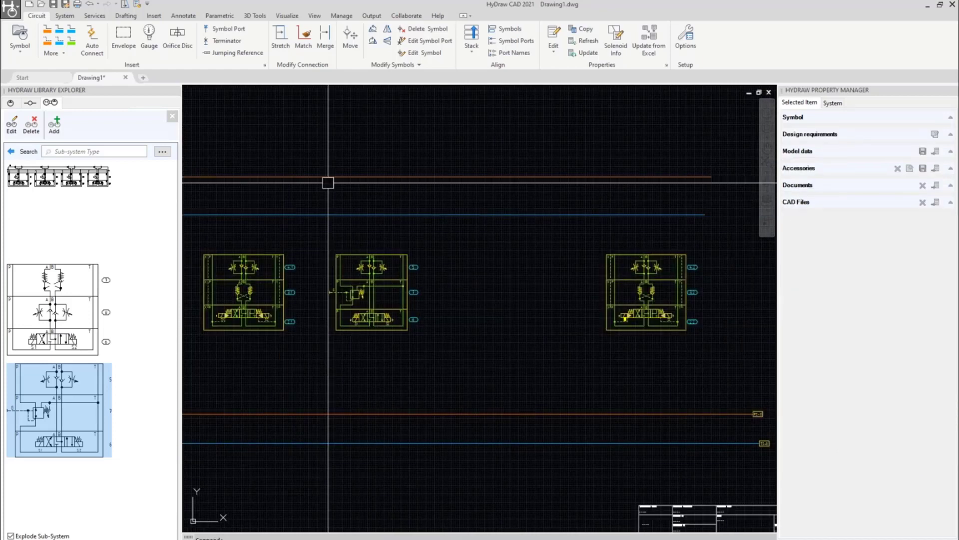
scroll(370, 300, up, 2)
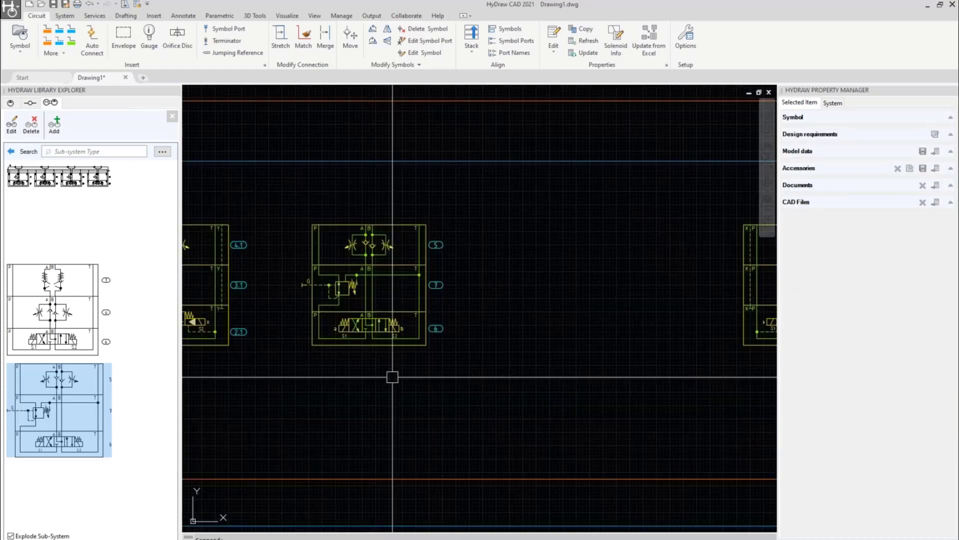
click(346, 224)
text(cp)
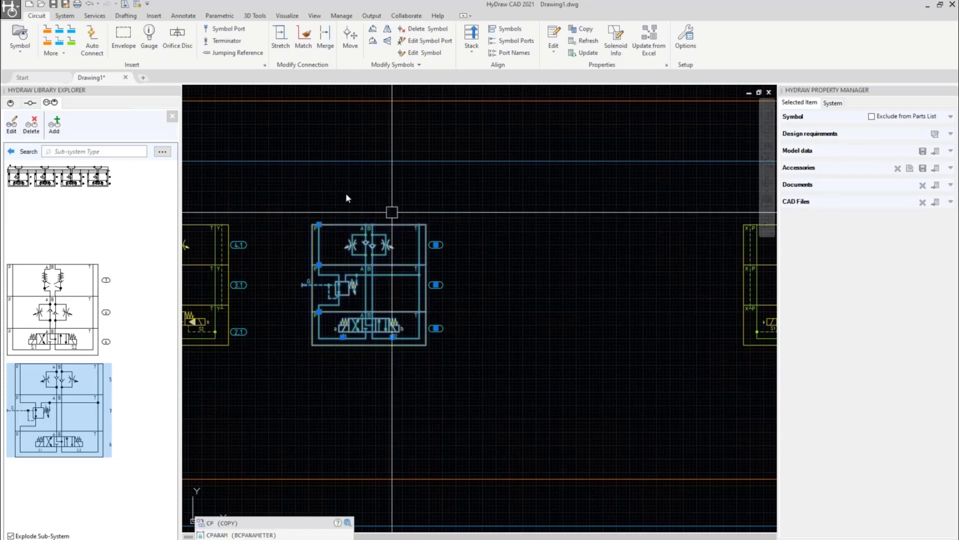
key(Escape)
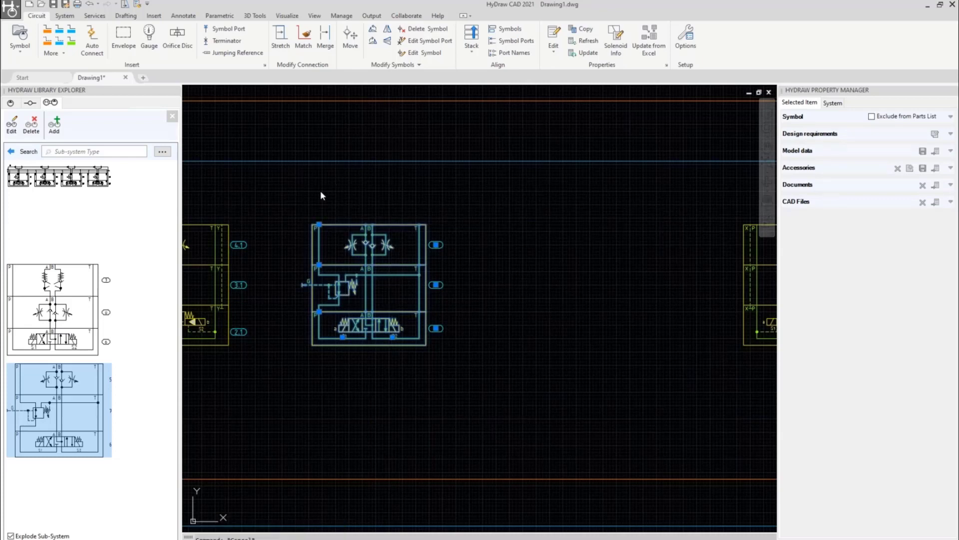
click(296, 190)
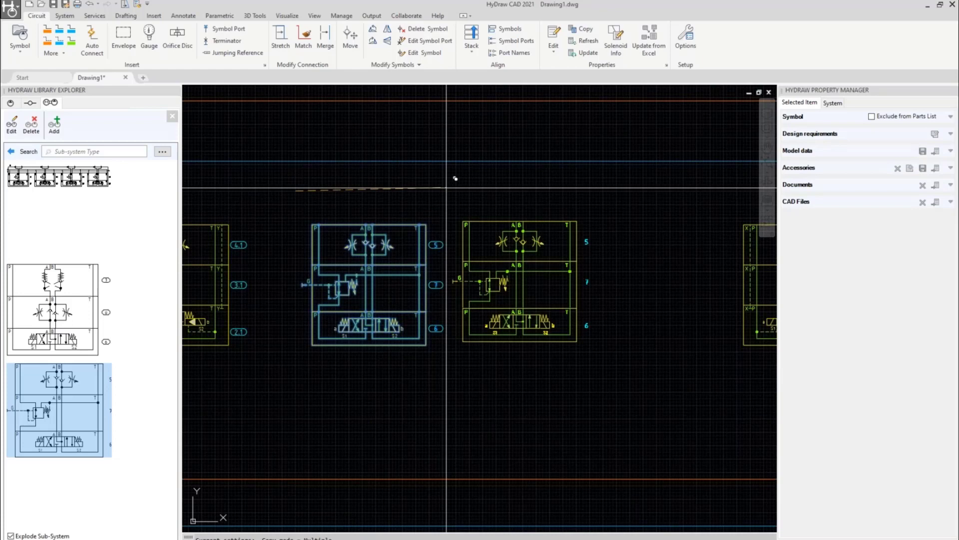
click(493, 190)
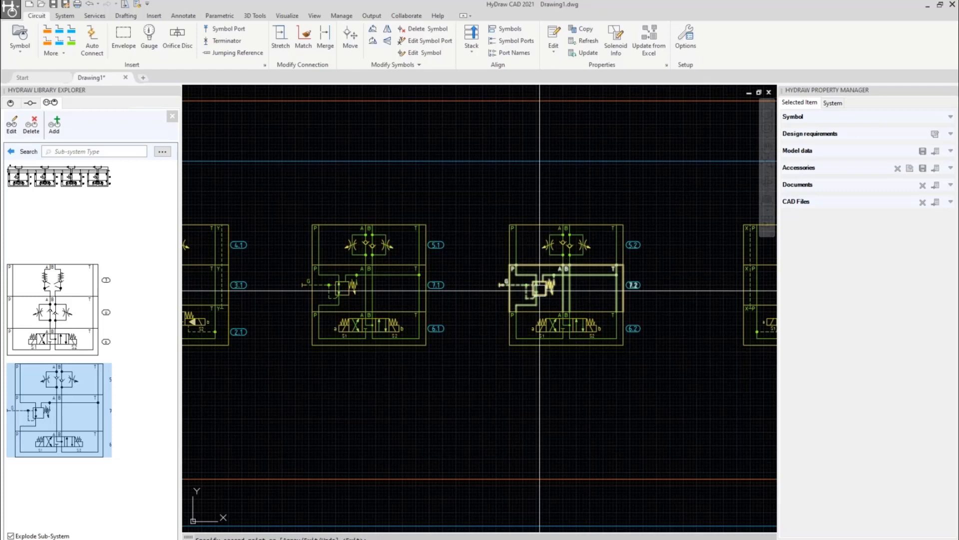
Delete the pressure reducing valve from the copied stack and stack its remaining flow control and directional valves upward.
drag(571, 379, 535, 264)
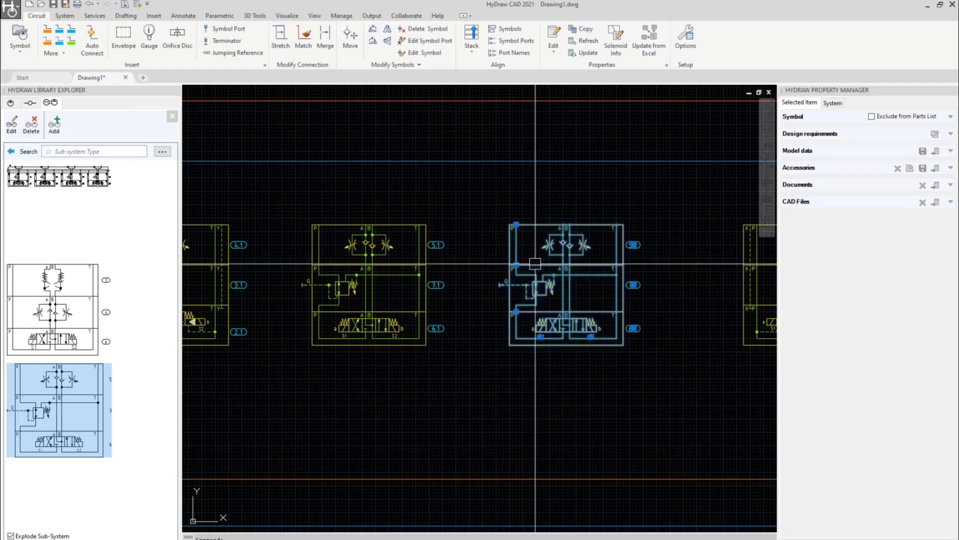
right_click(535, 263)
click(539, 256)
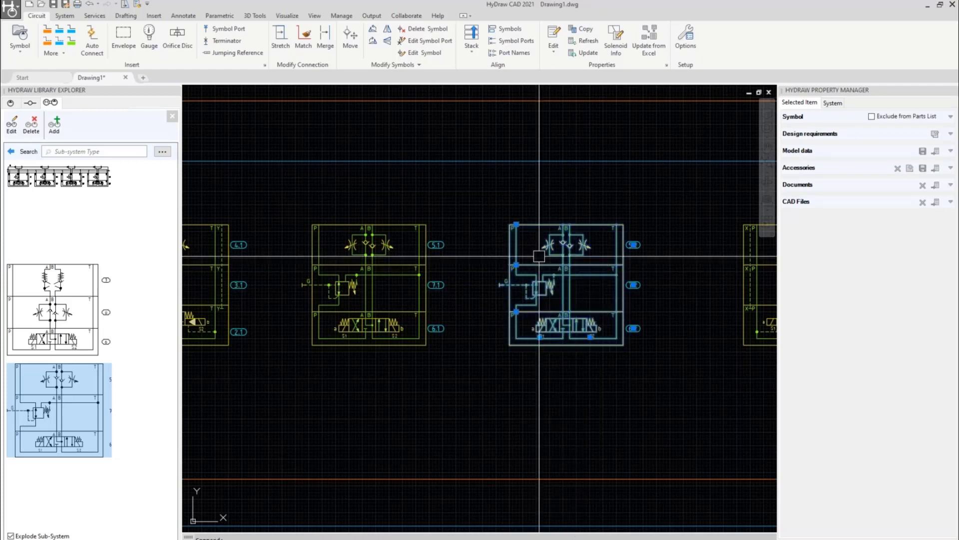
key(Delete)
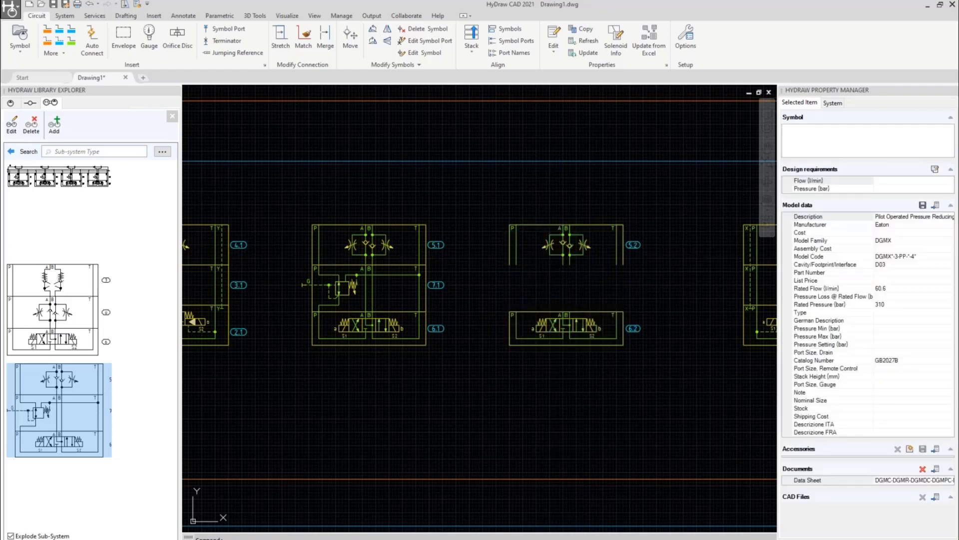
click(584, 378)
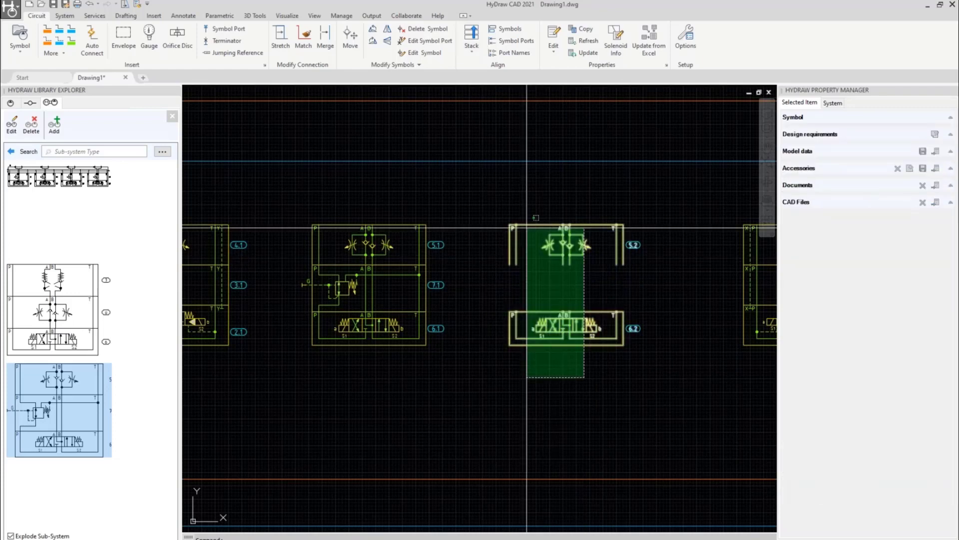
click(526, 227)
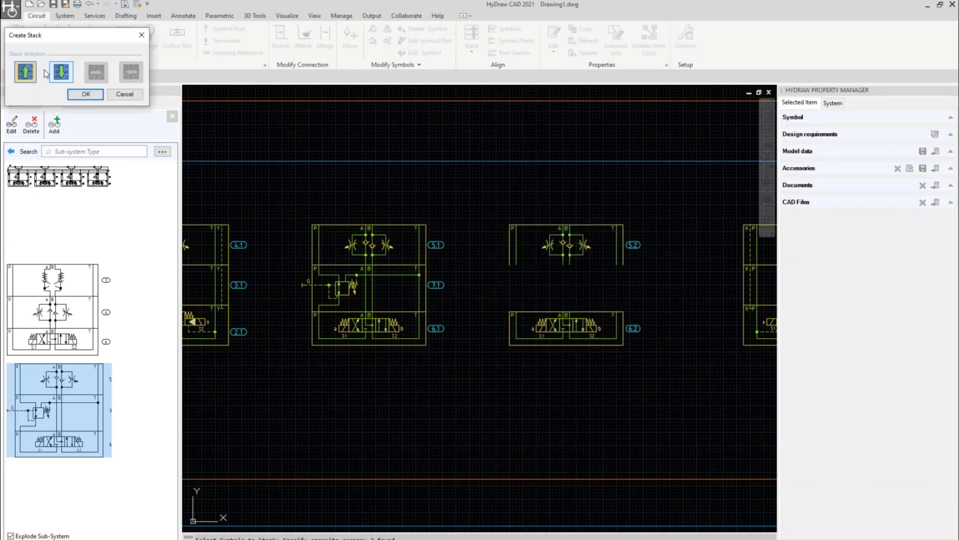
click(85, 93)
Try to move the rightmost valve stack further right, away from the two-valve stack.
scroll(304, 105, down, 2)
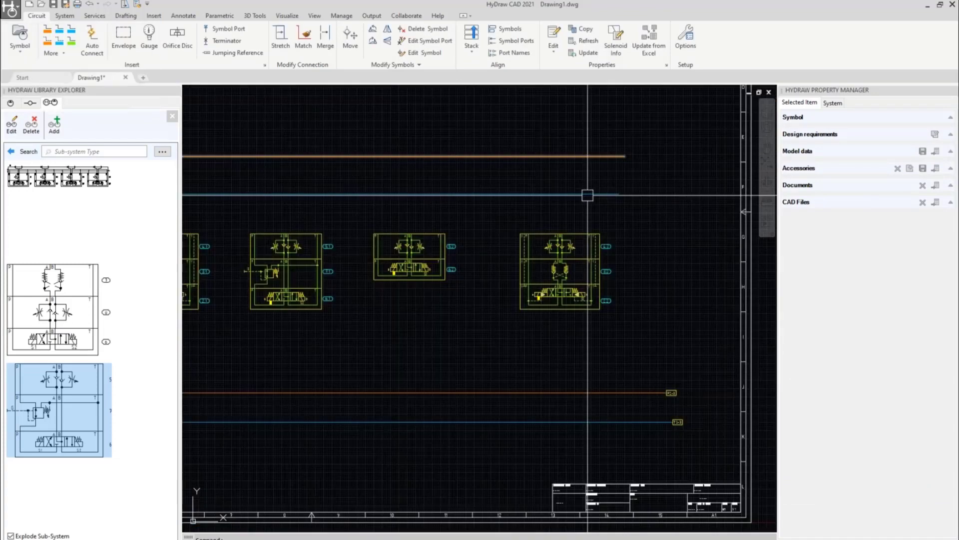
middle_drag(563, 213, 609, 211)
click(683, 332)
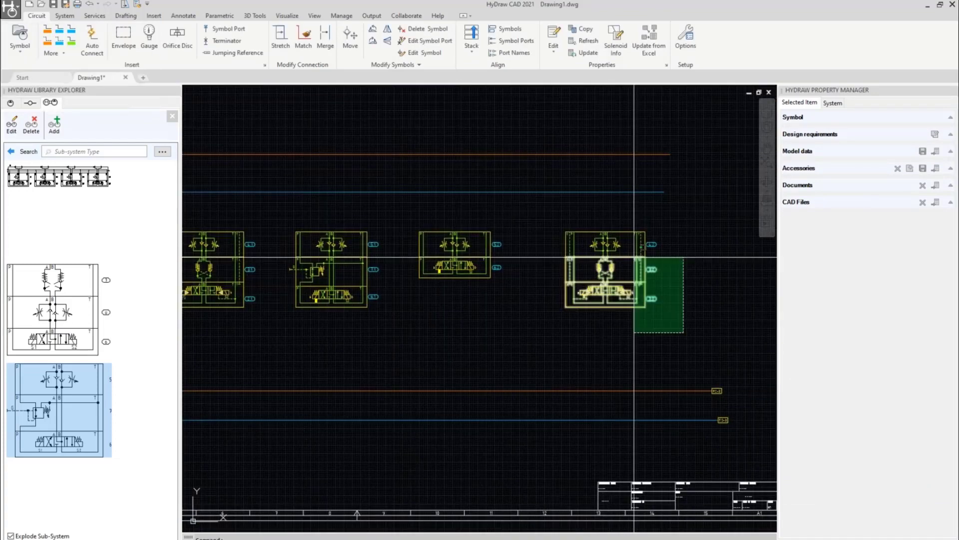
click(571, 214)
right_click(570, 214)
click(592, 287)
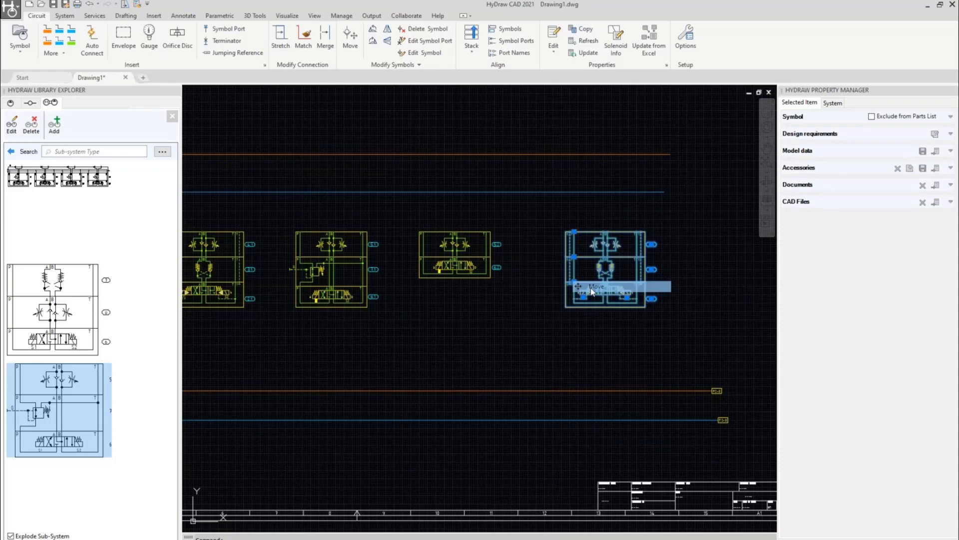
click(484, 315)
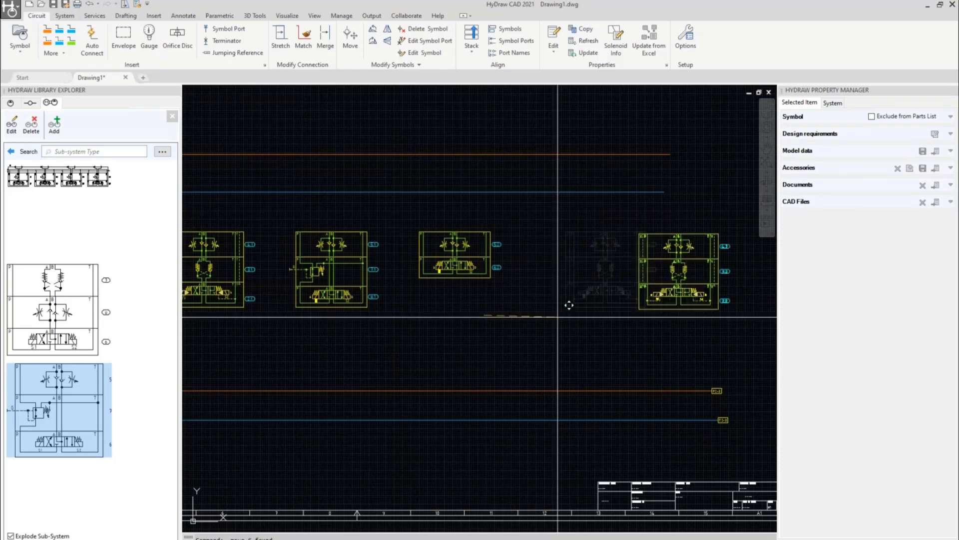
click(576, 315)
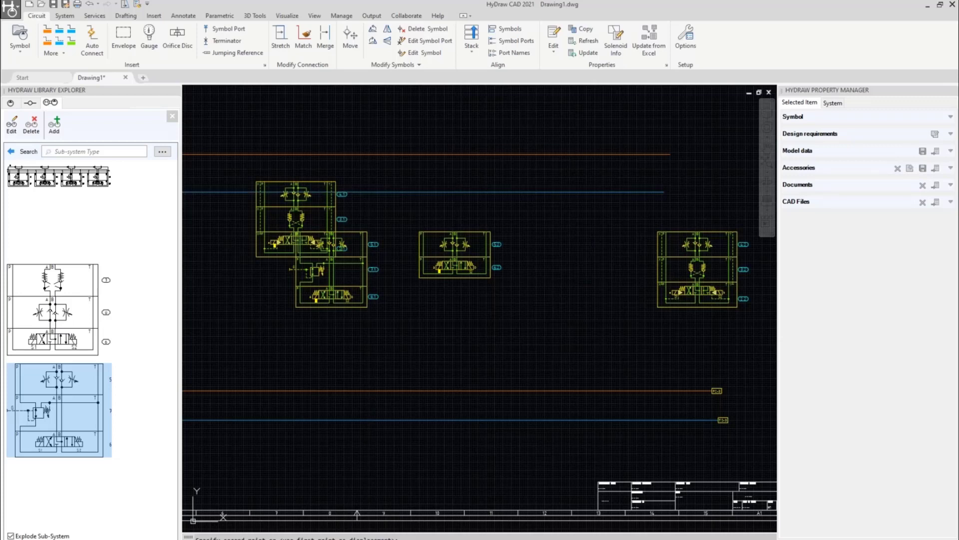
key(Escape)
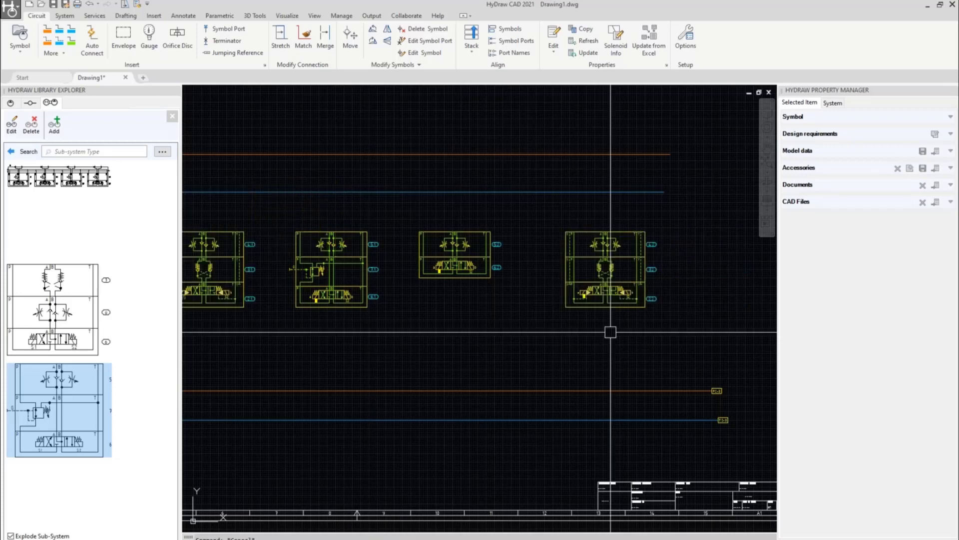
Move the rightmost valve stack horizontally to the right, widening the gap beside the two-valve stack.
scroll(500, 308, down, 3)
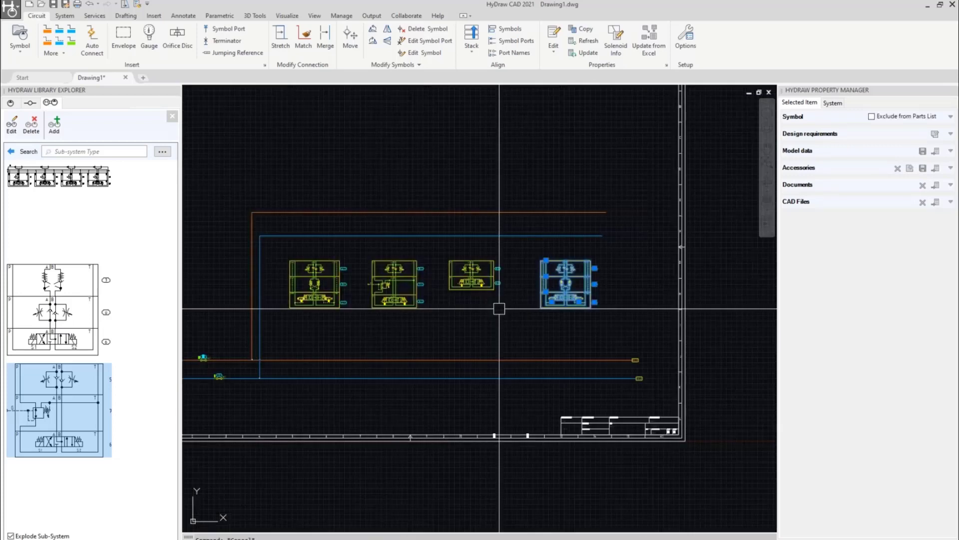
text(m)
key(Return)
click(499, 308)
click(524, 340)
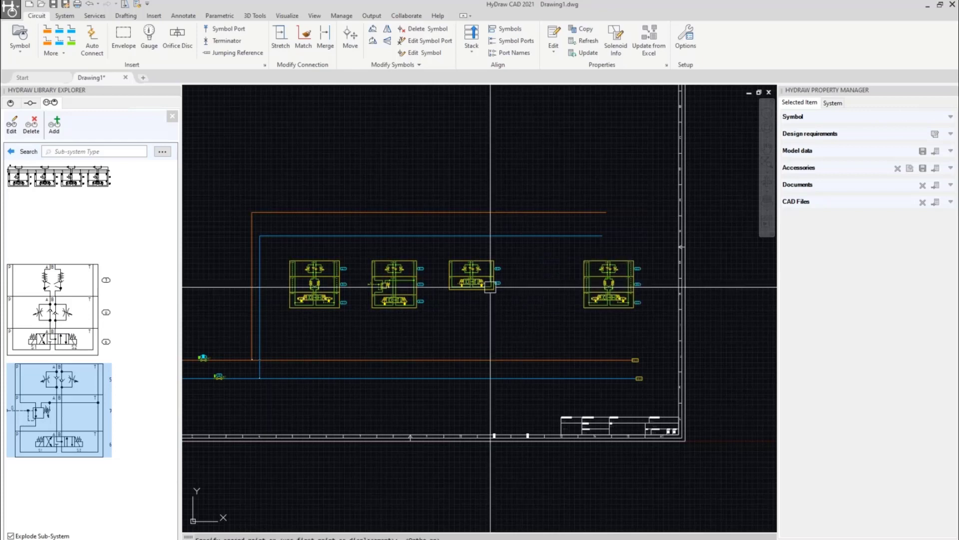
Insert the four-valve stack sub-system from the library between the two-valve stack and the rightmost stack, with their tops level.
scroll(500, 255, up, 4)
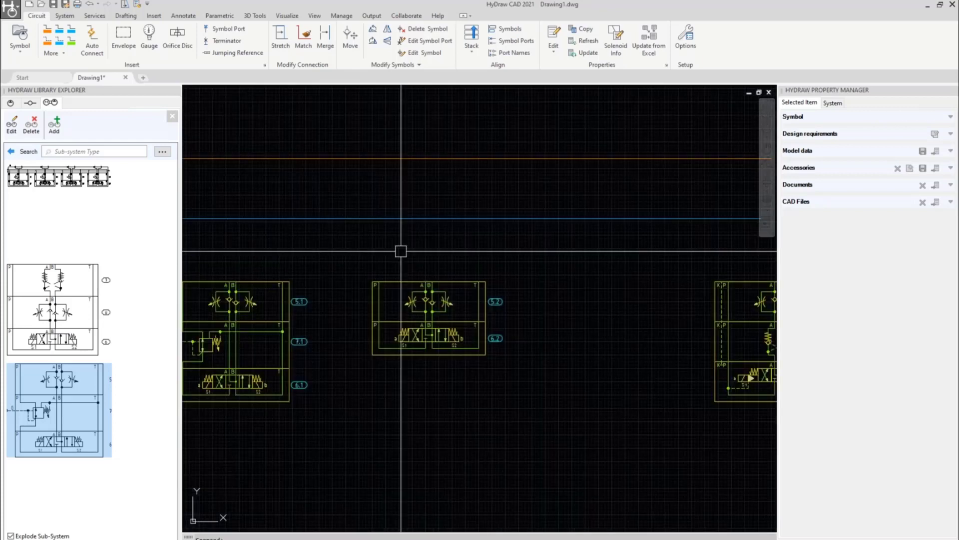
click(11, 103)
click(51, 103)
click(11, 153)
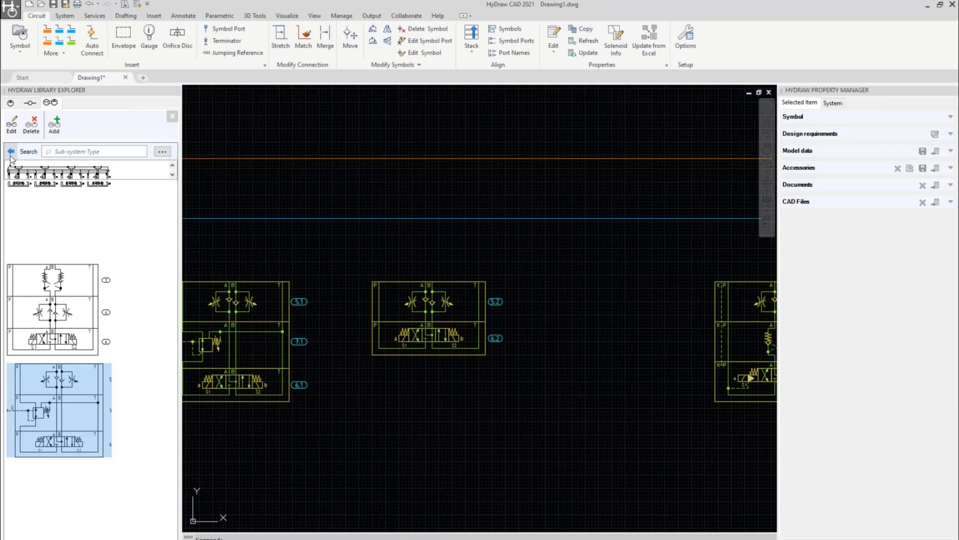
double_click(42, 237)
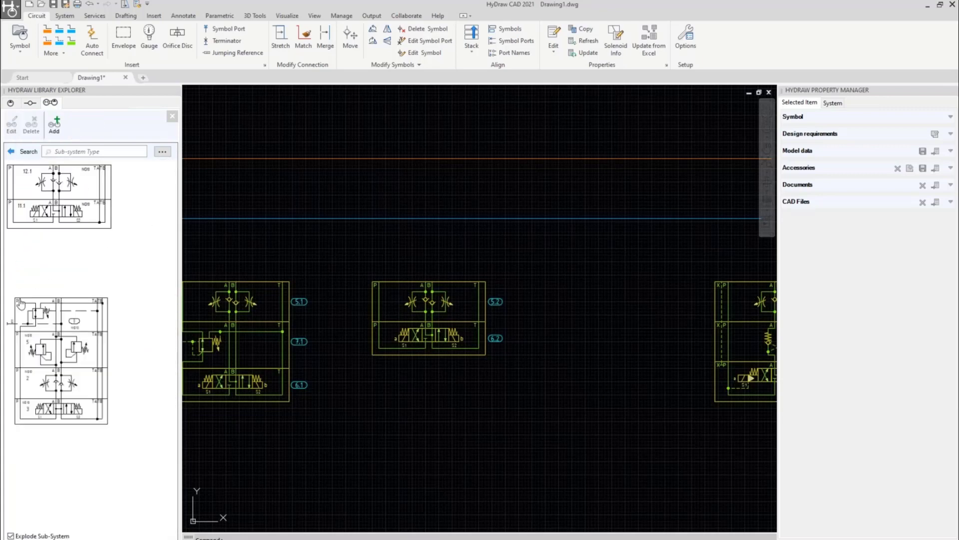
click(53, 323)
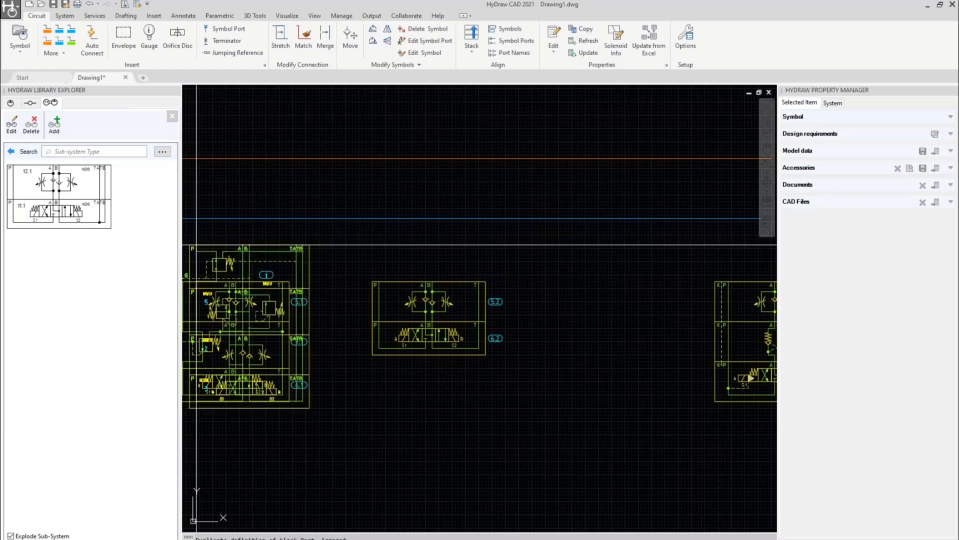
click(555, 281)
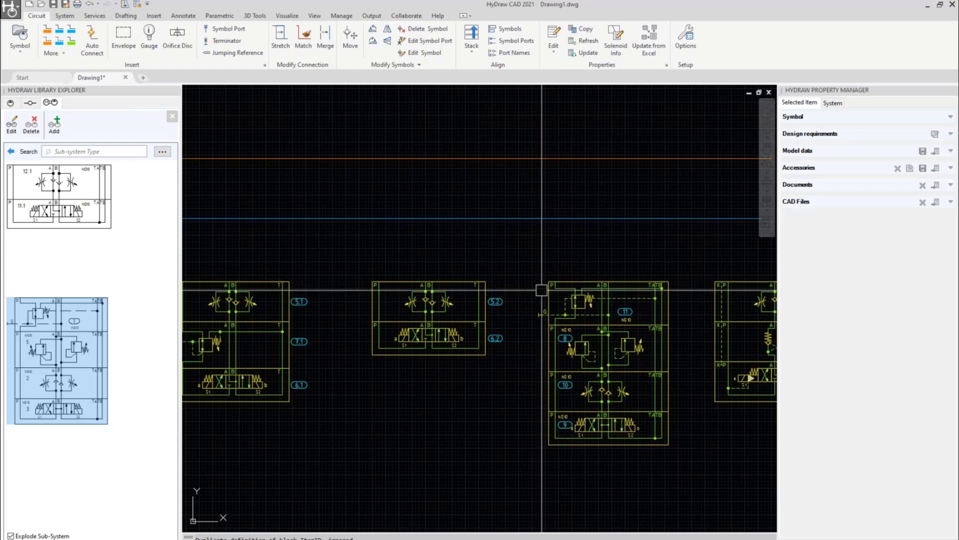
scroll(541, 290, down, 2)
scroll(436, 289, down, 2)
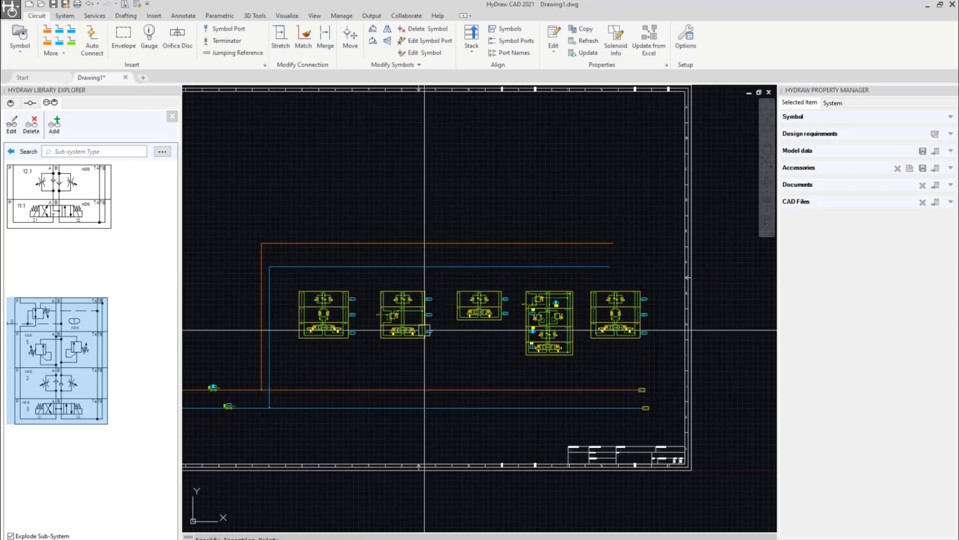
scroll(315, 307, up, 2)
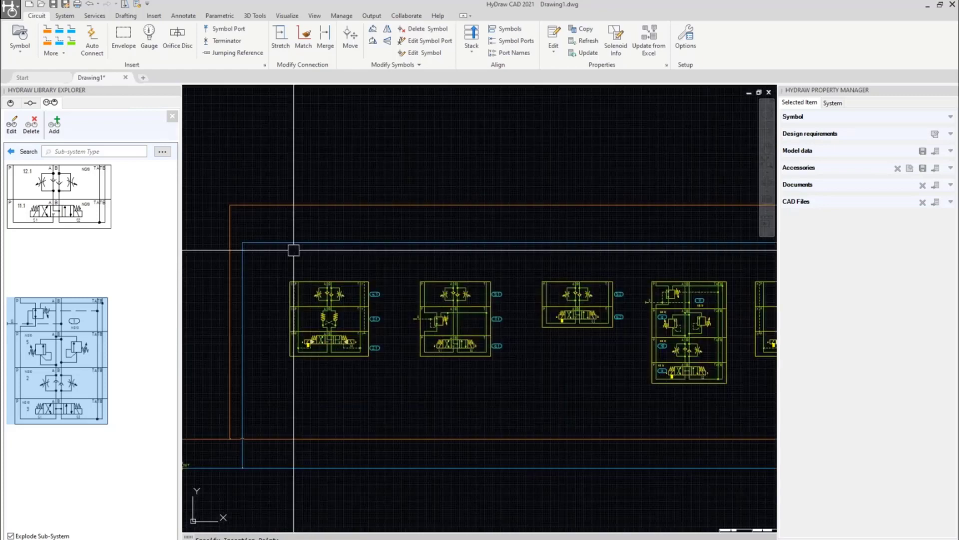
Insert terminators on the open X and Y ports at the top of the leftmost and rightmost valve stacks.
scroll(300, 275, up, 4)
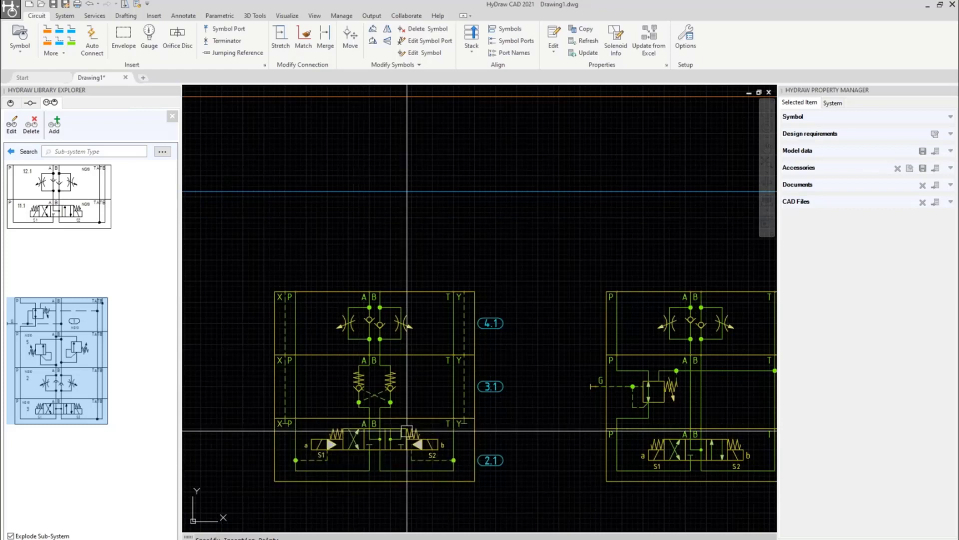
scroll(346, 452, up, 2)
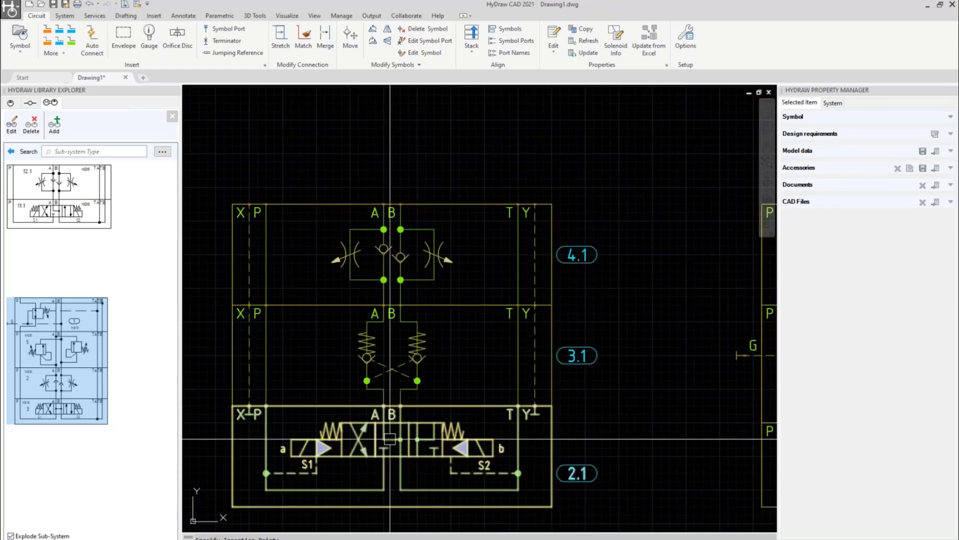
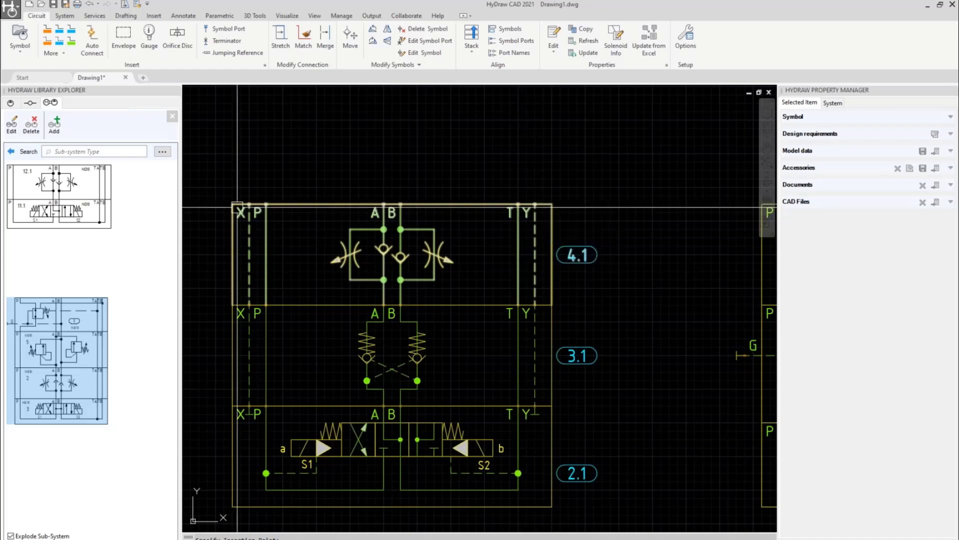
click(221, 44)
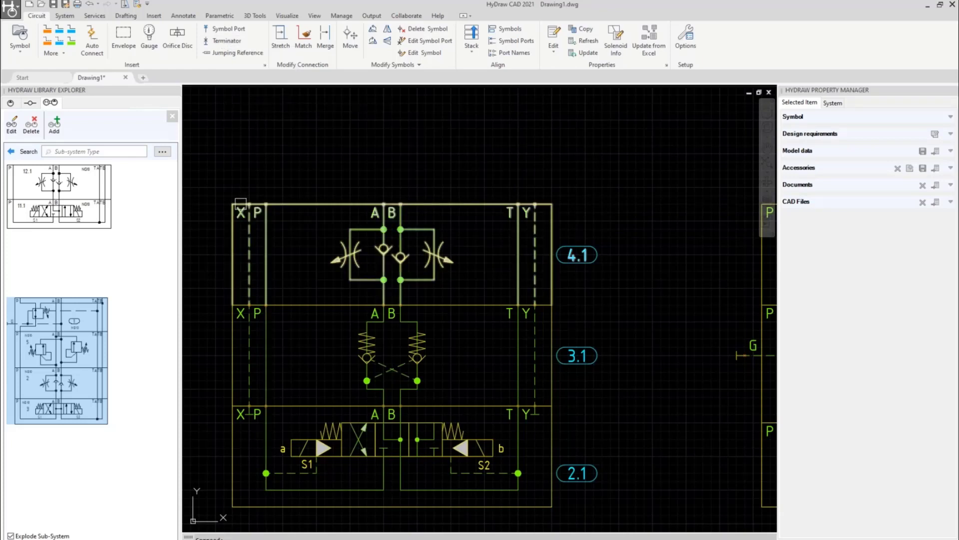
click(242, 203)
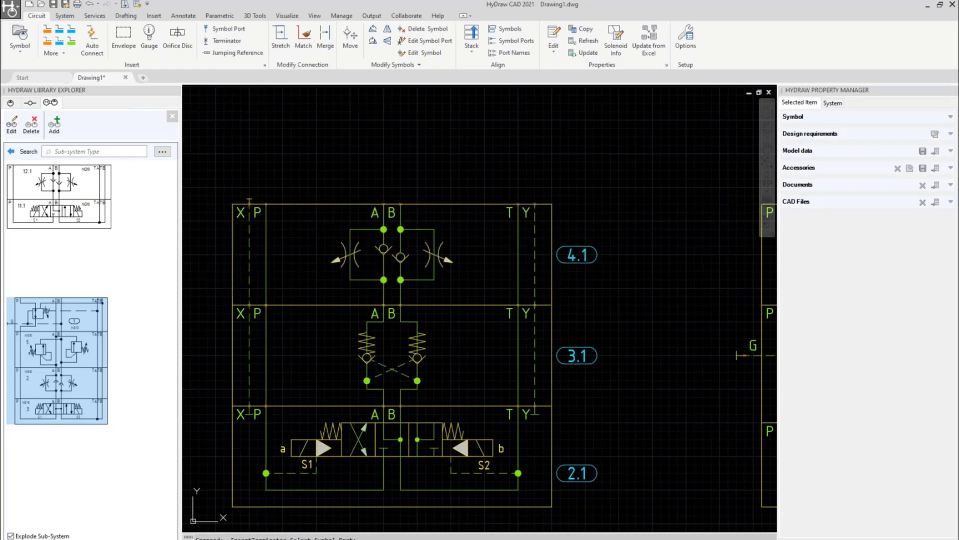
click(527, 221)
scroll(599, 272, down, 4)
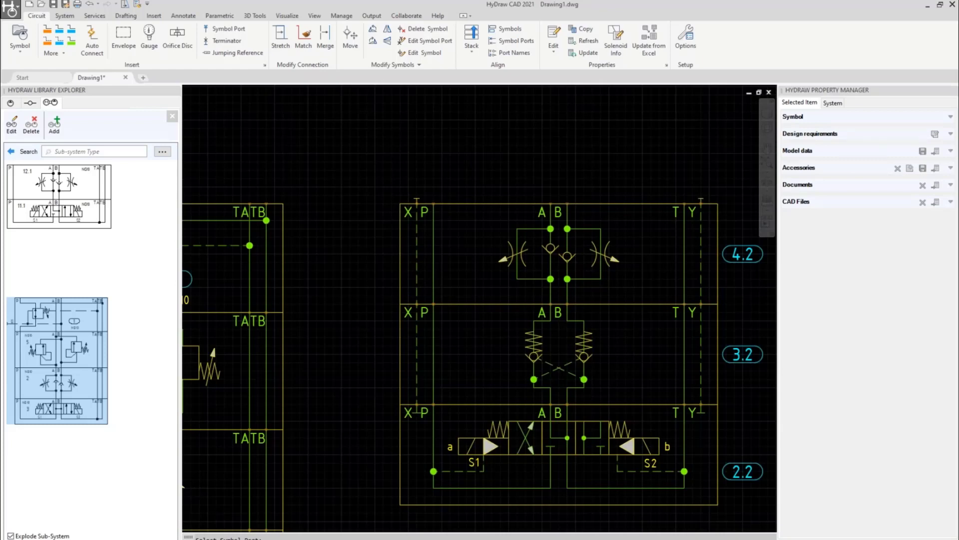
Draw pressure lines from the P ports of the first two valve stacks straight up to the pressure main.
scroll(476, 172, down, 4)
middle_drag(476, 173, 616, 256)
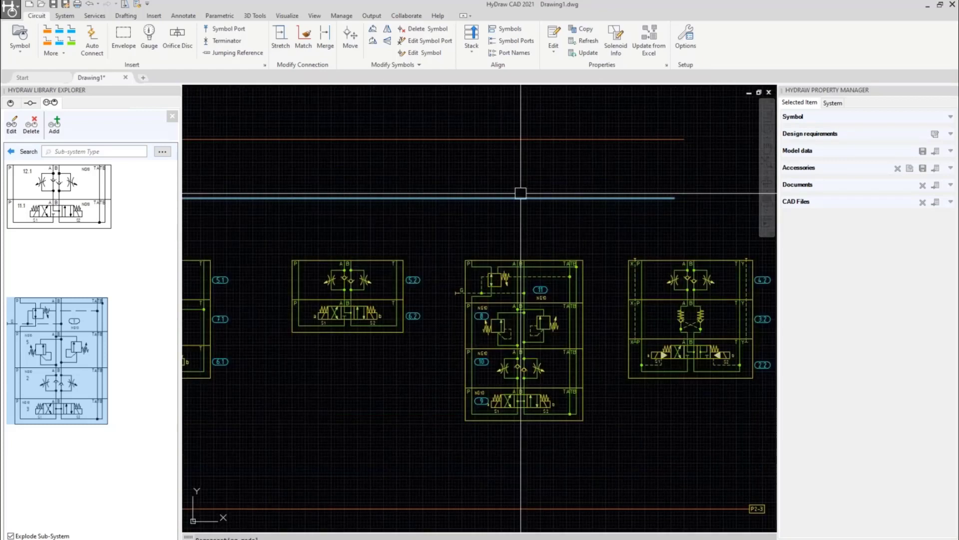
scroll(520, 192, down, 2)
middle_drag(344, 190, 555, 210)
scroll(340, 209, up, 4)
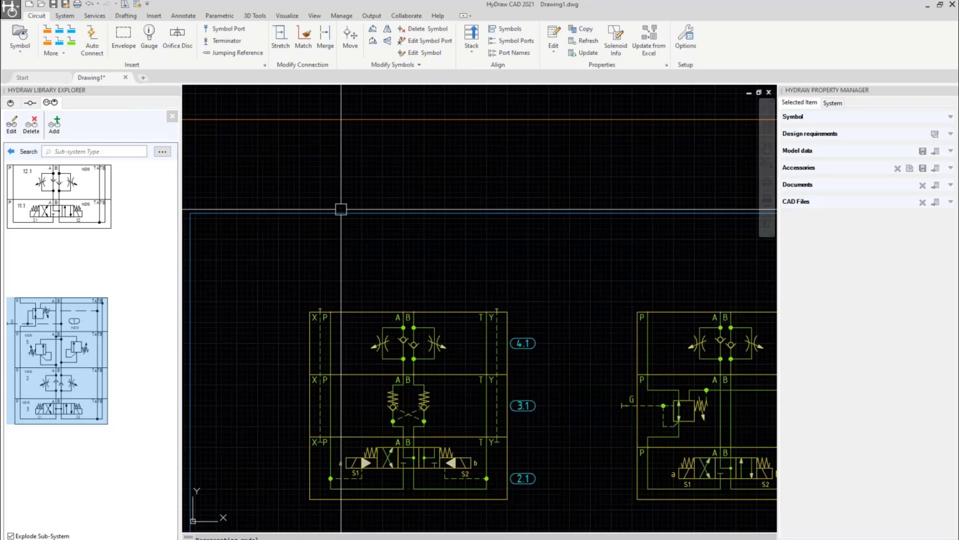
click(45, 32)
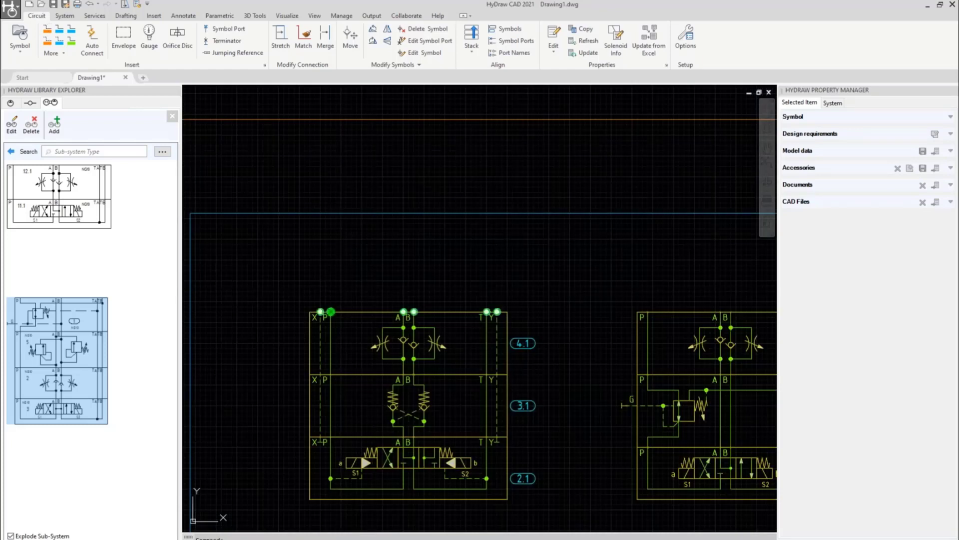
click(330, 311)
click(330, 119)
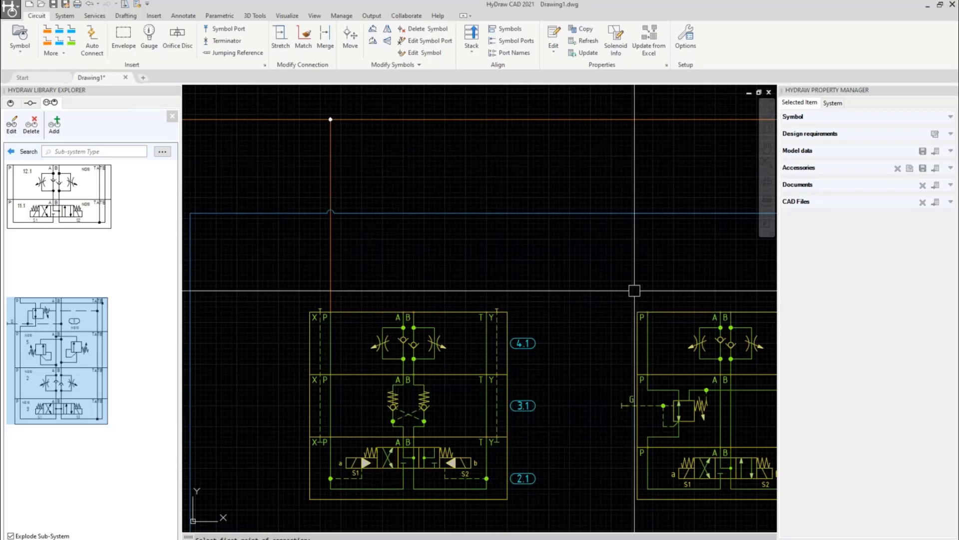
click(648, 312)
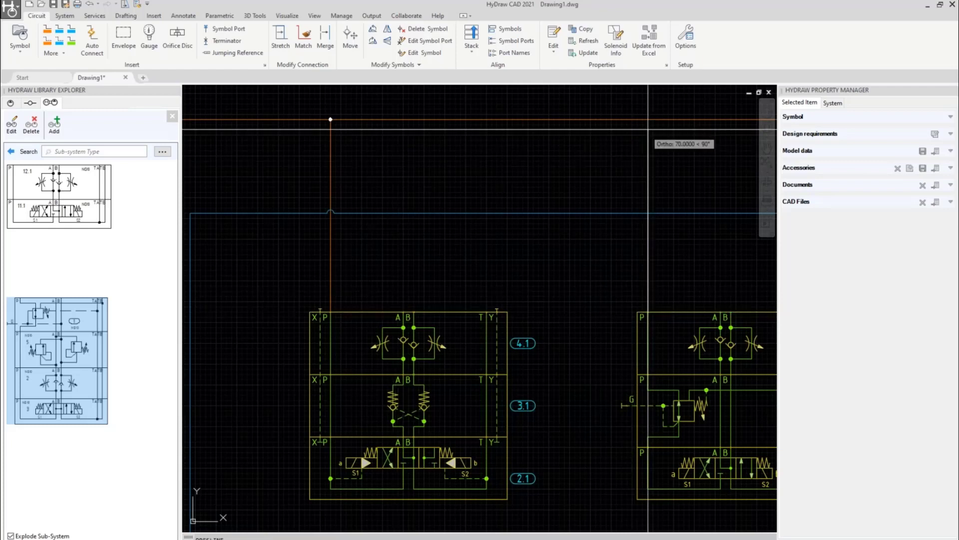
click(648, 120)
Connect the P port of the two-valve stack vertically to the pressure main with a pressure line.
scroll(648, 195, down, 3)
scroll(650, 261, up, 3)
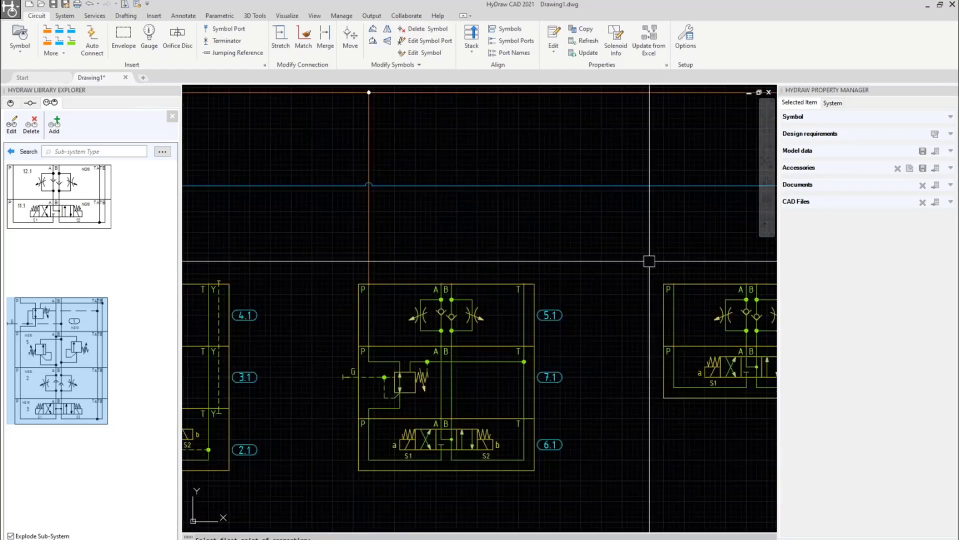
key(space)
click(674, 283)
middle_drag(679, 134, 582, 221)
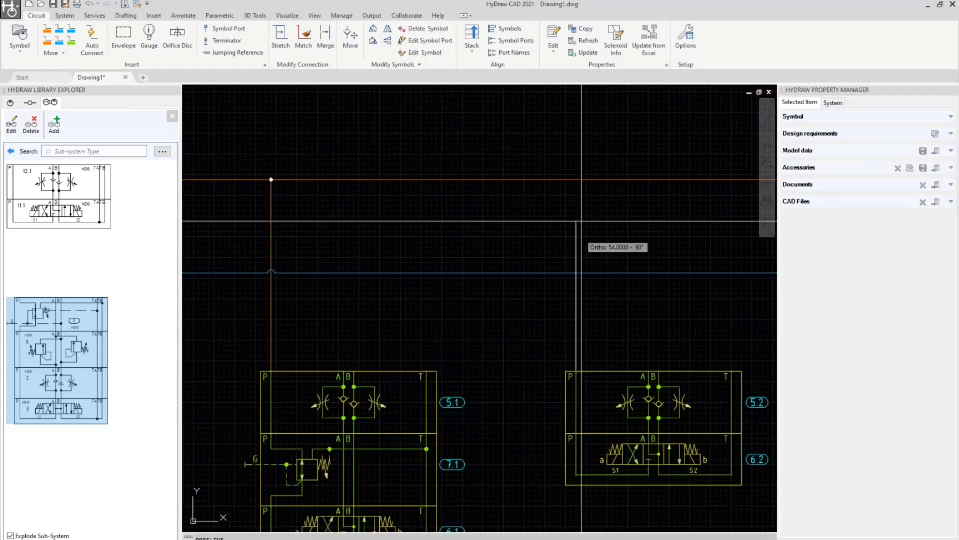
click(576, 180)
Connect the P port of the four-valve stack vertically to the pressure main with a pressure line.
scroll(644, 270, down, 3)
middle_drag(644, 270, 408, 281)
scroll(539, 345, up, 3)
key(space)
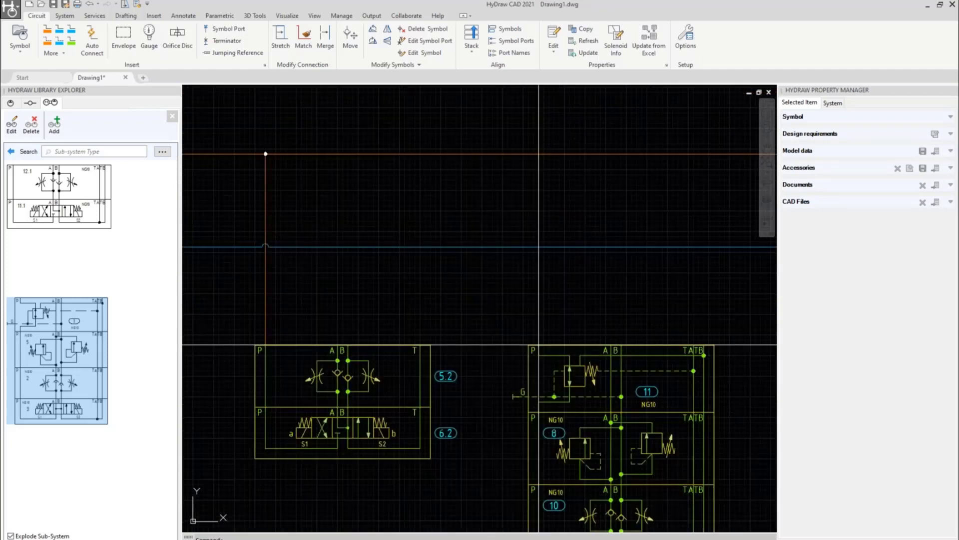
click(538, 345)
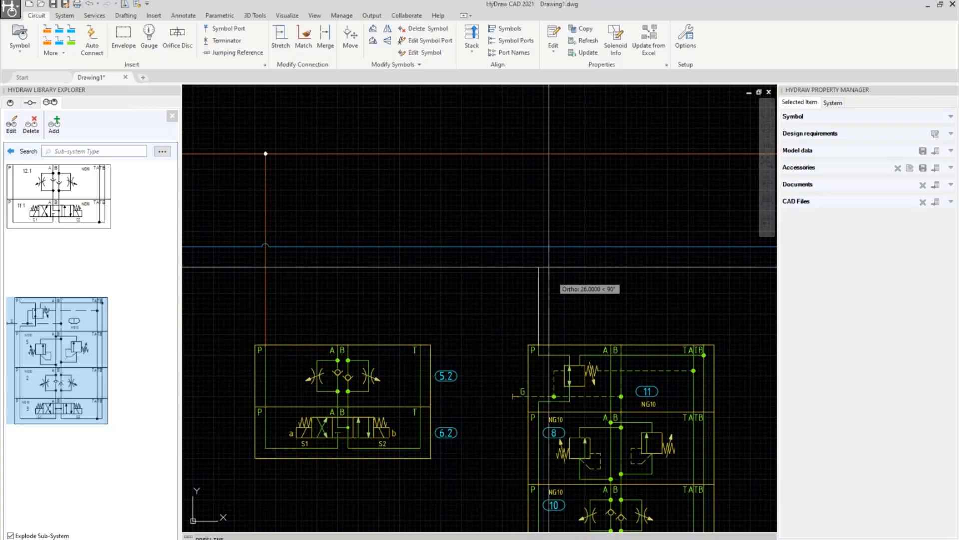
click(543, 153)
Connect the P port of the rightmost valve stack vertically to the pressure main with a pressure line.
scroll(600, 252, down, 3)
middle_drag(718, 300, 534, 304)
scroll(536, 306, up, 3)
key(space)
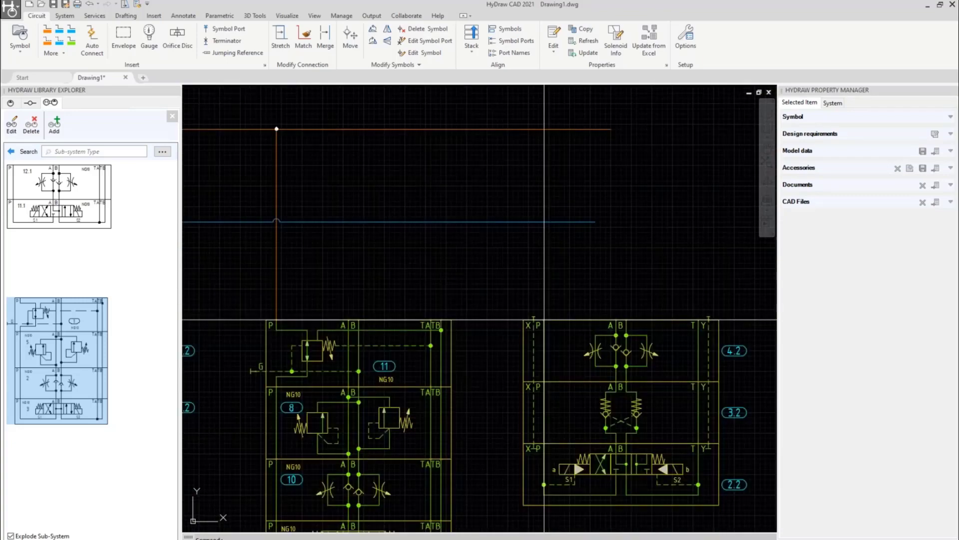
click(545, 319)
click(544, 129)
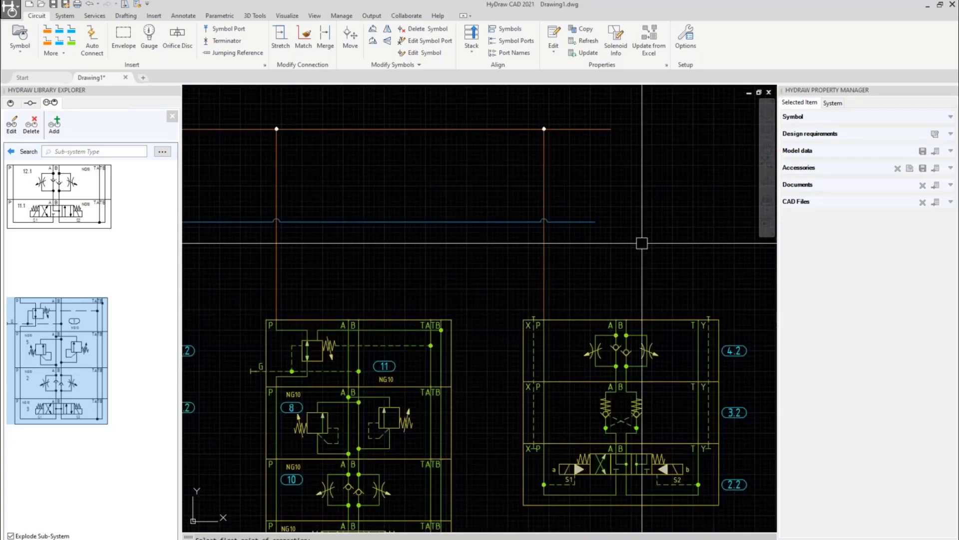
Stretch the ends of the reservoir and pressure mains to the right, past the rightmost valve stack.
click(595, 222)
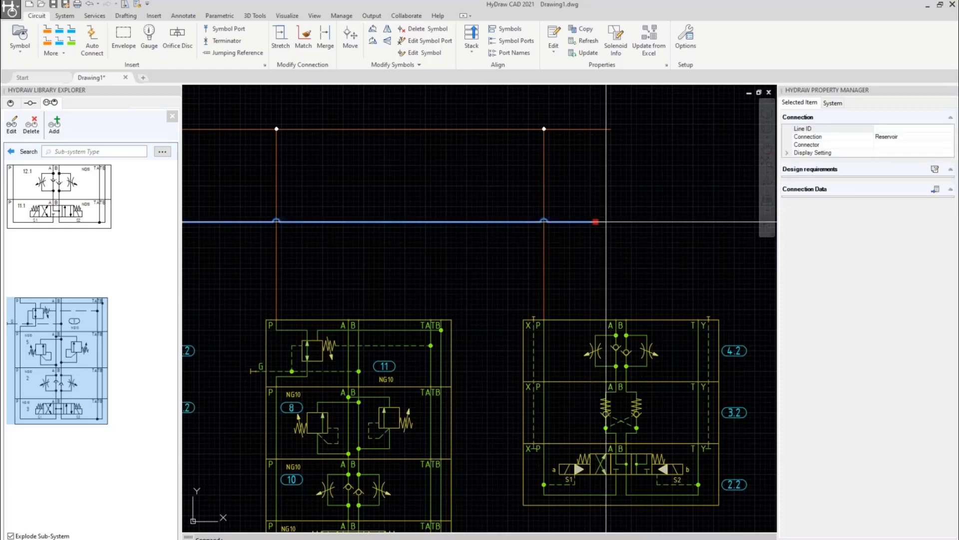
middle_drag(733, 227, 532, 227)
click(626, 219)
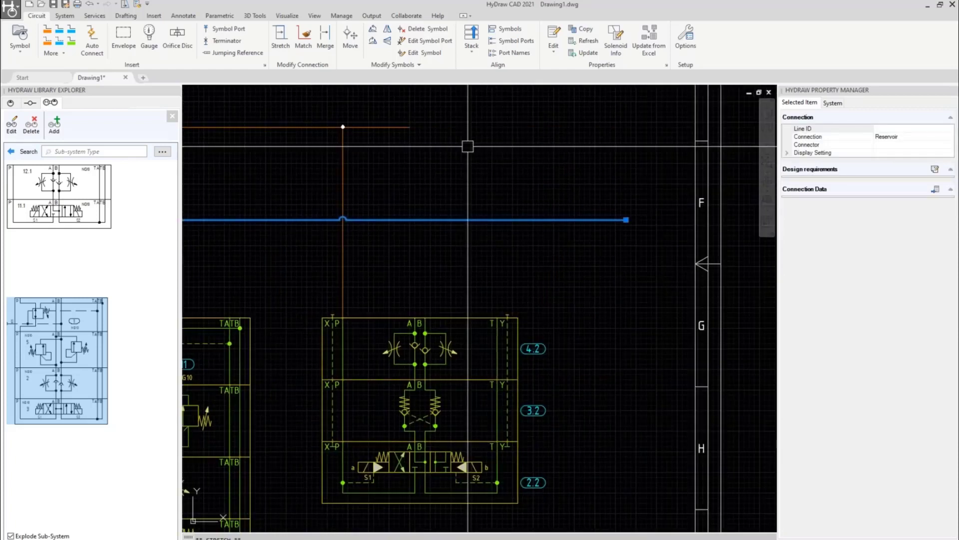
click(410, 127)
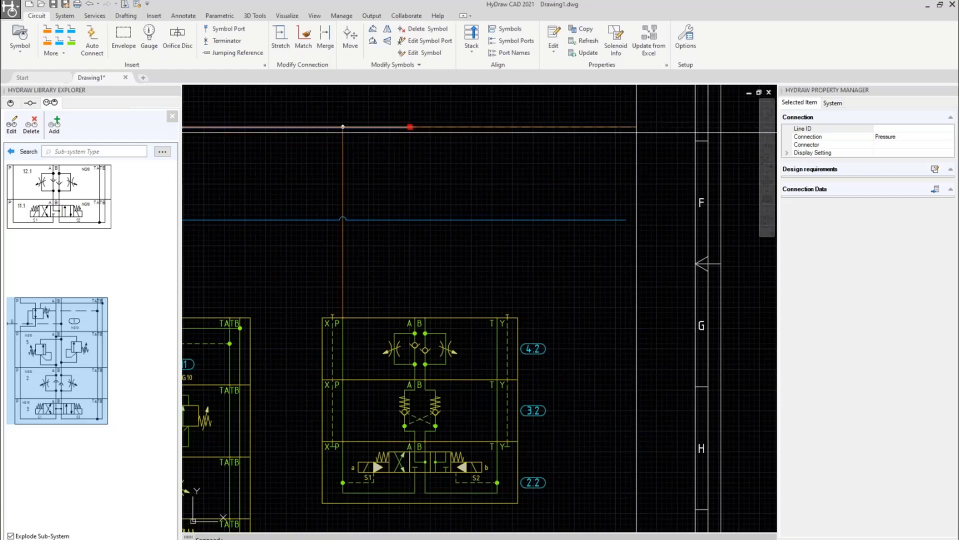
click(636, 126)
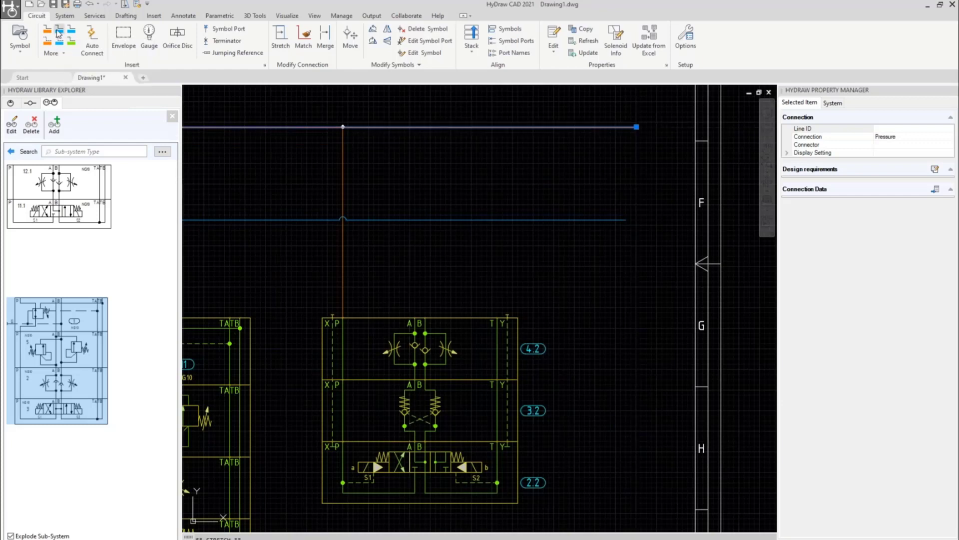
Draw reservoir lines up to the reservoir main from the rightmost stack's T port and the four-valve stack's TA and TB ports.
click(59, 34)
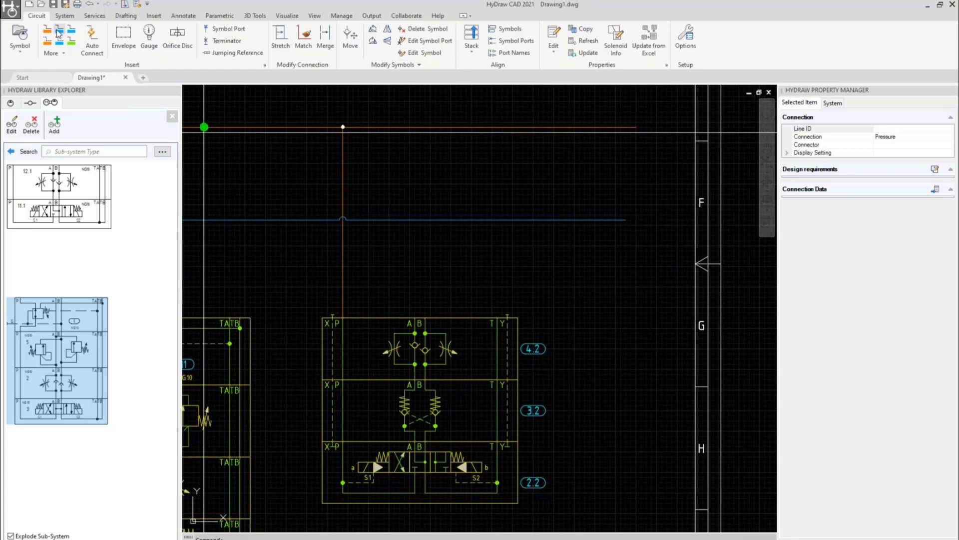
click(497, 317)
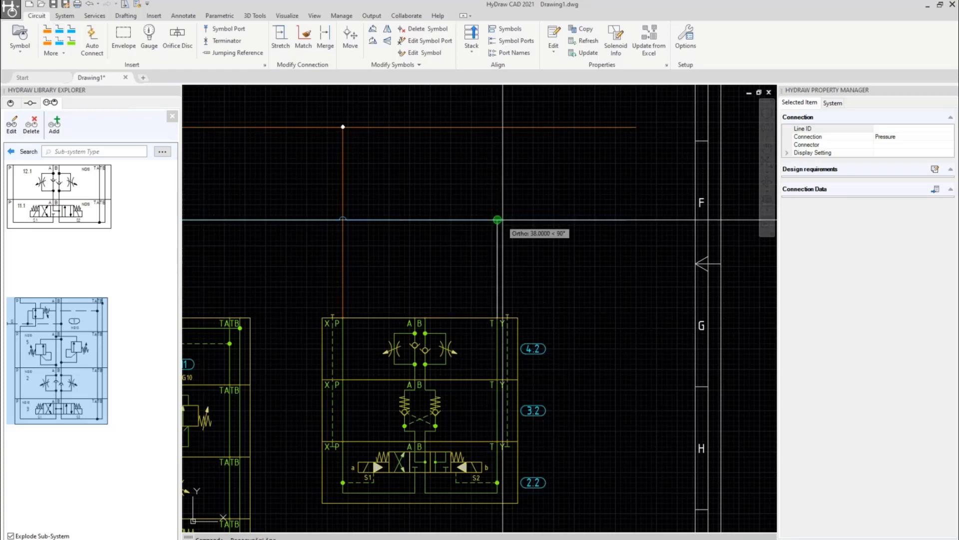
click(497, 220)
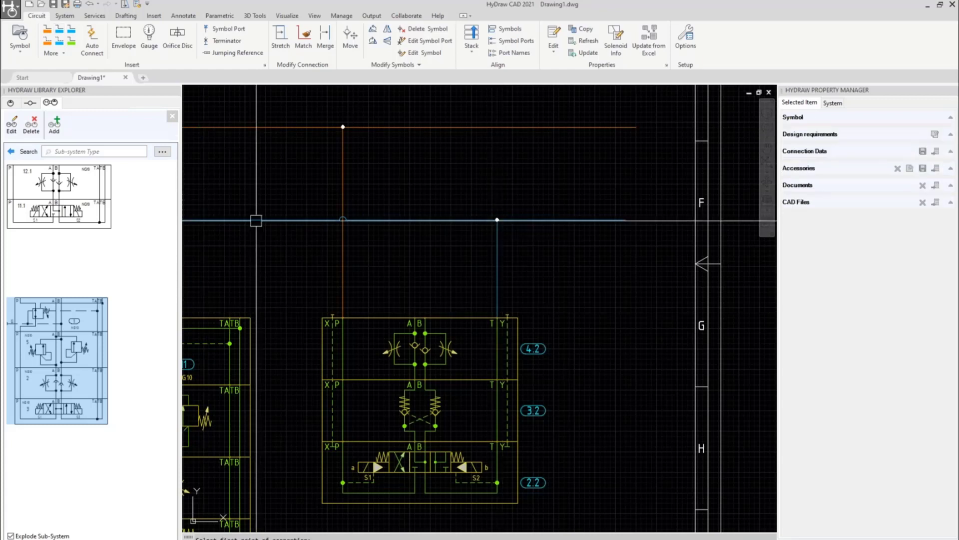
click(229, 318)
click(230, 219)
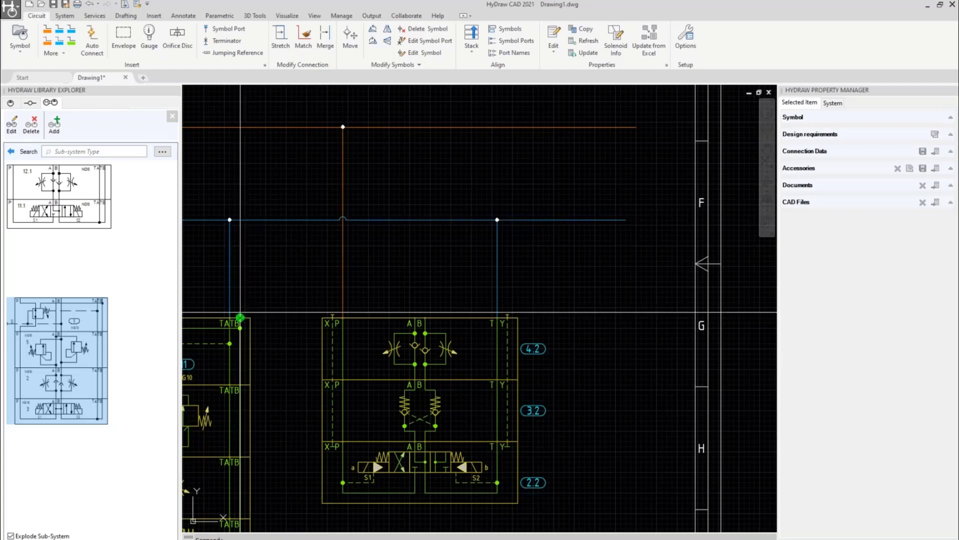
click(240, 318)
click(240, 219)
Draw reservoir lines from the T ports of the two-valve stack and the first two stacks up to the reservoir main.
middle_drag(275, 263, 606, 270)
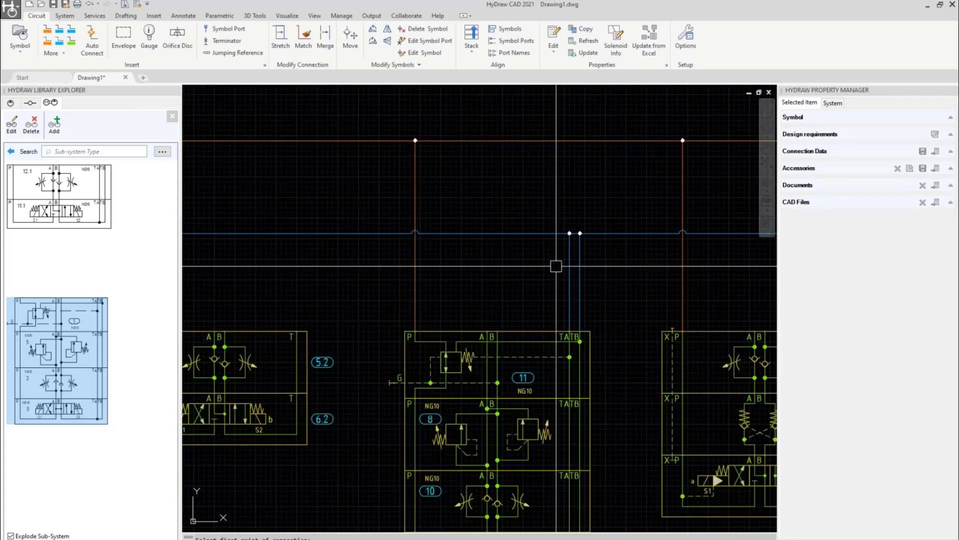
mouse_move(481, 288)
middle_down()
mouse_move(424, 285)
mouse_move(737, 266)
middle_up()
key(Escape)
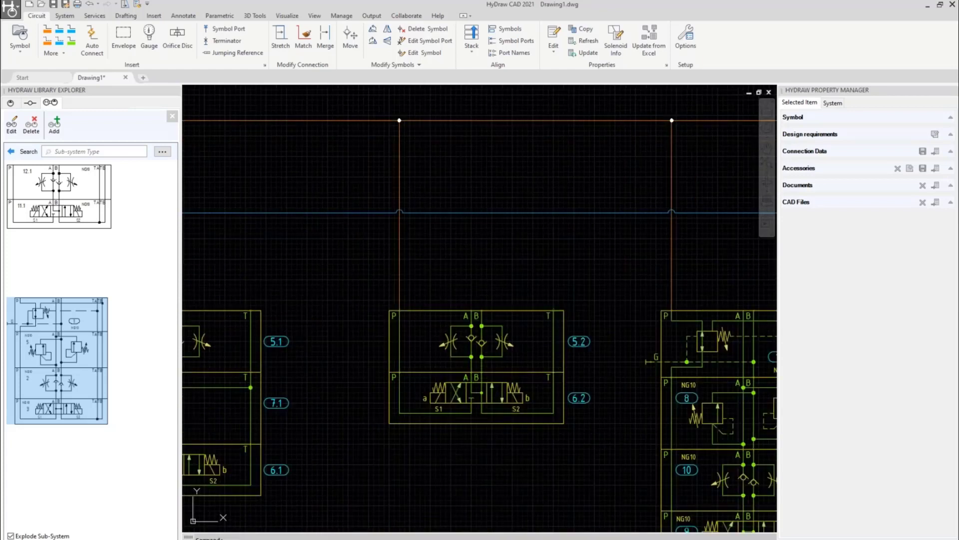
middle_drag(369, 273, 563, 267)
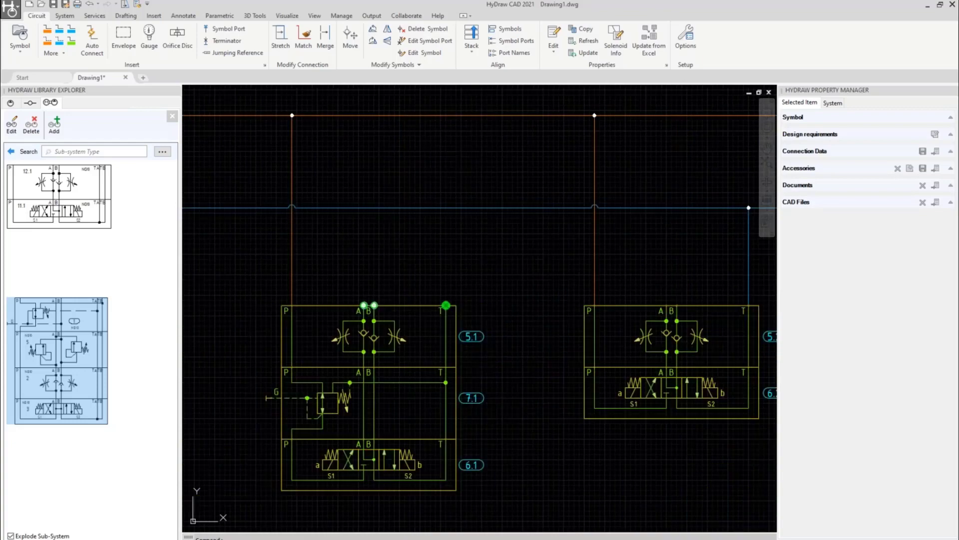
click(446, 304)
click(446, 208)
scroll(419, 238, down, 2)
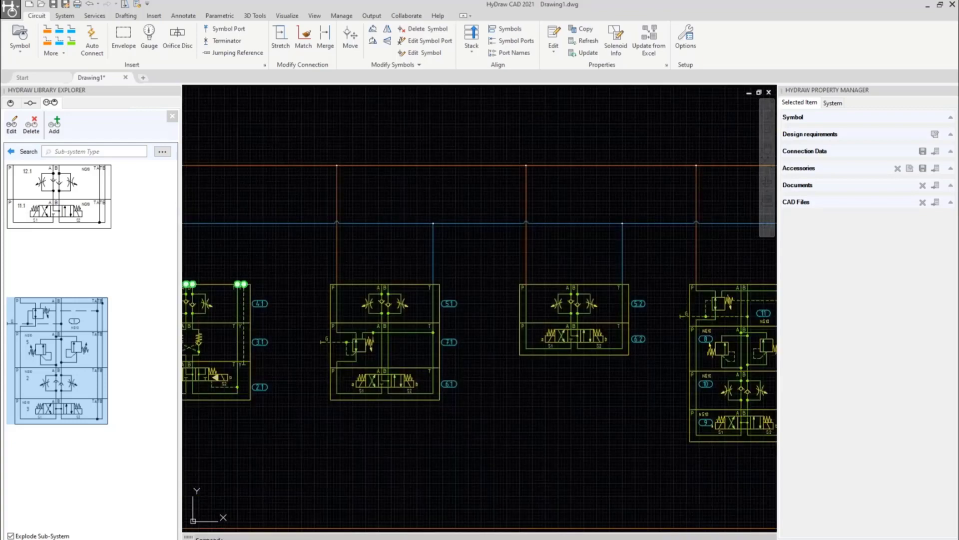
middle_drag(276, 245, 513, 291)
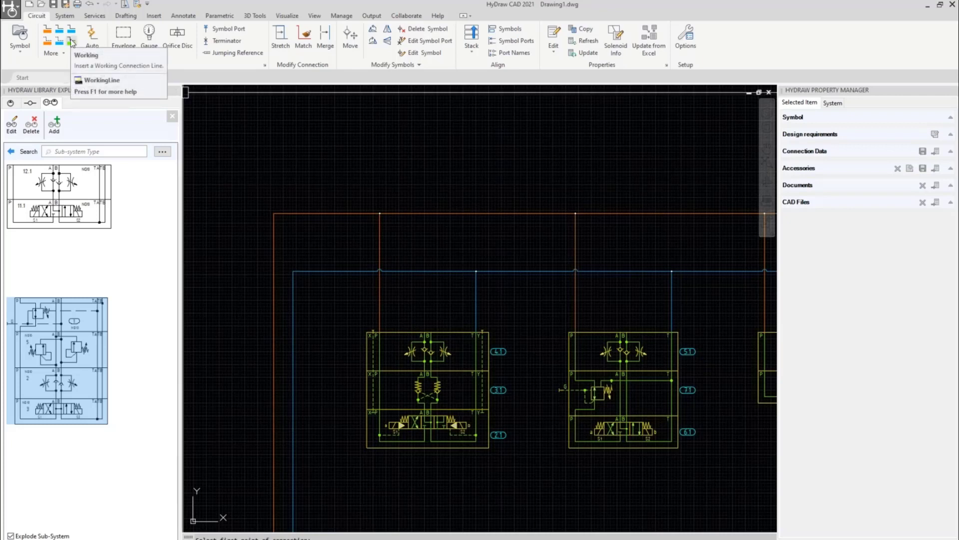
Draw a working line from the leftmost stack's A port upward, jogging left between the mains and ending above the pressure main.
scroll(402, 313, up, 4)
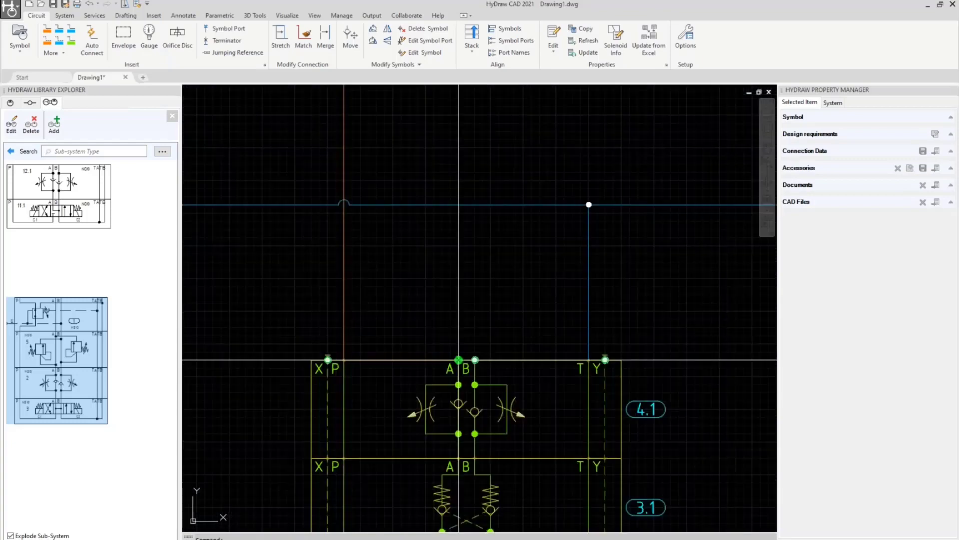
click(458, 360)
scroll(462, 205, down, 2)
click(460, 154)
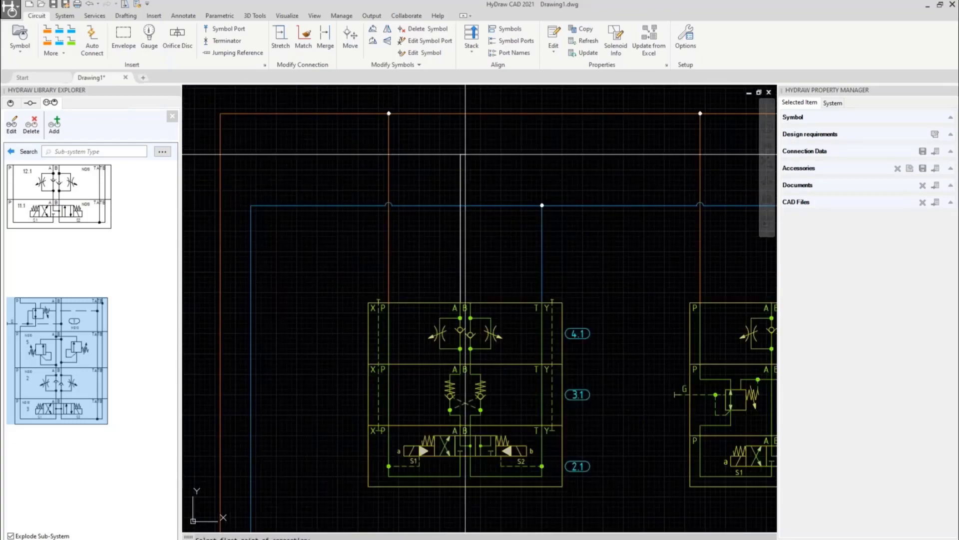
click(425, 155)
middle_drag(437, 139, 418, 297)
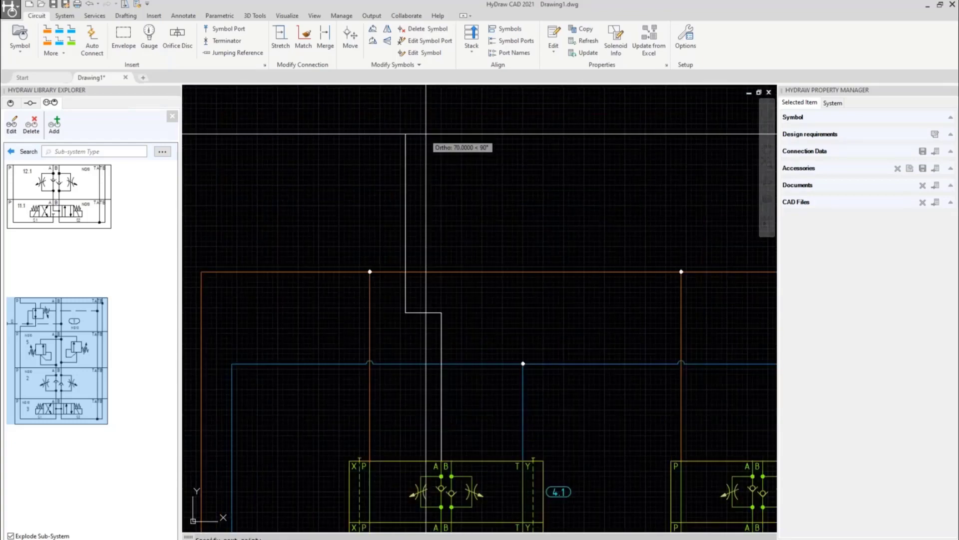
click(426, 99)
key(Return)
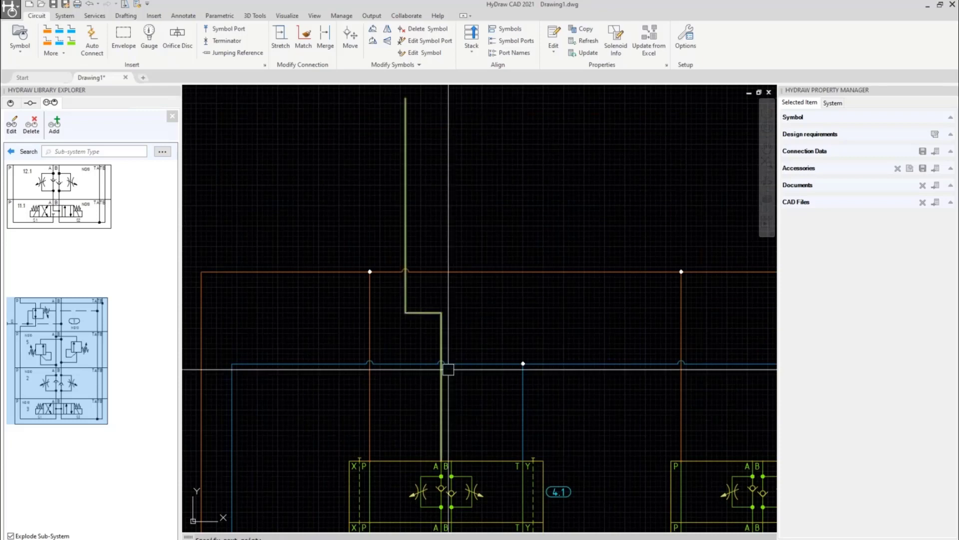
Draw a working line from the leftmost stack's B port upward, jogging right between the mains and ending level with the A line.
click(452, 460)
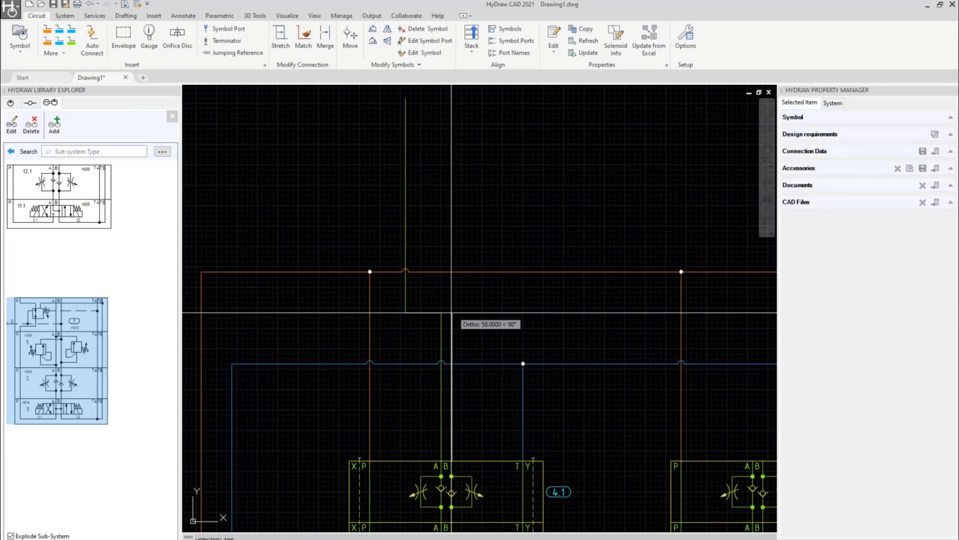
click(492, 307)
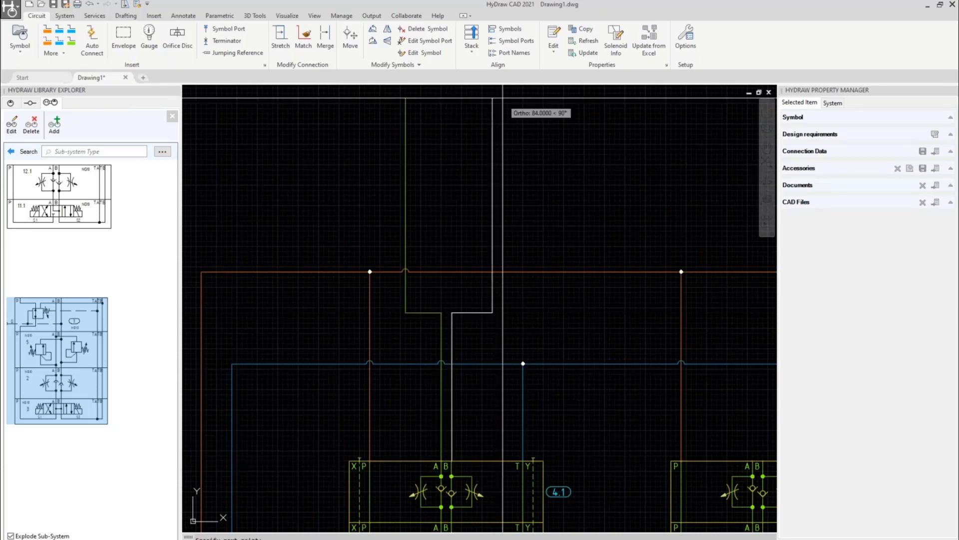
scroll(529, 194, down, 2)
middle_drag(591, 197, 465, 201)
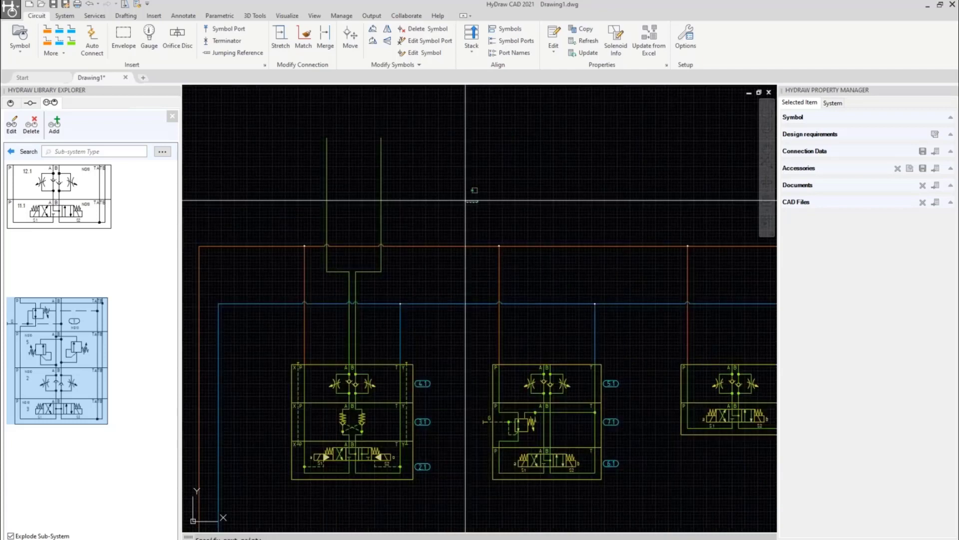
Copy the leftmost stack's pair of working lines onto the A and B ports of the second valve stack.
click(380, 184)
right_click(380, 184)
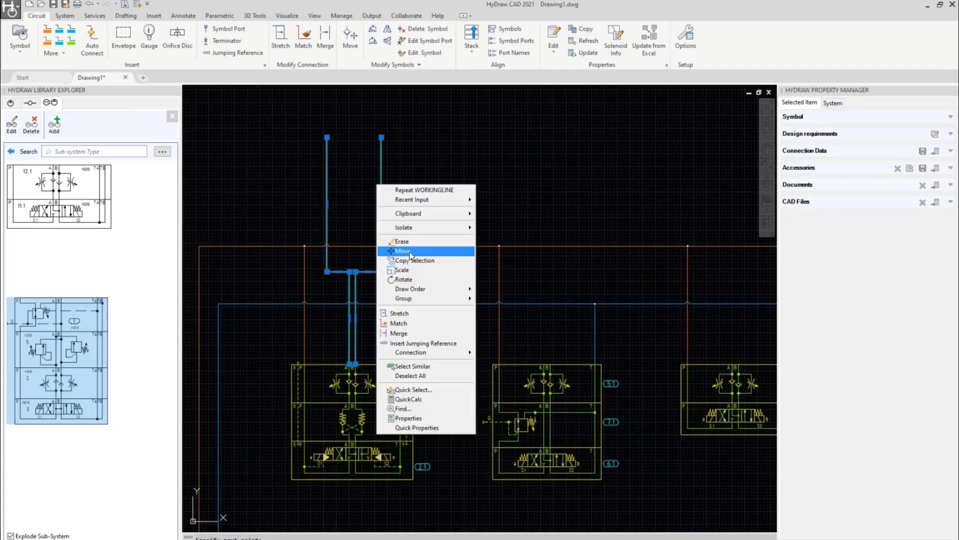
click(403, 251)
scroll(350, 355, up, 5)
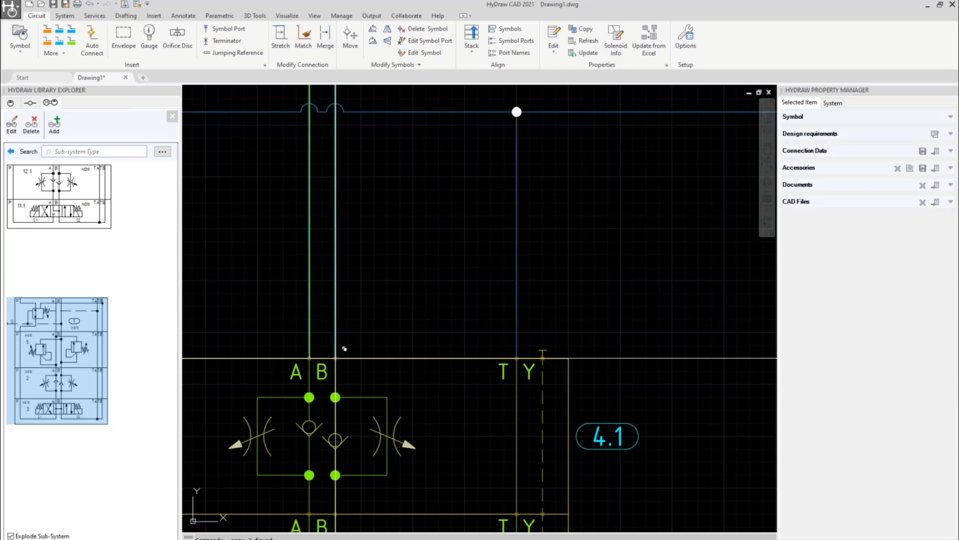
scroll(453, 335, down, 3)
middle_drag(595, 345, 358, 329)
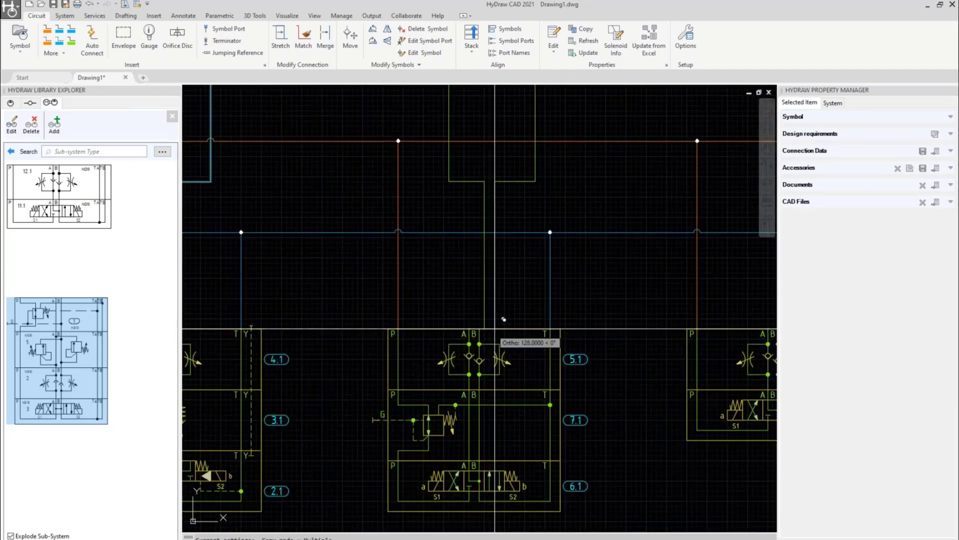
Place further copies of the working line pair on the A and B ports of the third, fourth and rightmost stacks.
middle_drag(769, 319, 532, 320)
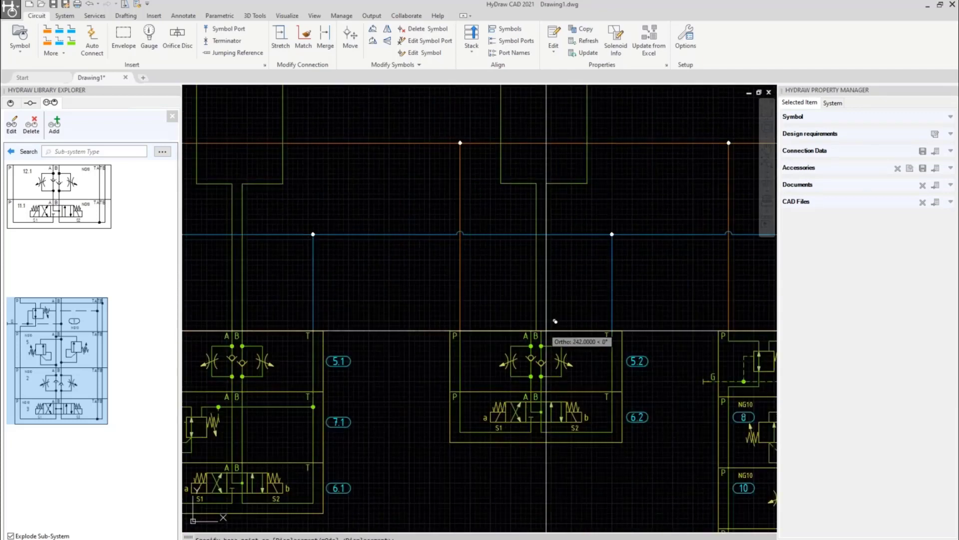
click(555, 321)
middle_drag(754, 306, 472, 307)
click(529, 330)
middle_drag(639, 299, 356, 308)
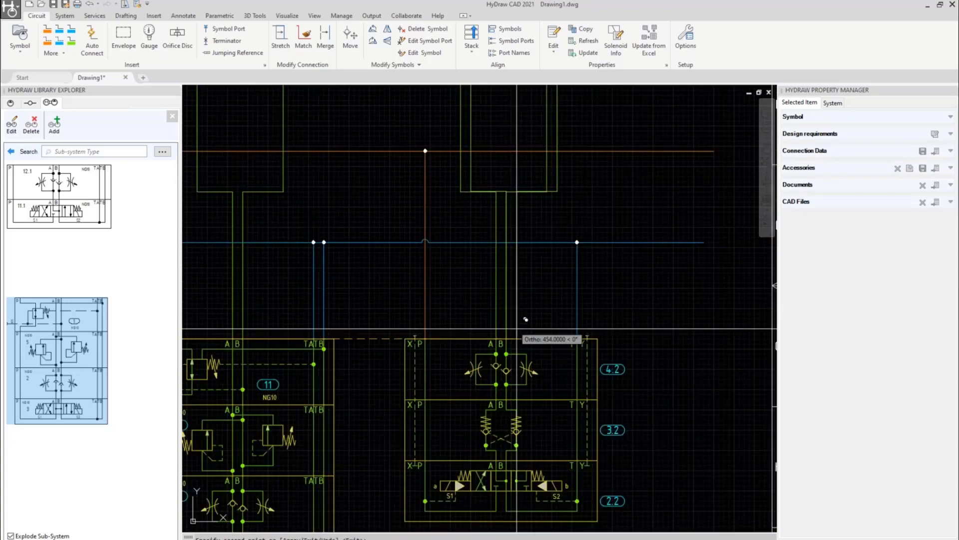
scroll(517, 329, down, 4)
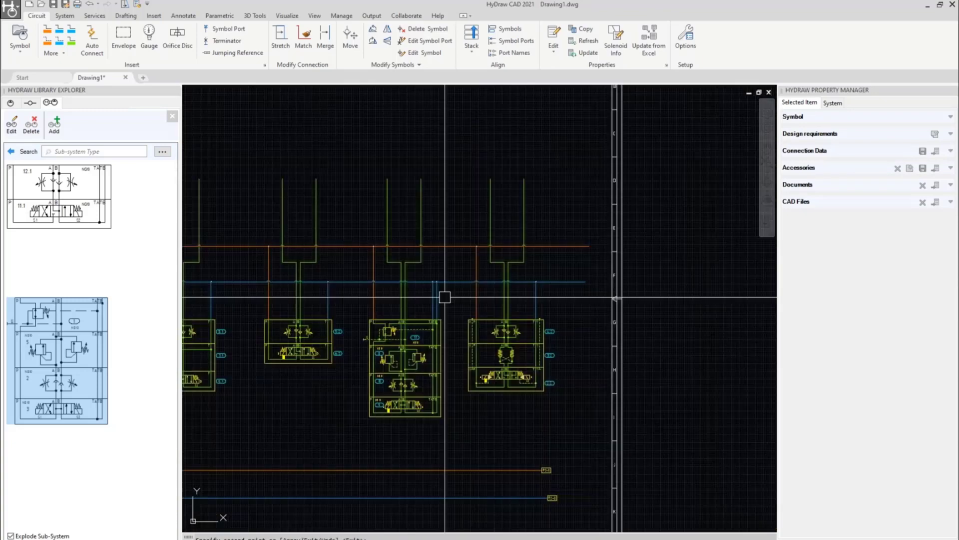
scroll(381, 247, down, 3)
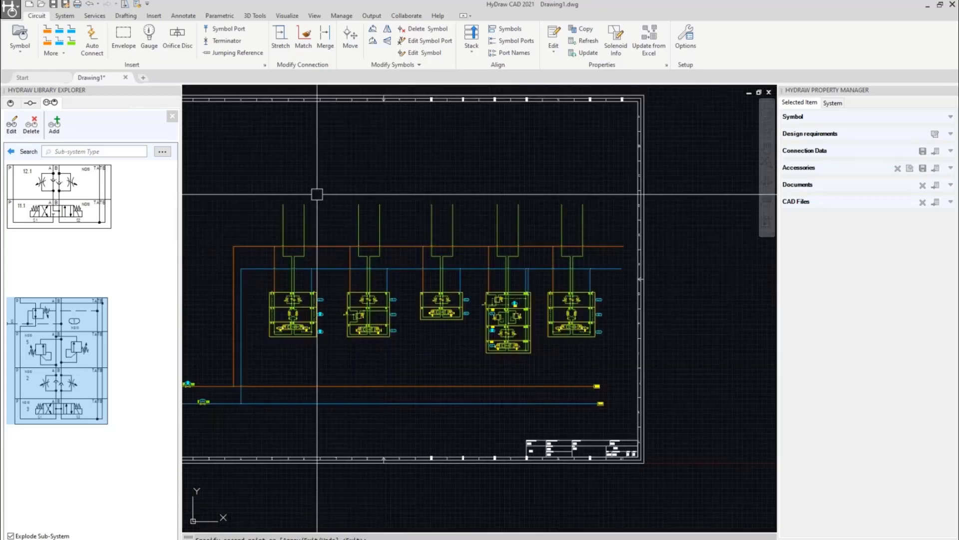
middle_drag(317, 194, 397, 187)
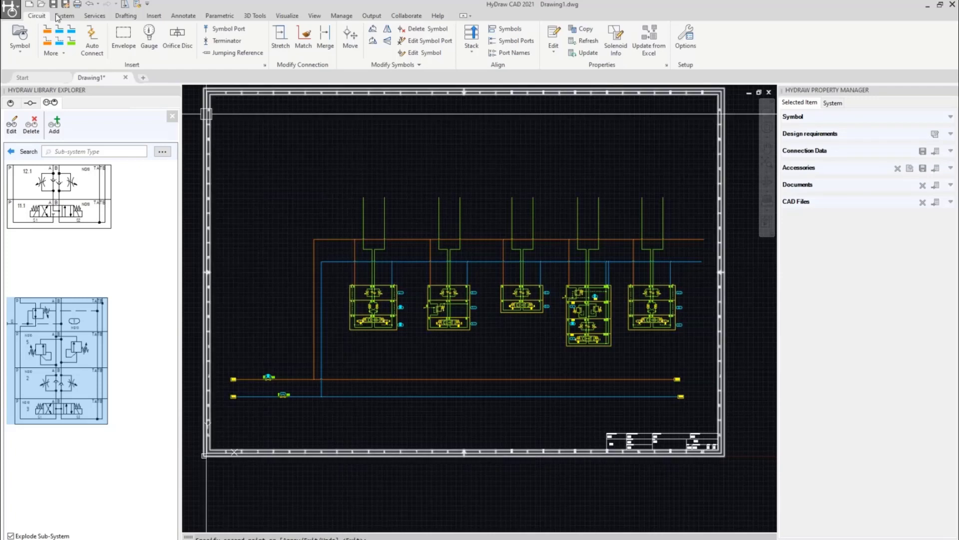
Save the drawing as ValveStand in the Webinars\May\HyDraw CAD folder.
key(ctrl+s)
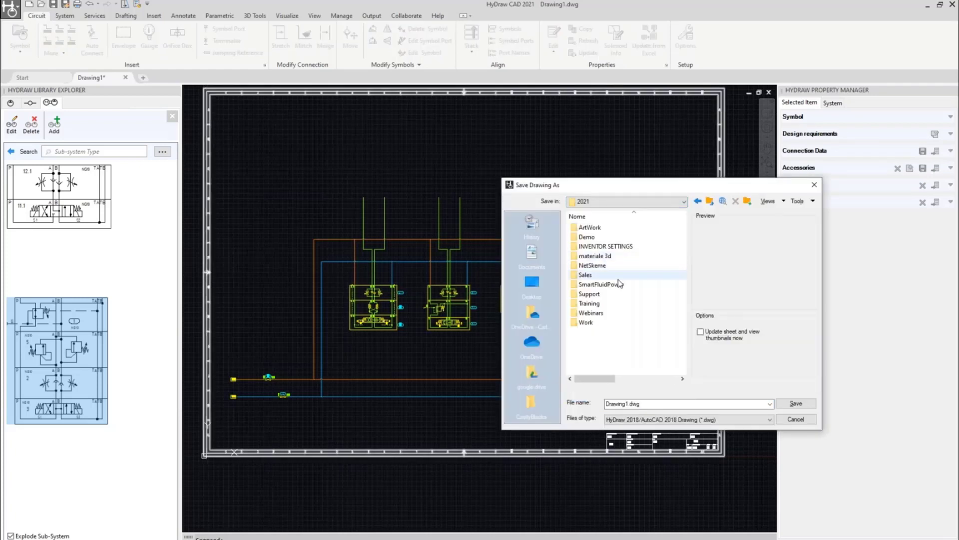
double_click(593, 310)
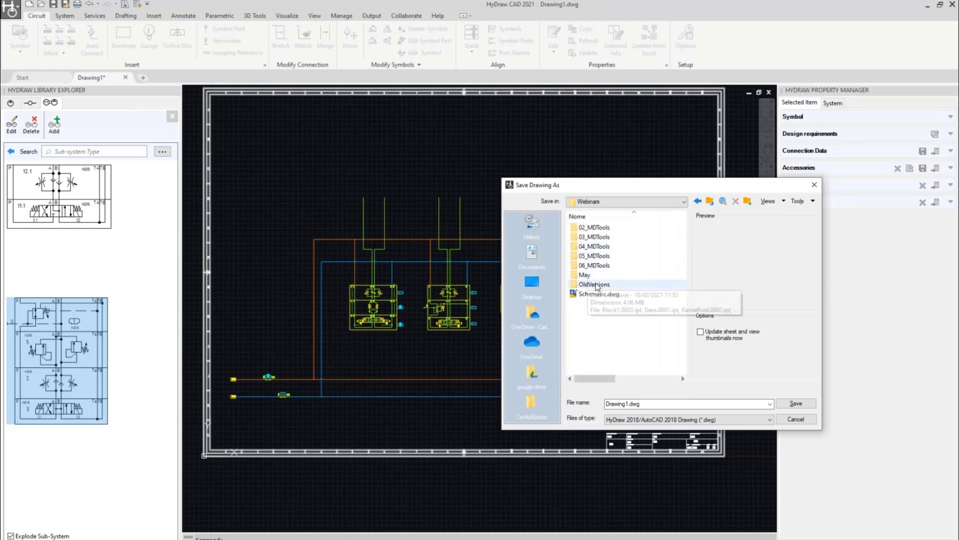
double_click(585, 275)
double_click(600, 232)
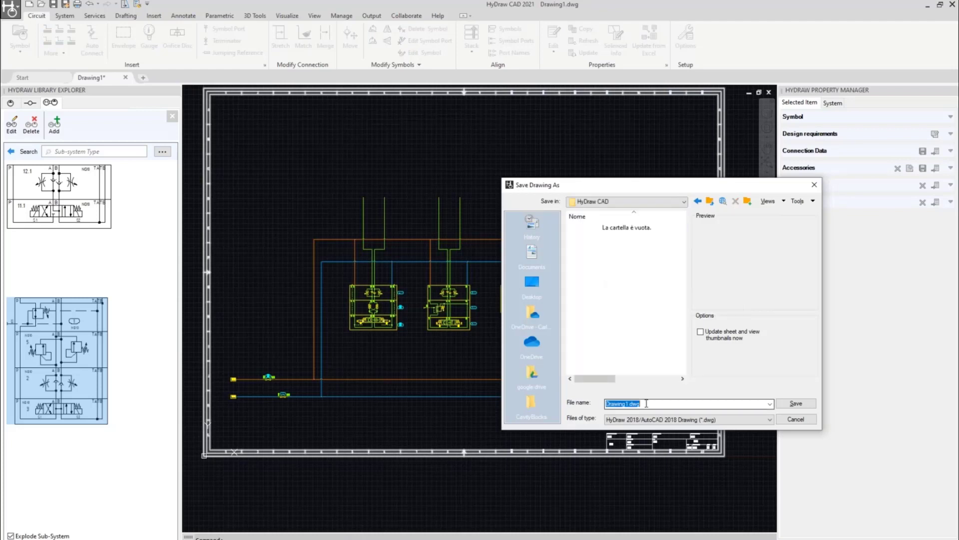
text(V)
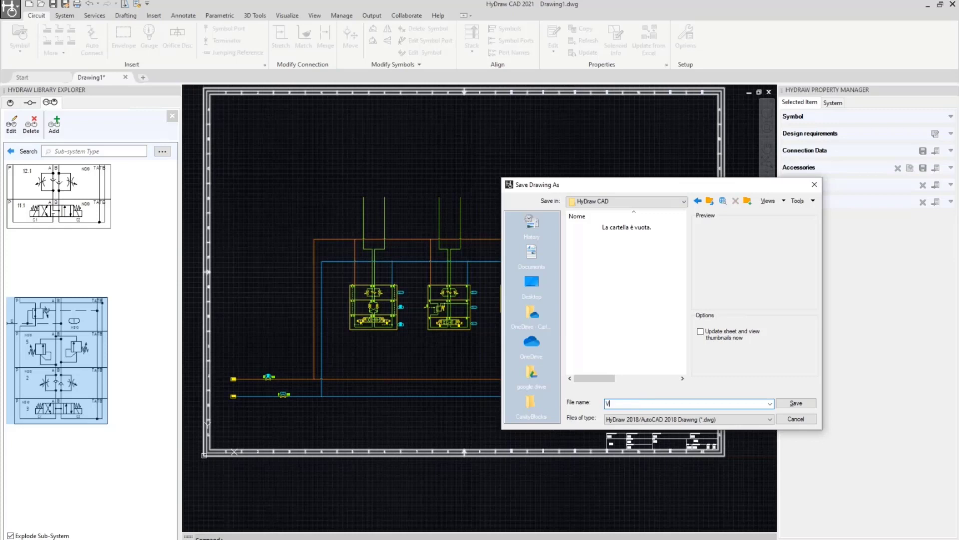
text(alveStack)
key(Return)
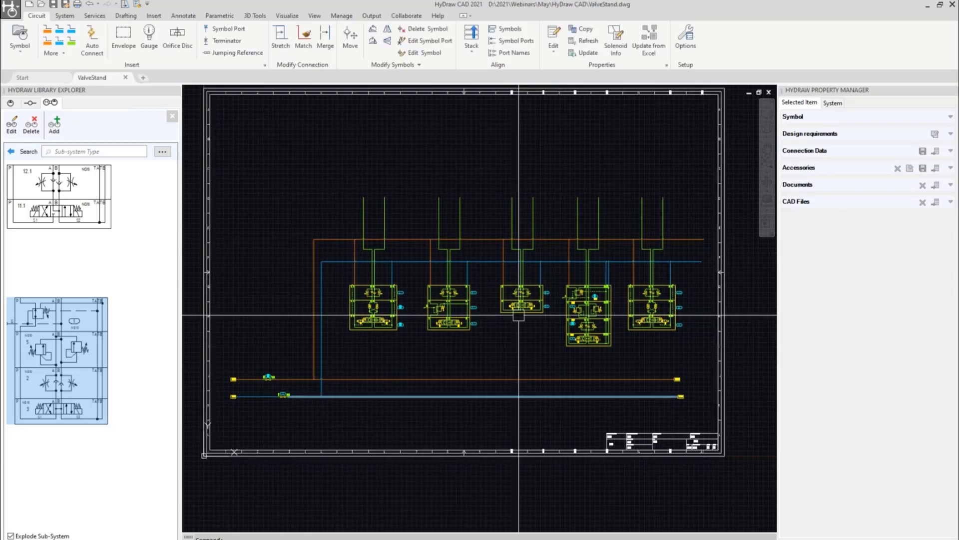
Draw a Manifold envelope around all five valve stacks, crossing the mains and the upper ends of the working lines.
click(121, 34)
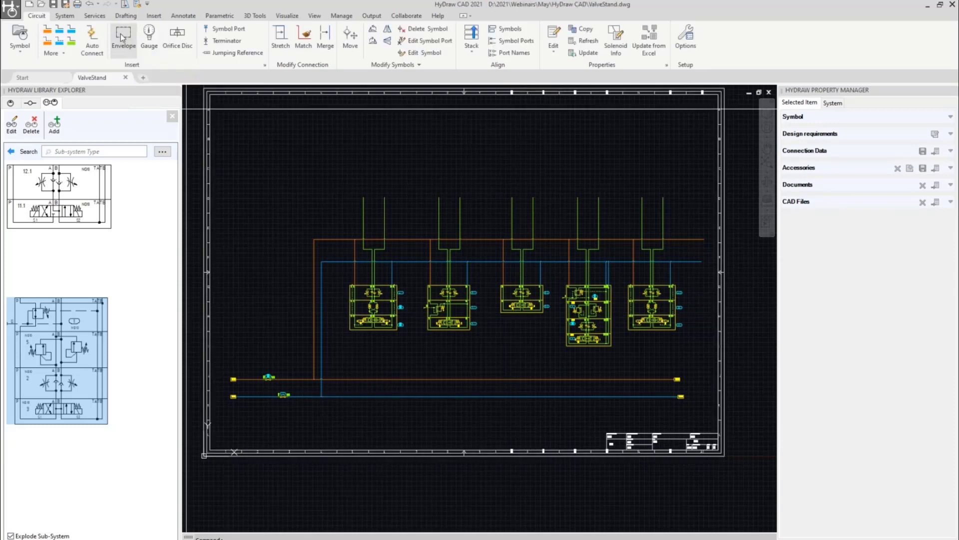
click(338, 217)
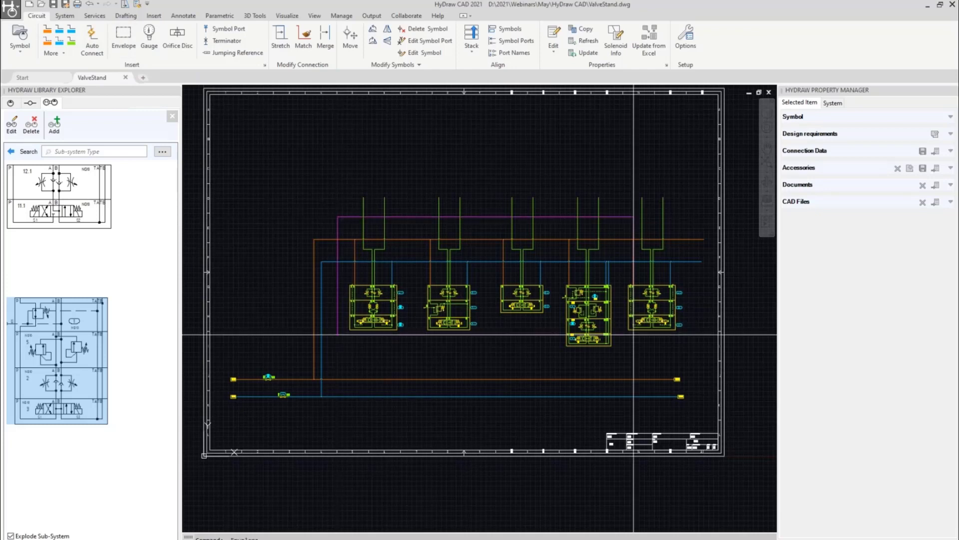
click(692, 350)
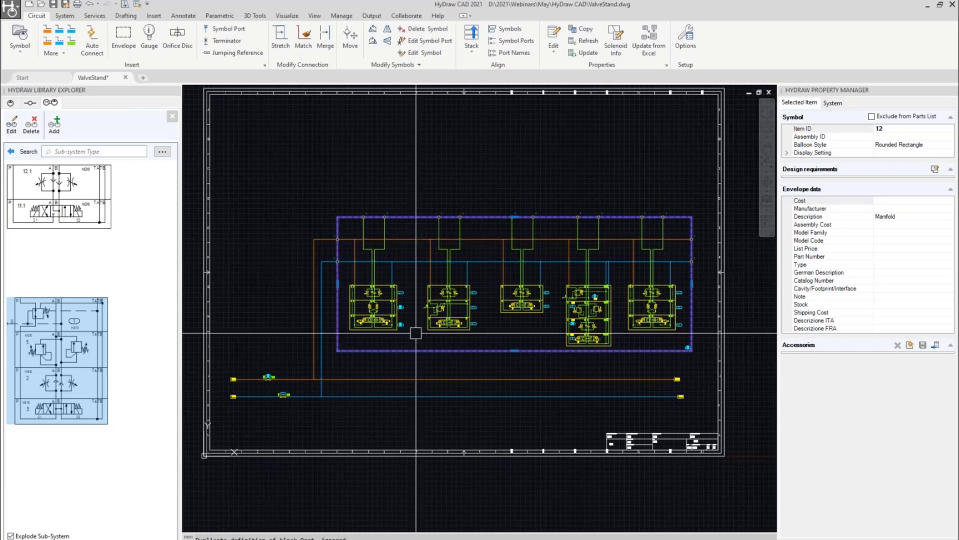
Stretch the envelope's lower edge up to the top edges of the valve stacks.
scroll(508, 327, up, 4)
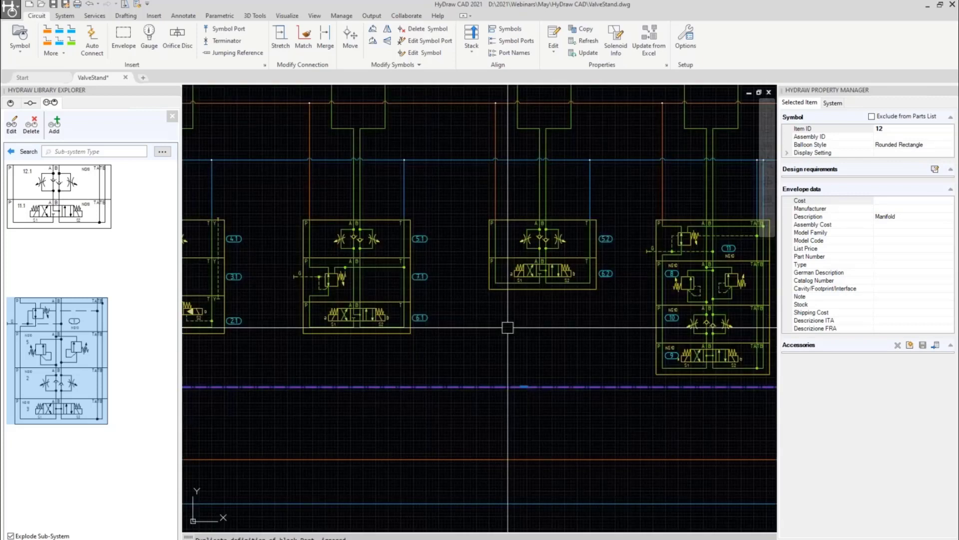
click(524, 387)
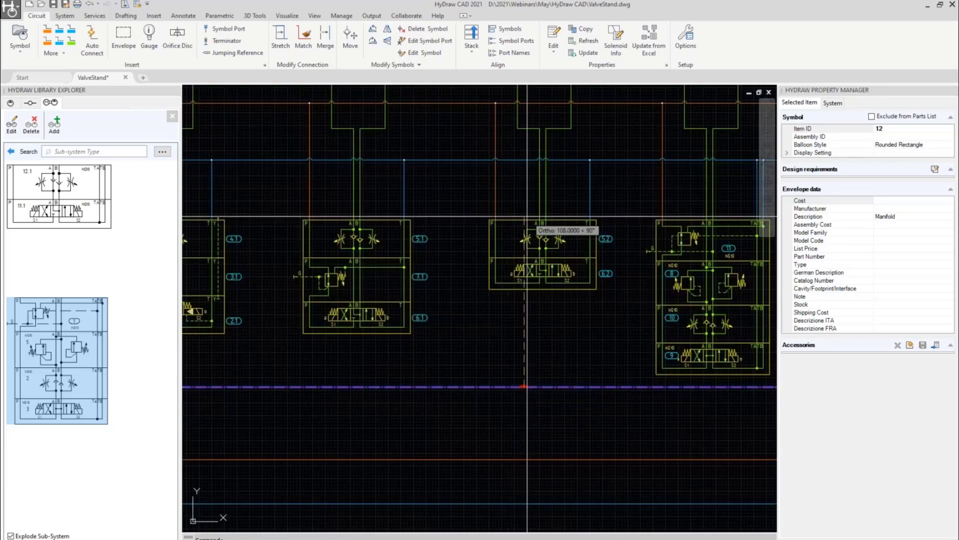
scroll(523, 224, up, 4)
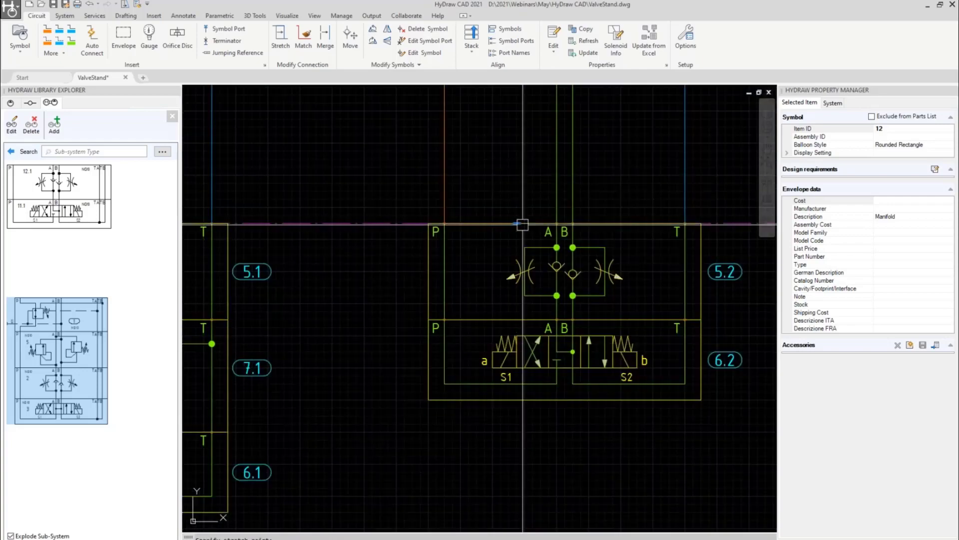
scroll(487, 290, down, 6)
key(Escape)
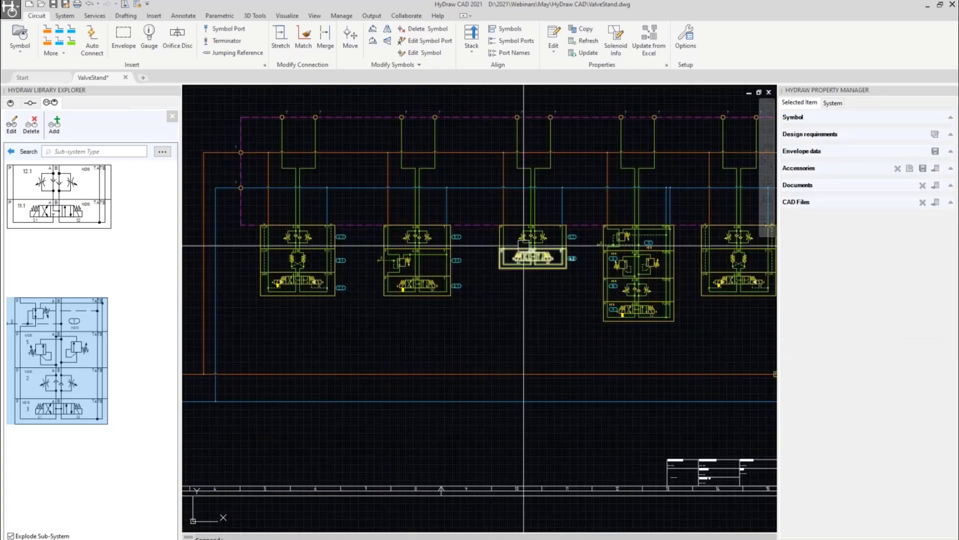
Move the envelope's item balloon from below the rightmost stack to just inside the envelope's upper-left corner.
middle_drag(524, 245, 401, 261)
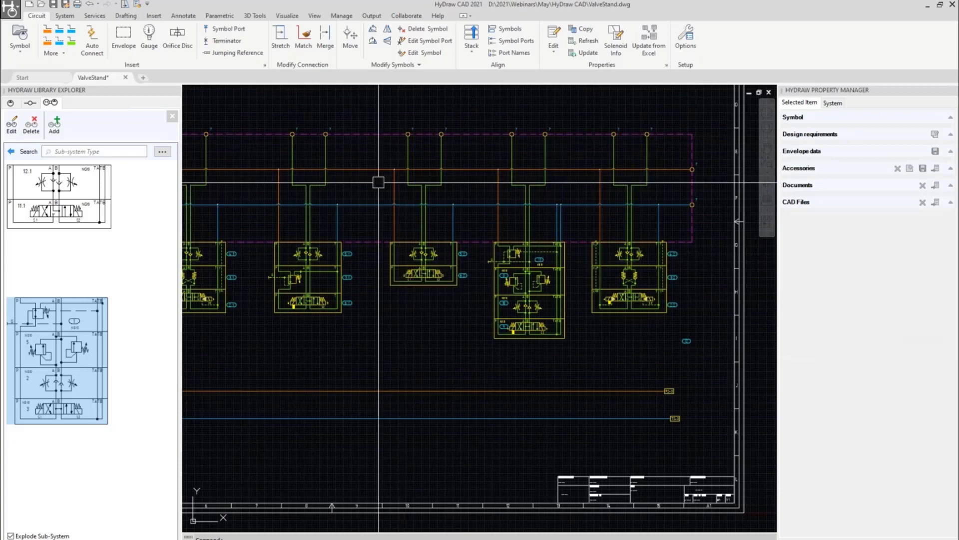
middle_drag(200, 151, 296, 149)
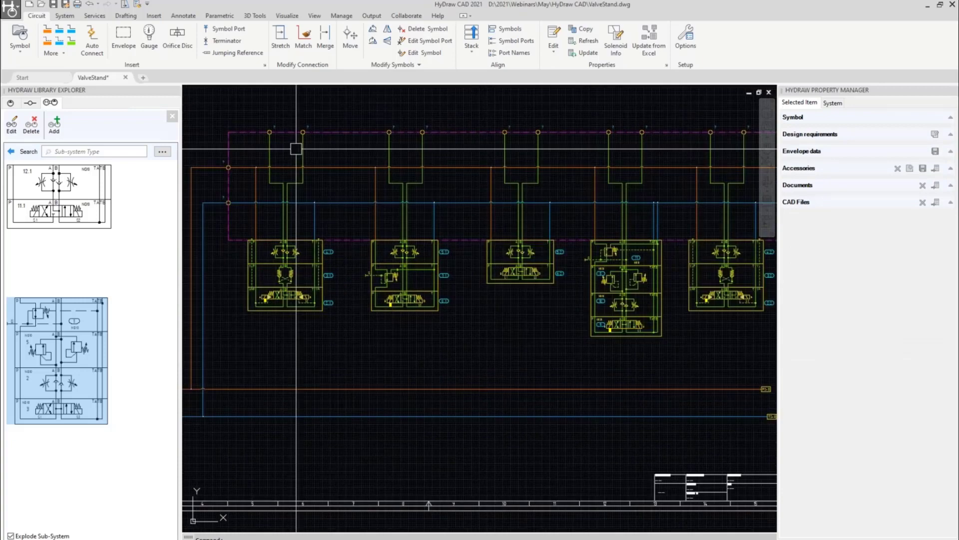
scroll(605, 389, up, 8)
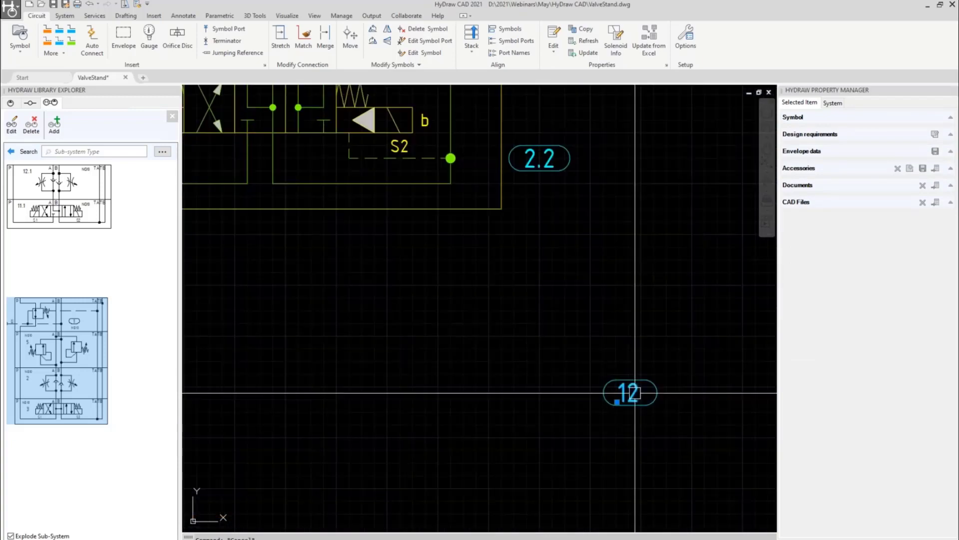
scroll(604, 386, down, 4)
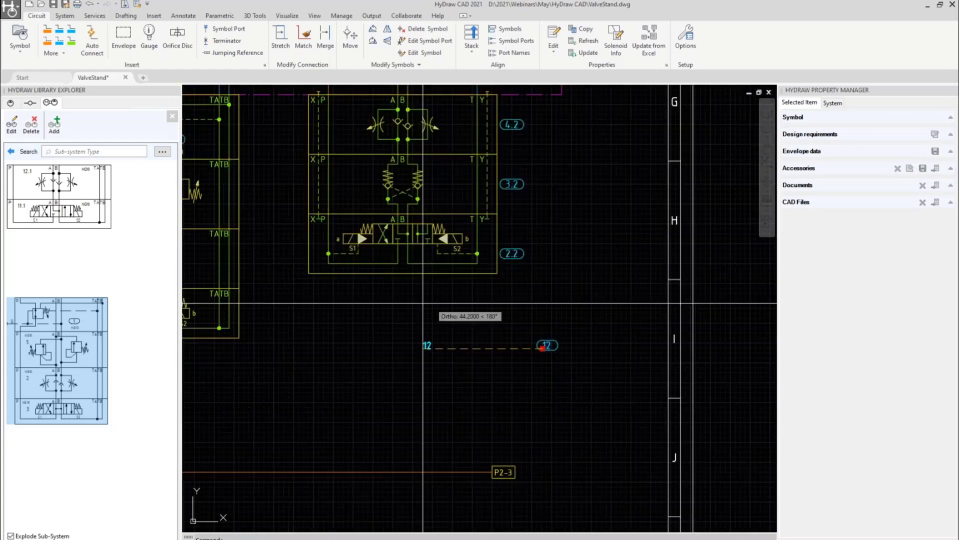
scroll(424, 303, down, 3)
scroll(485, 176, up, 6)
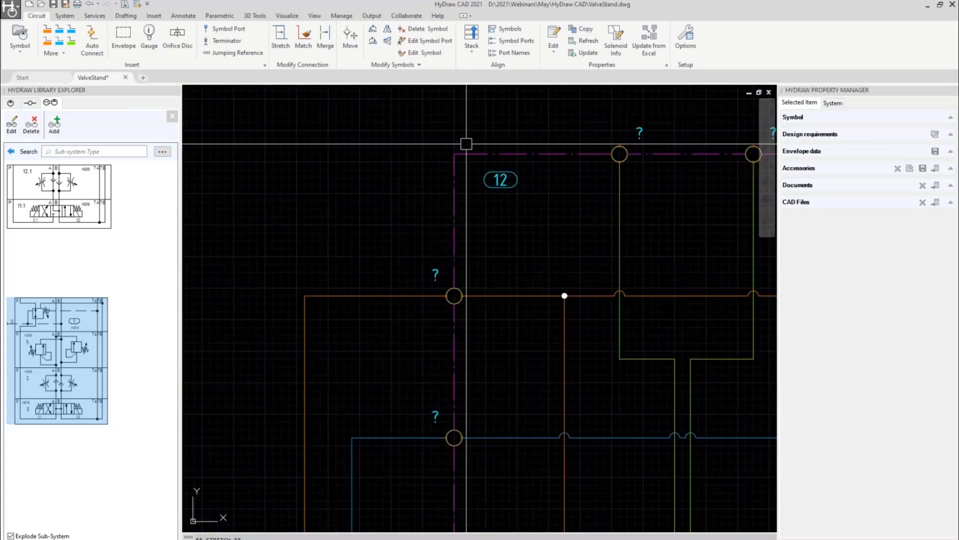
Set the manifold envelope's balloon style to Hexagon.
click(485, 153)
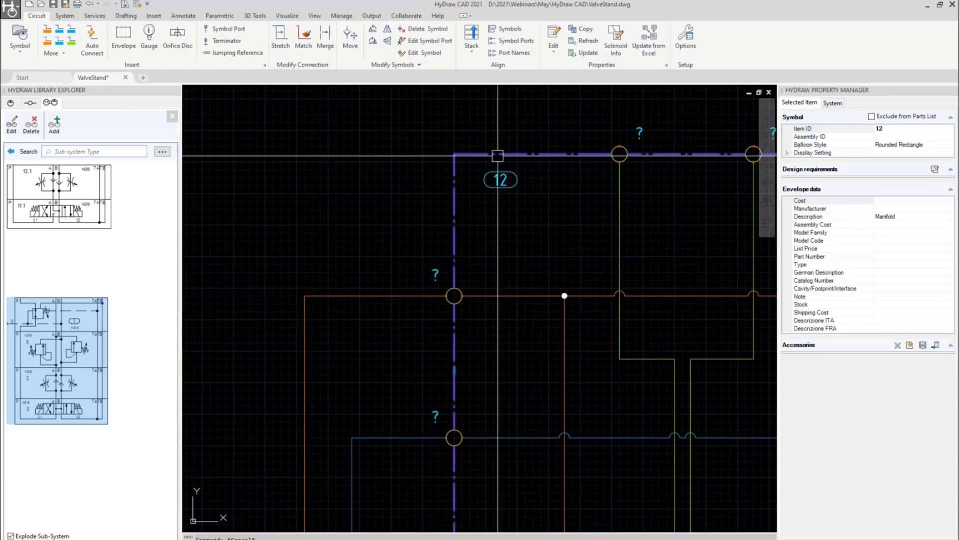
middle_drag(571, 202, 386, 209)
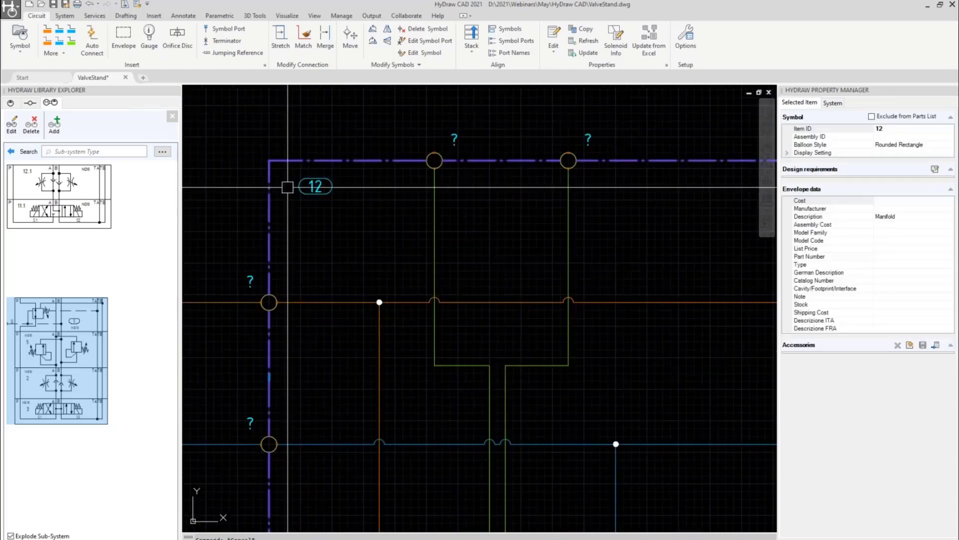
click(935, 145)
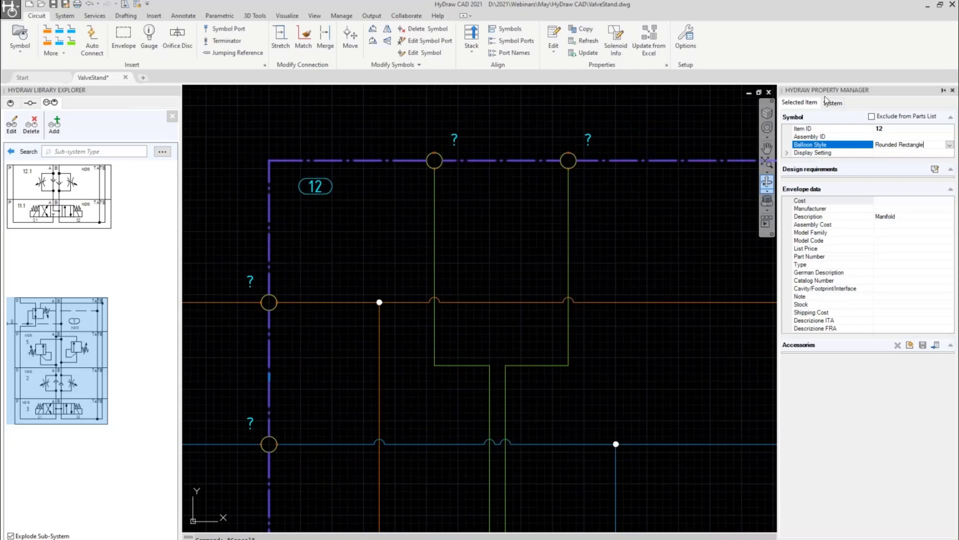
click(949, 146)
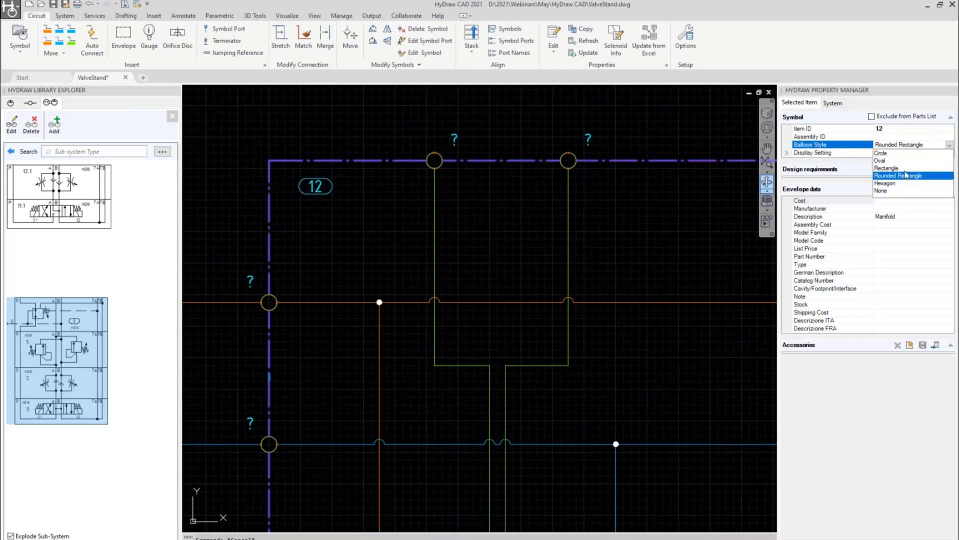
click(892, 188)
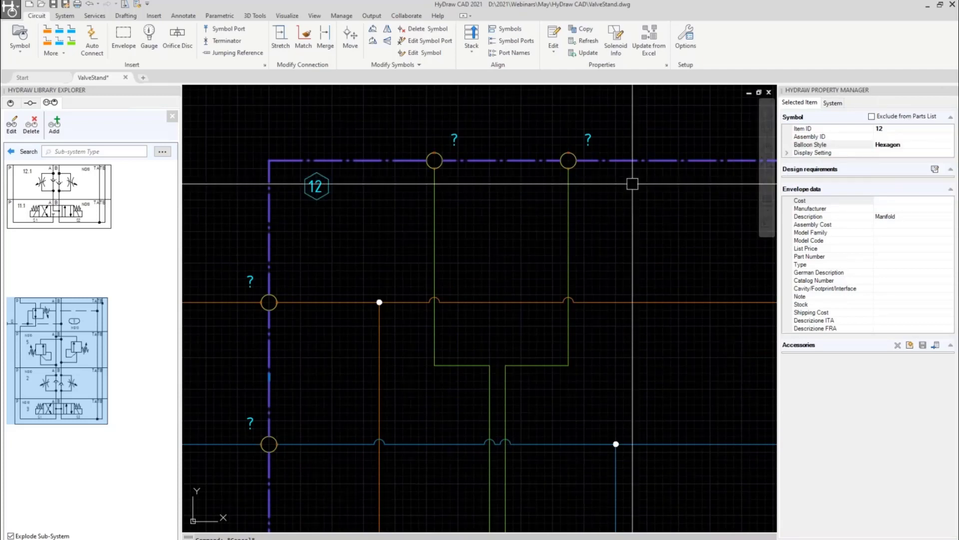
scroll(332, 214, down, 4)
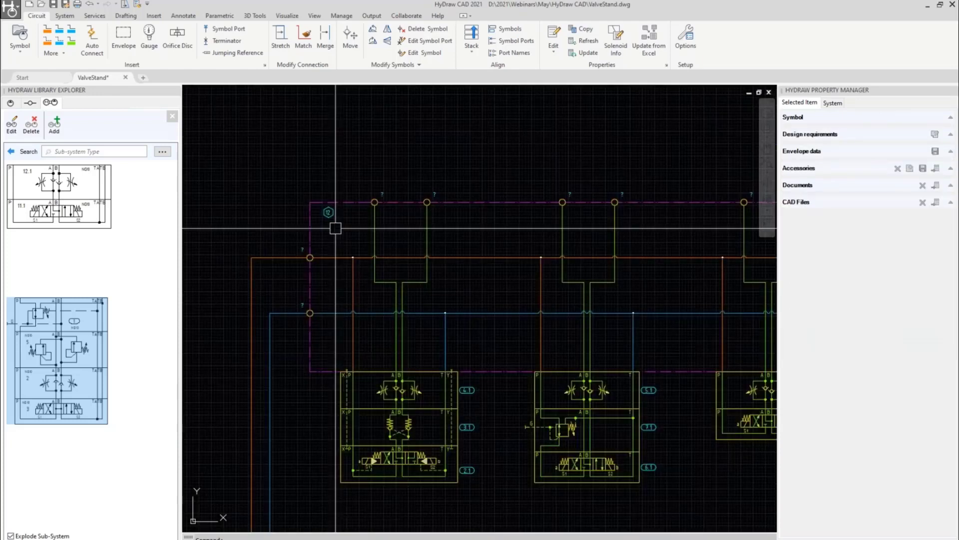
scroll(330, 207, up, 2)
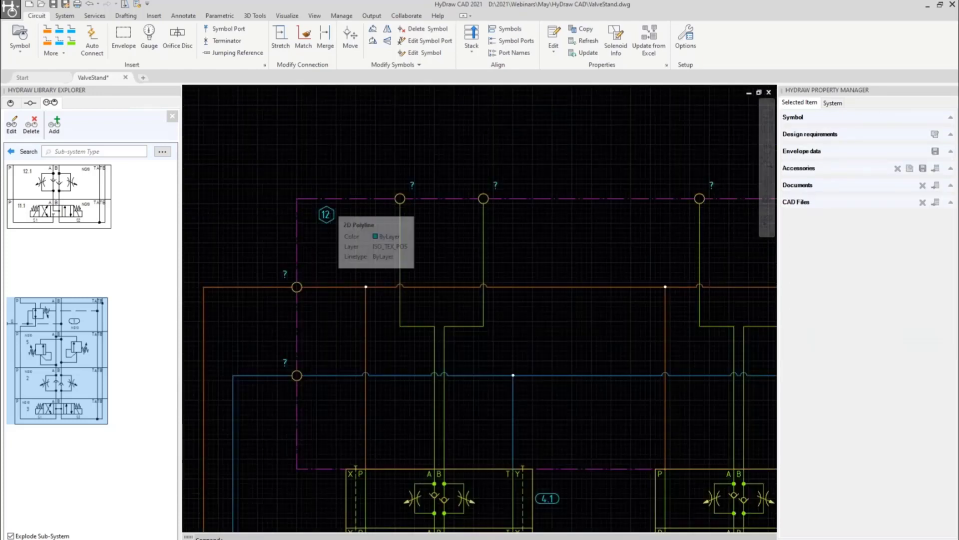
Increase the text height of the manifold envelope's item balloon to 5, with child items included.
scroll(330, 207, down, 2)
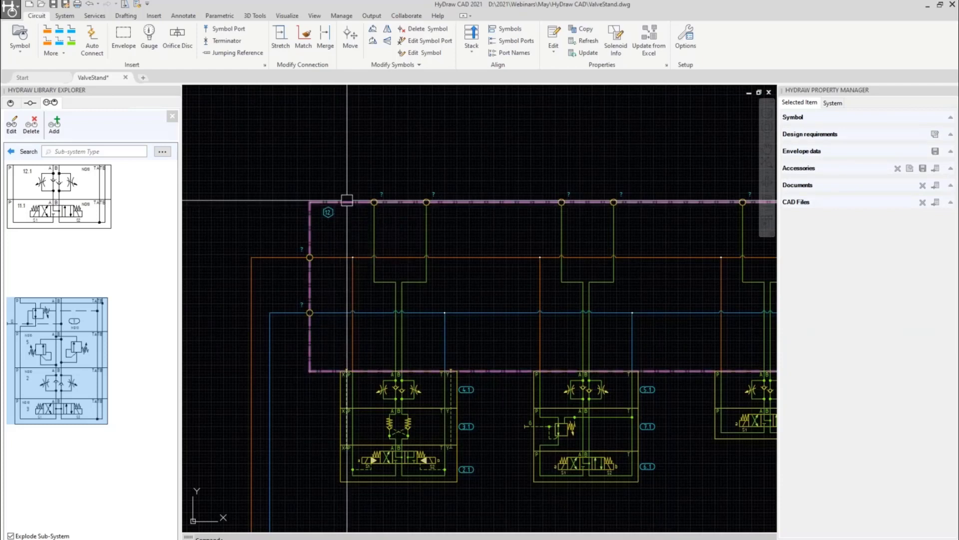
scroll(347, 200, up, 2)
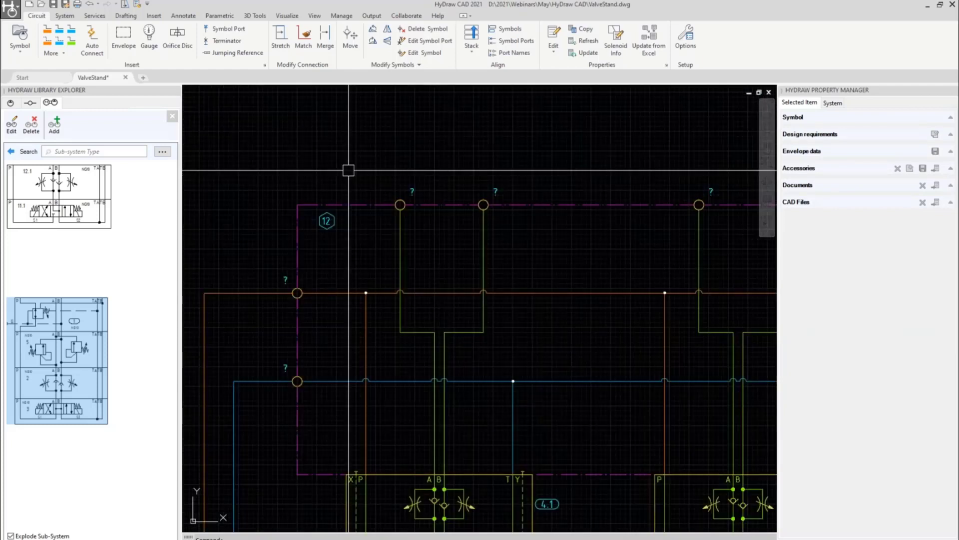
click(65, 19)
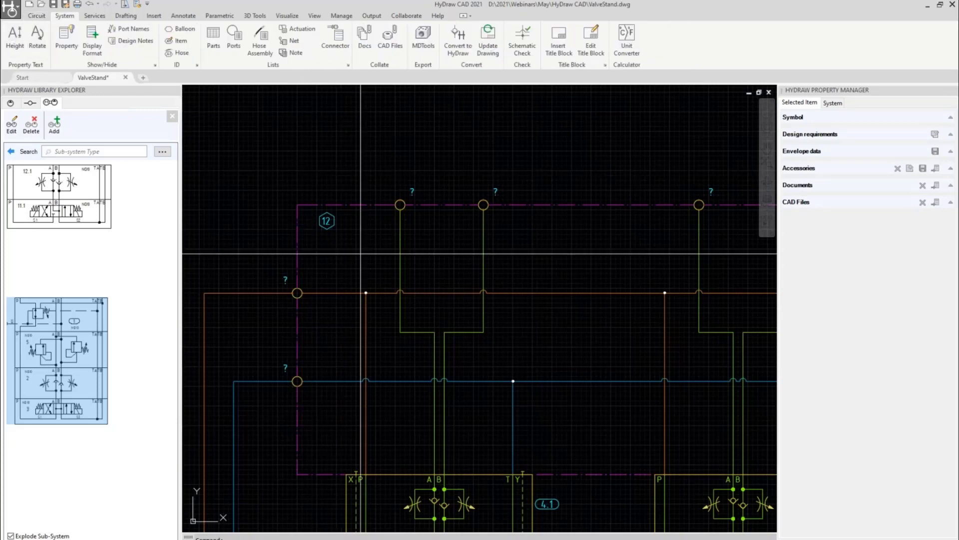
click(274, 188)
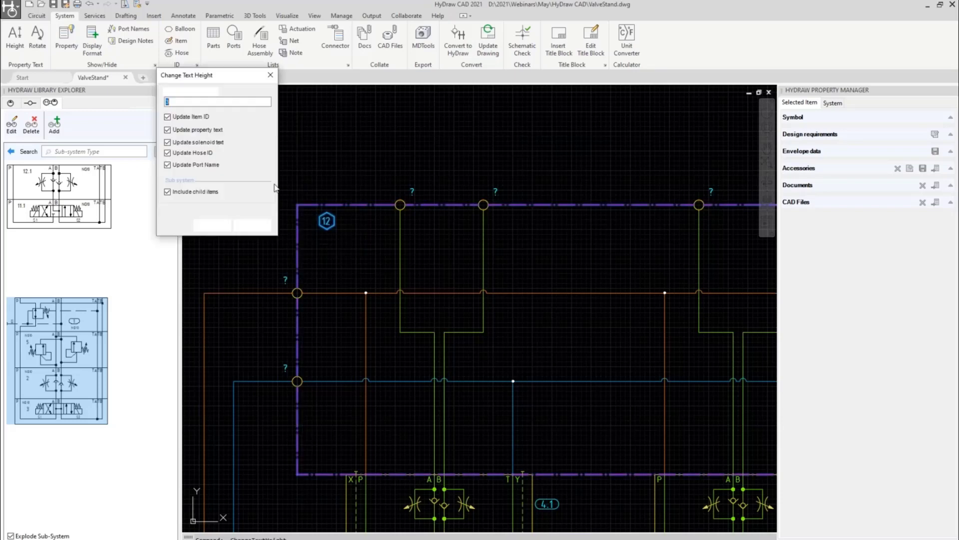
click(215, 225)
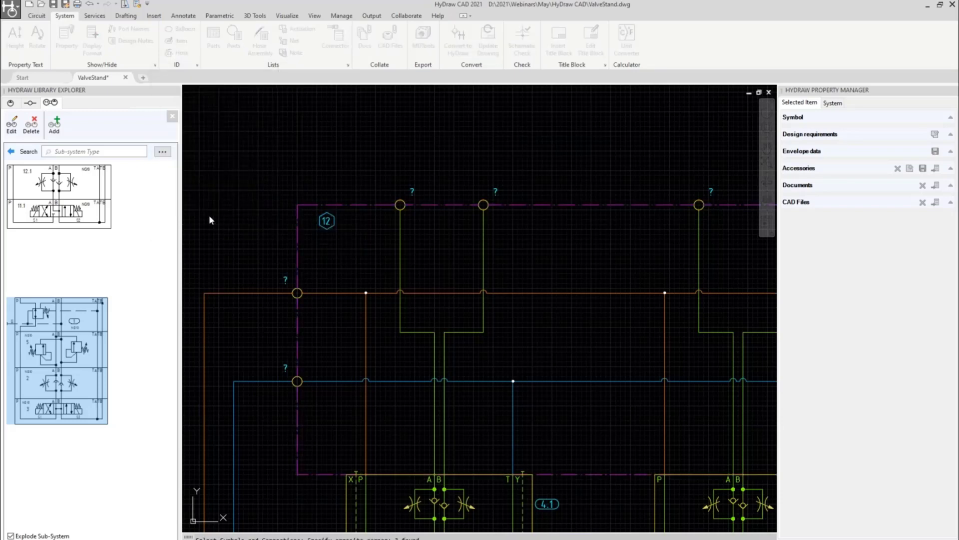
Move the enlarged item balloon slightly down and left, clear of the envelope's top edge.
scroll(327, 217, up, 4)
click(325, 221)
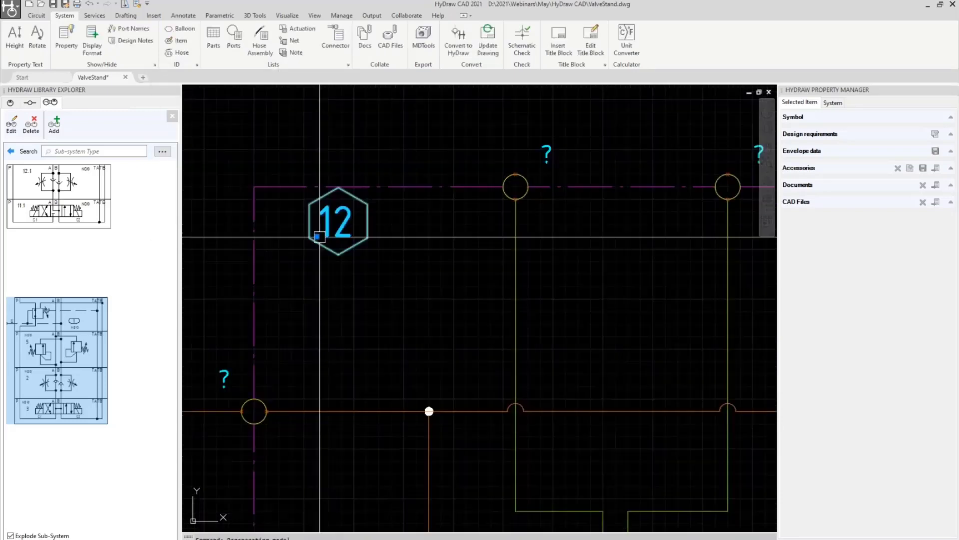
click(317, 236)
click(300, 270)
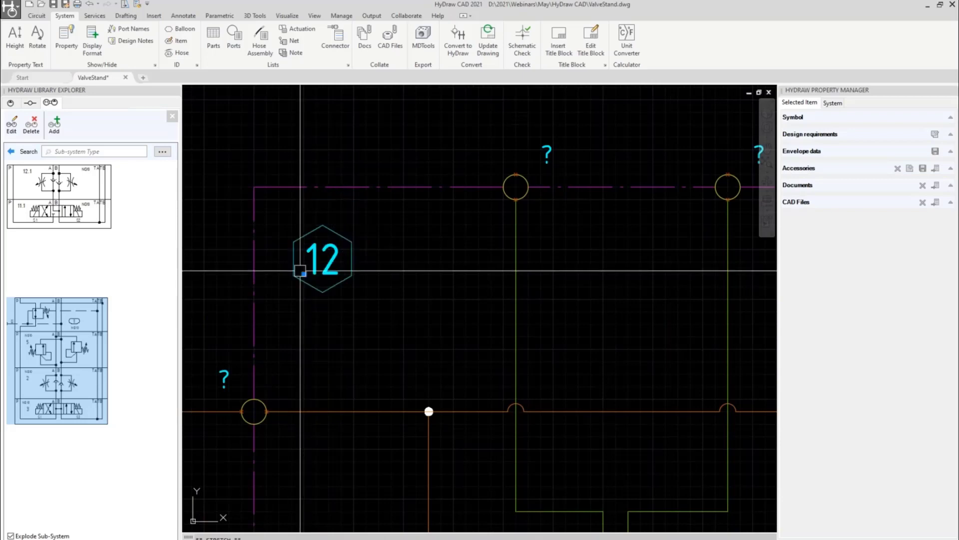
Set the flow requirement of the pressure main's port on the envelope's left edge to 250 l/min.
scroll(315, 236, down, 4)
scroll(394, 323, down, 4)
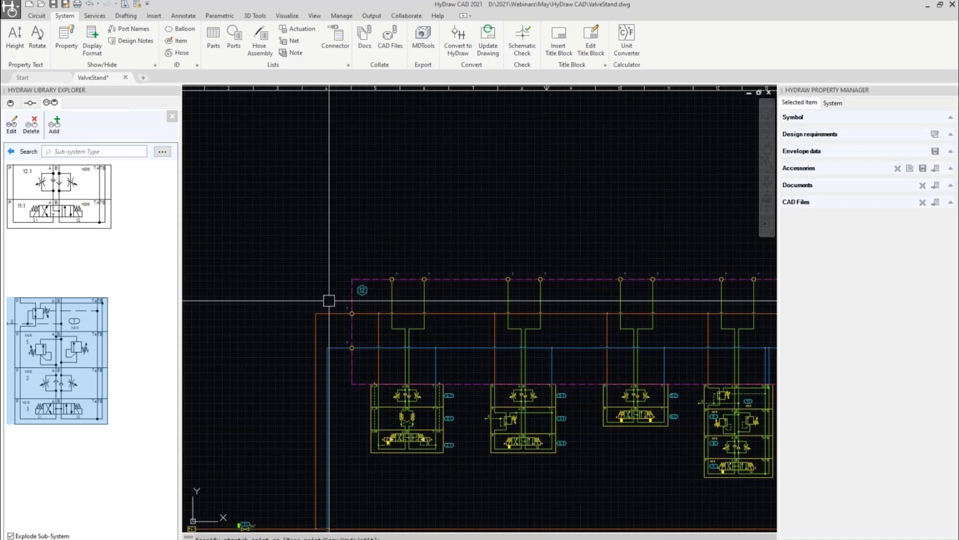
scroll(329, 301, up, 4)
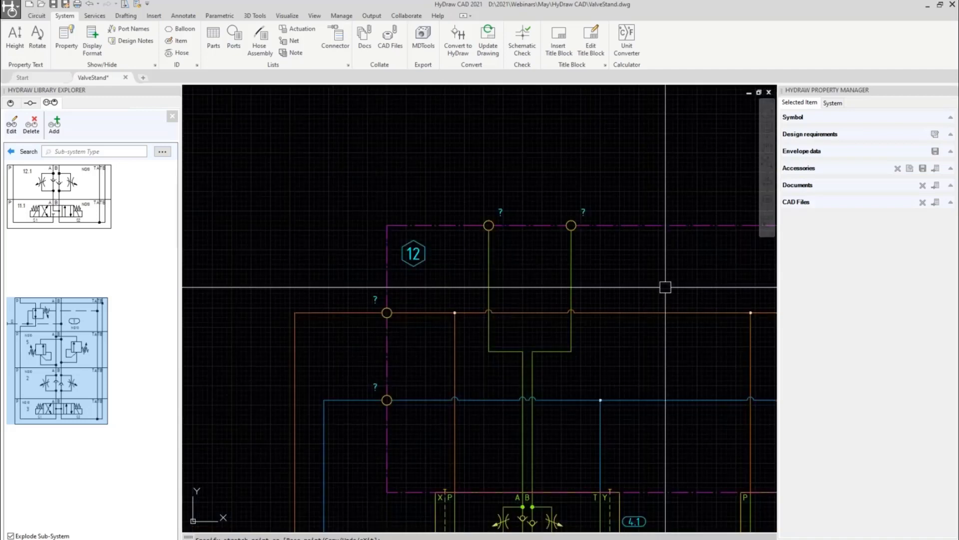
scroll(381, 307, up, 2)
scroll(360, 315, down, 1)
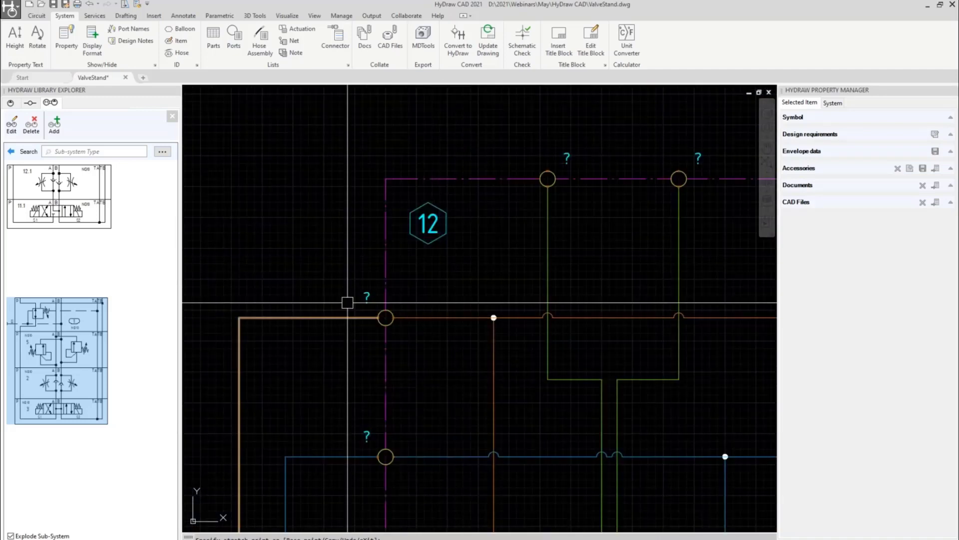
click(380, 314)
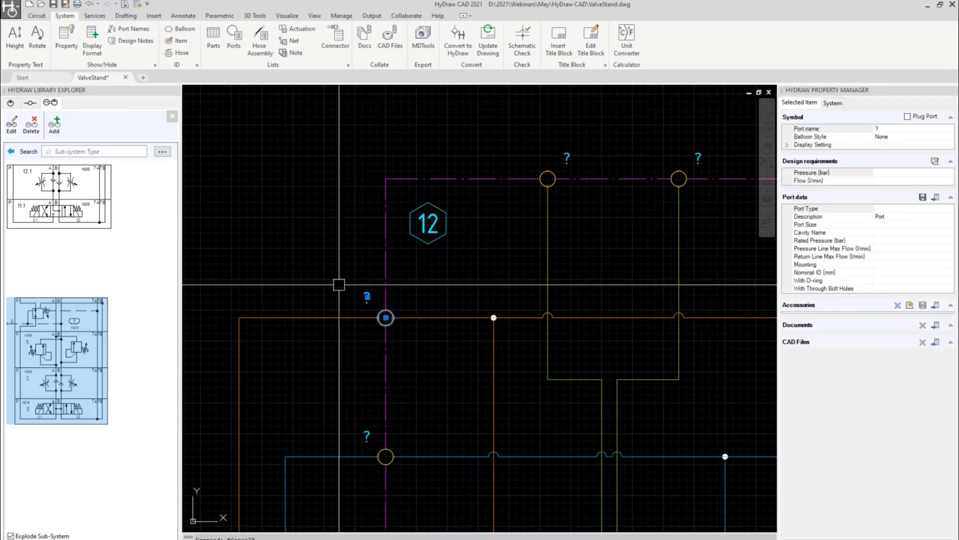
click(894, 180)
text(2)
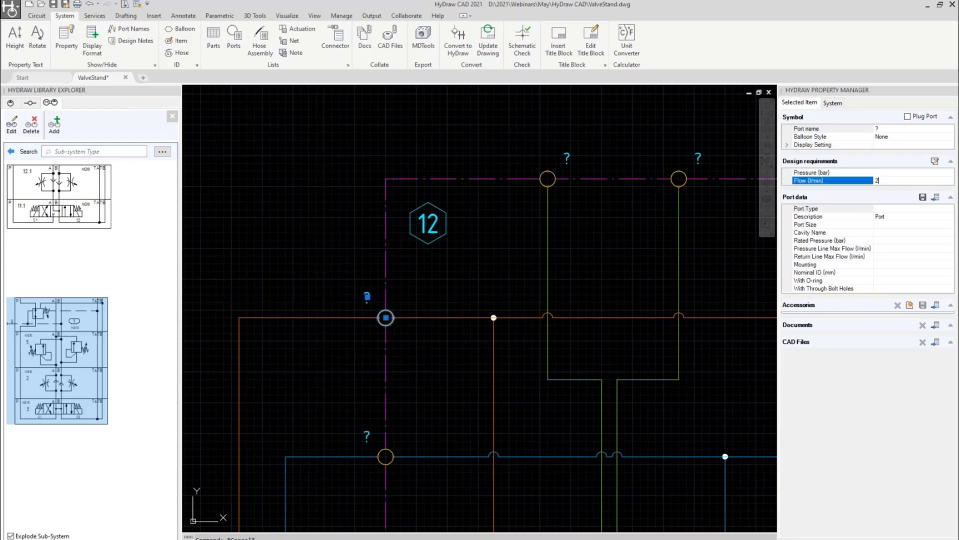
text(50)
key(Return)
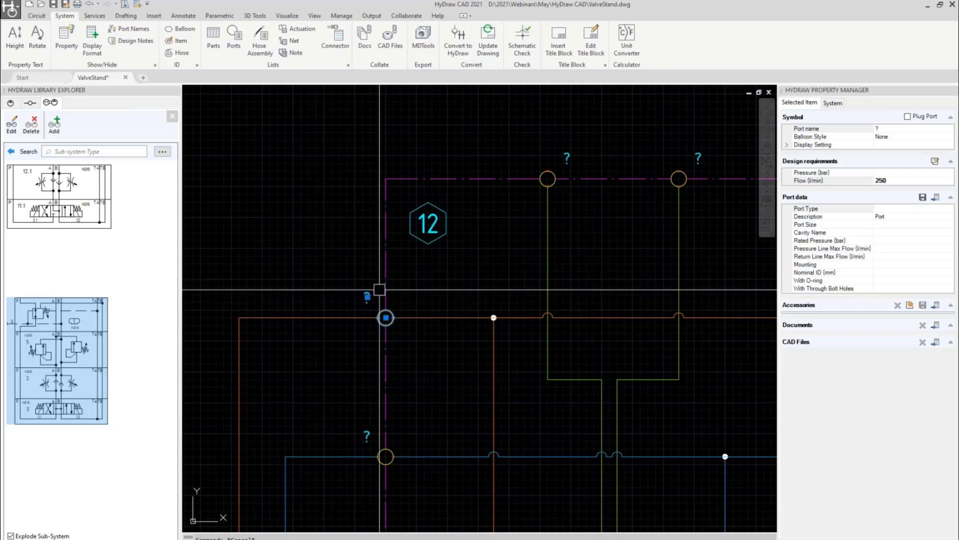
Configure this port from the library as a pressure line SAE Flange for 300 bar with port size 2" Code 62.
click(937, 198)
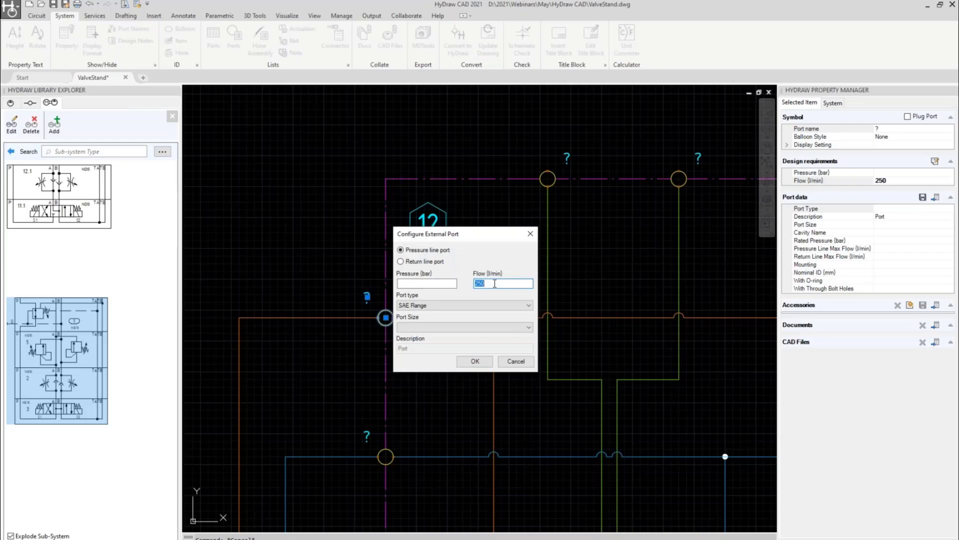
click(484, 305)
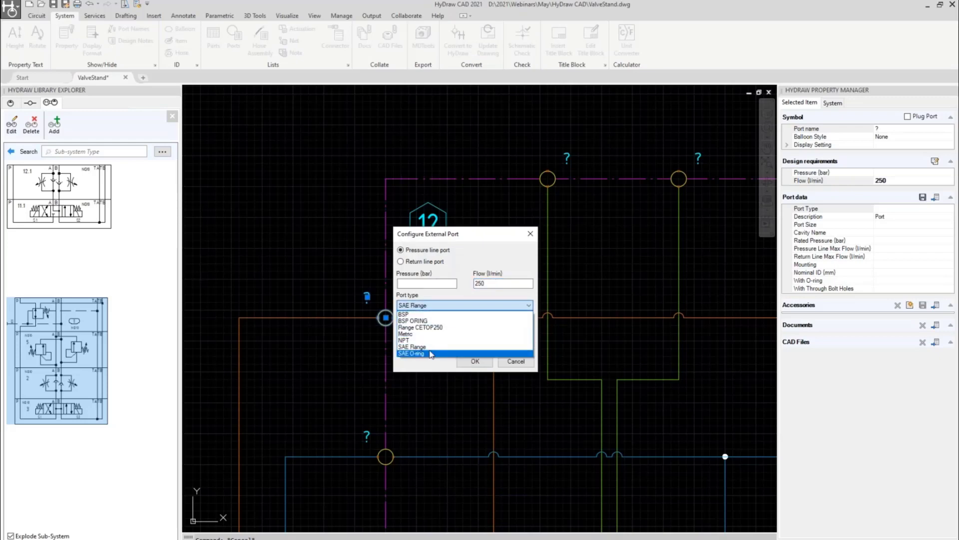
click(417, 346)
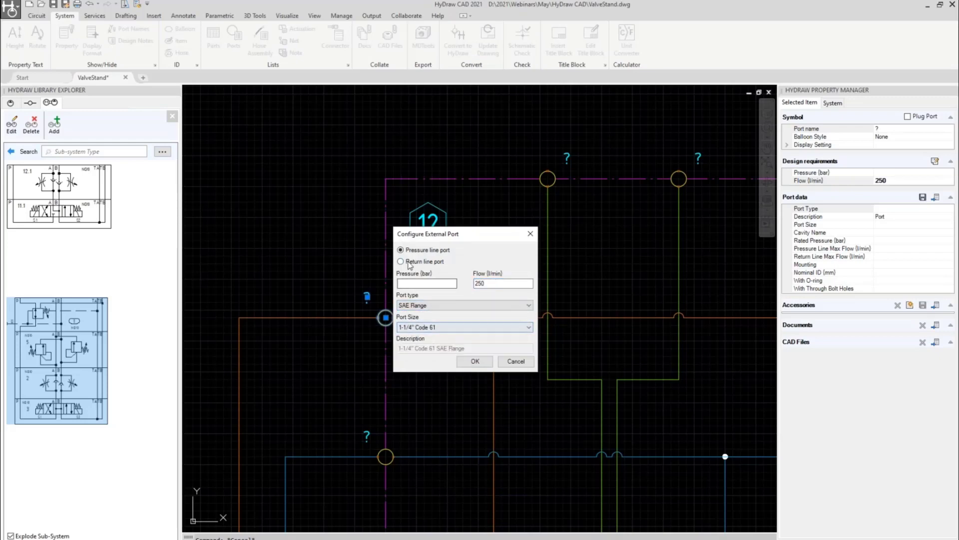
click(420, 284)
text(300)
key(Tab)
click(449, 328)
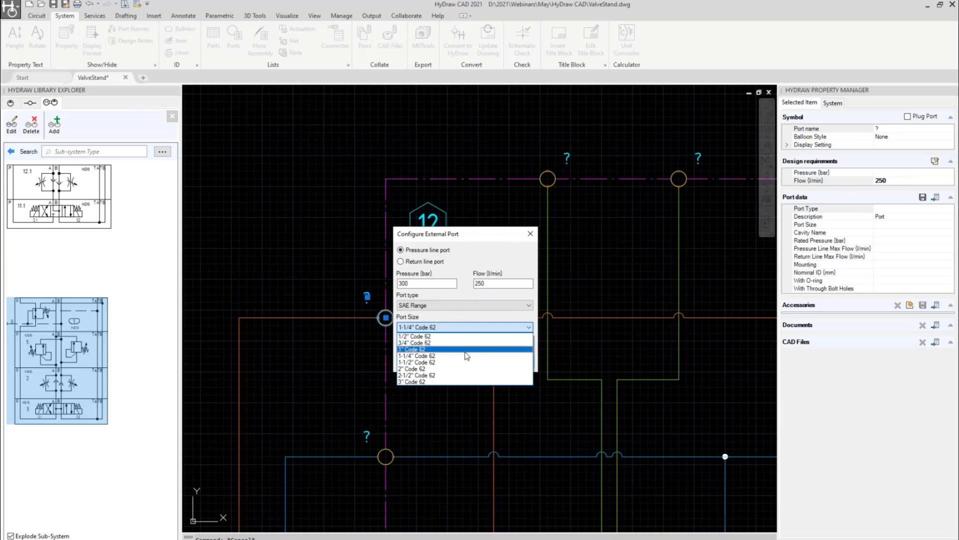
click(423, 368)
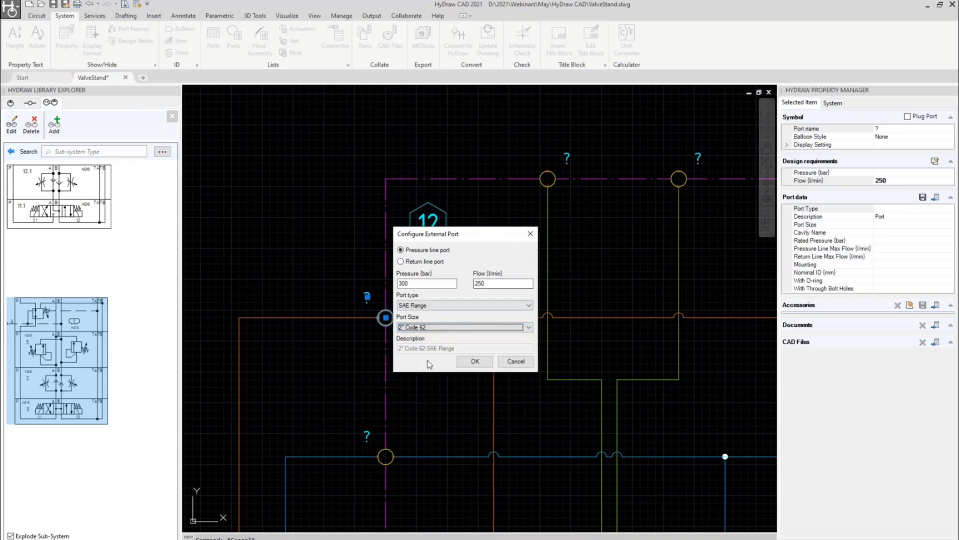
click(475, 361)
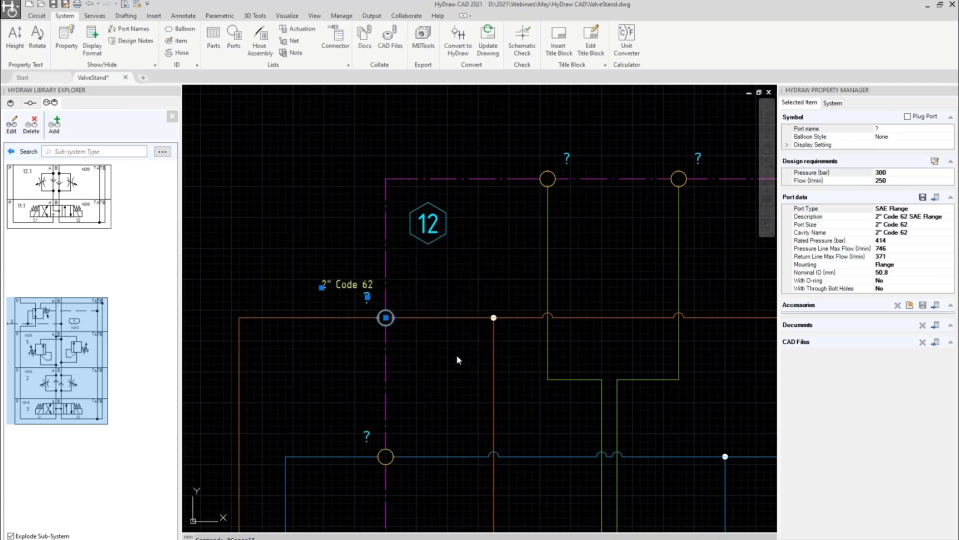
Name the left pressure port P1.
click(884, 129)
double_click(878, 129)
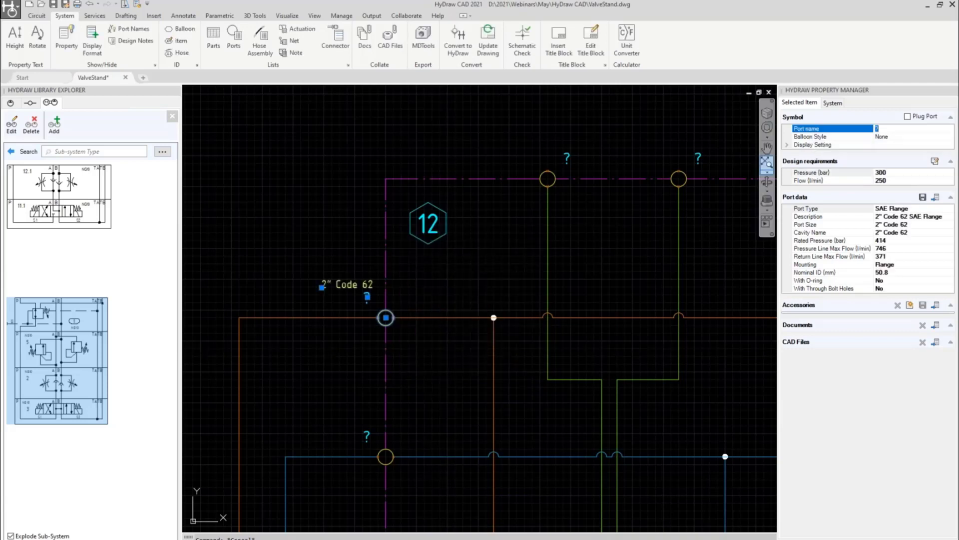
text(P1)
key(Return)
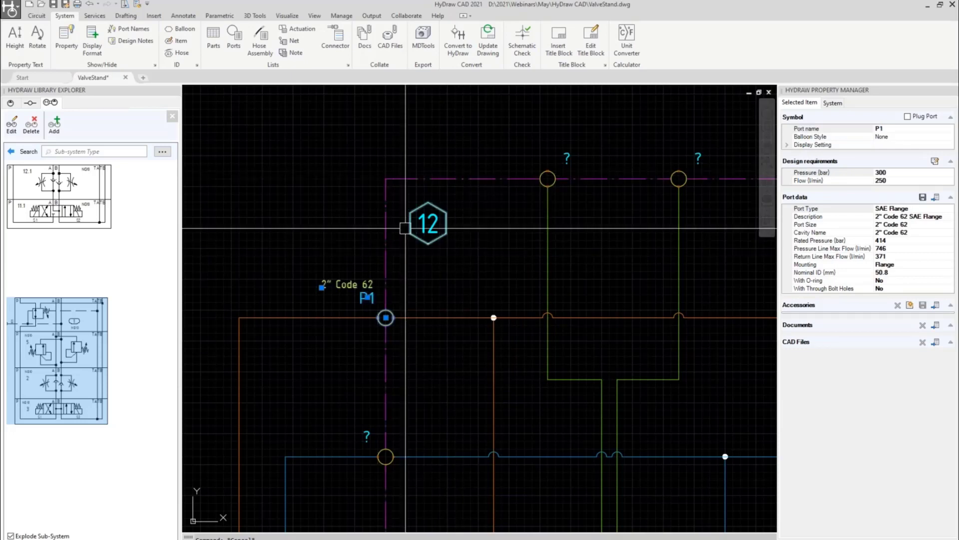
Copy the properties of port P1 to the pressure main's port on the envelope's right edge.
click(37, 16)
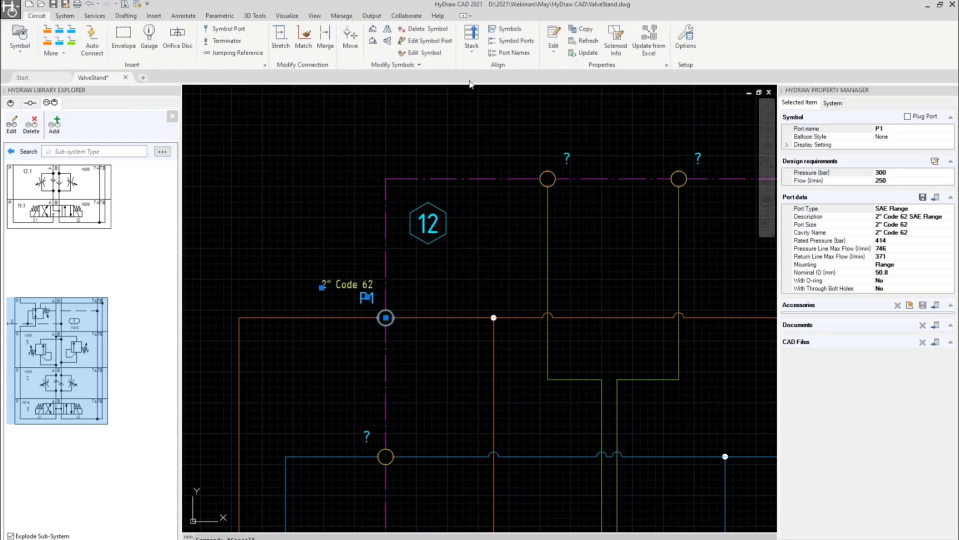
click(583, 30)
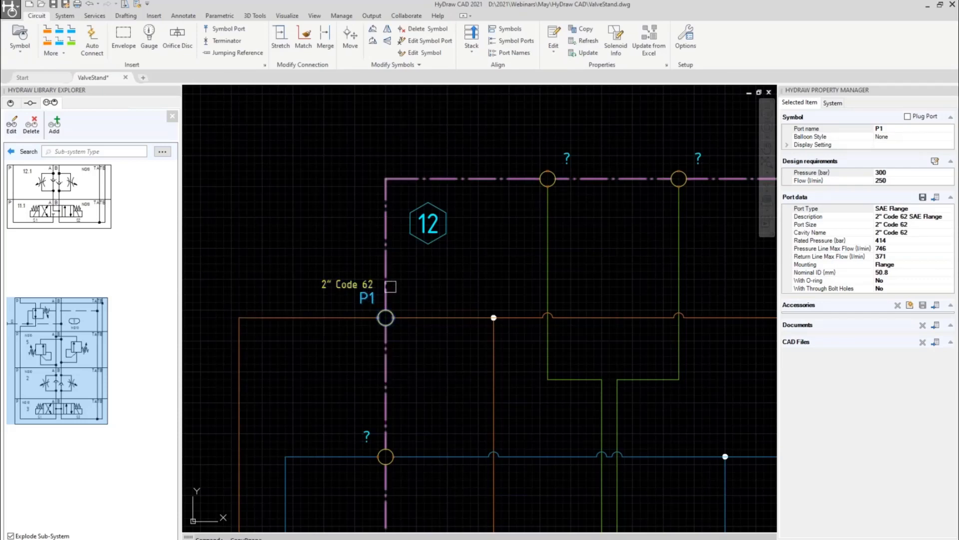
scroll(391, 287, down, 3)
scroll(415, 283, down, 5)
scroll(643, 265, up, 7)
click(570, 265)
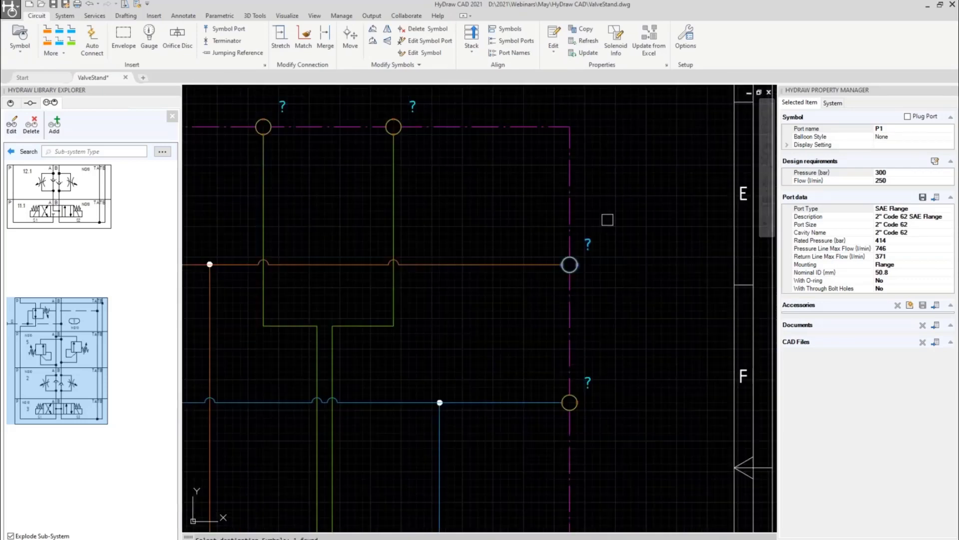
right_click(609, 219)
click(509, 268)
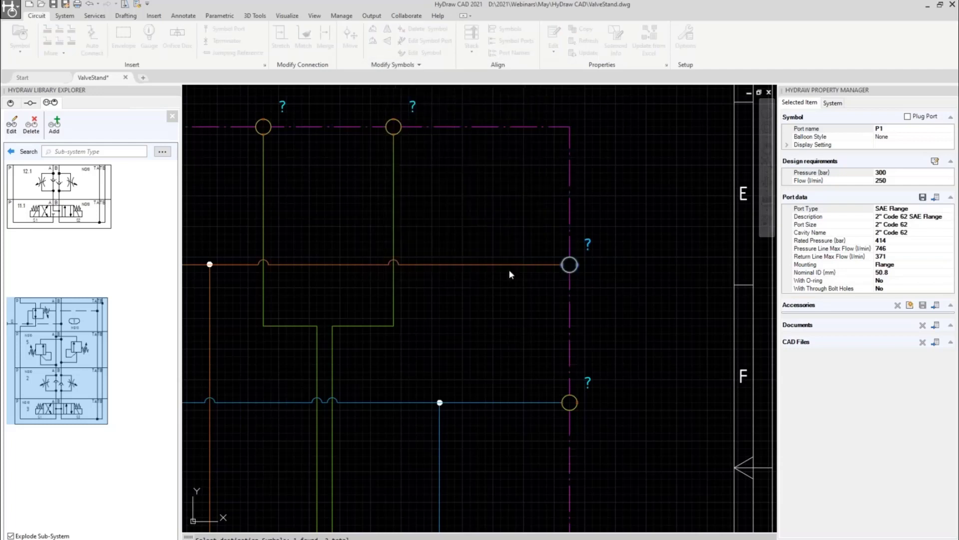
Name the pressure port on the envelope's right edge P2.
click(581, 254)
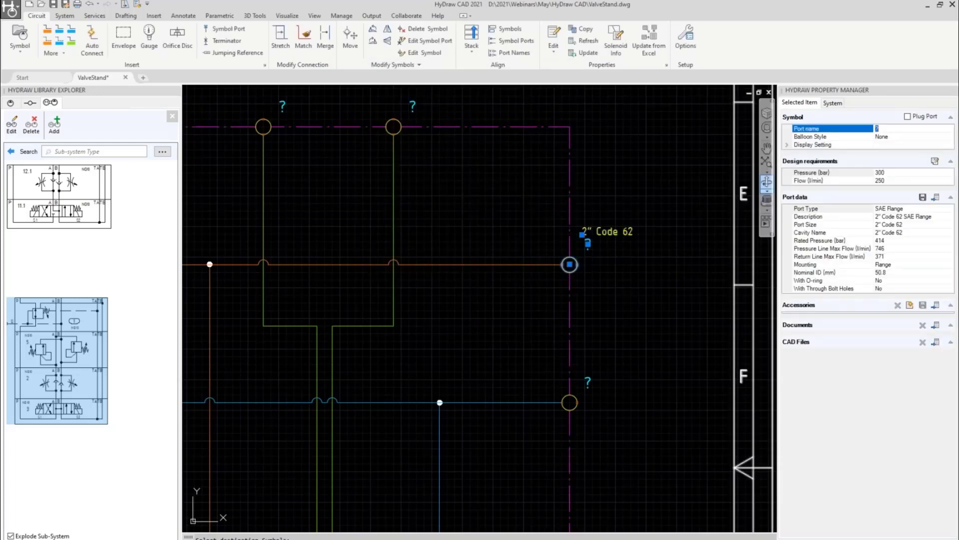
text(P2)
key(Return)
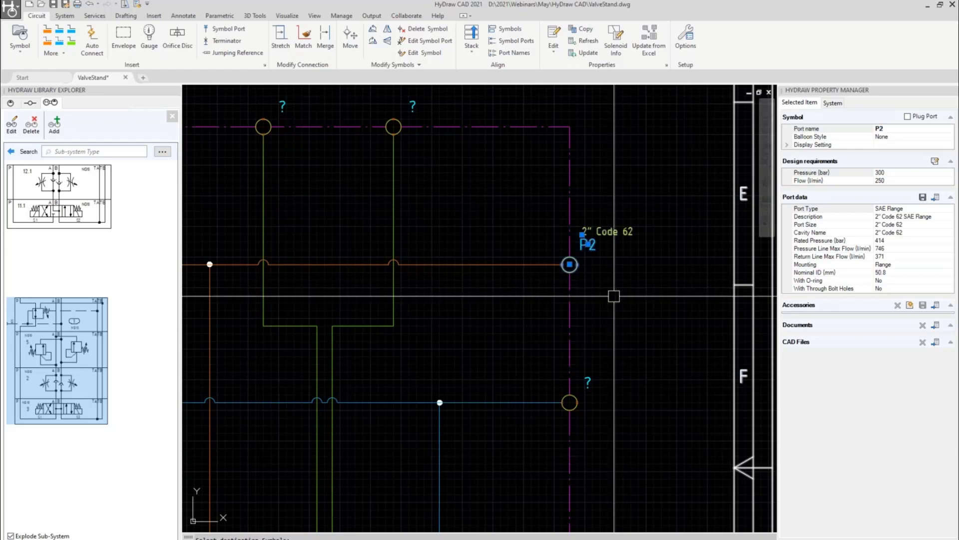
key(Escape)
Set the item ID of the reservoir line's port on the envelope's right edge to T2.
double_click(572, 400)
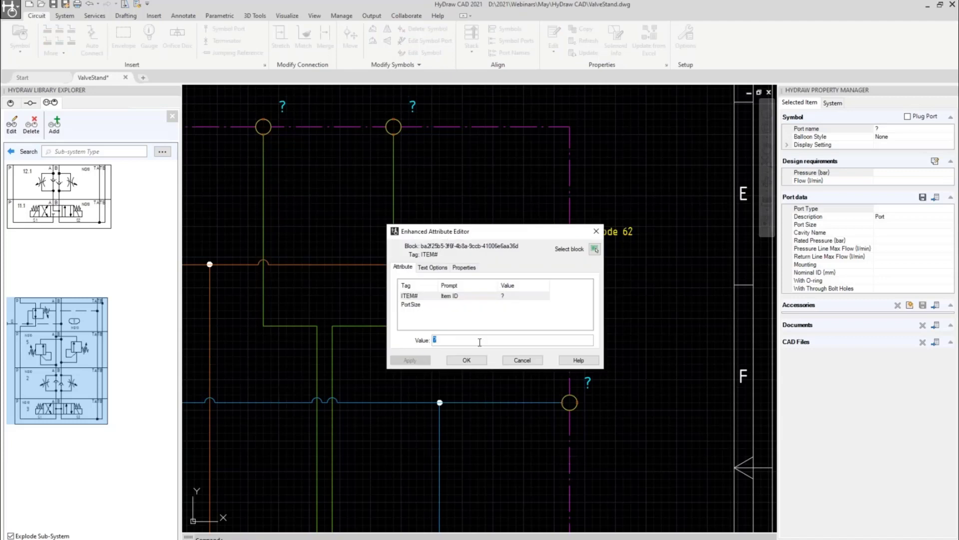
text(T2)
click(469, 360)
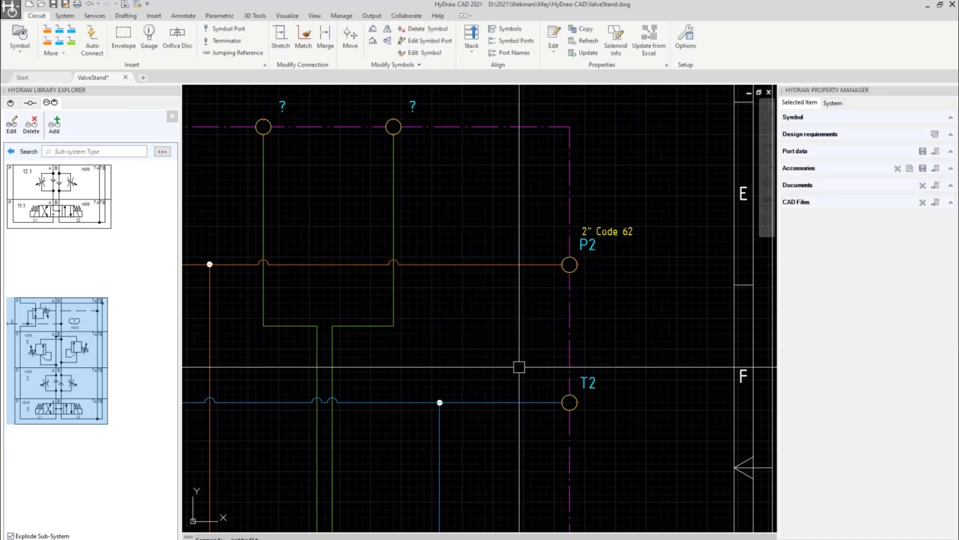
Enter 1231534 as the port size of port T2.
click(589, 375)
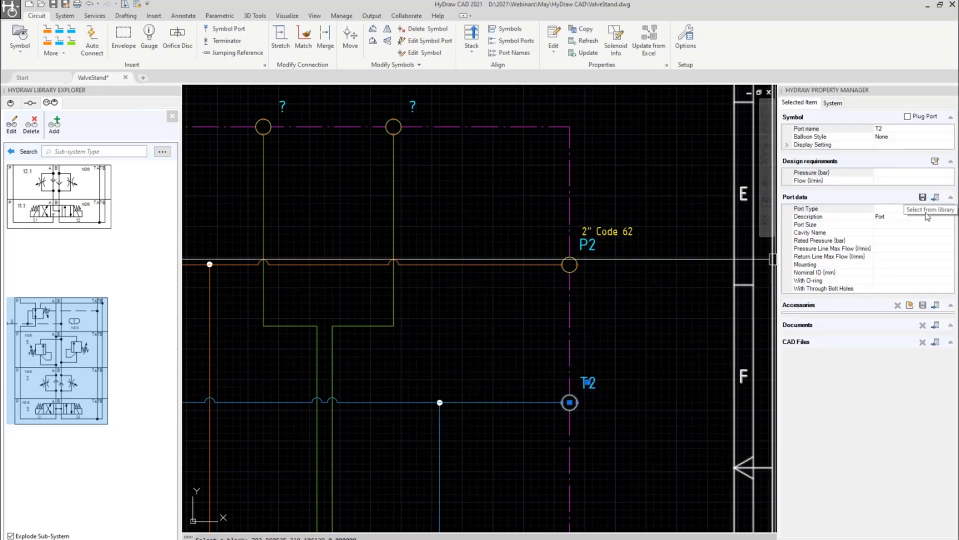
click(902, 225)
text(1231534)
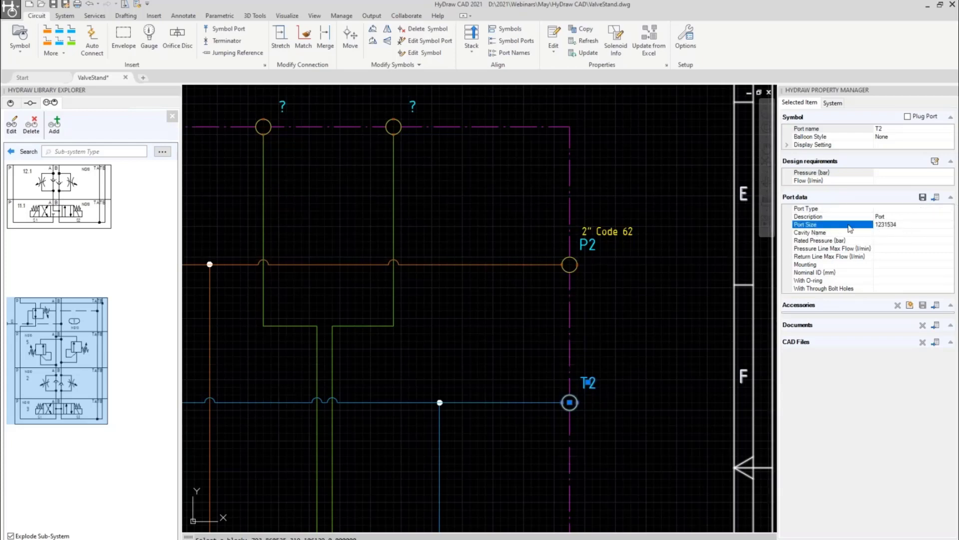
key(Return)
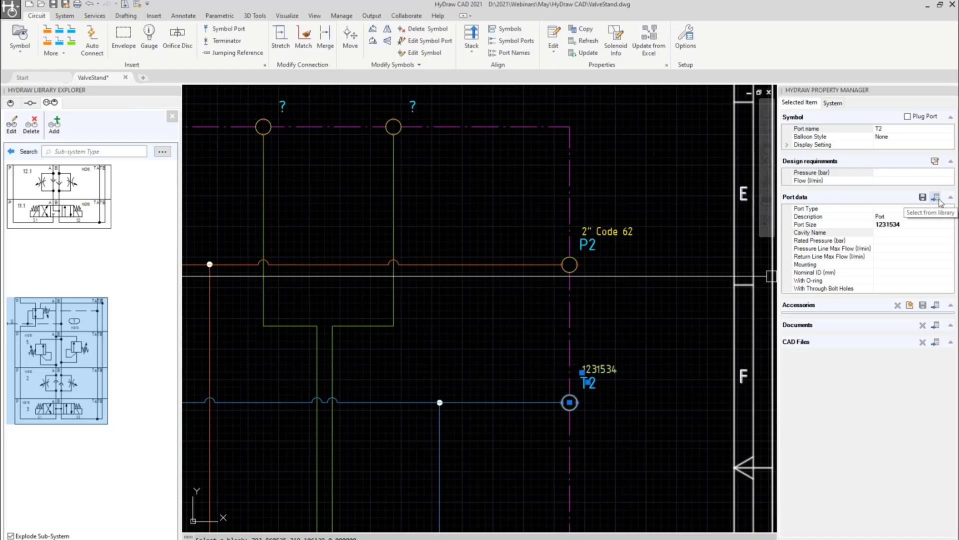
Configure port T2 from the library as a return line port of type SAE Flange, size 2-1/2" Code 61.
click(882, 209)
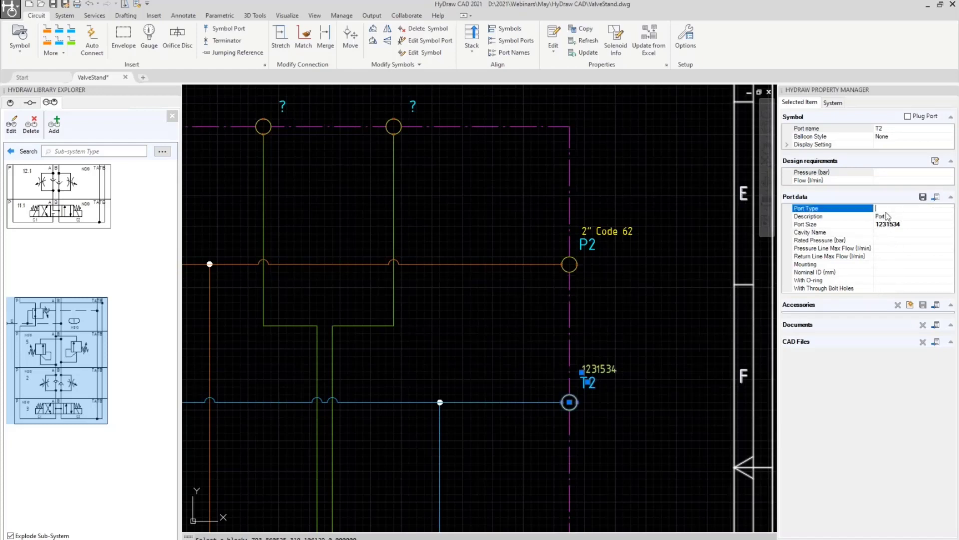
click(935, 197)
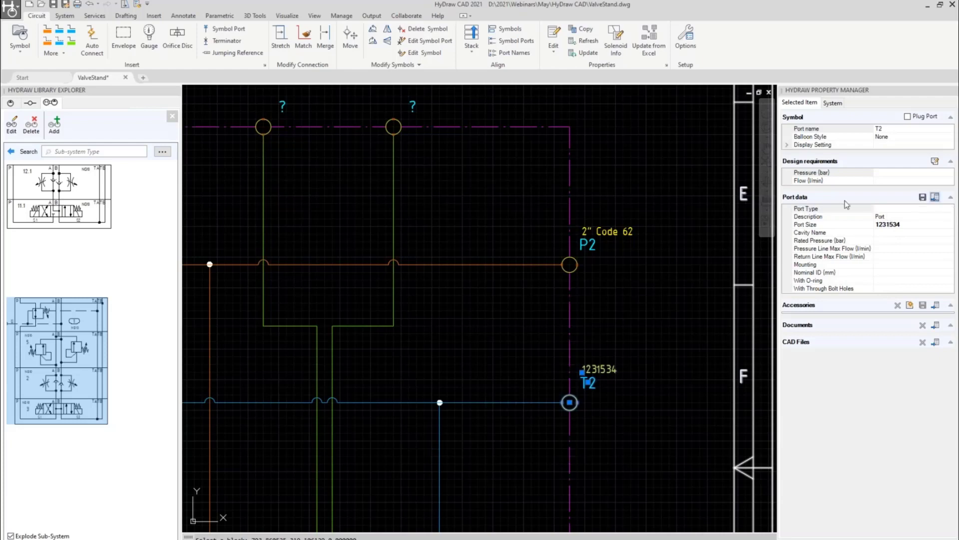
click(438, 327)
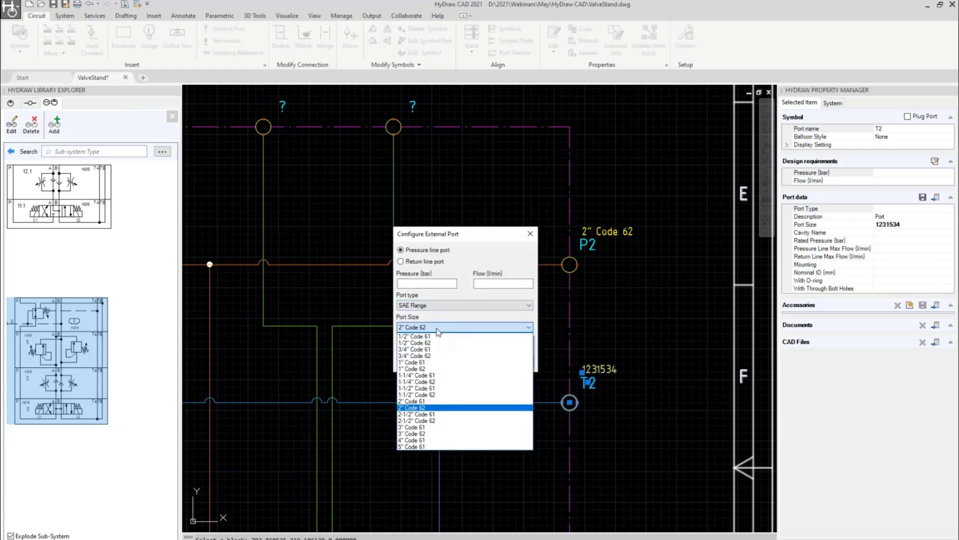
click(406, 260)
click(401, 261)
click(455, 328)
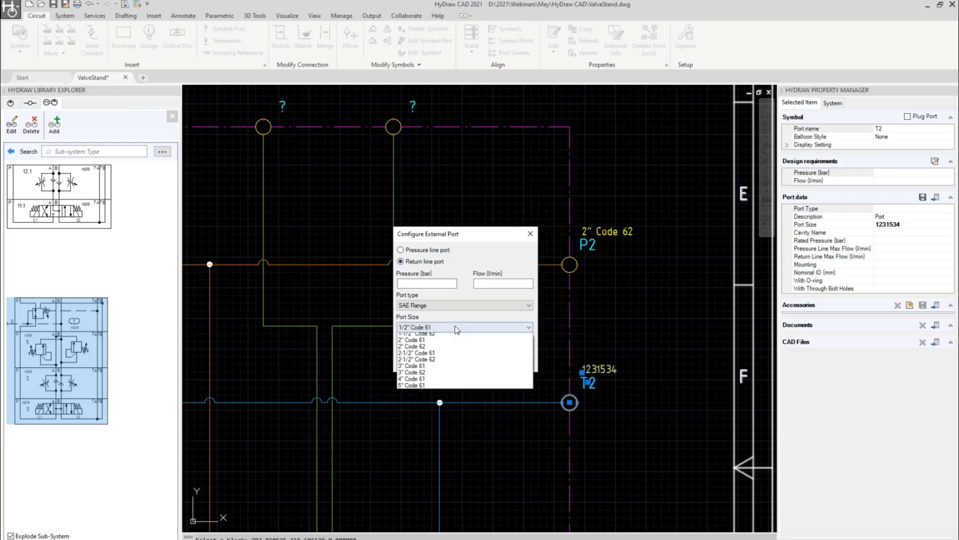
click(434, 414)
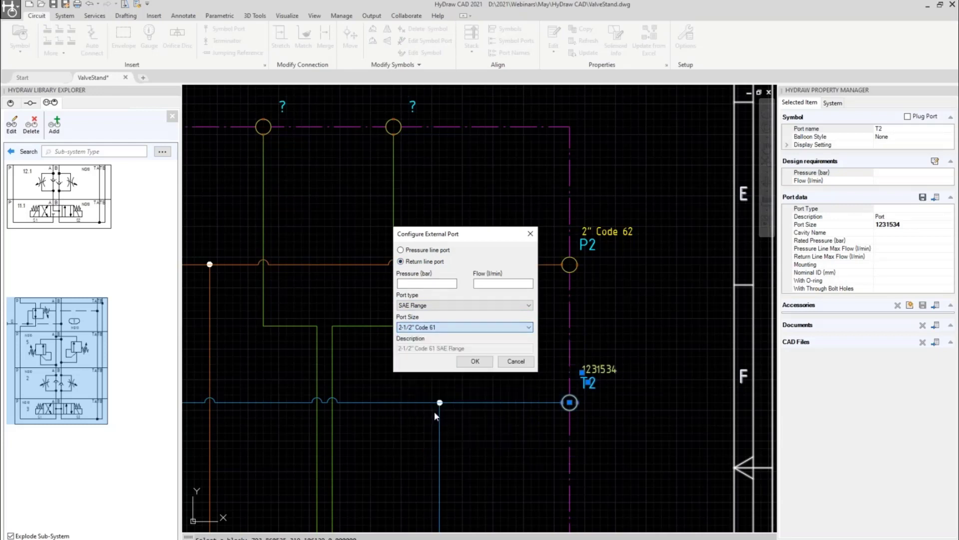
click(475, 361)
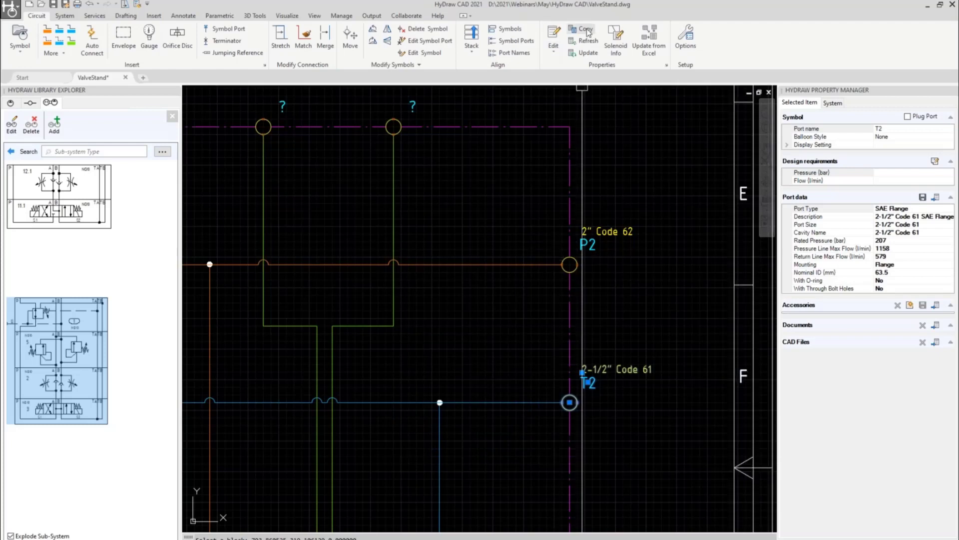
Copy all properties of port T2 to the reservoir line's port on the envelope's left edge and name that port T1.
key(Escape)
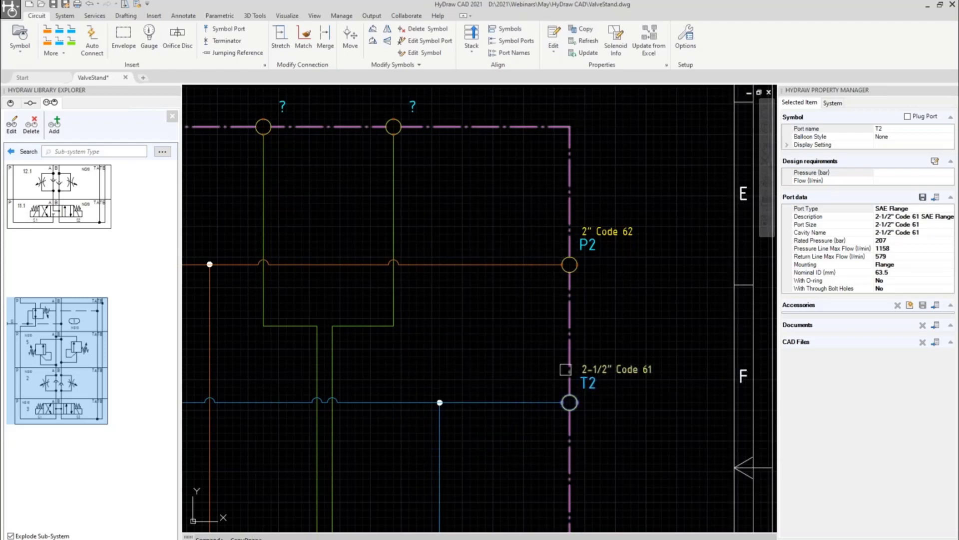
scroll(566, 370, down, 3)
scroll(566, 369, down, 3)
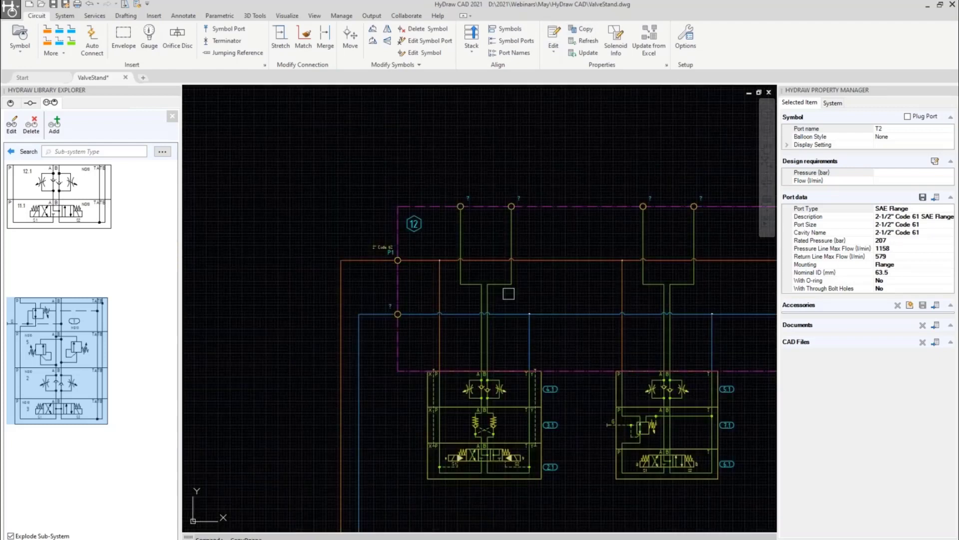
scroll(399, 305, up, 4)
click(366, 305)
key(Return)
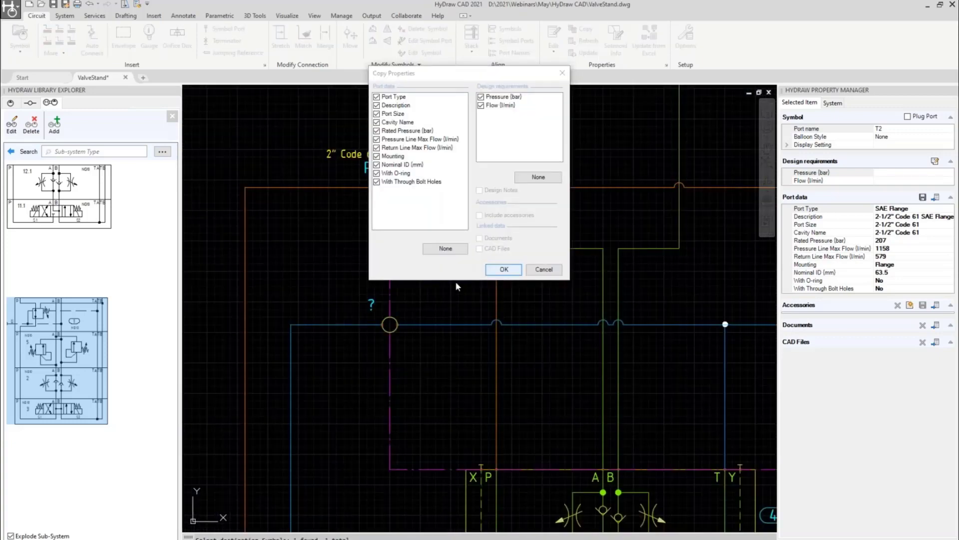
click(496, 267)
click(361, 296)
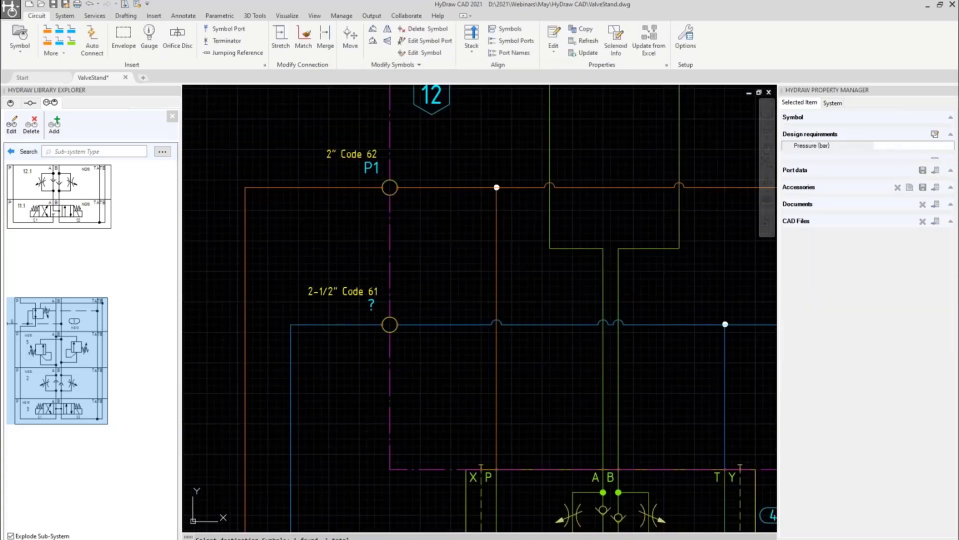
click(467, 359)
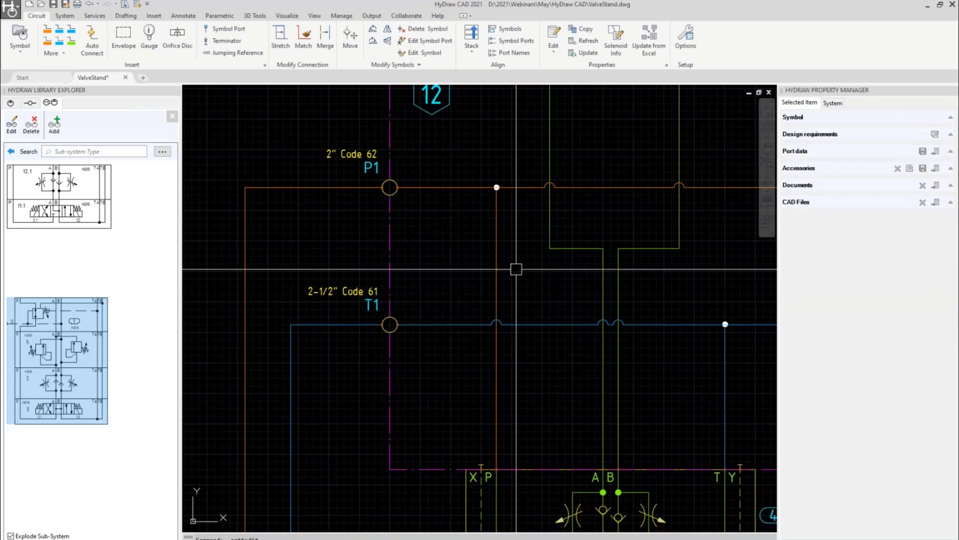
Name the first valve stack's two ports on the envelope's top edge A1 and B1.
scroll(517, 270, down, 2)
middle_drag(577, 209, 540, 219)
scroll(396, 203, down, 2)
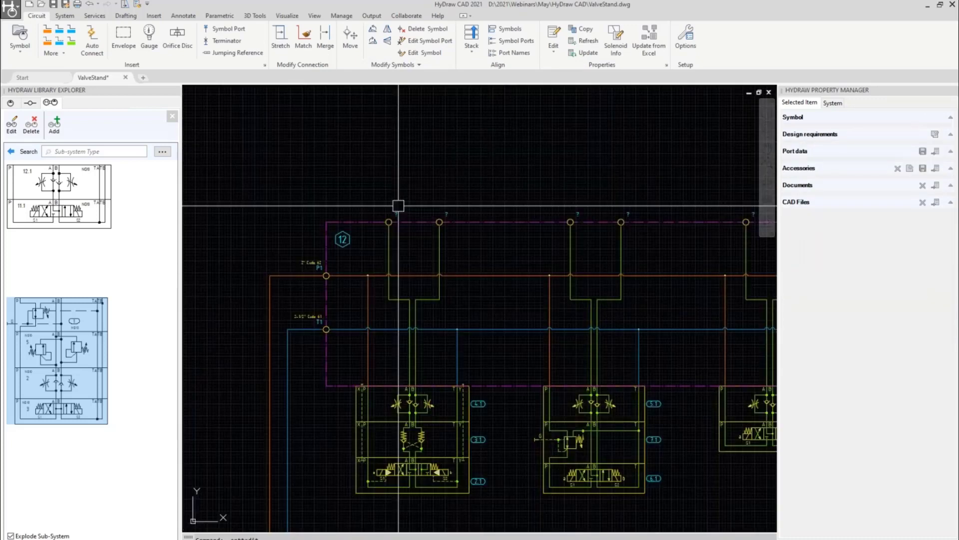
scroll(388, 216, up, 4)
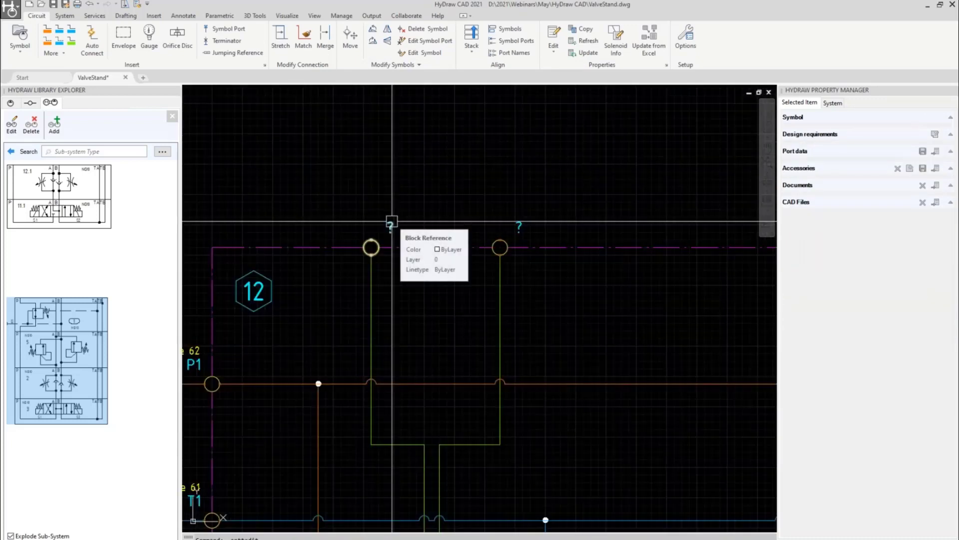
click(391, 222)
double_click(390, 226)
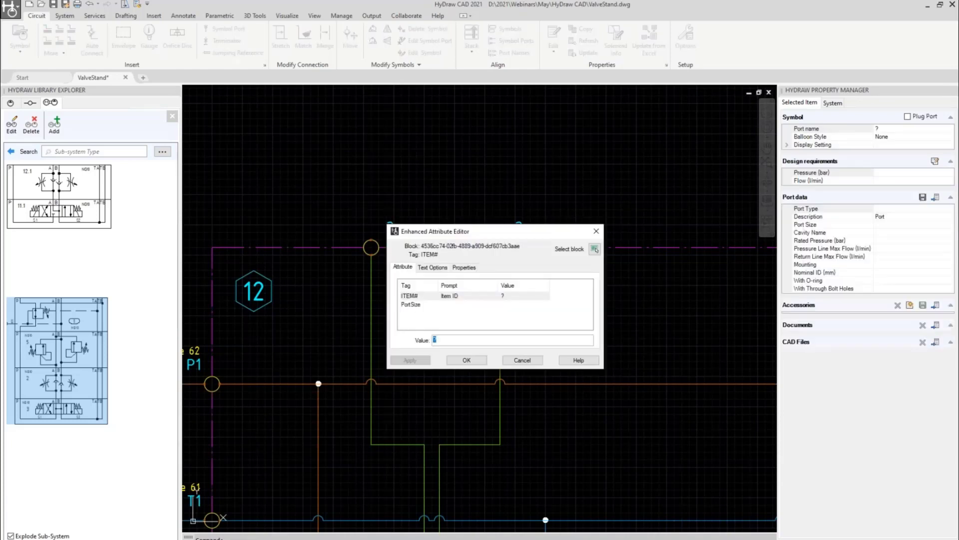
text(A1)
click(466, 360)
click(520, 226)
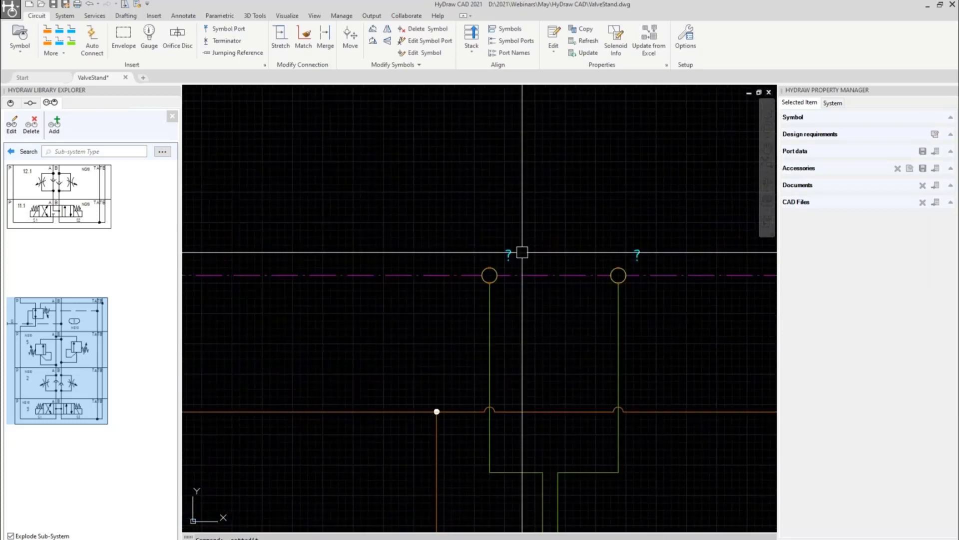
Set the item IDs of the second valve stack's two ports on the envelope's top edge to A2 and B2.
double_click(508, 254)
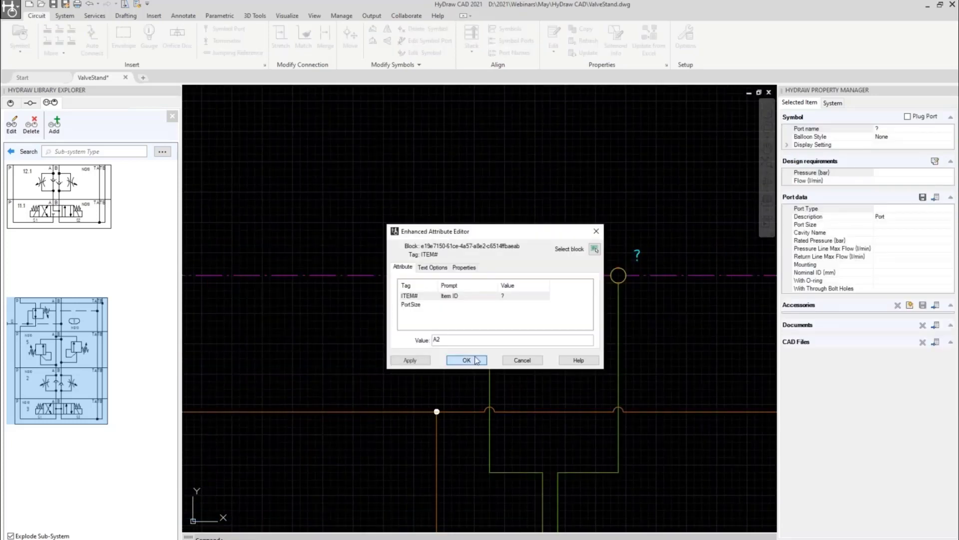
text(A2)
click(463, 360)
double_click(636, 256)
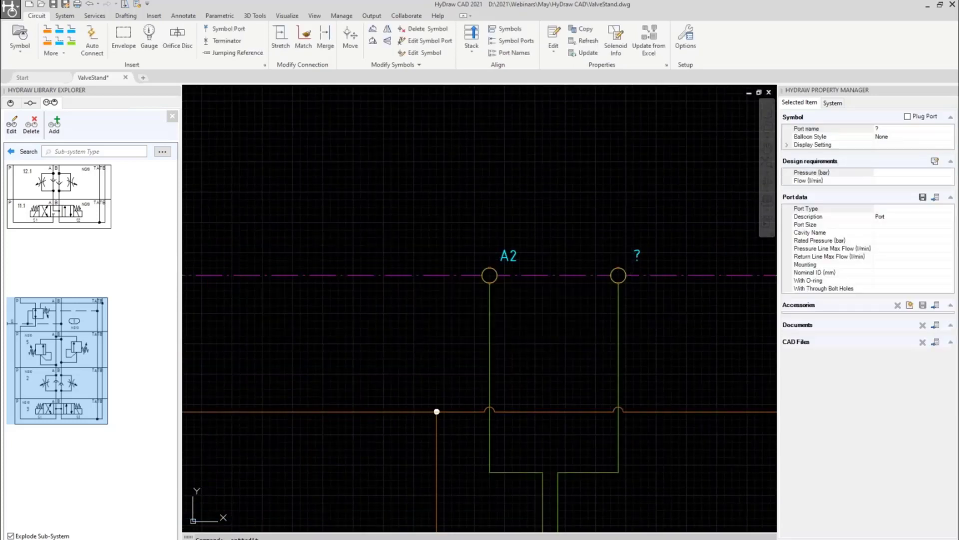
text(B2)
key(Return)
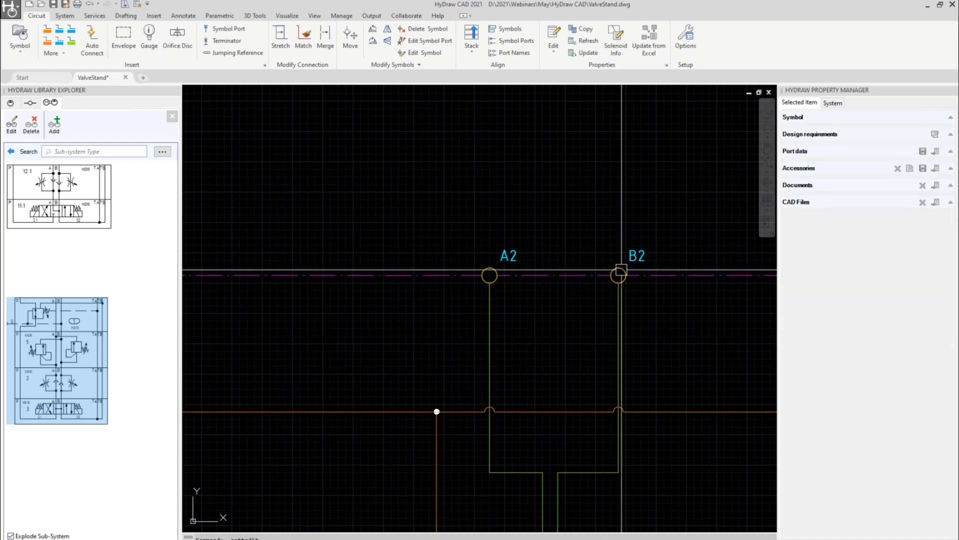
Name the third valve stack's two ports on the envelope's top edge A3 and B3.
scroll(622, 270, down, 4)
middle_drag(651, 242, 430, 255)
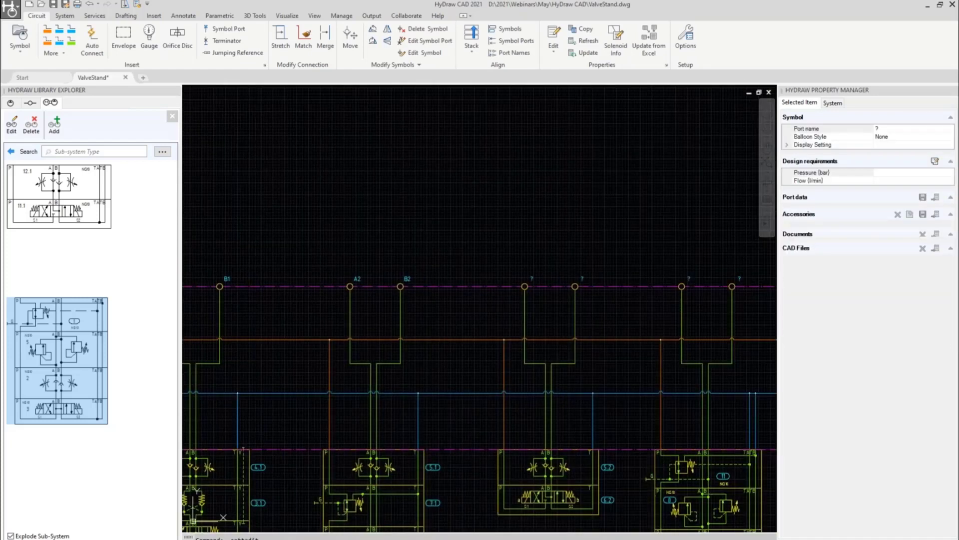
text(A3)
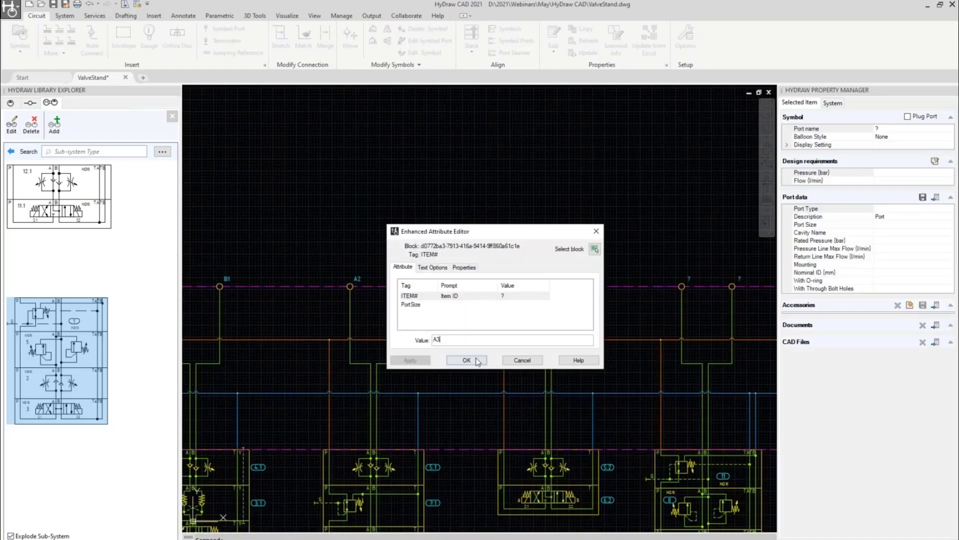
click(478, 361)
click(584, 278)
text(B3)
click(451, 361)
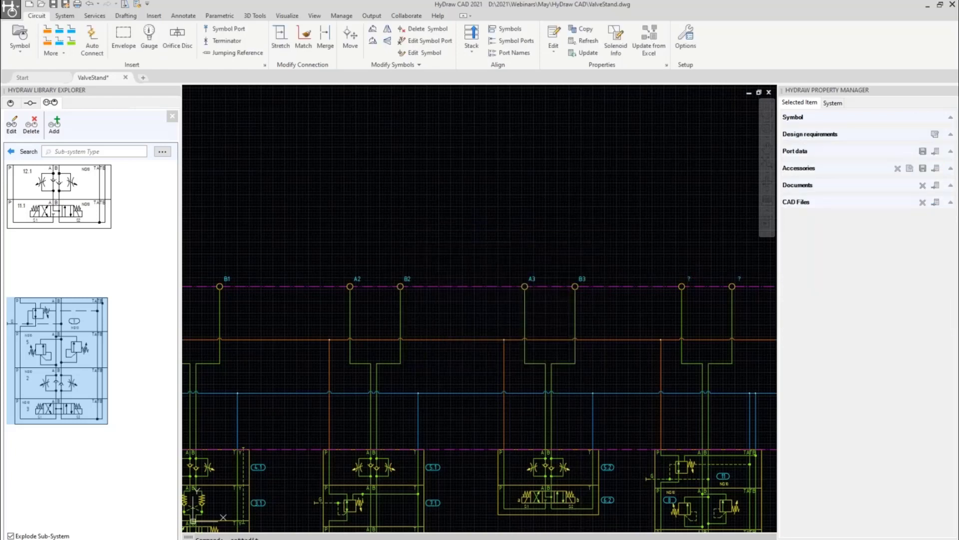
Set the item IDs of the fourth valve stack's two ports on the envelope's top edge to A4 and B4.
text(A4)
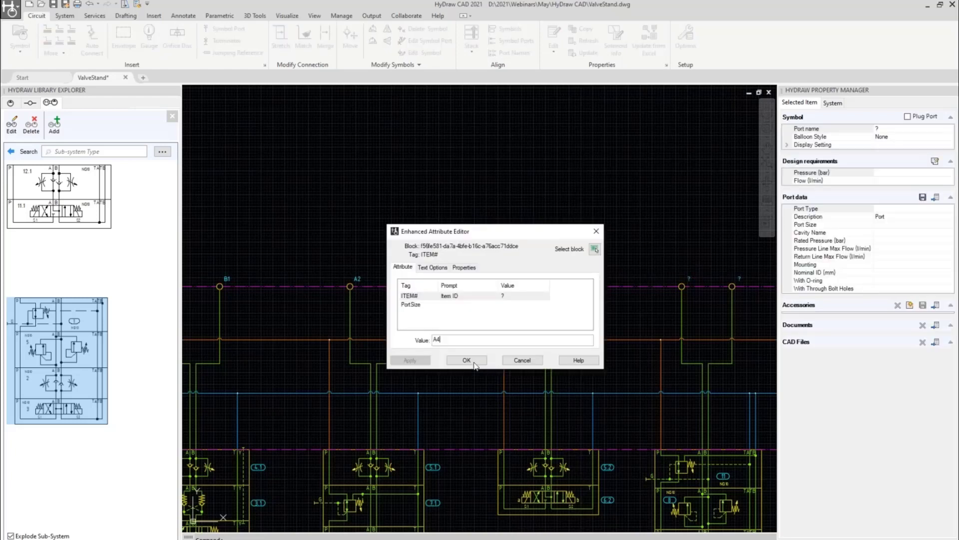
click(466, 359)
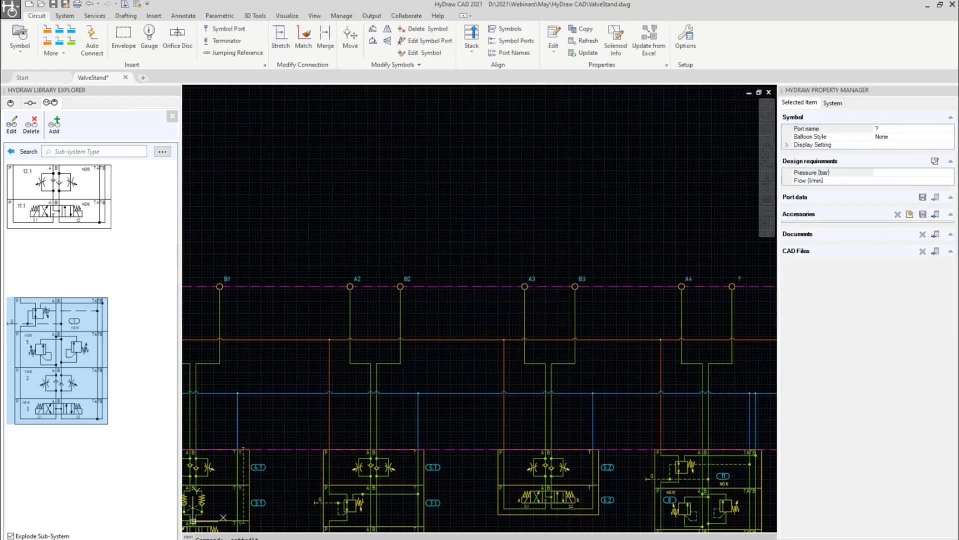
click(732, 286)
text(B4)
click(465, 361)
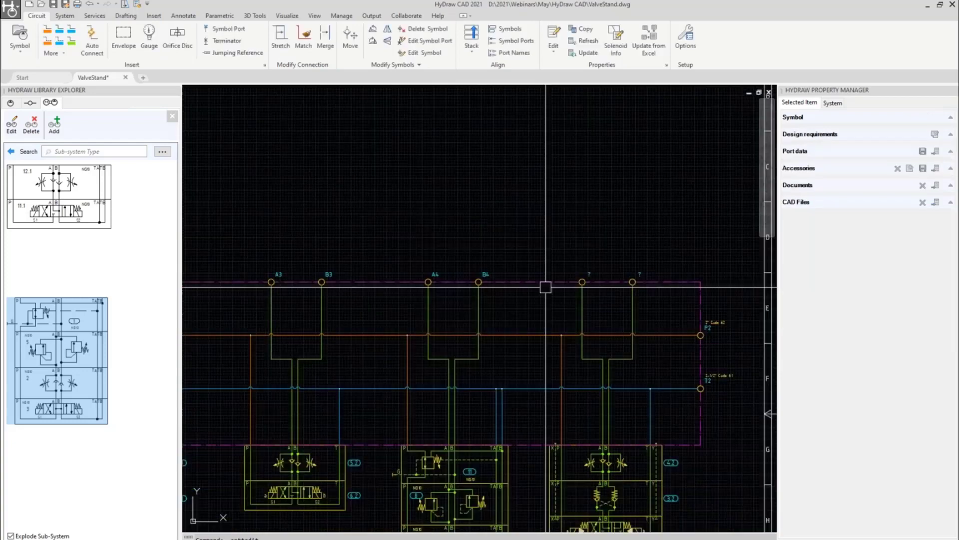
Name the last valve stack's two ports on the envelope's top edge A5 and B5.
double_click(582, 282)
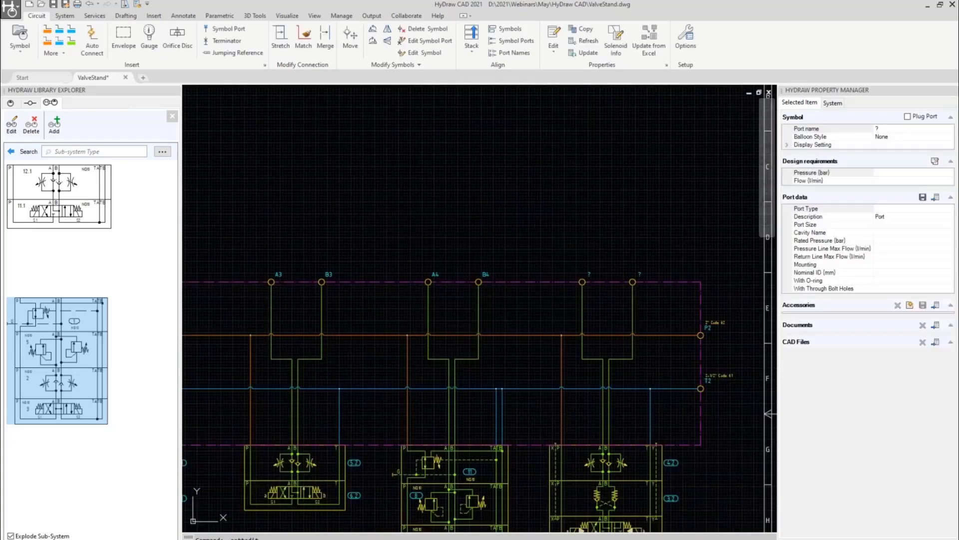
text(A5)
key(Return)
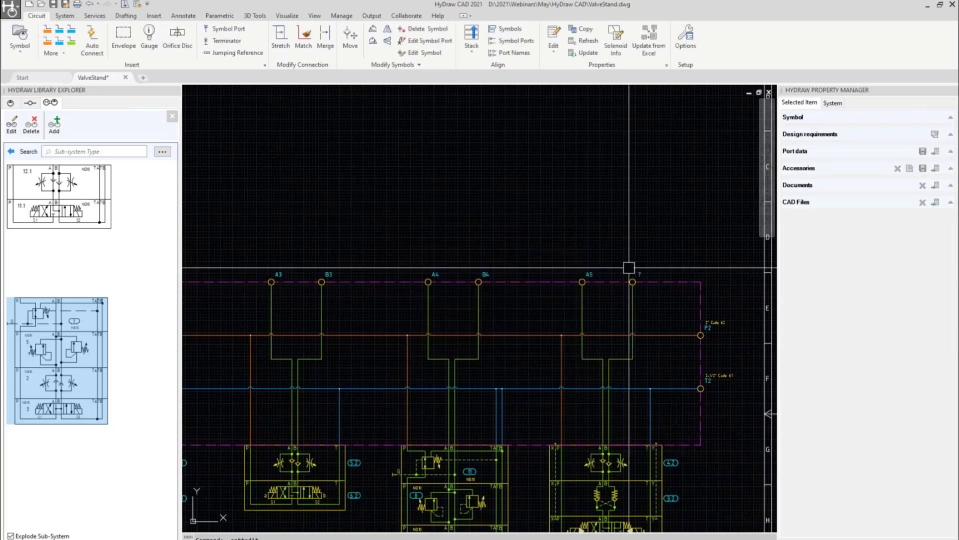
double_click(631, 281)
text(B5)
key(Return)
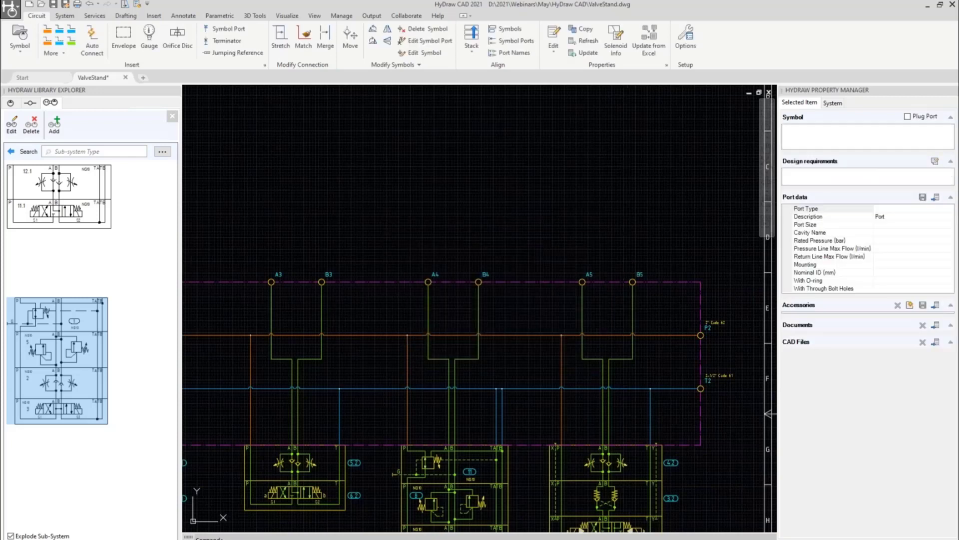
Configure port B5 from the library as a pressure line port of type BSP, size G 3/4.
double_click(633, 274)
click(438, 306)
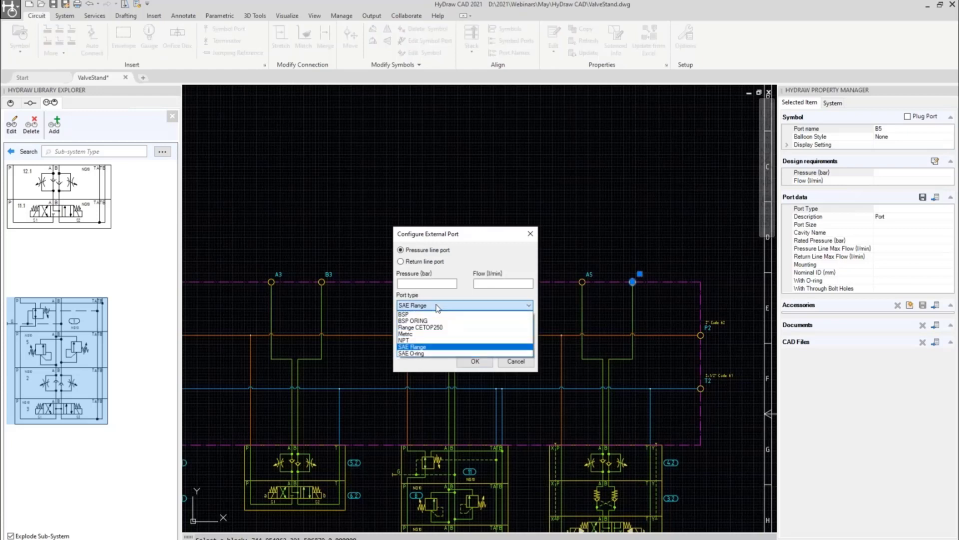
click(413, 315)
click(454, 328)
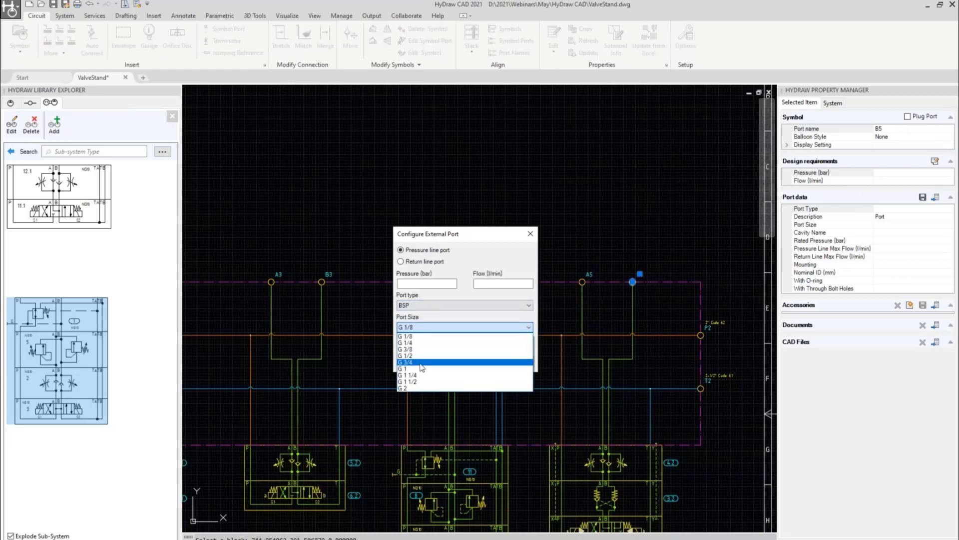
click(421, 363)
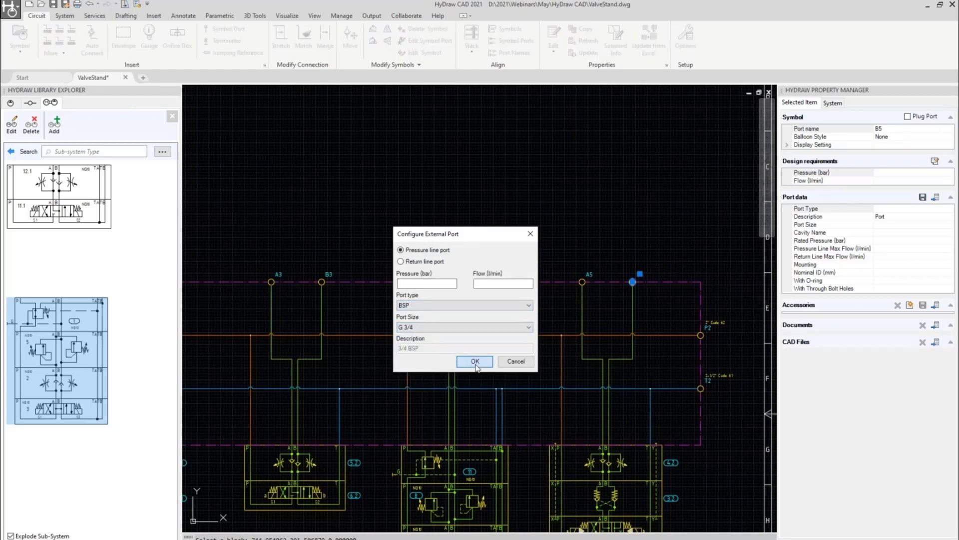
key(Return)
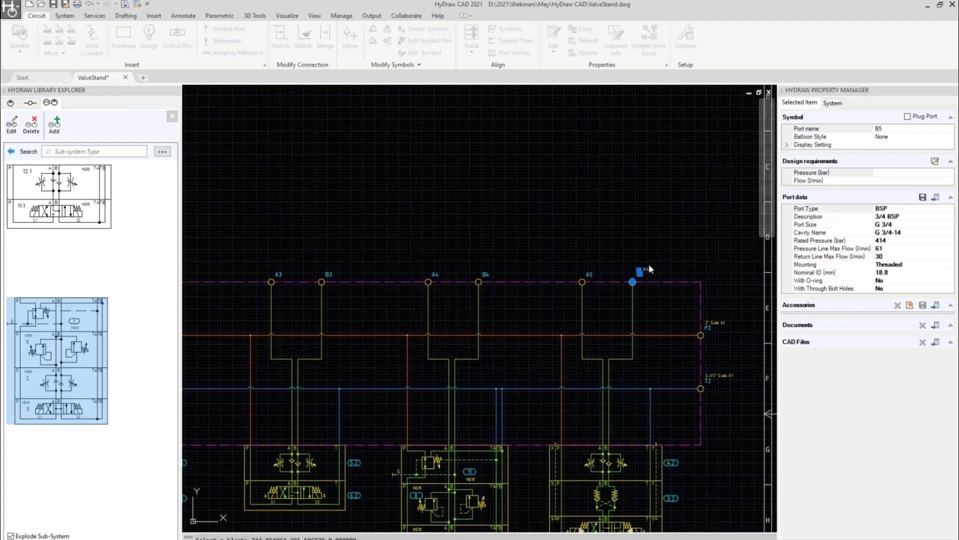
Copy all port data and design requirements of port B5 to ports A5, A1 and B1.
scroll(650, 268, up, 4)
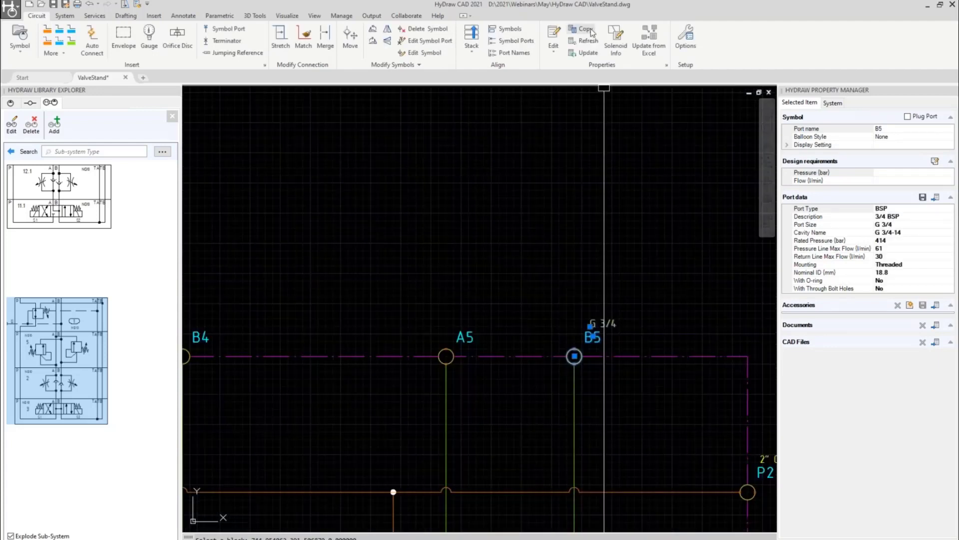
click(585, 29)
click(465, 336)
scroll(456, 330, down, 5)
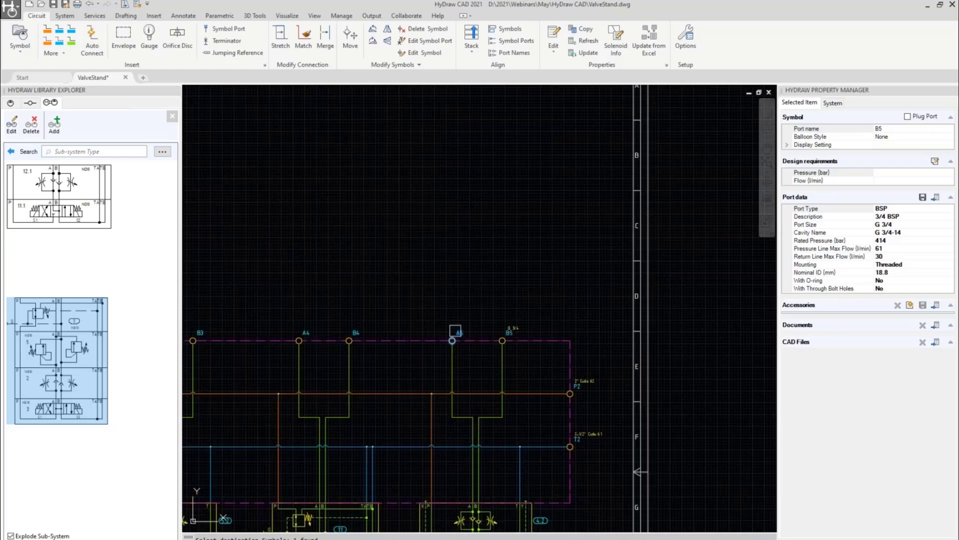
scroll(380, 270, down, 3)
scroll(379, 269, up, 2)
click(368, 233)
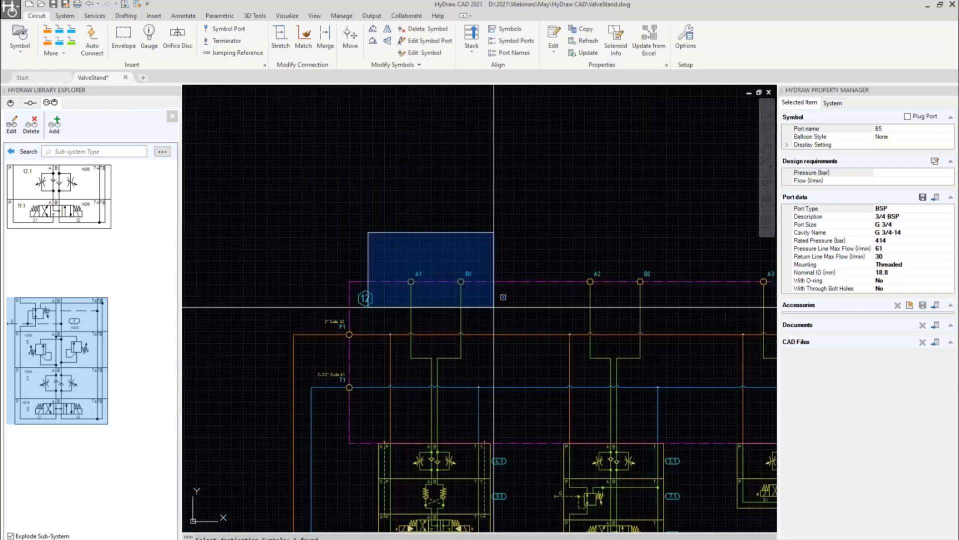
click(494, 306)
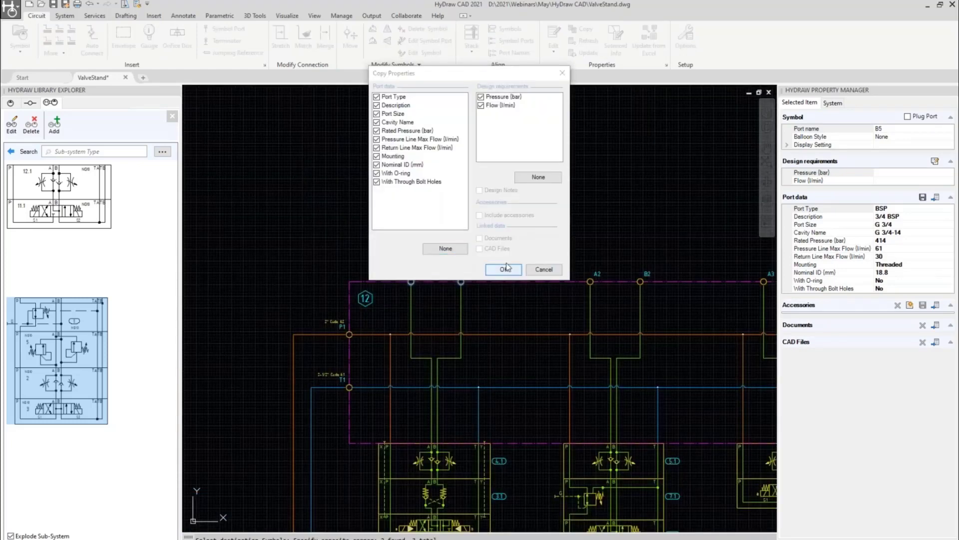
click(504, 269)
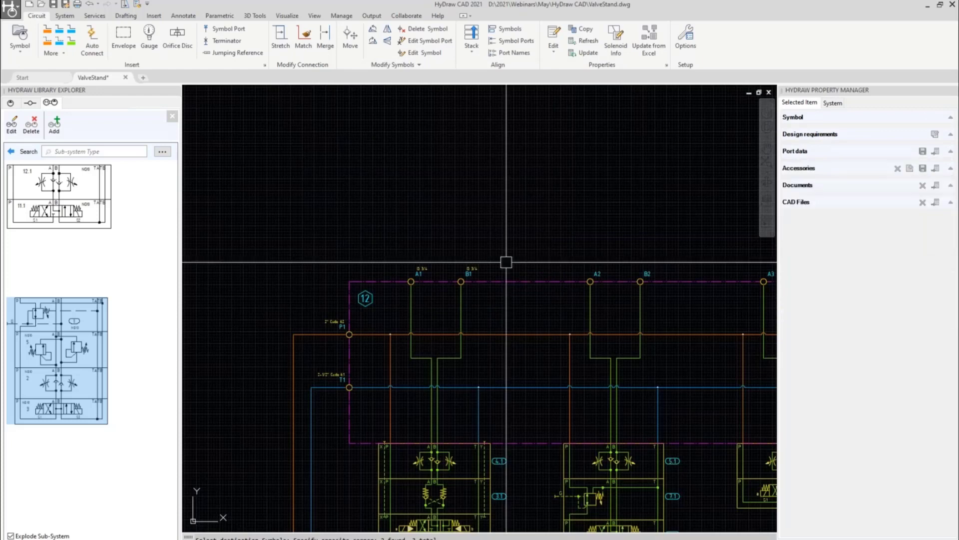
Configure external port A2 as a BSP pressure line port of size G 3/8.
scroll(592, 276, up, 2)
click(590, 281)
click(935, 198)
click(527, 327)
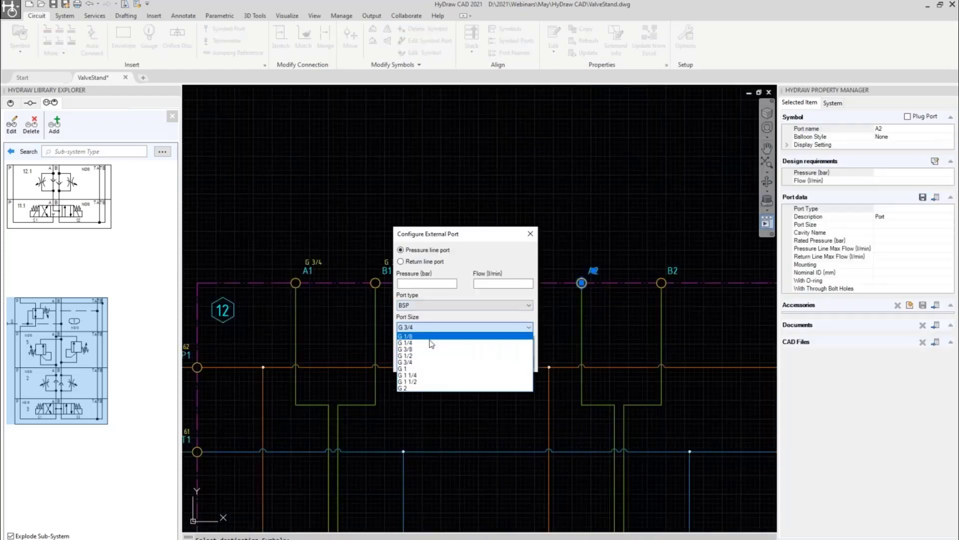
click(432, 352)
click(471, 361)
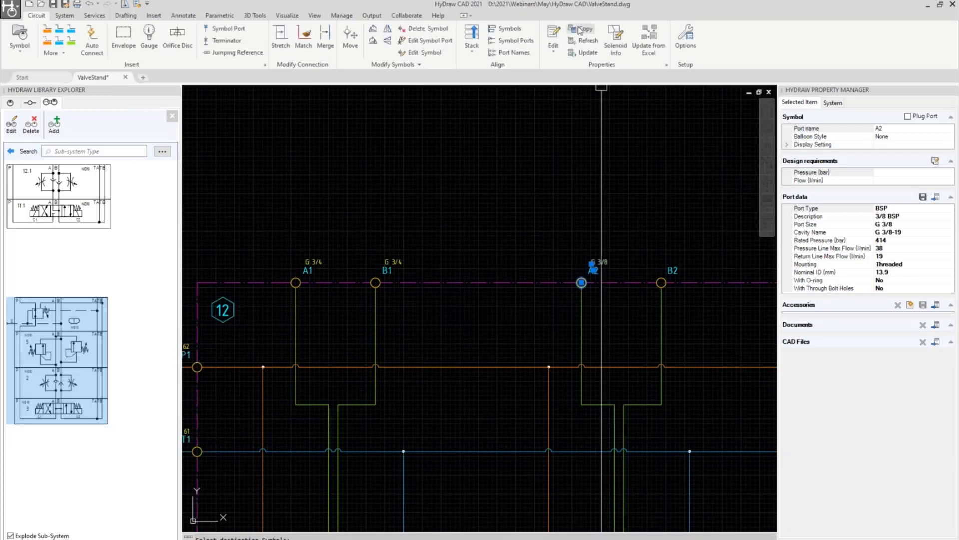
Copy all port data and design requirements from port A2 to ports B2, A3 and B3.
key(Escape)
scroll(603, 262, down, 5)
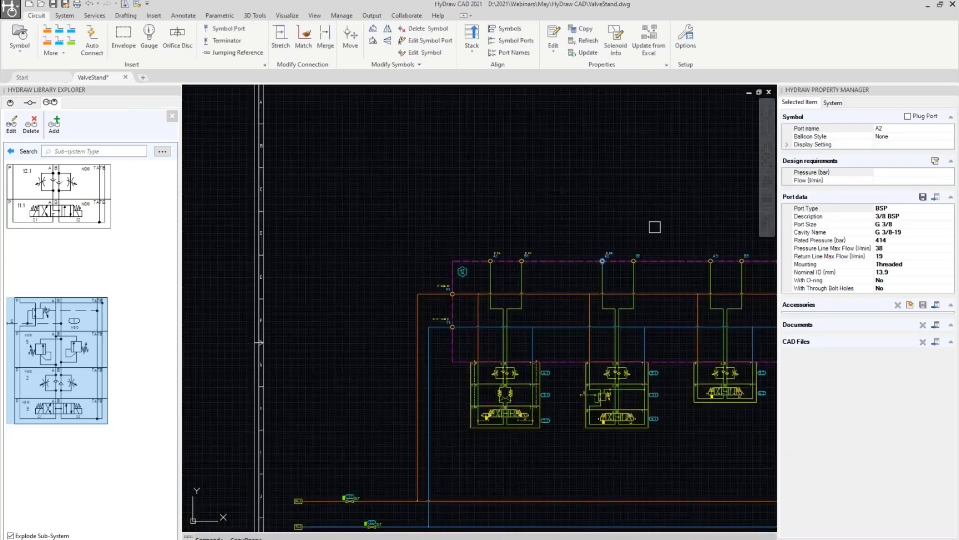
middle_drag(655, 227, 475, 225)
click(430, 228)
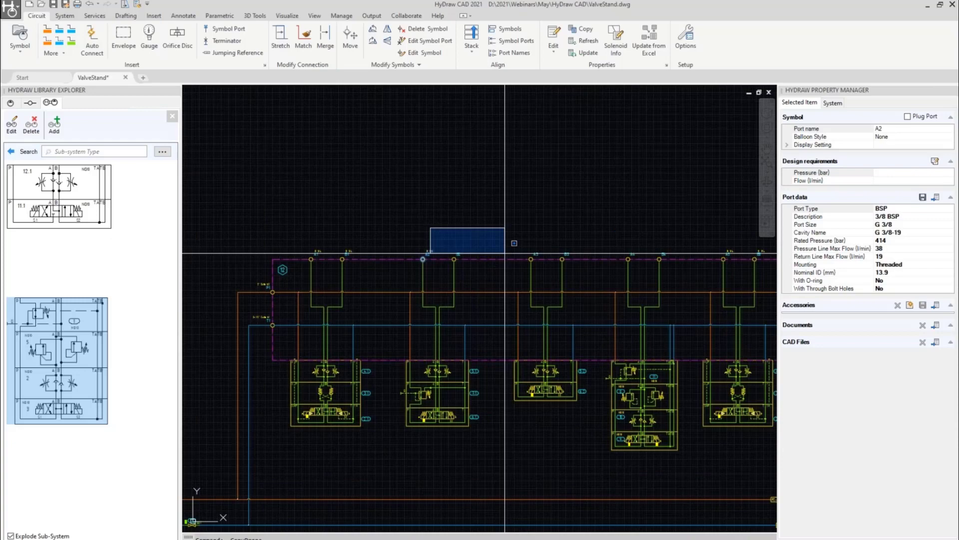
click(572, 267)
key(Return)
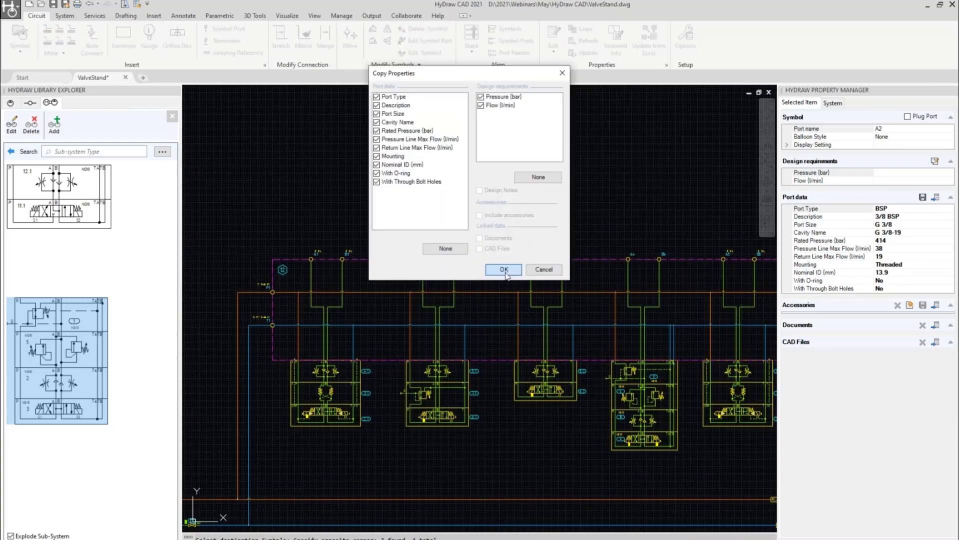
click(505, 270)
Configure external port A4 as a BSP pressure line port of size G 1/2.
scroll(627, 256, up, 4)
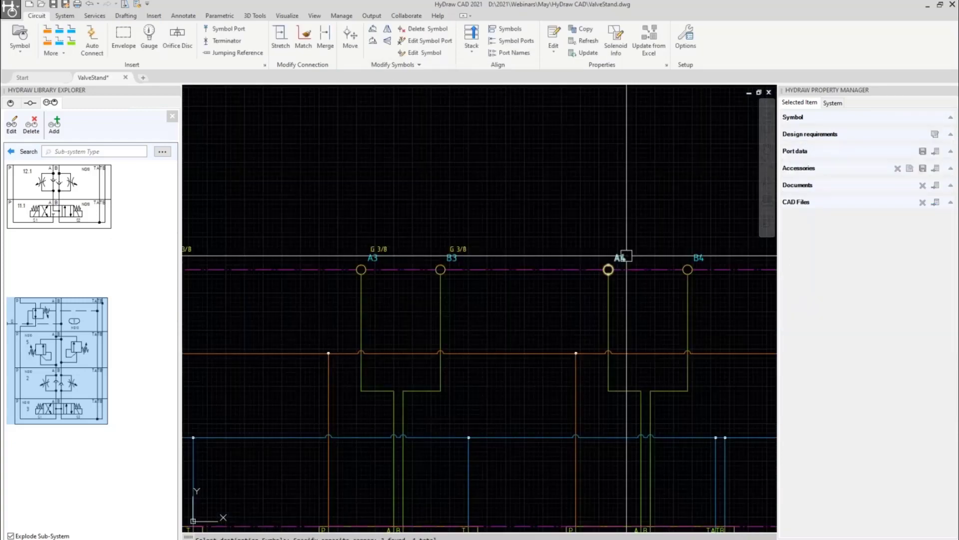
click(626, 256)
click(936, 197)
click(444, 328)
click(444, 356)
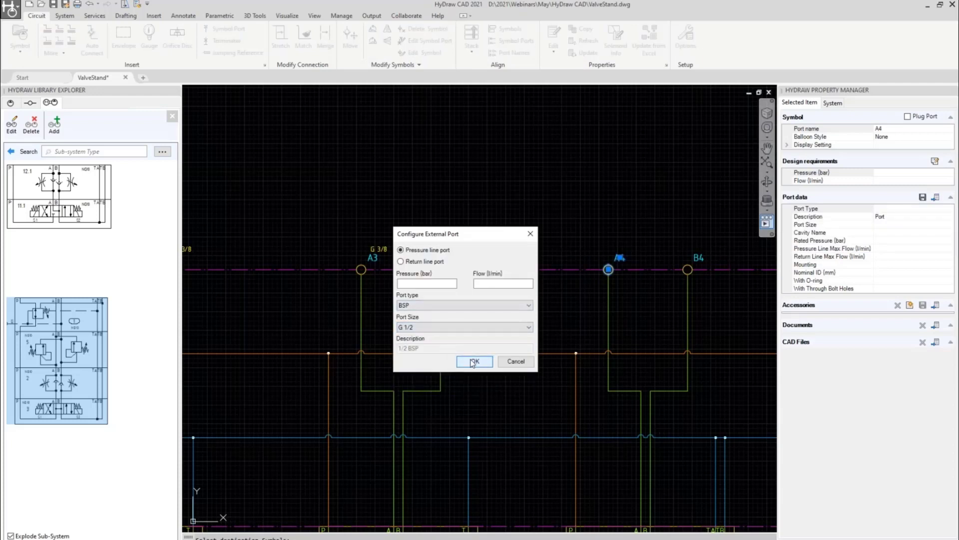
click(474, 362)
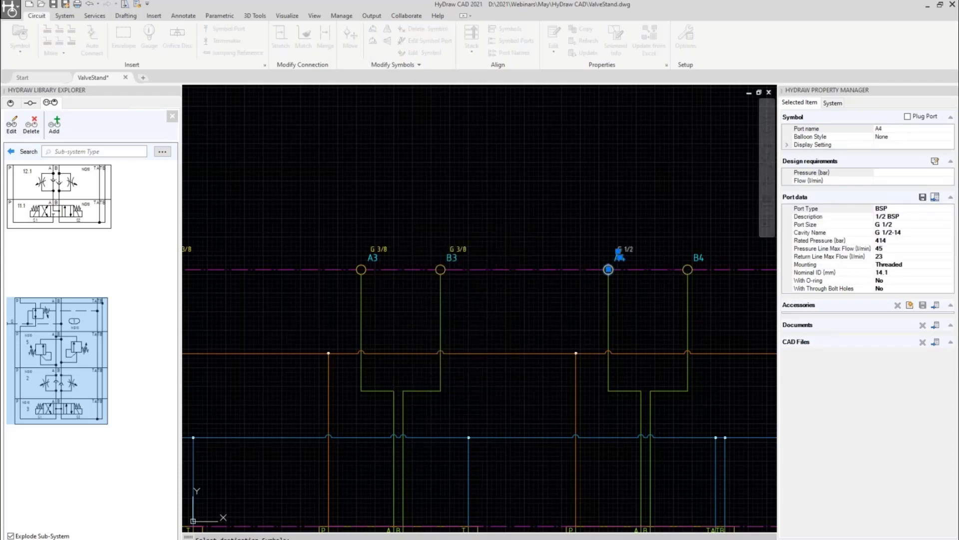
Configure external port B4 as a BSP port of size G 1/2 and deselect it.
scroll(693, 260, up, 4)
click(680, 286)
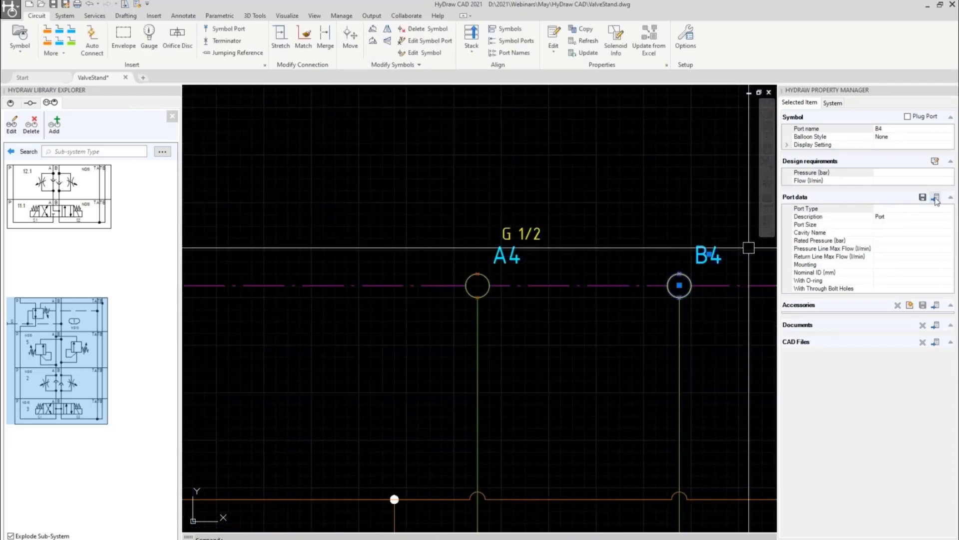
click(935, 197)
click(475, 361)
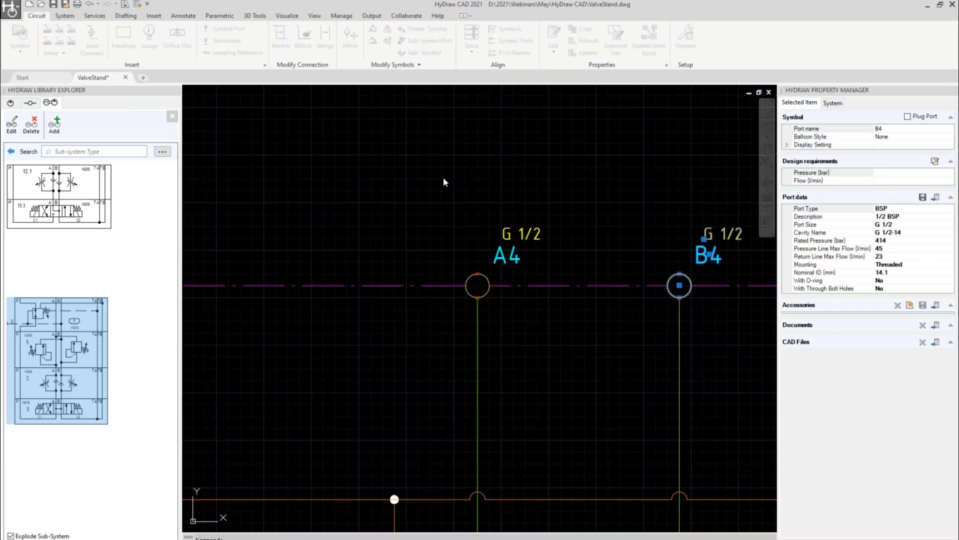
scroll(442, 177, down, 2)
scroll(443, 177, down, 2)
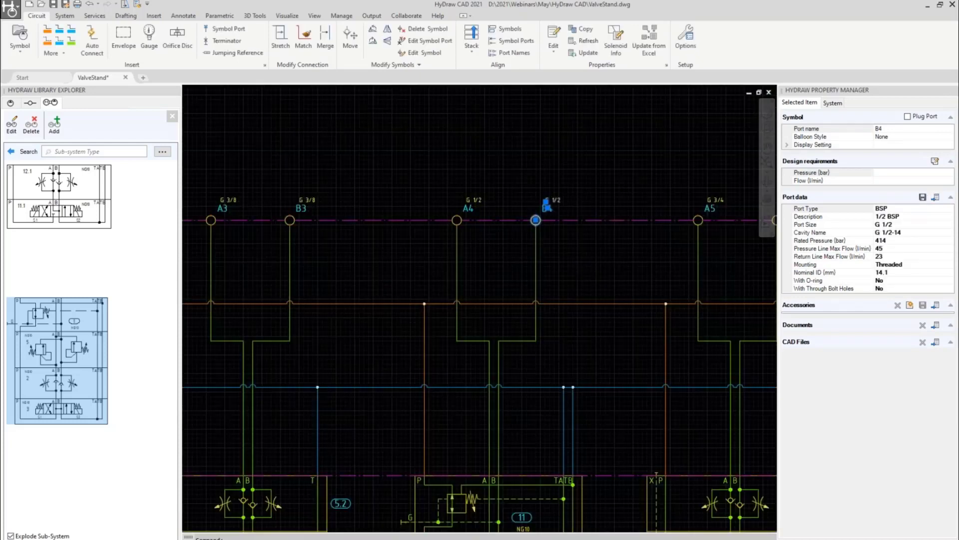
key(Escape)
Examine the default gauge port type, size and distance from the main port in the application settings.
scroll(452, 186, down, 2)
middle_drag(452, 186, 603, 189)
scroll(443, 225, down, 2)
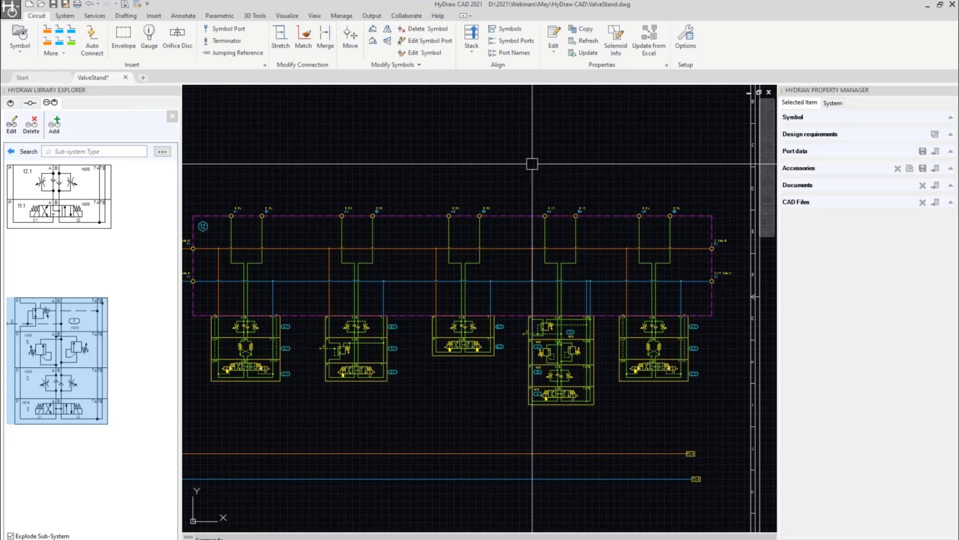
click(690, 38)
click(444, 187)
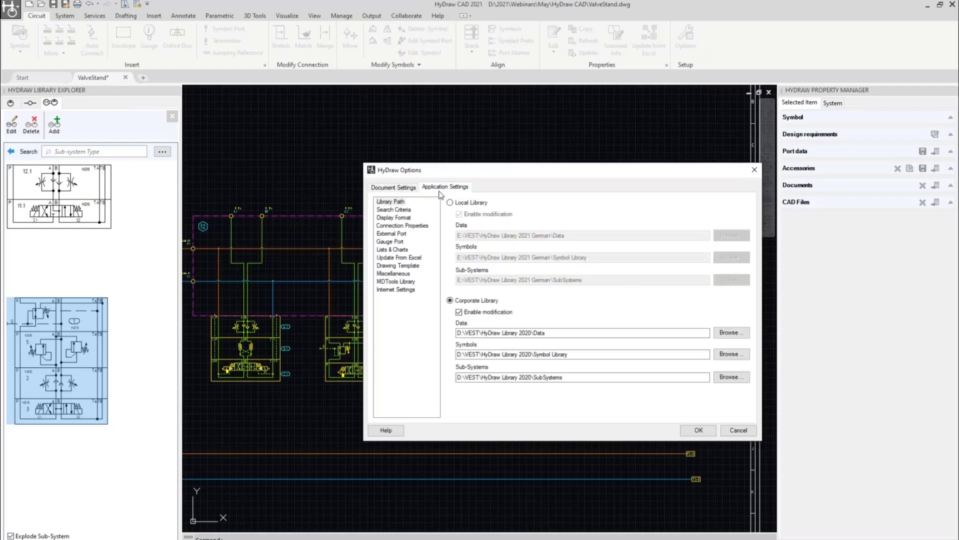
click(395, 242)
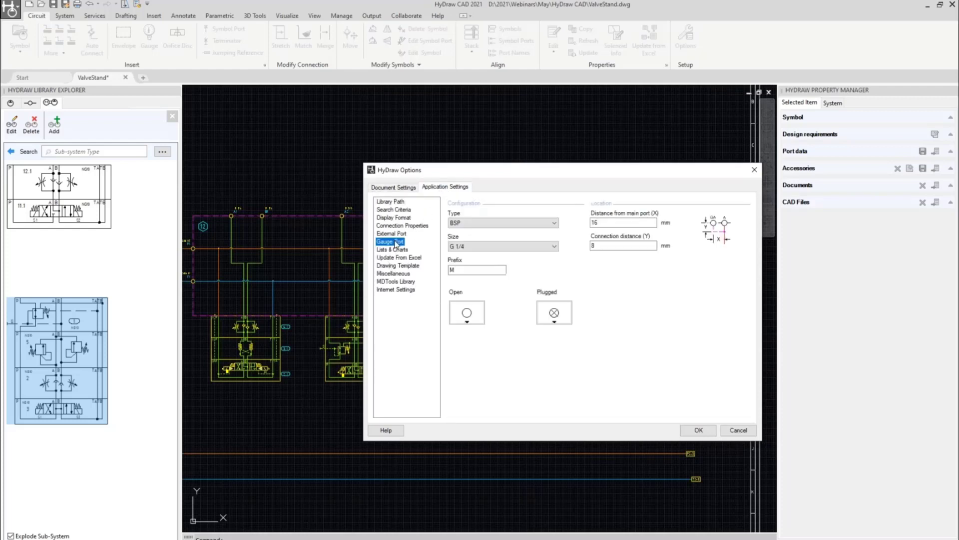
click(533, 220)
click(456, 233)
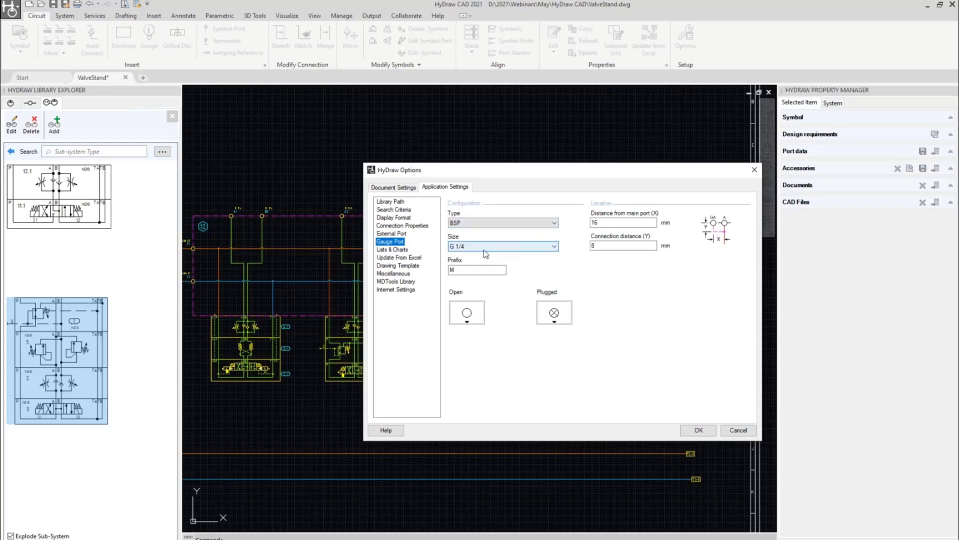
click(502, 246)
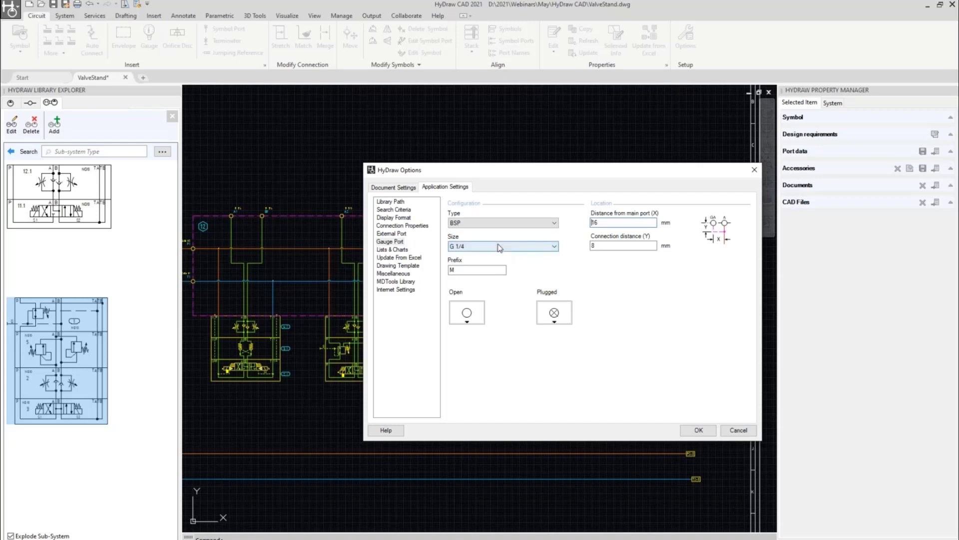
click(499, 247)
click(510, 223)
click(509, 223)
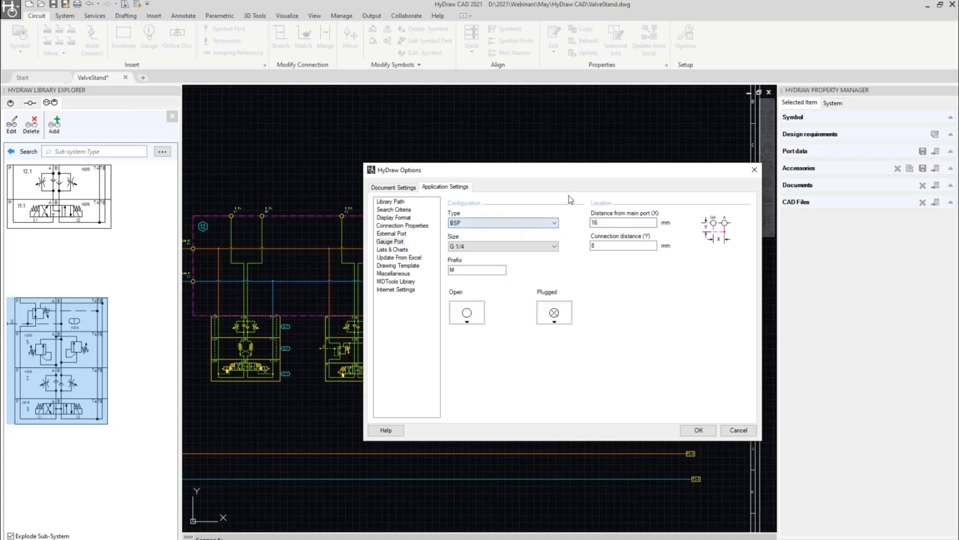
click(622, 222)
click(699, 428)
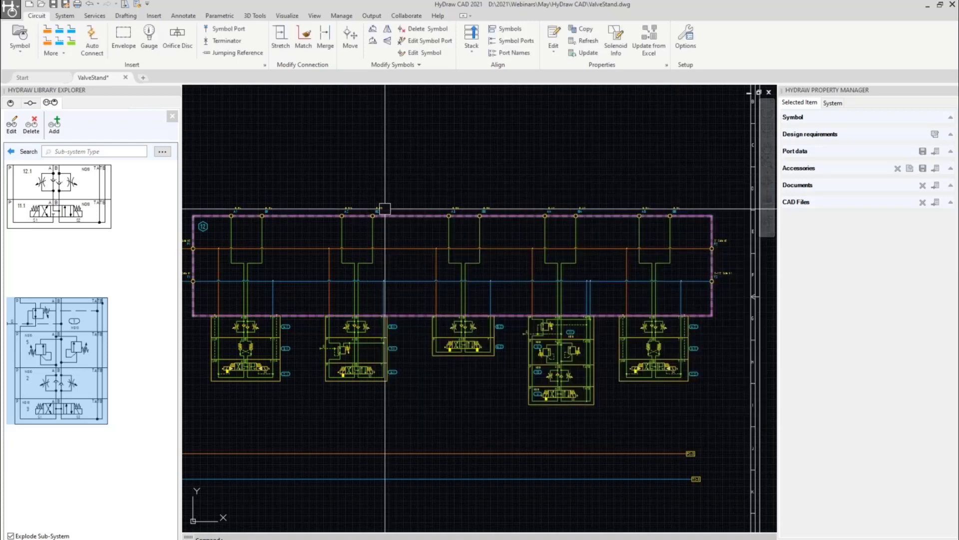
Insert gauge ports for the five A ports along the manifold's upper edge, each to the left of its main port.
click(150, 33)
click(231, 216)
click(343, 215)
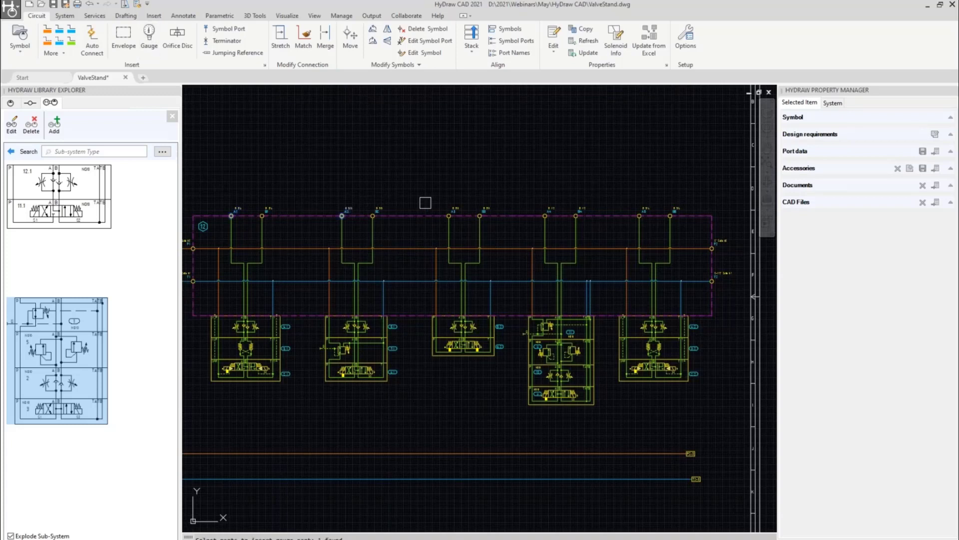
click(450, 215)
click(545, 216)
click(639, 216)
key(Return)
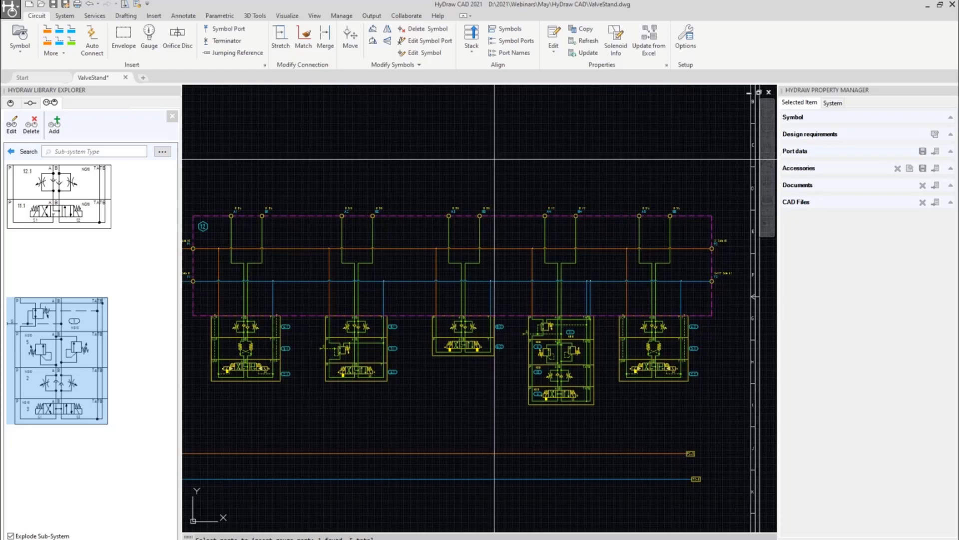
key(Return)
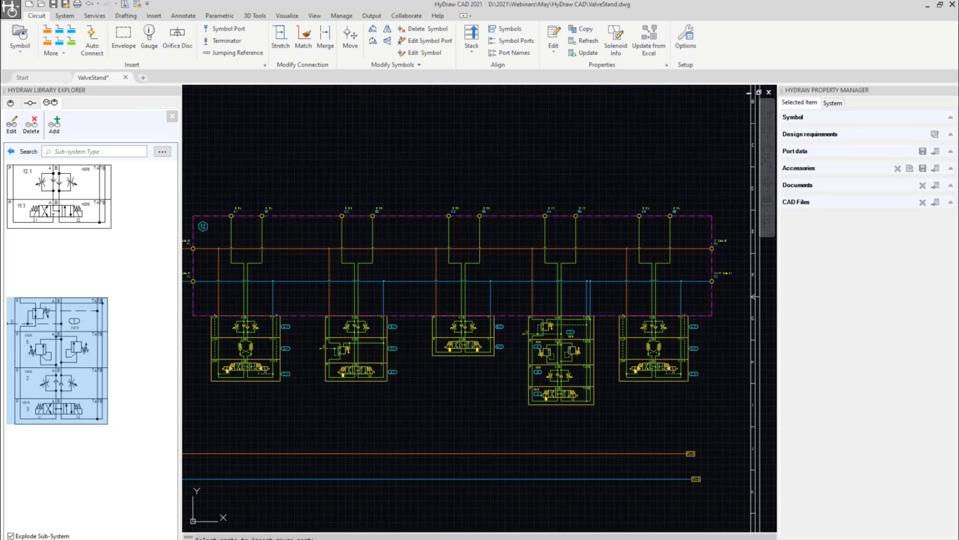
click(349, 334)
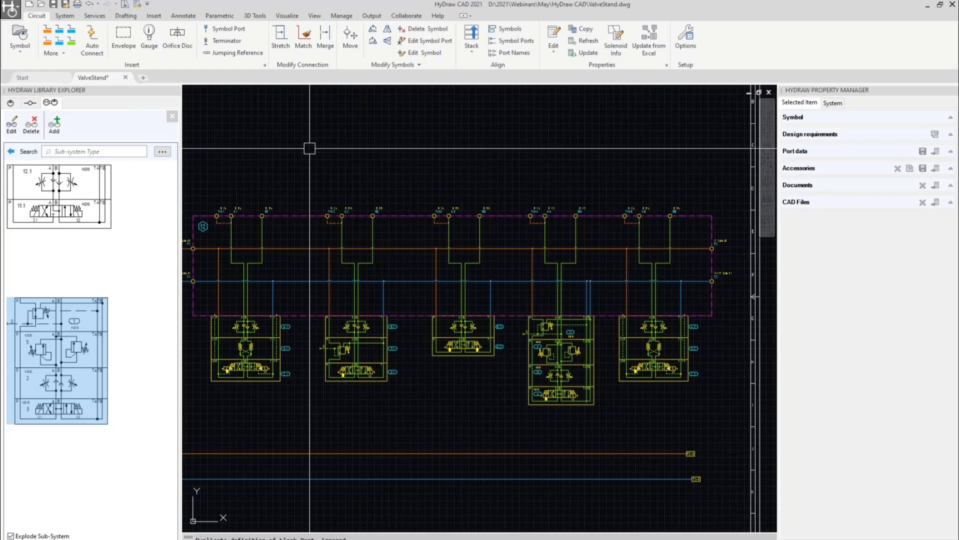
Insert gauge ports for the five B ports along the manifold's upper edge, each to the right of its main port.
click(373, 215)
click(479, 216)
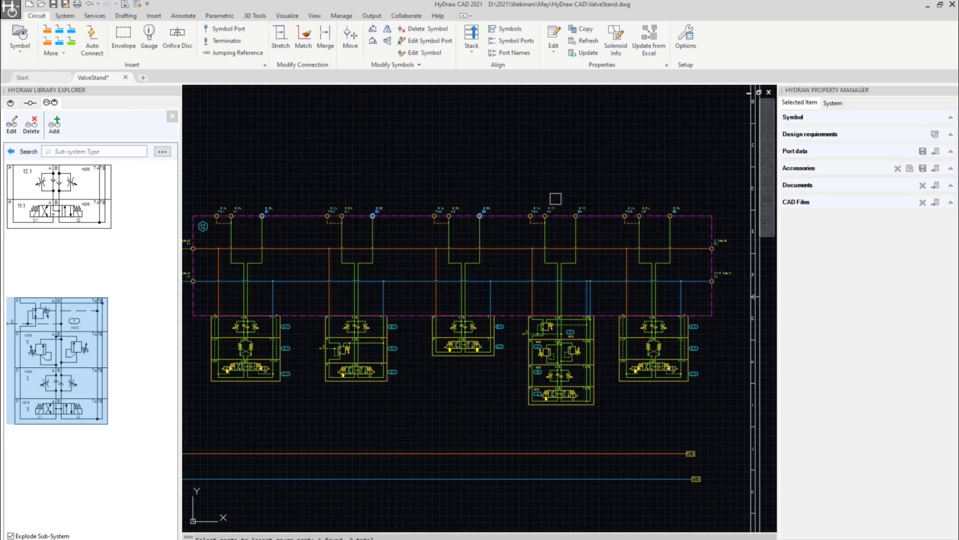
click(577, 214)
click(670, 215)
click(678, 206)
key(Return)
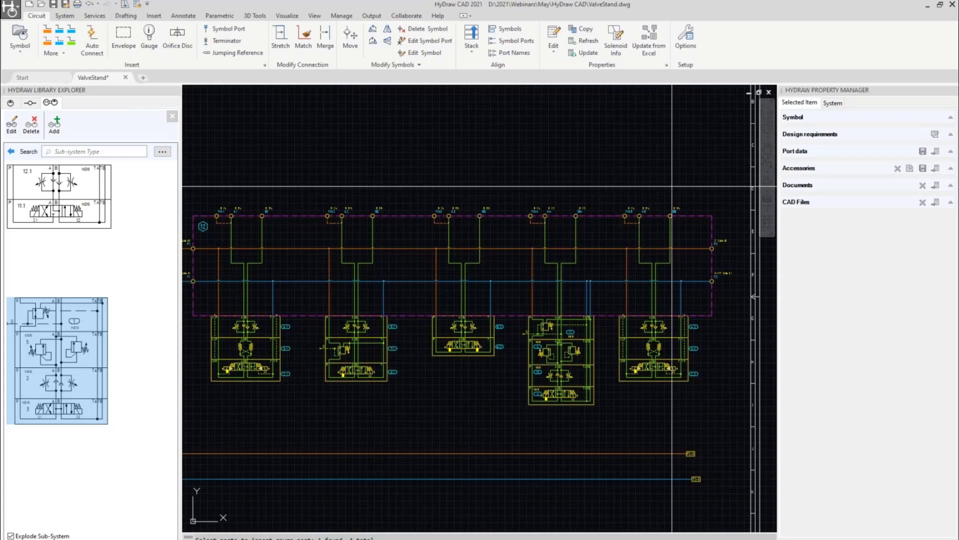
click(672, 186)
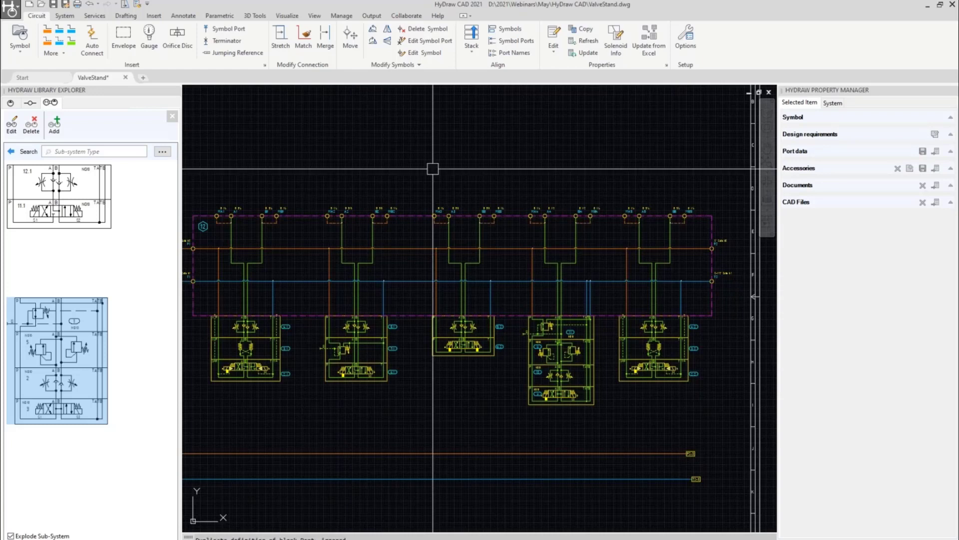
Leave the library search results and open the Minimess category under Hoses and Connectors in the Hydraulic Symbols library.
scroll(437, 246, up, 4)
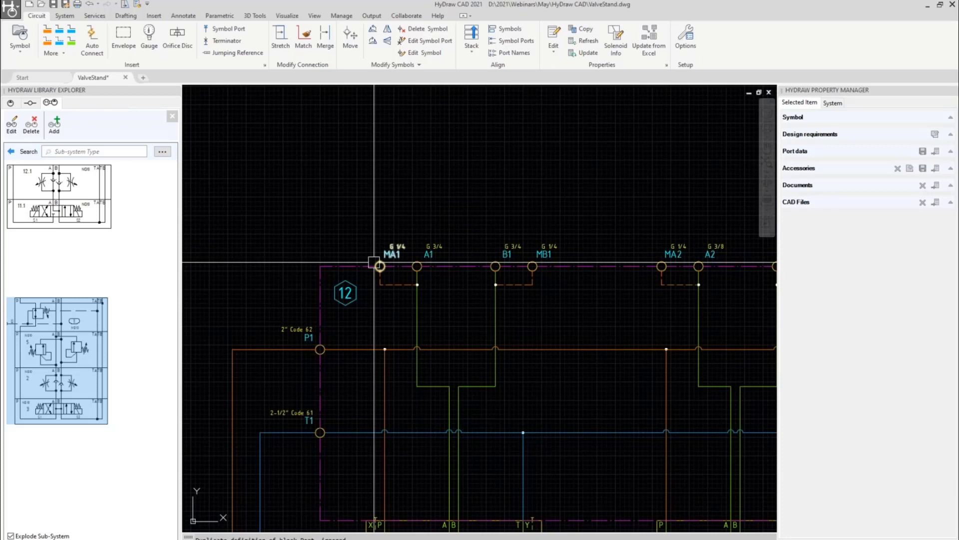
click(13, 150)
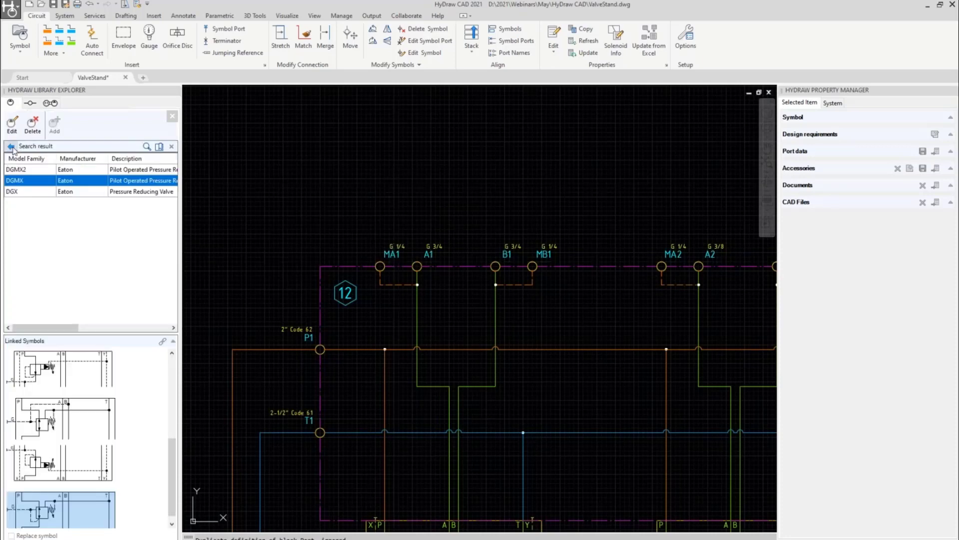
click(173, 147)
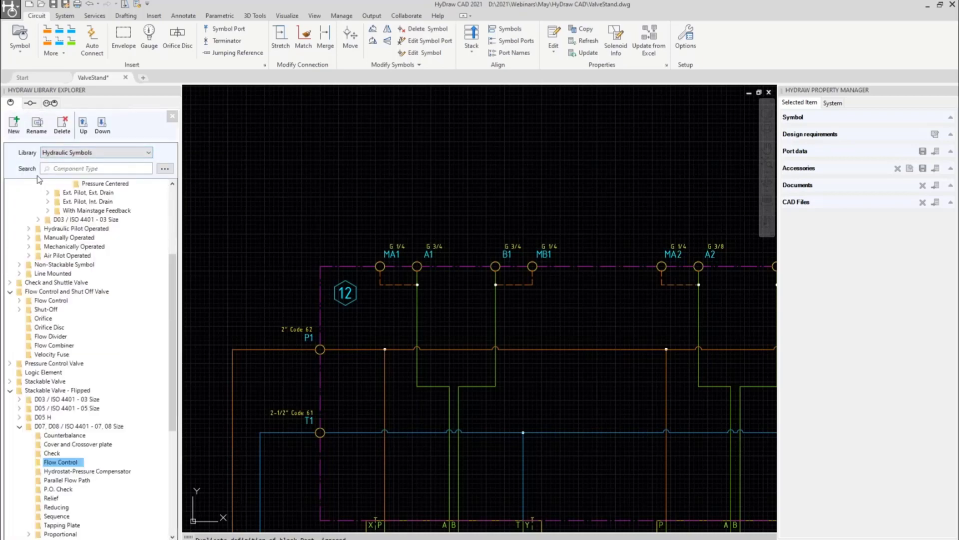
click(172, 116)
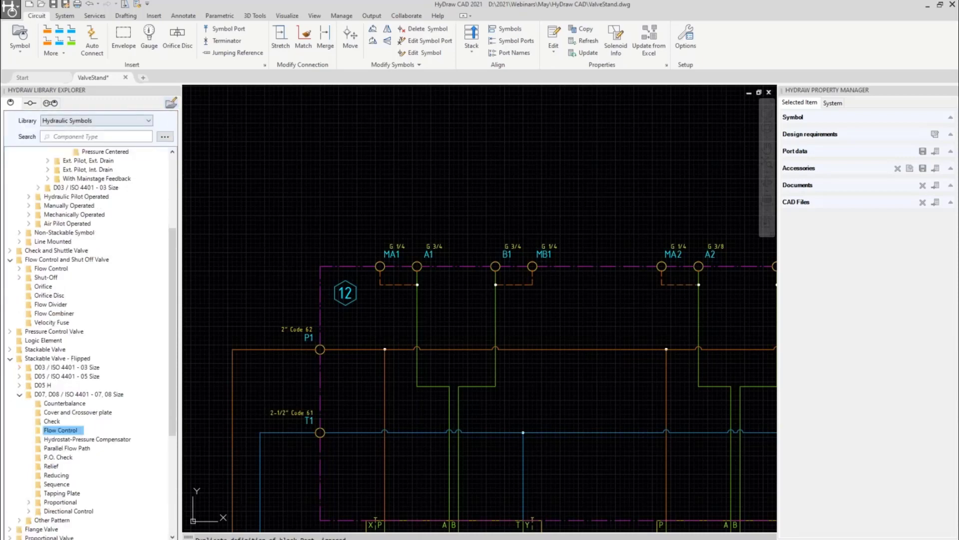
double_click(33, 359)
double_click(45, 483)
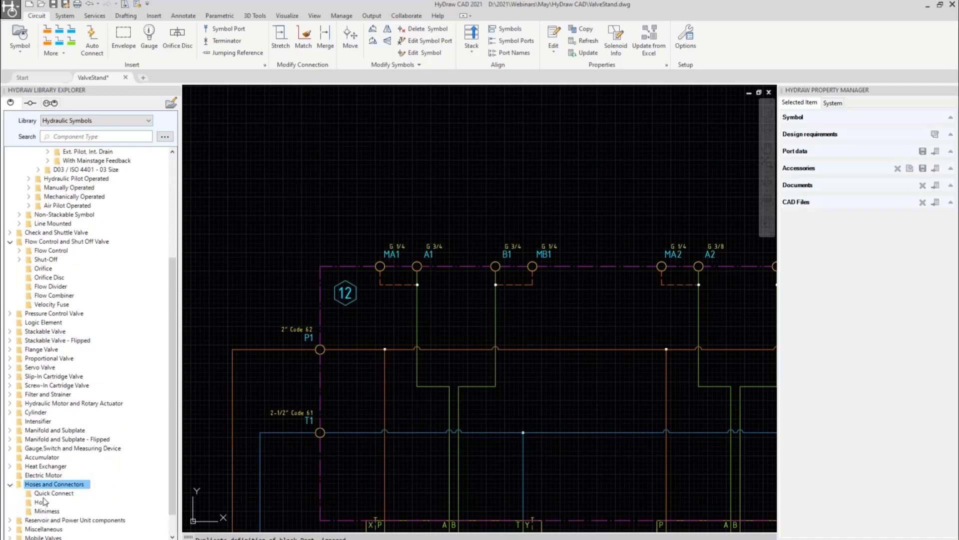
double_click(47, 510)
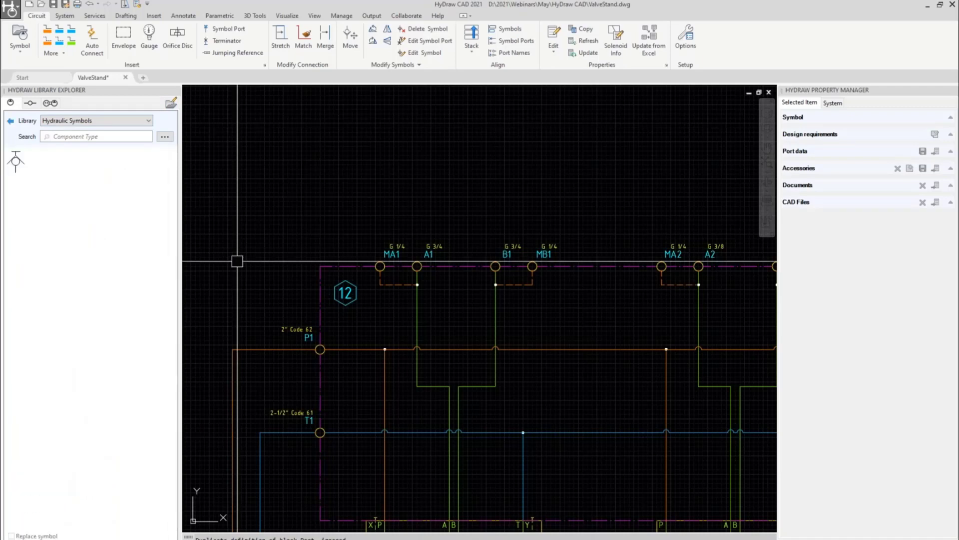
Insert the Minimess symbol on top of gauge port MA1.
click(16, 161)
scroll(376, 232, up, 5)
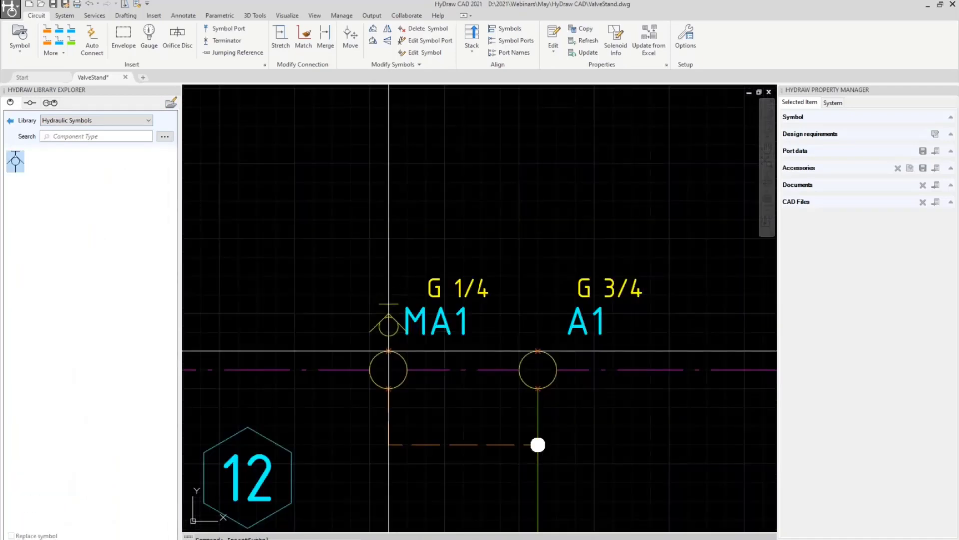
click(388, 350)
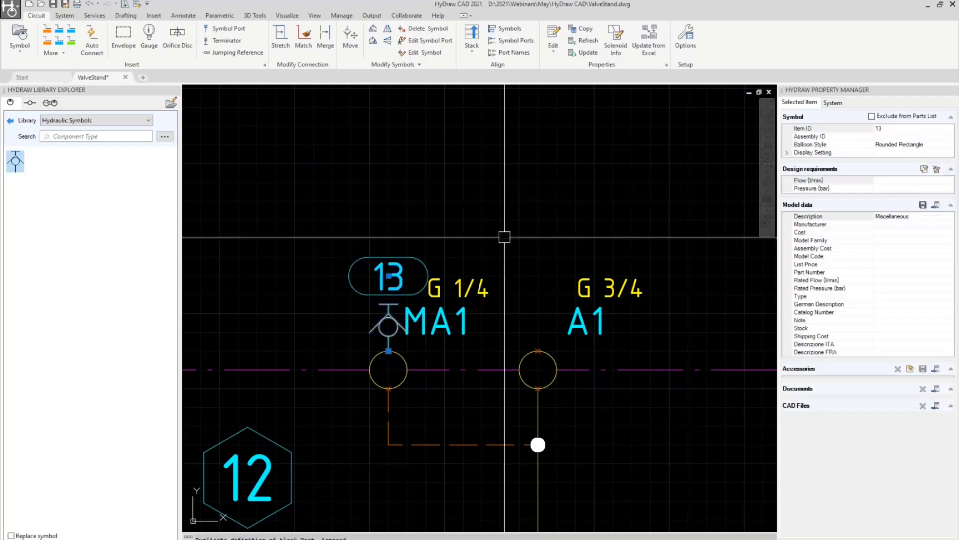
Assign the IFM E43330 M16x2 Minimess model from the corporate database to the Minimess symbol on port MA1.
click(936, 204)
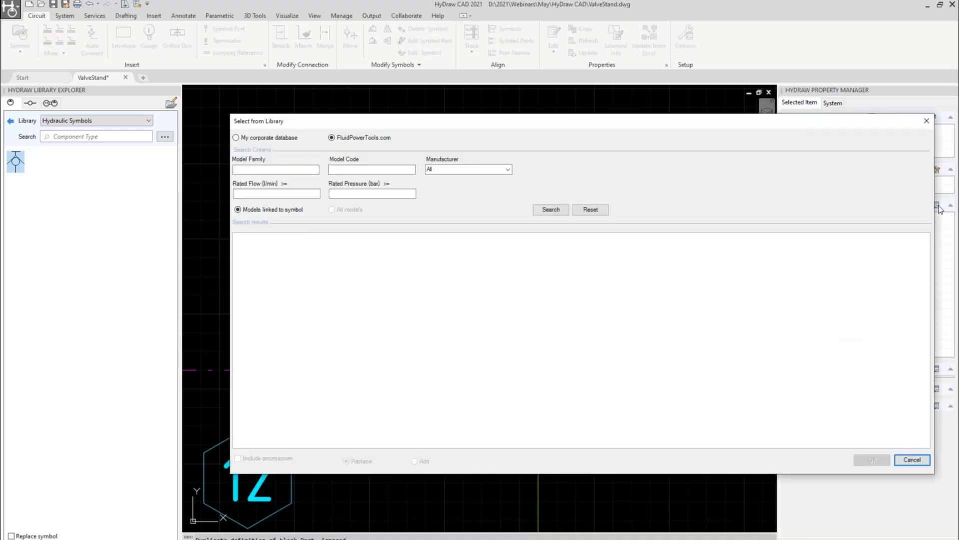
click(235, 138)
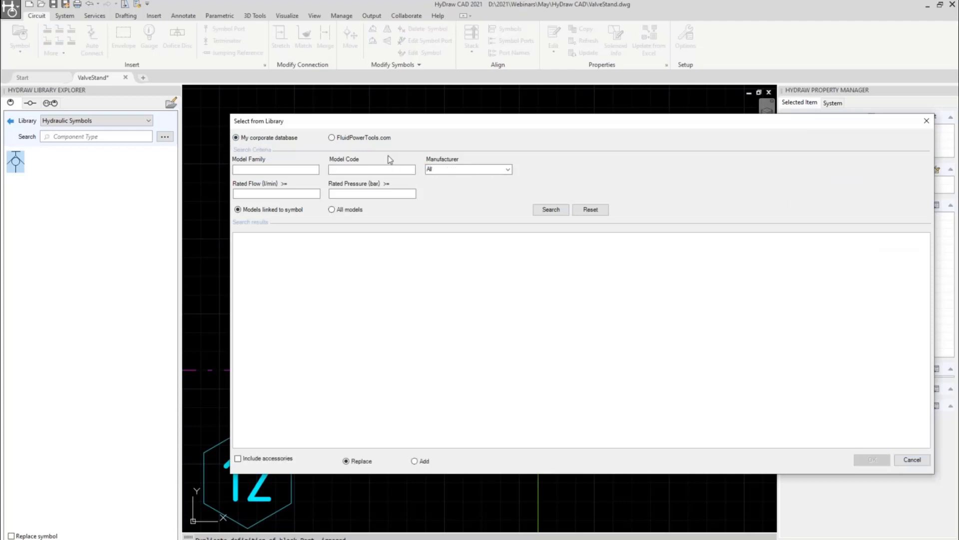
click(551, 209)
click(298, 255)
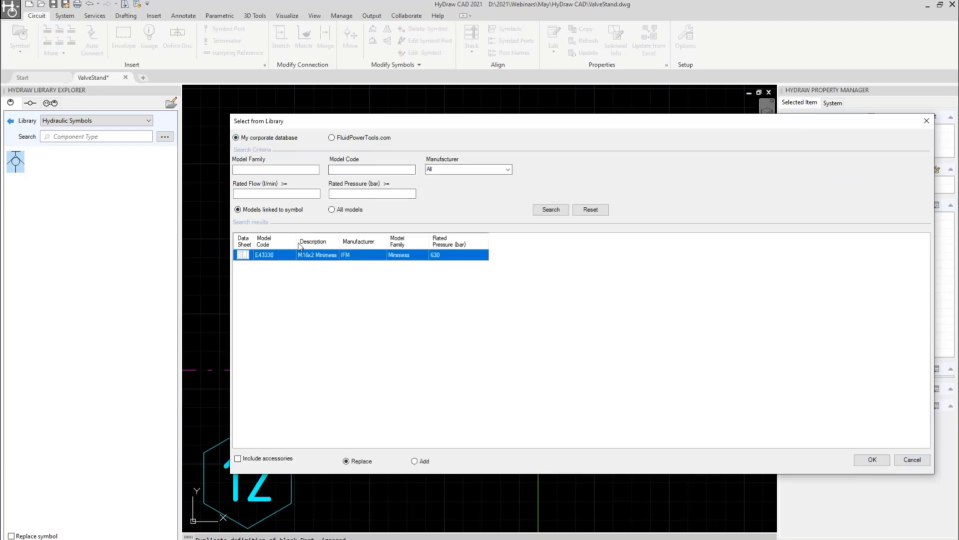
click(872, 460)
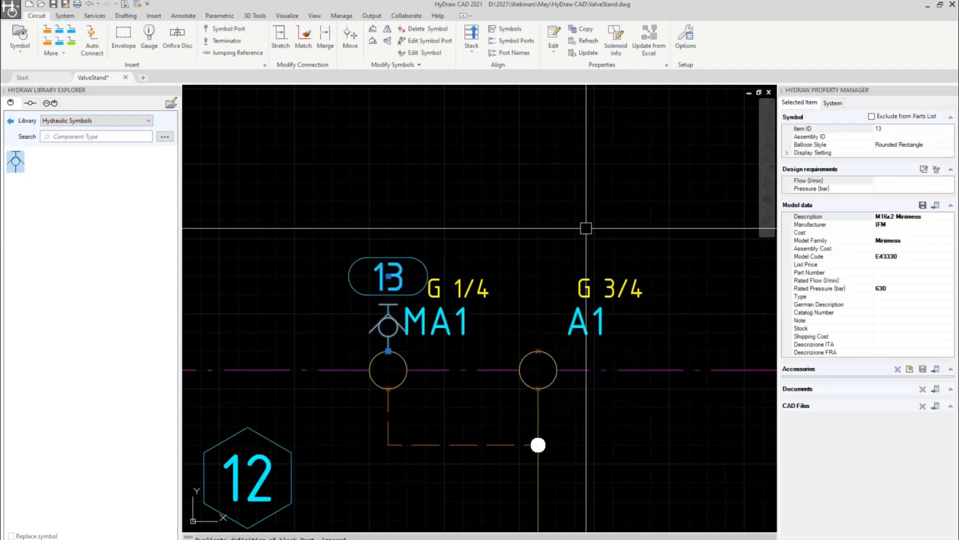
Raise the Minimess balloon clear of the symbol on MA1 and copy the symbol with its balloon to gauge ports MB1, MA2 and MB2.
click(389, 276)
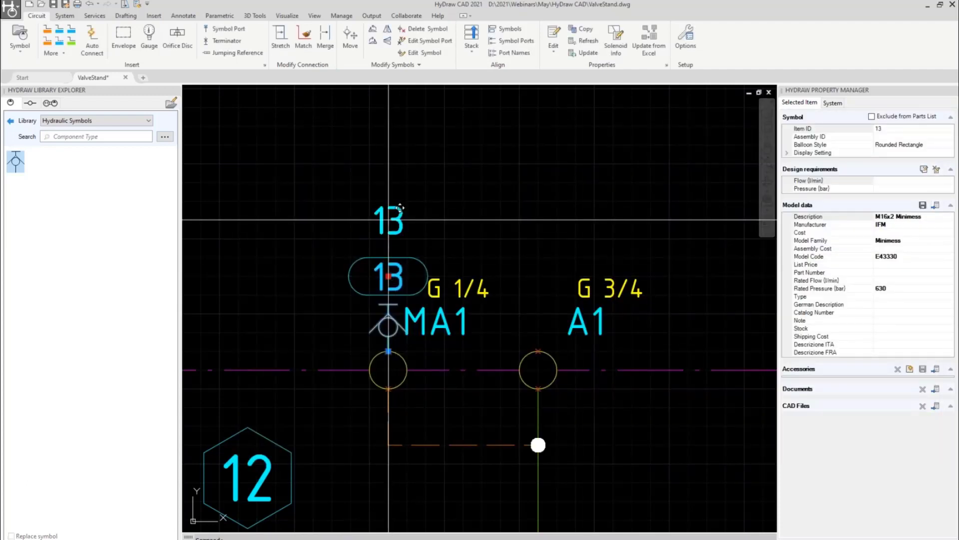
right_click(389, 340)
click(428, 129)
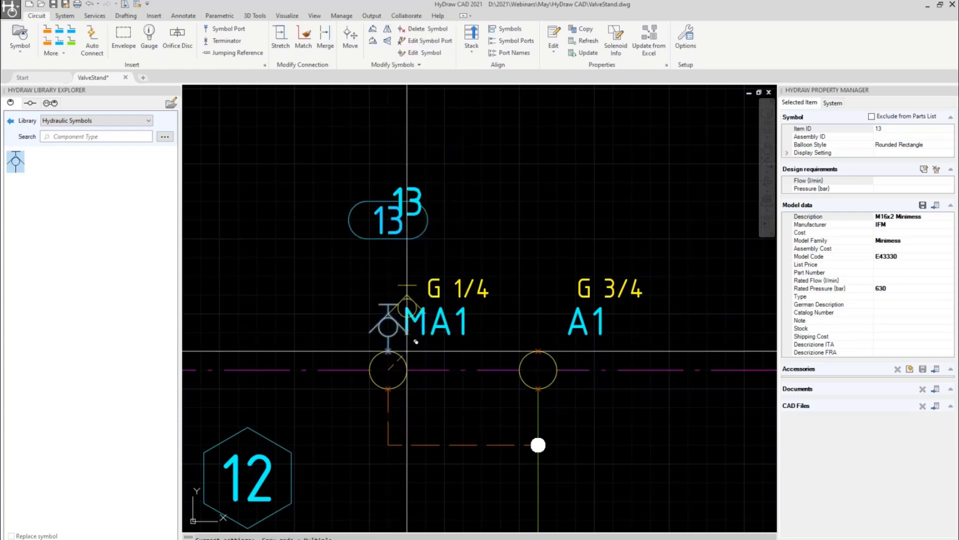
scroll(486, 340, down, 4)
click(690, 351)
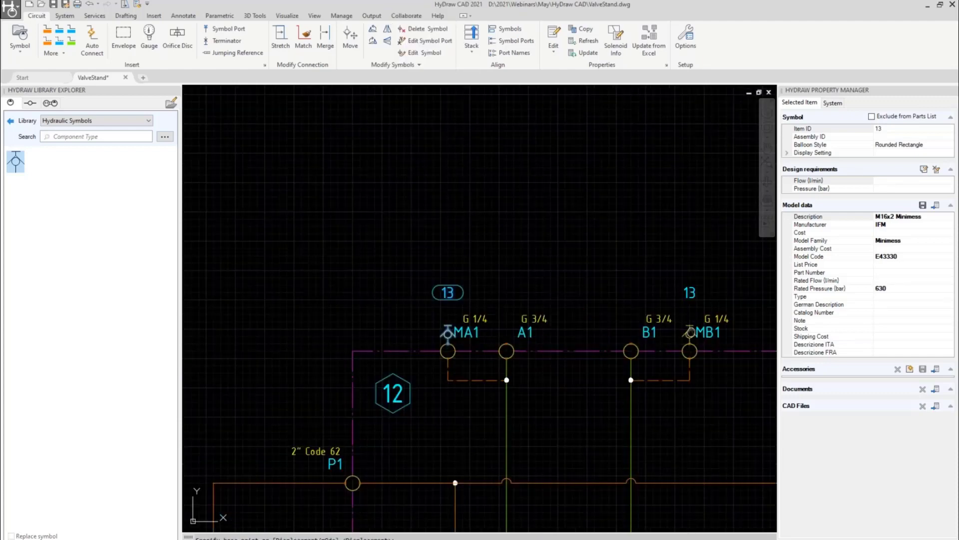
middle_drag(690, 332, 381, 306)
click(585, 325)
click(585, 325)
middle_drag(585, 325, 292, 306)
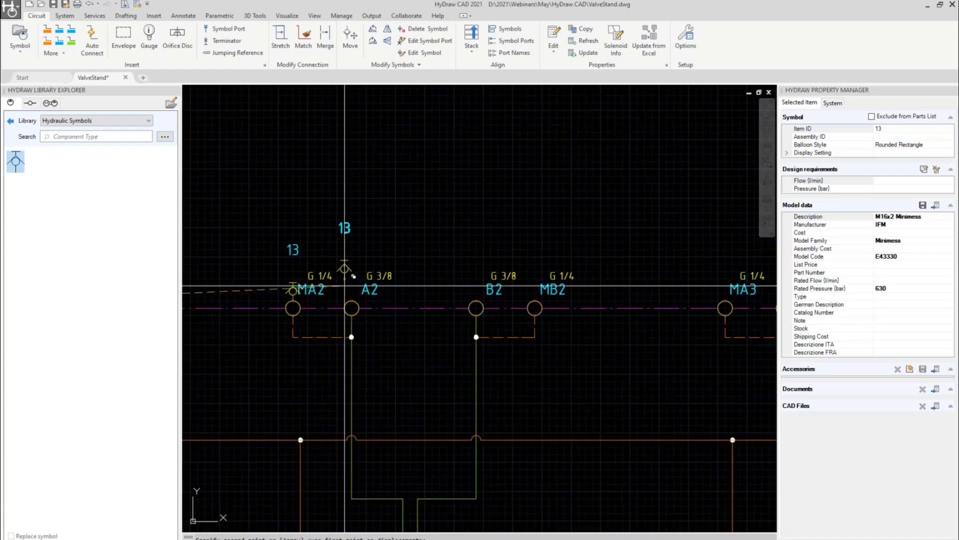
click(542, 264)
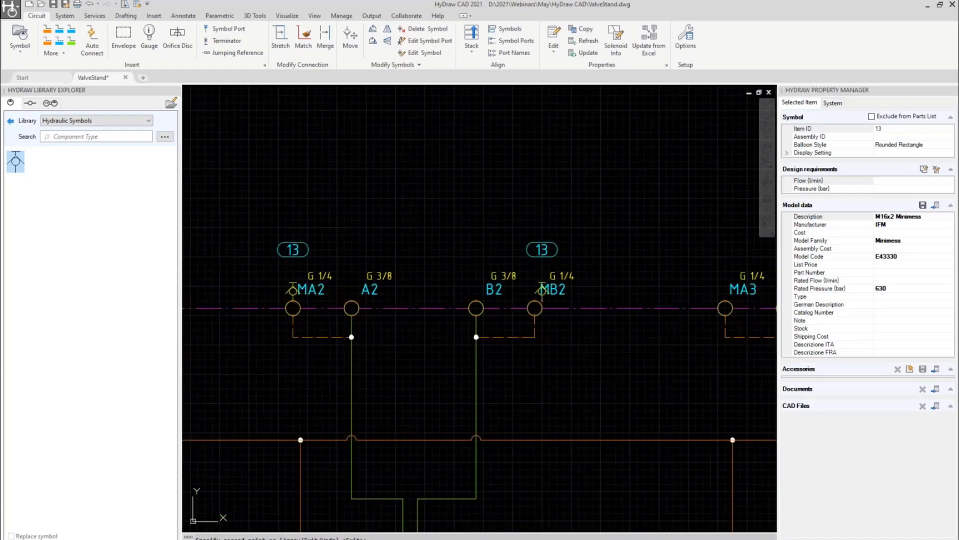
key(Return)
Shift the copied Minimess symbol at MB2 so its connection point sits exactly on top of the gauge port.
scroll(549, 294, up, 4)
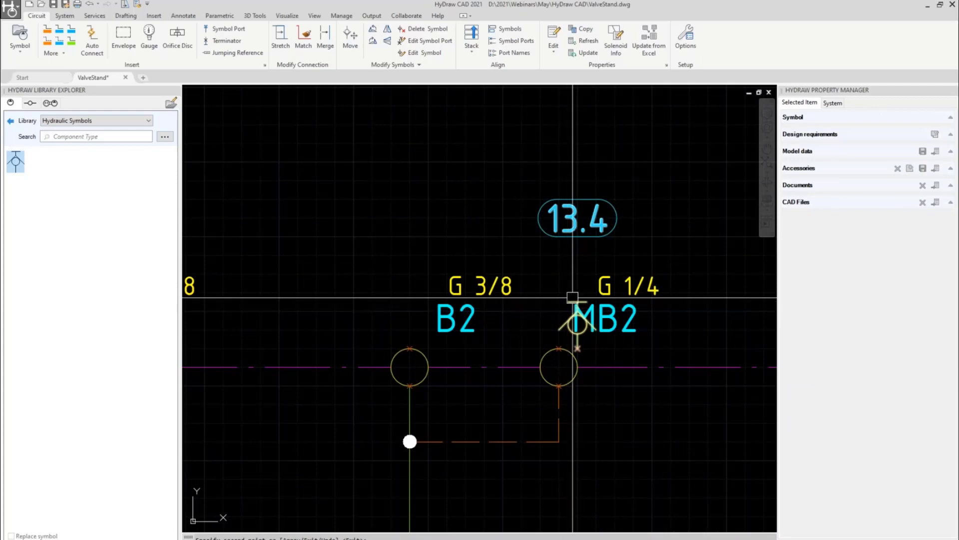
click(575, 322)
click(577, 218)
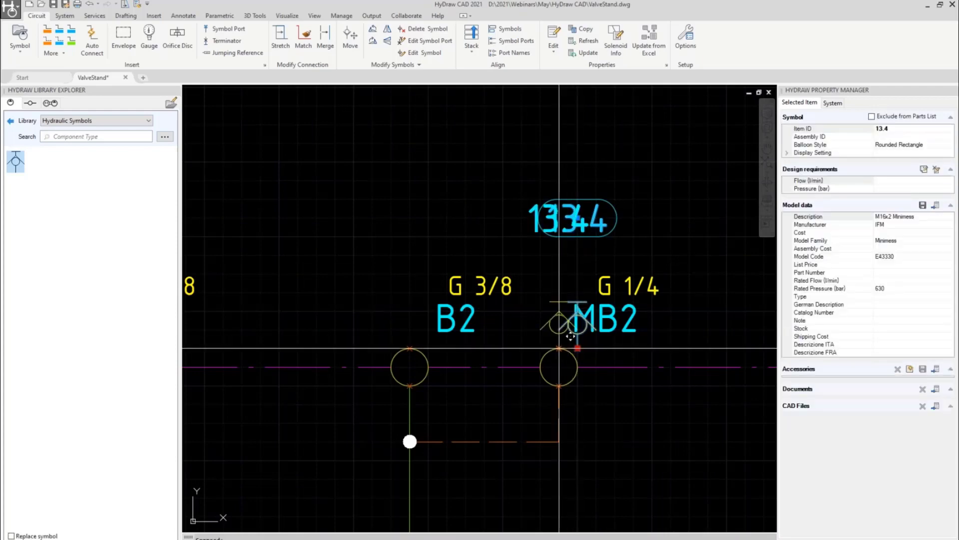
scroll(573, 264, down, 4)
middle_drag(628, 253, 444, 250)
click(378, 239)
scroll(452, 229, down, 2)
key(Escape)
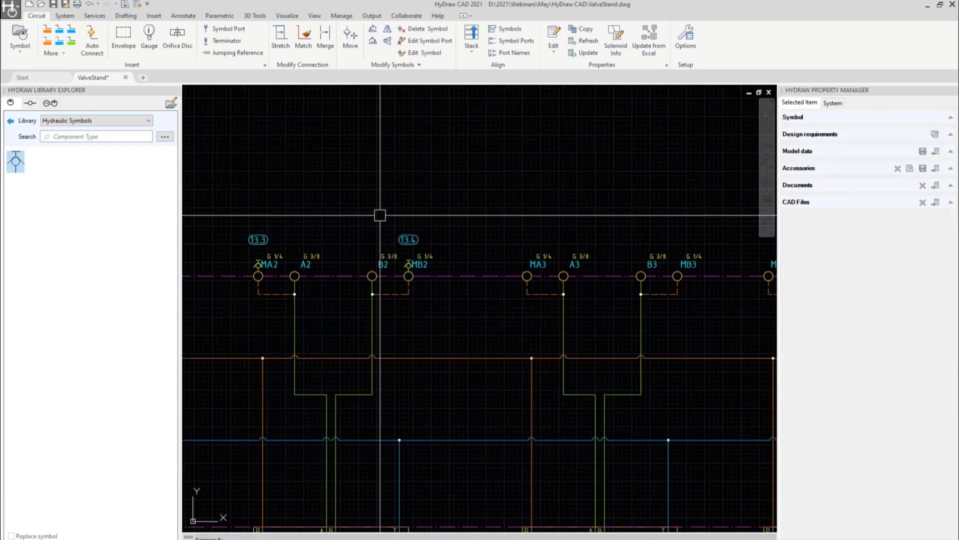
Reset the advanced library search and search FluidPowerTools.com for hydraulic models with model code PT54.
click(164, 137)
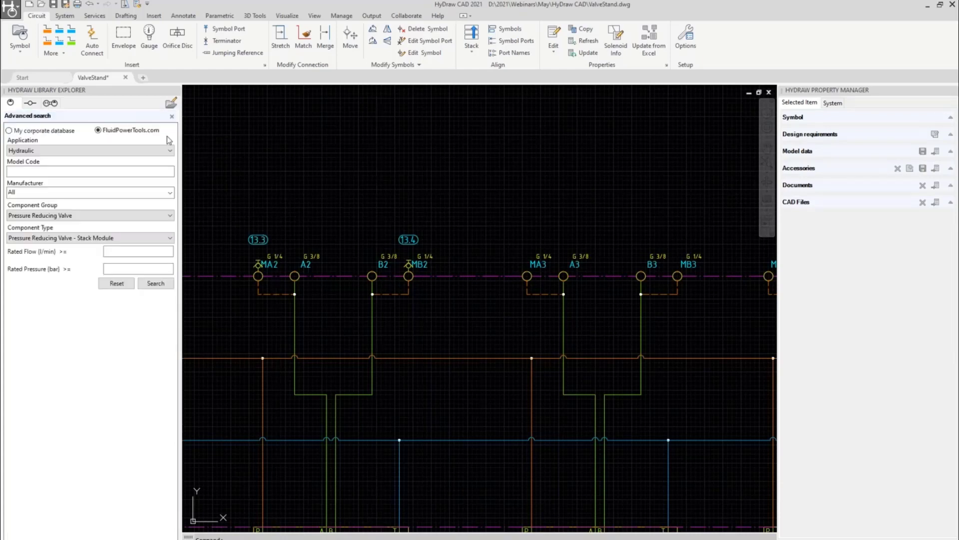
click(117, 283)
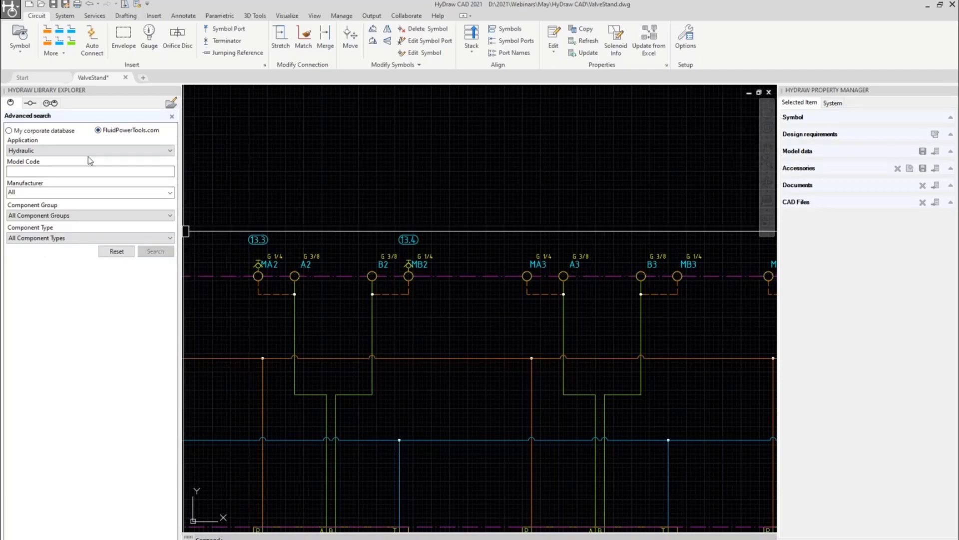
click(90, 171)
text(PT54)
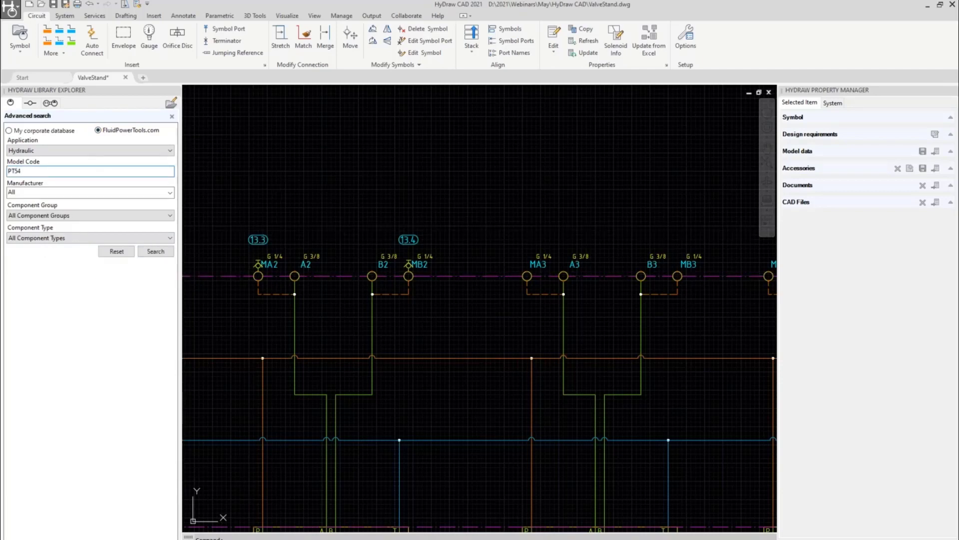
click(162, 254)
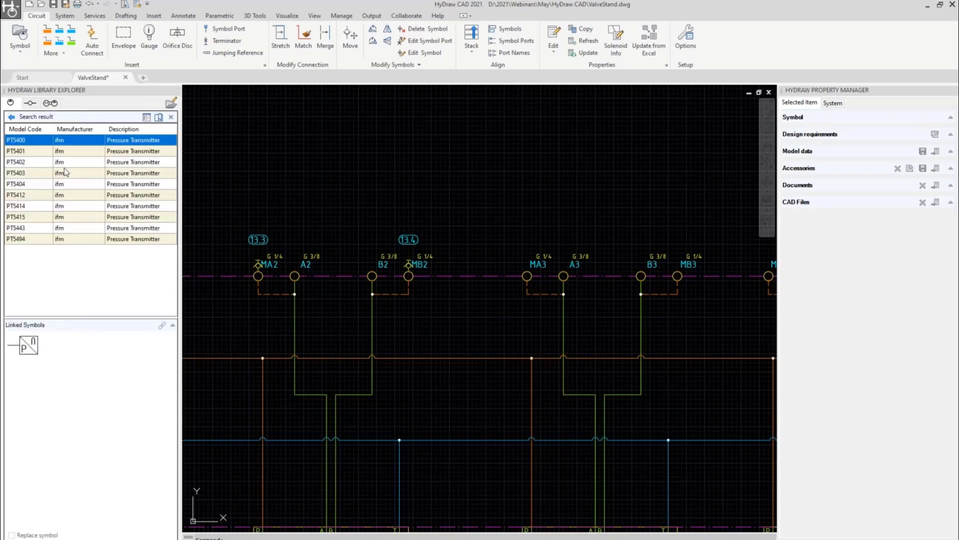
Open the data sheet of the ifm PT5400 pressure transmitter, review its specifications and close it.
right_click(34, 144)
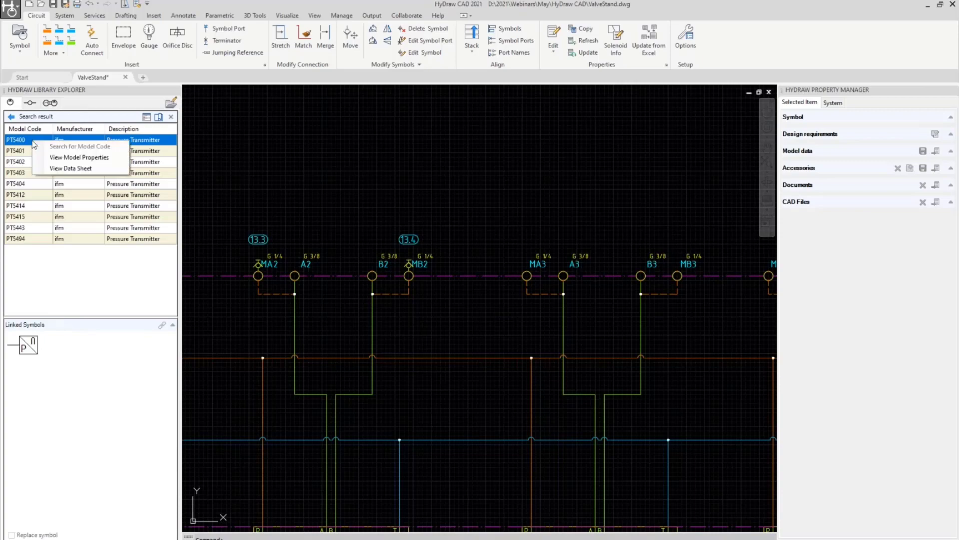
click(92, 166)
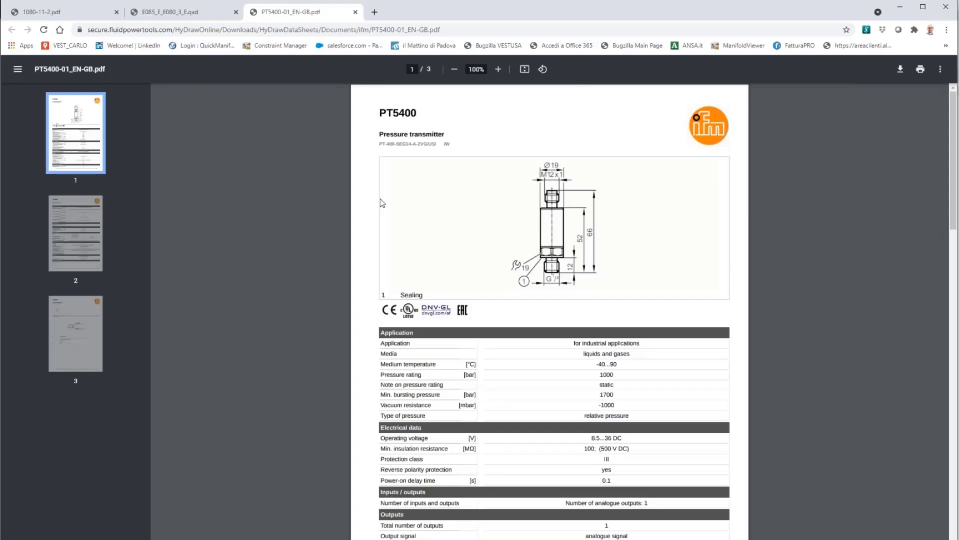
scroll(382, 203, down, 3)
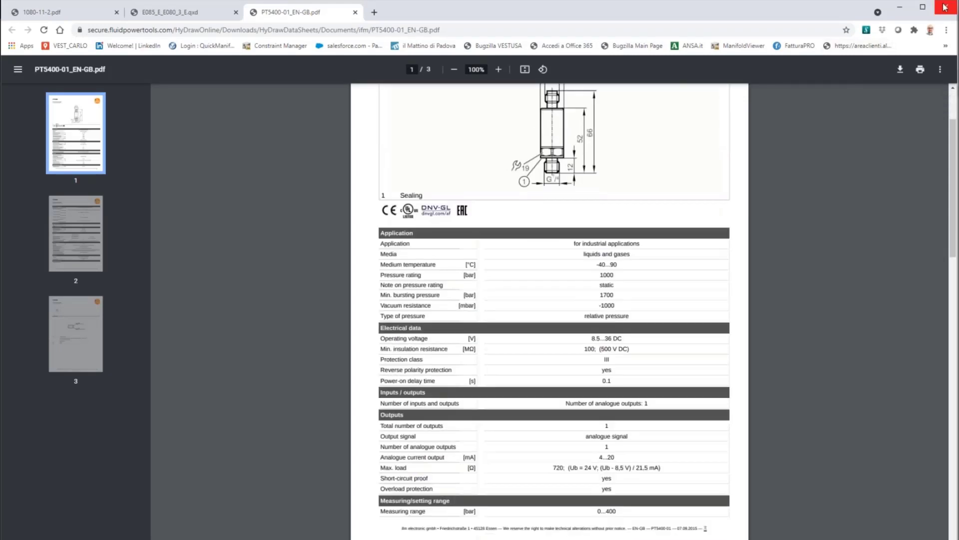
click(946, 7)
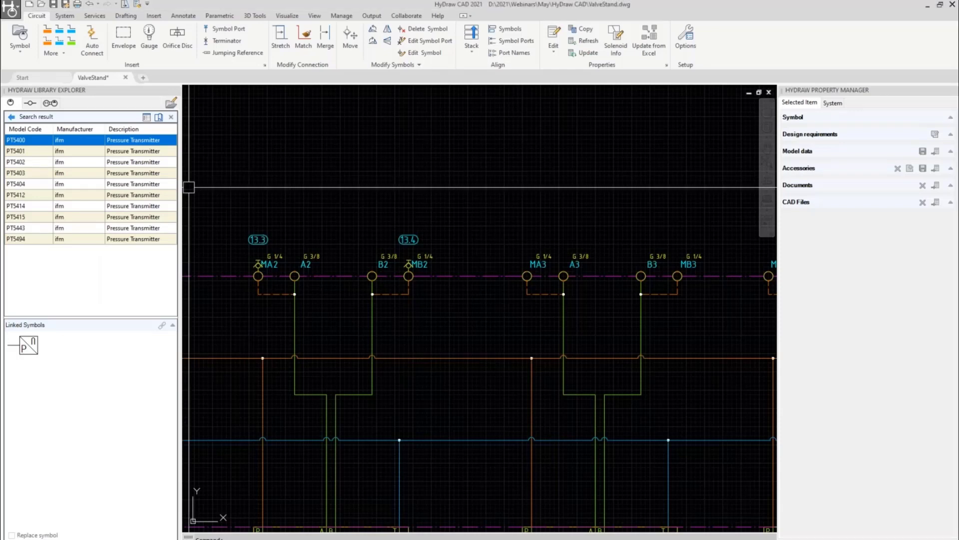
click(23, 345)
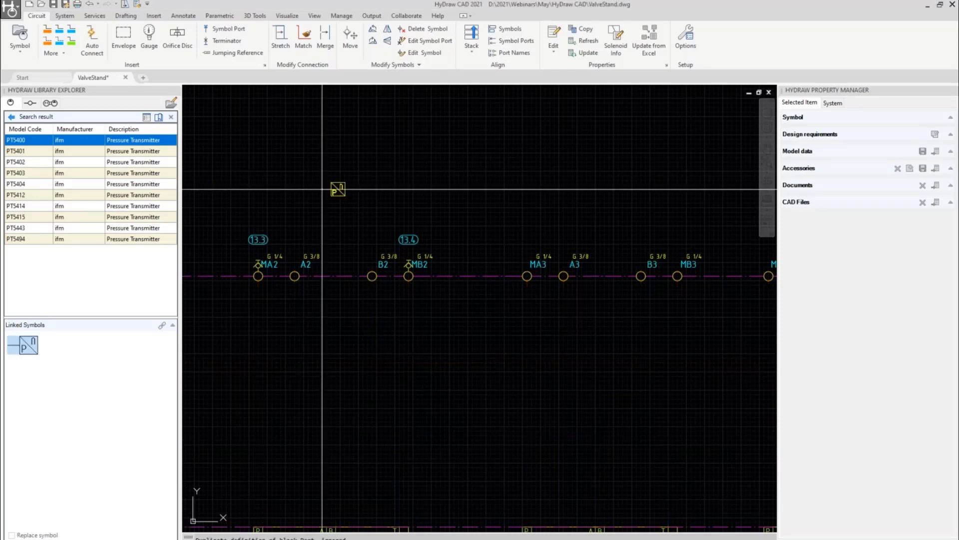
click(303, 207)
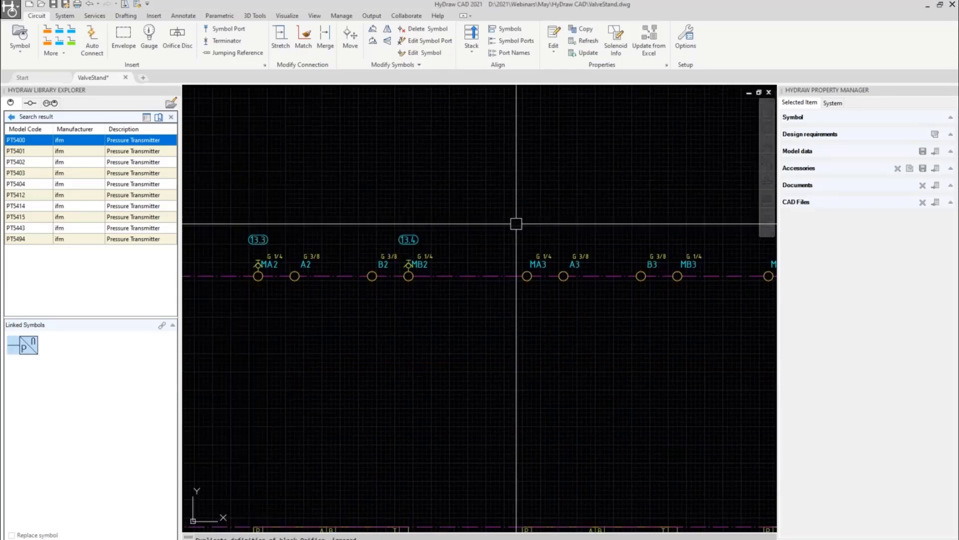
key(Escape)
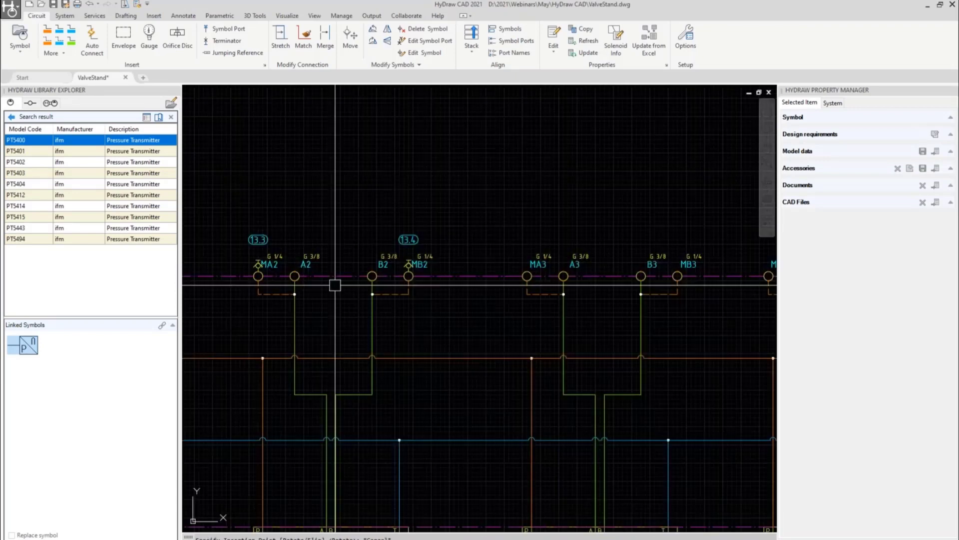
Insert the symbol linked to the PT5400 pressure transmitter directly above gauge port MA3, rotated so its connection points down.
click(23, 345)
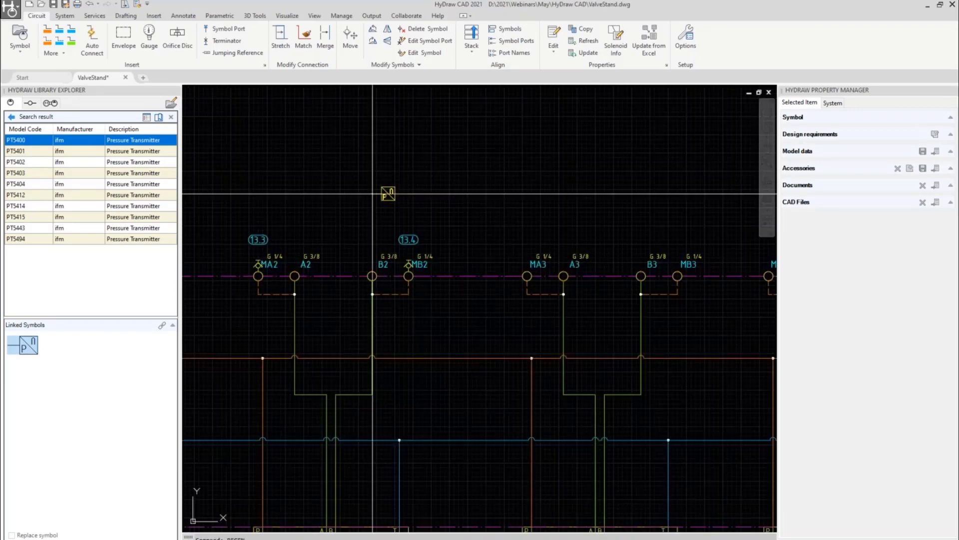
scroll(522, 207, up, 4)
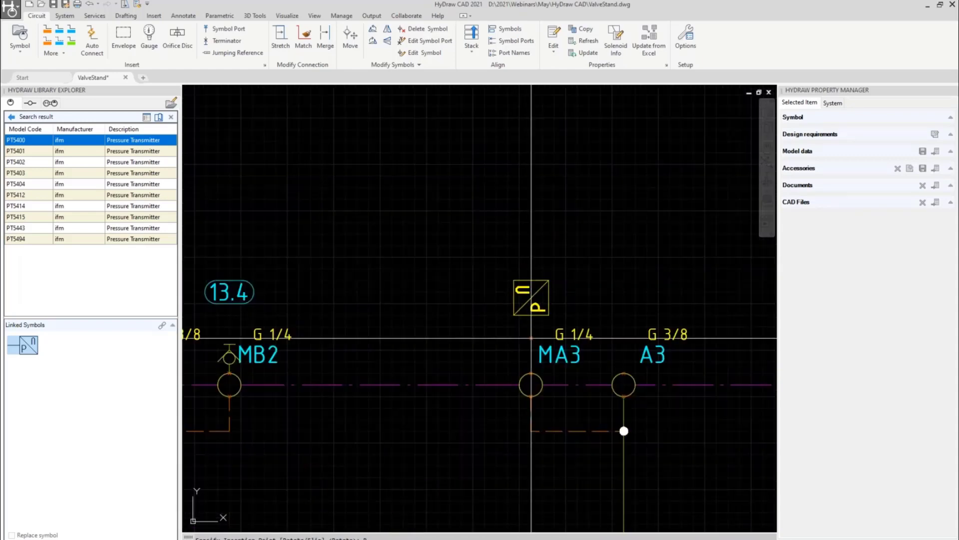
scroll(531, 338, up, 2)
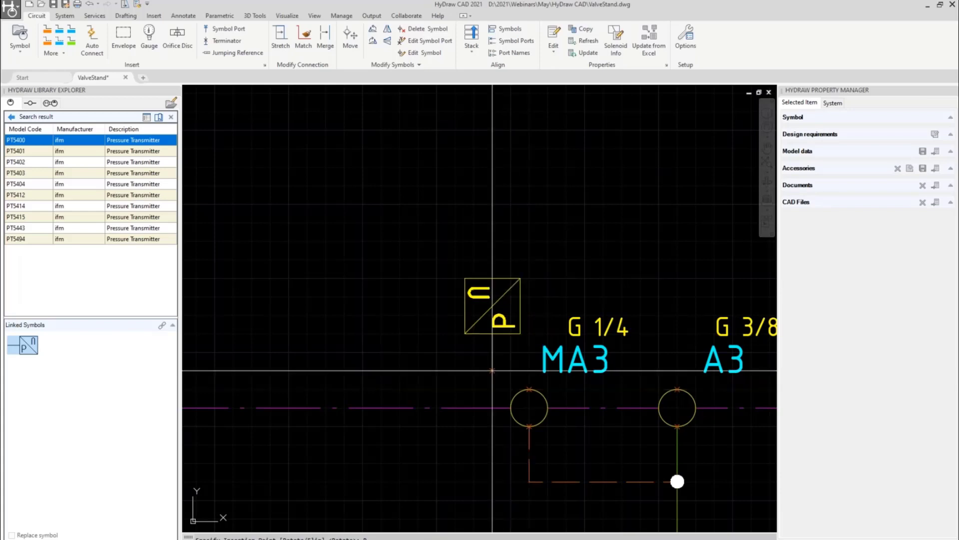
click(529, 296)
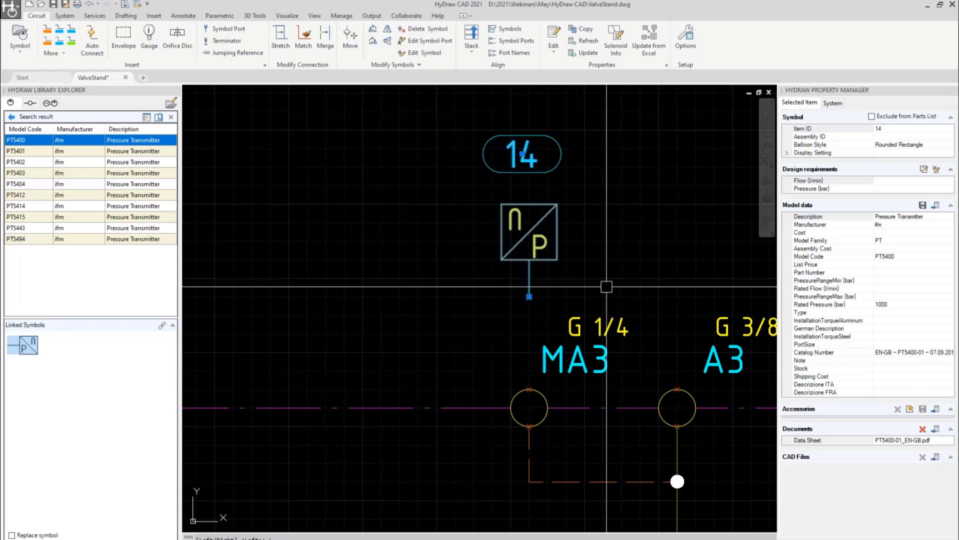
Move the pressure transmitter symbol straight up to leave more space between it and gauge port MA3.
middle_drag(617, 243, 489, 230)
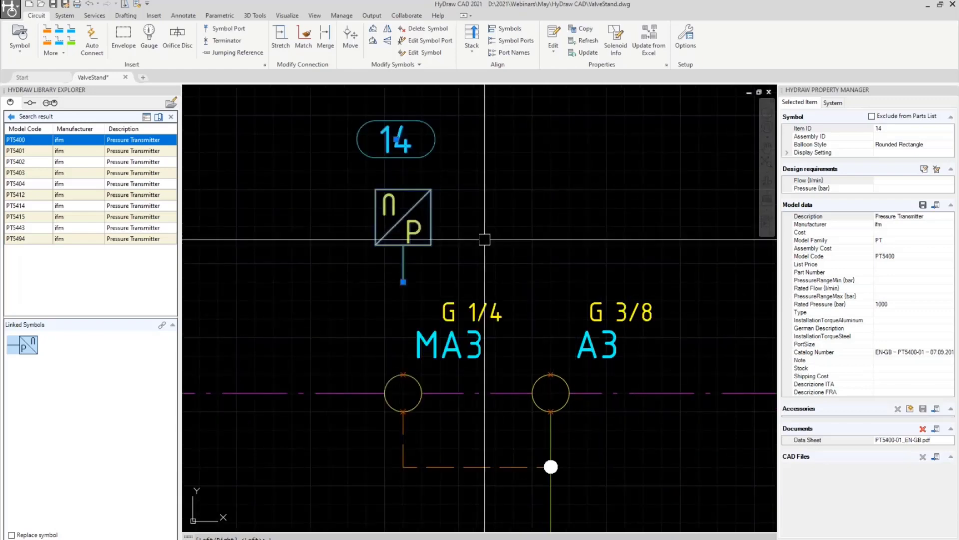
click(403, 281)
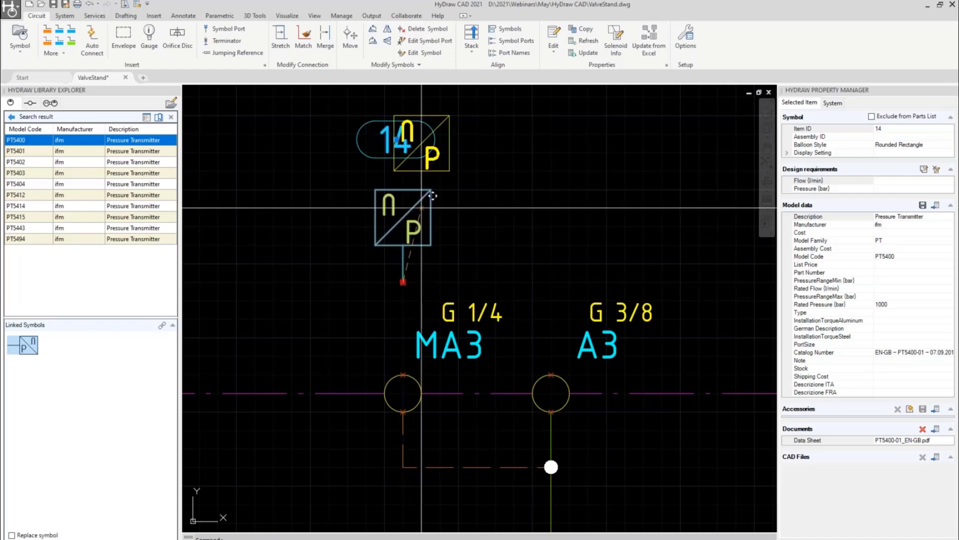
middle_drag(420, 183, 432, 316)
click(415, 213)
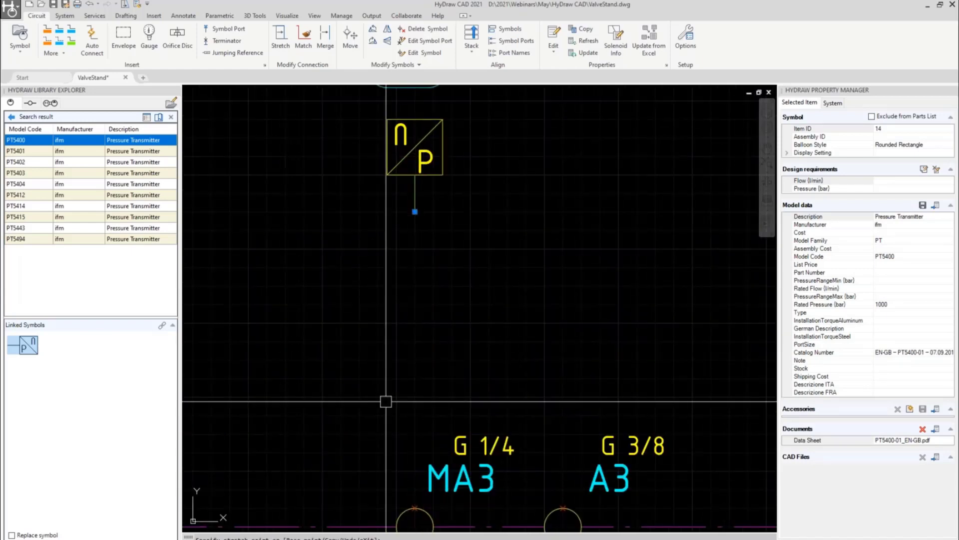
Connect the pressure transmitter's port to the top of gauge port MA3 with a dashed orange line.
click(44, 45)
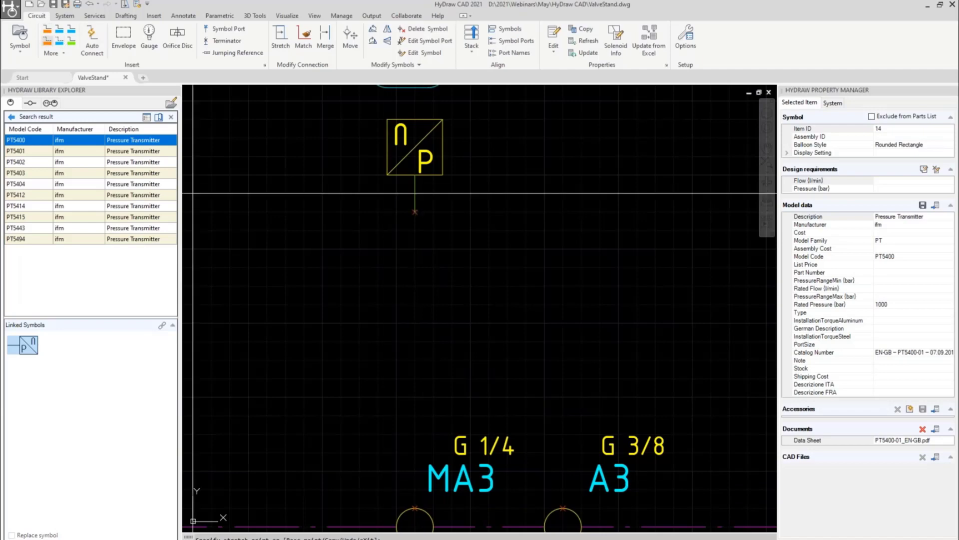
click(415, 211)
click(415, 509)
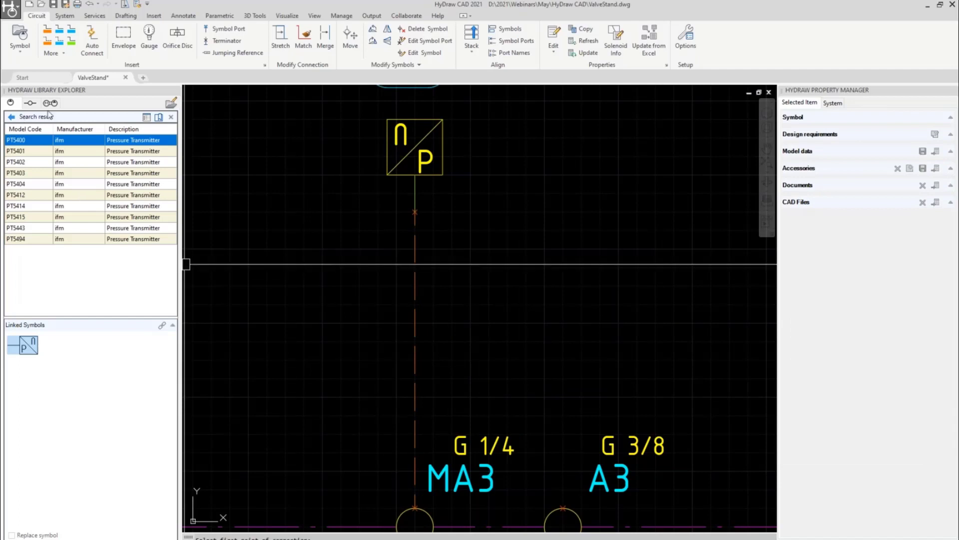
Leave the model search results, search the Hydraulic Symbols library for HOSE, and clear the search to list all component categories.
click(171, 117)
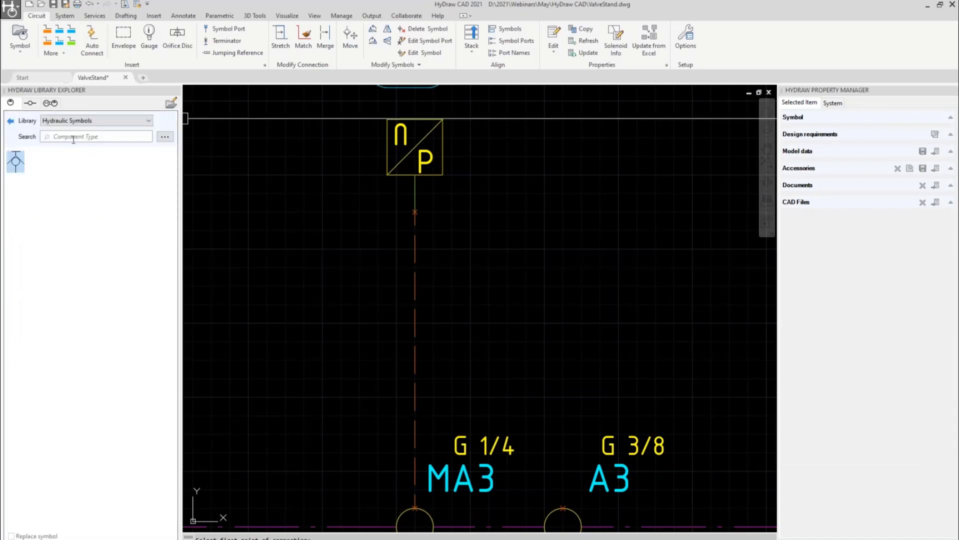
click(74, 139)
text(HOSE)
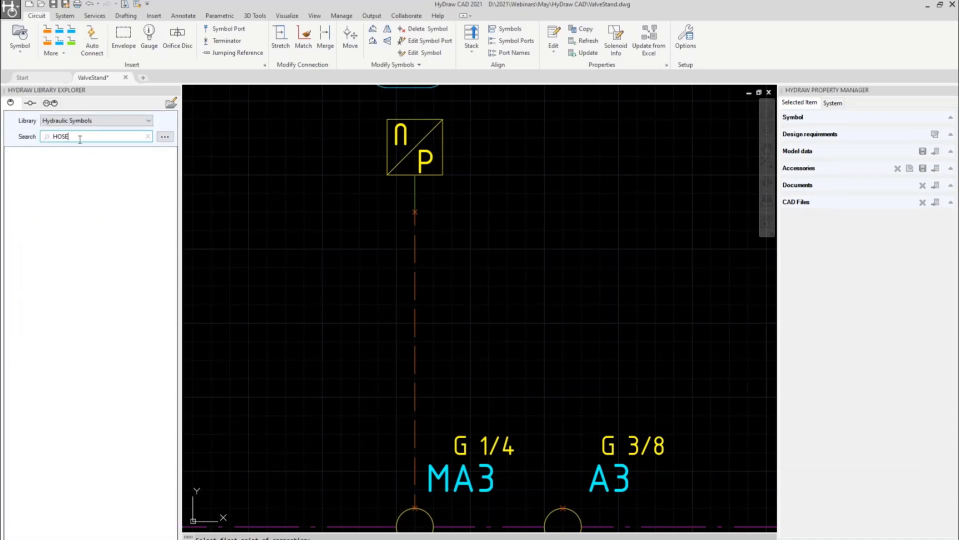
click(147, 136)
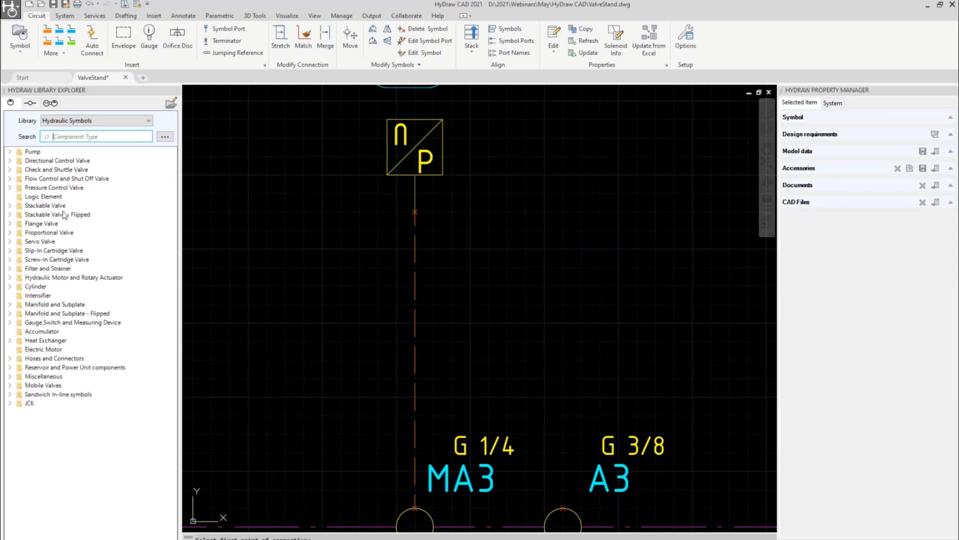
Insert the vertical flexible hose symbol from Hoses and Connections on the dashed line between gauge port MA3 and the pressure transmitter.
click(10, 359)
click(31, 367)
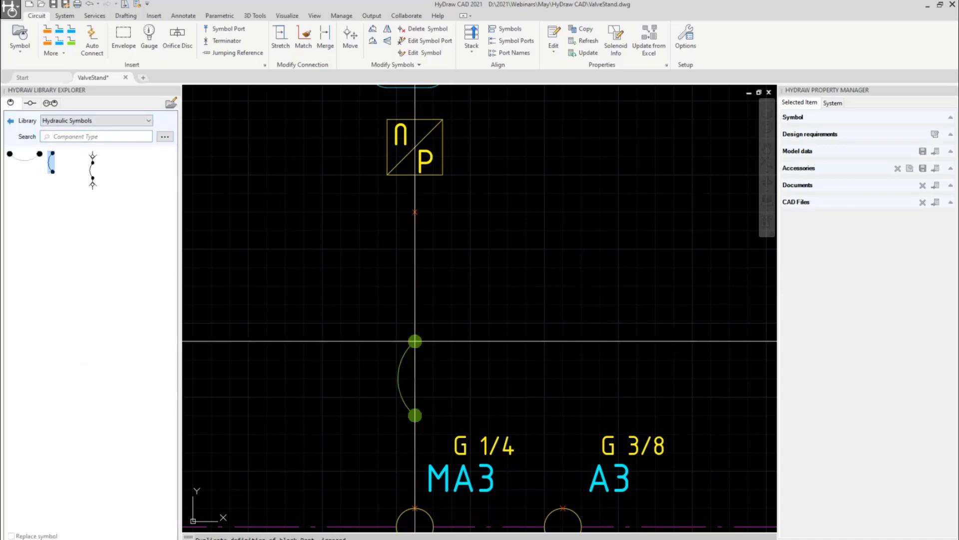
click(415, 265)
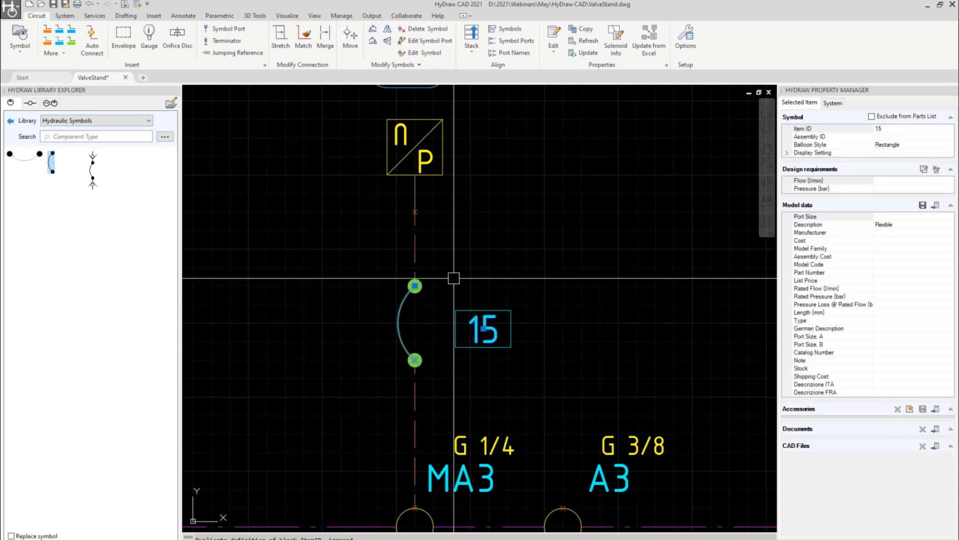
Move the hose's item number balloon to the opposite side of the symbol and exclude the hose from the parts list.
click(483, 329)
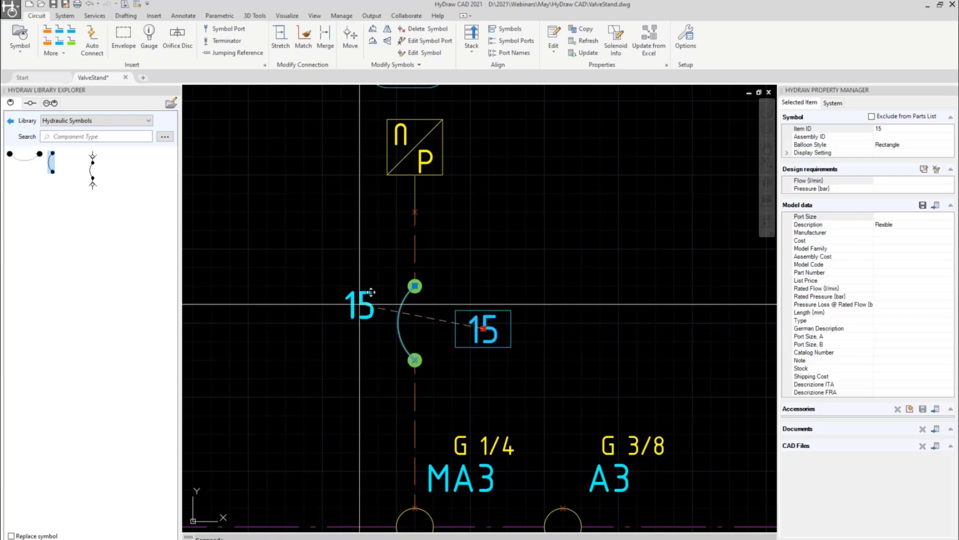
click(359, 304)
scroll(329, 287, down, 2)
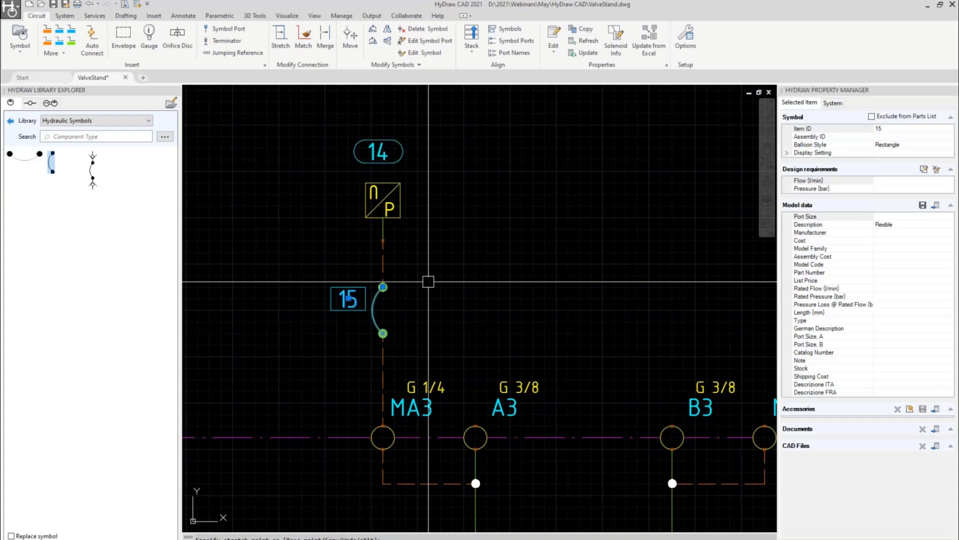
key(Escape)
key(Escape)
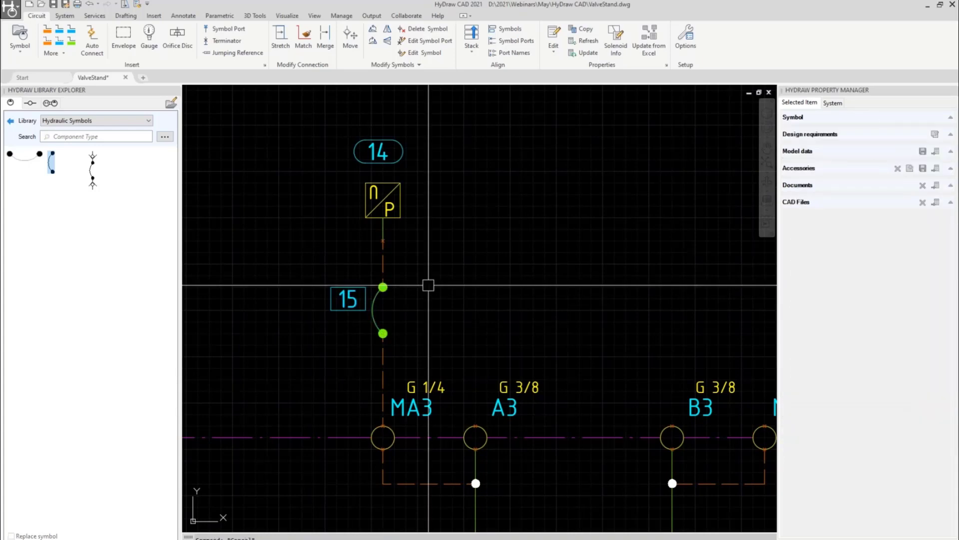
scroll(425, 300, down, 2)
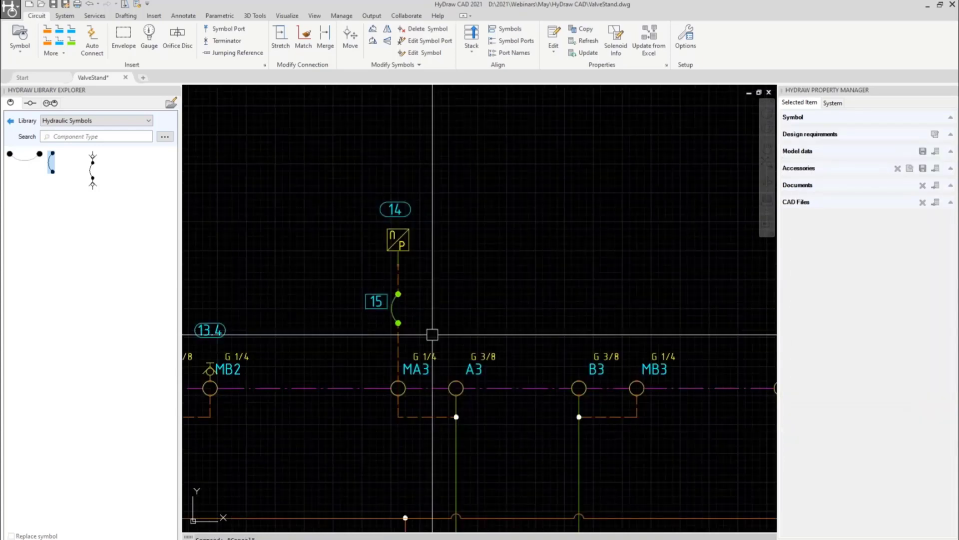
click(376, 301)
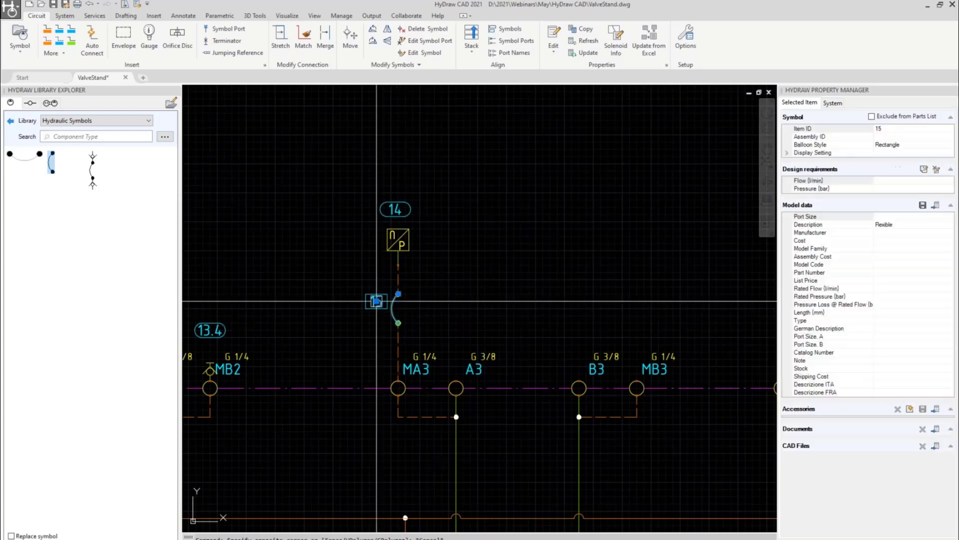
click(872, 117)
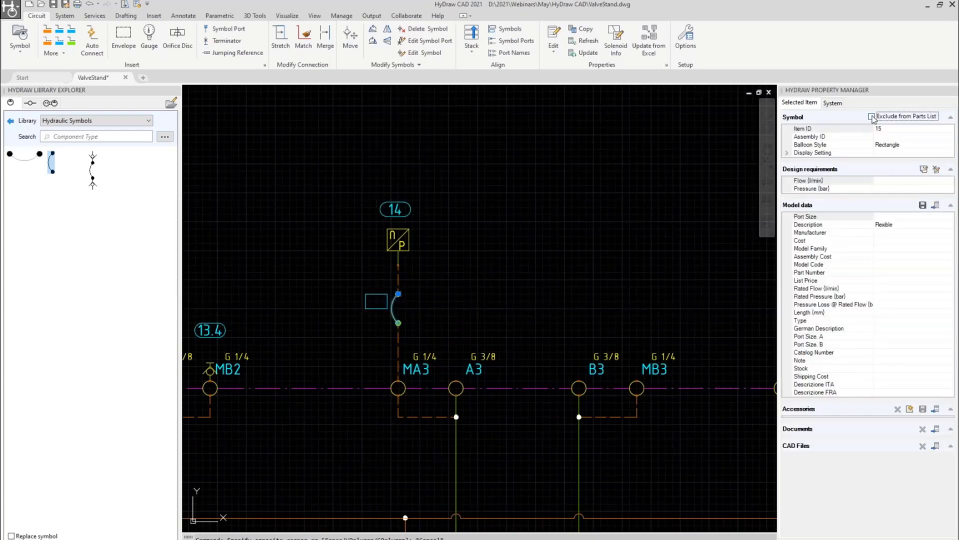
Copy the pressure transmitter, hose and dashed connection from gauge port MA3 to gauge port MB3, using the port centre as base point.
click(428, 334)
click(354, 203)
right_click(327, 305)
click(370, 368)
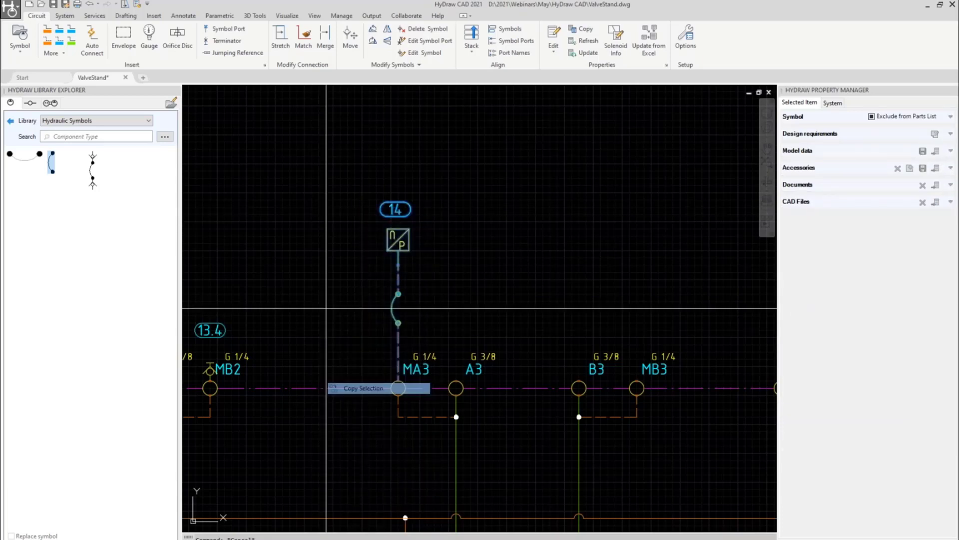
click(398, 388)
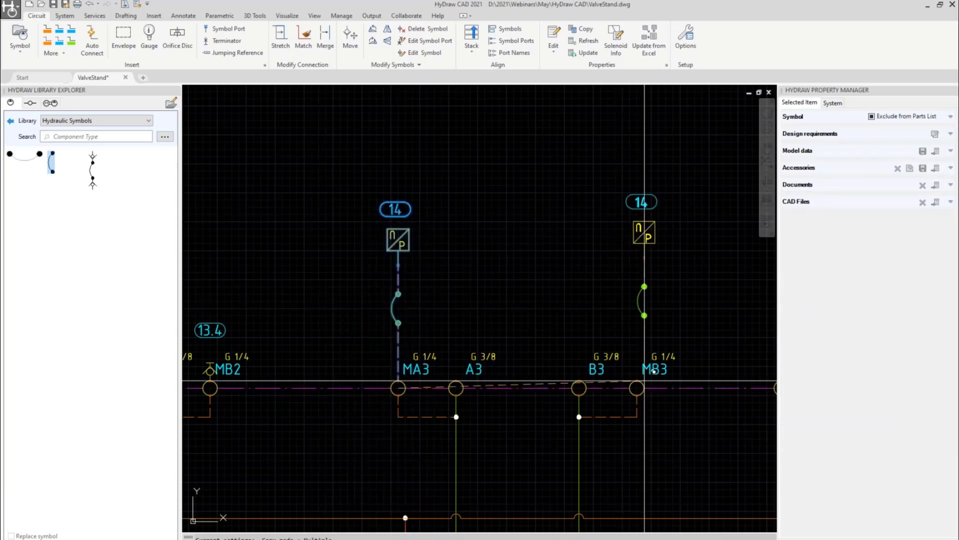
click(637, 387)
Place further copies of the transmitter and hose assembly on gauge ports MA4, MB4, MA5 and MB5.
middle_drag(690, 369, 501, 343)
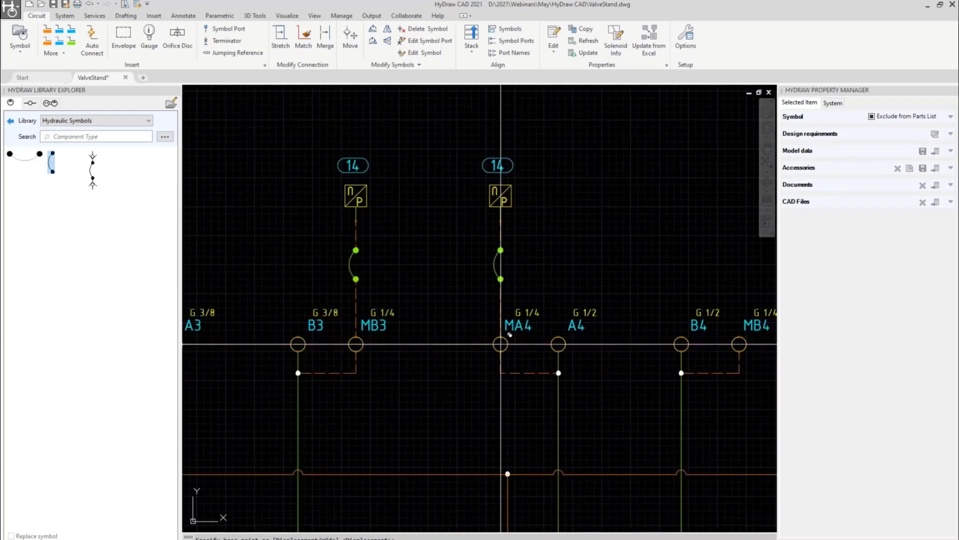
click(500, 344)
click(740, 343)
scroll(695, 316, down, 2)
middle_drag(695, 316, 395, 321)
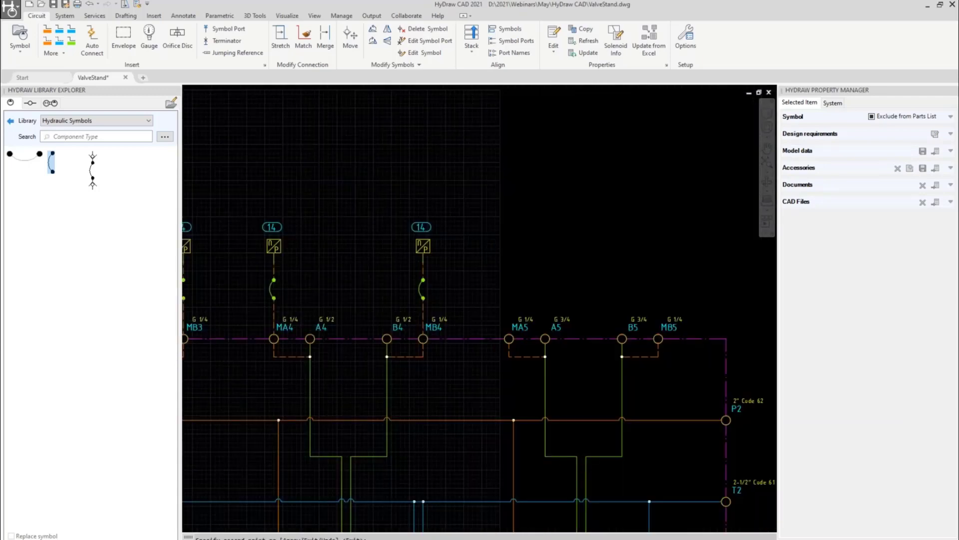
click(510, 338)
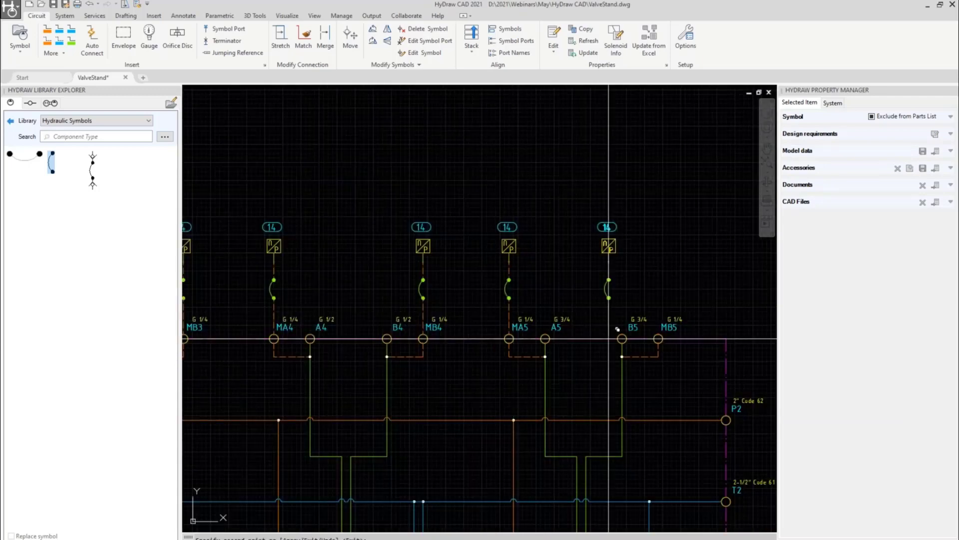
click(658, 338)
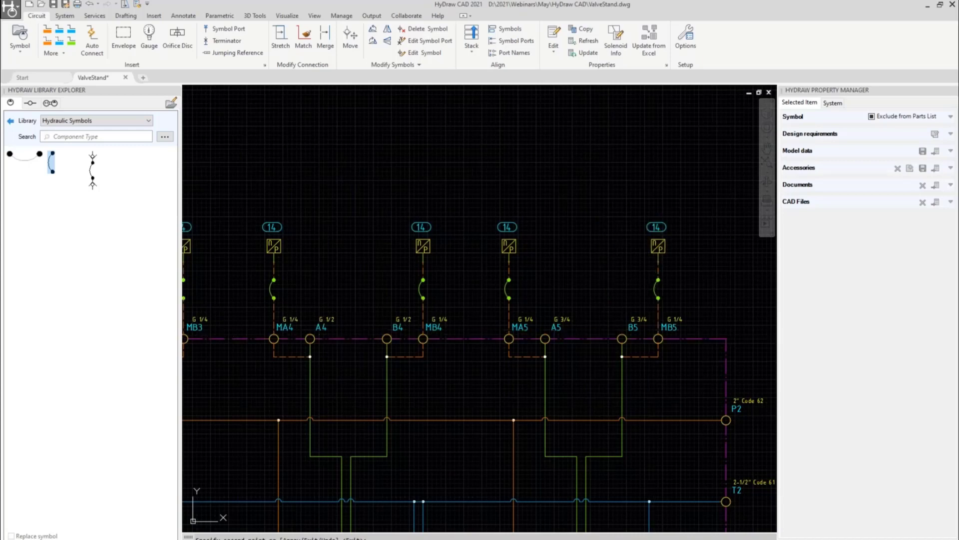
scroll(559, 231, down, 3)
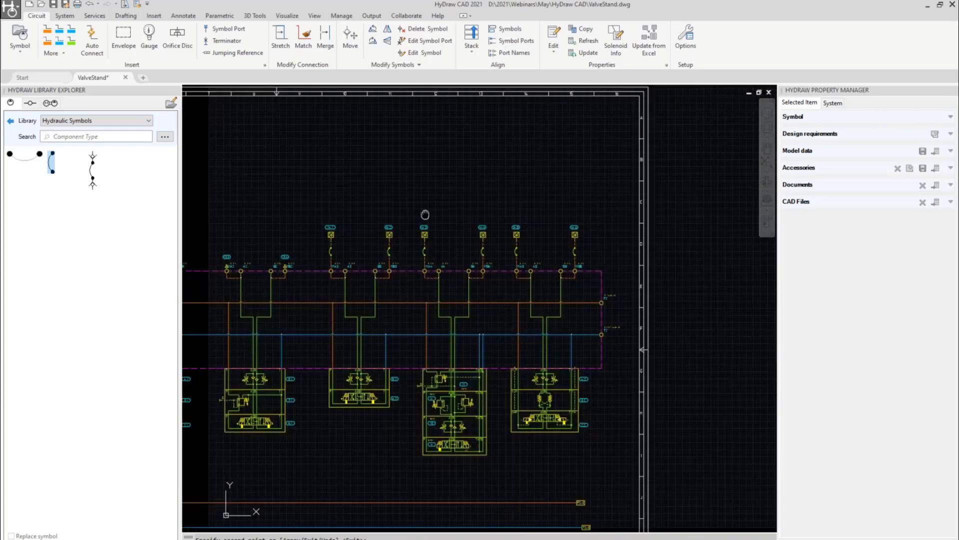
Search the Hydraulic Symbols library for CYL and pick the first double-acting cylinder symbol.
scroll(400, 264, up, 4)
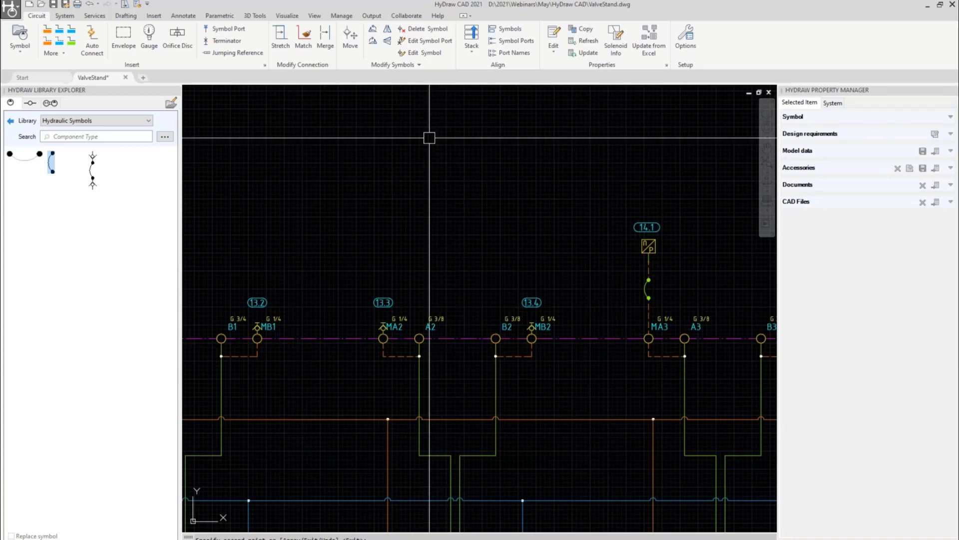
click(95, 137)
text(CYL)
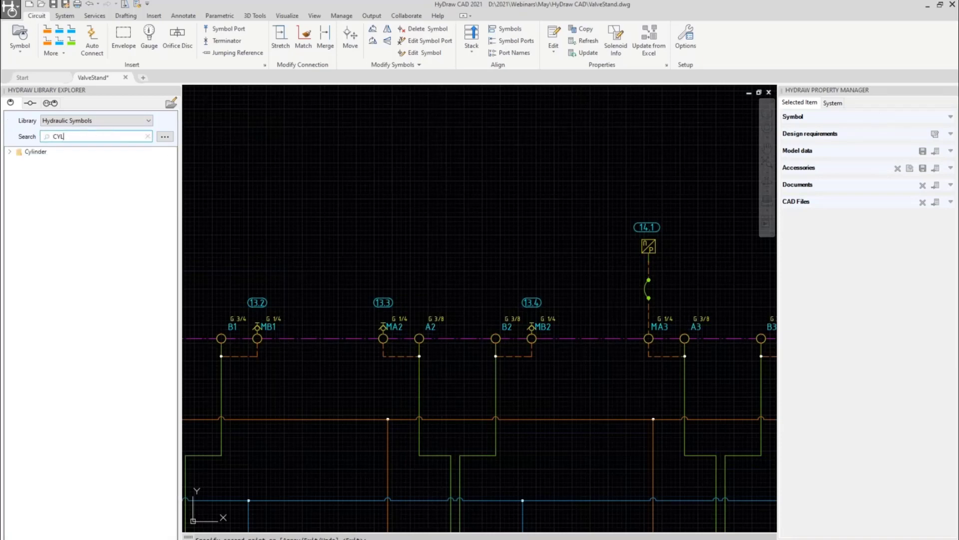
click(10, 151)
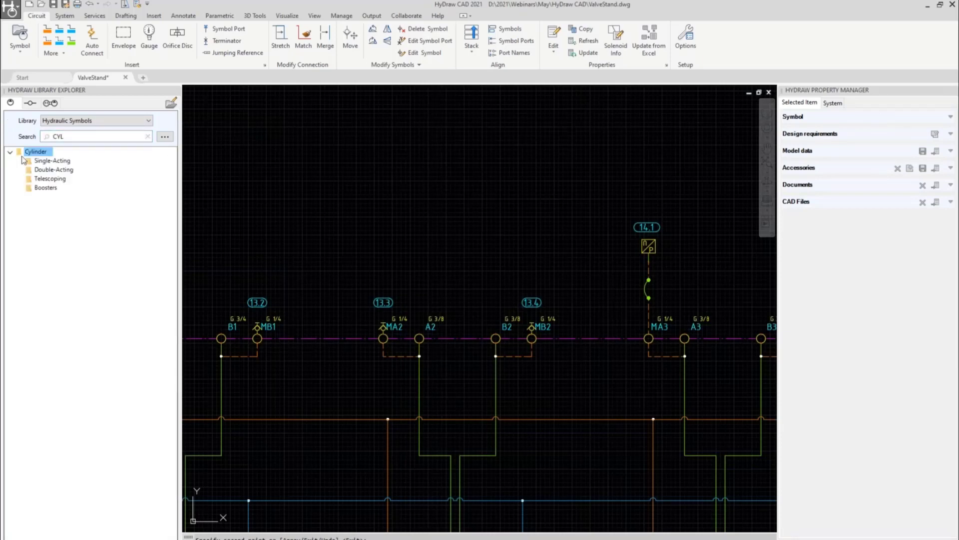
double_click(52, 170)
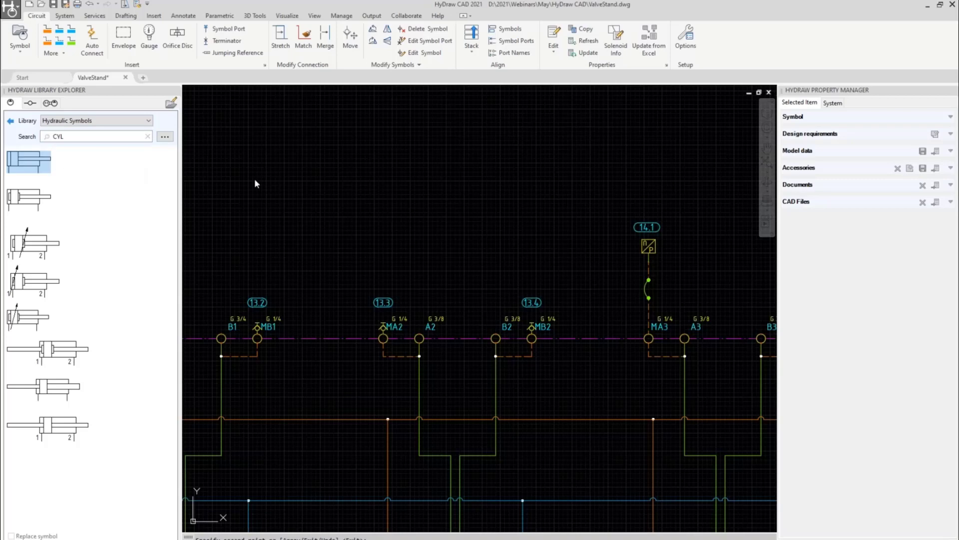
Insert the double-acting cylinder well above ports A1 and B1 and exclude it from the parts list.
scroll(299, 185, down, 2)
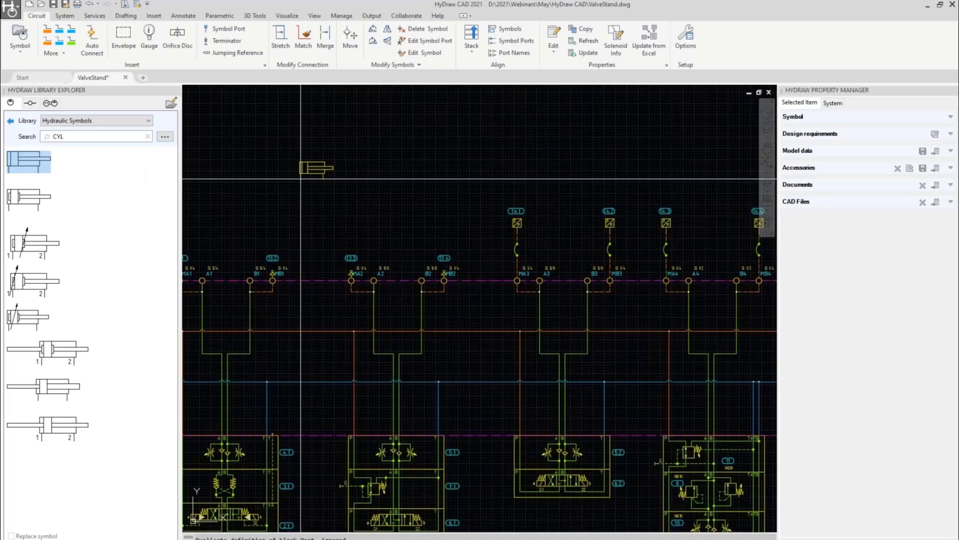
middle_drag(300, 179, 530, 225)
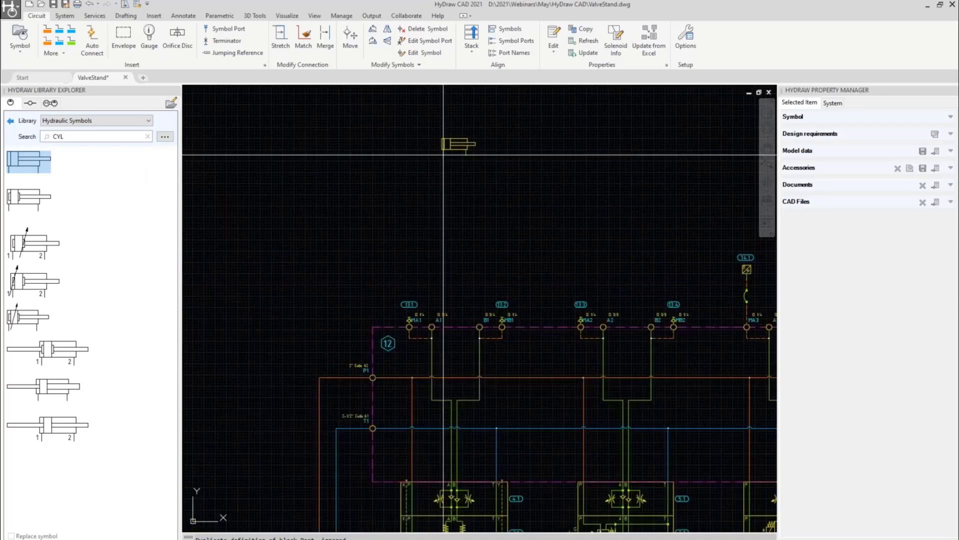
click(444, 155)
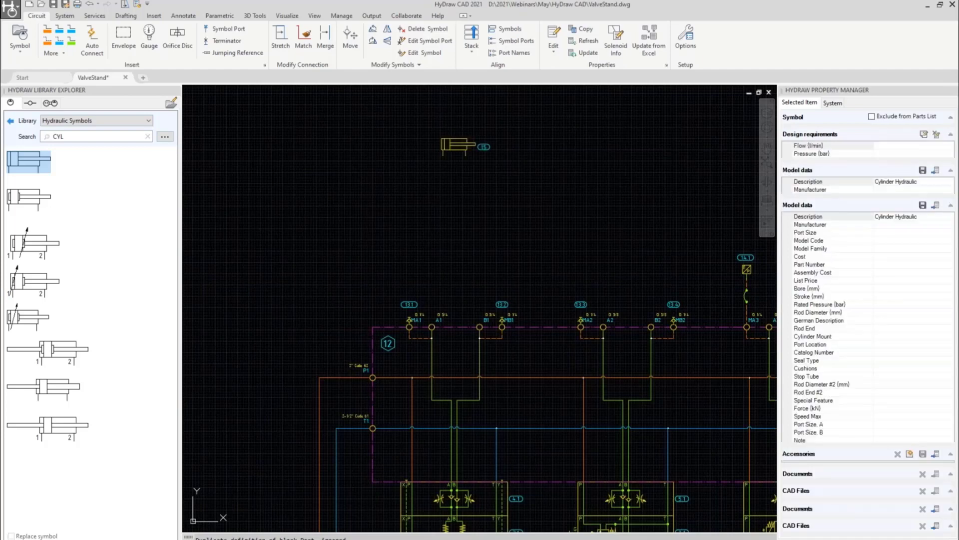
click(872, 117)
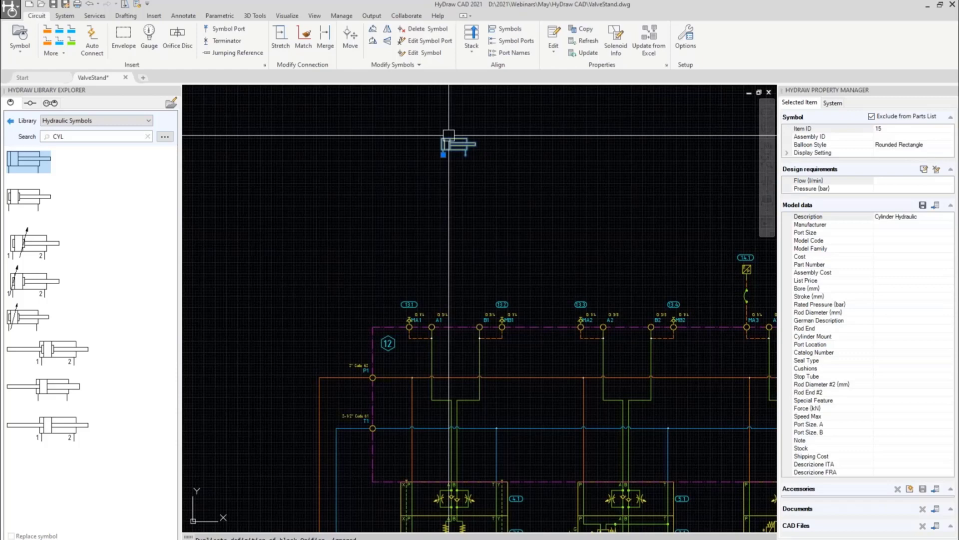
Copy the cylinder five times in a level row above the manifold, extending over the port pairs from A2/B2 to A5/B5.
right_click(452, 155)
click(490, 283)
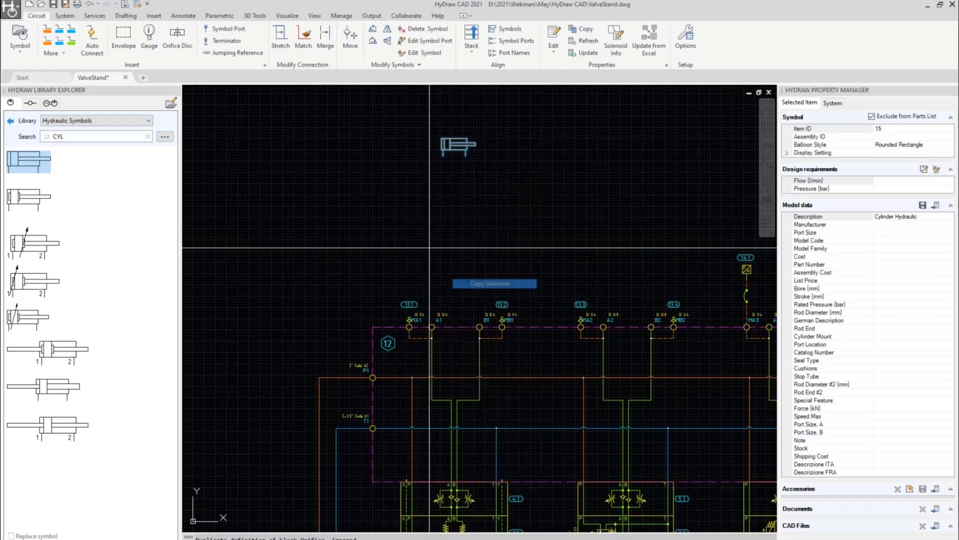
click(429, 247)
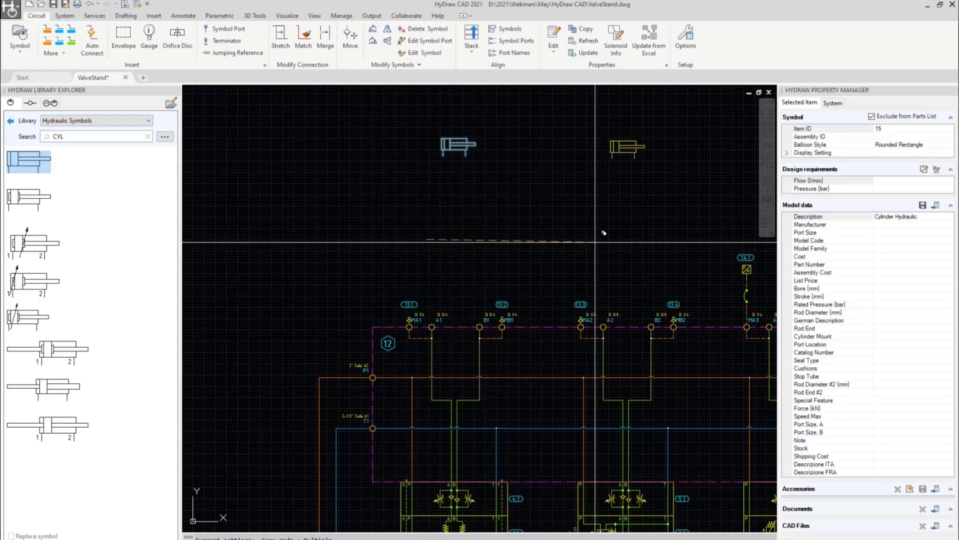
click(598, 241)
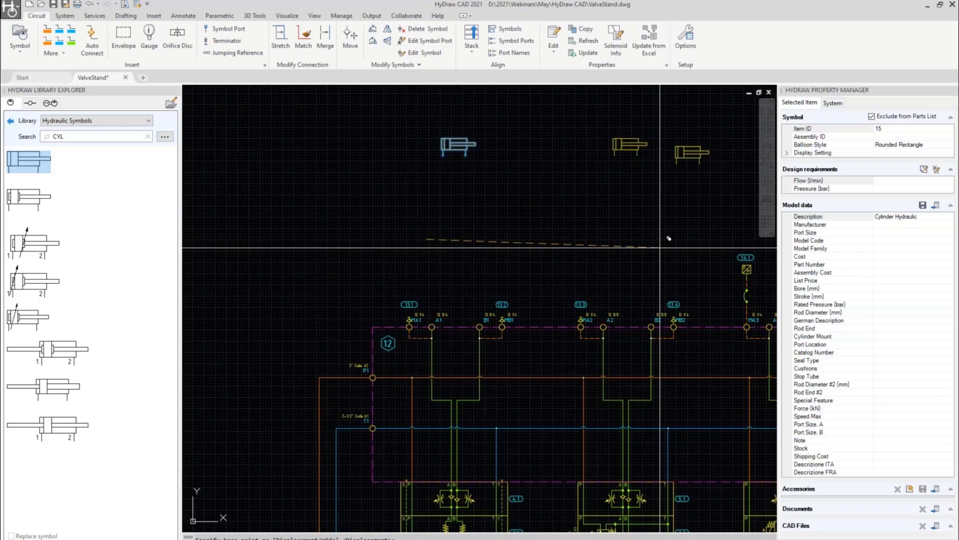
middle_drag(660, 248, 520, 235)
click(515, 238)
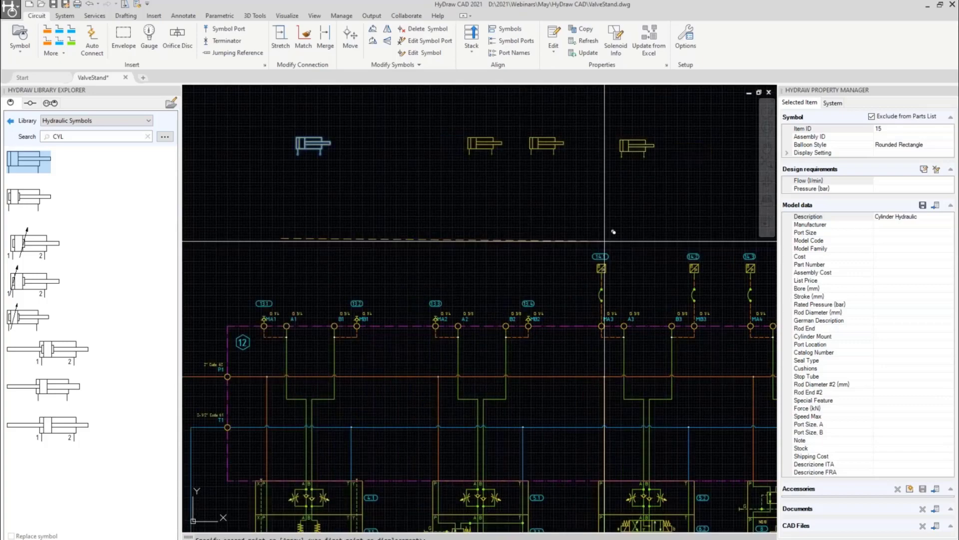
middle_drag(649, 240, 439, 241)
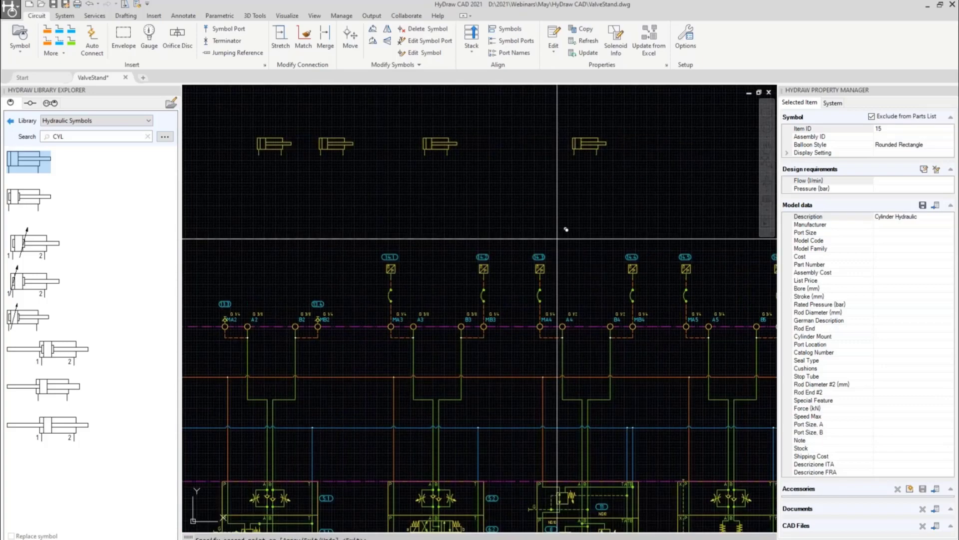
click(557, 239)
middle_drag(717, 238, 569, 241)
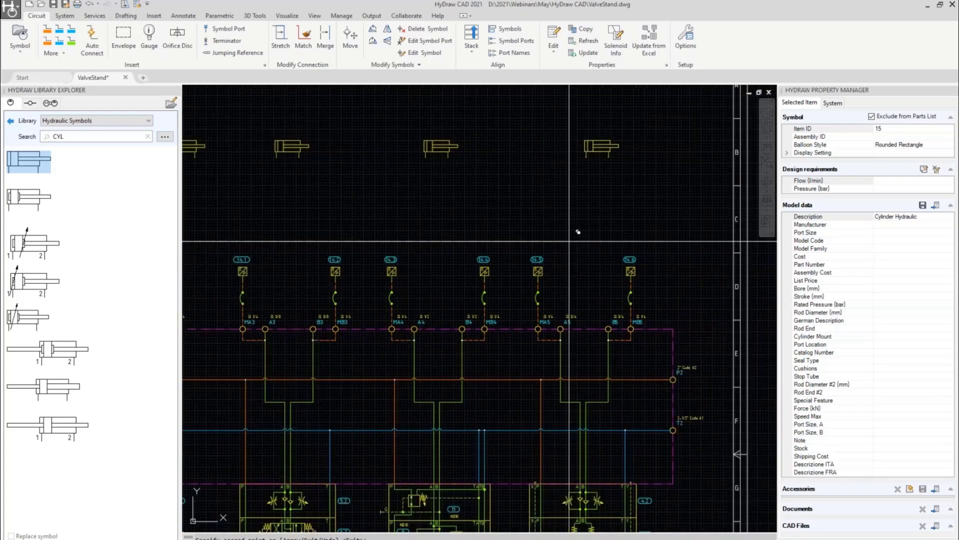
key(Escape)
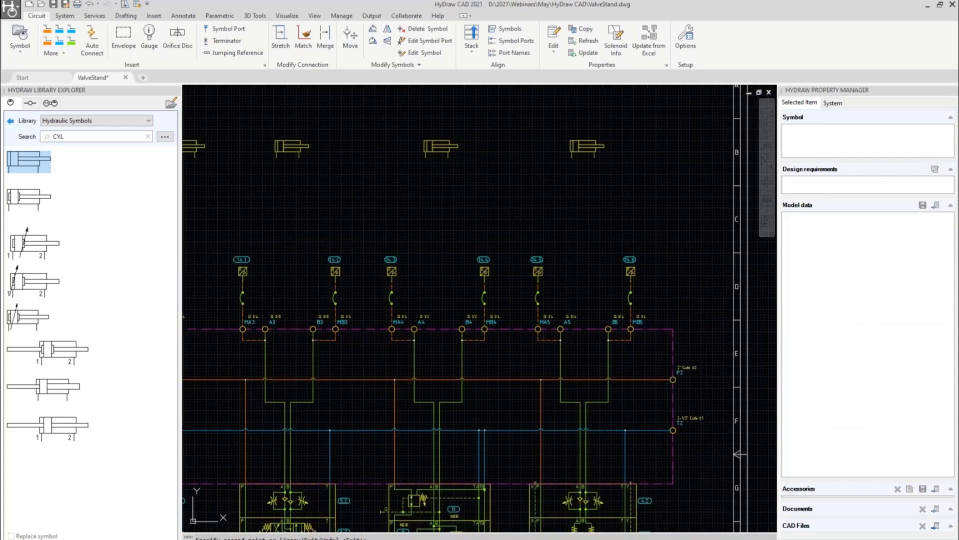
Draw a zigzag working line from port A1 to the piston-side port of the first cylinder, and delete it.
middle_drag(185, 225, 402, 236)
middle_drag(196, 217, 414, 212)
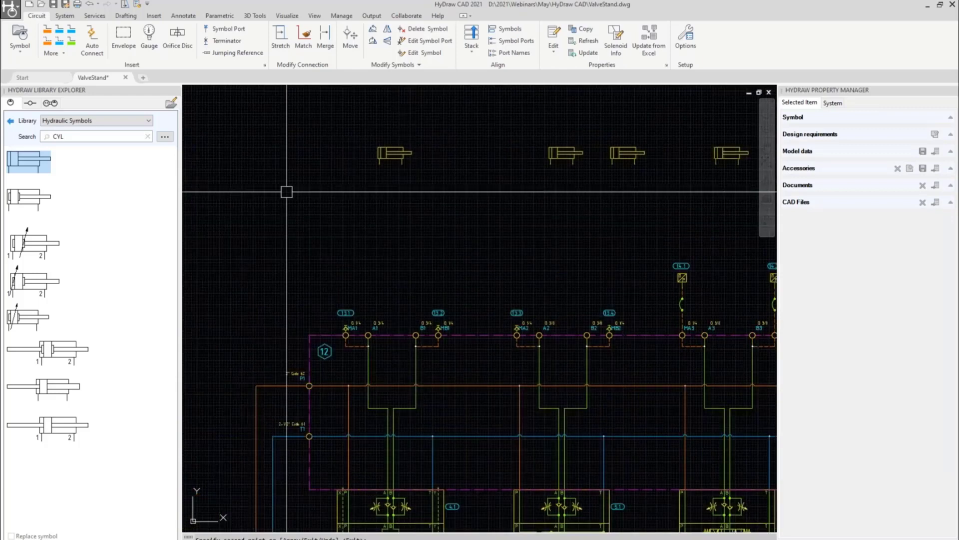
click(72, 45)
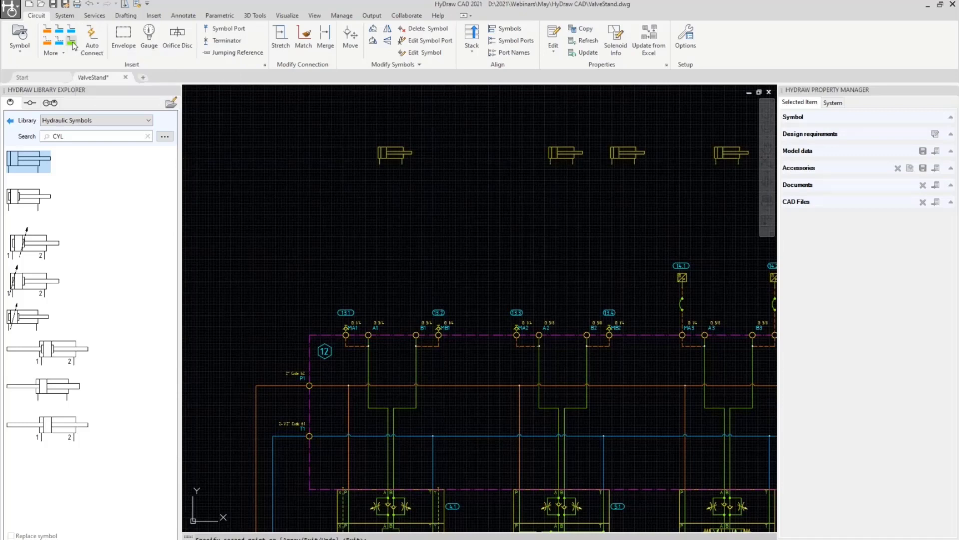
click(368, 335)
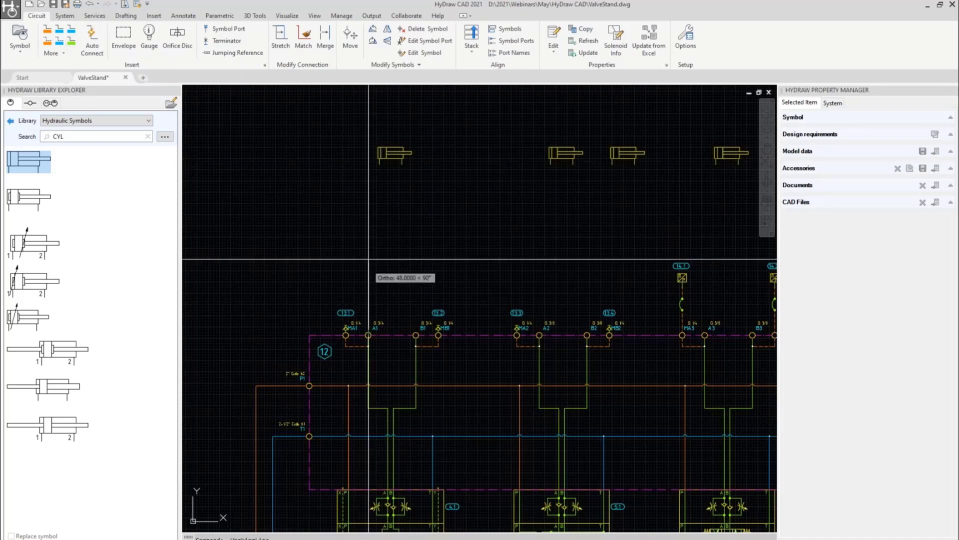
click(459, 191)
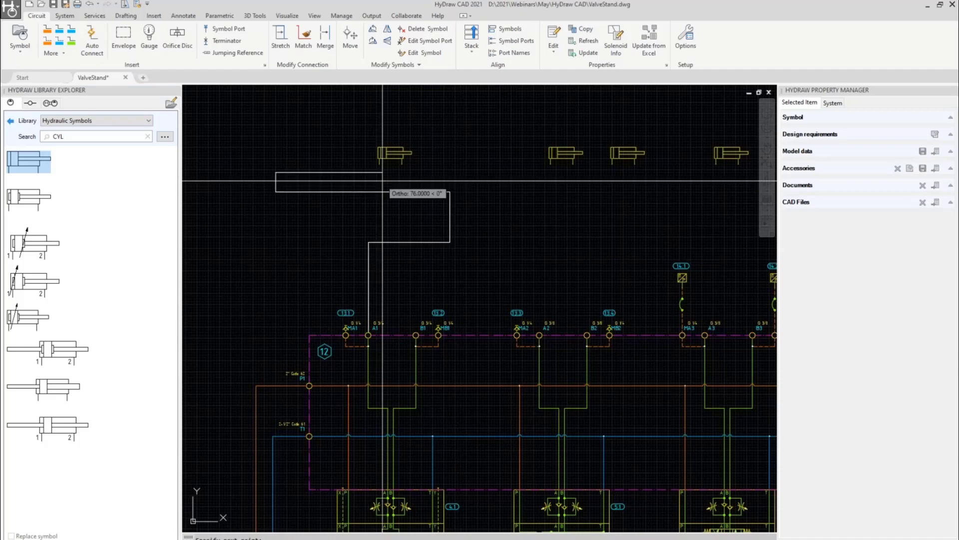
scroll(380, 164, up, 3)
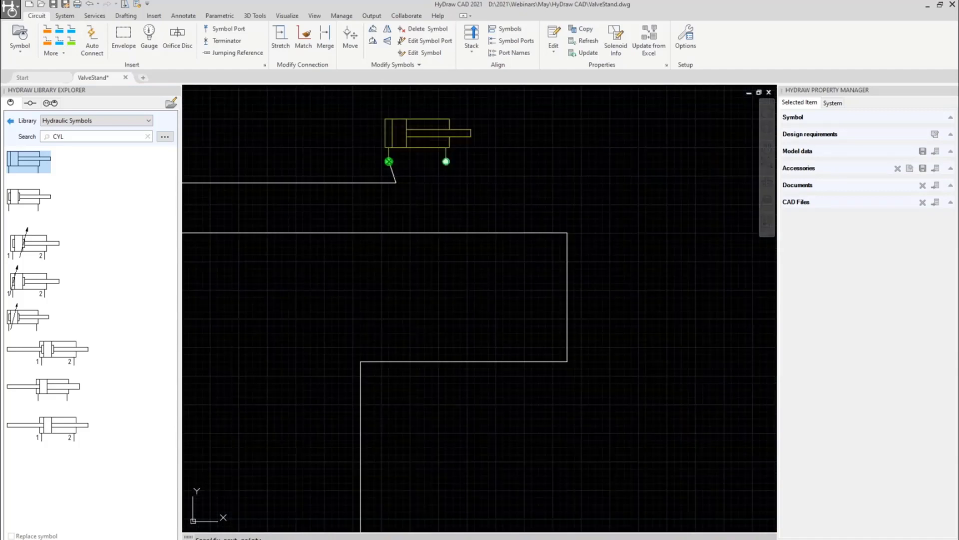
click(389, 161)
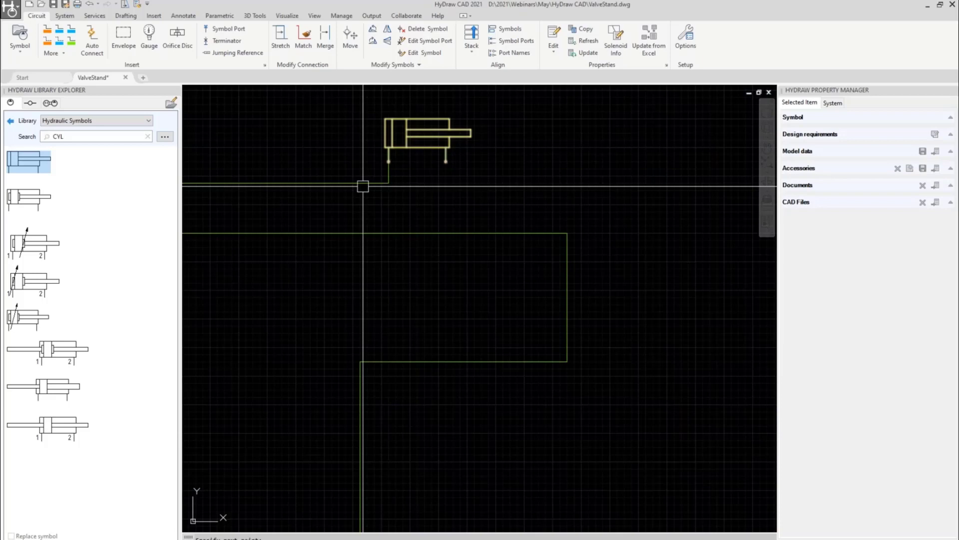
scroll(362, 187, down, 3)
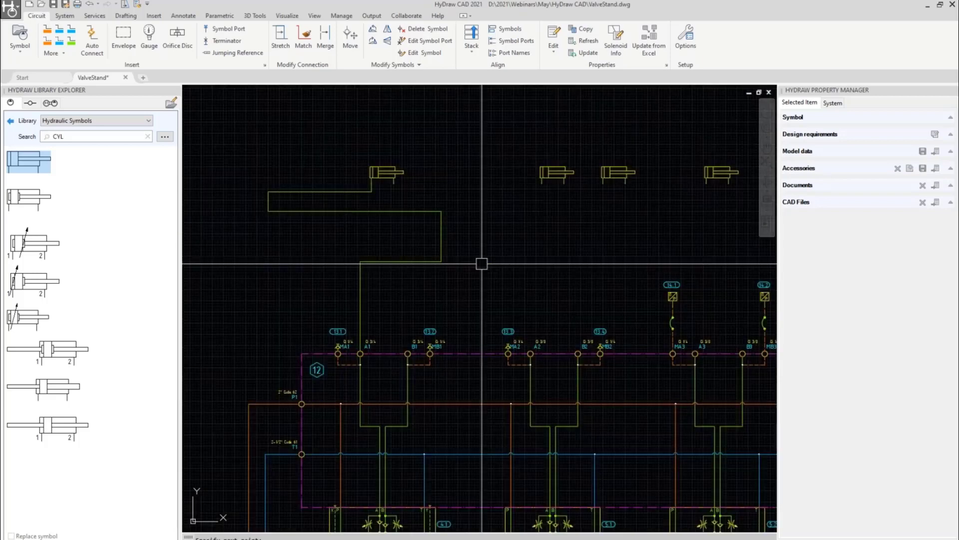
drag(478, 272, 374, 211)
key(Delete)
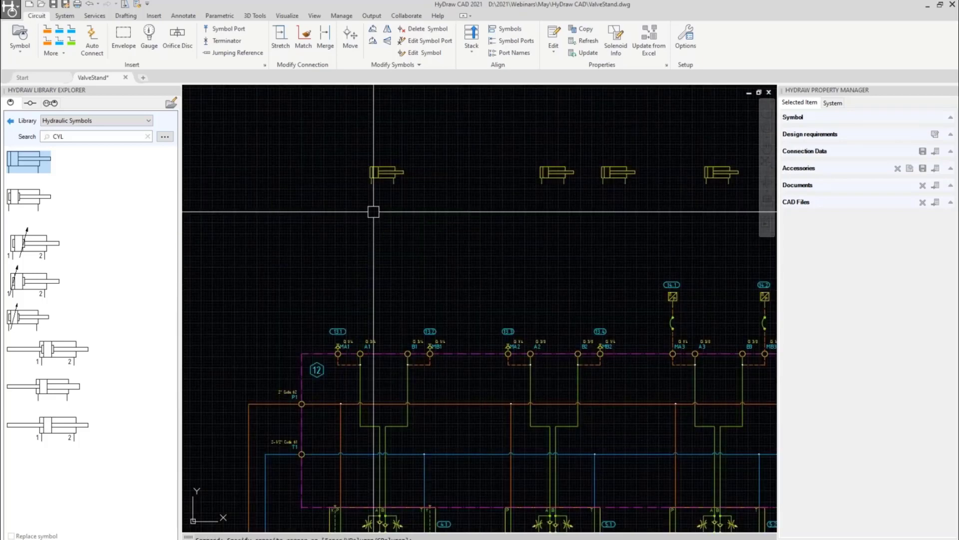
Auto-connect manifold ports A1 and B1 to the two ports of the first cylinder.
click(93, 37)
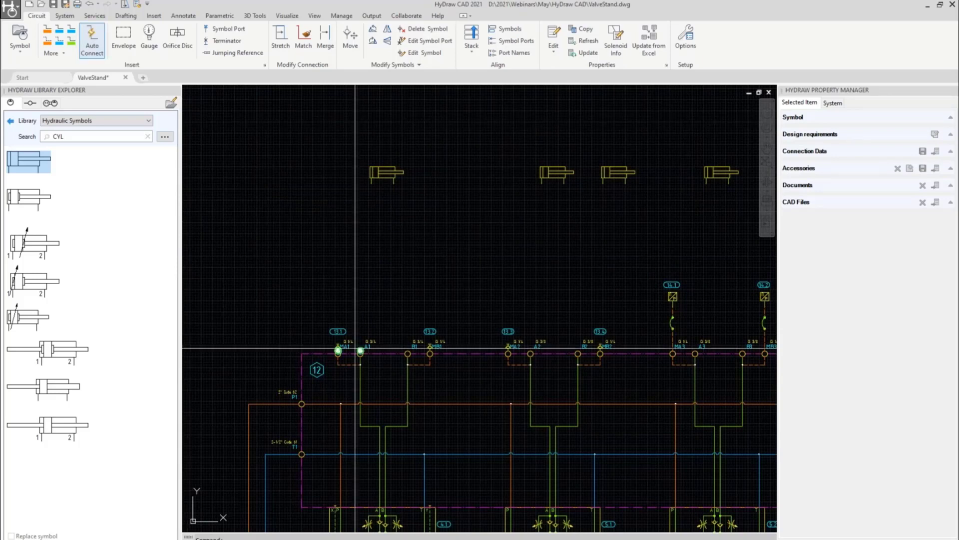
click(360, 351)
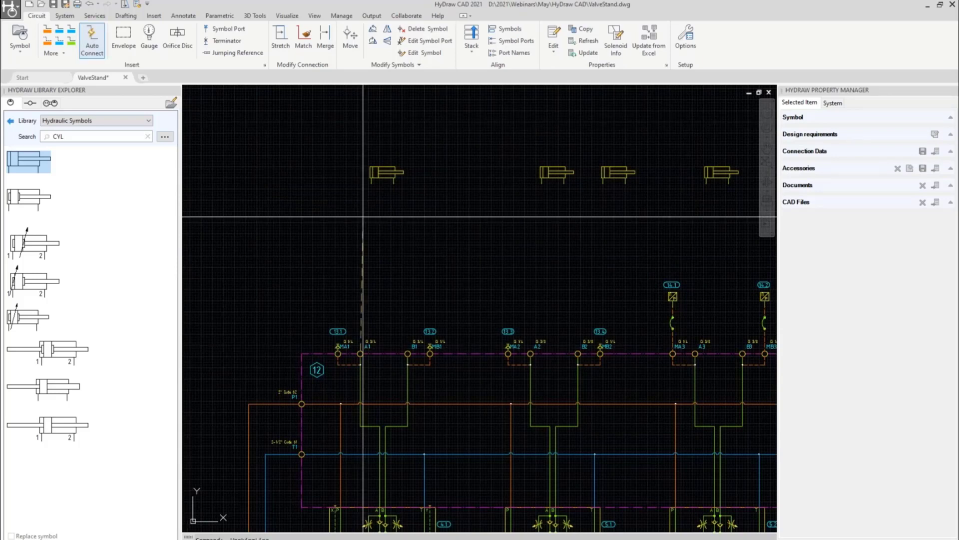
click(371, 184)
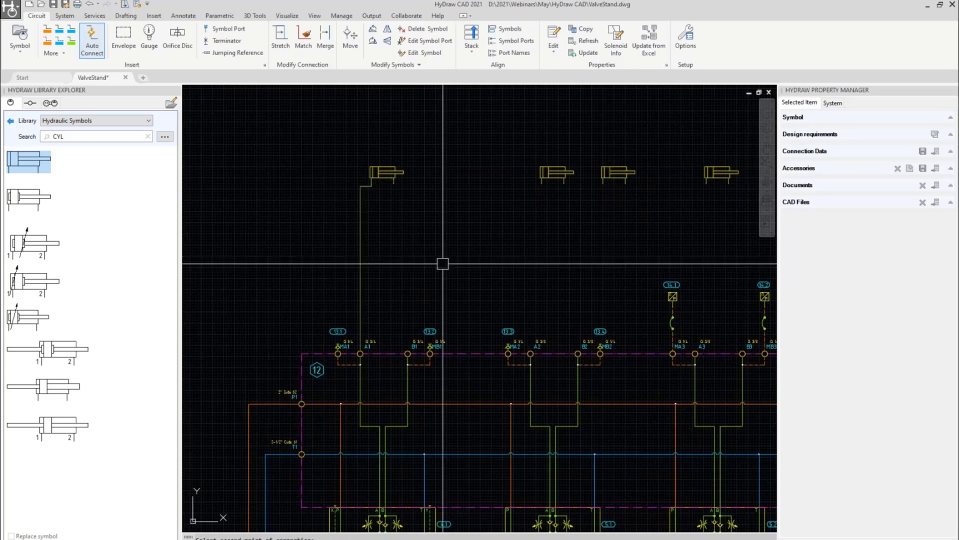
key(Return)
click(408, 351)
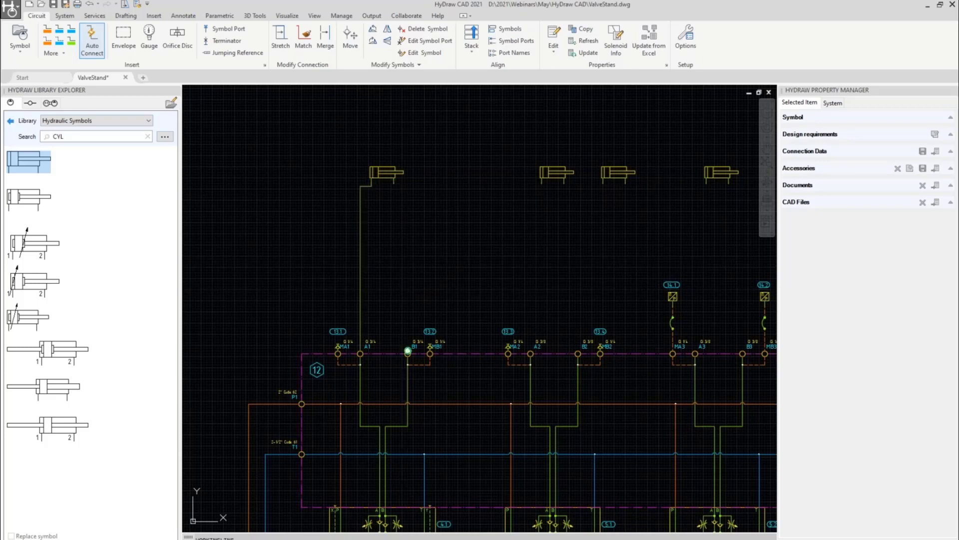
click(394, 184)
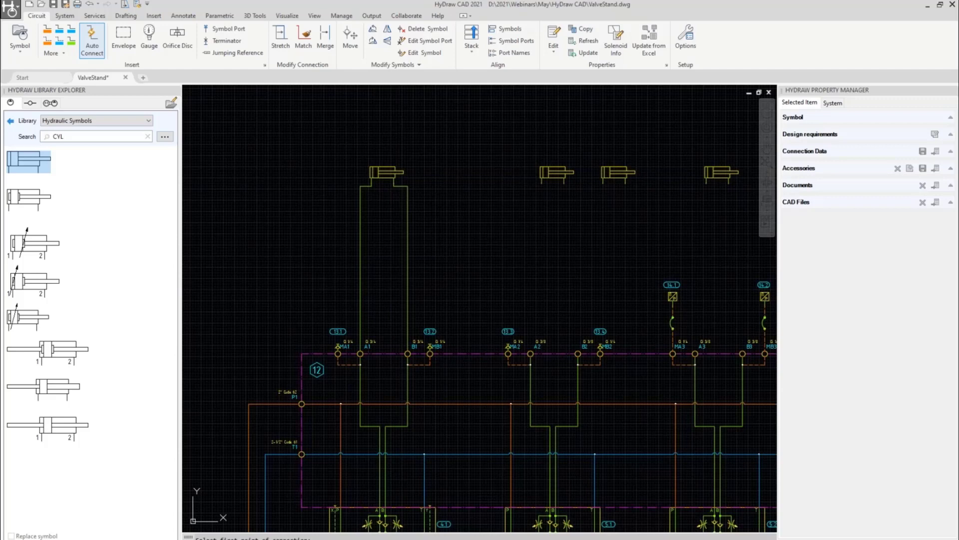
Auto-connect manifold ports A2 and B2 to the two ports of the cylinder directly above them.
click(531, 353)
click(542, 183)
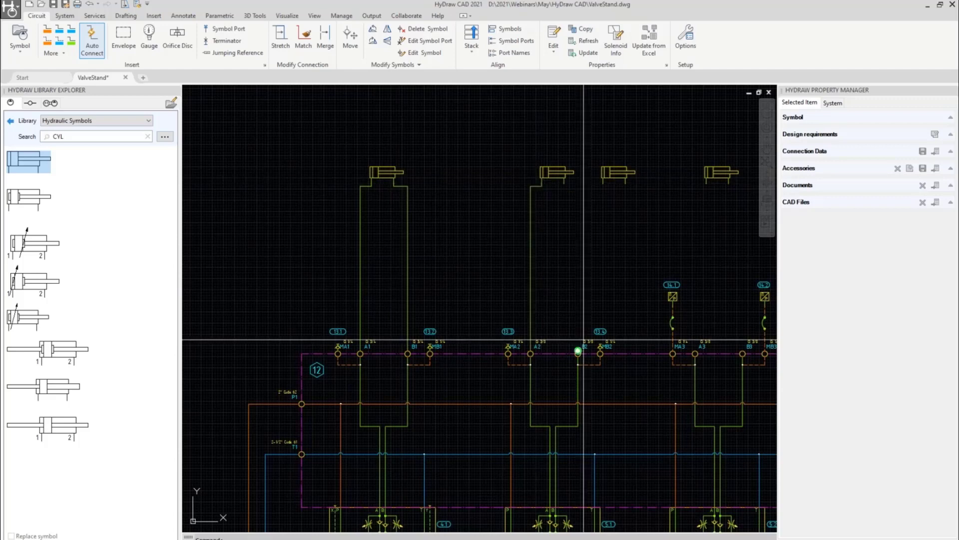
click(578, 352)
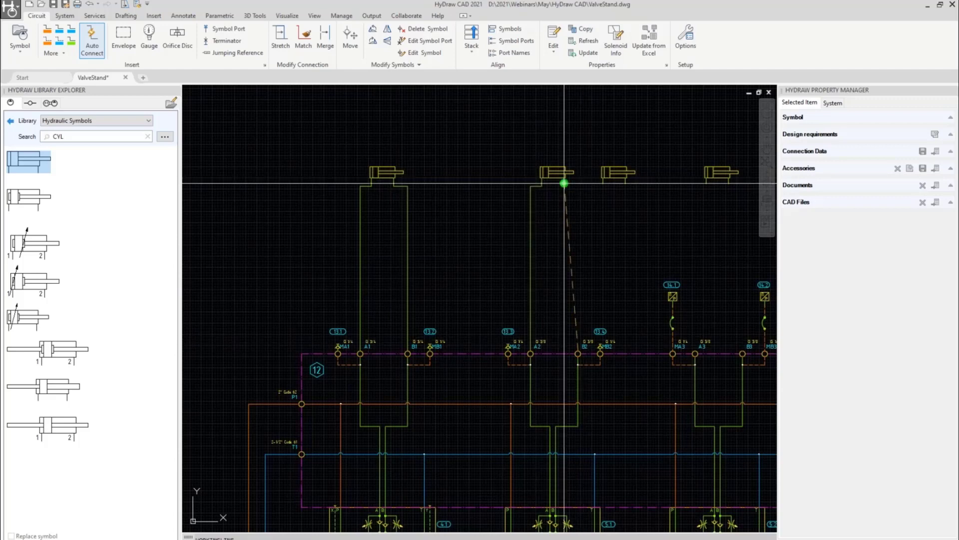
click(564, 183)
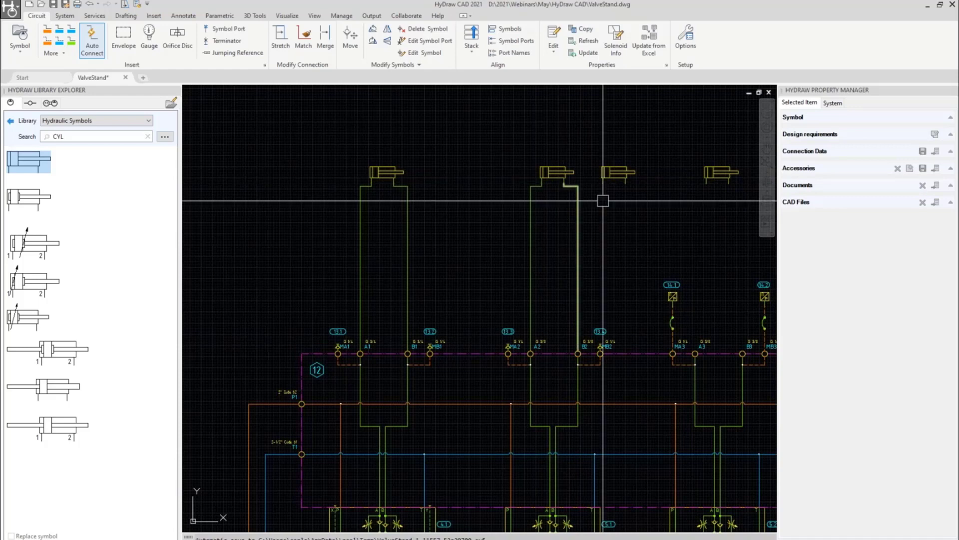
Auto-connect the ports of the neighbouring third cylinder as branches onto the A2 and B2 working lines.
click(603, 183)
click(530, 214)
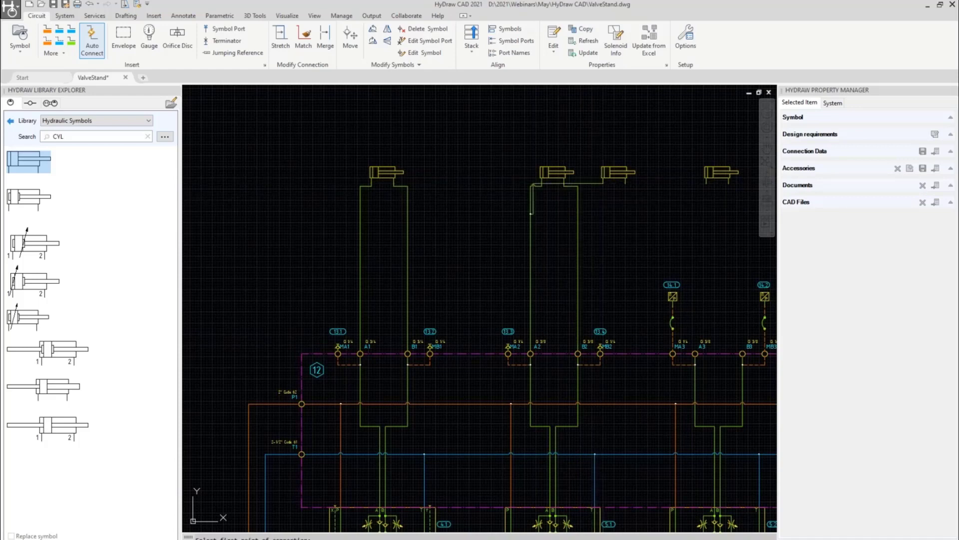
click(626, 183)
click(578, 235)
Delete the third cylinder's branch to the A2 line and auto-connect that port to the A2 line again.
scroll(617, 183, up, 4)
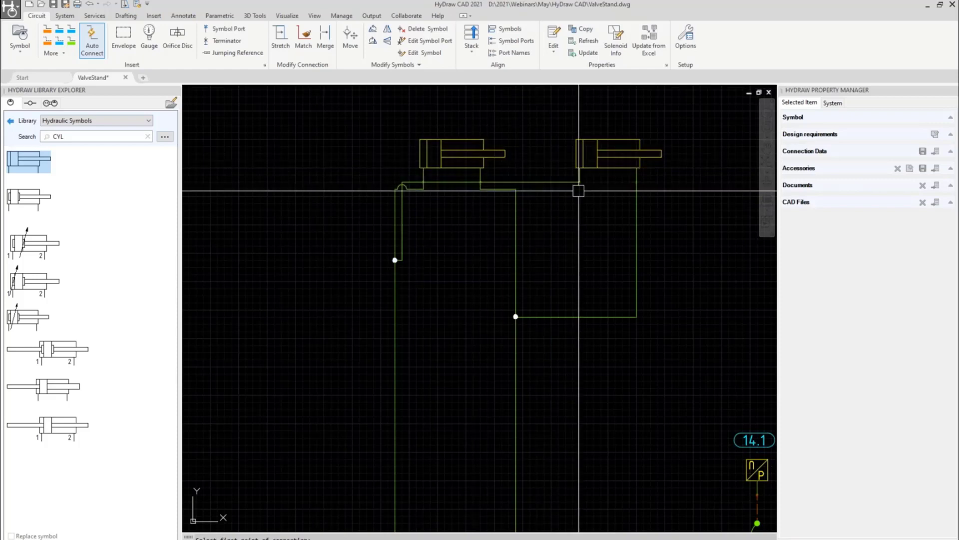
click(550, 184)
key(Delete)
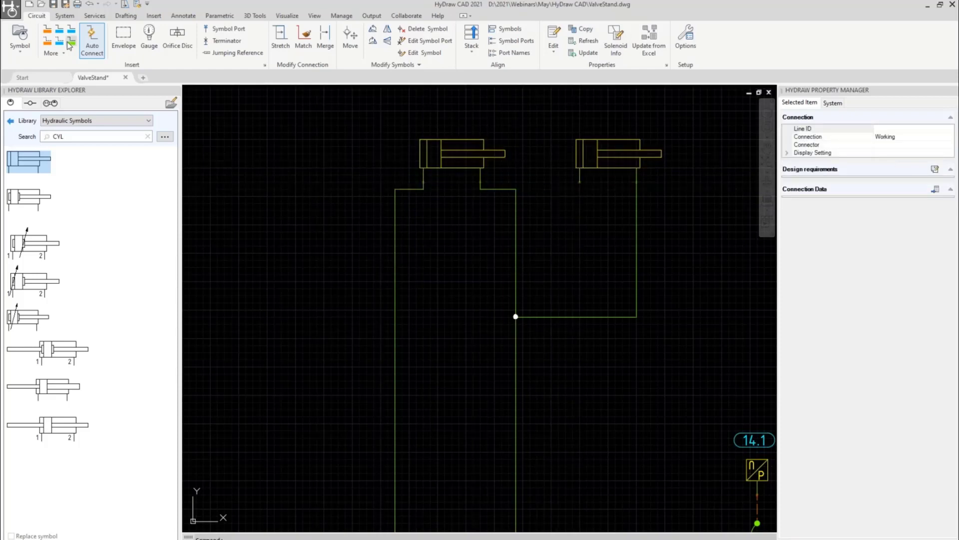
click(579, 183)
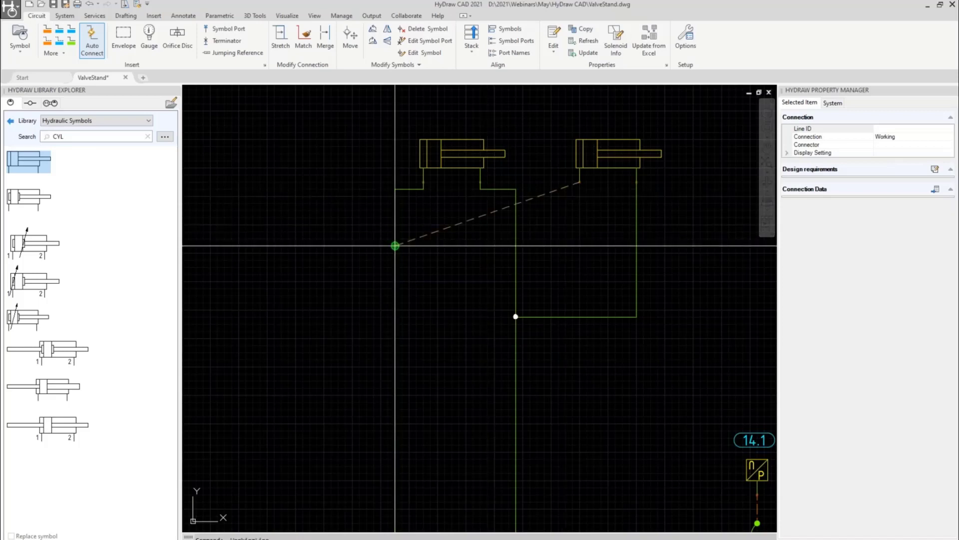
click(394, 245)
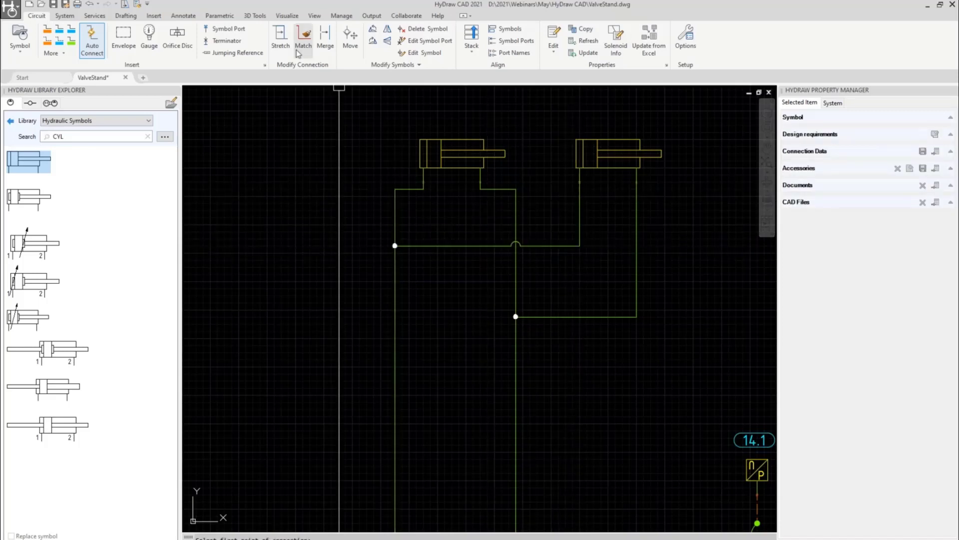
Stretch the horizontal segment of the third cylinder's A2 branch down to just above the B2 branch.
click(281, 35)
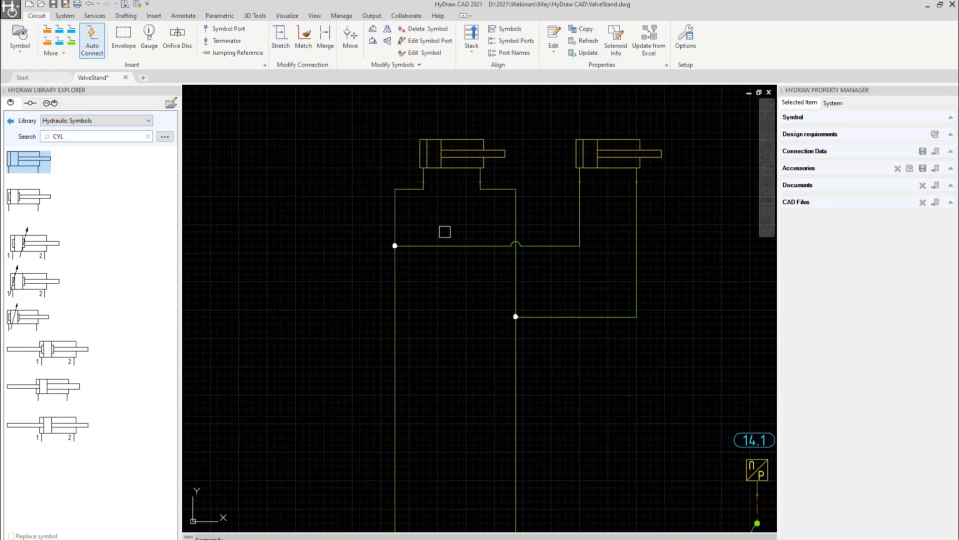
click(445, 245)
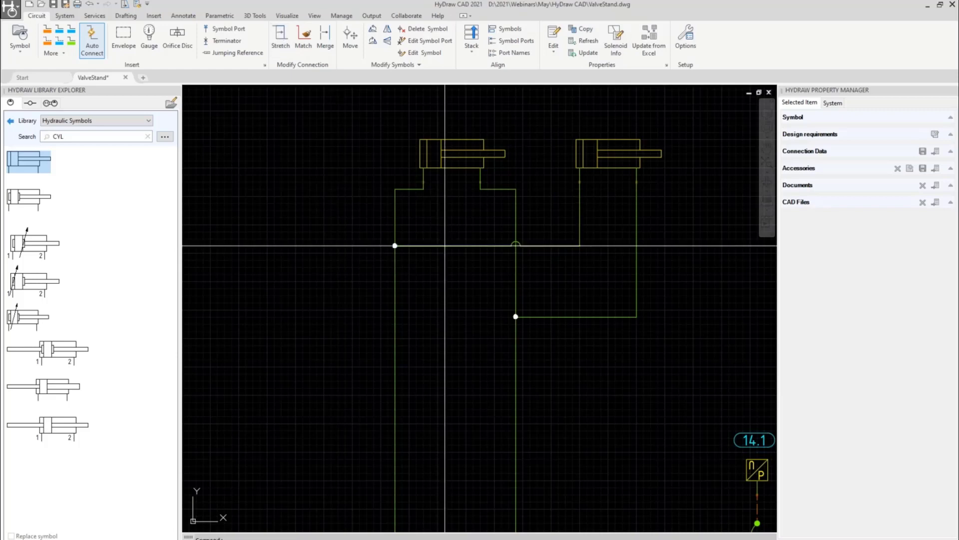
click(455, 216)
click(459, 217)
click(454, 295)
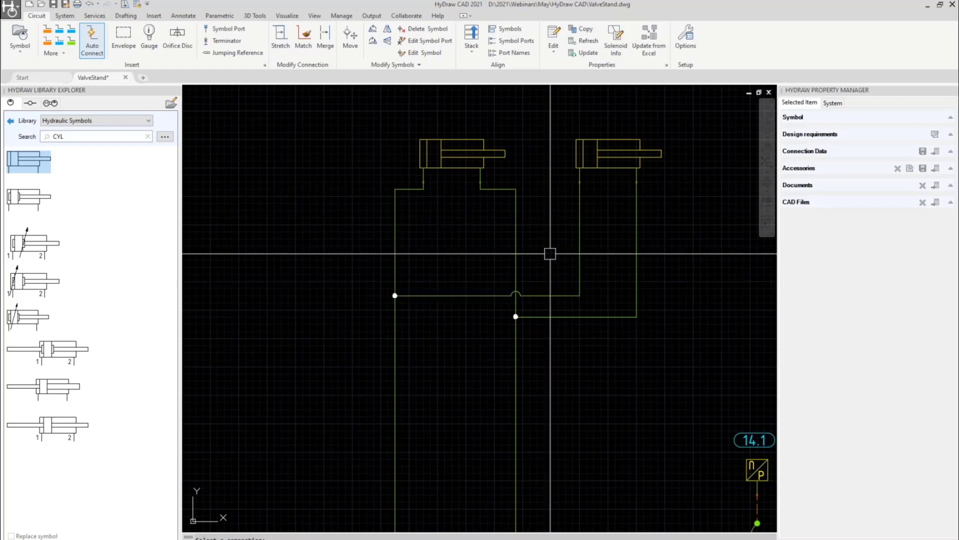
Stretch the third cylinder's A2 branch into a stepped route, and realign its vertical segment straight under the cylinder port.
click(579, 221)
click(530, 210)
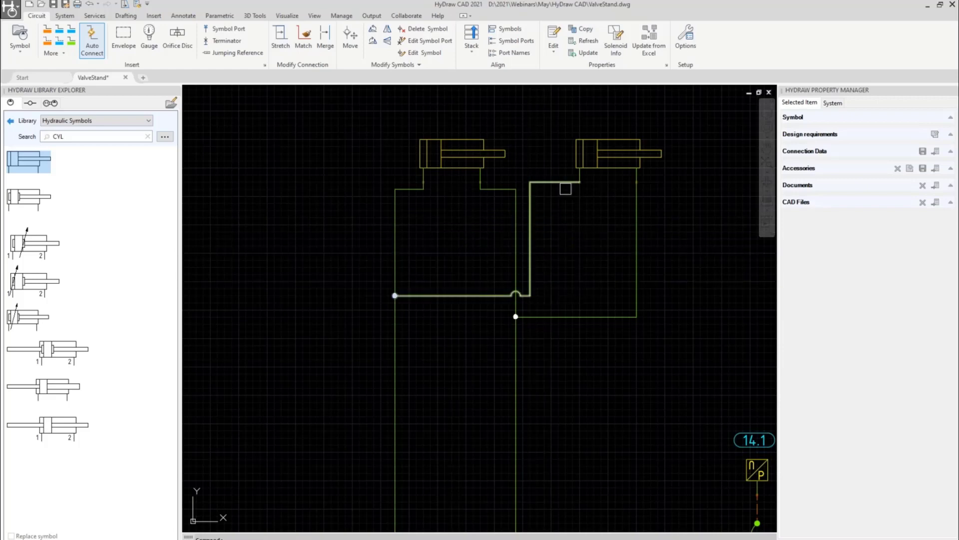
click(559, 182)
click(568, 245)
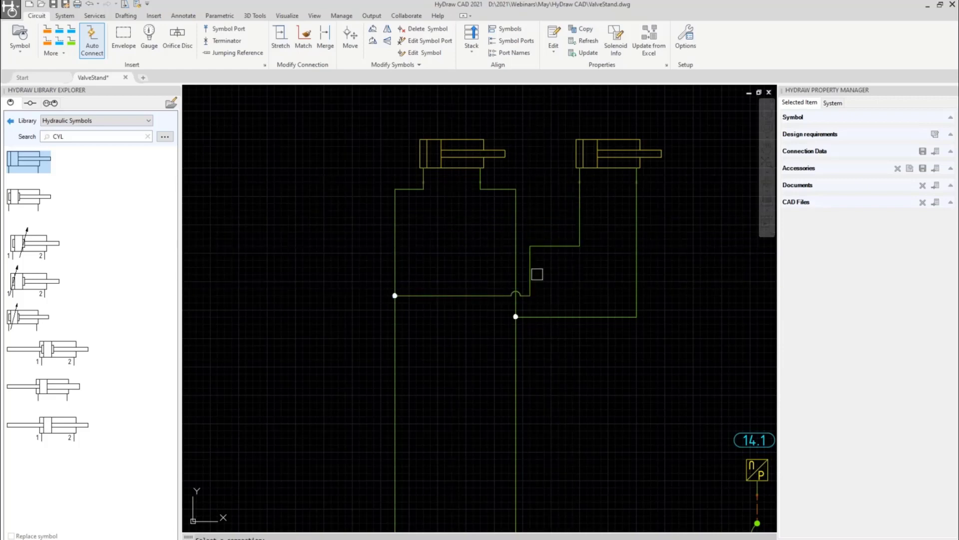
click(530, 267)
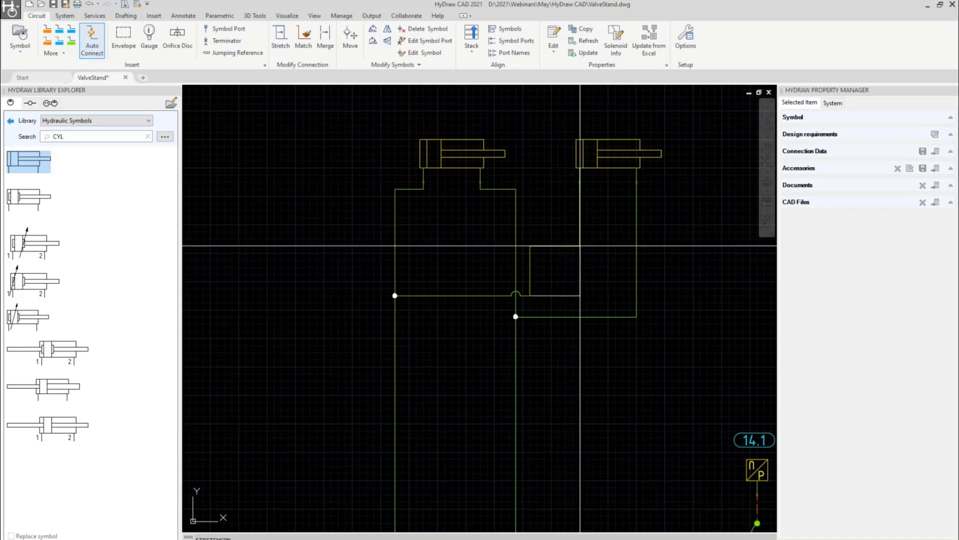
click(580, 246)
Auto-connect manifold ports A3 and B3 to the two ports of the fourth cylinder above them.
scroll(491, 193, down, 2)
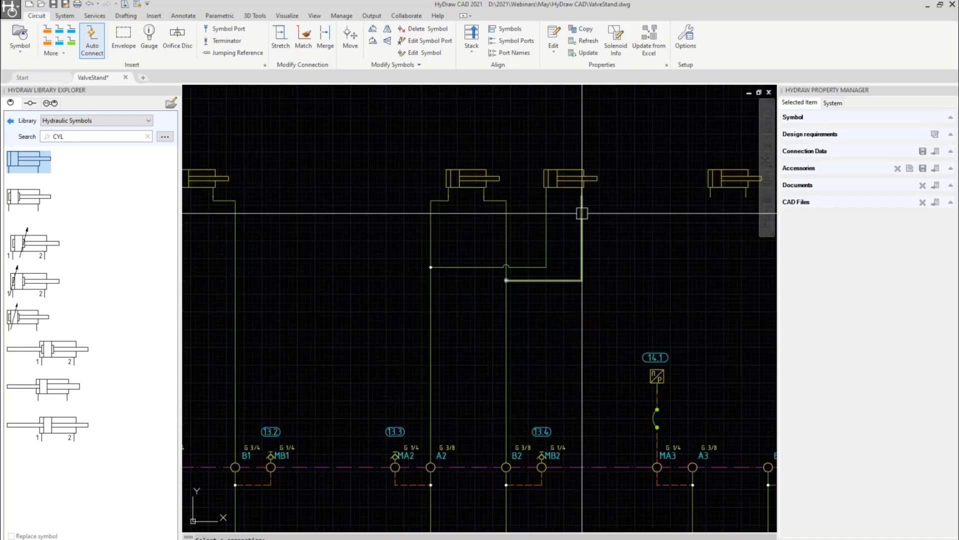
scroll(552, 285, down, 2)
middle_drag(552, 285, 548, 220)
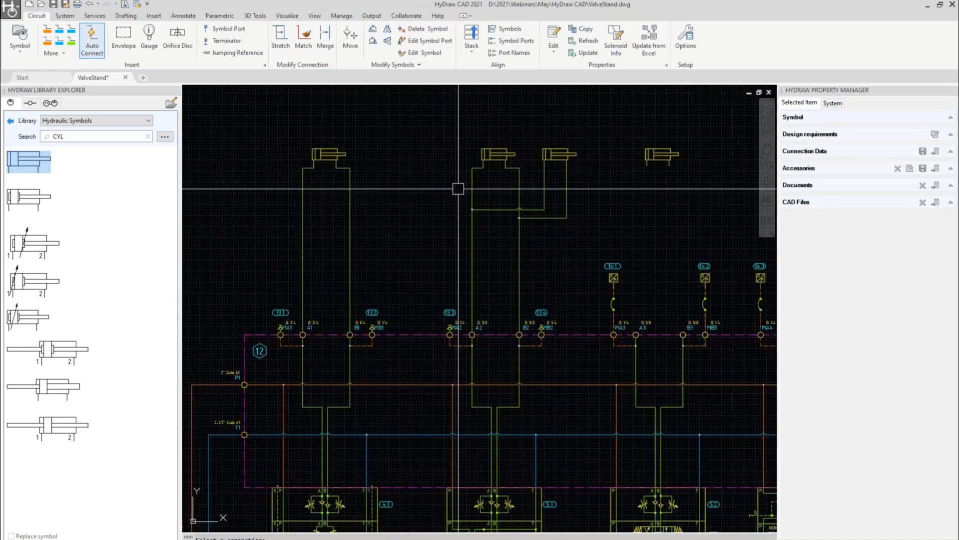
click(86, 37)
click(636, 334)
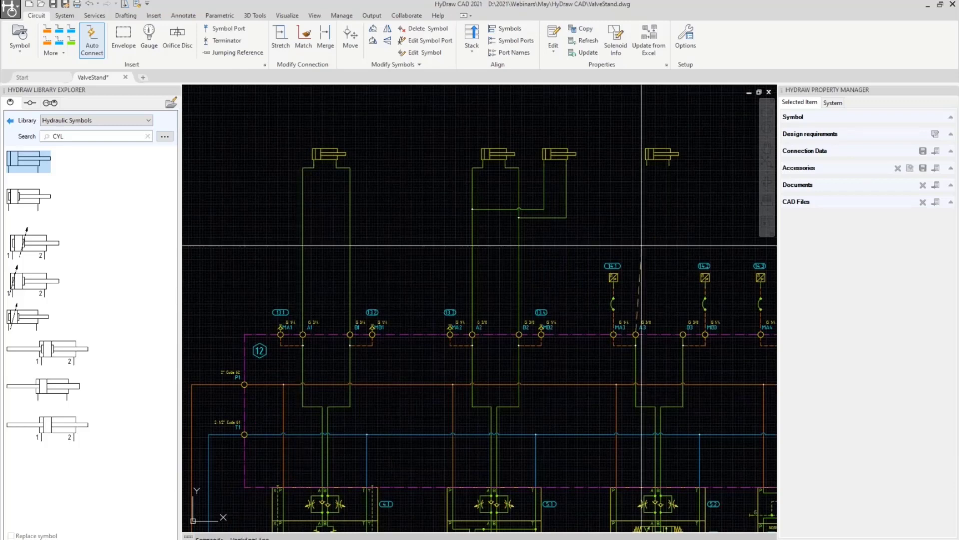
click(647, 164)
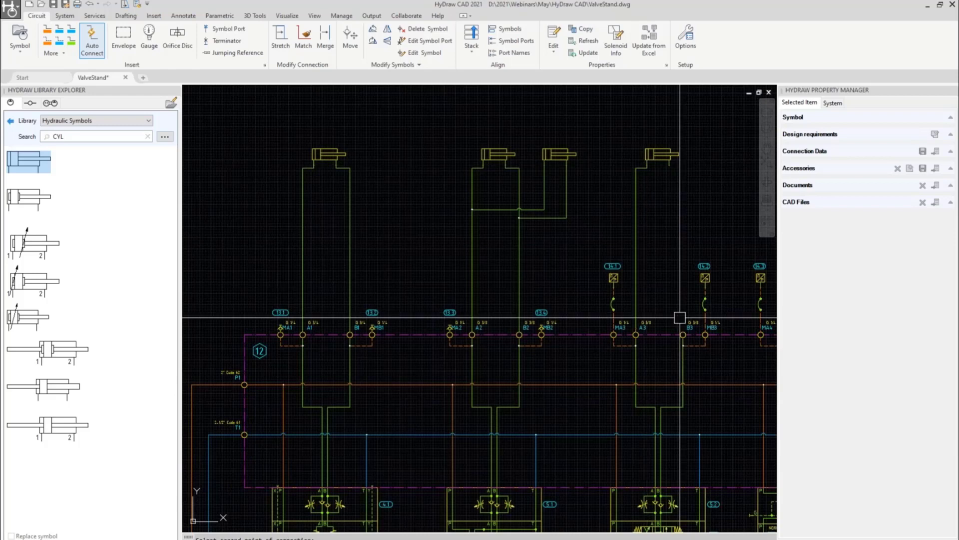
Auto-connect manifold ports A4 and B4 to the two ports of the fifth cylinder above them.
middle_drag(704, 244, 509, 251)
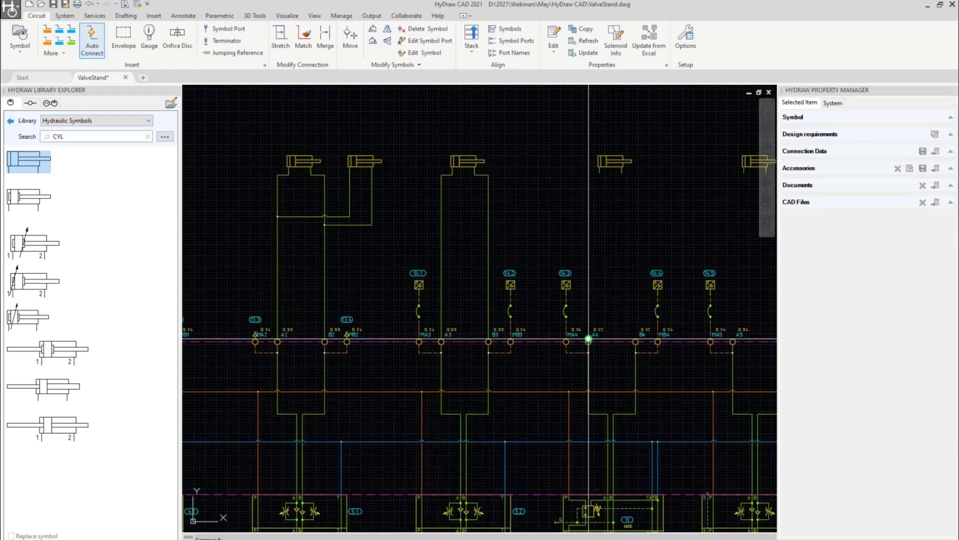
click(588, 340)
click(600, 172)
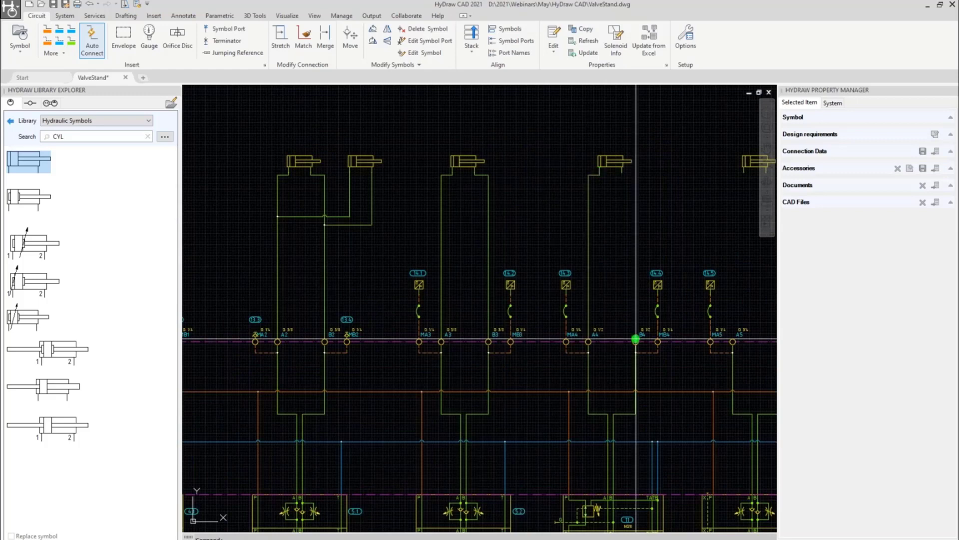
click(636, 340)
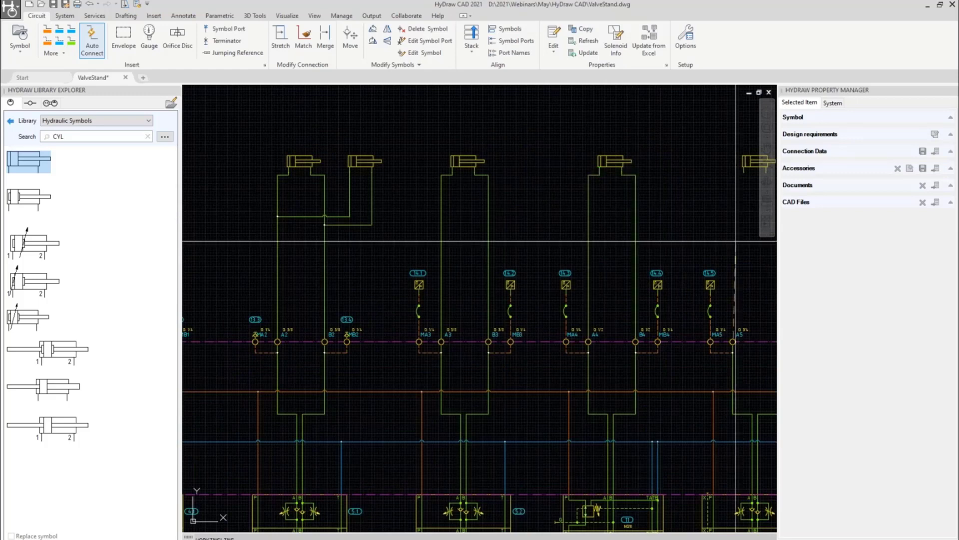
Auto-connect manifold ports A5 and B5 to the sixth cylinder above them.
click(744, 172)
middle_drag(775, 228, 627, 237)
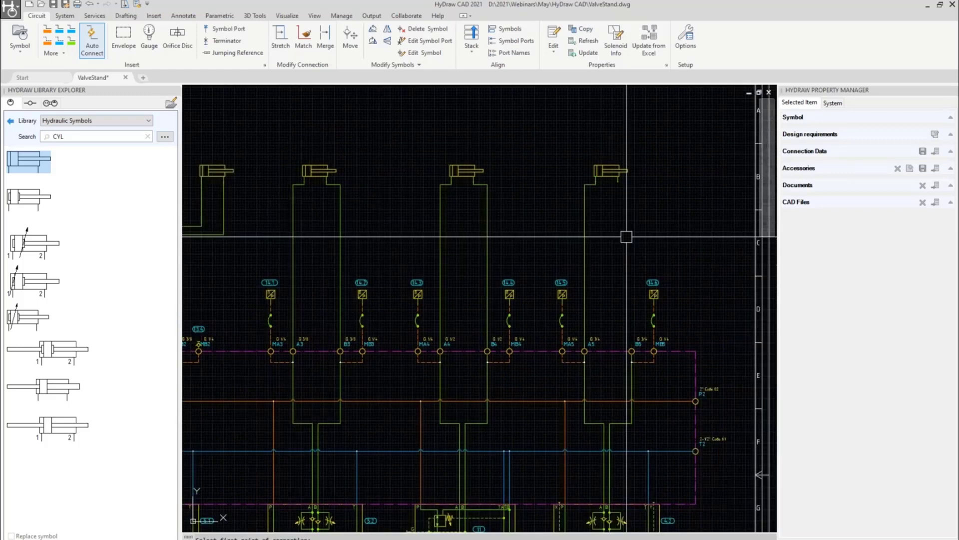
click(632, 349)
click(618, 177)
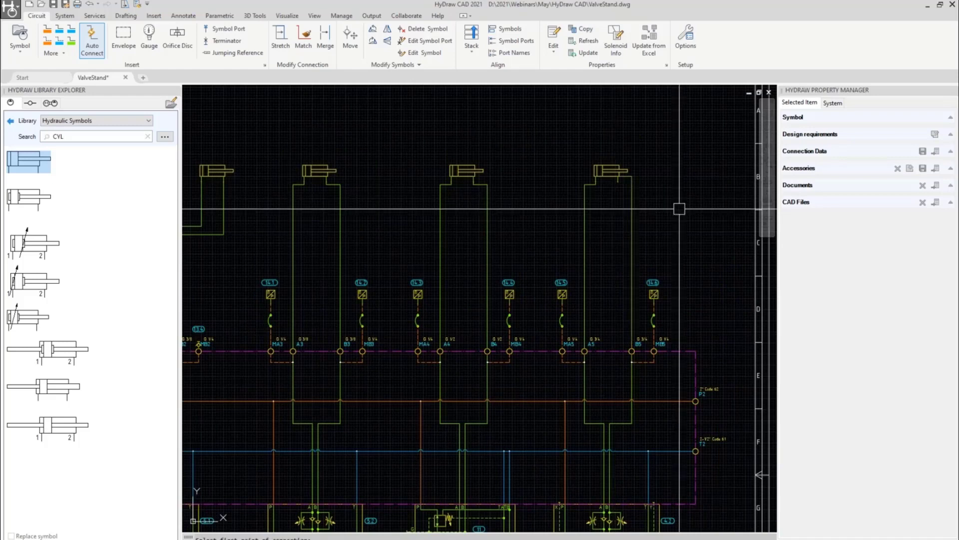
key(Escape)
Move the upper end of the B5 working line onto the sixth cylinder's rod-side port point.
click(631, 198)
scroll(619, 170, up, 8)
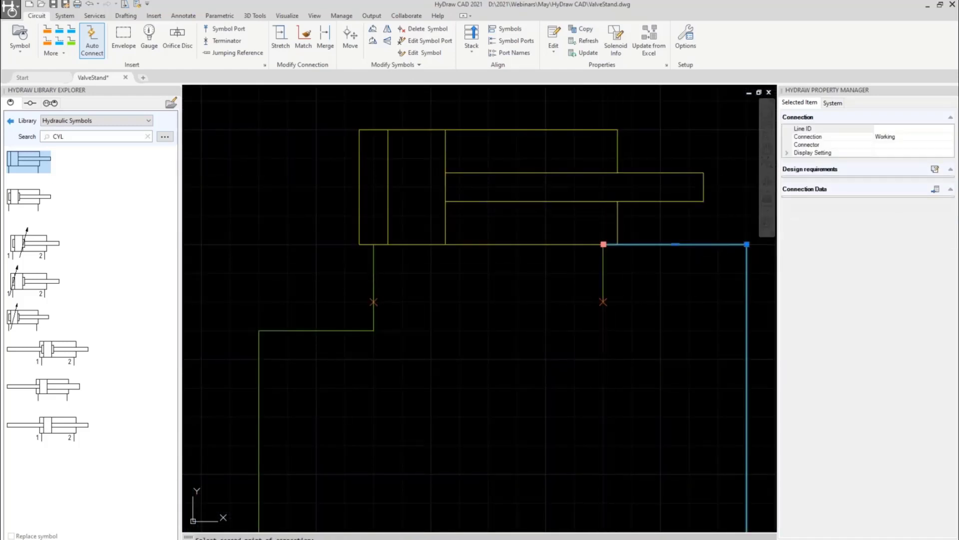
click(604, 244)
click(604, 302)
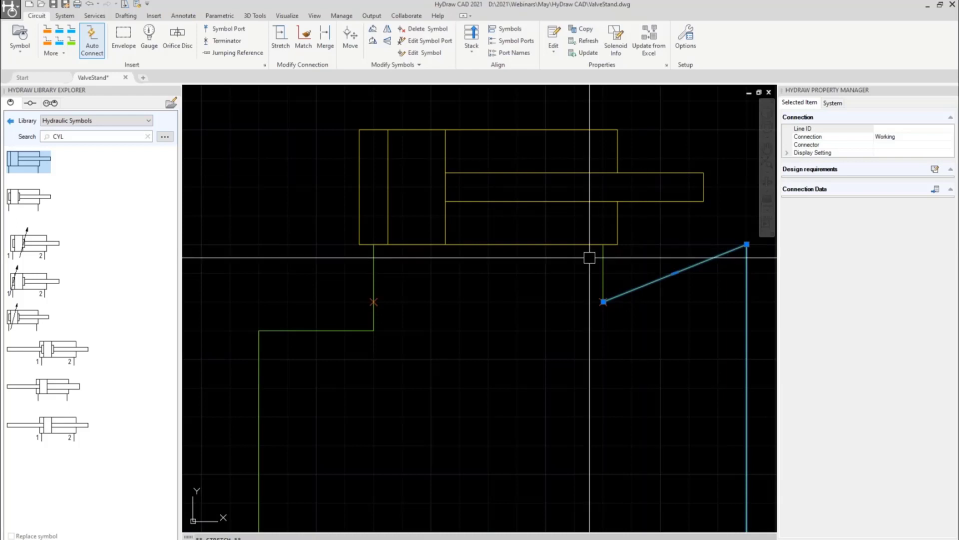
key(Escape)
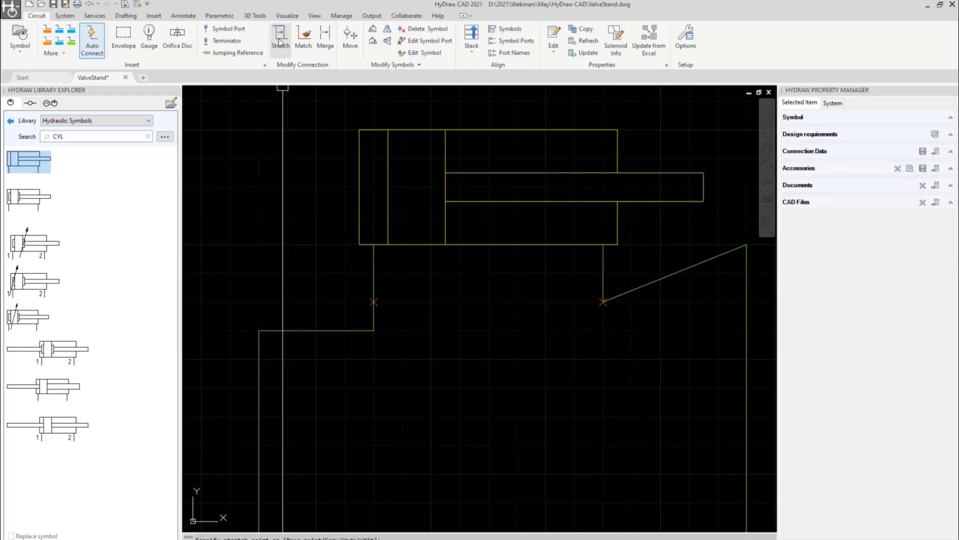
Stretch the slanted end of the B5 line into a stepped route, with its upper corner lowered level with the A5 line's horizontal segment.
click(280, 42)
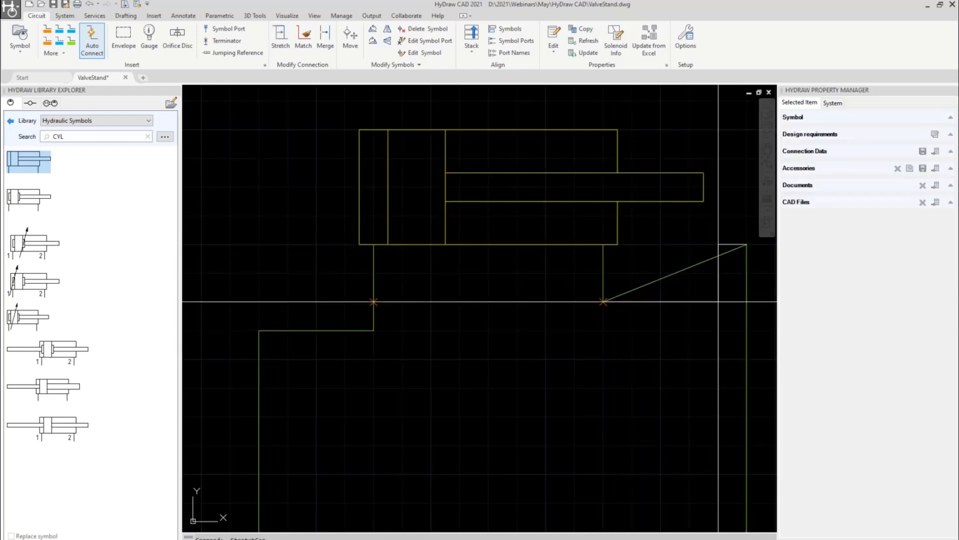
click(775, 301)
key(Return)
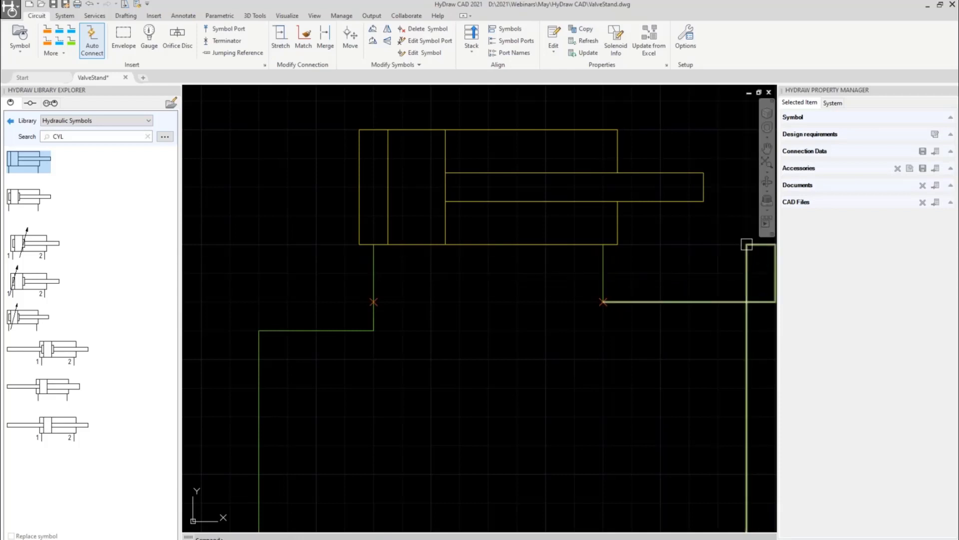
click(746, 244)
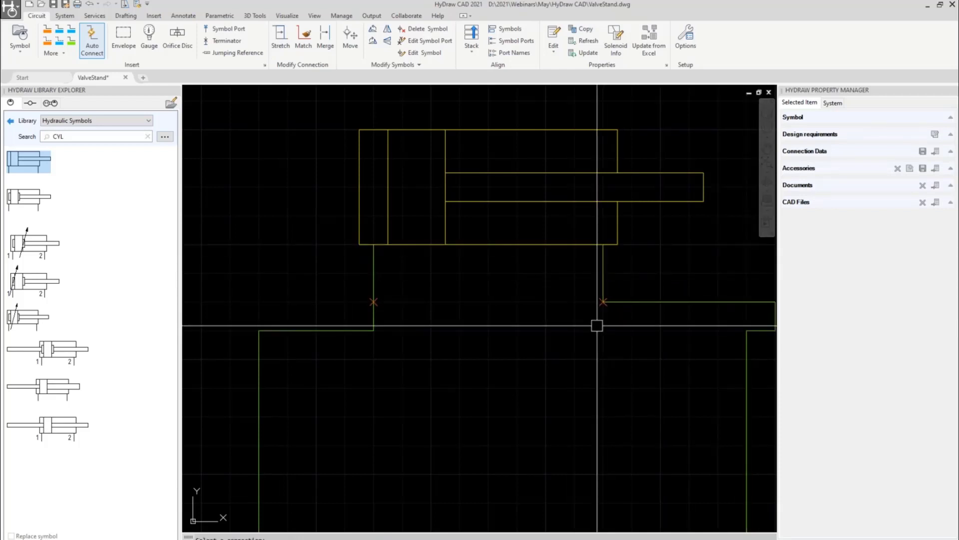
scroll(679, 325, down, 3)
key(Escape)
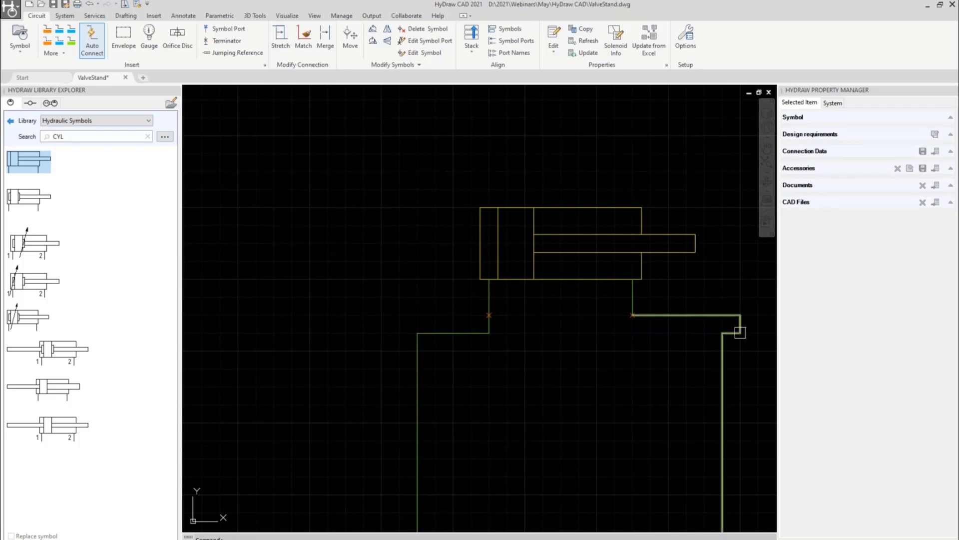
Stretch the short vertical segment of the stepped B5 line until it lies straight under the cylinder's rod-side port.
click(739, 326)
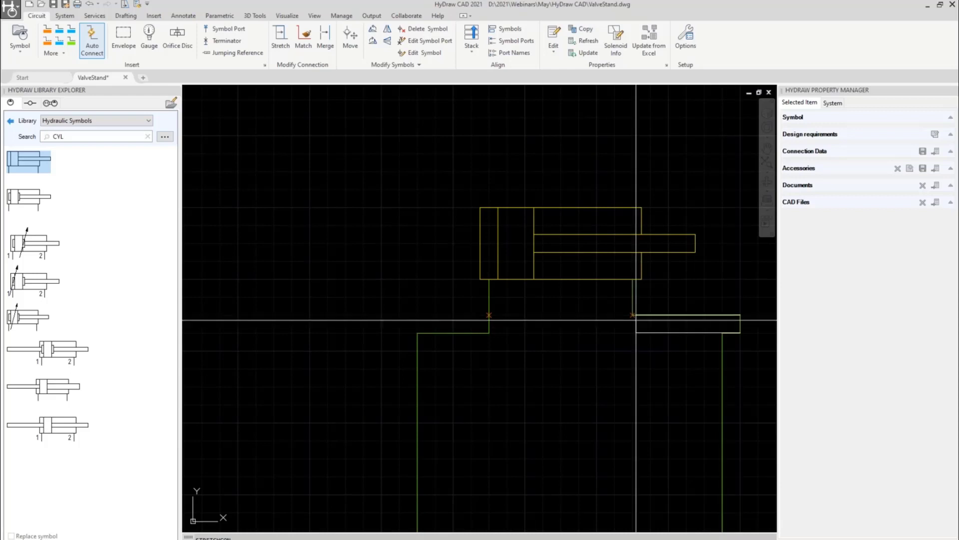
scroll(634, 315, up, 4)
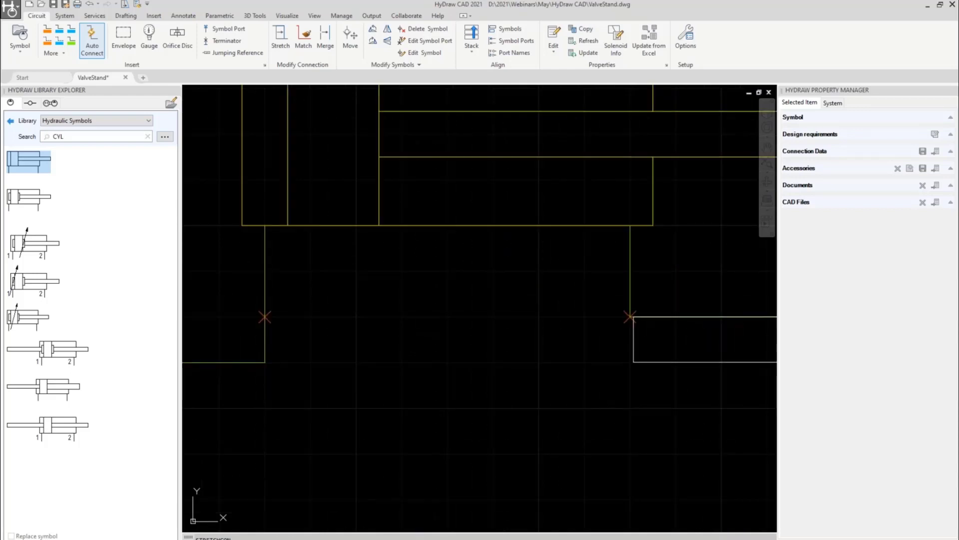
click(630, 316)
scroll(632, 312, down, 4)
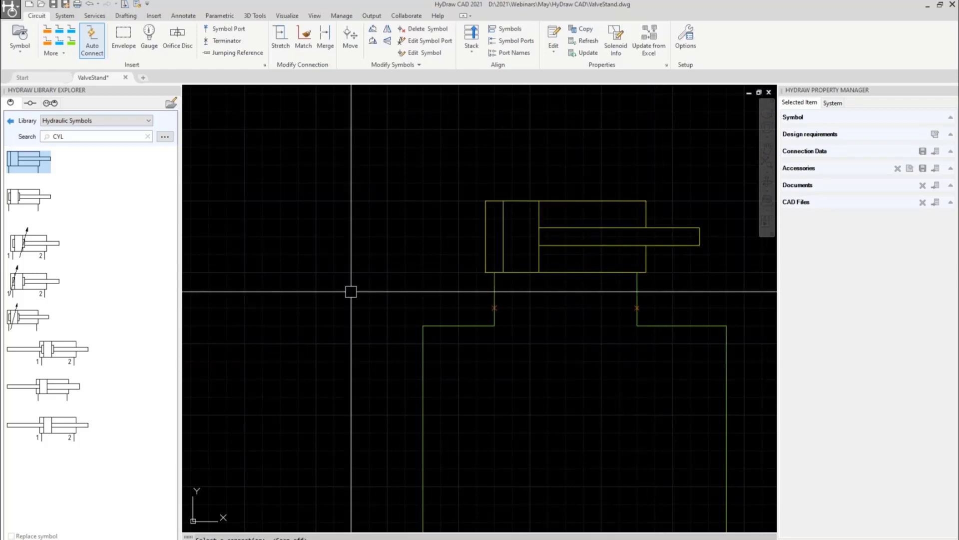
Review the finished cylinder connections along the manifold, then examine the area around ports A1 and B1.
scroll(438, 274, down, 2)
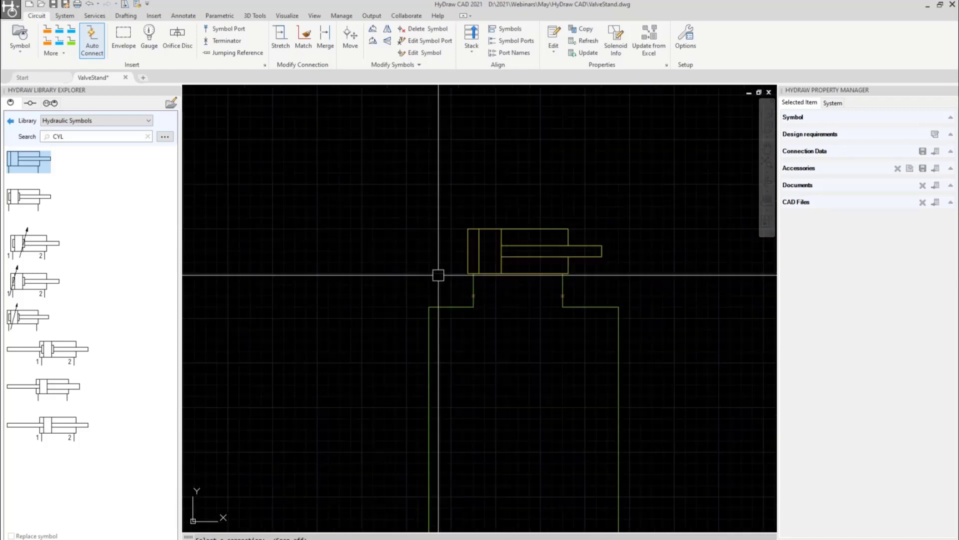
click(496, 239)
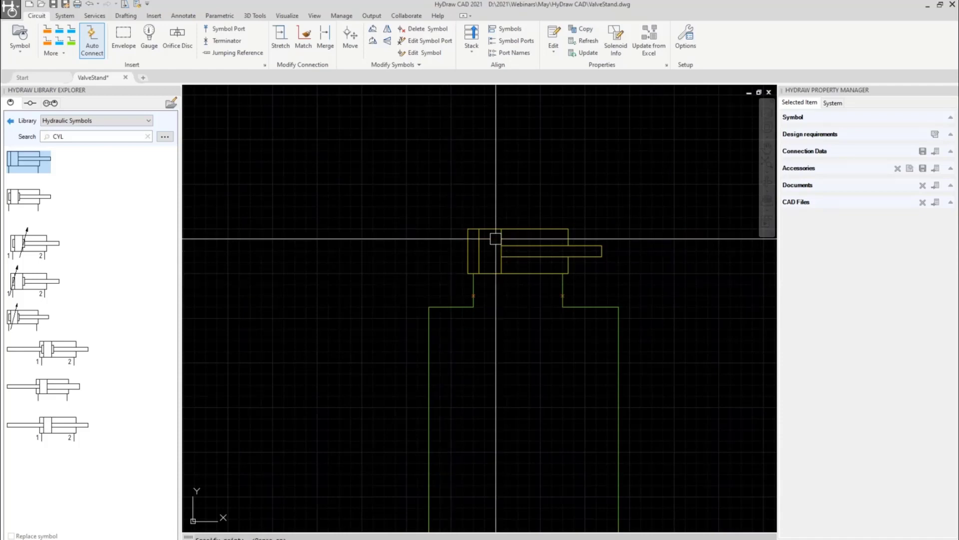
scroll(534, 294, down, 2)
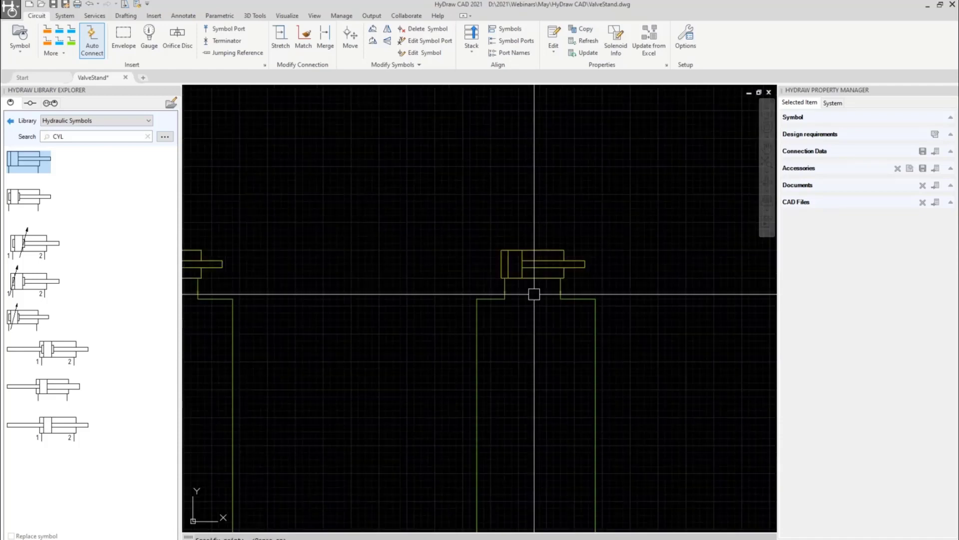
scroll(479, 313, down, 2)
mouse_move(250, 401)
middle_down()
mouse_move(373, 294)
mouse_move(651, 211)
middle_up()
scroll(370, 312, down, 2)
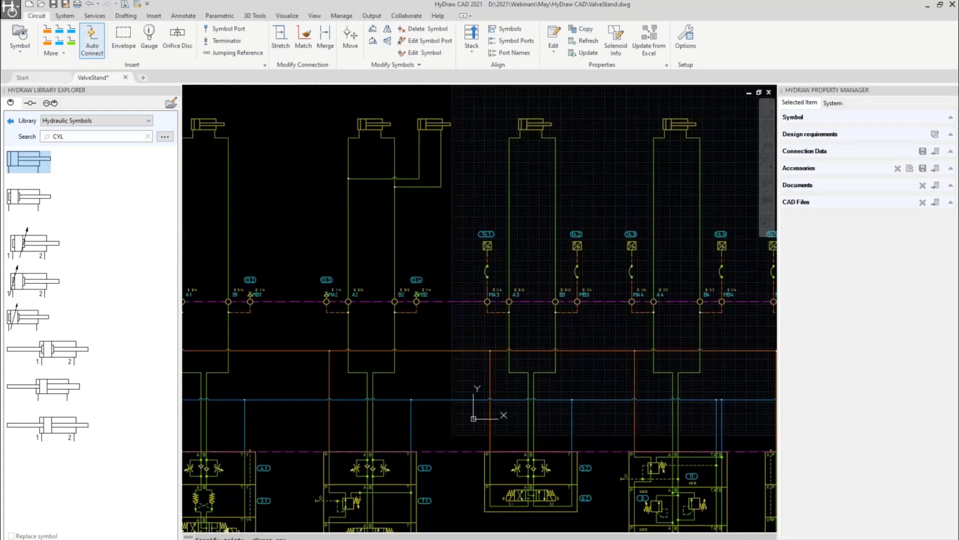
middle_drag(347, 240, 605, 229)
scroll(441, 242, up, 2)
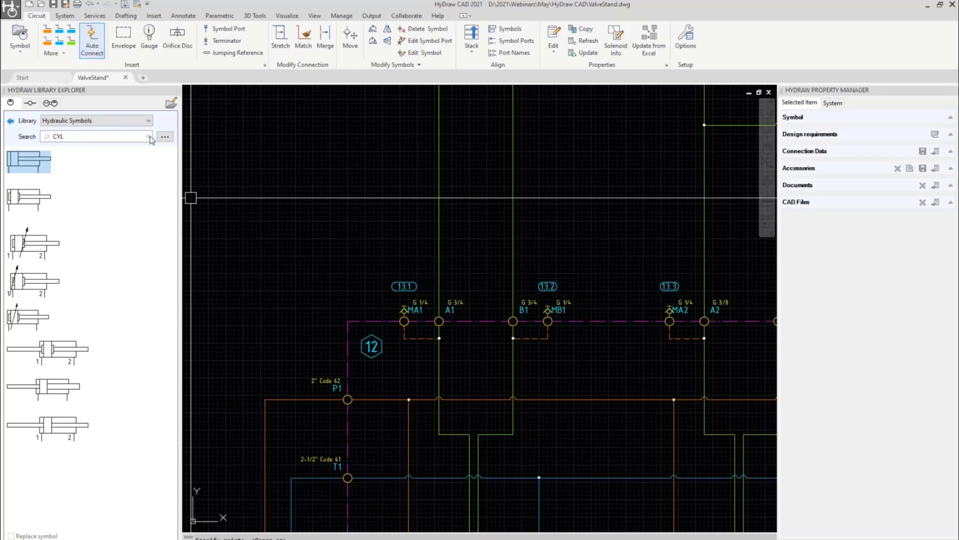
Run an advanced search of the corporate database for the Shut off and Ball Valve component group, leaving the model code empty.
click(165, 136)
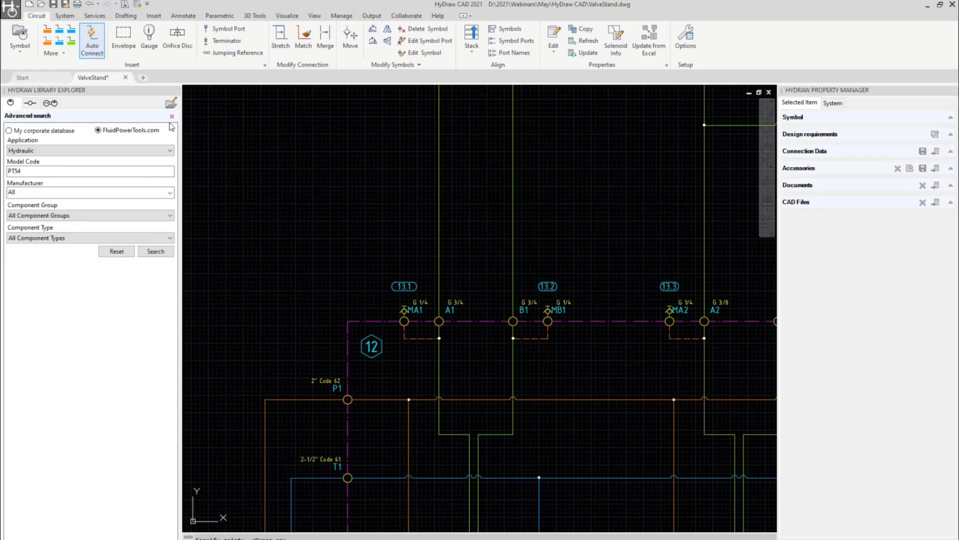
click(9, 130)
double_click(33, 170)
key(BackSpace)
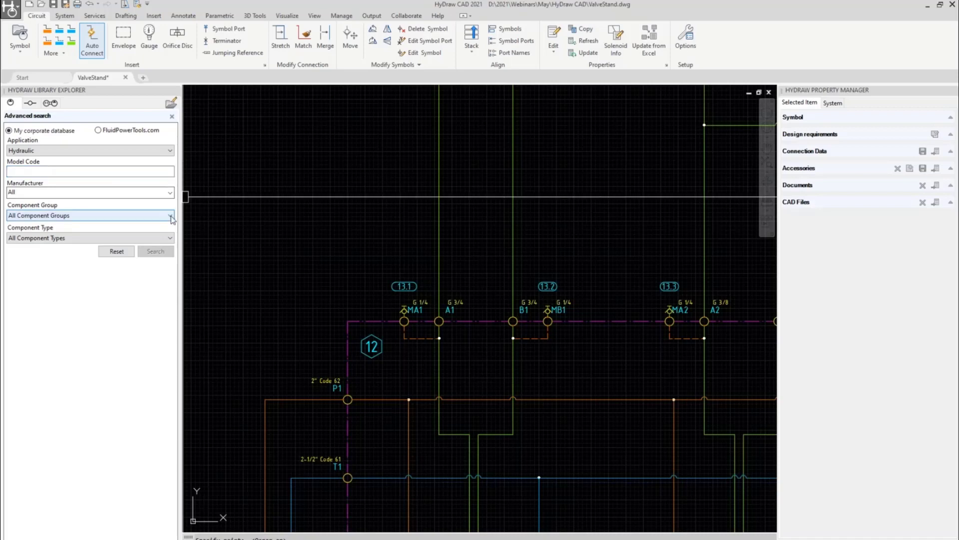
click(170, 216)
scroll(36, 348, down, 5)
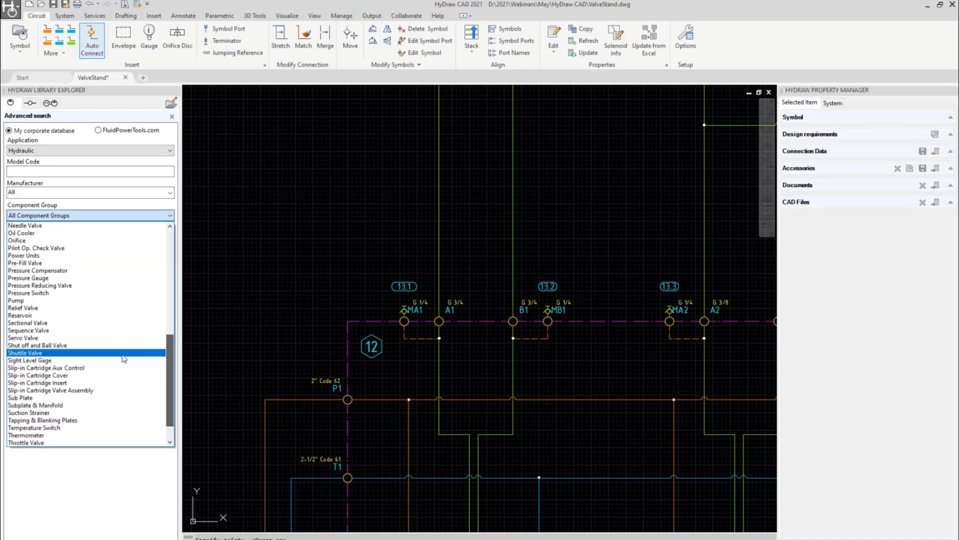
click(36, 346)
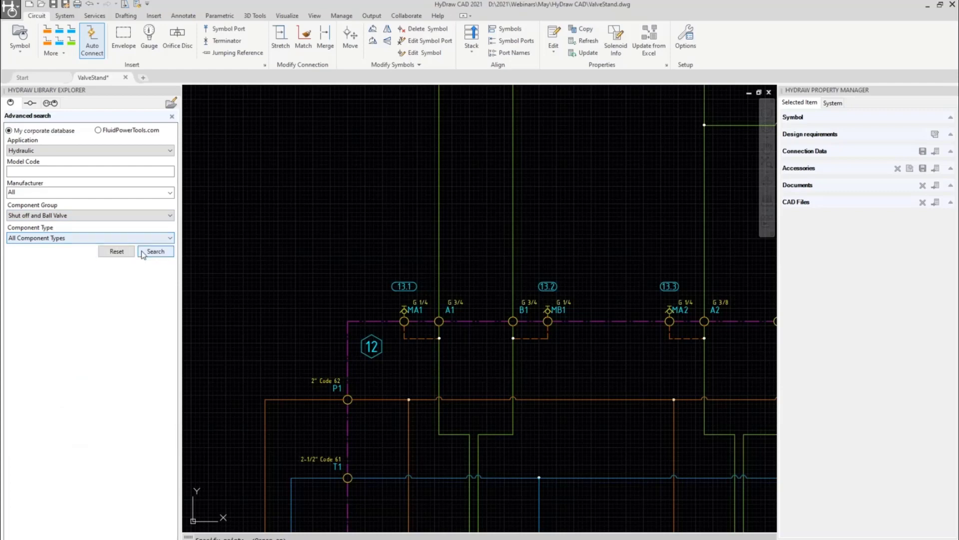
click(145, 252)
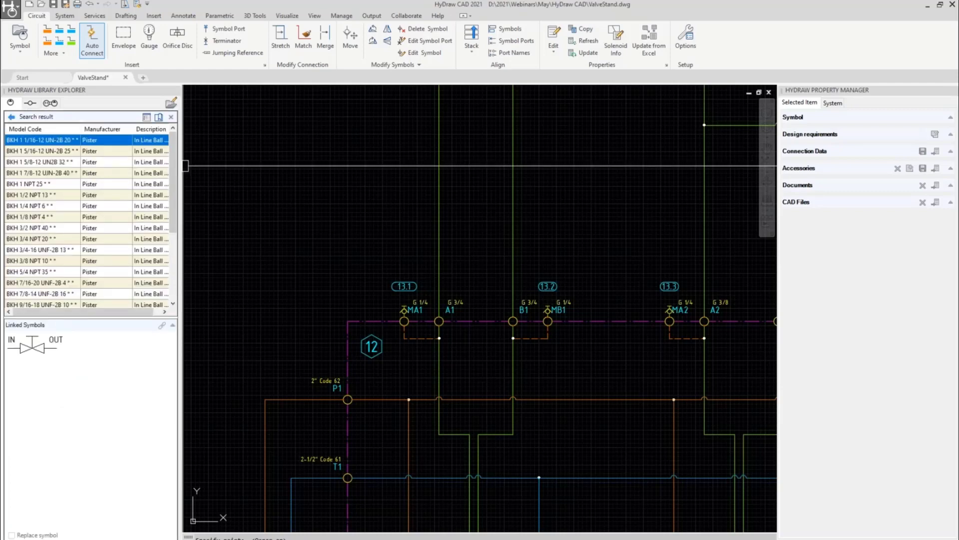
Widen the search results list and select the Pister in-line ball valve BKH G 3/4 16.
drag(180, 151, 268, 150)
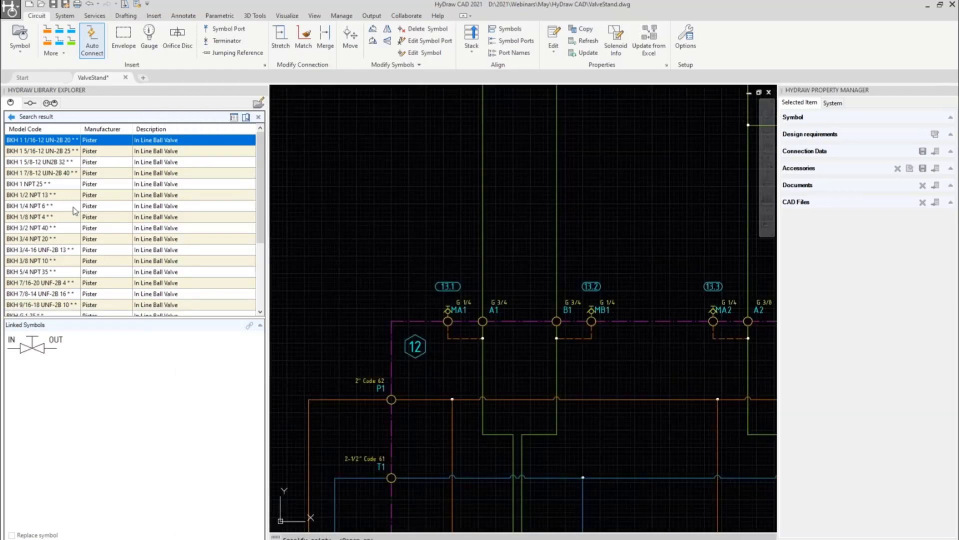
scroll(74, 272, down, 2)
scroll(75, 272, down, 2)
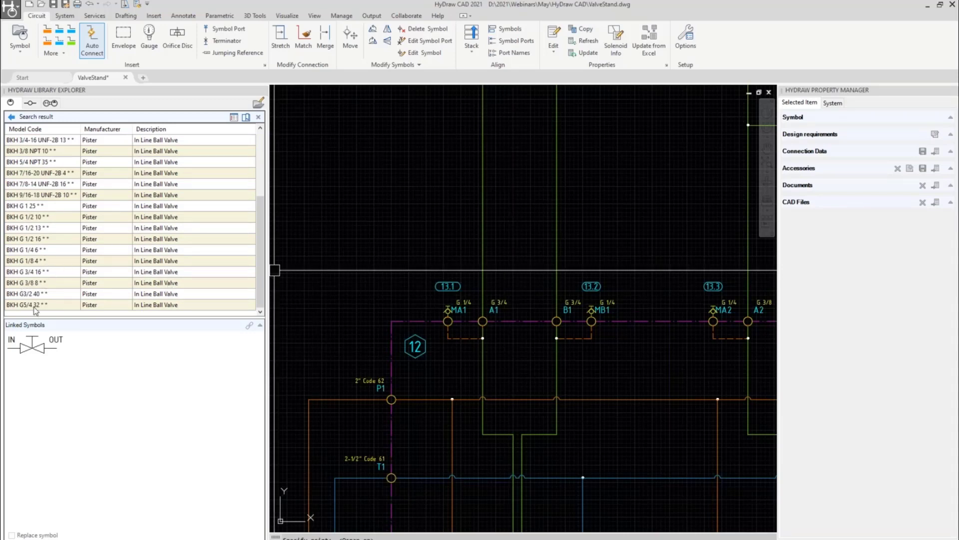
click(40, 274)
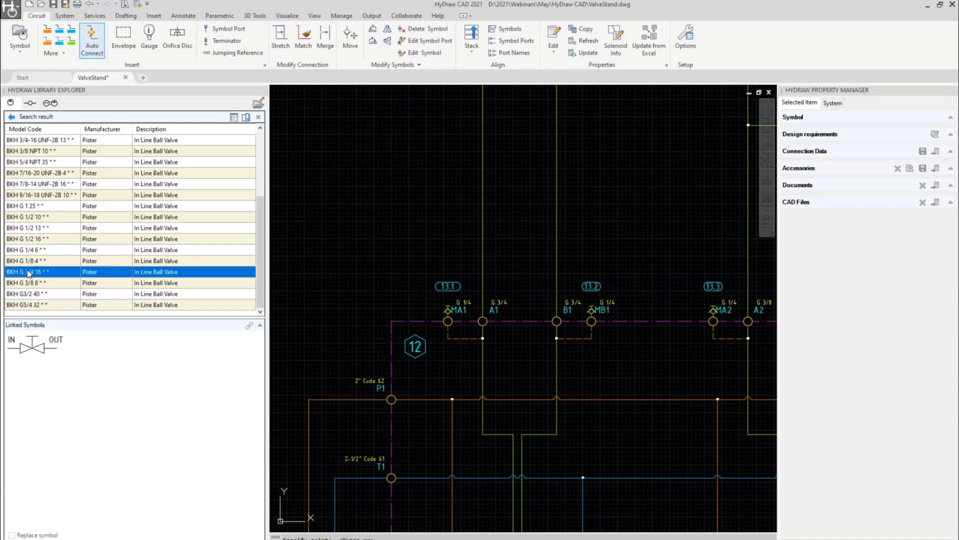
Open the selected ball valve's data sheet and look through its body dimensions and order example.
right_click(28, 272)
click(44, 286)
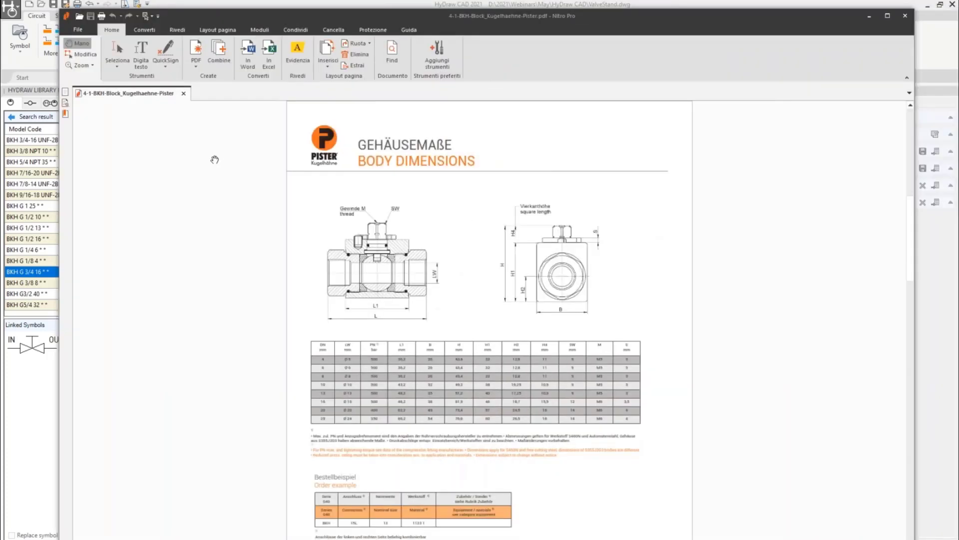
scroll(214, 159, down, 2)
scroll(215, 160, down, 10)
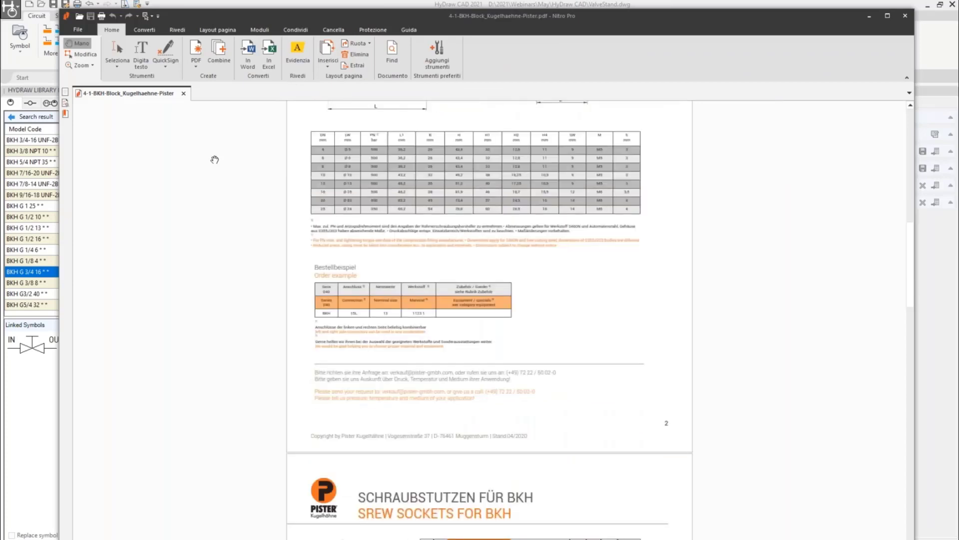
scroll(215, 160, up, 7)
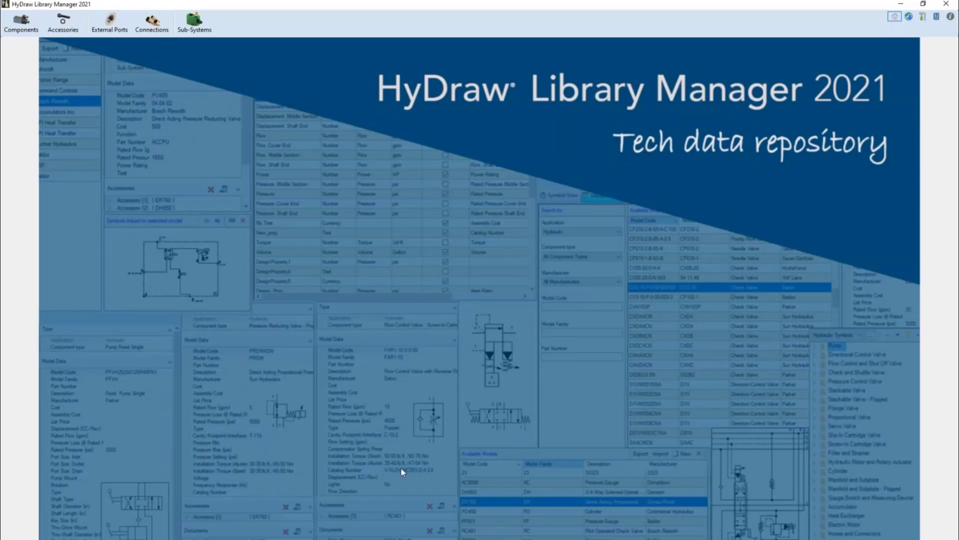
Switch back to the ValveStand drawing in HyDraw CAD and inspect the model data of pressure transmitter 14.1.
mouse_move(421, 539)
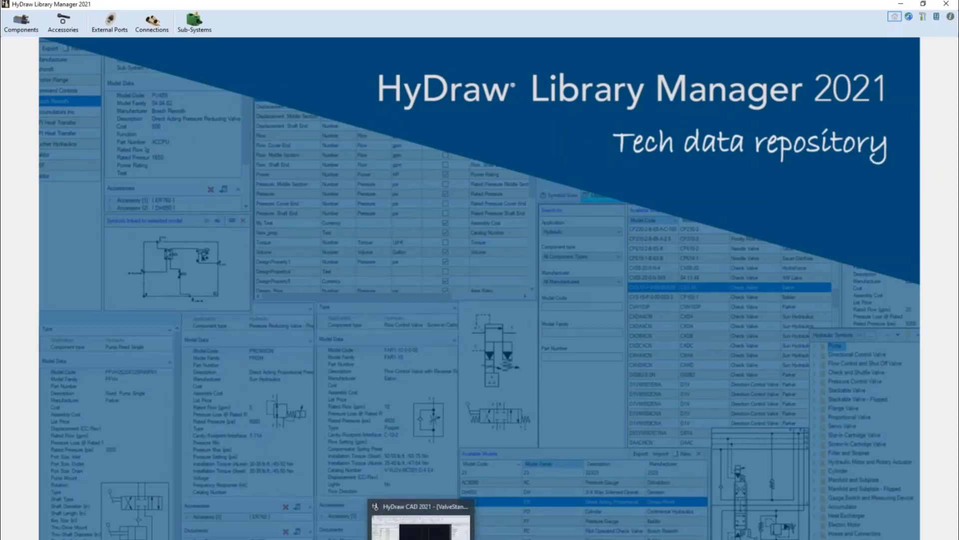
click(421, 523)
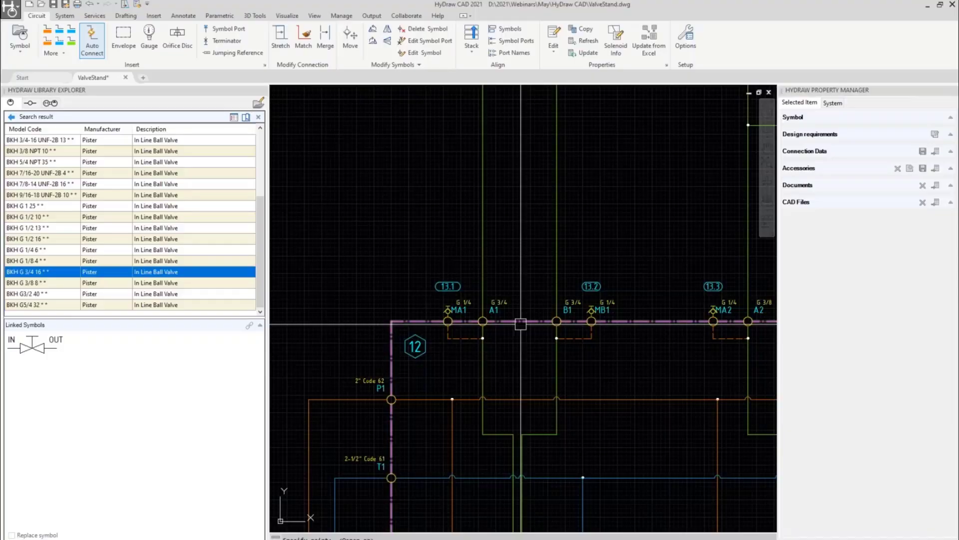
middle_drag(682, 250, 351, 278)
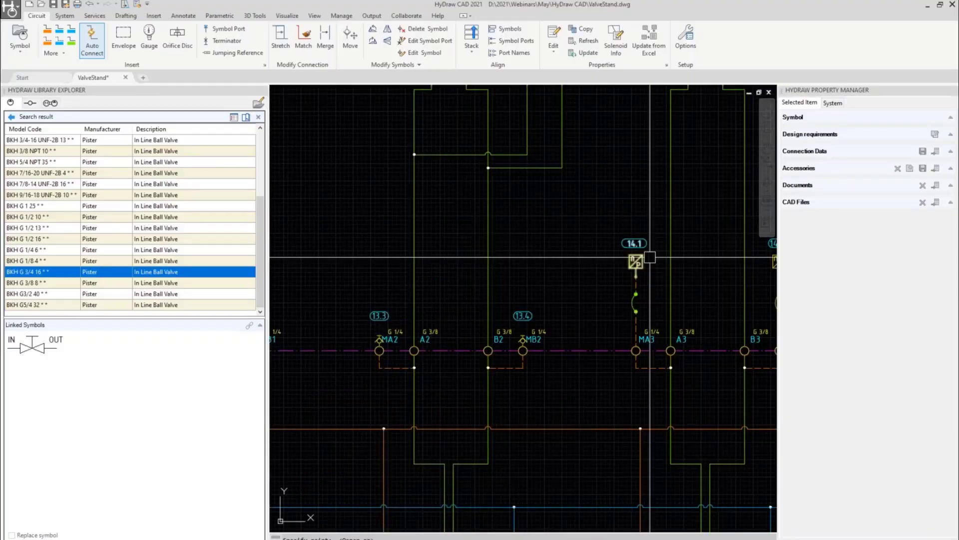
click(650, 257)
scroll(649, 258, up, 4)
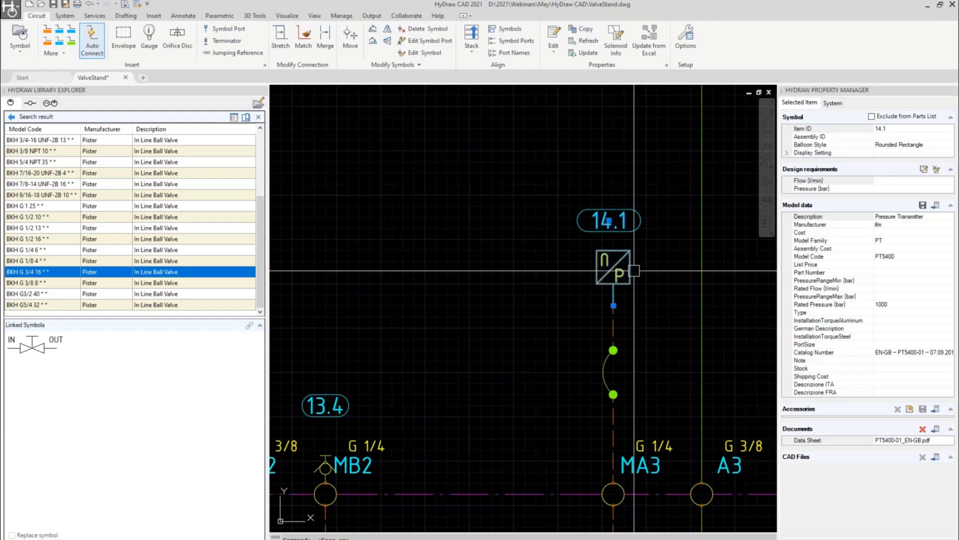
Inspect the model data of directional control valve 2.1 at the base of the first valve stack.
scroll(491, 266, down, 2)
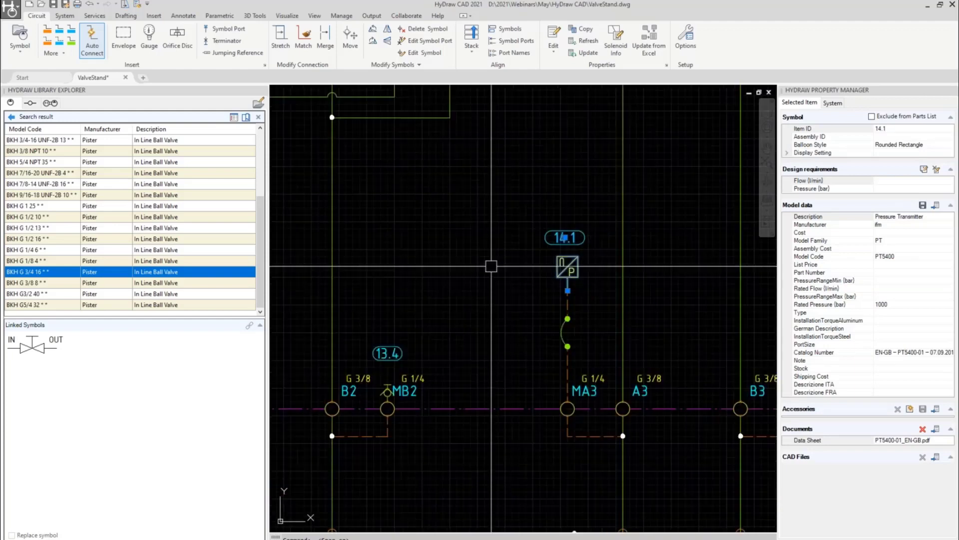
scroll(492, 266, down, 4)
middle_drag(500, 322, 651, 125)
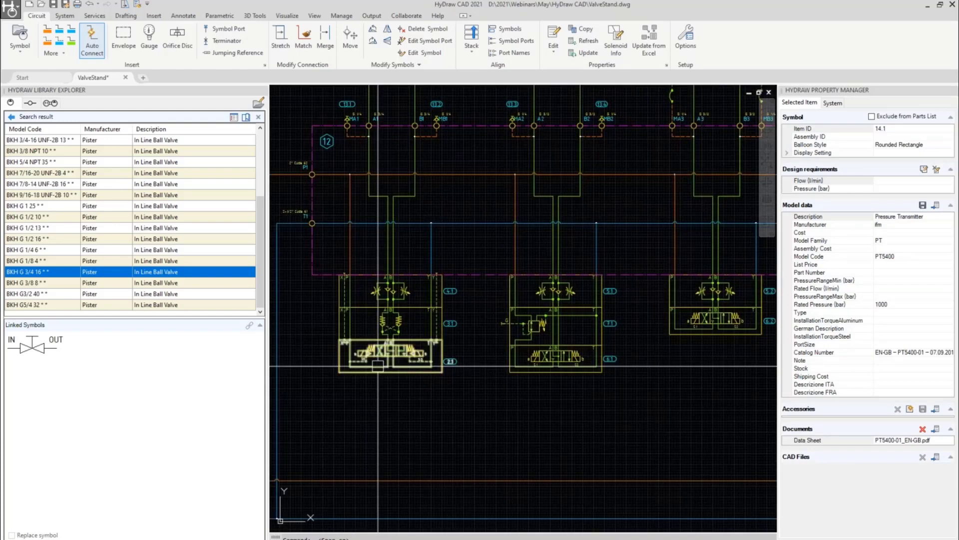
click(378, 366)
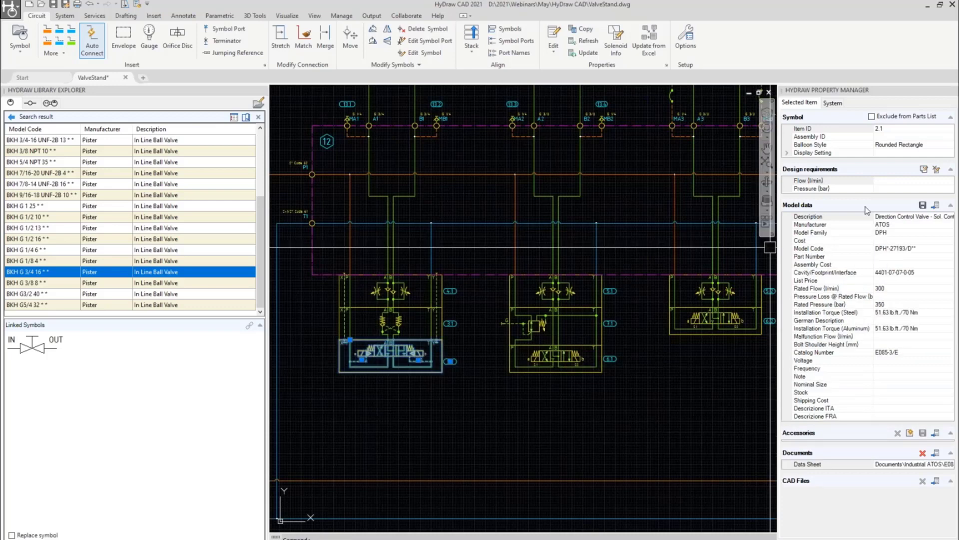
Reset the advanced search and search the corporate database for model code PT5400.
click(924, 206)
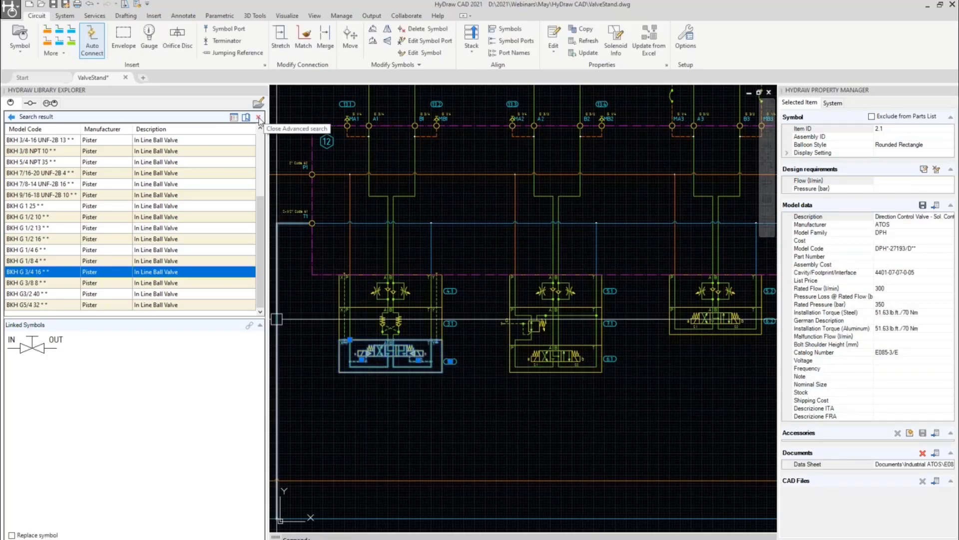
click(11, 117)
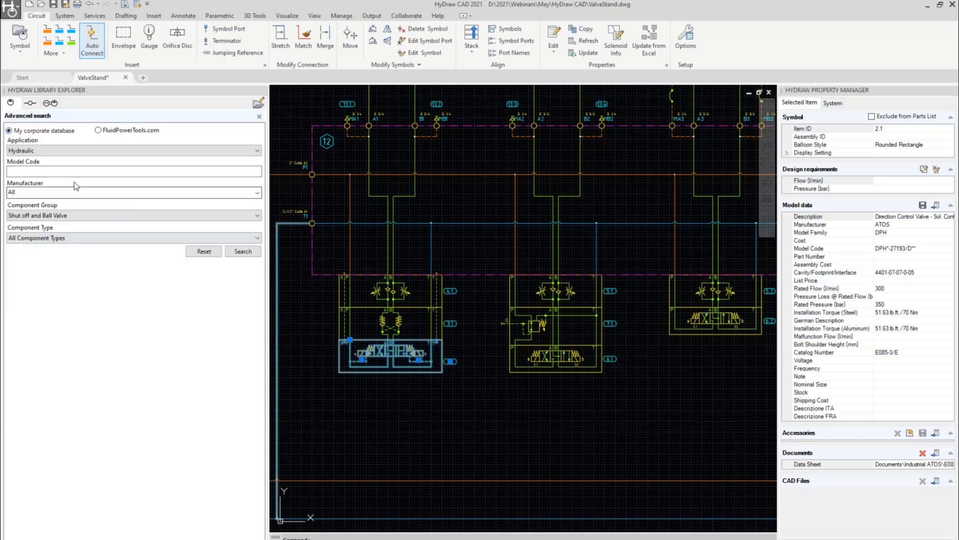
click(204, 251)
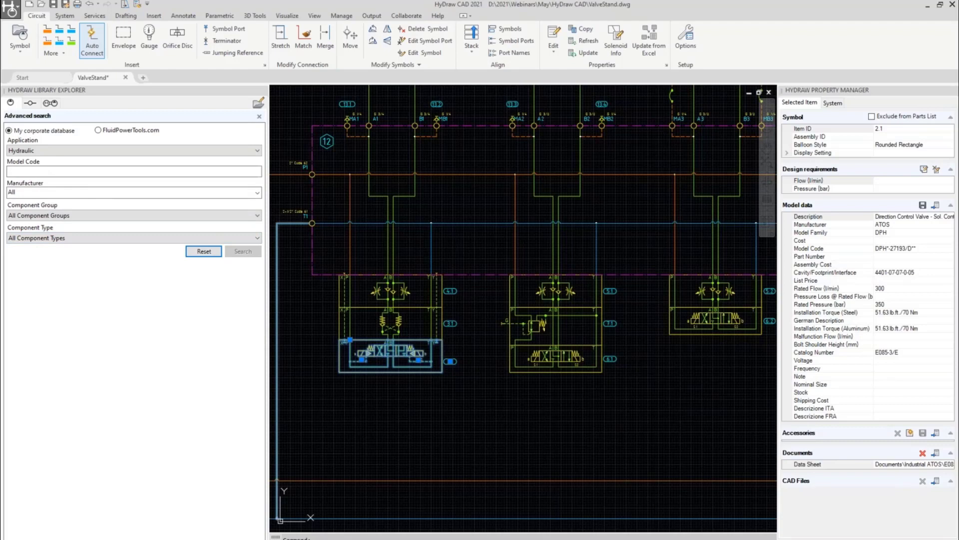
click(48, 172)
text(PFE-41)
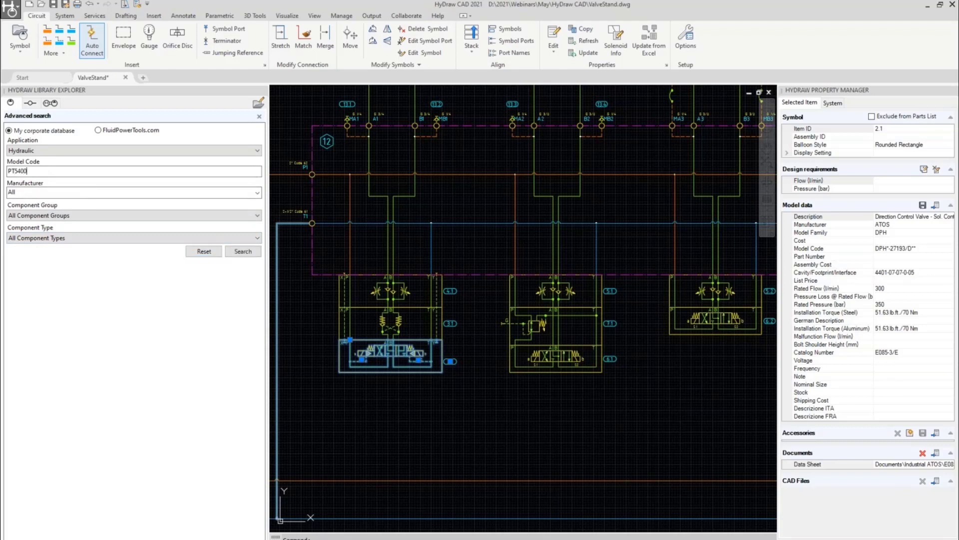
key(Return)
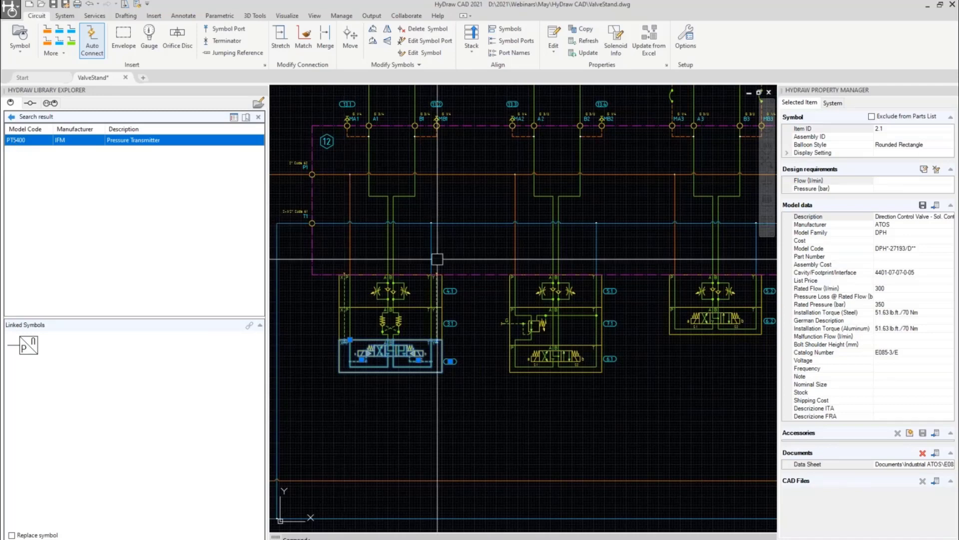
Insert the PT5400 pressure transmitter symbol between the first two valve circuits, above the orange pressure line.
click(29, 342)
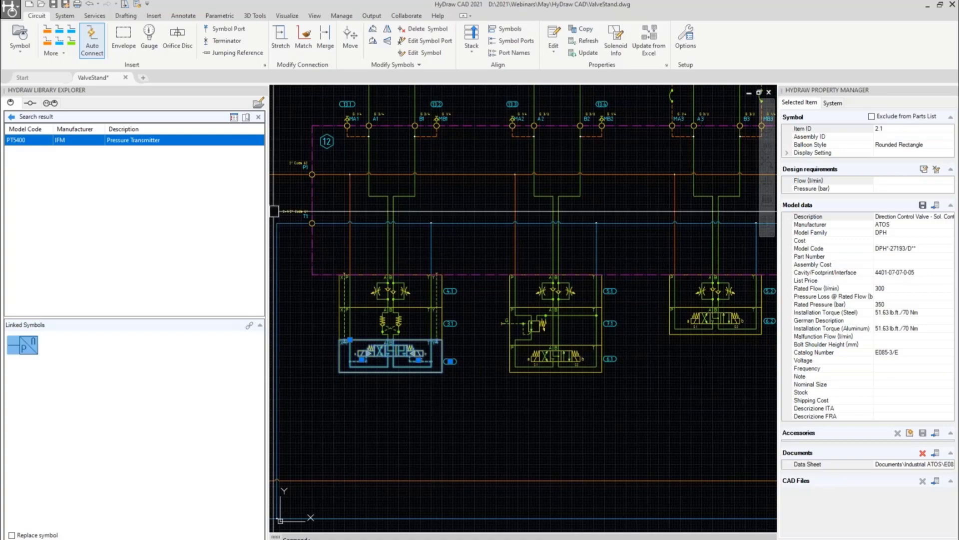
scroll(464, 150, up, 2)
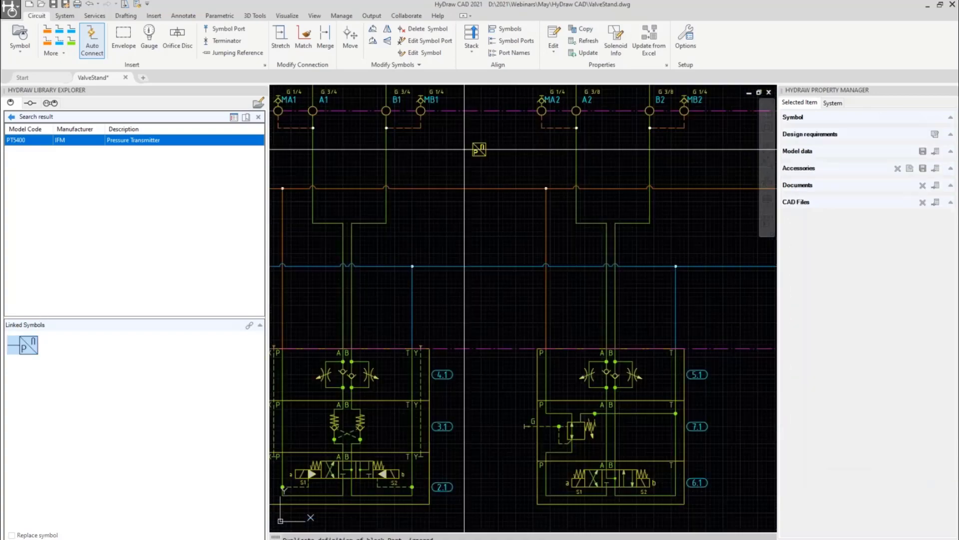
click(465, 149)
scroll(464, 149, up, 2)
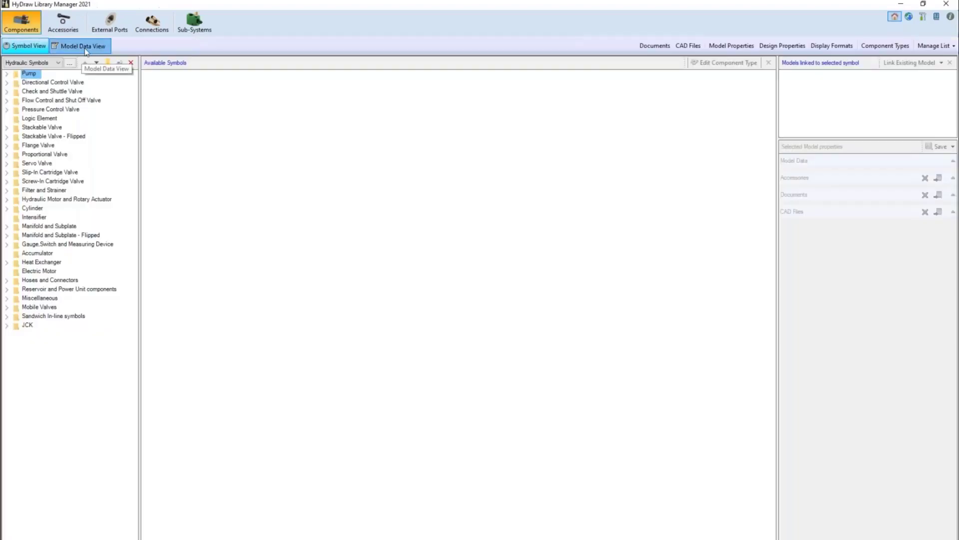
In HyDraw Library Manager, filter the component model data by model code PT54 and select the PT5400 pressure transmitter.
click(83, 46)
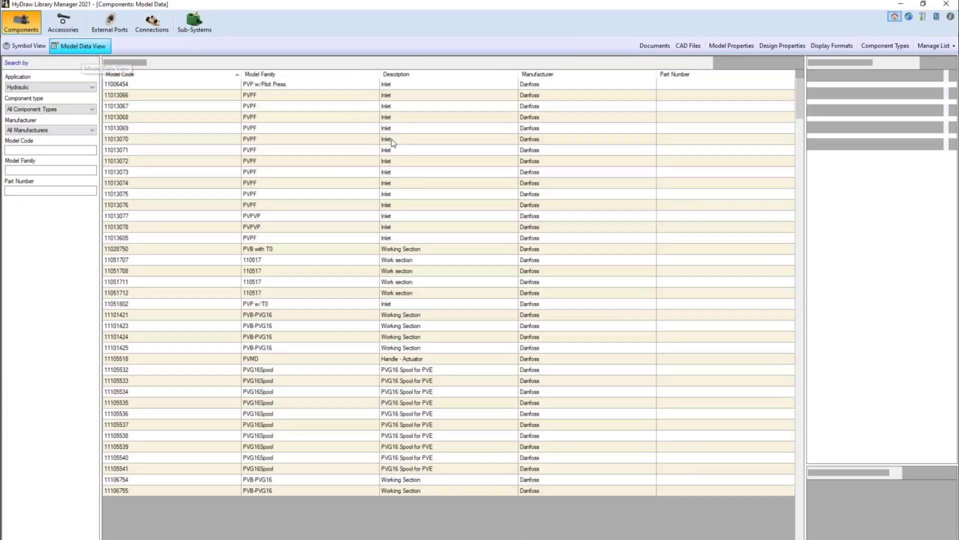
mouse_move(799, 92)
mouse_down()
mouse_move(801, 193)
mouse_move(820, 254)
mouse_move(827, 250)
mouse_move(831, 472)
mouse_move(840, 178)
mouse_up()
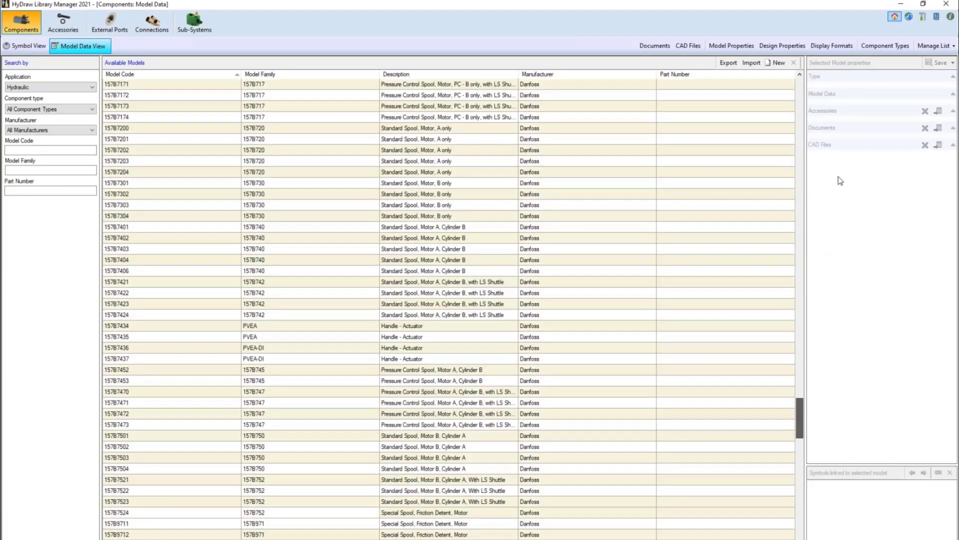
click(33, 150)
text(PT54)
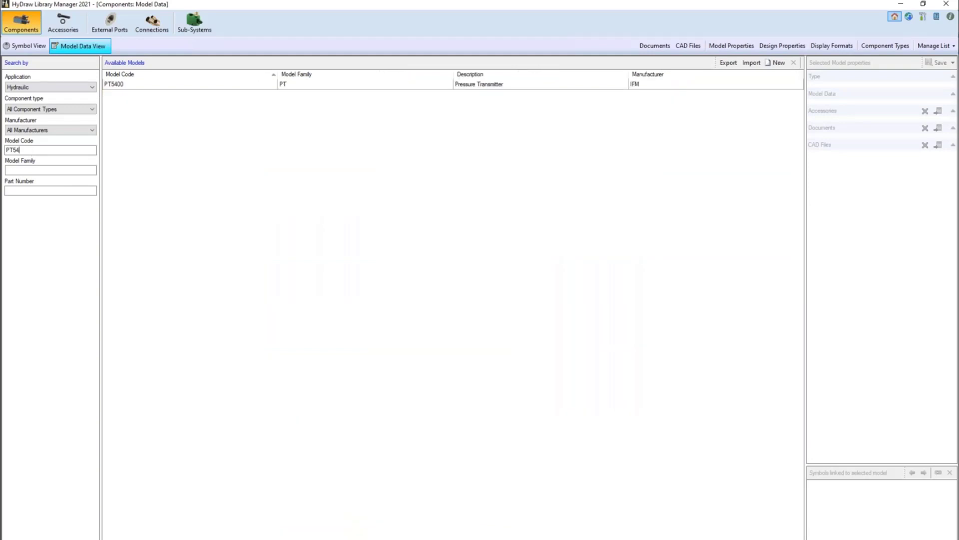
click(139, 89)
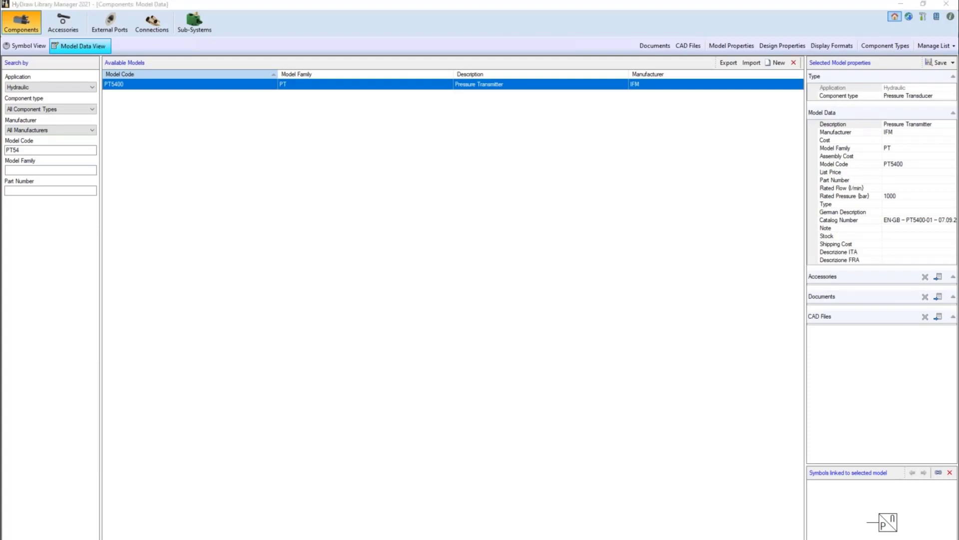
Switch back to the ValveStand drawing in HyDraw CAD, select pressure transmitter 14.1 above port MA3 and open its linked data sheet.
key(alt+Tab)
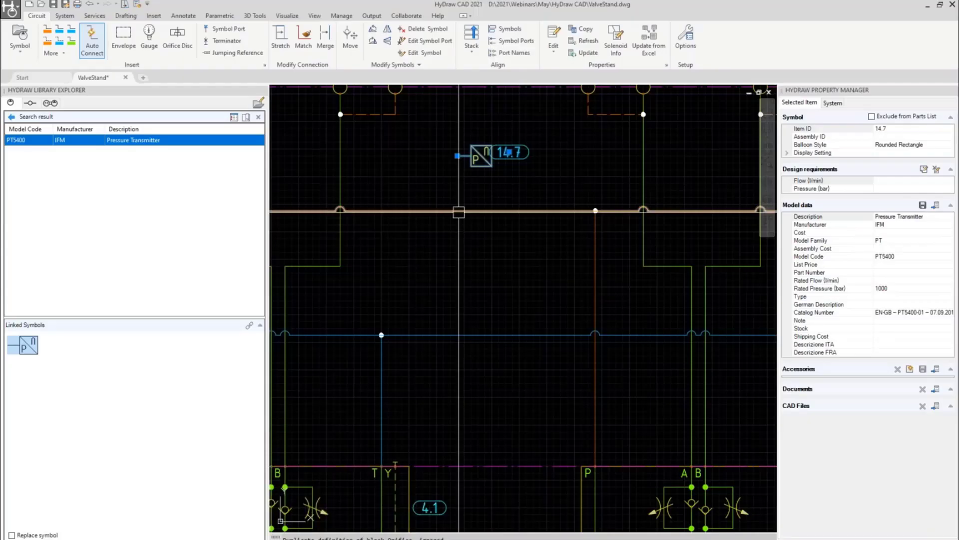
scroll(432, 276, down, 2)
middle_drag(416, 293, 312, 448)
scroll(567, 293, up, 4)
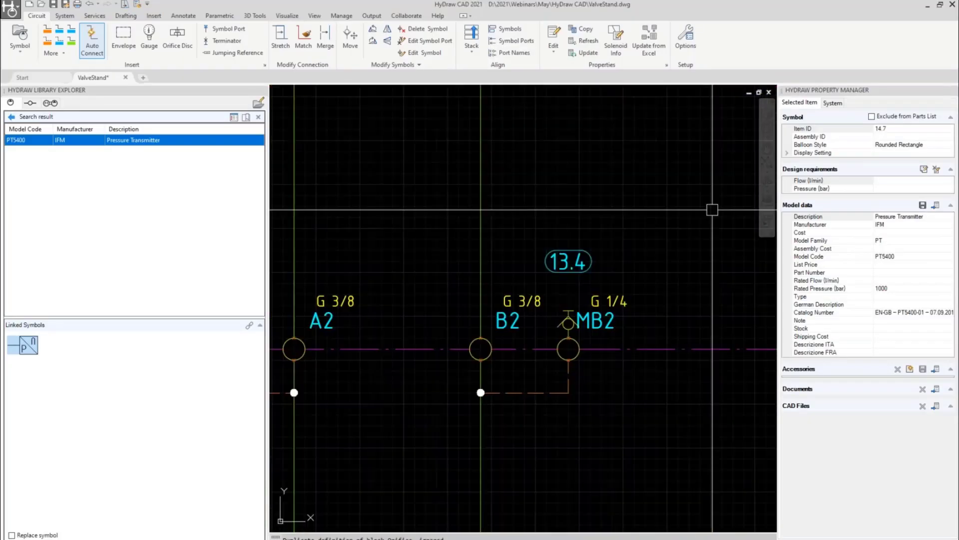
middle_drag(713, 210, 480, 304)
click(620, 219)
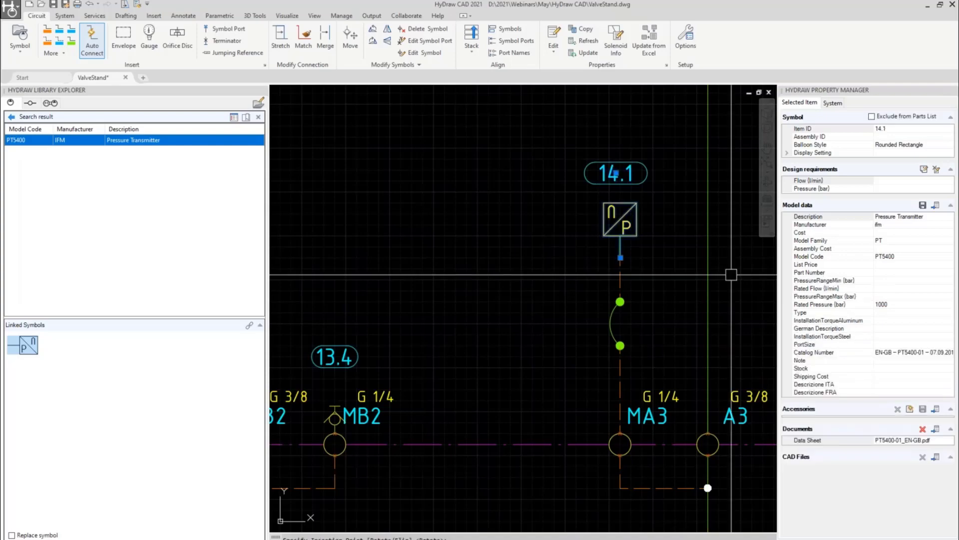
click(950, 441)
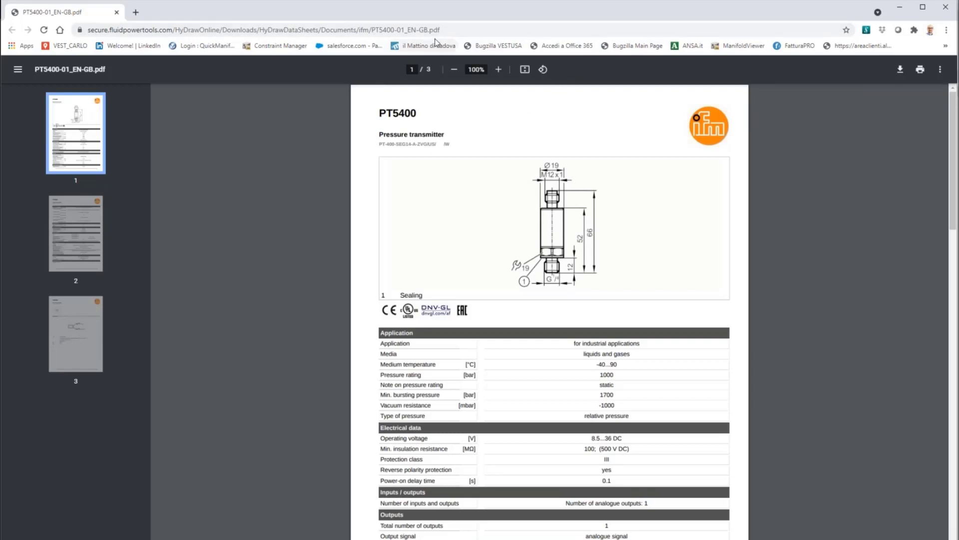
Save the data sheet as PT5400-01_EN-GB.pdf in D:\VEST\HyDraw Library 2020\Datasheet\IFM.
right_click(310, 150)
click(358, 199)
scroll(81, 315, down, 2)
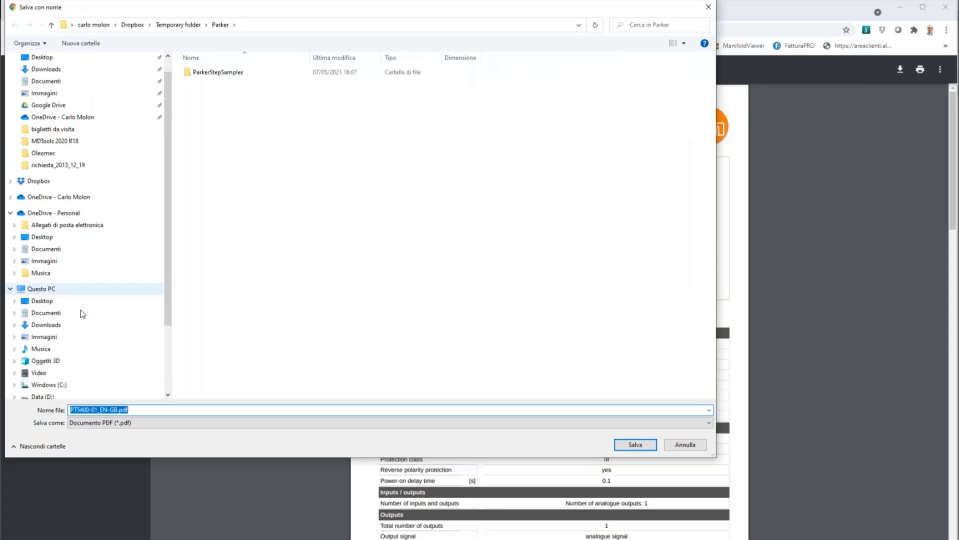
scroll(84, 312, down, 1)
click(58, 344)
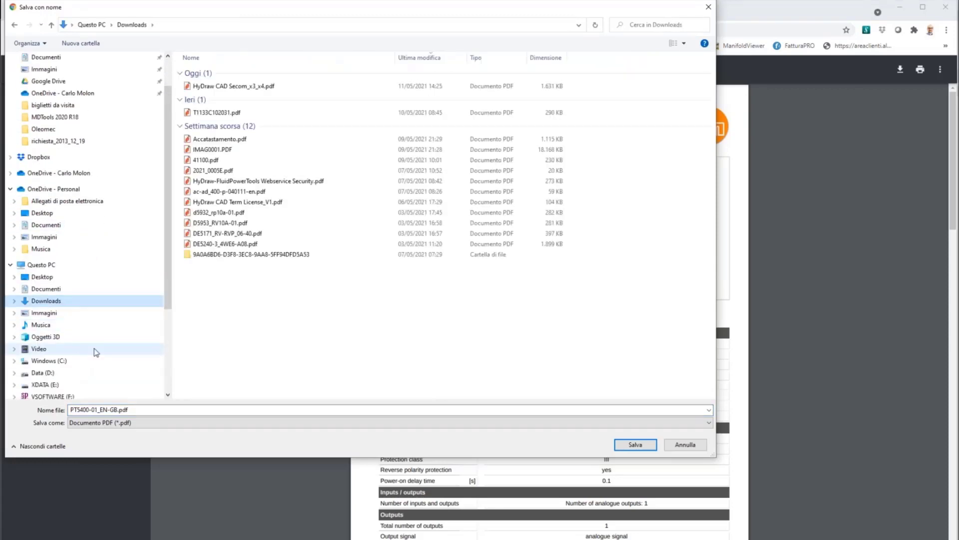
click(44, 374)
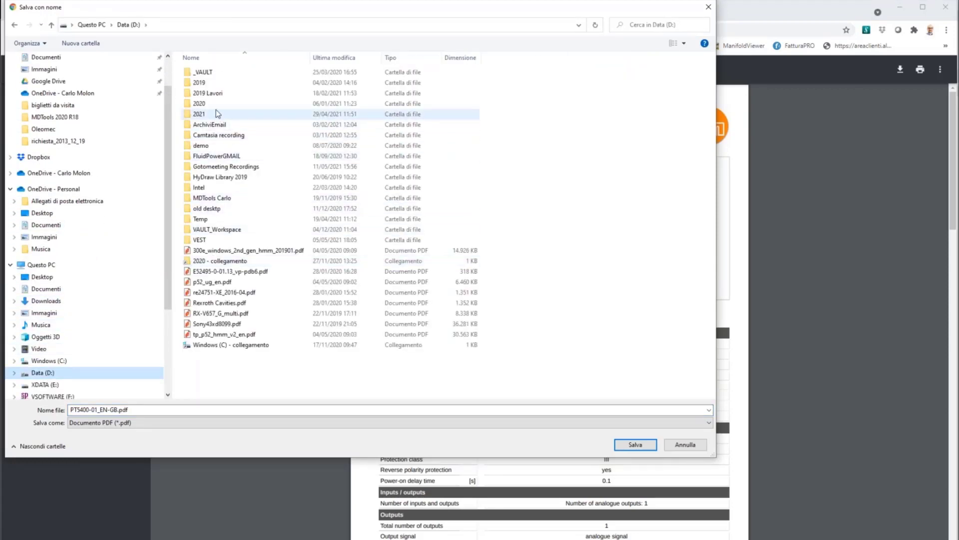
double_click(219, 240)
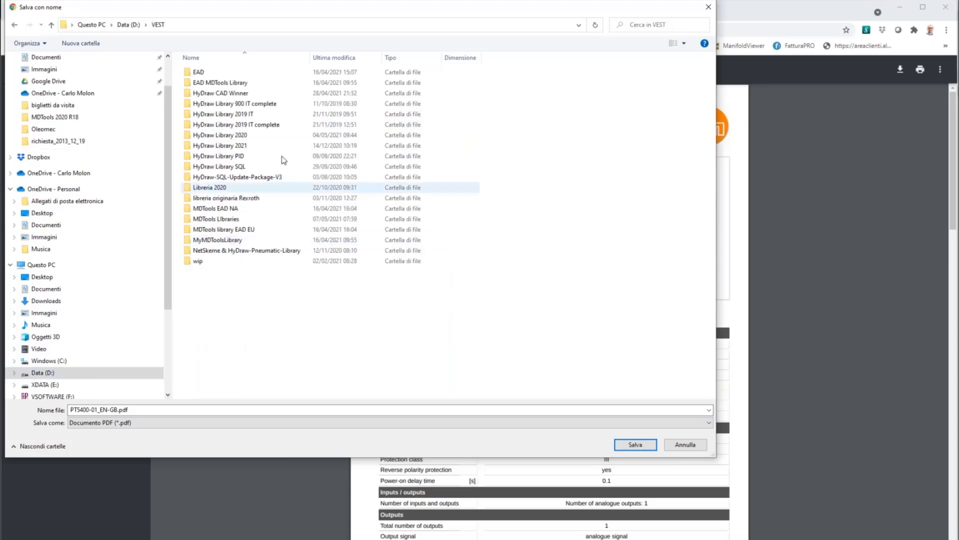
double_click(220, 135)
double_click(207, 93)
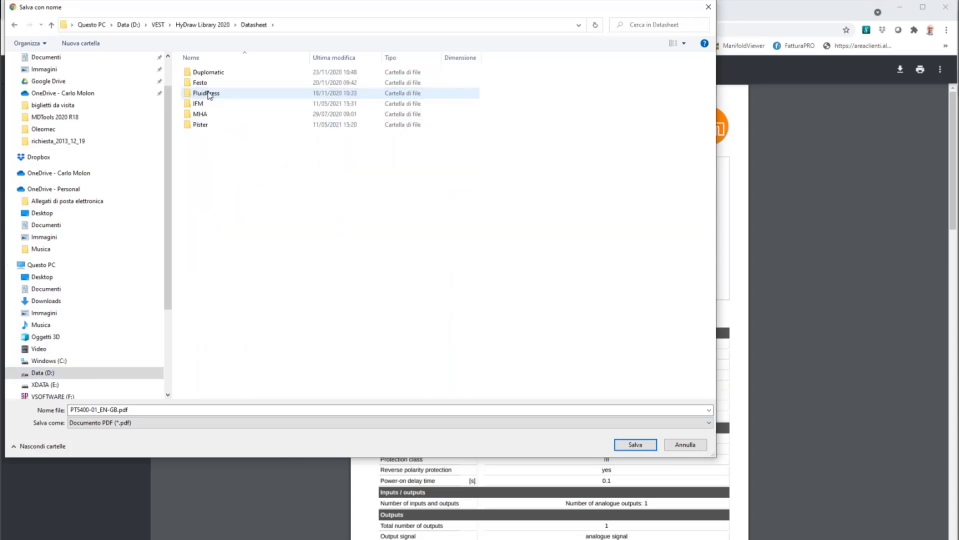
double_click(199, 103)
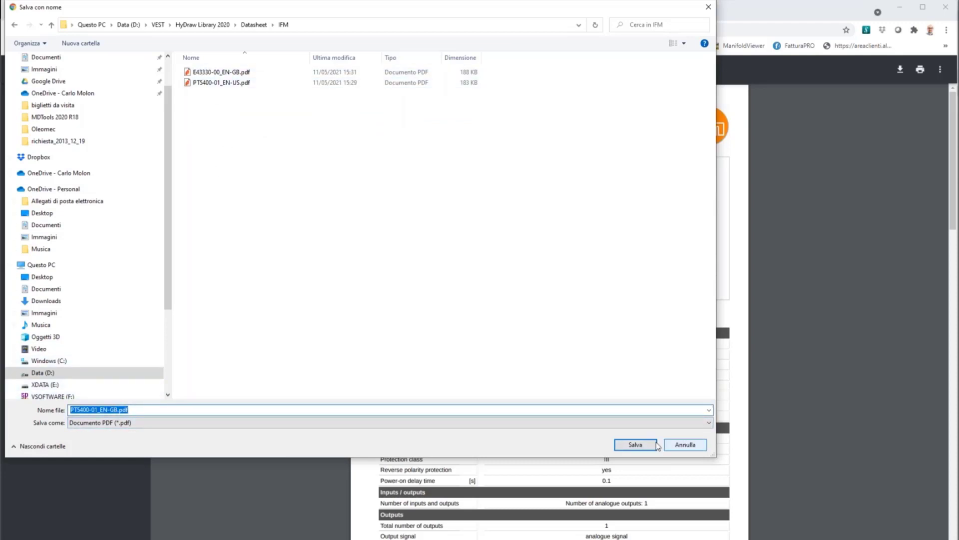
click(636, 445)
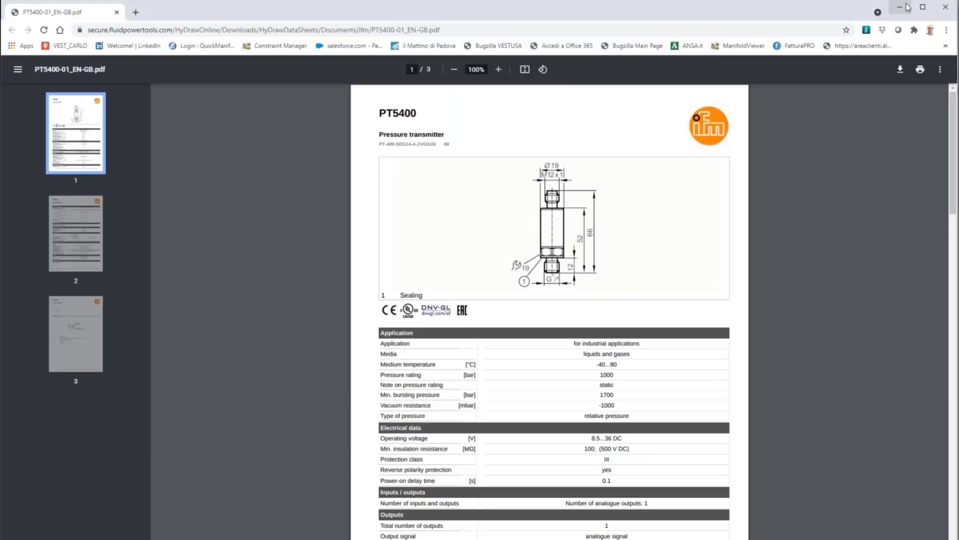
Return to HyDraw Library Manager and start adding a new linked document to PT5400 from the IFM datasheet folder.
click(902, 9)
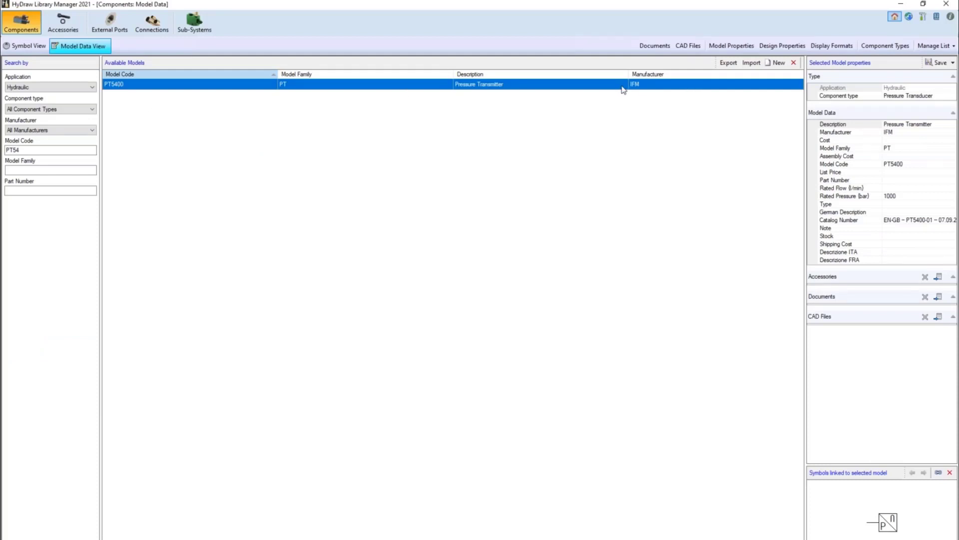
click(938, 298)
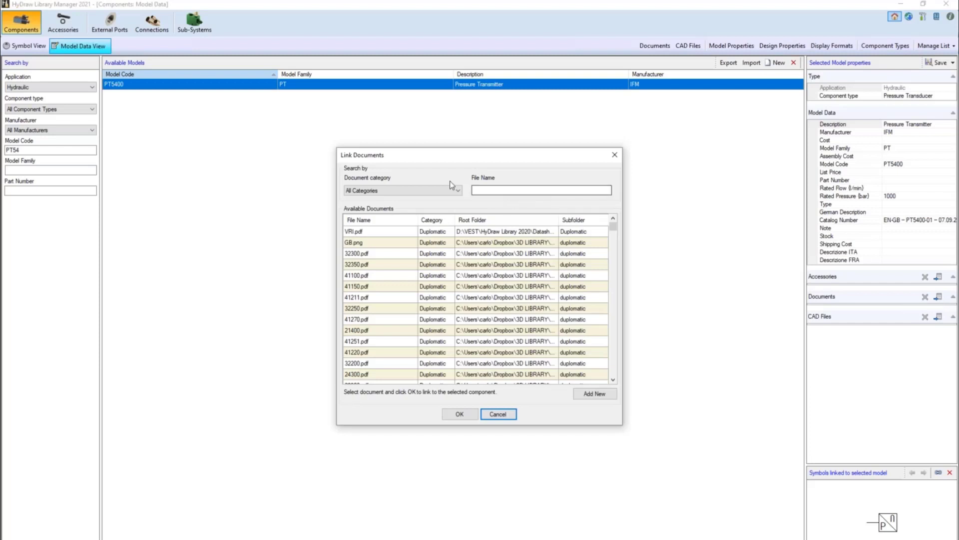
click(594, 394)
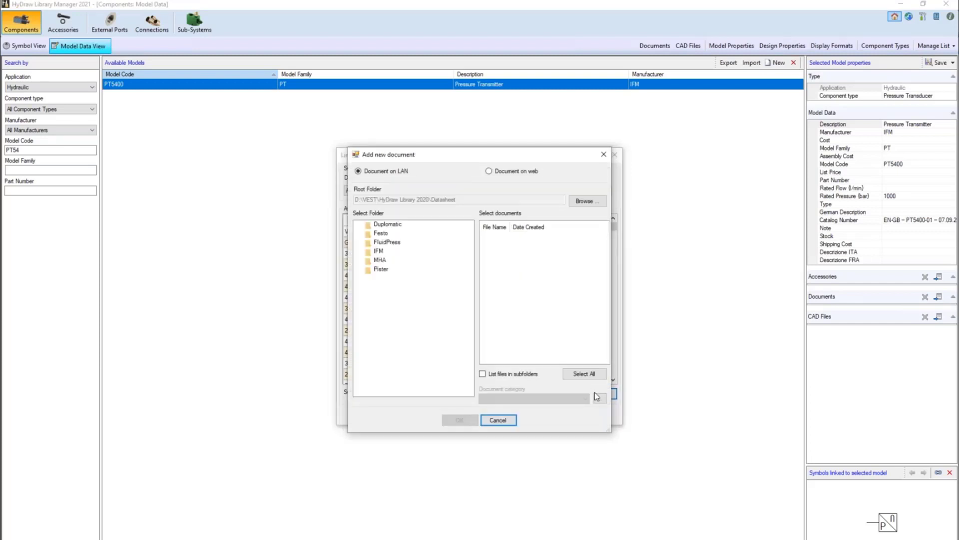
click(380, 251)
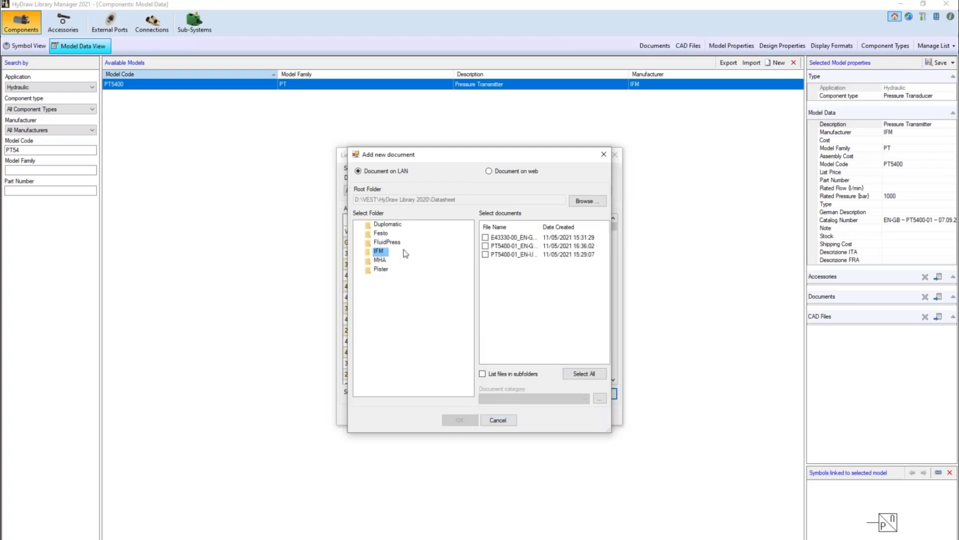
Include E43330-00_EN-GB.pdf, PT5400-01_EN-GB.pdf and PT5400-01_EN-US.pdf in the documents being added.
click(485, 246)
drag(540, 226, 582, 225)
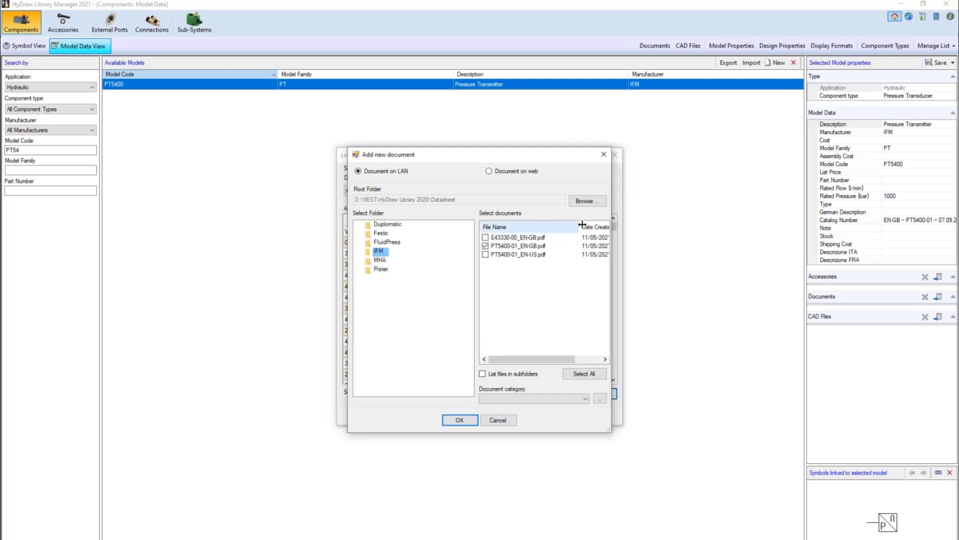
click(485, 253)
click(575, 400)
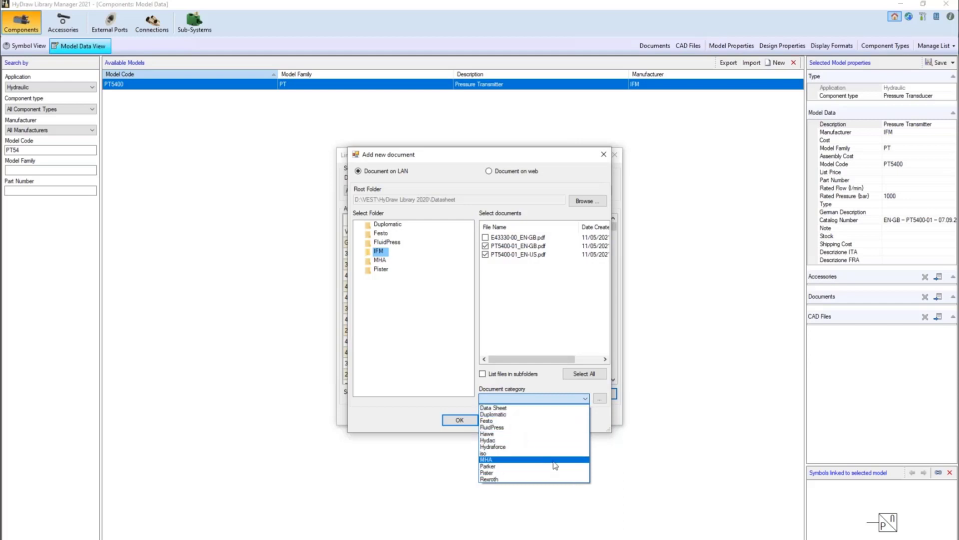
click(484, 238)
click(485, 238)
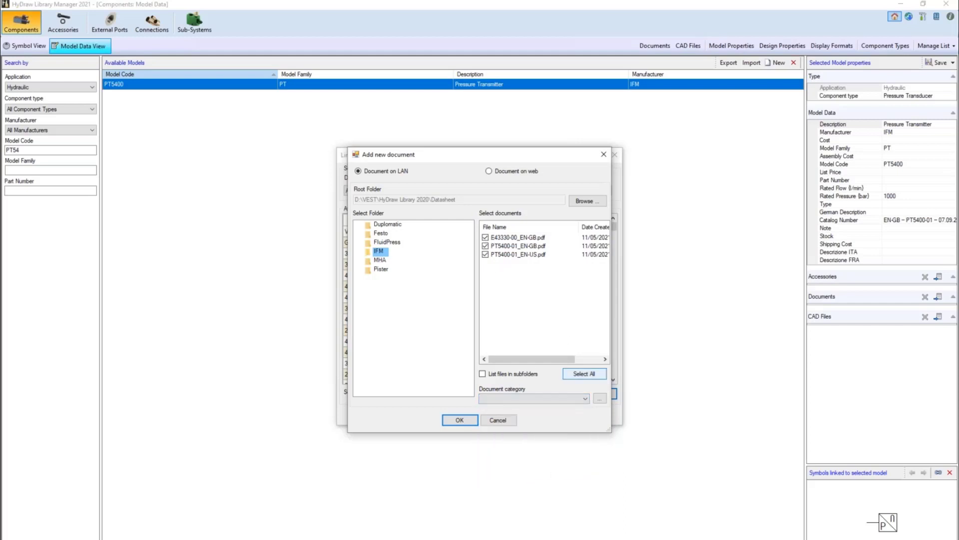
Create a document category named IFM and assign it to the selected documents.
click(600, 398)
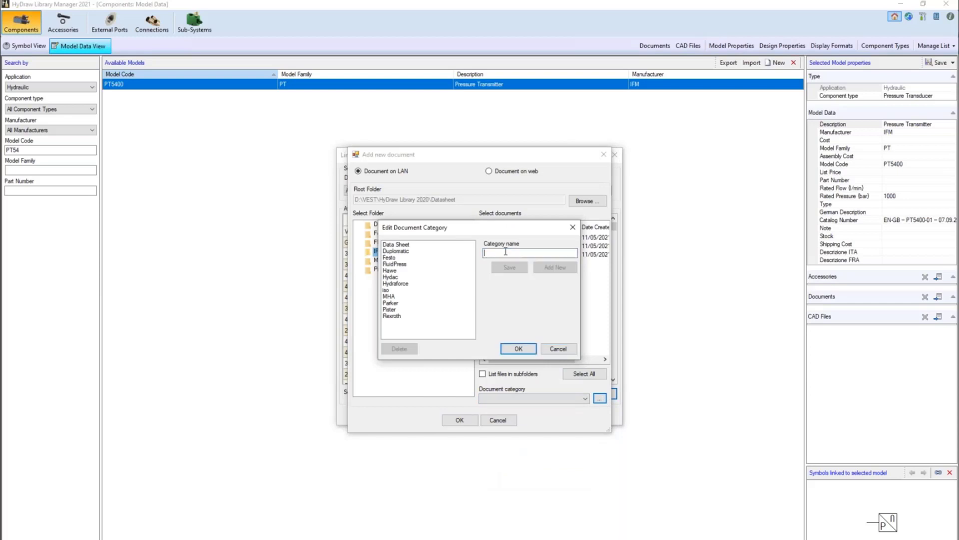
text(IFM)
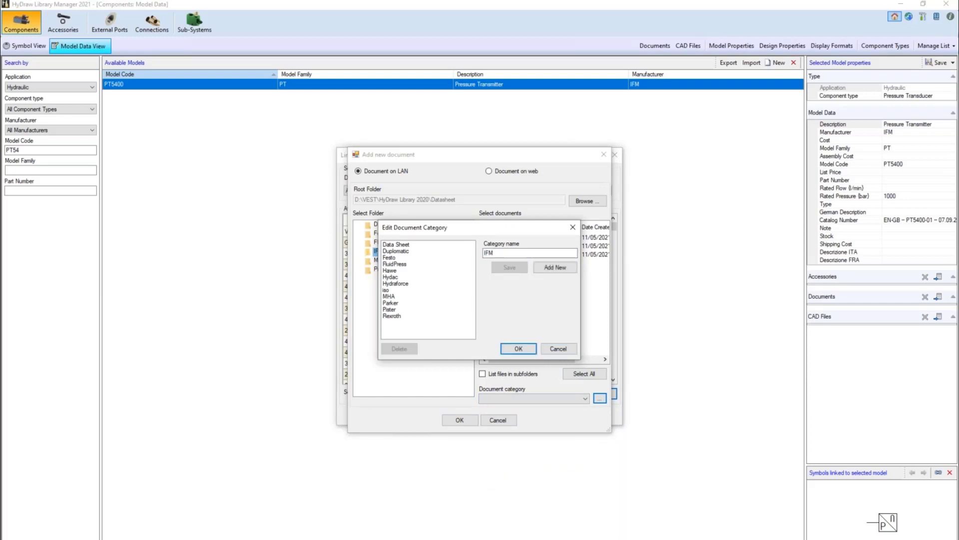
click(555, 267)
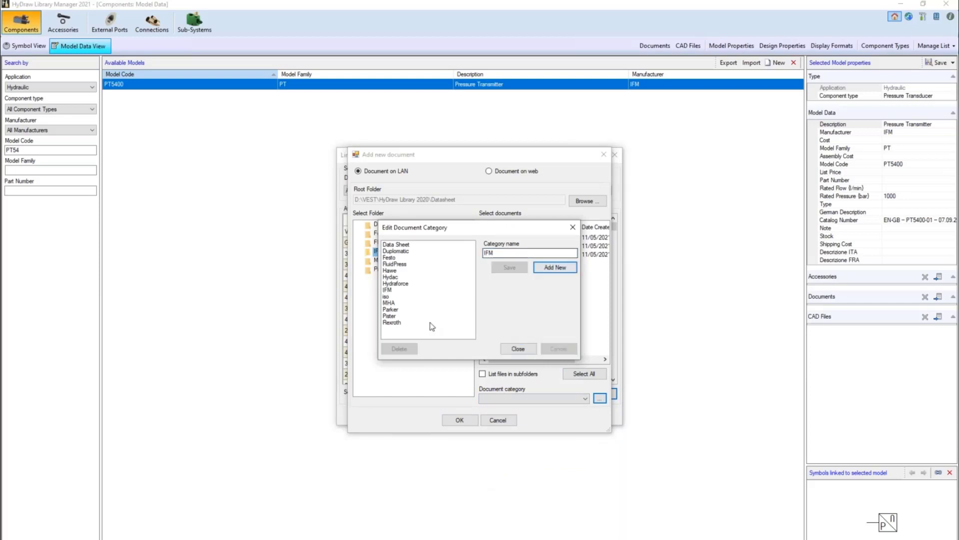
click(519, 349)
click(564, 399)
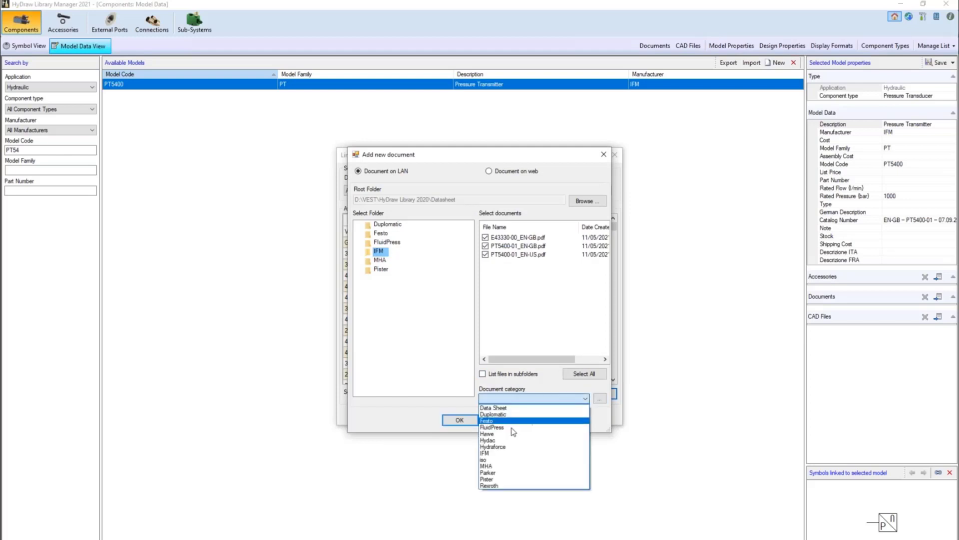
click(489, 453)
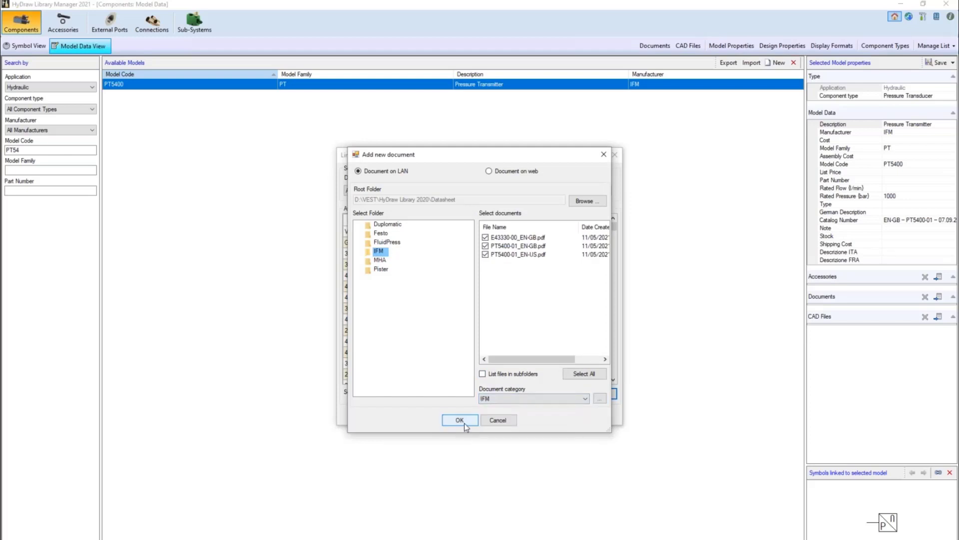
Add the selected IFM documents to the library, link PT5400-01_EN-GB.pdf to the PT5400 model and save the model.
click(460, 420)
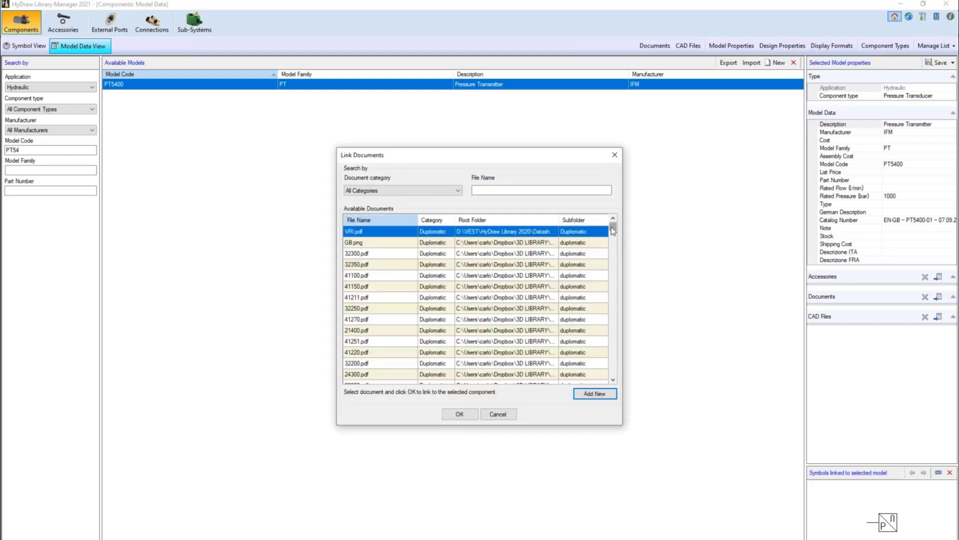
drag(614, 227, 613, 372)
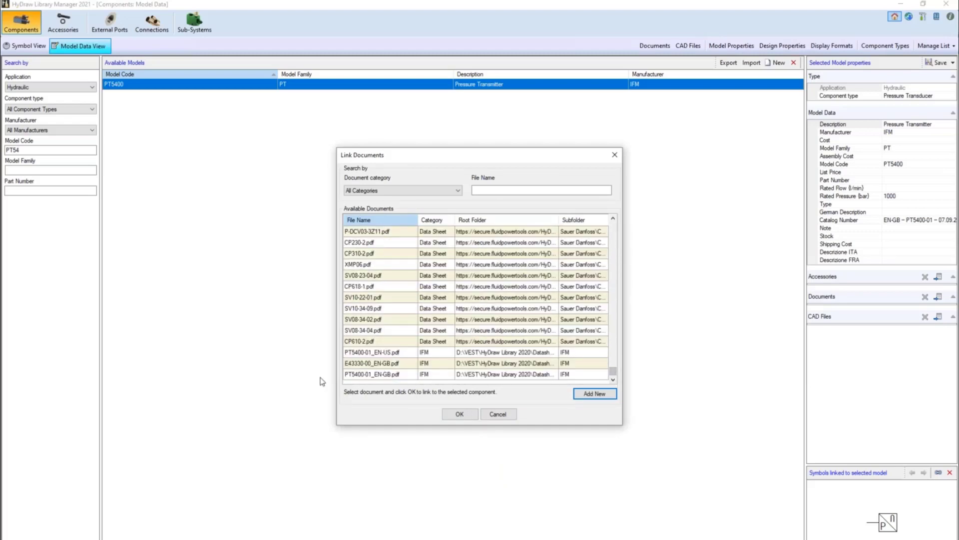
click(370, 375)
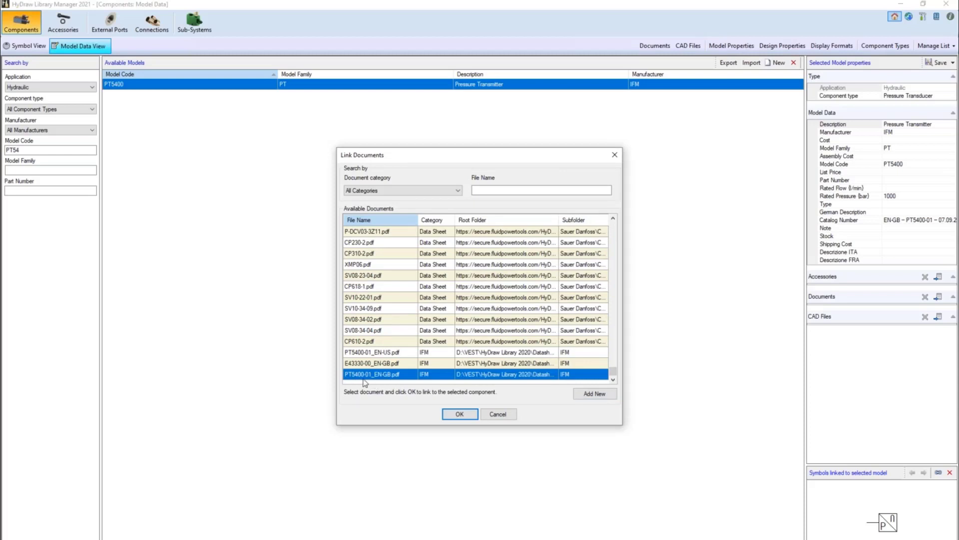
click(458, 415)
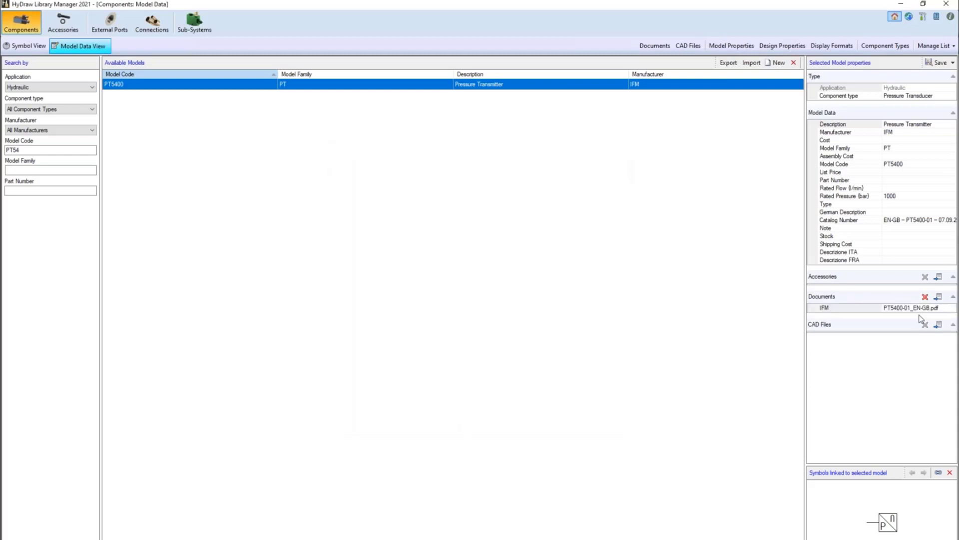
click(941, 63)
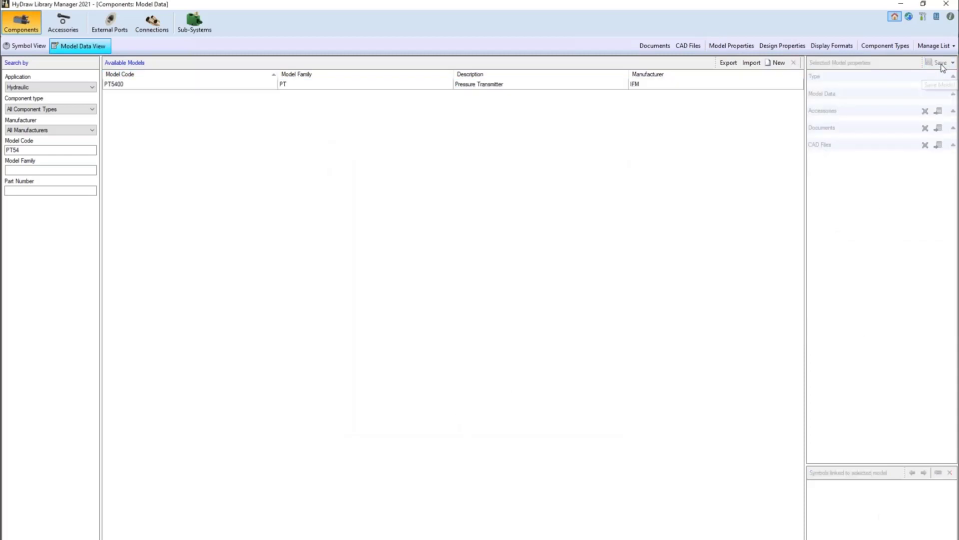
click(187, 85)
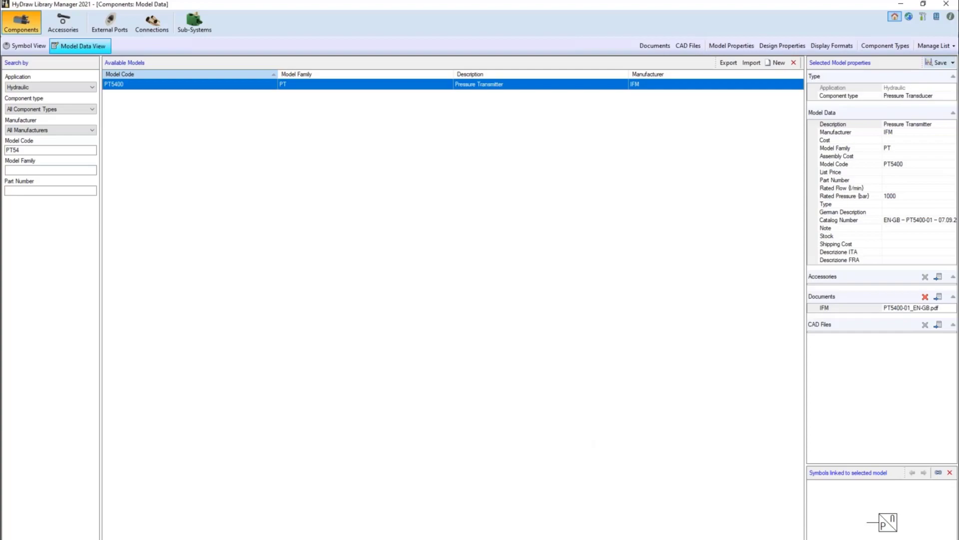
Switch to HyDraw CAD, search the corporate database for model code PT5400 again and view its data sheet.
click(423, 522)
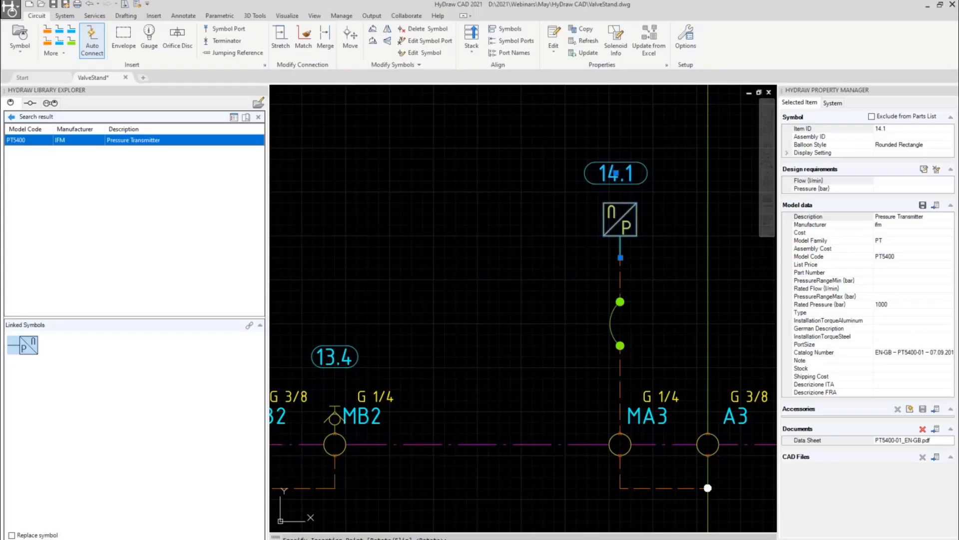
scroll(453, 299, down, 4)
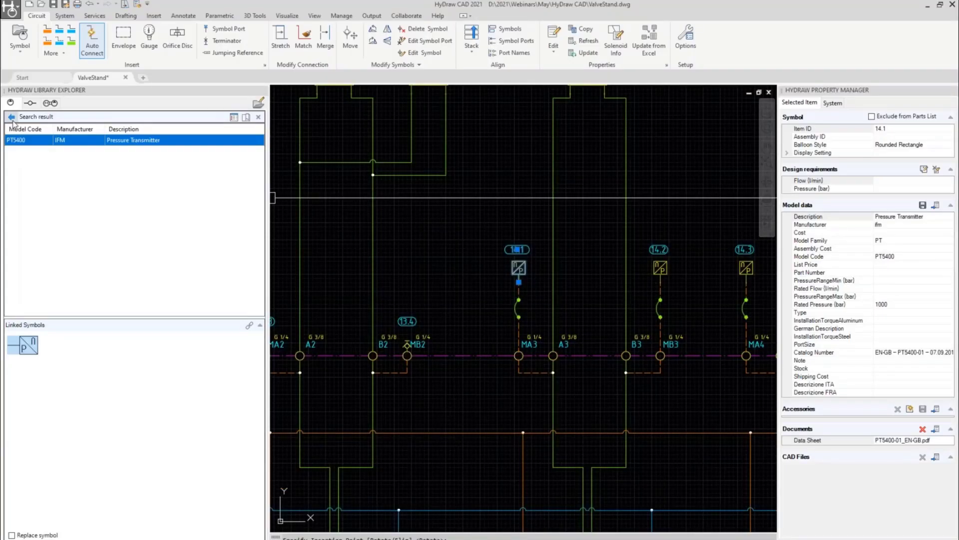
click(12, 118)
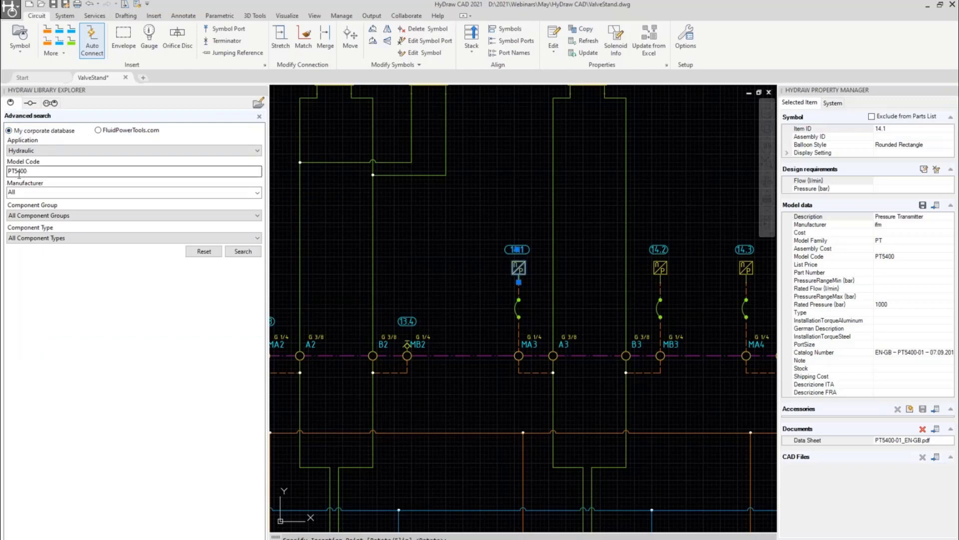
click(243, 250)
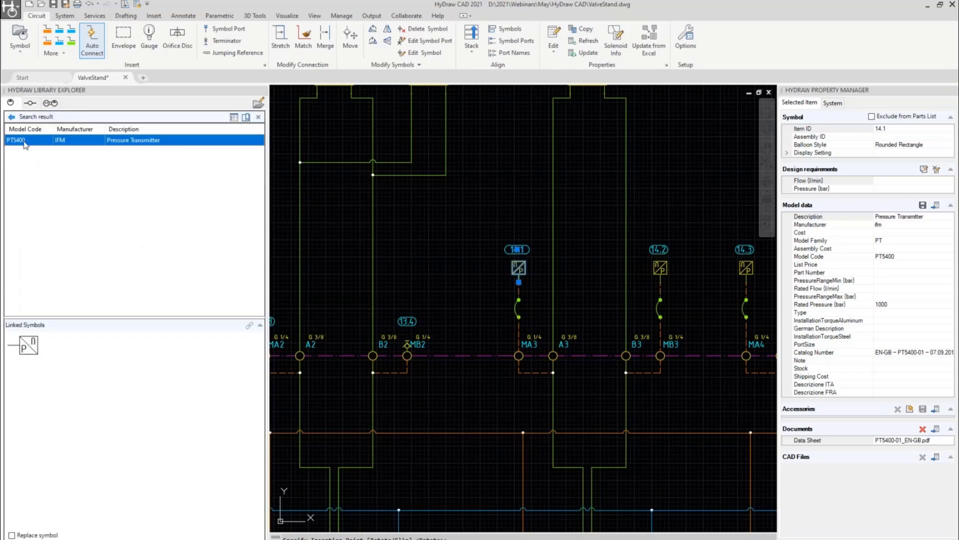
right_click(25, 144)
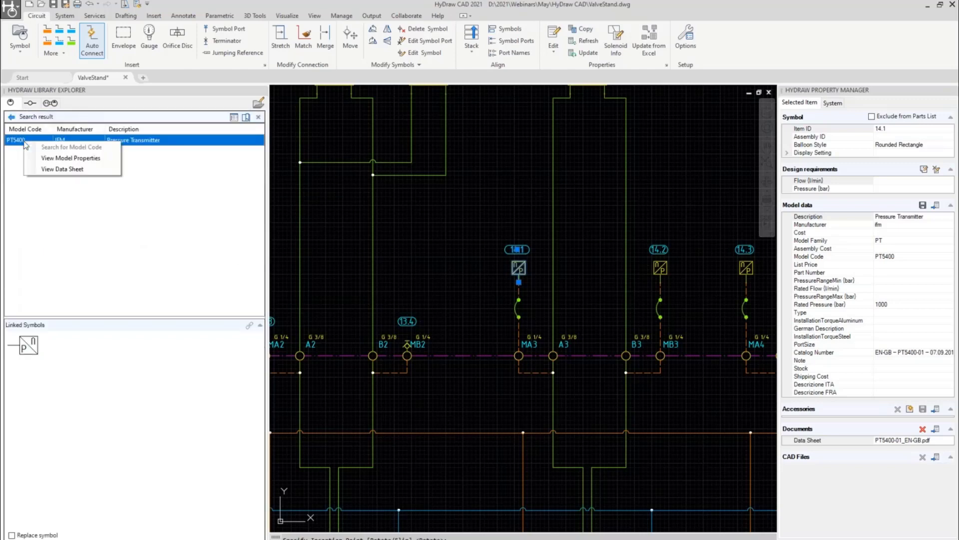
click(75, 170)
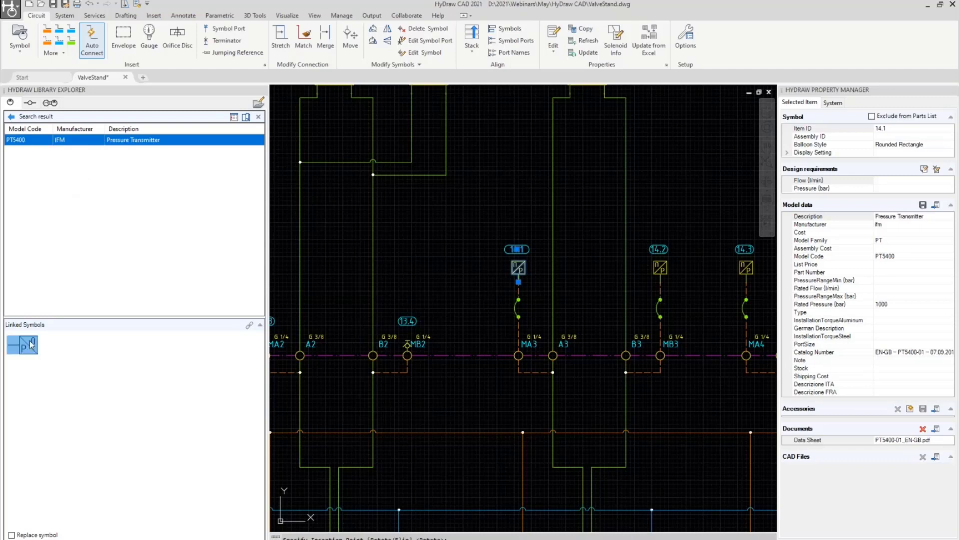
Insert the PT5400 pressure transmitter symbol in the free area between lines B2 and A3 and check its linked IFM document.
click(31, 344)
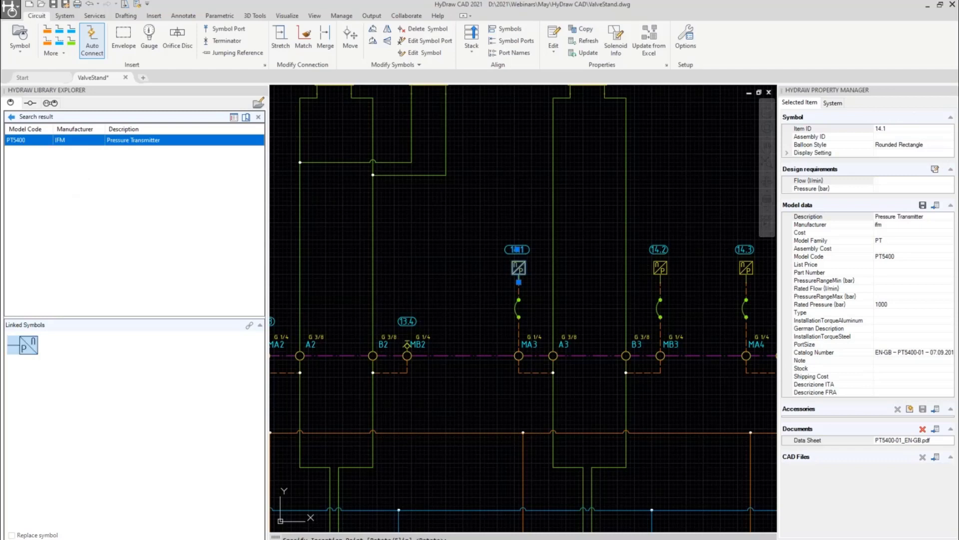
click(416, 253)
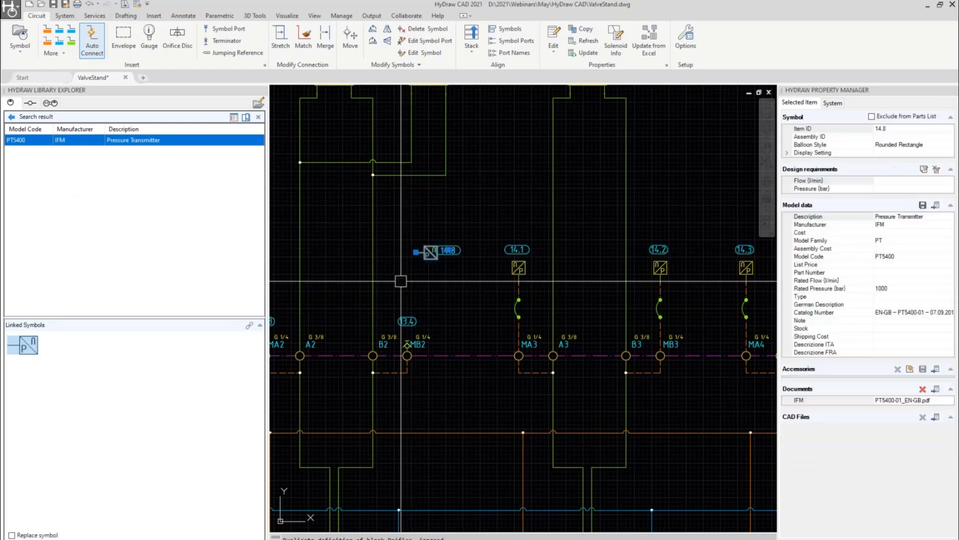
click(929, 400)
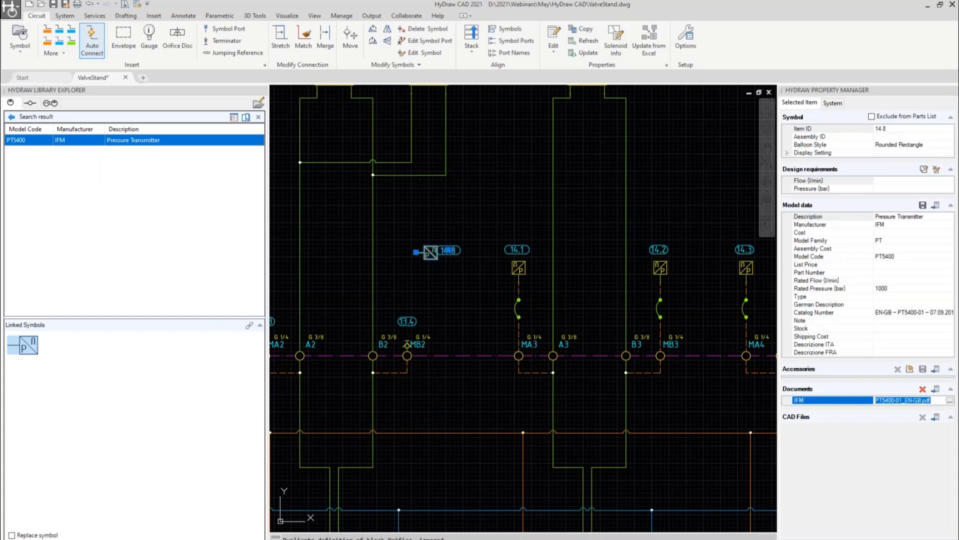
key(Escape)
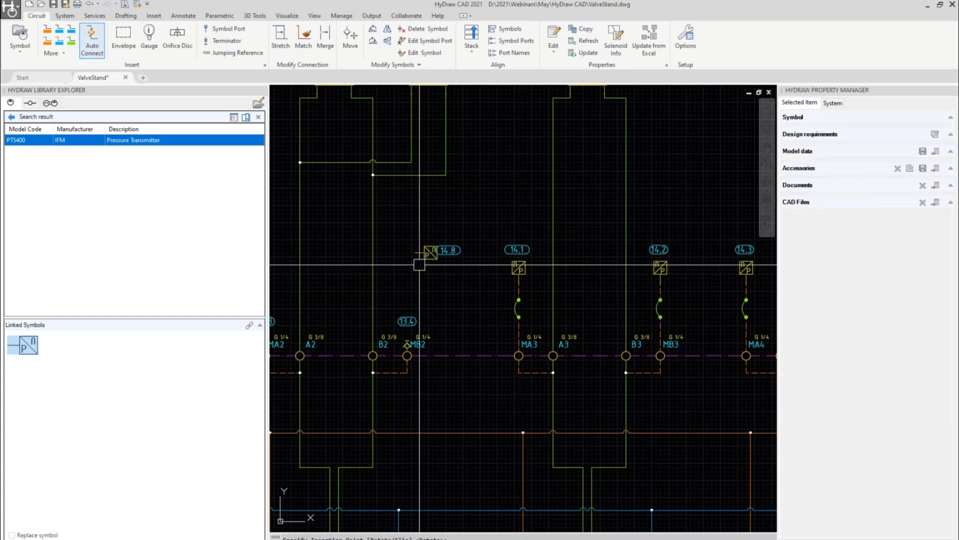
Delete the unconnected pressure transmitter symbols 14.8 and 14.7 from the schematic.
click(428, 236)
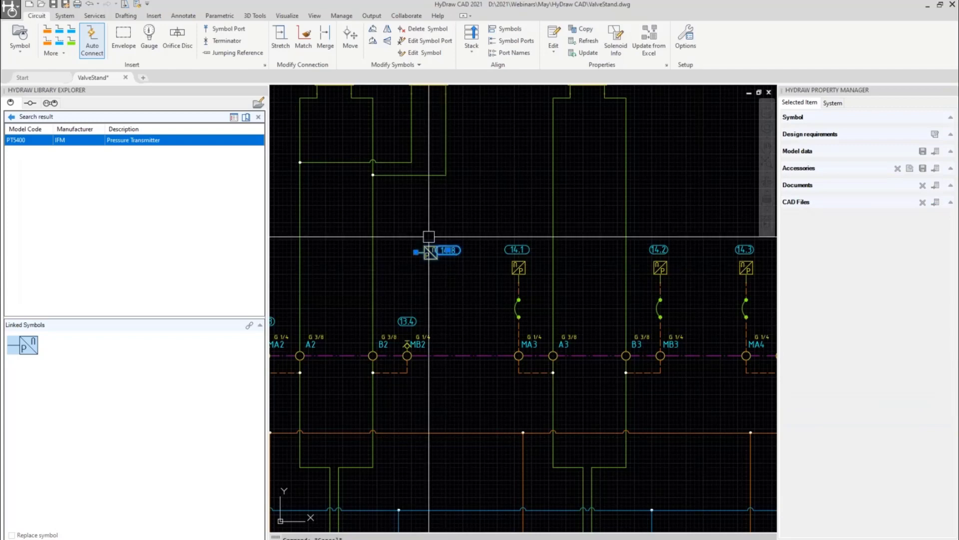
scroll(428, 237, down, 2)
key(Delete)
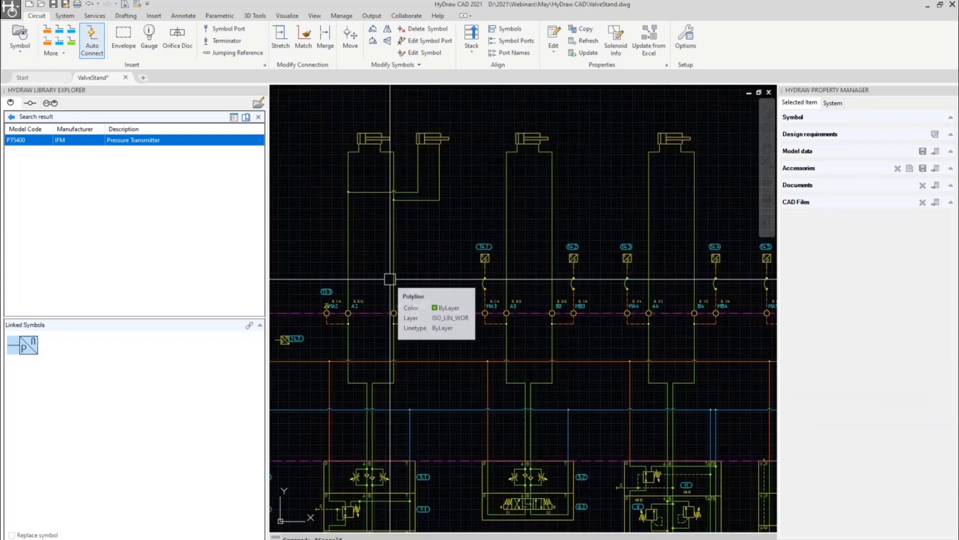
middle_drag(324, 331, 424, 259)
scroll(418, 282, up, 2)
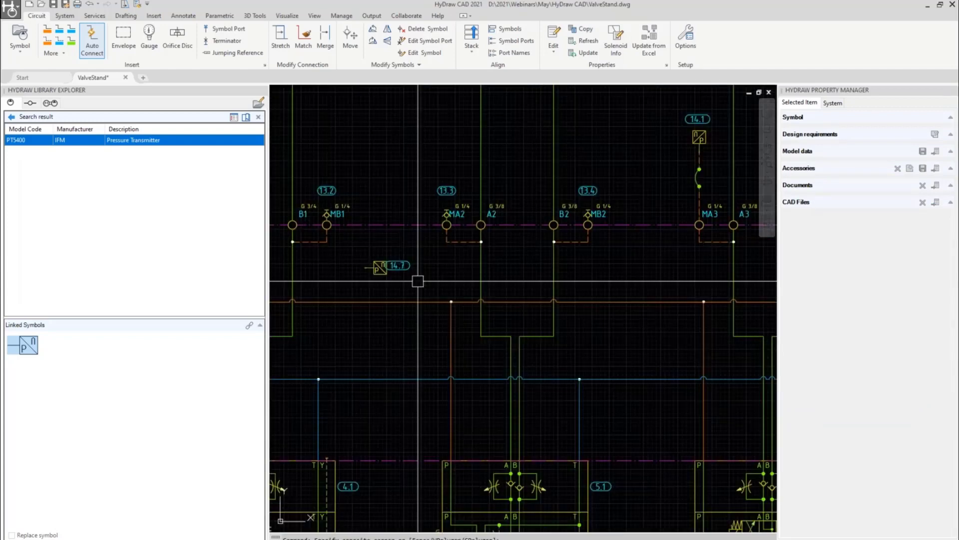
click(367, 253)
key(Delete)
click(375, 275)
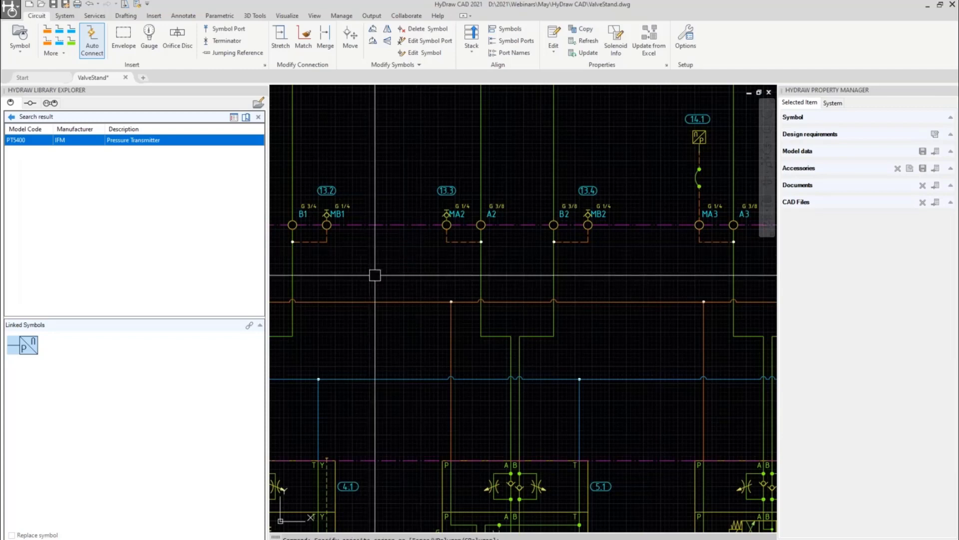
Examine the item ID numbering across the schematic, from the shut-off valves on the P and T lines to the valve stacks.
scroll(376, 277, down, 4)
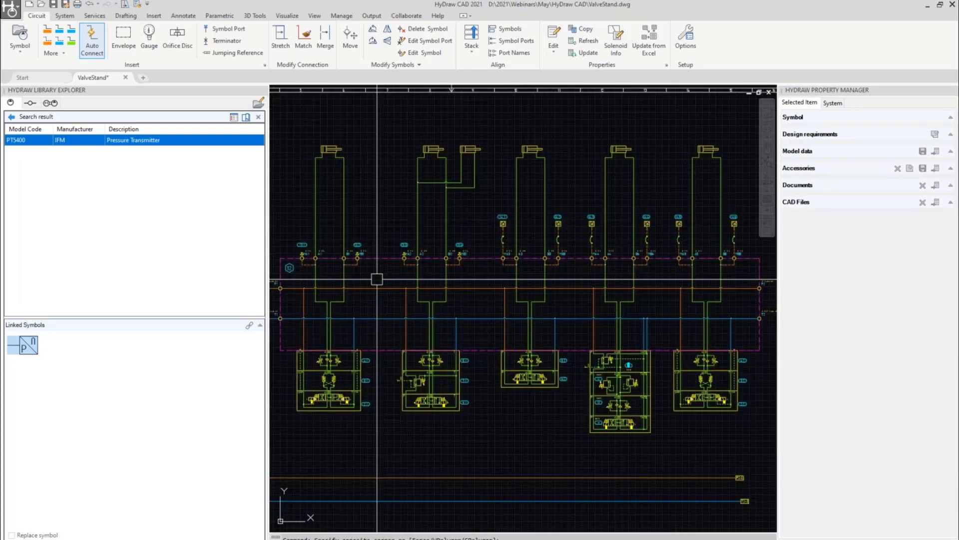
scroll(383, 274, down, 2)
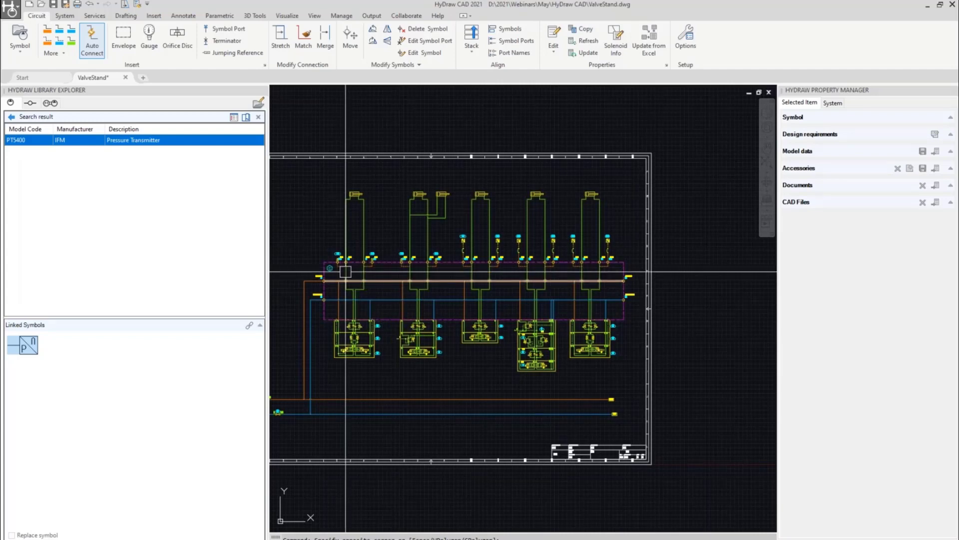
middle_drag(346, 271, 461, 265)
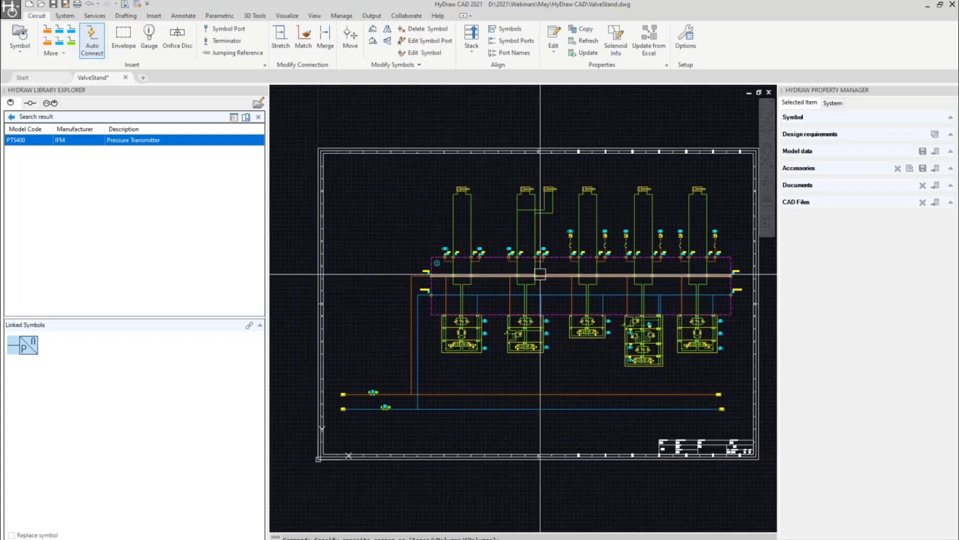
scroll(540, 274, up, 2)
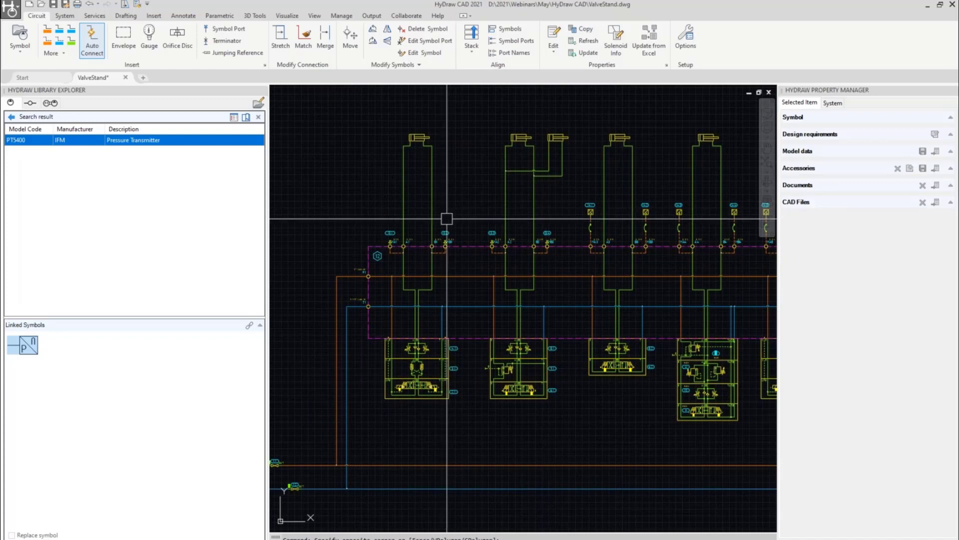
scroll(447, 219, down, 2)
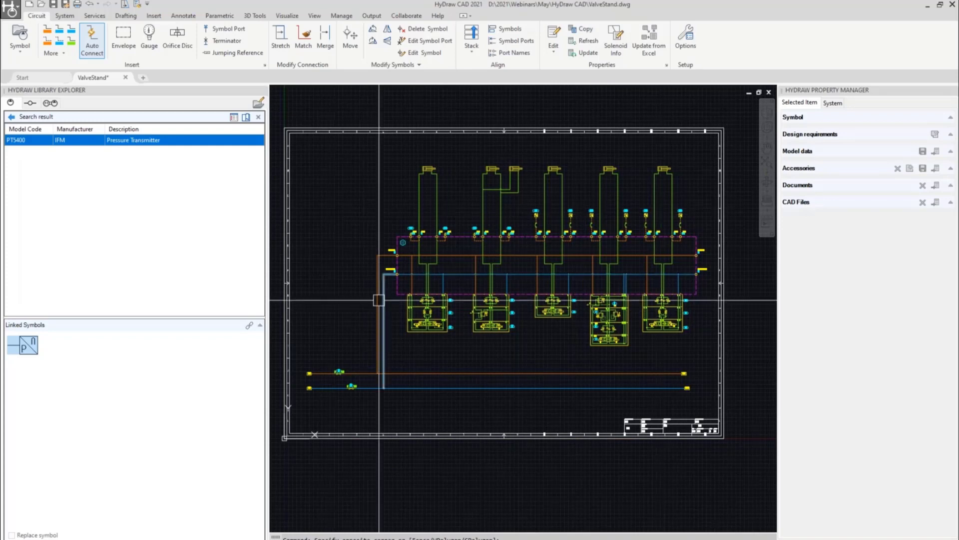
scroll(346, 342, up, 2)
scroll(346, 343, up, 3)
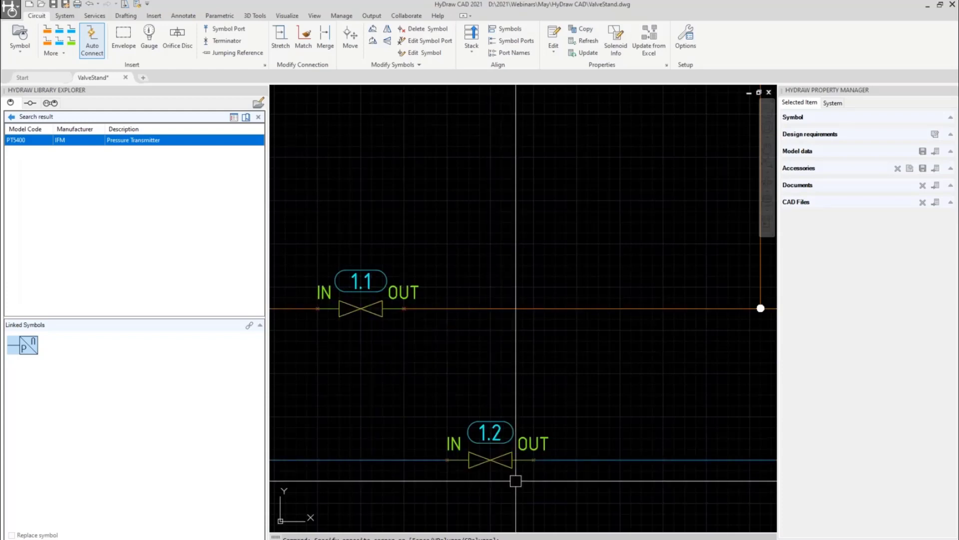
scroll(509, 411, down, 3)
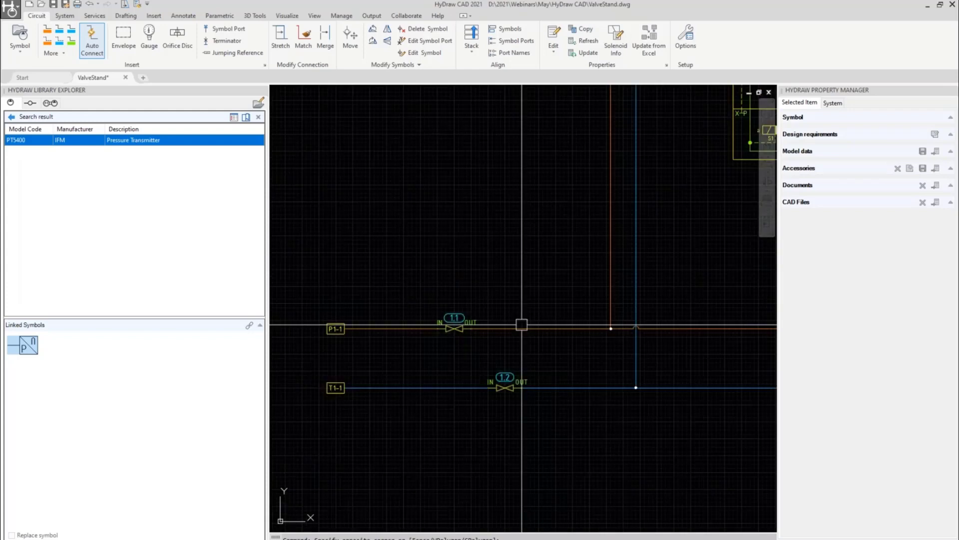
middle_drag(674, 136, 390, 315)
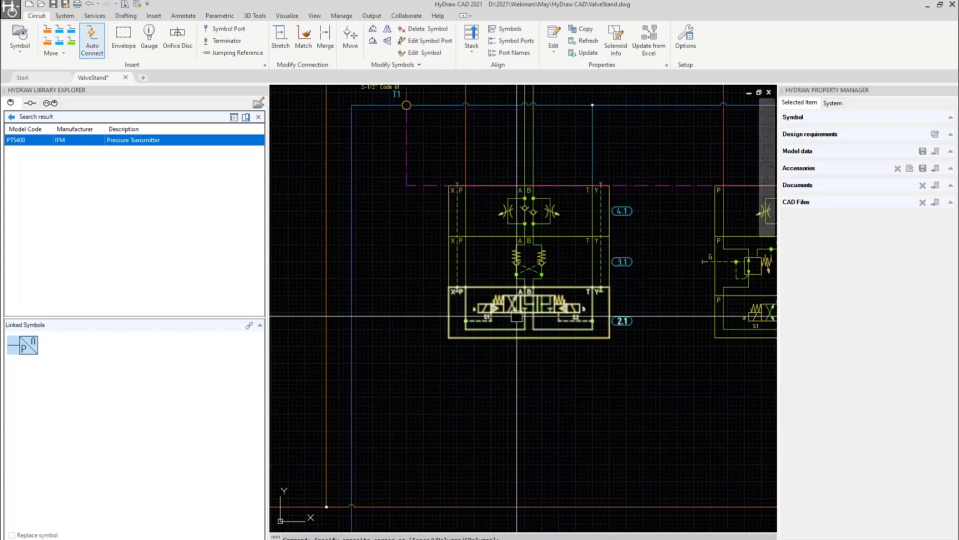
scroll(517, 316, down, 3)
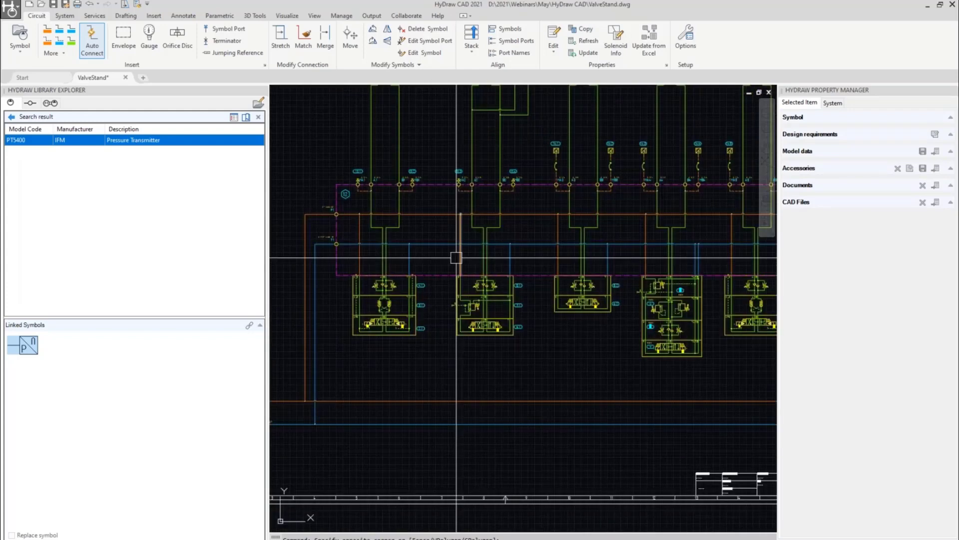
scroll(528, 350, up, 3)
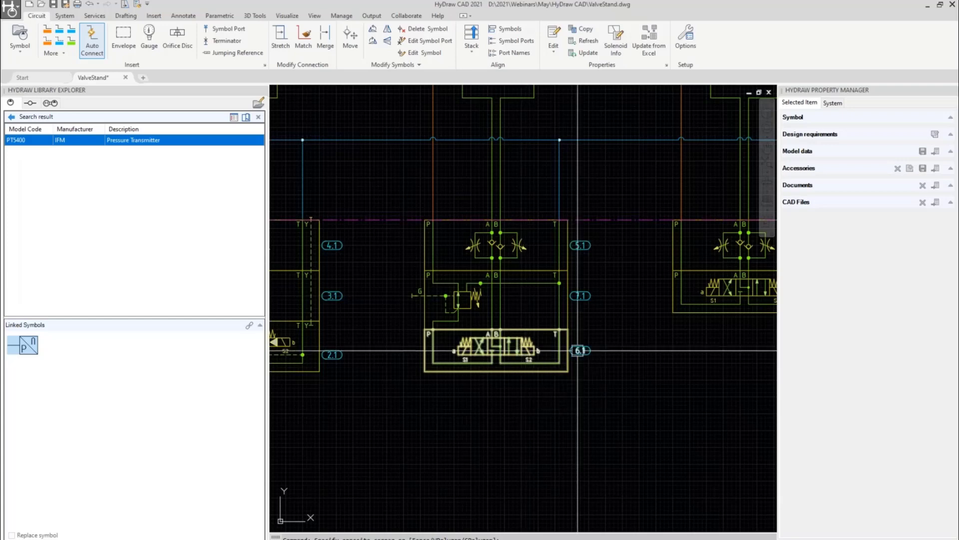
scroll(469, 301, down, 4)
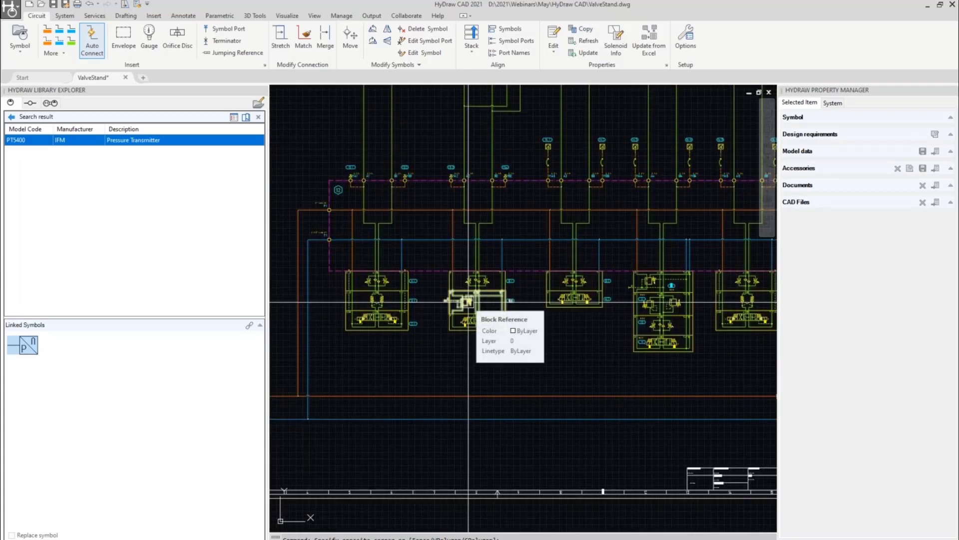
scroll(468, 302, down, 2)
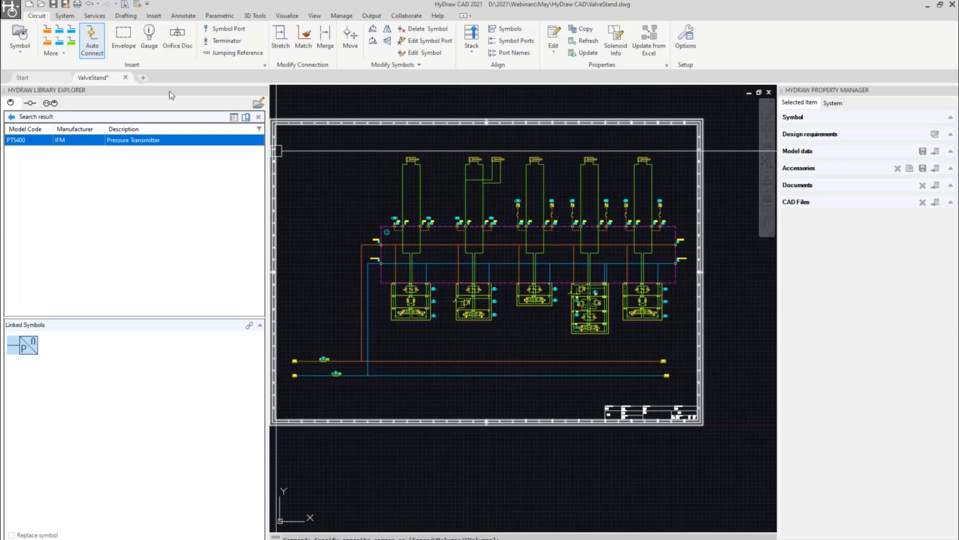
Reassign the item IDs of the entire circuit, including subsystems, components and hoses, starting with 100.
click(64, 16)
click(181, 42)
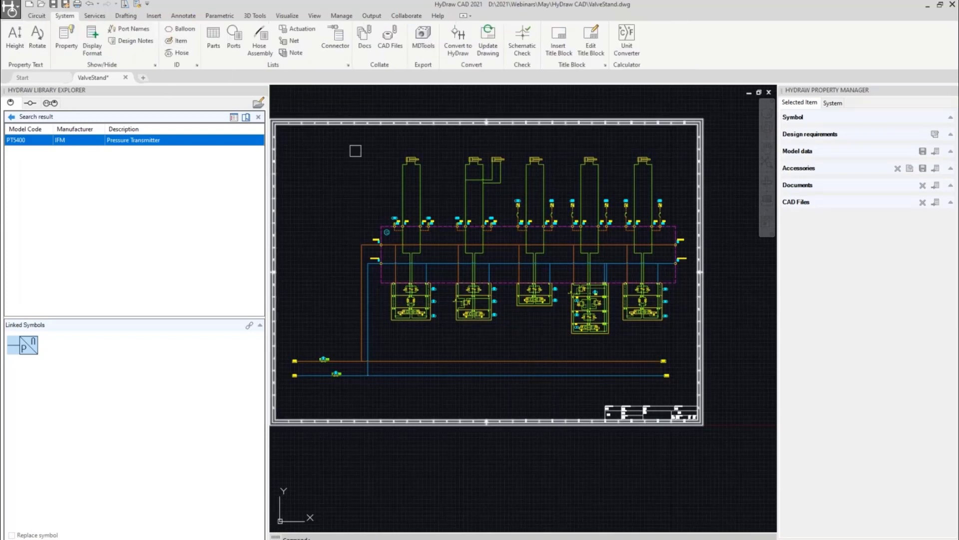
click(305, 145)
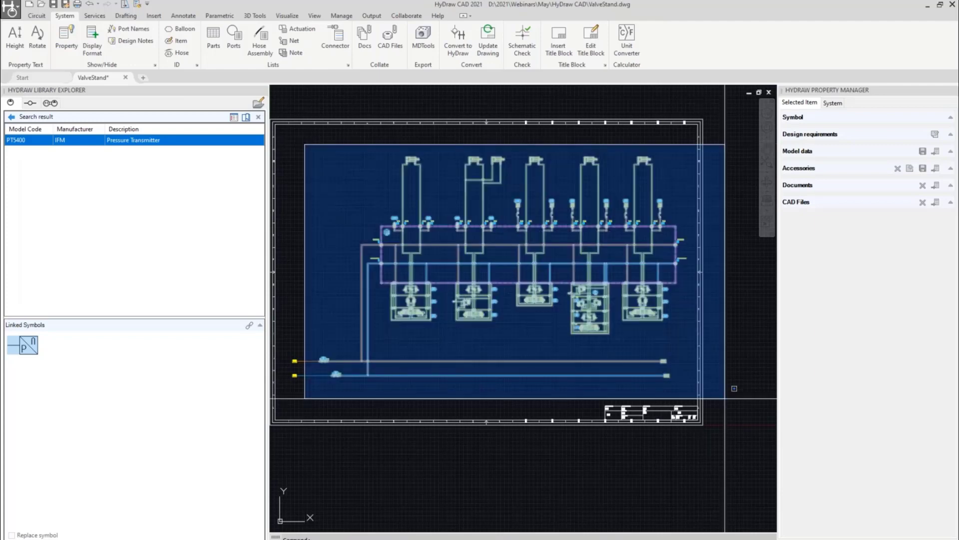
click(724, 398)
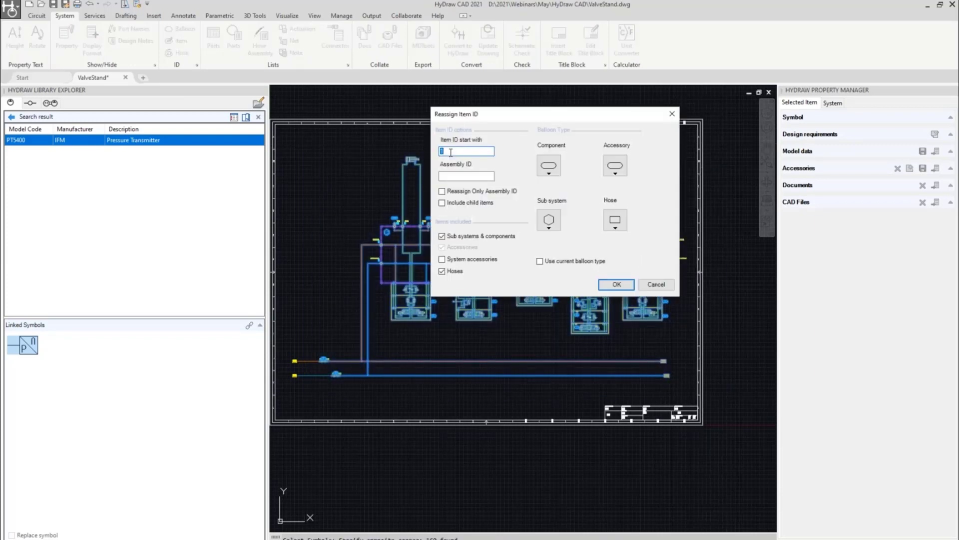
text(100)
click(617, 285)
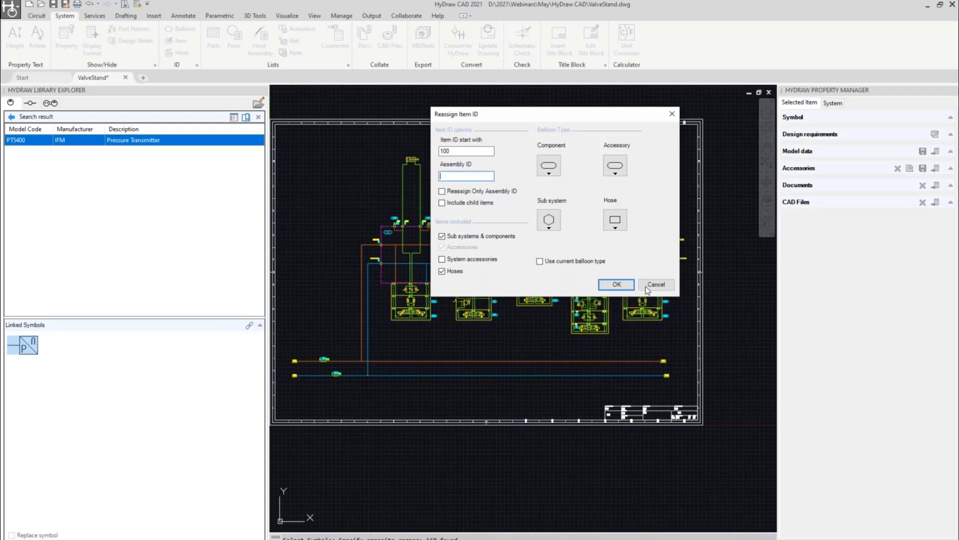
click(645, 287)
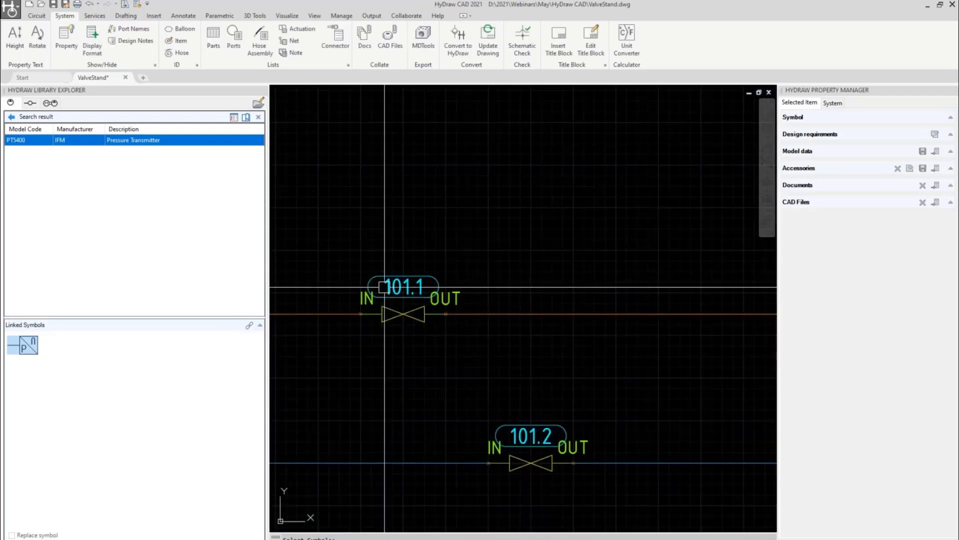
Examine the reassigned item IDs on the P and T line shut-off valves and the manifold envelope.
scroll(380, 262, down, 4)
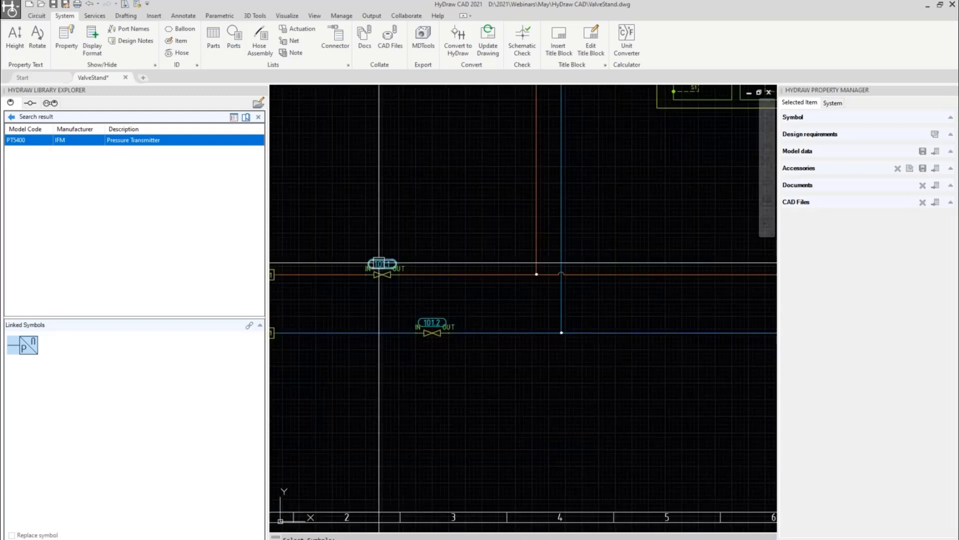
scroll(379, 263, down, 3)
middle_drag(395, 237, 396, 300)
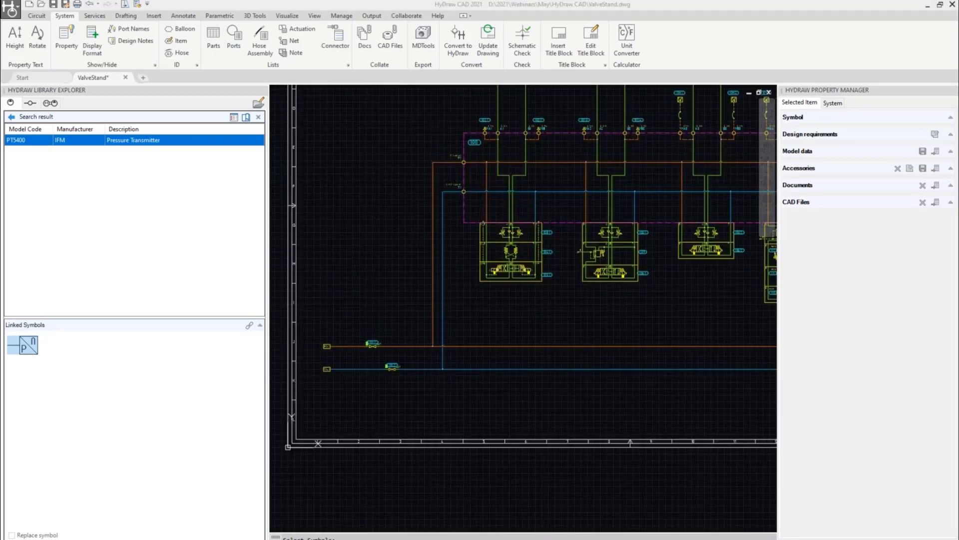
drag(311, 292, 488, 303)
drag(428, 285, 462, 317)
mouse_move(372, 325)
mouse_down()
mouse_move(358, 344)
mouse_move(382, 324)
mouse_up()
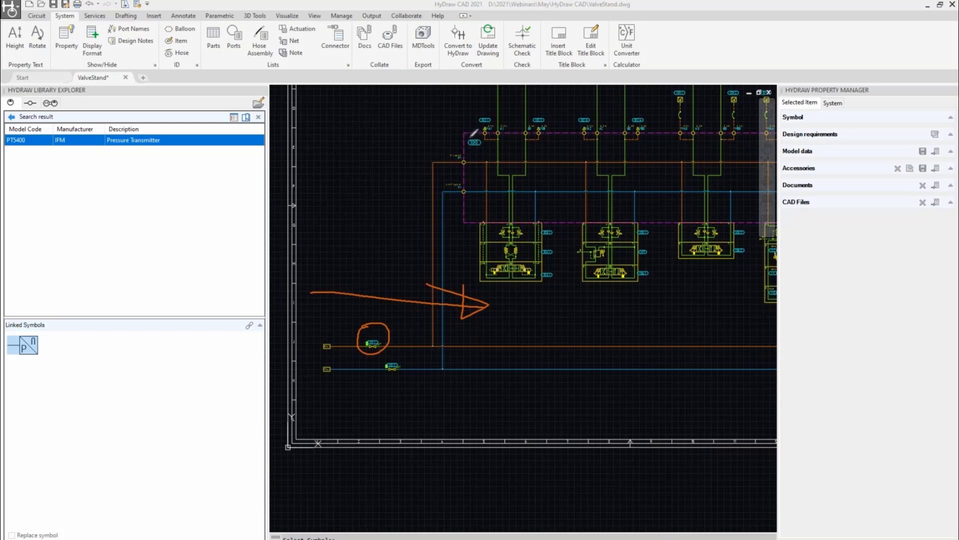
mouse_move(467, 137)
mouse_down()
mouse_move(478, 151)
mouse_move(468, 135)
mouse_move(488, 136)
mouse_up()
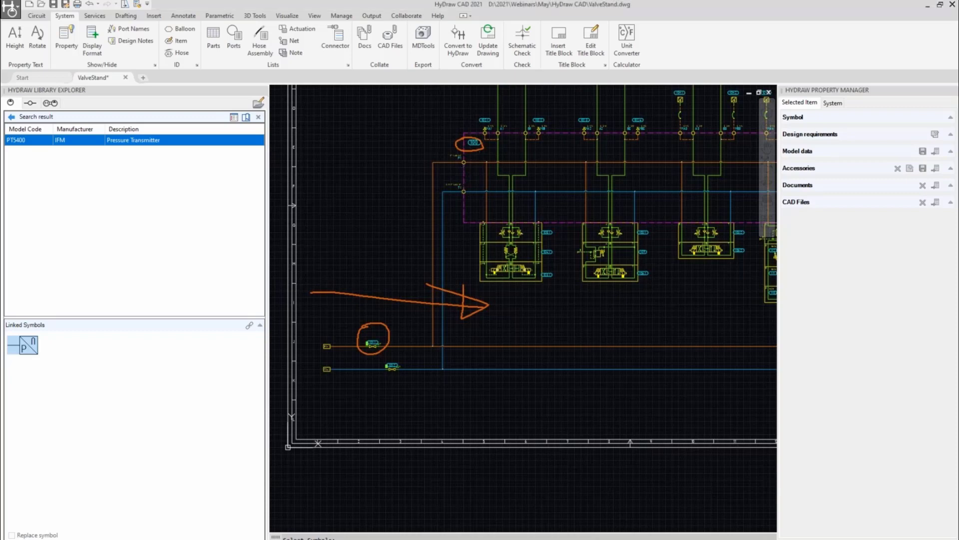
click(460, 181)
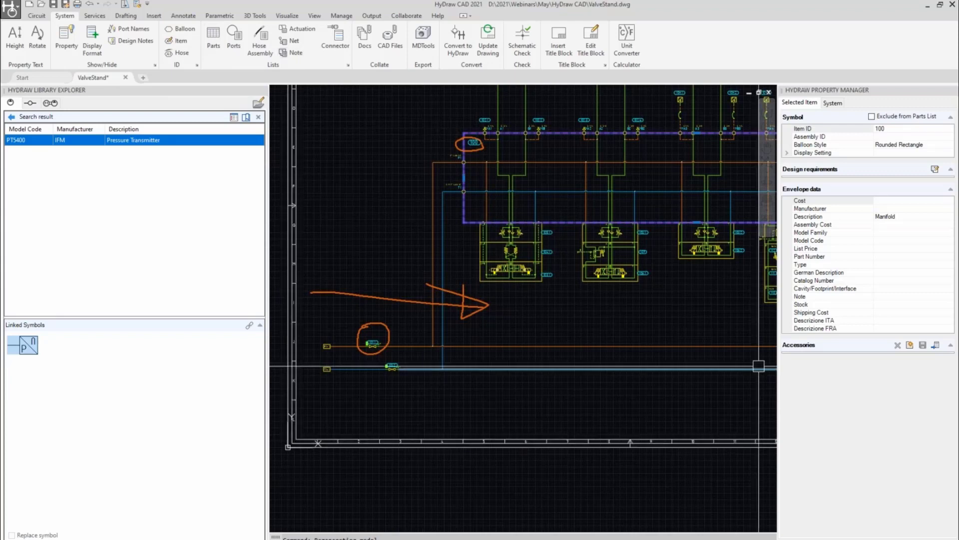
key(Escape)
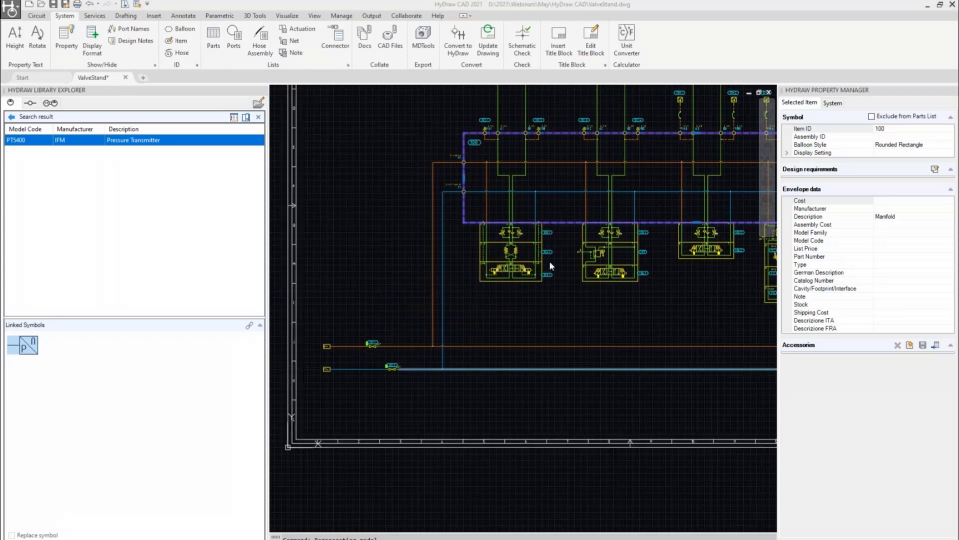
Move the 103.1 balloon of the first stack's directional valve outward, clear of the stack outline.
scroll(550, 261, up, 2)
scroll(549, 261, up, 6)
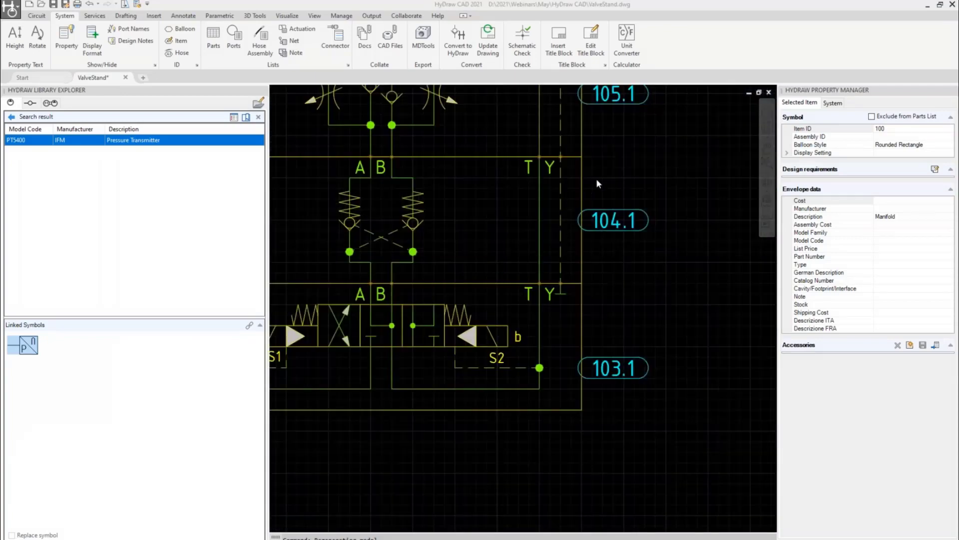
scroll(596, 179, down, 2)
scroll(619, 159, down, 2)
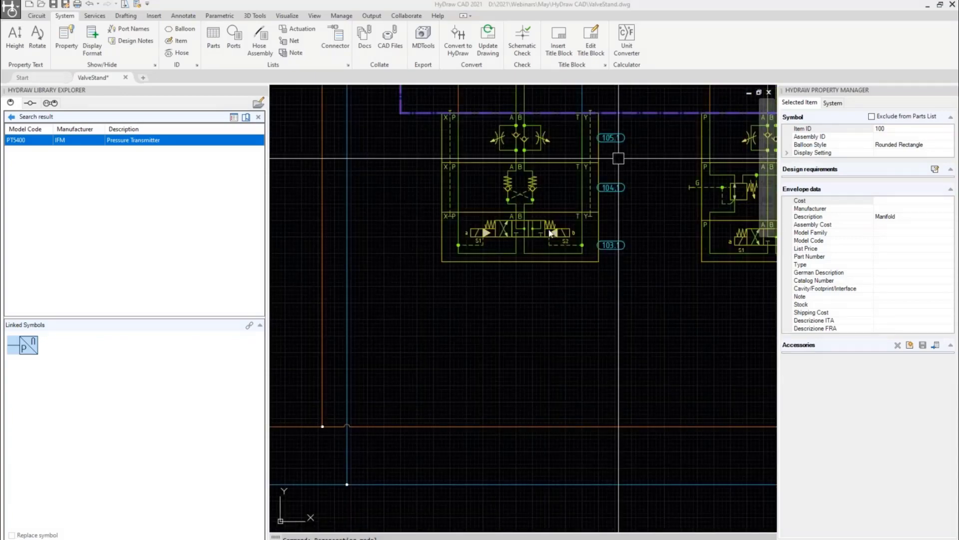
click(549, 230)
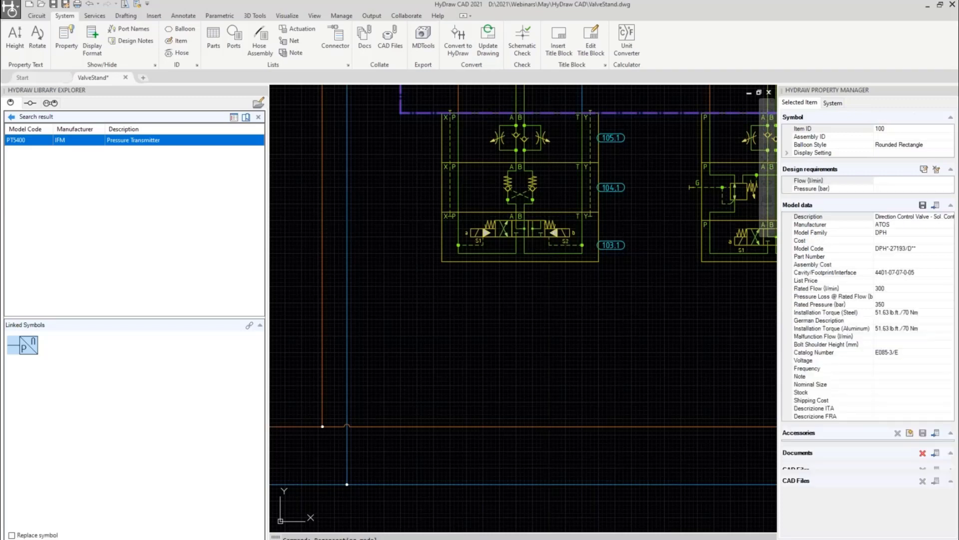
scroll(609, 234, up, 2)
click(612, 260)
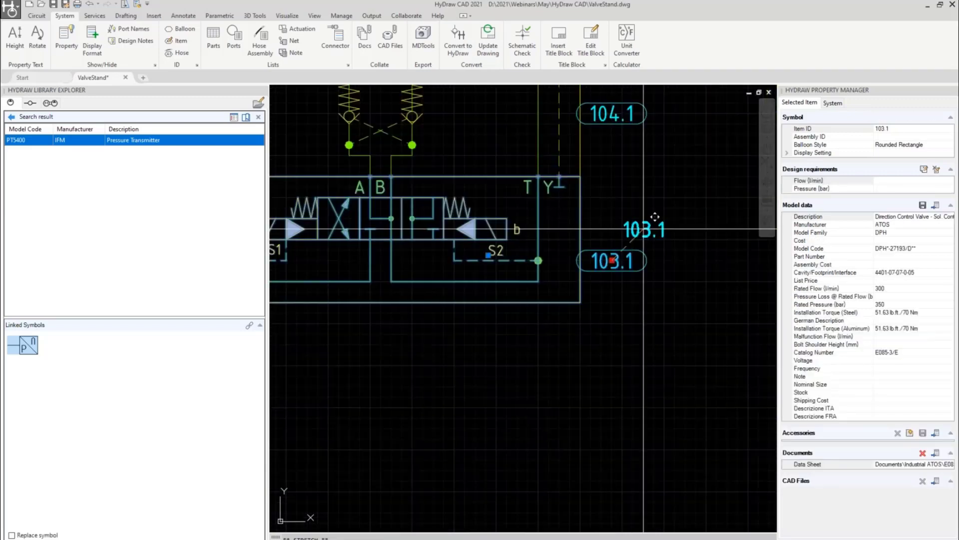
click(615, 231)
key(Escape)
Move the 104.1 balloon of the modular check valve outward, in line with the 103.1 balloon.
click(617, 114)
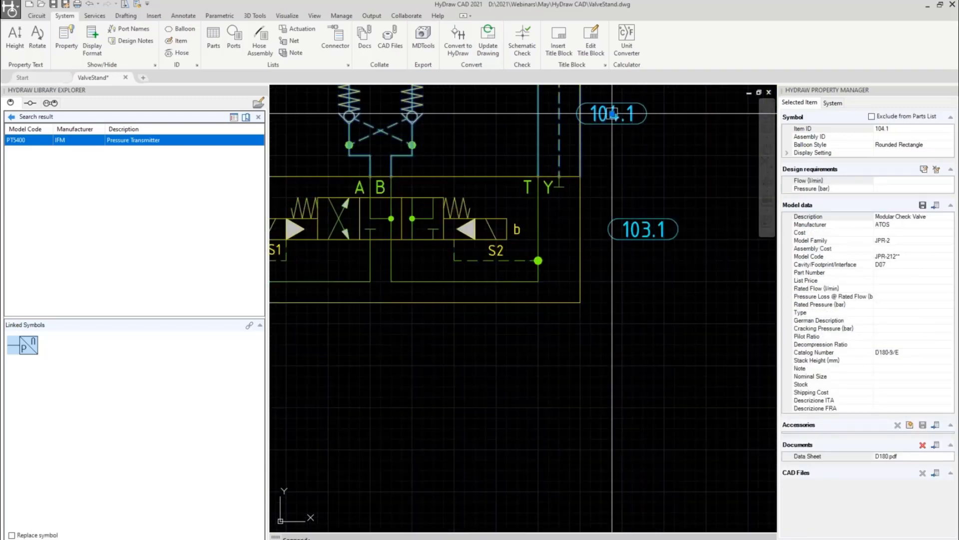
click(617, 114)
click(643, 112)
scroll(643, 153, down, 1)
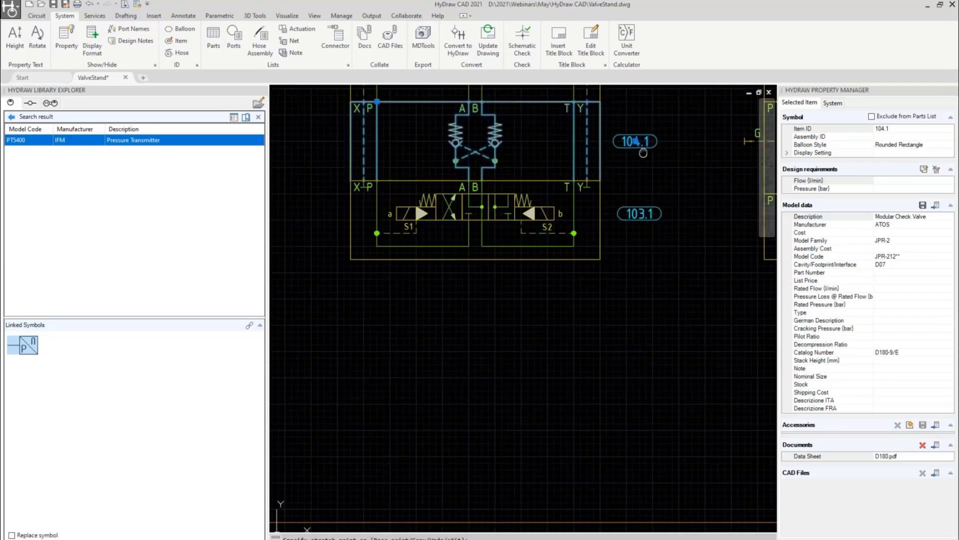
key(Escape)
Move the 105.1 balloon of the modular throttle valve outward, in line with the 104.1 balloon.
scroll(643, 153, up, 3)
click(603, 222)
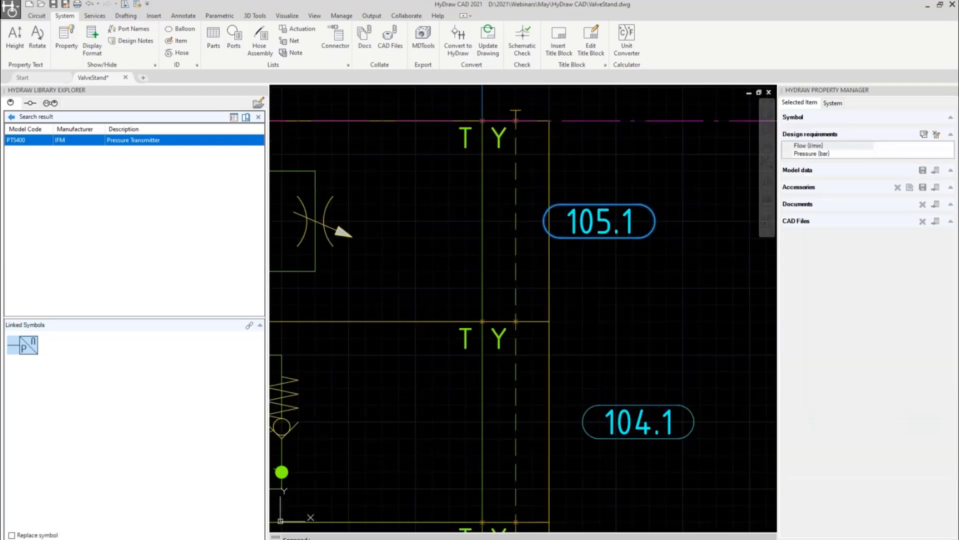
click(602, 222)
click(638, 221)
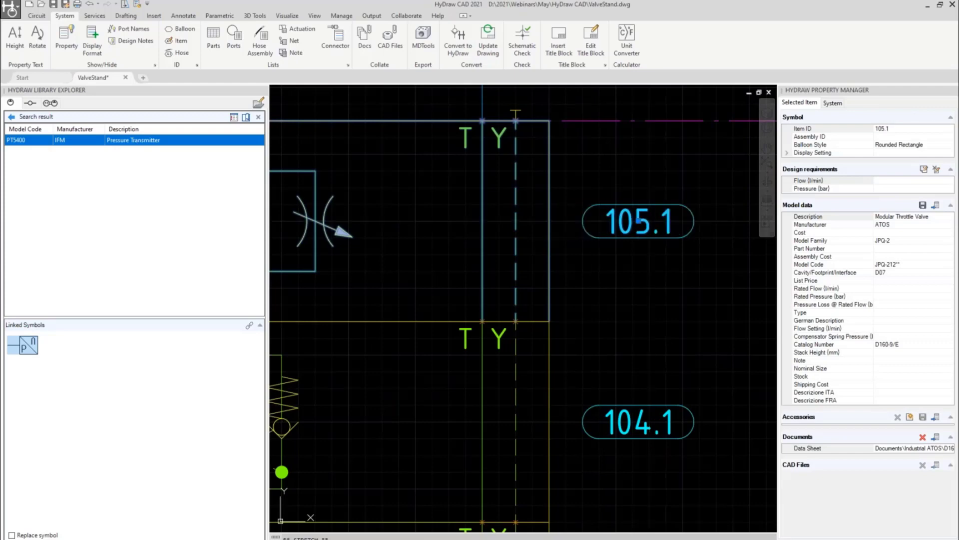
scroll(600, 244, down, 3)
key(Escape)
scroll(600, 245, down, 2)
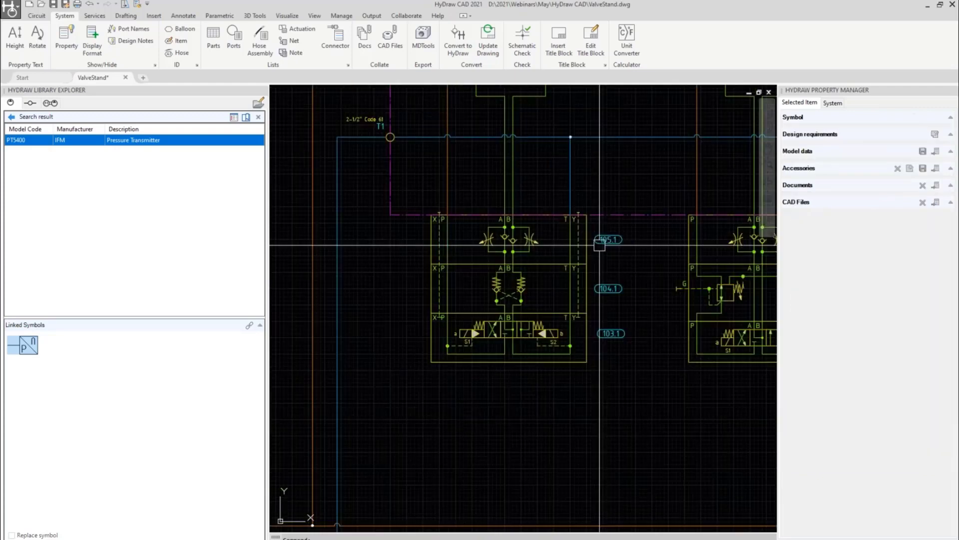
Create a parts list for all symbols in the drawing using the HyDraw default format.
scroll(600, 245, down, 4)
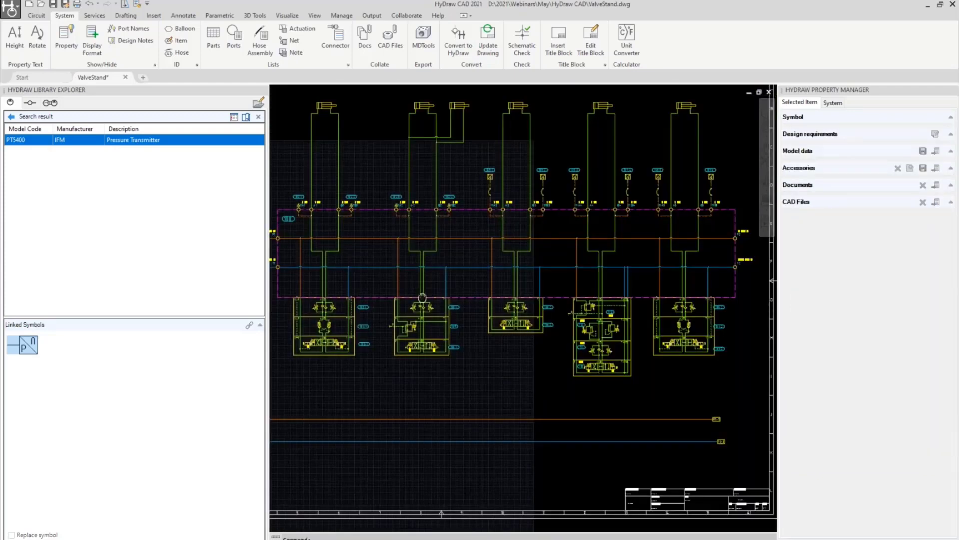
middle_drag(422, 297, 443, 293)
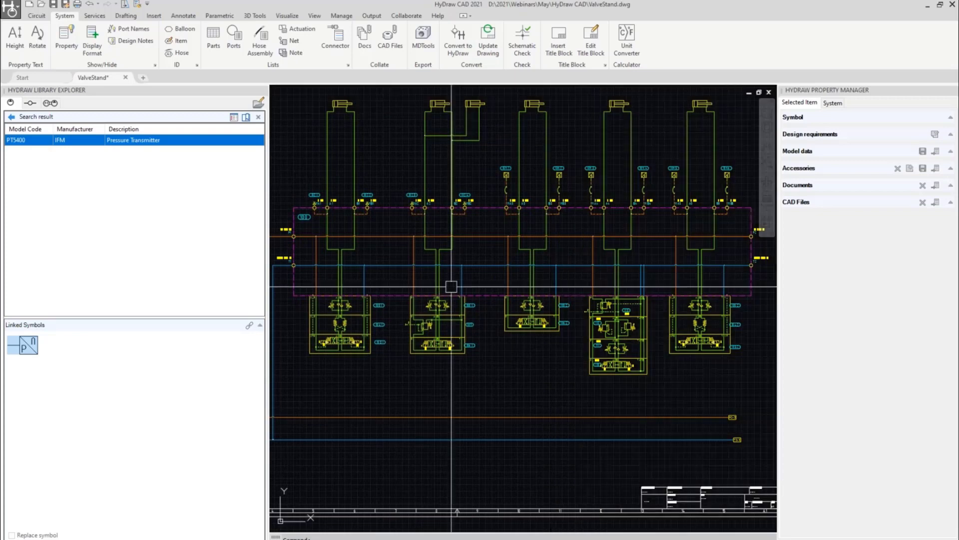
scroll(480, 223, down, 2)
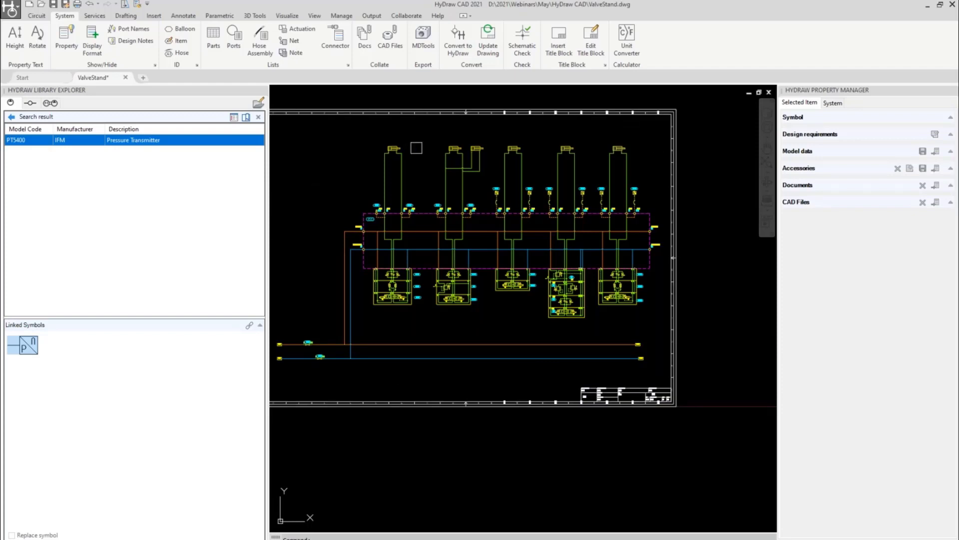
key(ctrl+a)
key(Return)
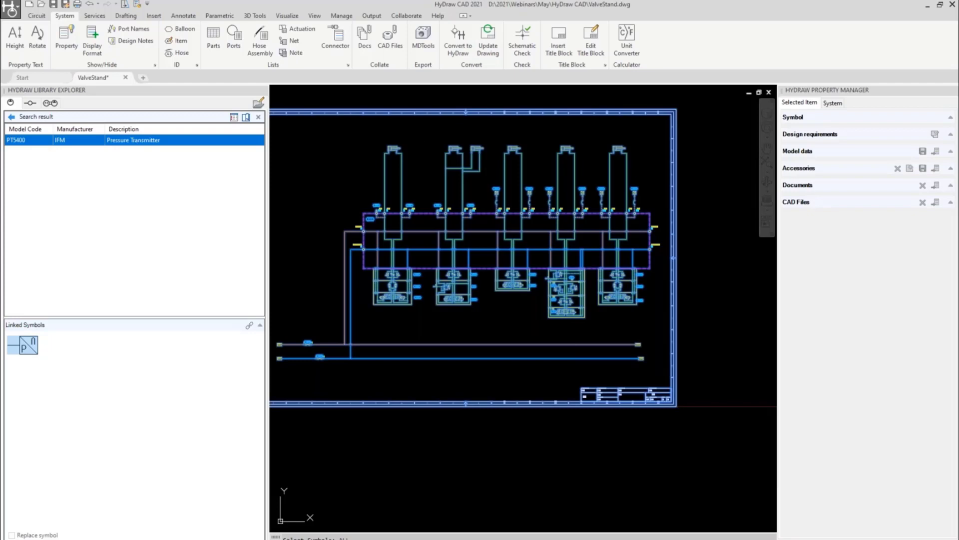
click(542, 223)
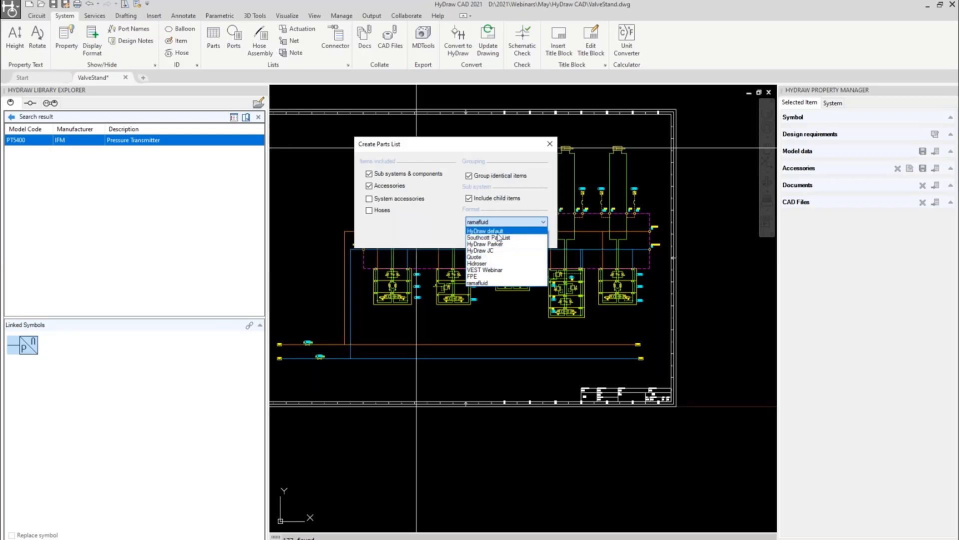
click(497, 232)
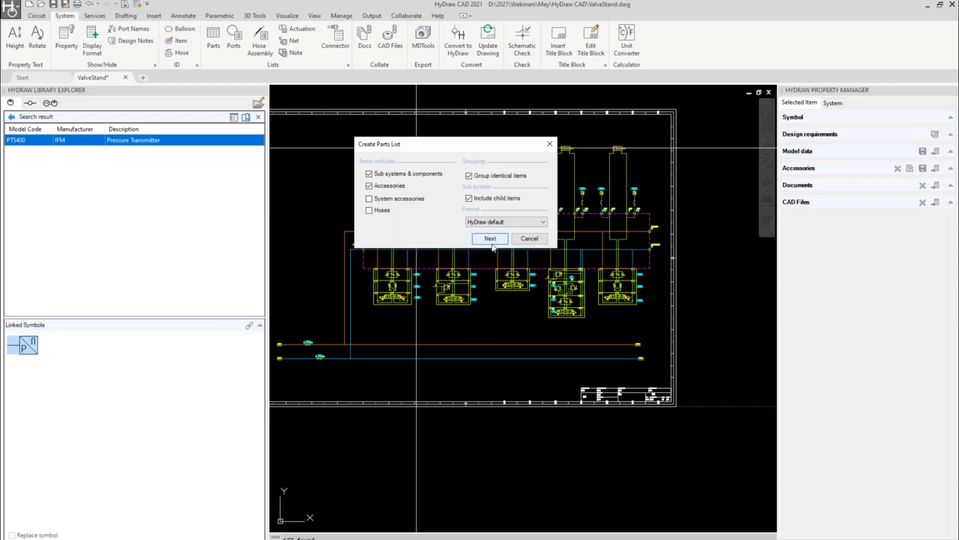
click(492, 239)
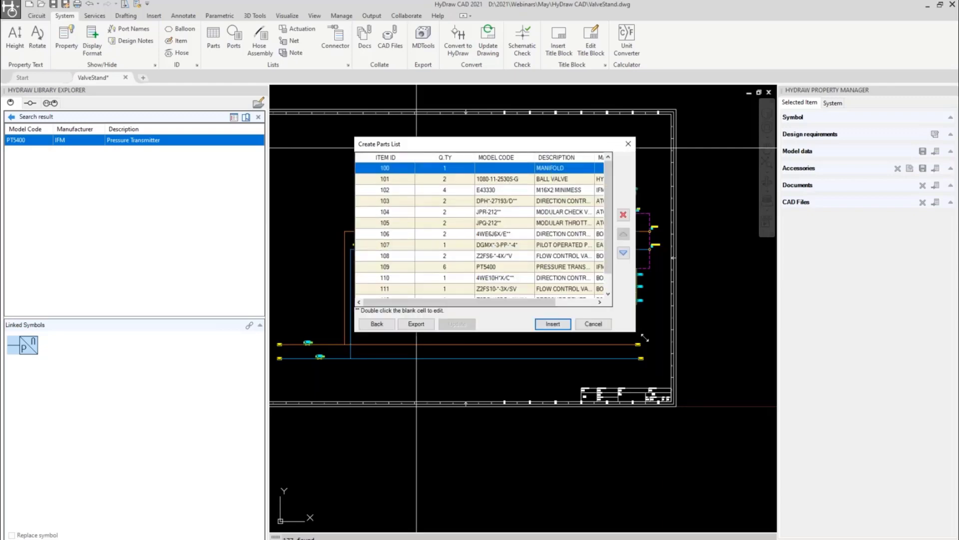
Enlarge the parts list dialog and set the manifold's model code to VESTWEBINARMAN1 and its manufacturer to VEST.
drag(636, 332, 806, 413)
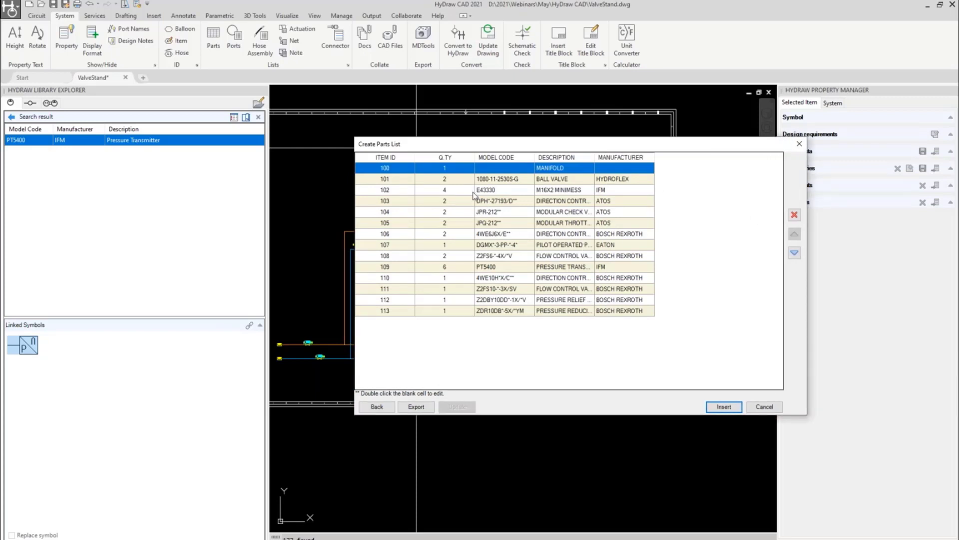
double_click(500, 170)
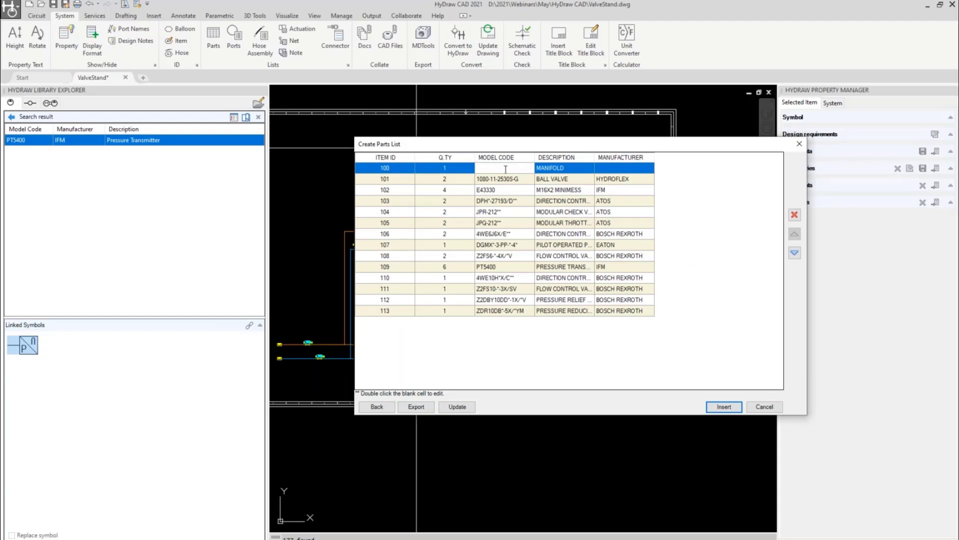
text(VESTWEBINARMAN1)
double_click(632, 170)
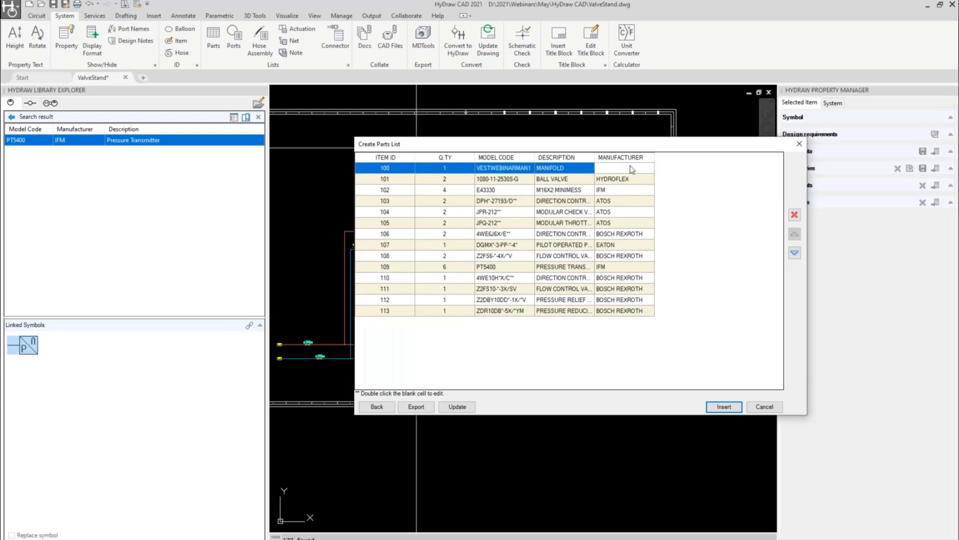
text(VEST)
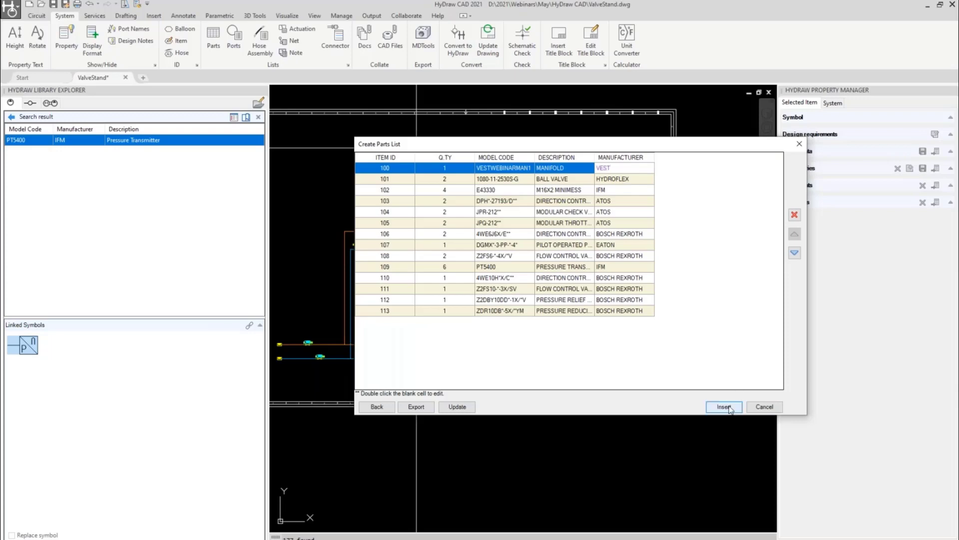
Update the drawing with the manifold changes made in the parts list and accept the confirmation.
click(514, 211)
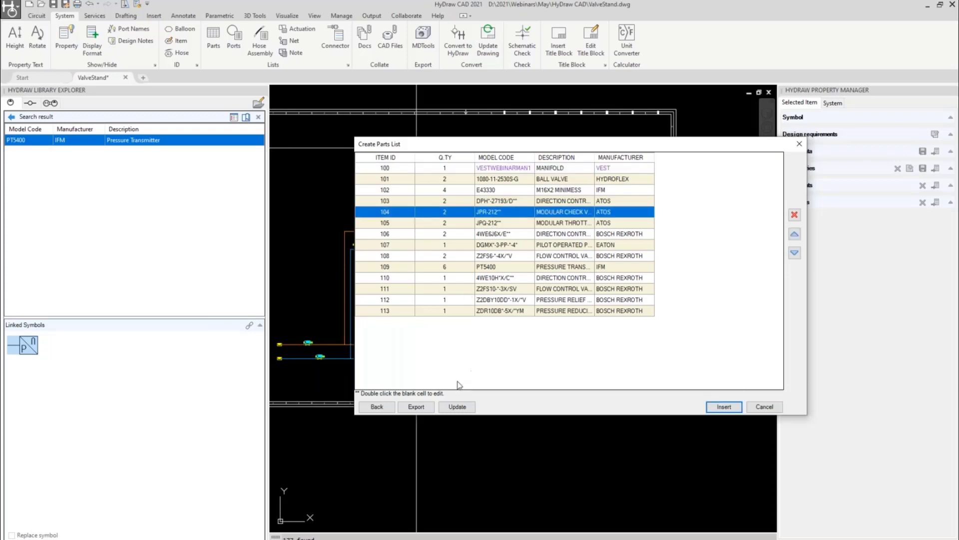
click(456, 406)
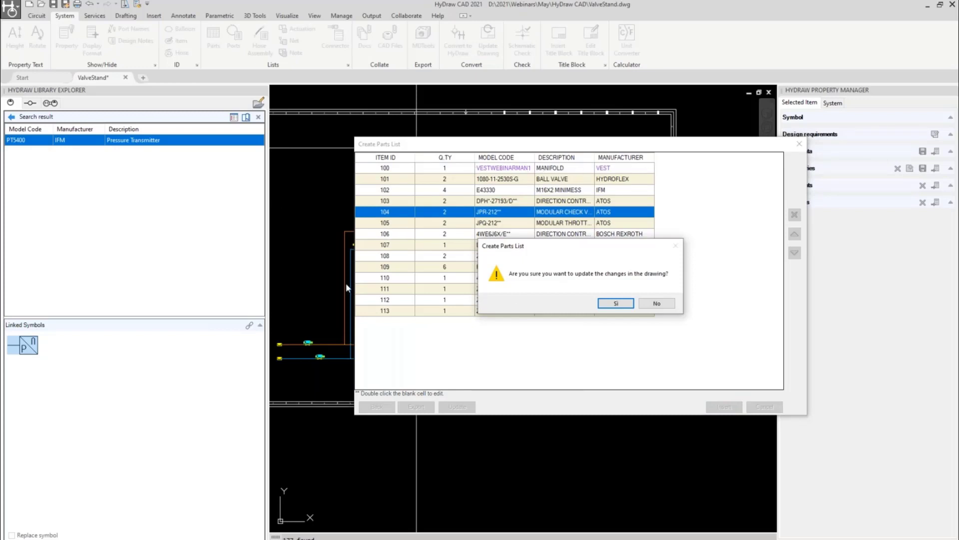
click(616, 304)
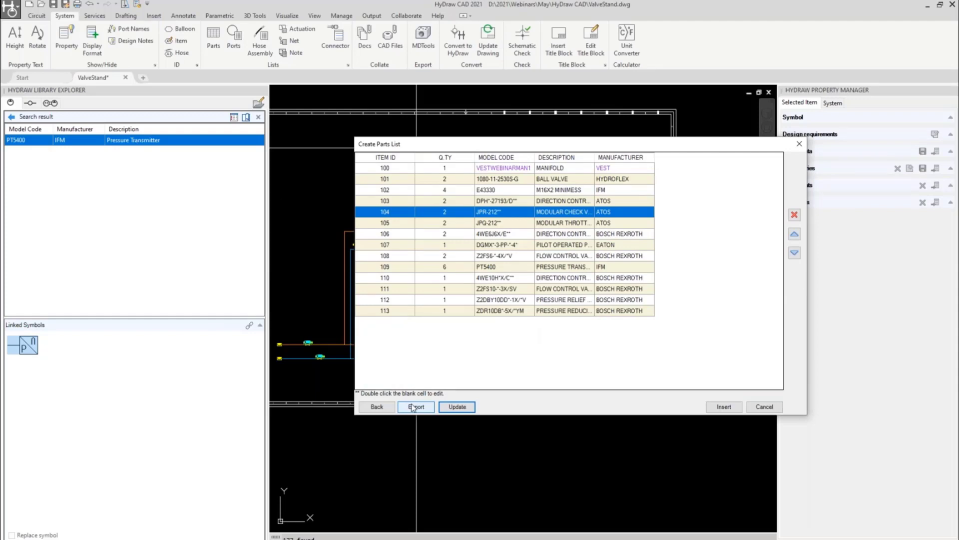
Insert the parts list table in the upper-left corner inside the drawing frame.
click(724, 406)
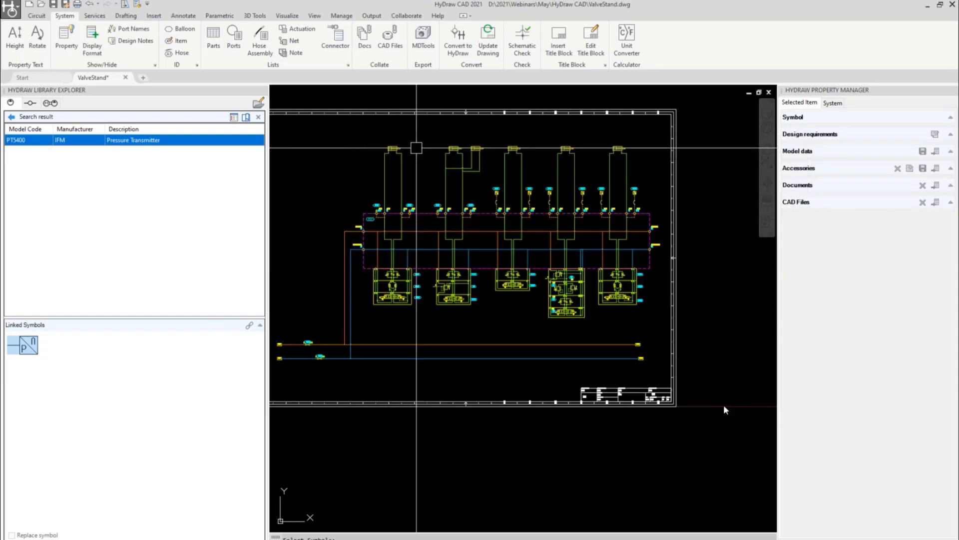
middle_drag(332, 153, 485, 182)
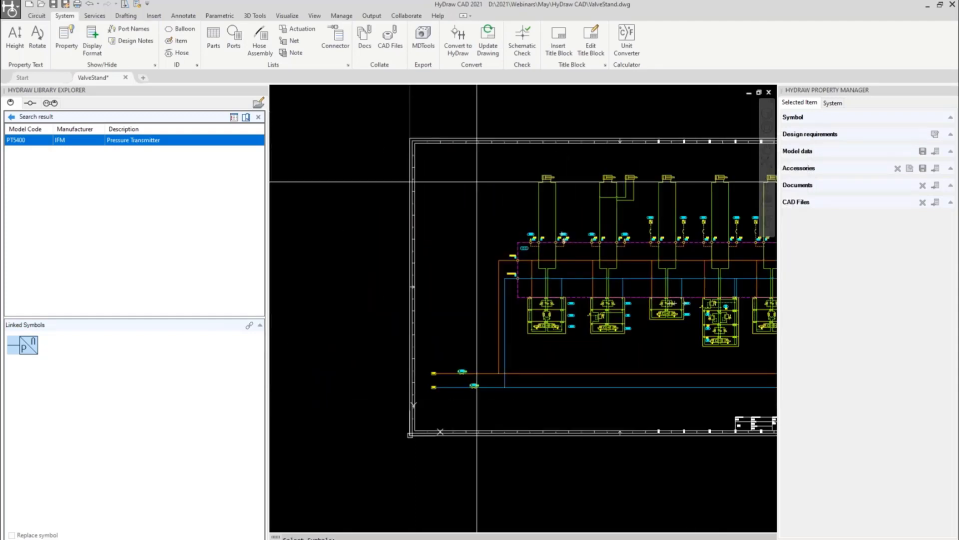
scroll(477, 182, up, 2)
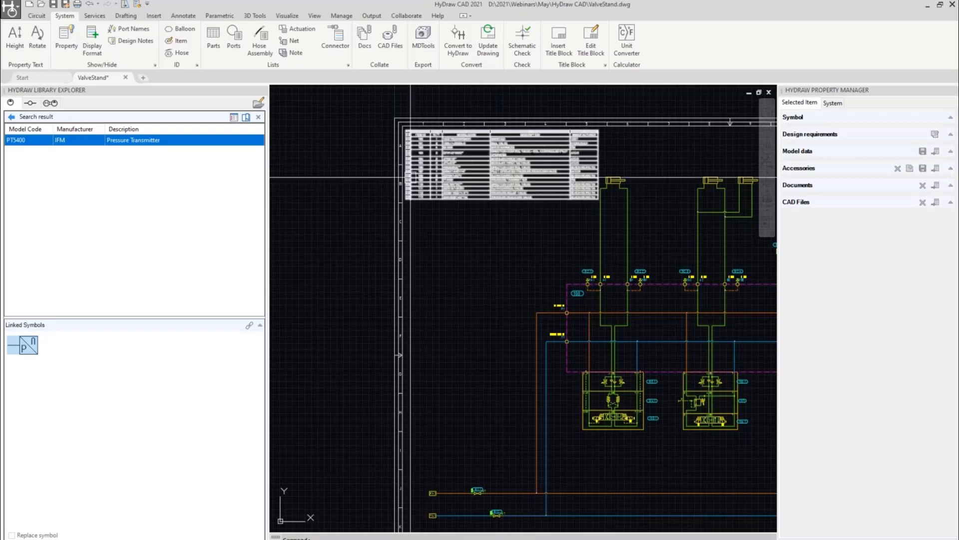
Examine the inserted parts list table, checking its item IDs, quantities, model codes, descriptions and manufacturers.
scroll(475, 179, up, 4)
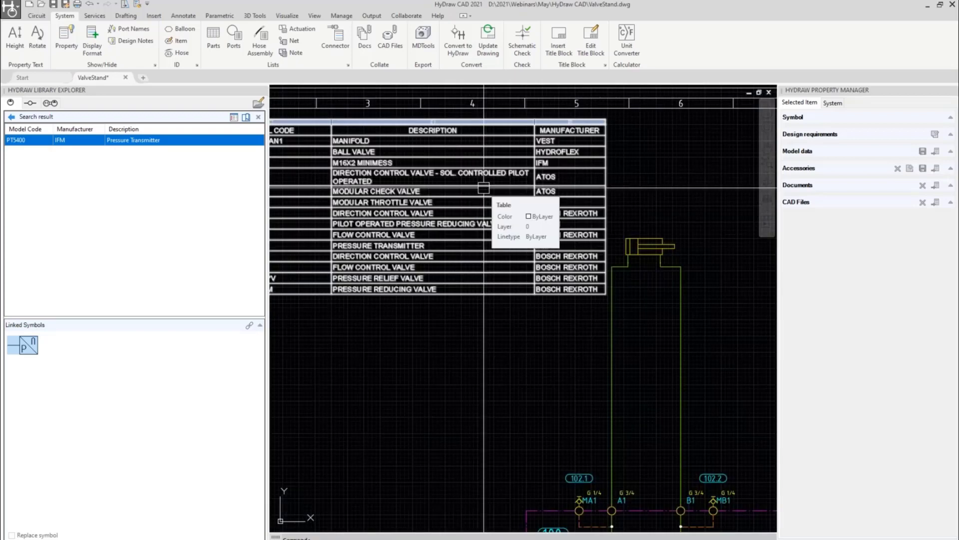
middle_drag(483, 188, 616, 207)
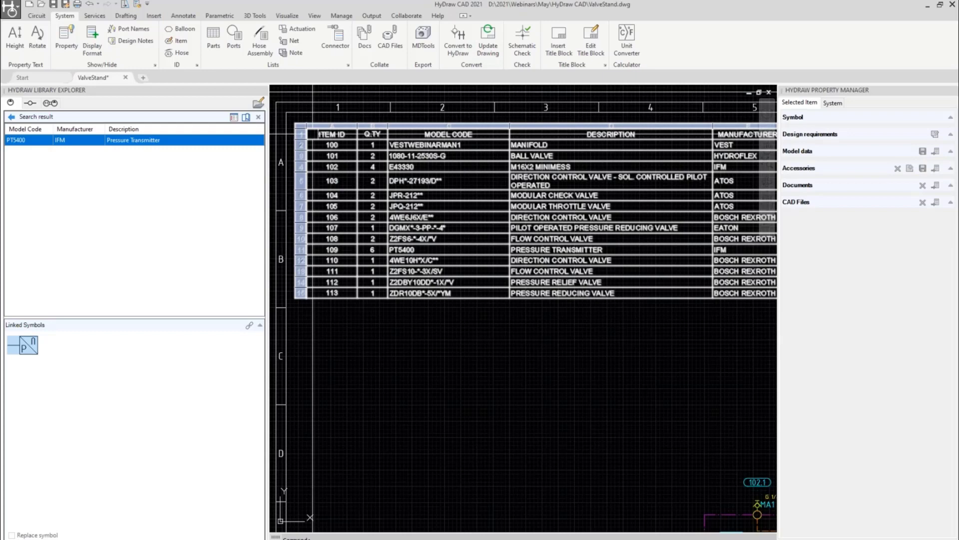
scroll(529, 237, down, 2)
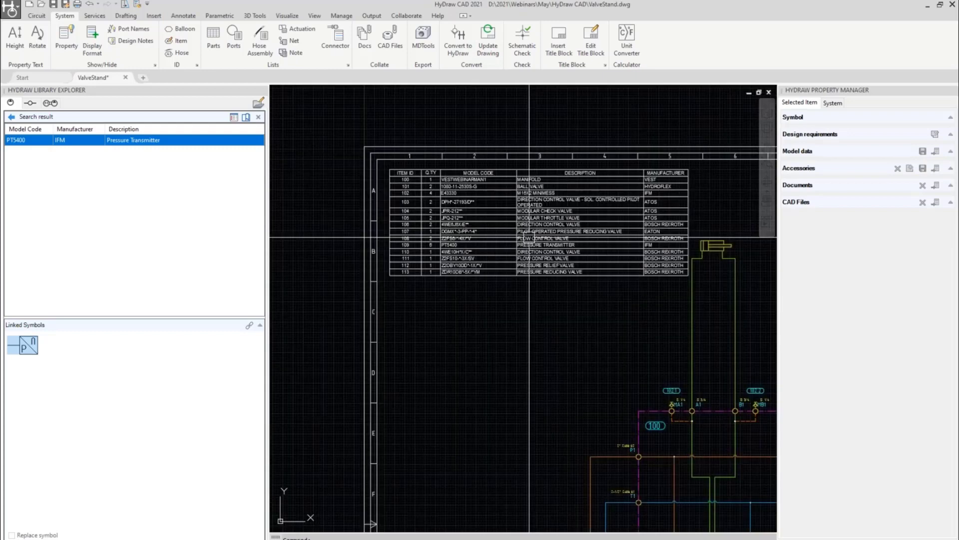
click(626, 293)
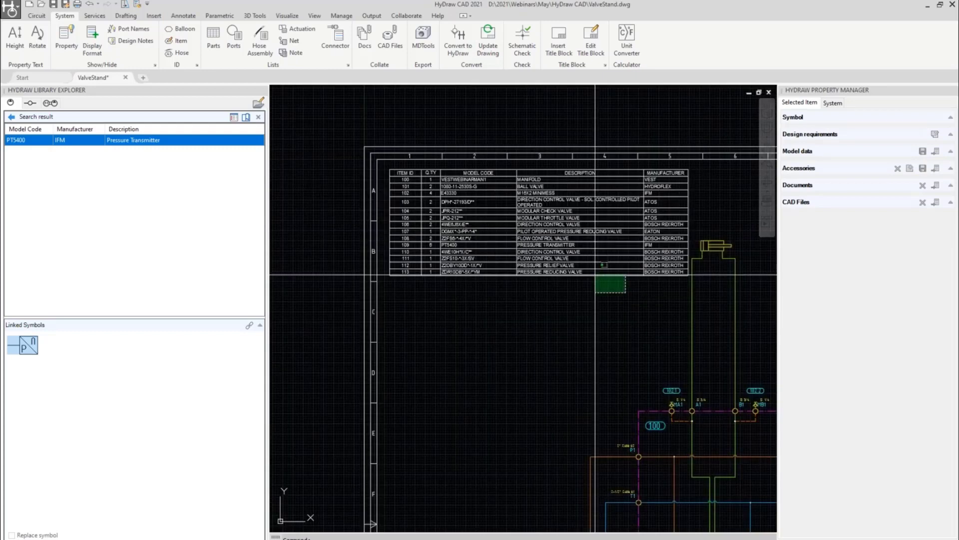
click(595, 274)
scroll(659, 175, up, 4)
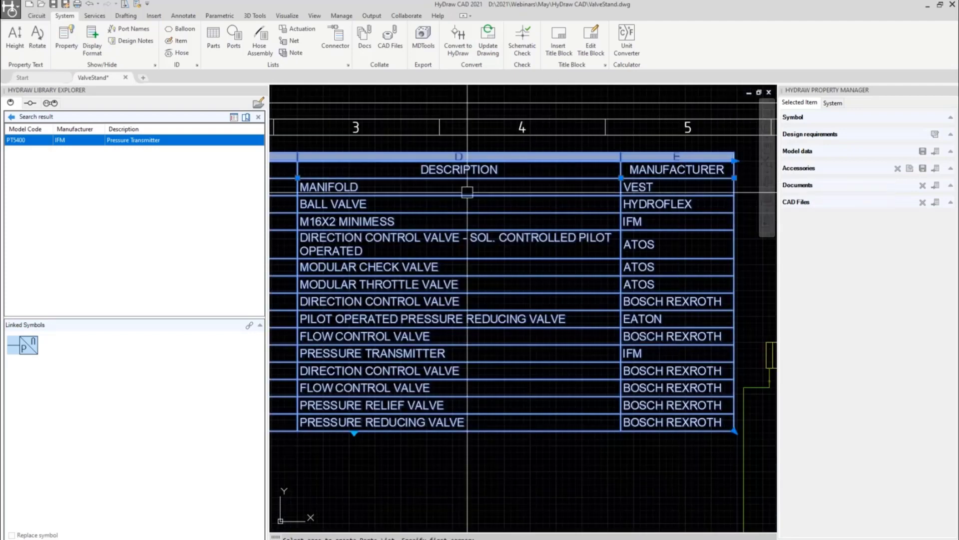
click(368, 222)
scroll(367, 223, down, 4)
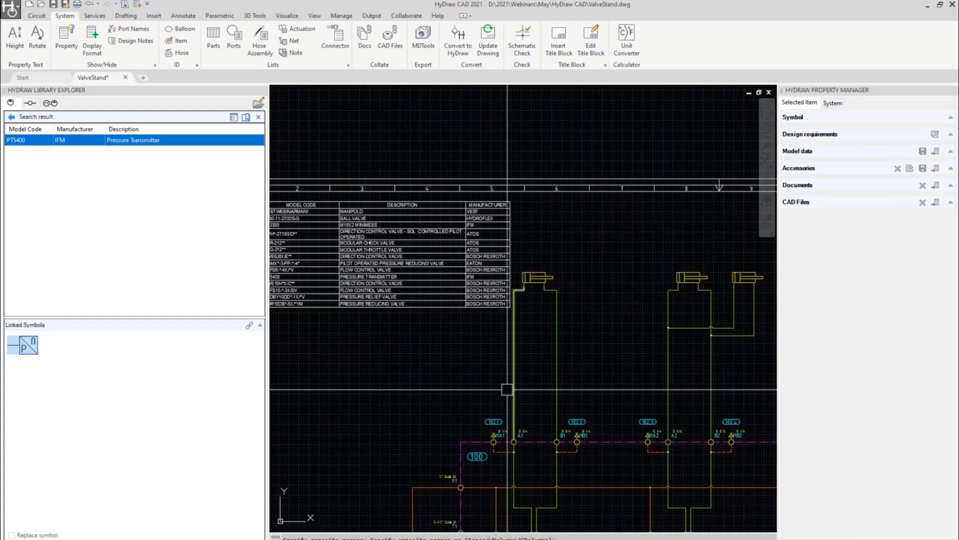
Set the model code of the manifold envelope (item 100) to VM1234.
mouse_move(507, 390)
middle_down()
mouse_move(567, 258)
mouse_move(590, 279)
middle_up()
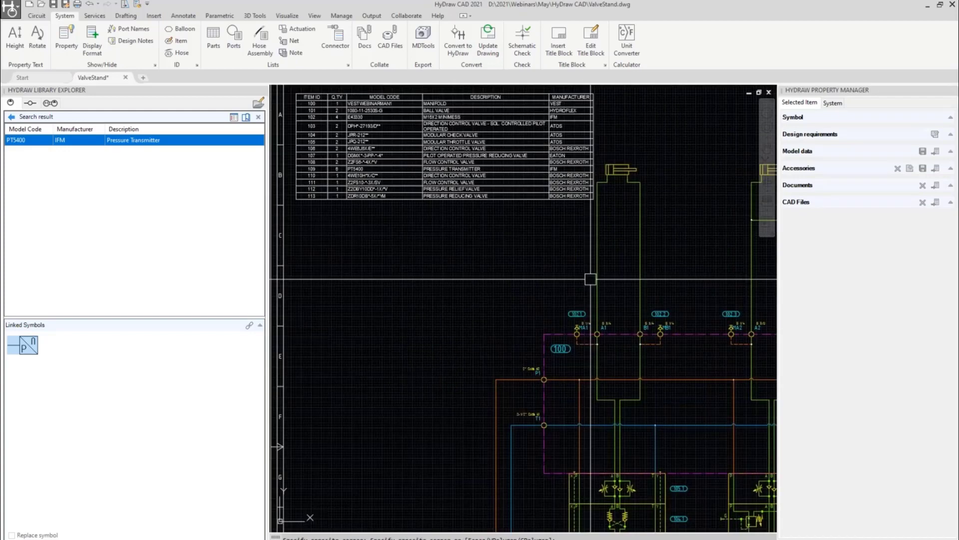
scroll(544, 334, up, 4)
click(545, 333)
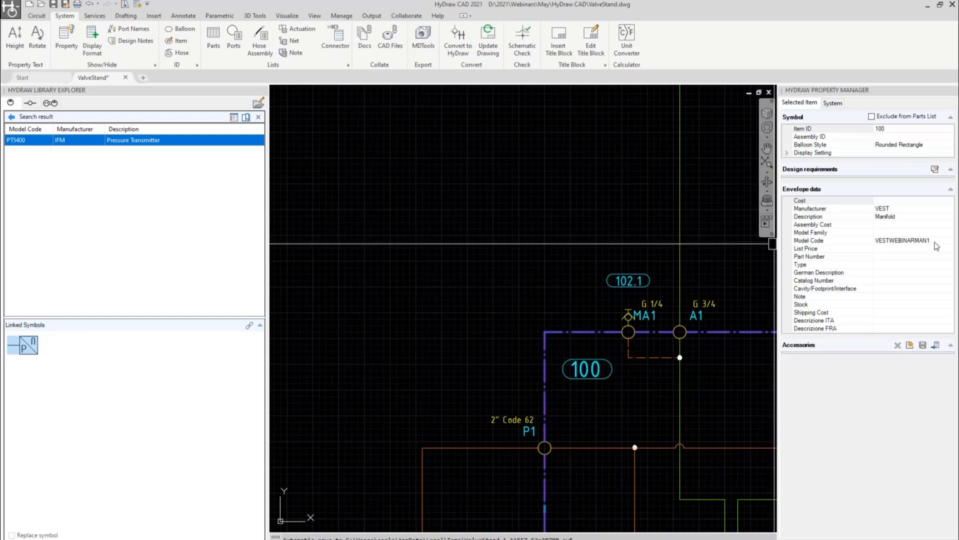
click(857, 239)
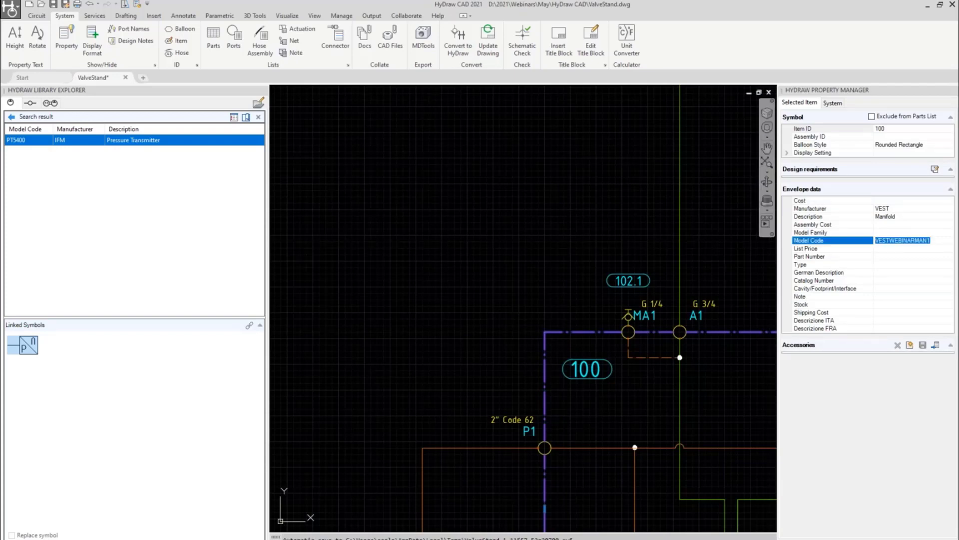
text(VM1234)
key(Return)
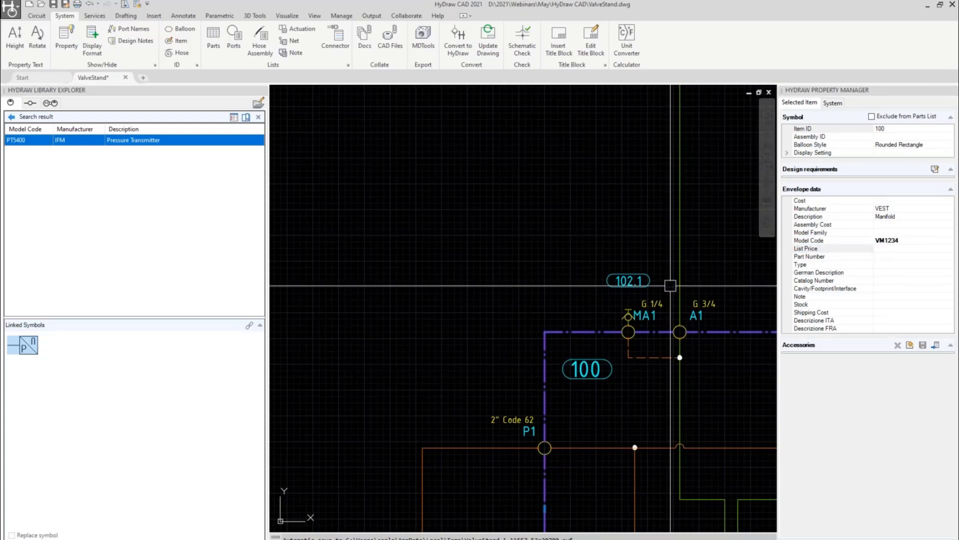
Check the manifold row flagged in the parts list table and update the table with the current component data.
scroll(518, 176, down, 3)
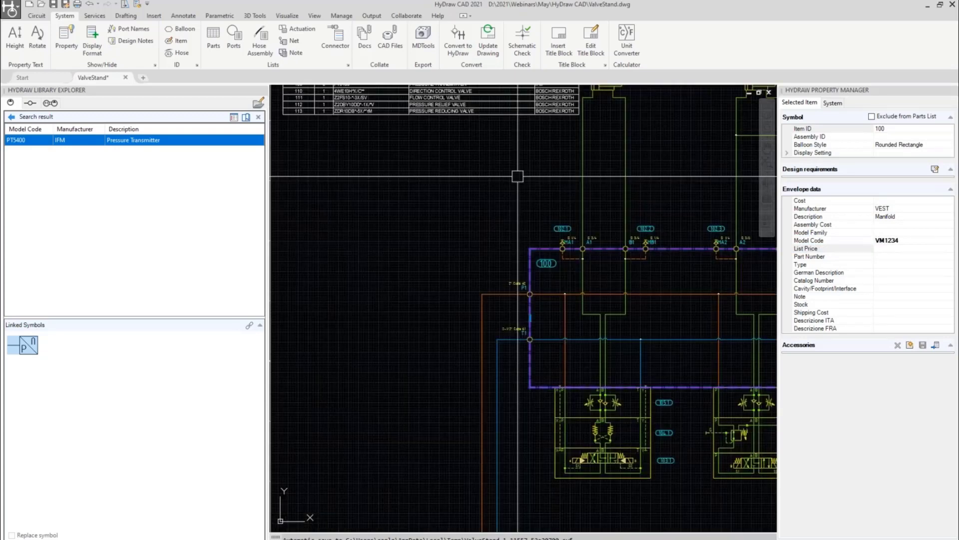
middle_drag(518, 176, 649, 341)
scroll(505, 176, up, 4)
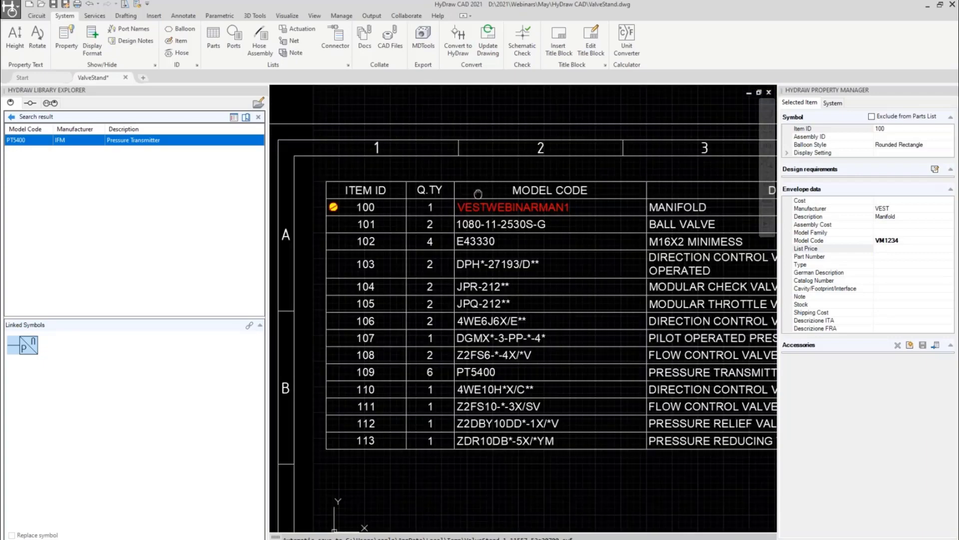
scroll(398, 211, up, 3)
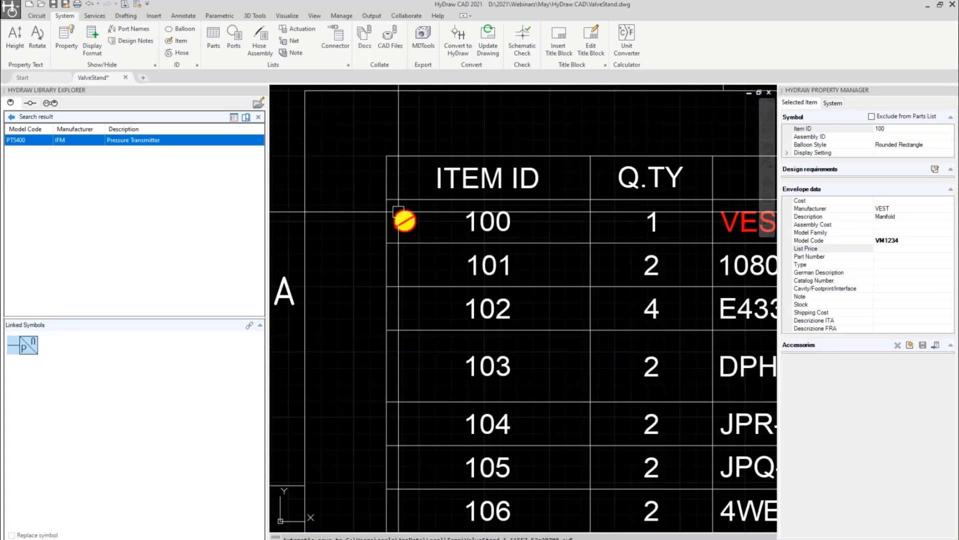
scroll(399, 215, down, 2)
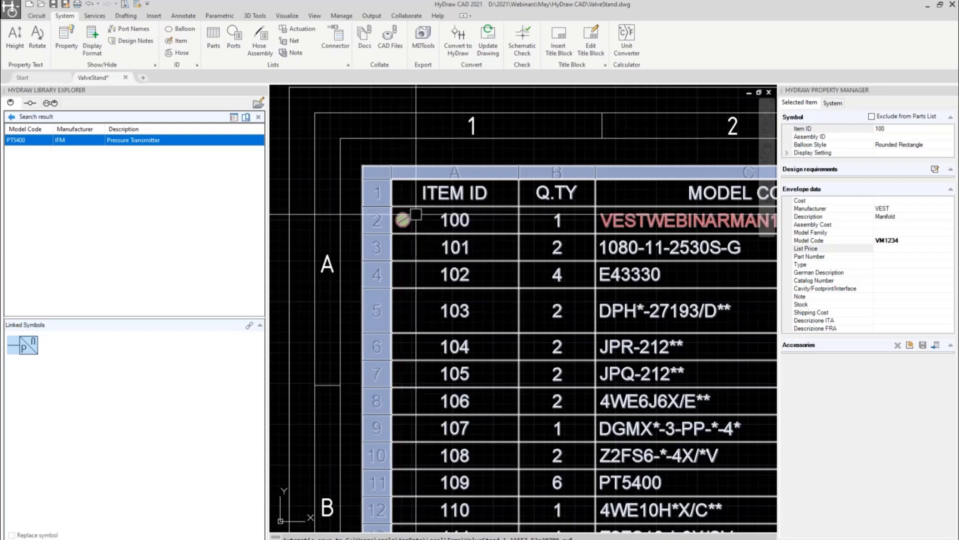
scroll(481, 225, down, 3)
middle_drag(685, 220, 577, 223)
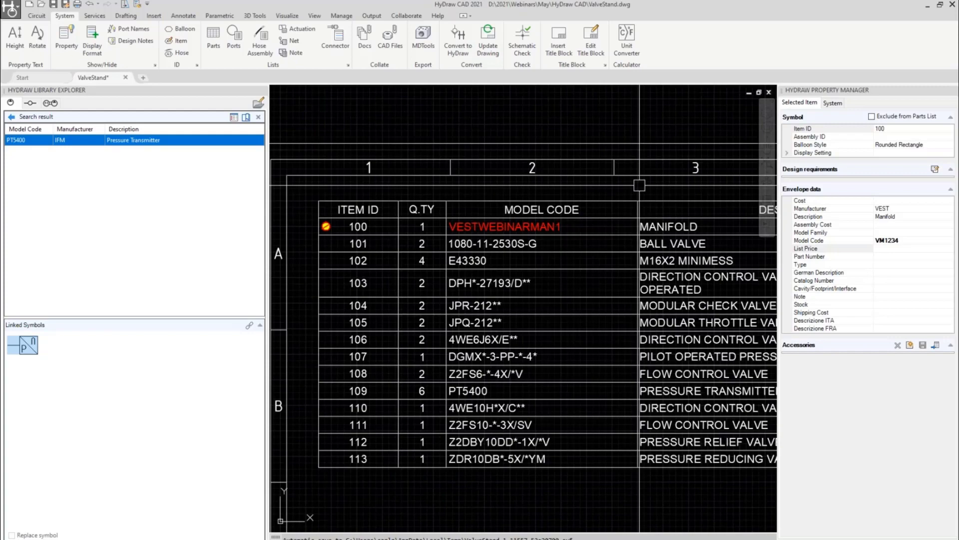
click(376, 223)
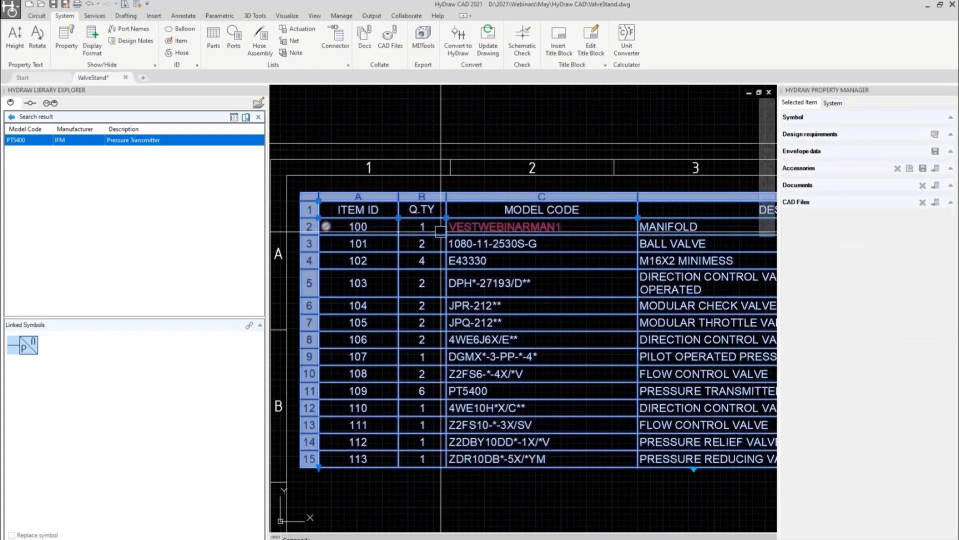
right_click(490, 283)
click(564, 364)
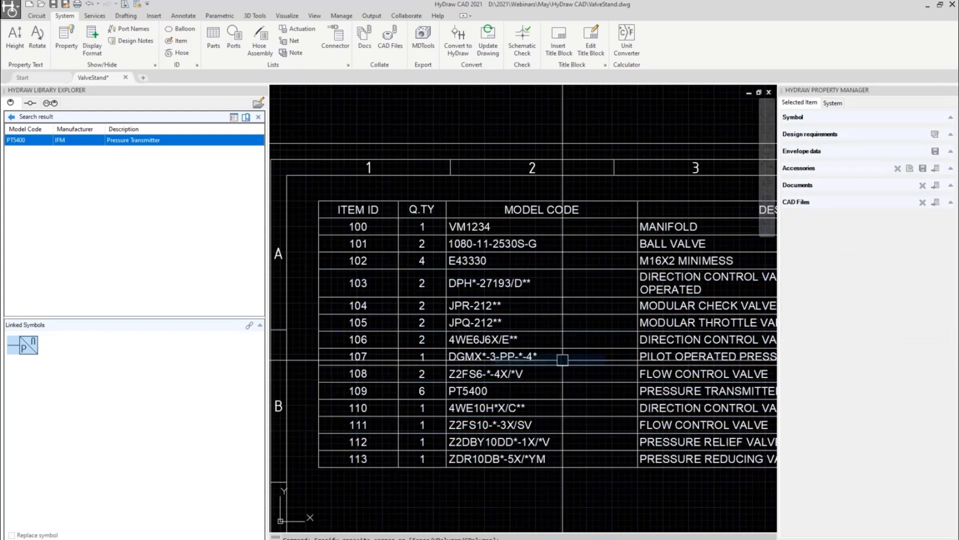
click(559, 214)
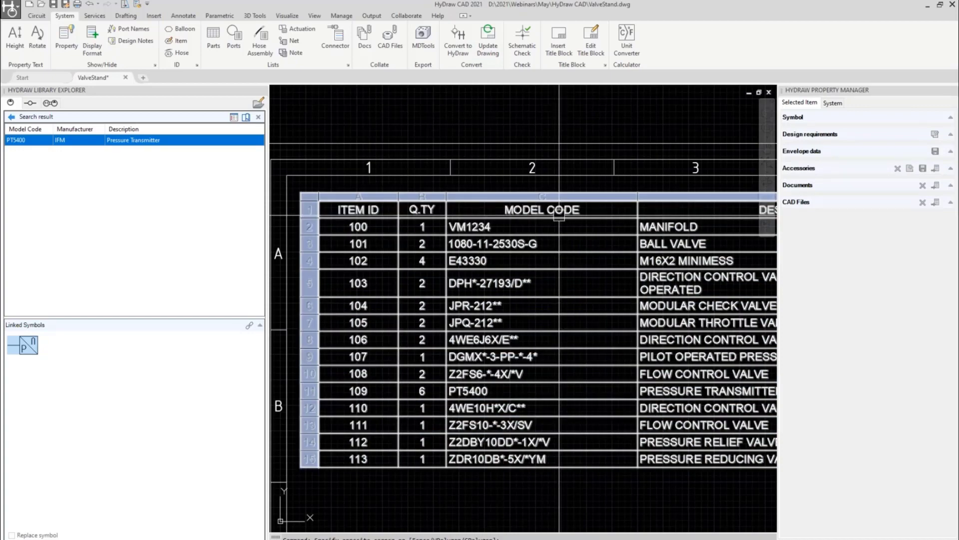
Create a ports list for the whole manifold with identical items grouped, using the HyDraw default format.
scroll(559, 214, down, 5)
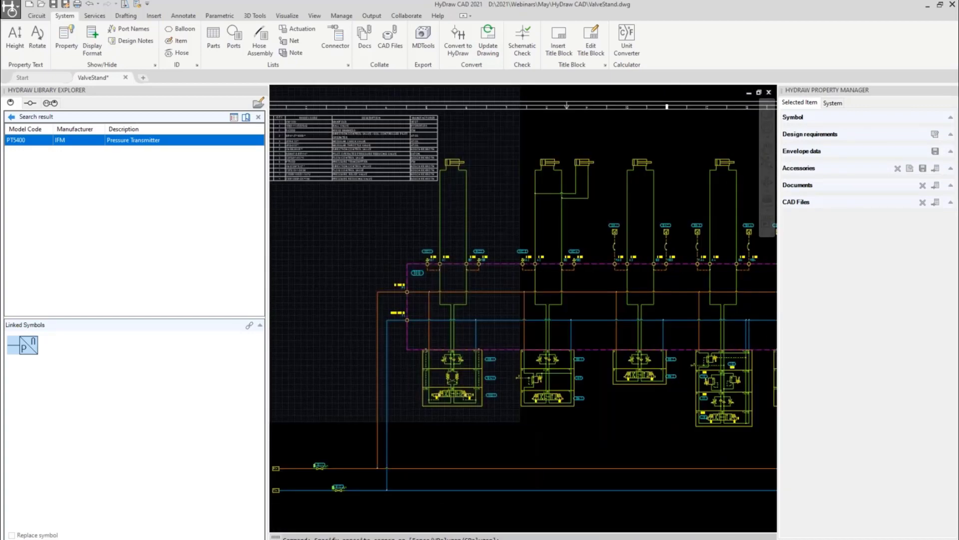
middle_drag(529, 213, 469, 215)
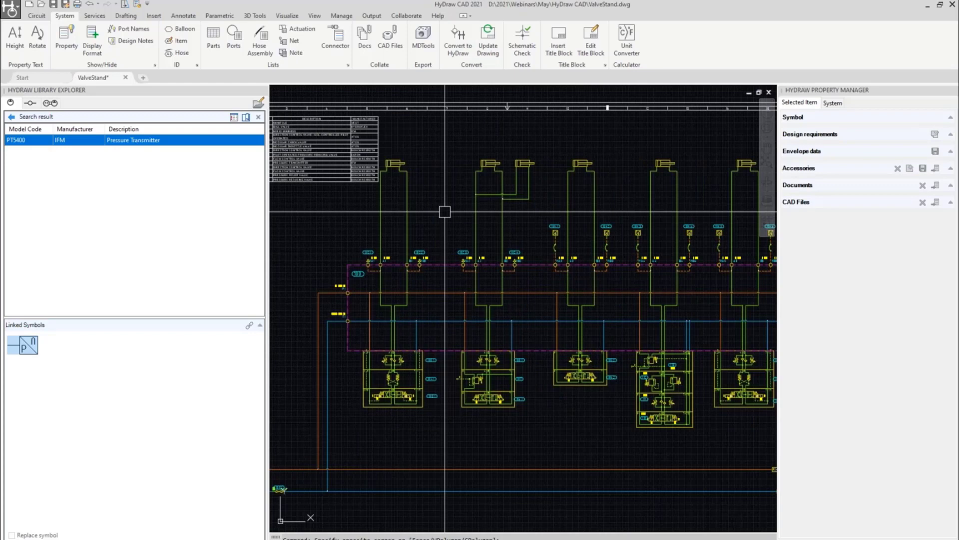
middle_drag(403, 220, 352, 221)
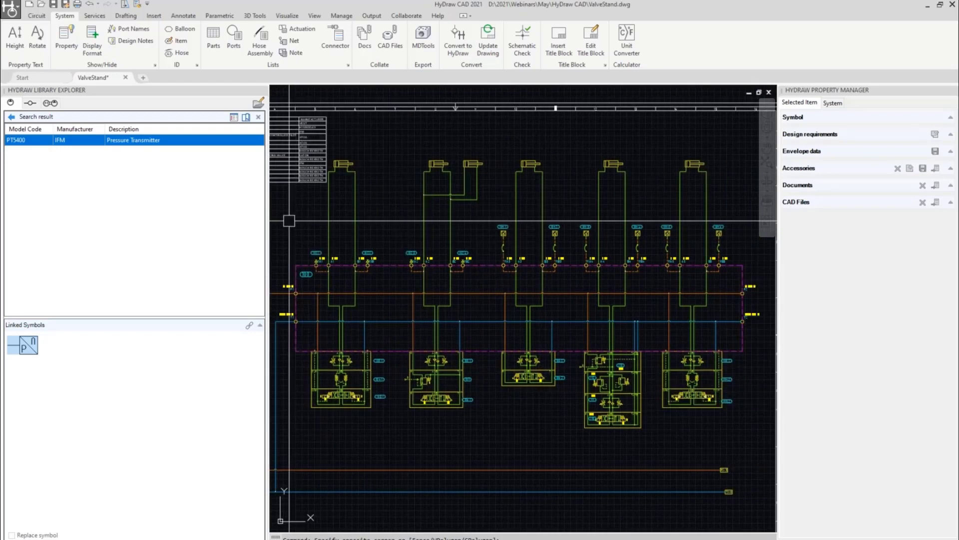
click(237, 34)
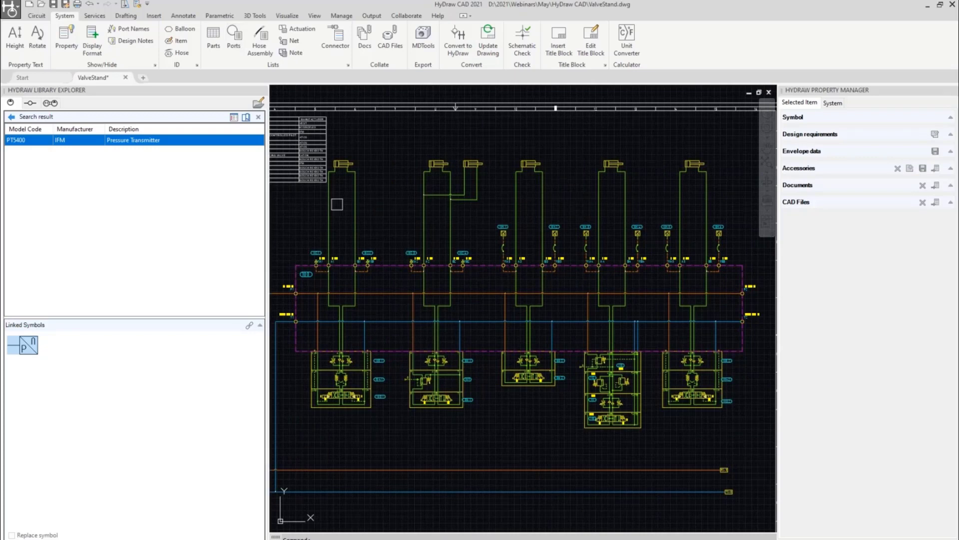
click(282, 217)
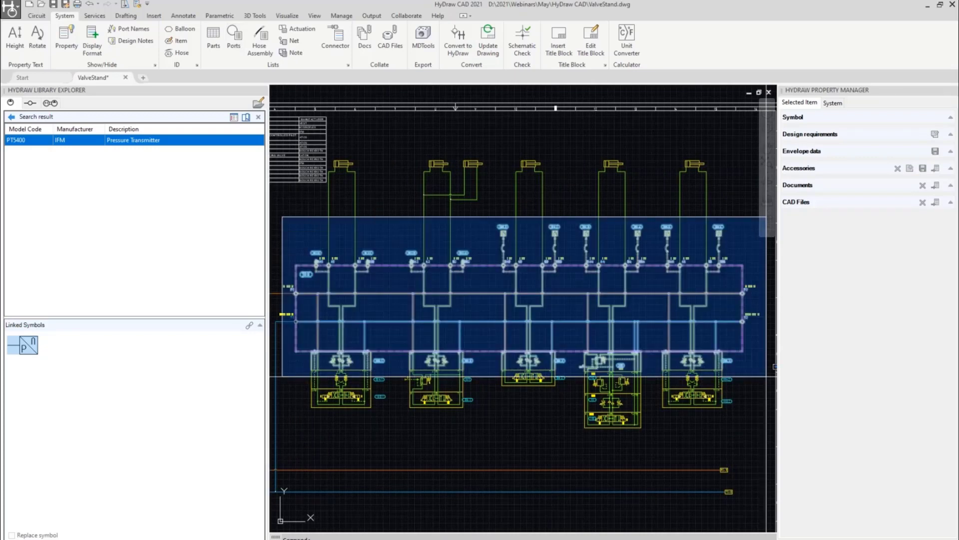
click(775, 367)
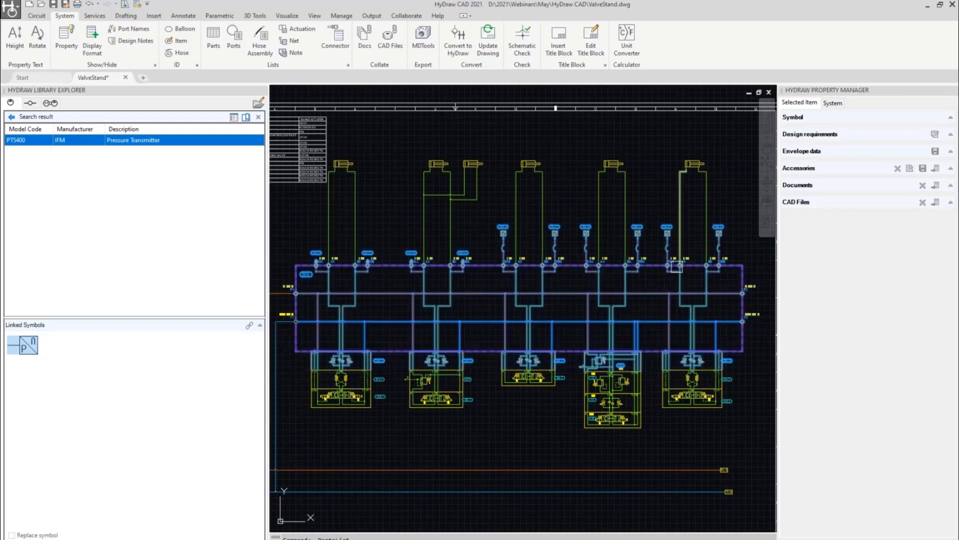
key(Return)
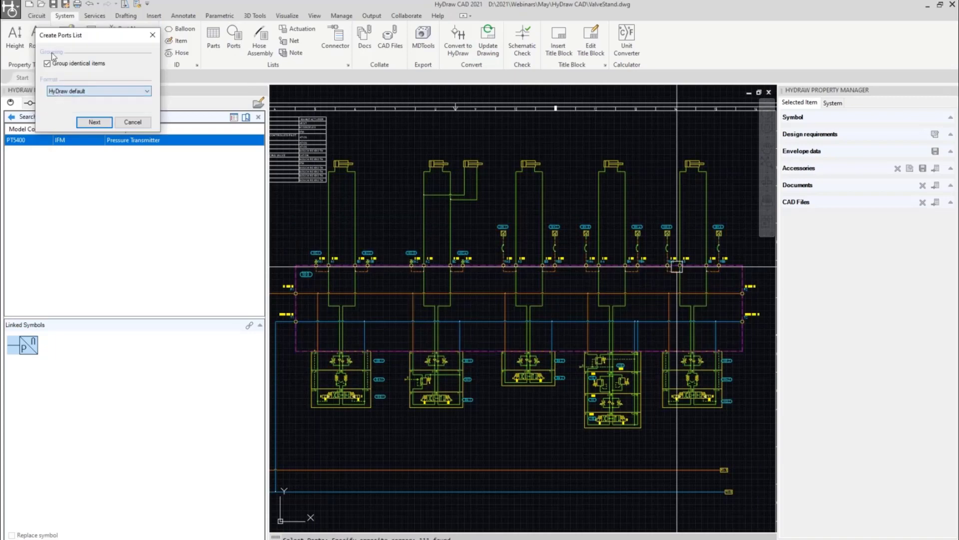
click(94, 123)
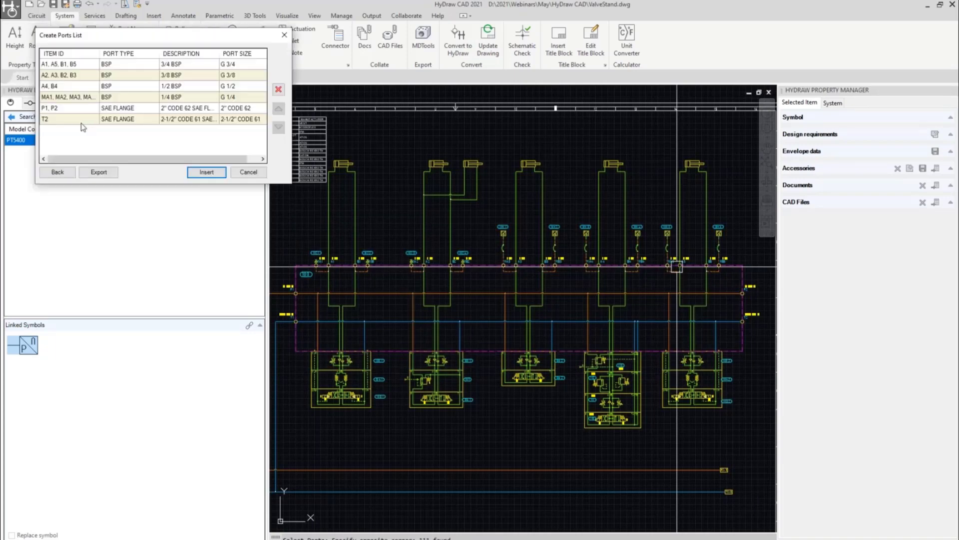
Insert the ports list table directly below the parts list, aligned with its left edge.
click(205, 172)
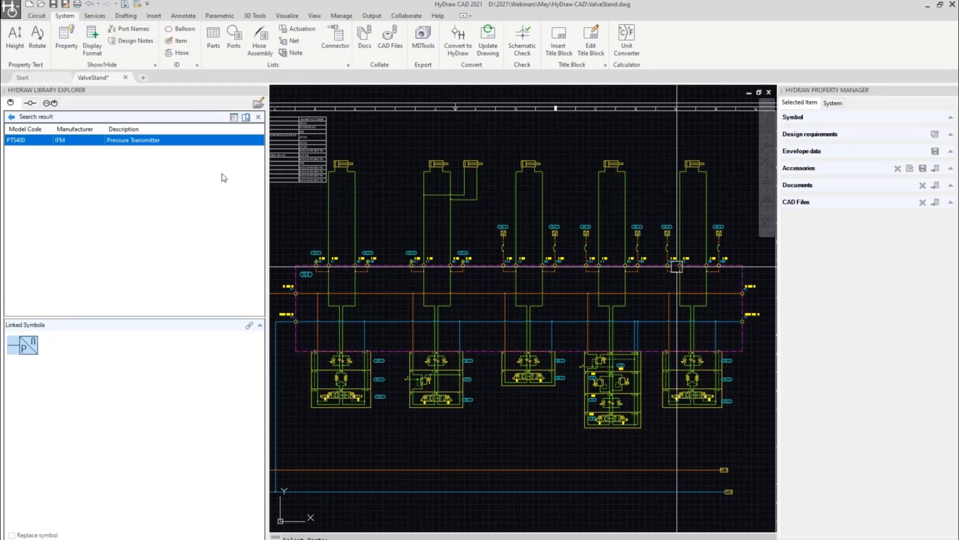
middle_drag(298, 203, 499, 219)
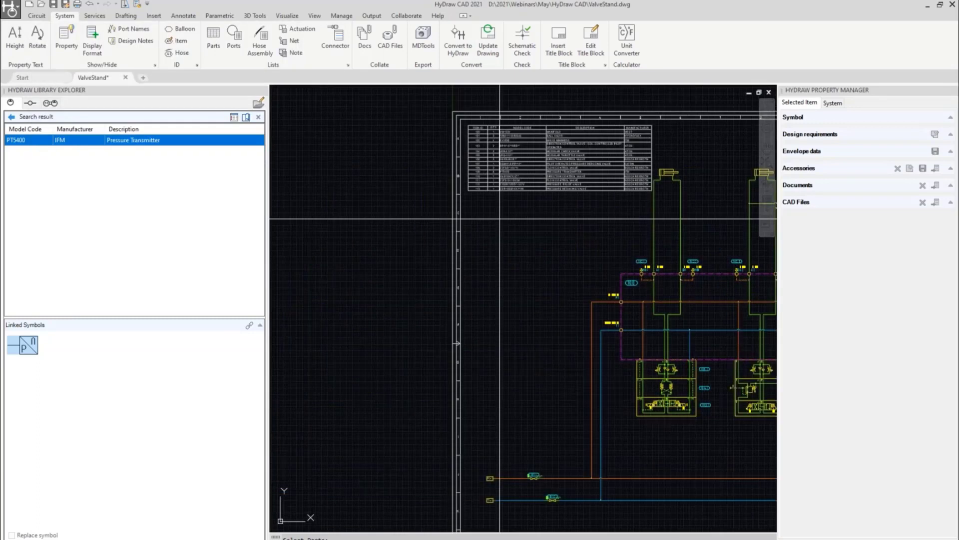
scroll(500, 218, up, 2)
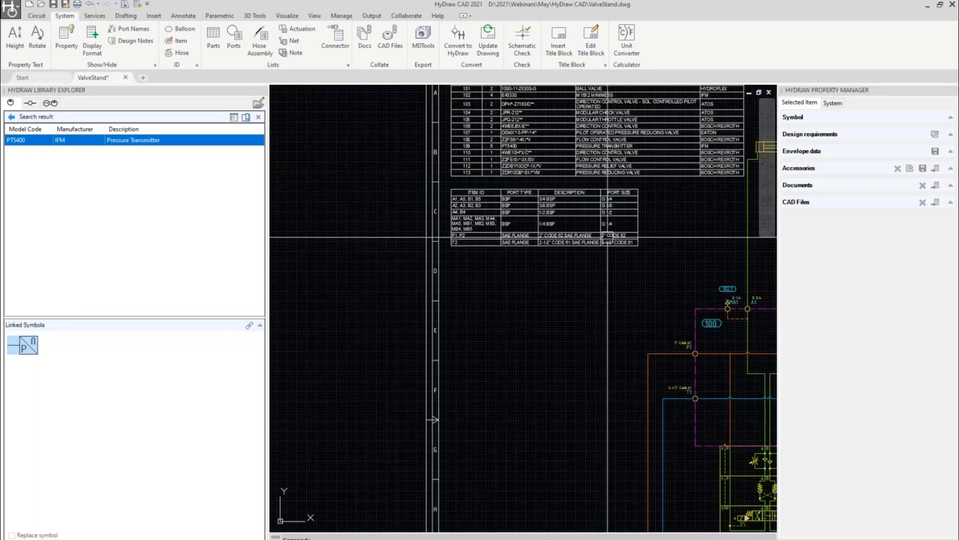
Examine the grouped item IDs, port types, descriptions and port sizes in the inserted ports list.
scroll(580, 205, up, 3)
scroll(408, 201, down, 1)
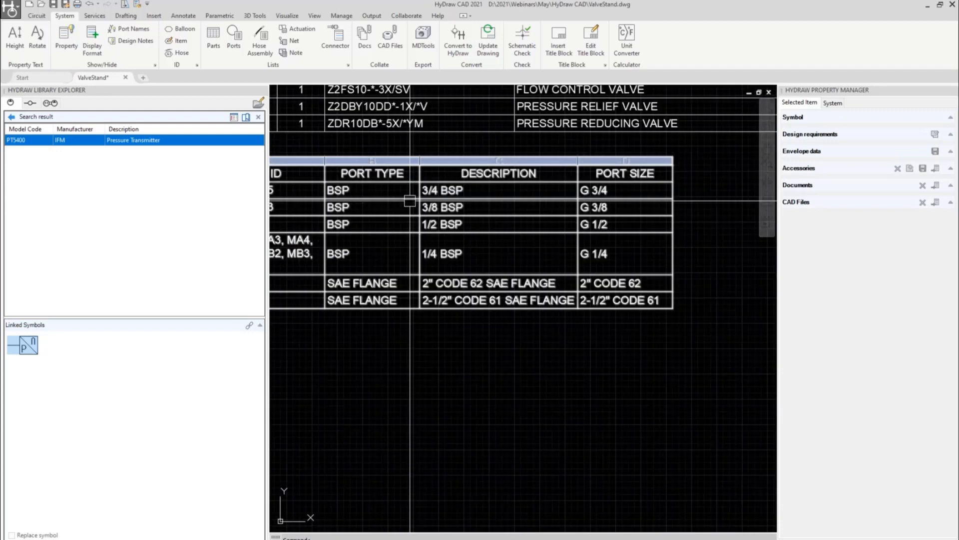
mouse_move(410, 201)
middle_down()
mouse_move(515, 229)
mouse_move(507, 232)
middle_up()
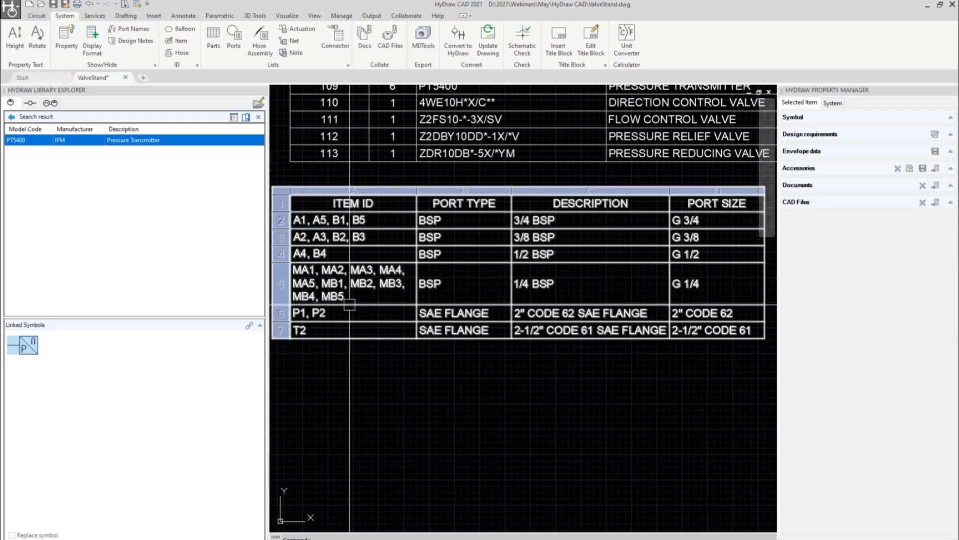
scroll(350, 304, down, 2)
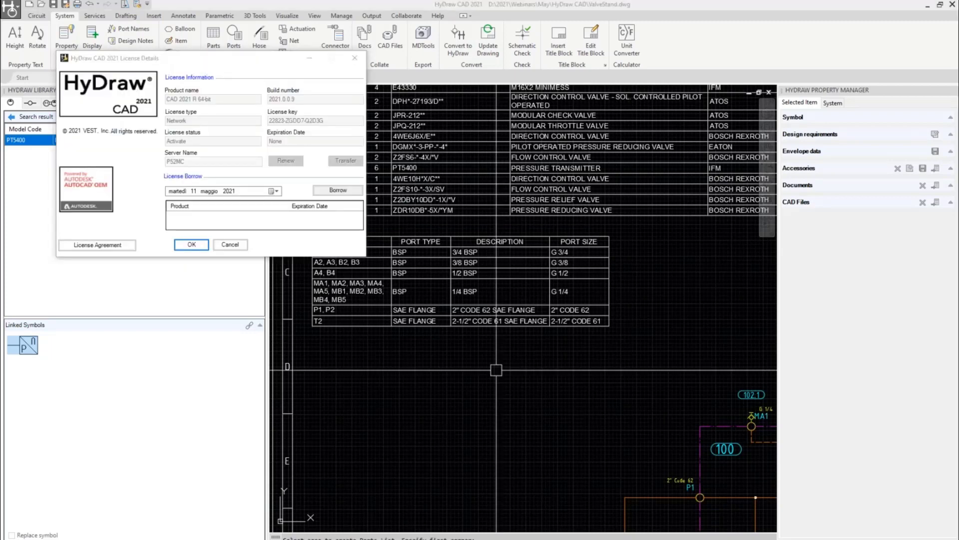
Check the AutoCAD OEM platform information in the license details, then close them.
drag(114, 169, 115, 170)
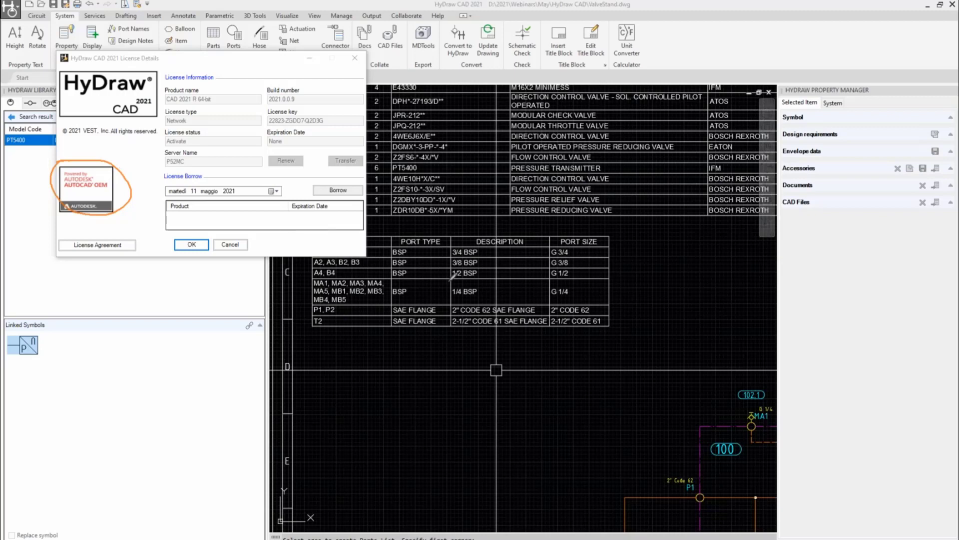
drag(67, 184, 111, 188)
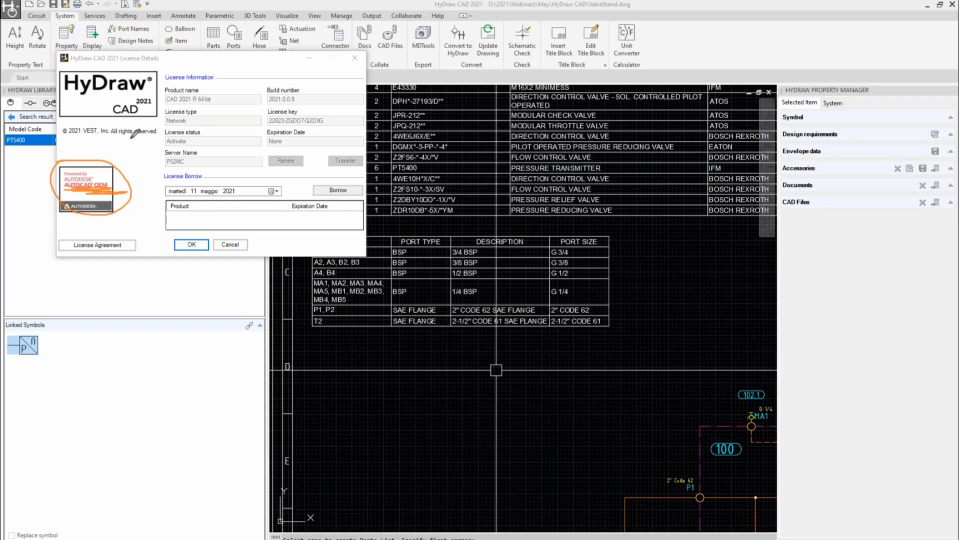
click(233, 245)
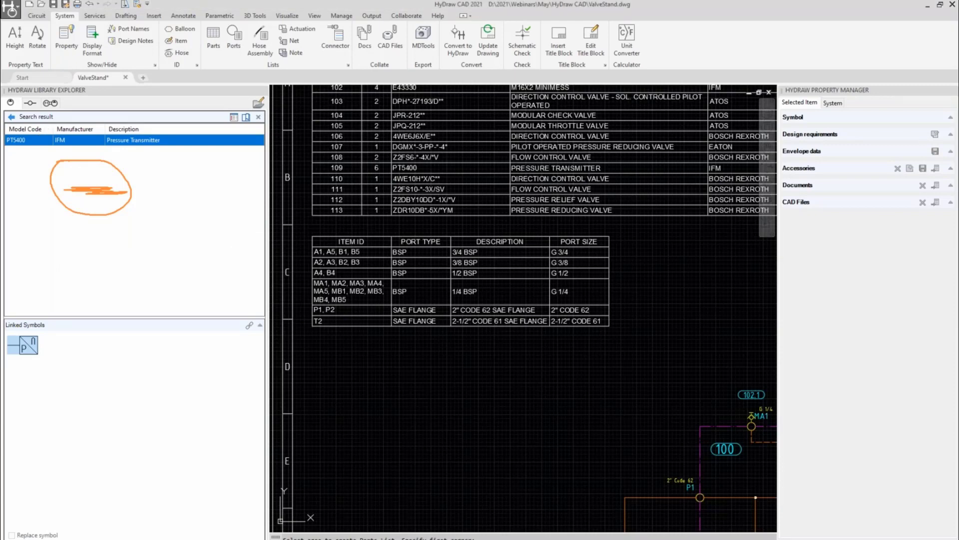
Review the file formats available for saving a copy, cancel that, and save the drawing under its current name.
key(ctrl+shift+s)
click(712, 415)
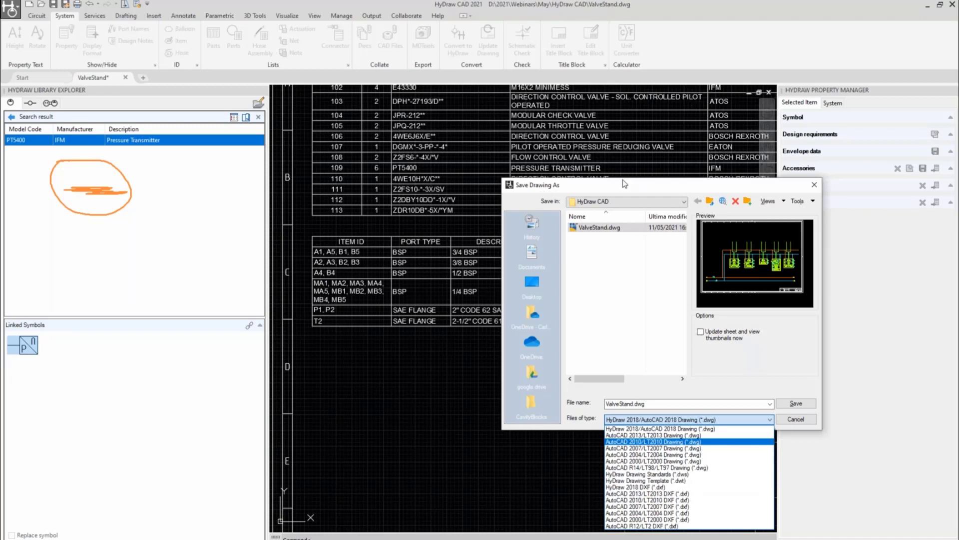
click(681, 199)
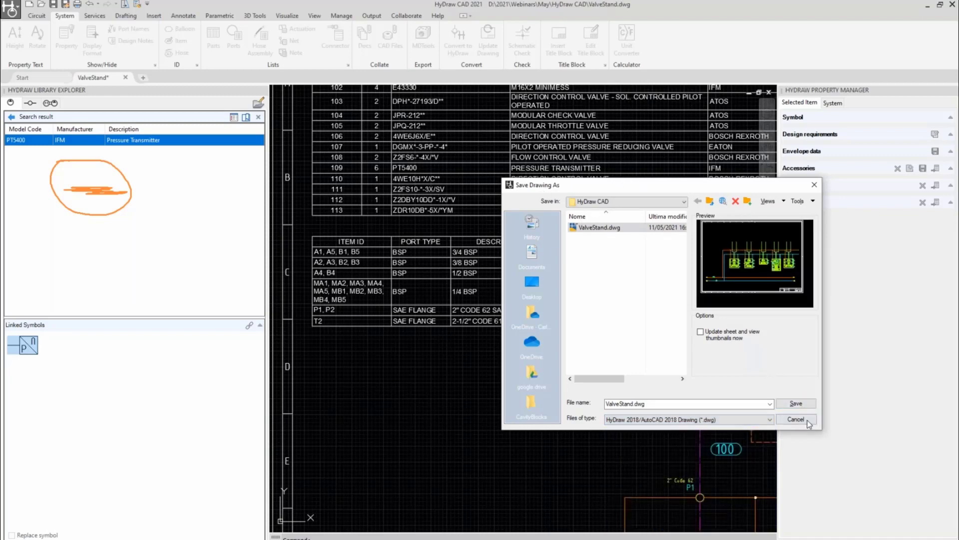
click(805, 420)
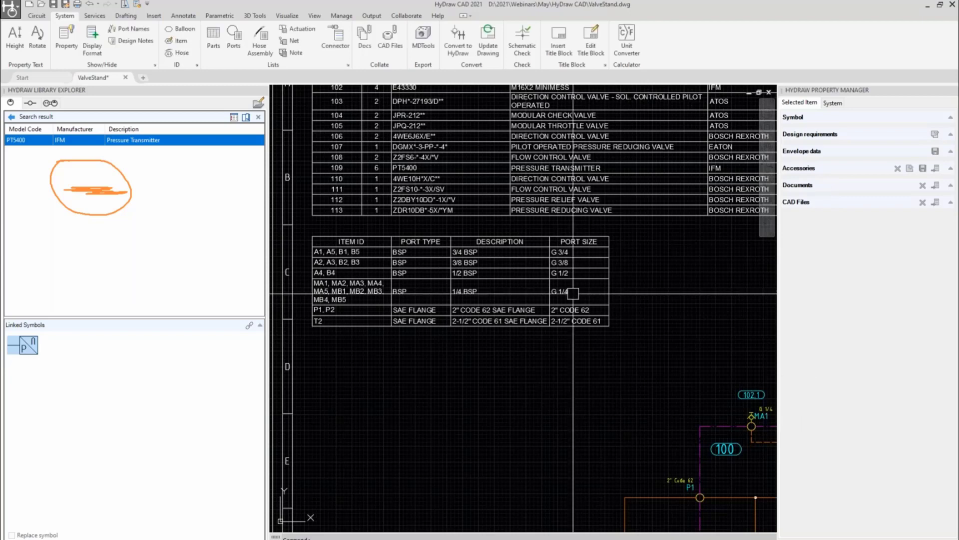
click(53, 6)
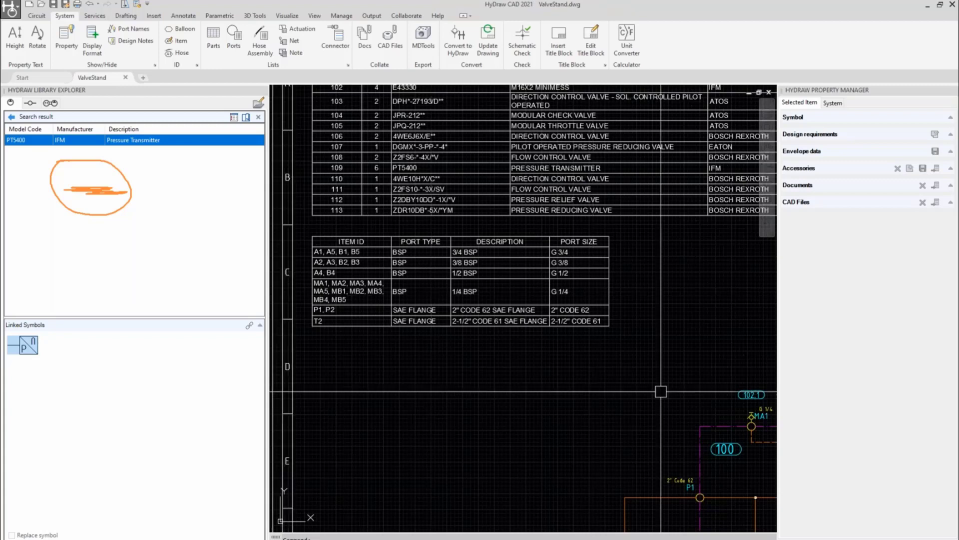
Preview the plot of the drawing layout, examine the schematic and tables in it, and return to model space.
scroll(661, 391, down, 5)
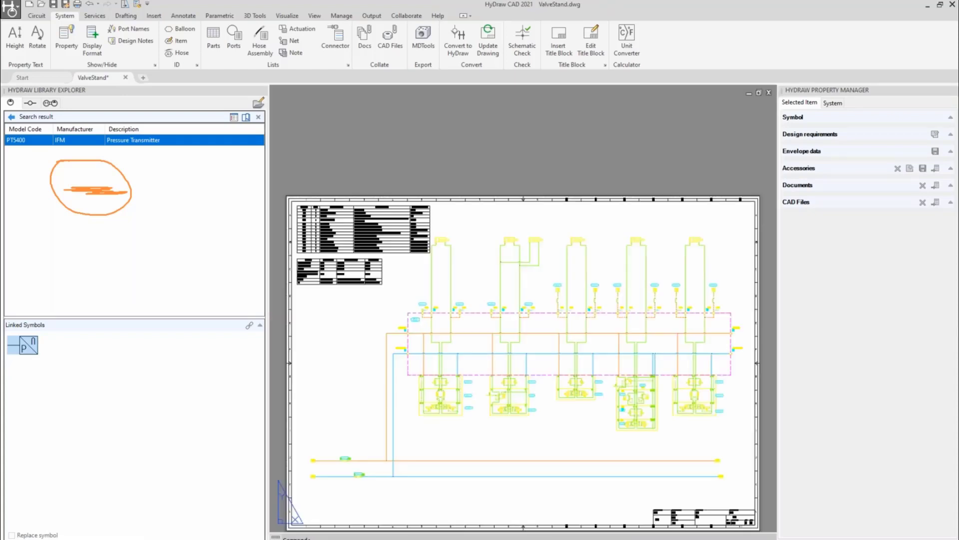
right_click(87, 539)
click(131, 508)
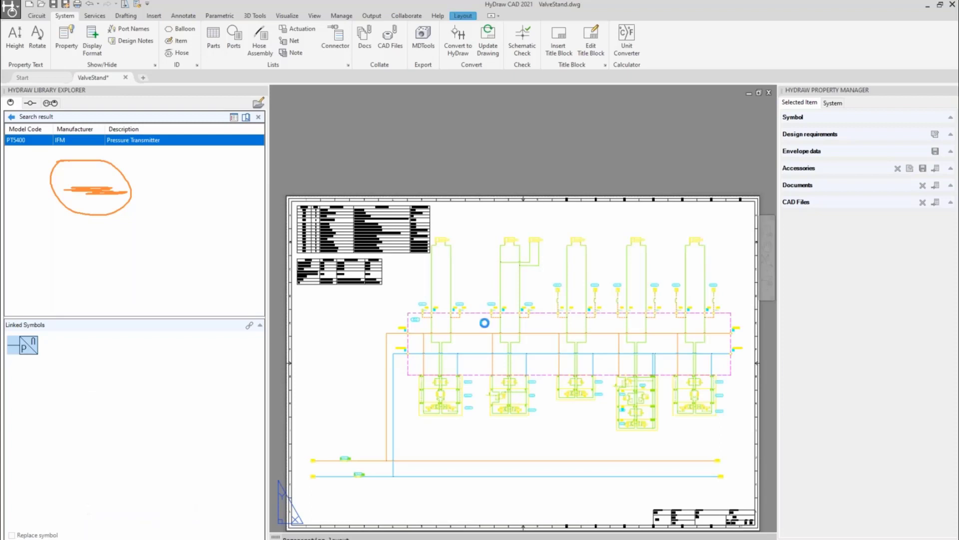
click(315, 414)
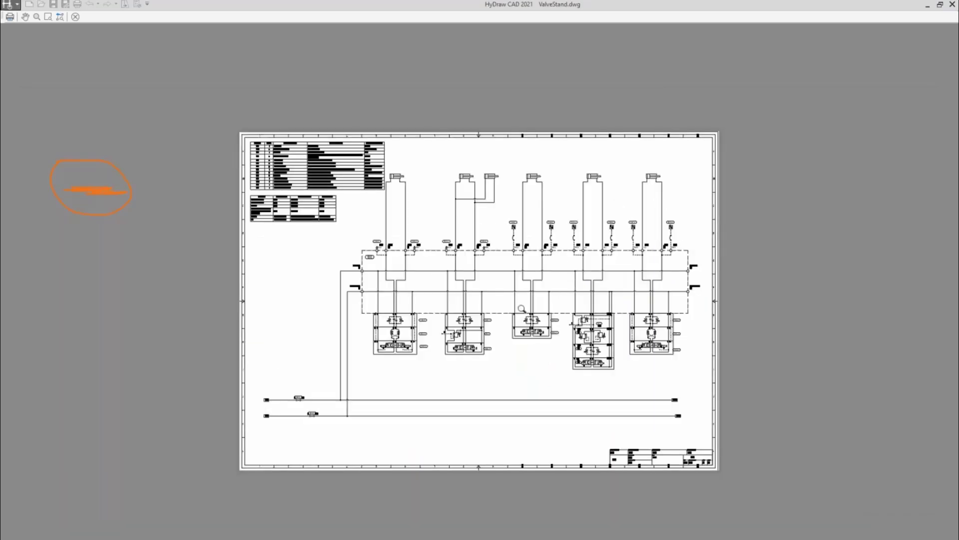
scroll(596, 193, up, 5)
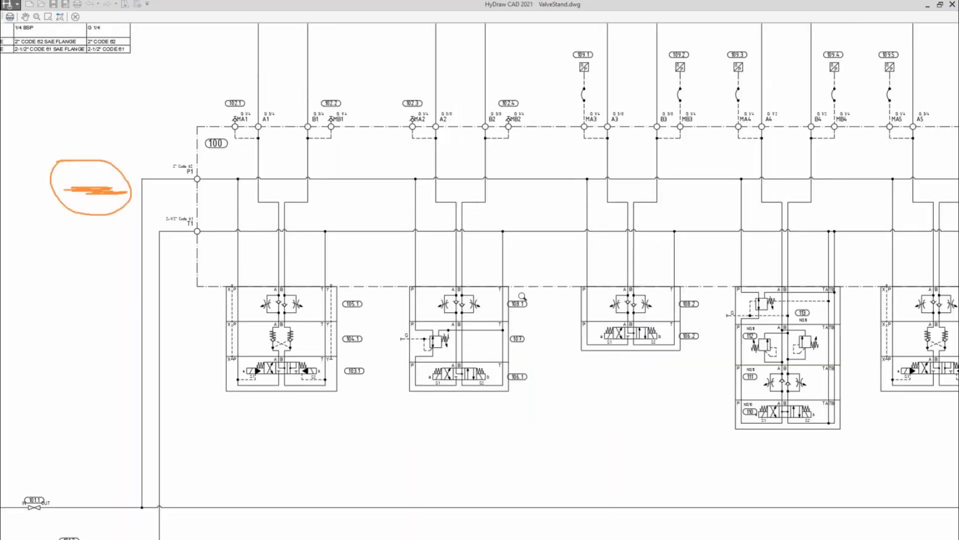
scroll(530, 328, up, 2)
scroll(531, 328, down, 2)
scroll(531, 328, down, 3)
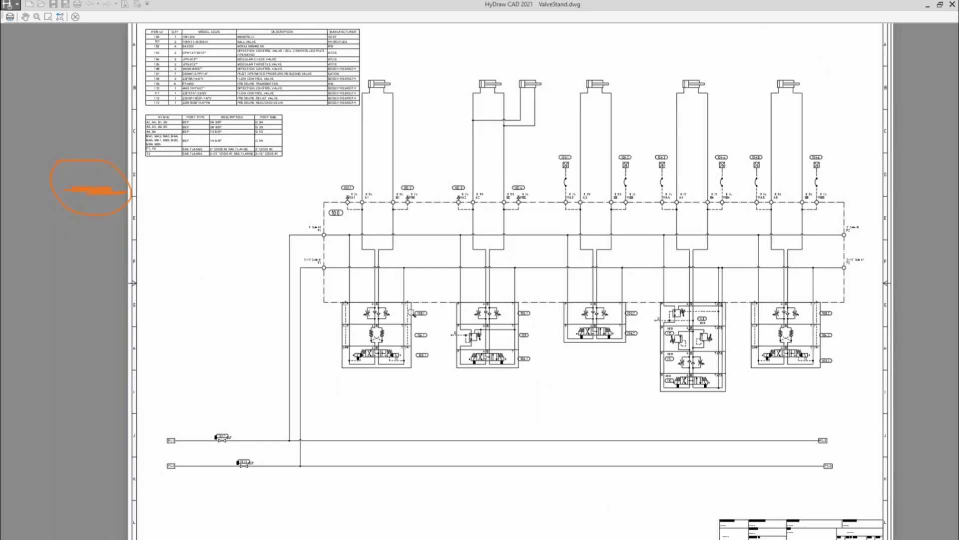
right_click(462, 288)
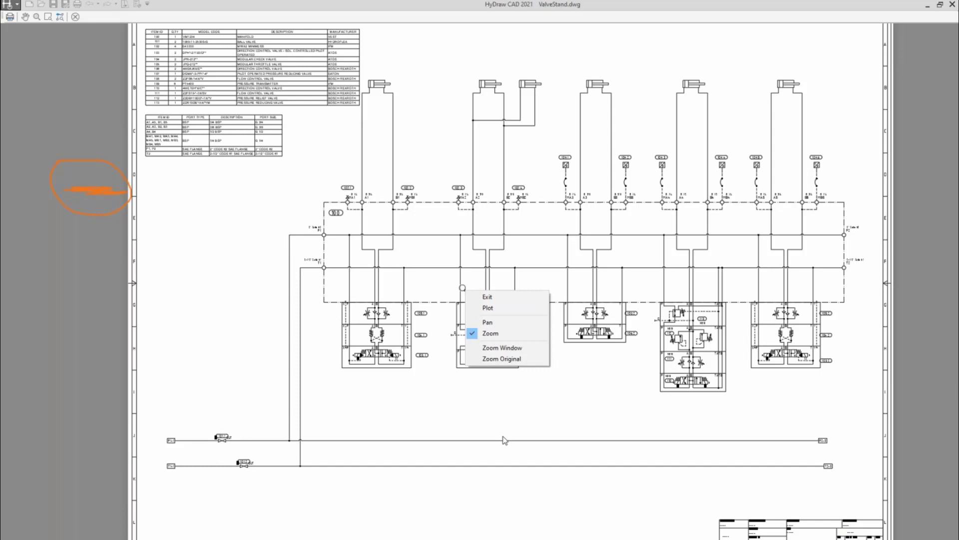
click(76, 18)
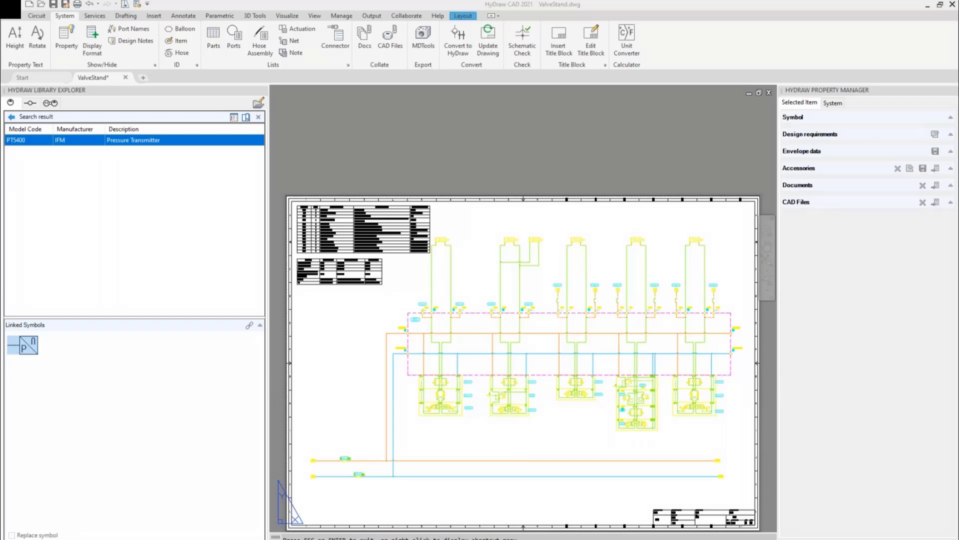
key(Escape)
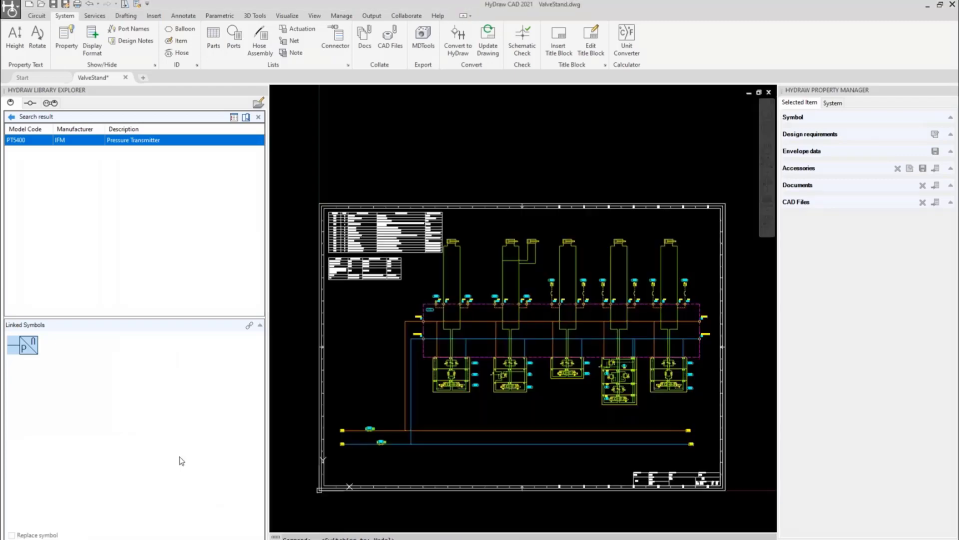
Name the ports of the cylinder above manifold ports A1 and B1 as A and B, with the names displayed.
scroll(515, 265, up, 4)
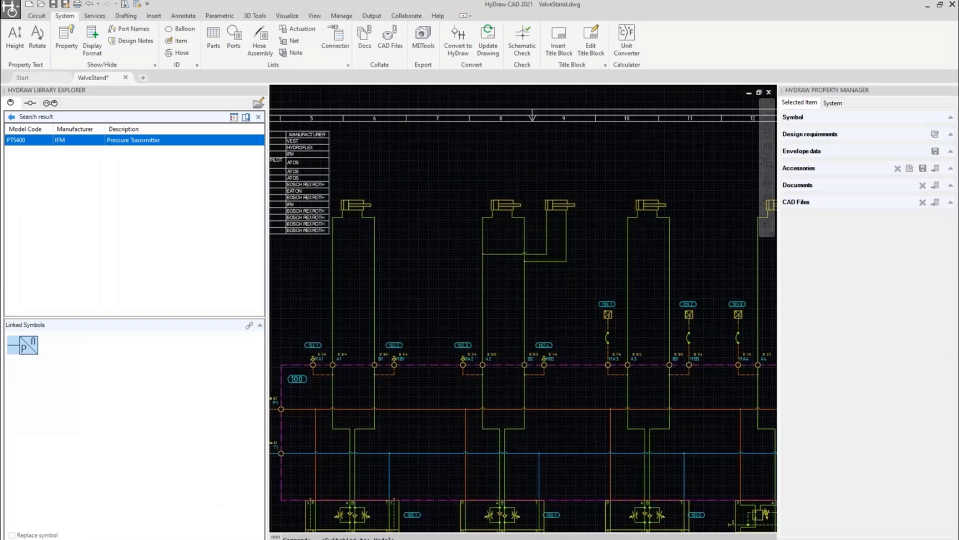
scroll(513, 266, up, 2)
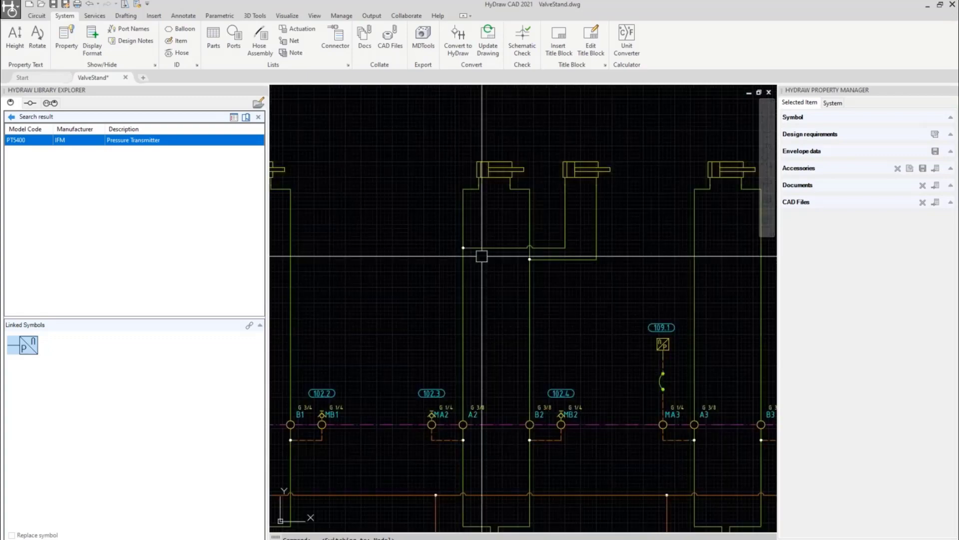
middle_drag(364, 318, 612, 319)
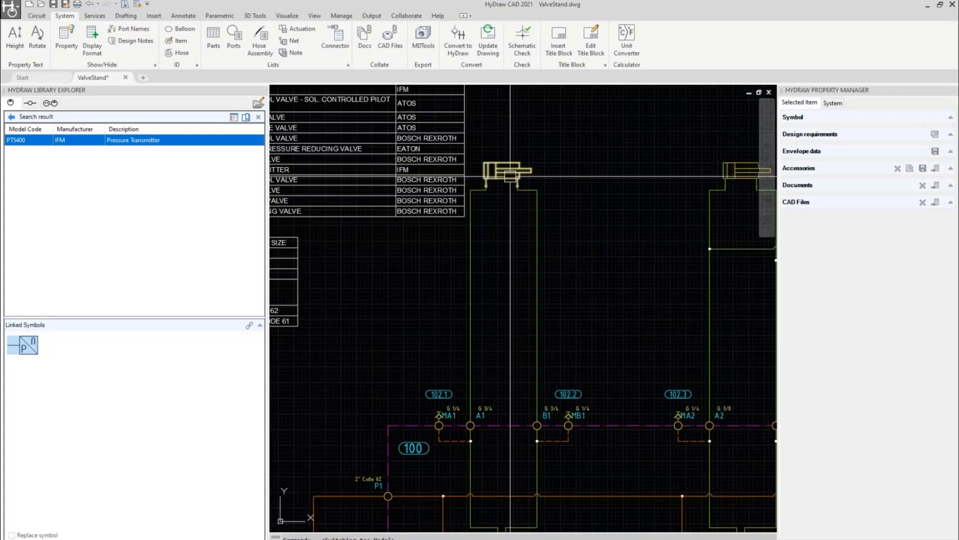
click(22, 345)
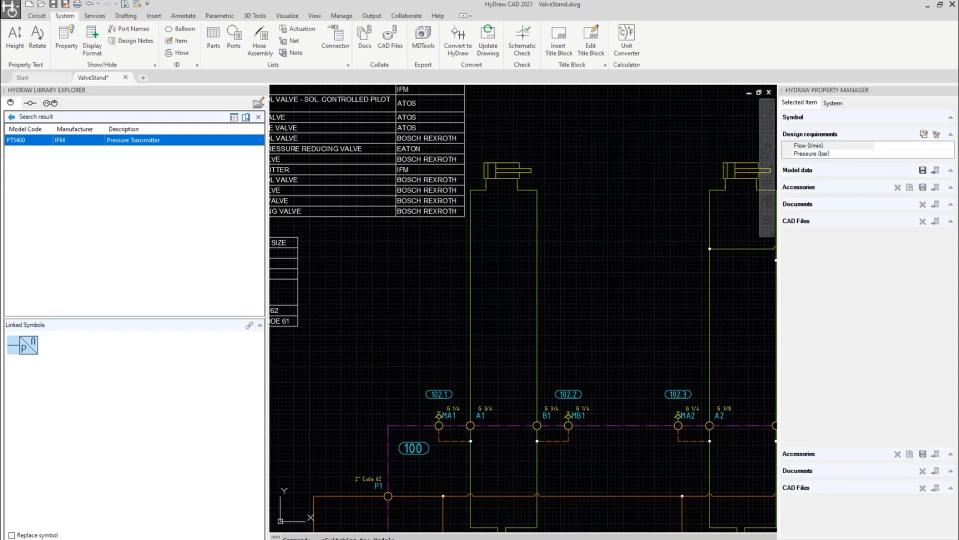
click(508, 170)
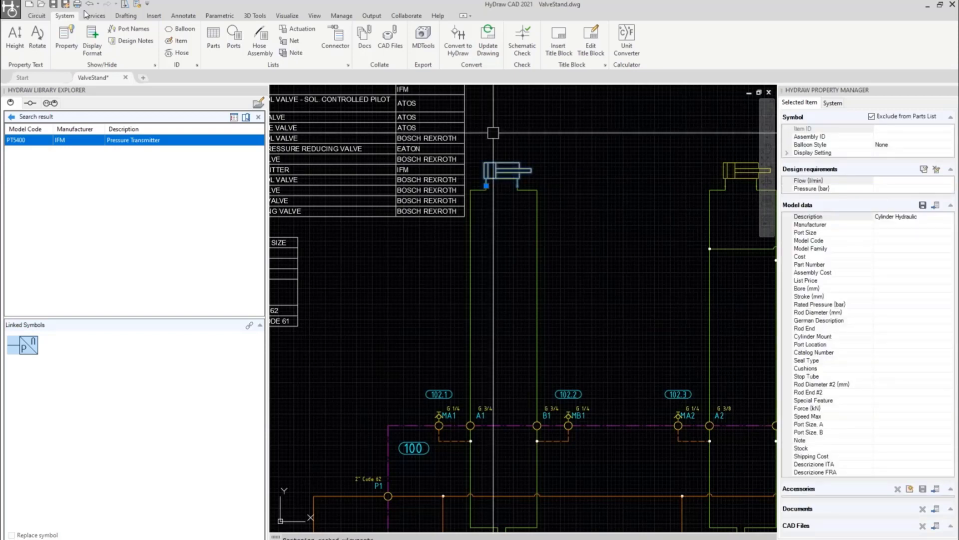
click(36, 15)
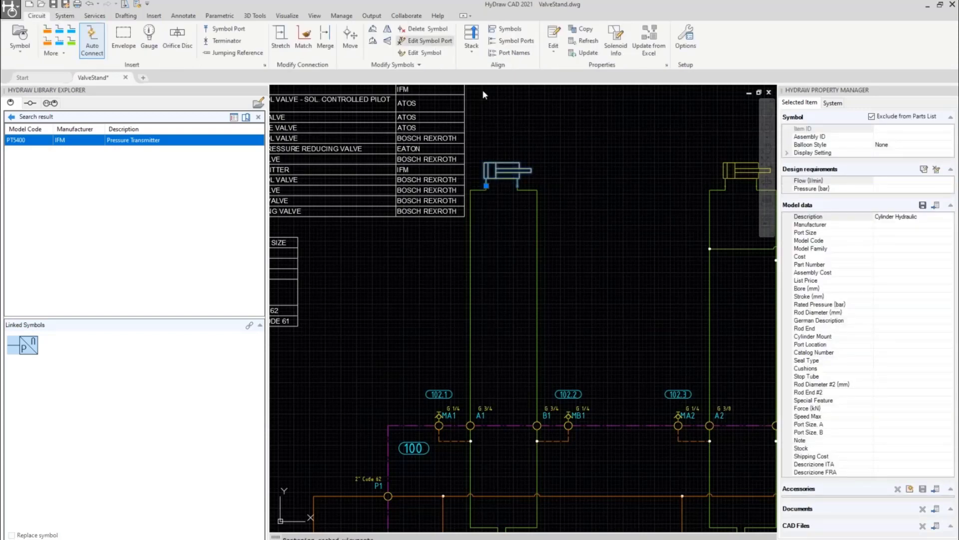
click(243, 297)
text(a)
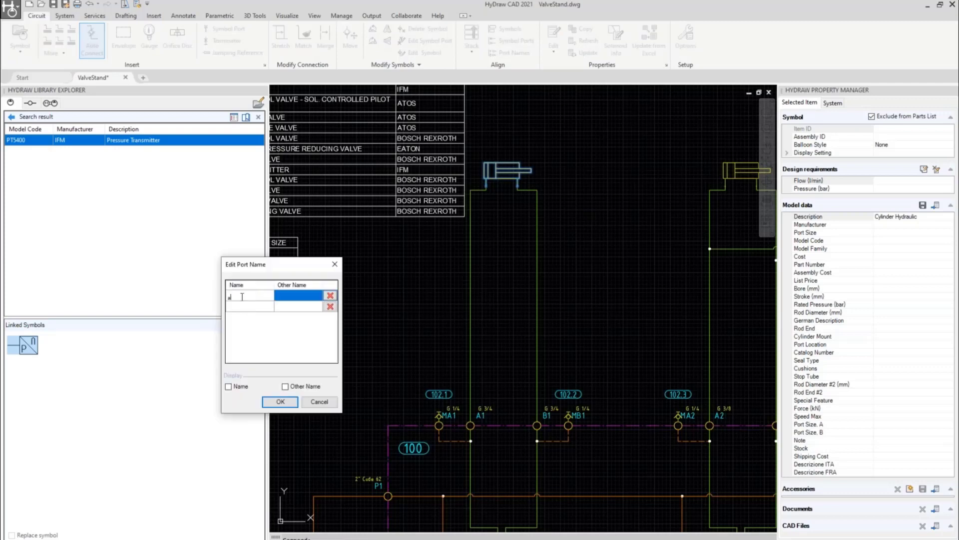
double_click(242, 296)
text(A)
click(238, 308)
text(B)
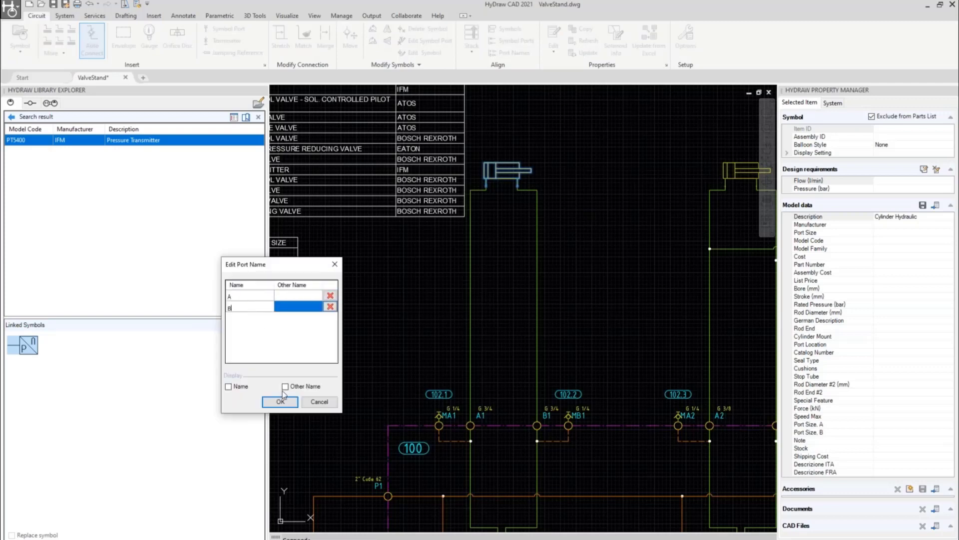
click(236, 389)
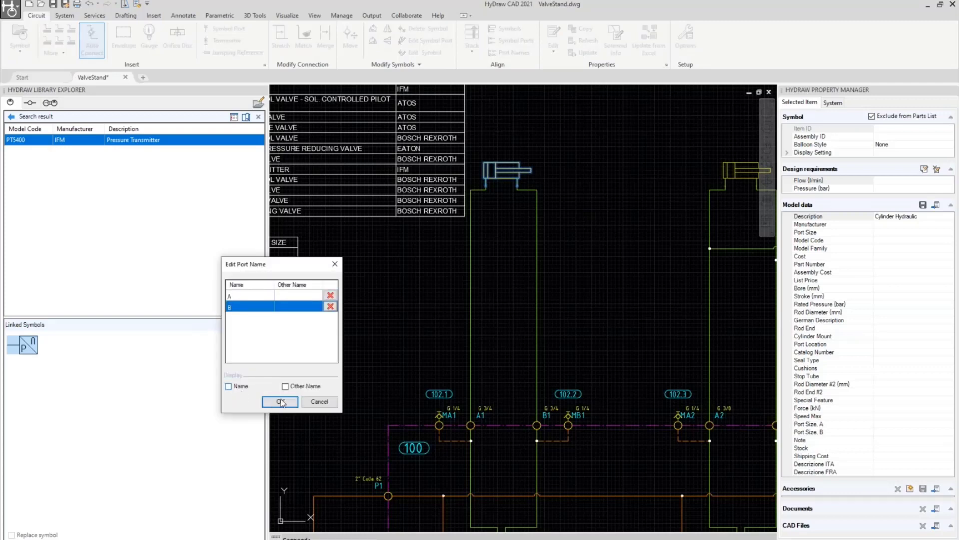
click(281, 403)
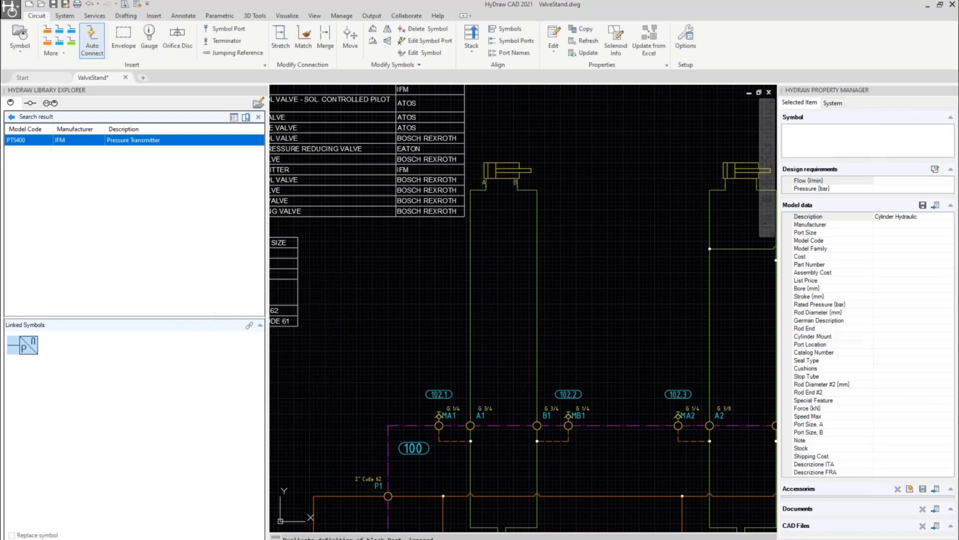
Define the line between the first cylinder's port A and manifold port A1 as a Pipe with line ID A1.
middle_drag(489, 281, 471, 349)
click(470, 348)
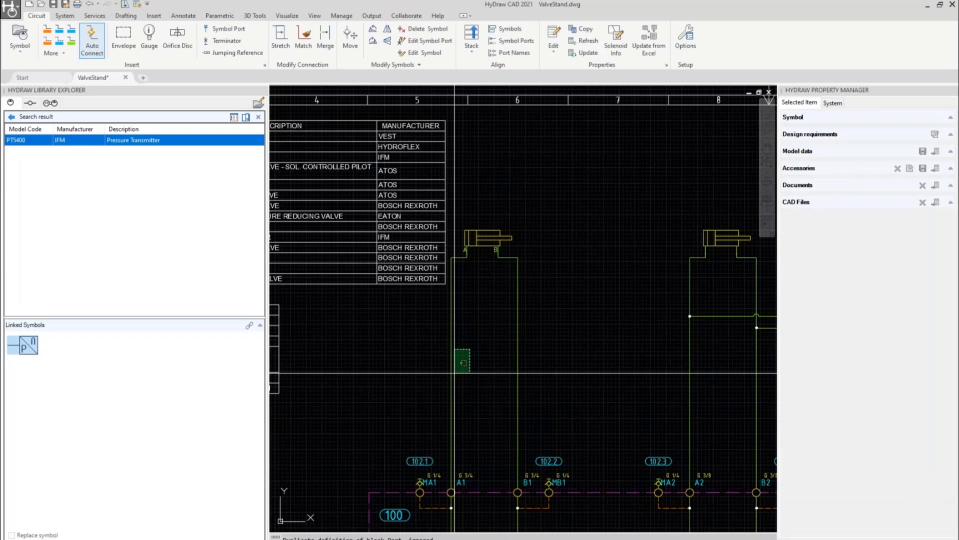
click(455, 372)
click(452, 293)
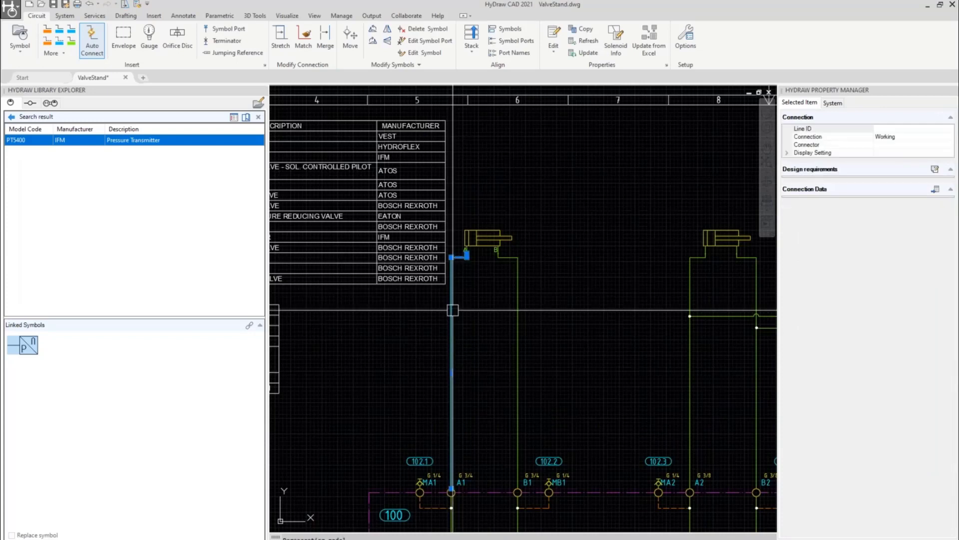
click(949, 144)
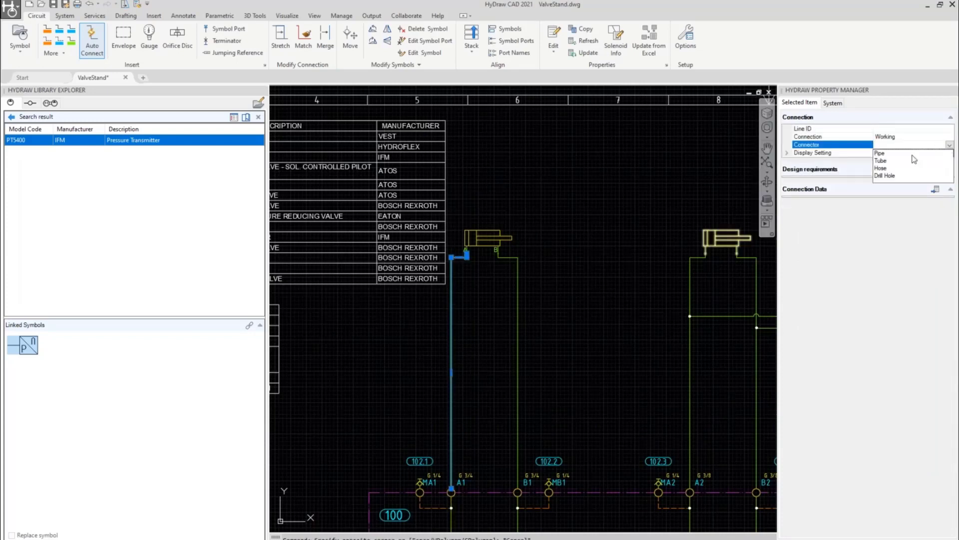
click(887, 154)
click(894, 128)
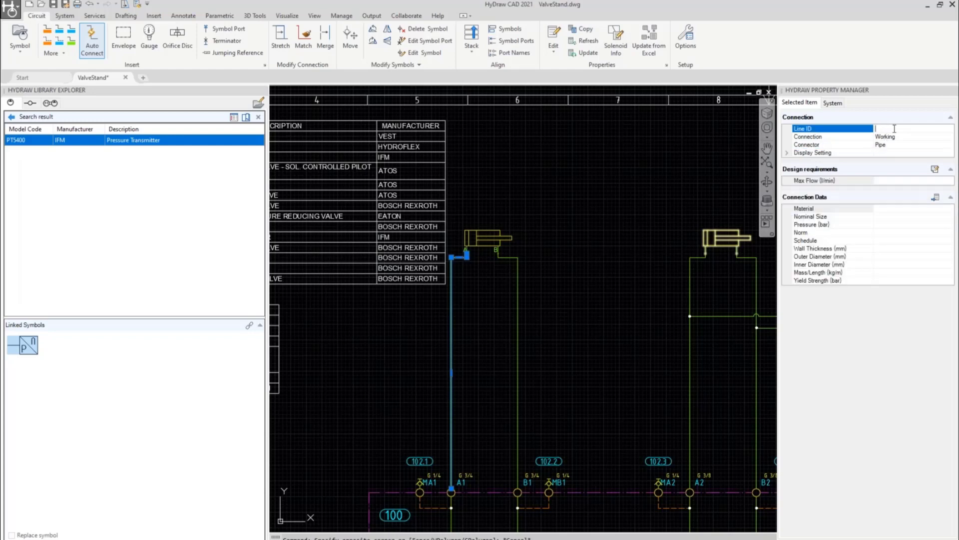
text(A1)
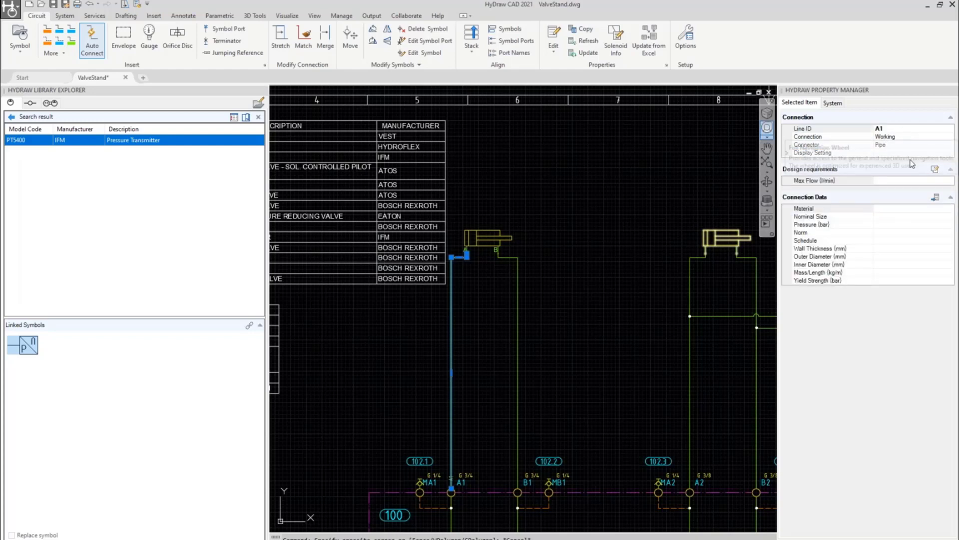
Assign the ASTM A106 B pipe of nominal size 3/4" and schedule STD from the library to line A1.
click(935, 198)
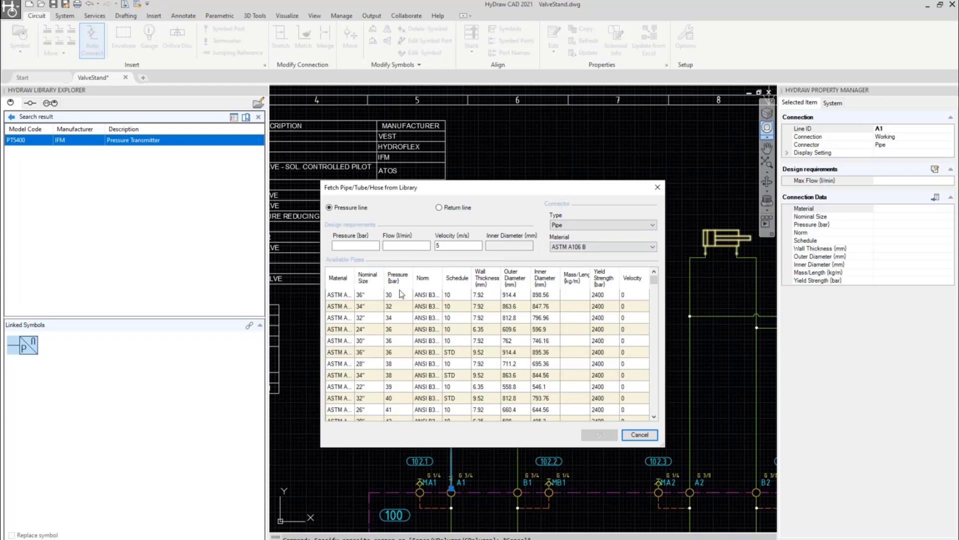
click(459, 281)
scroll(457, 341, down, 5)
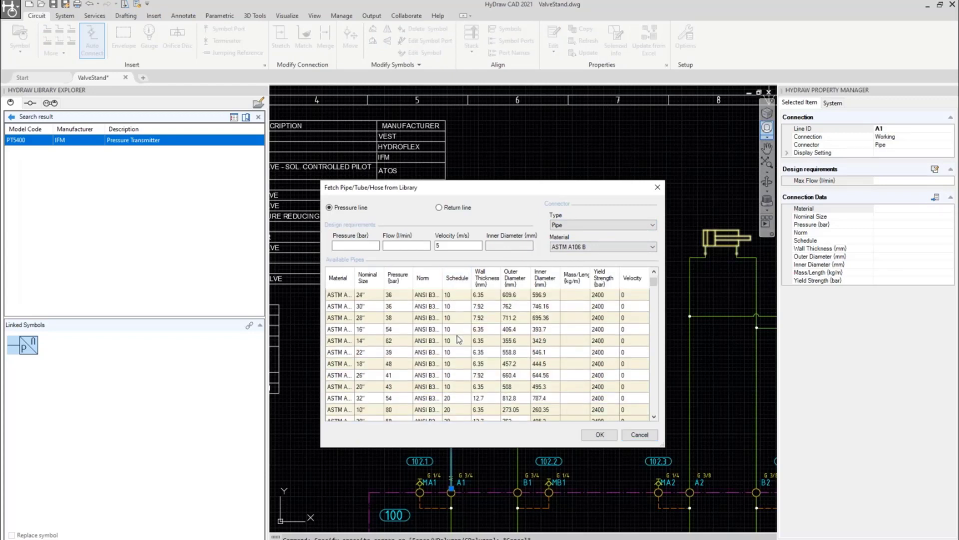
scroll(456, 341, down, 5)
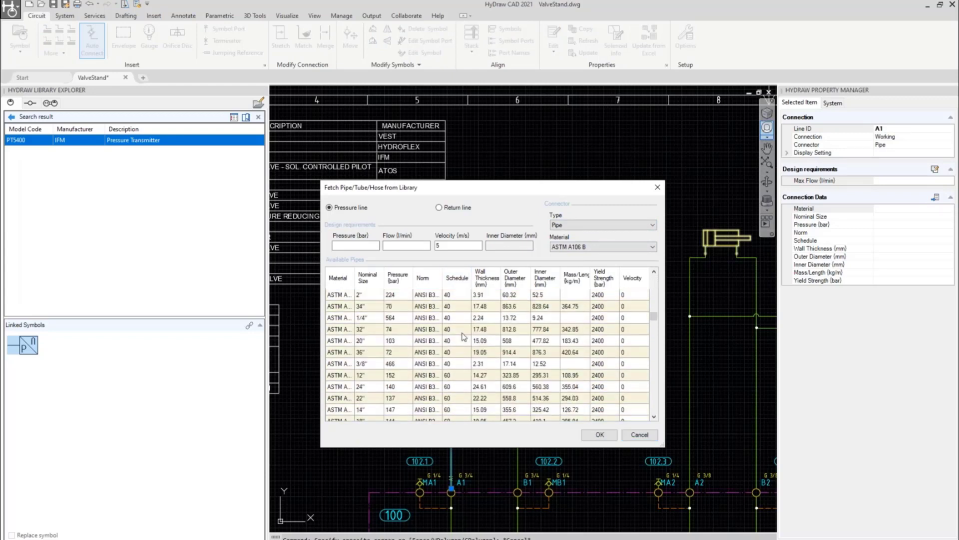
scroll(461, 337, down, 5)
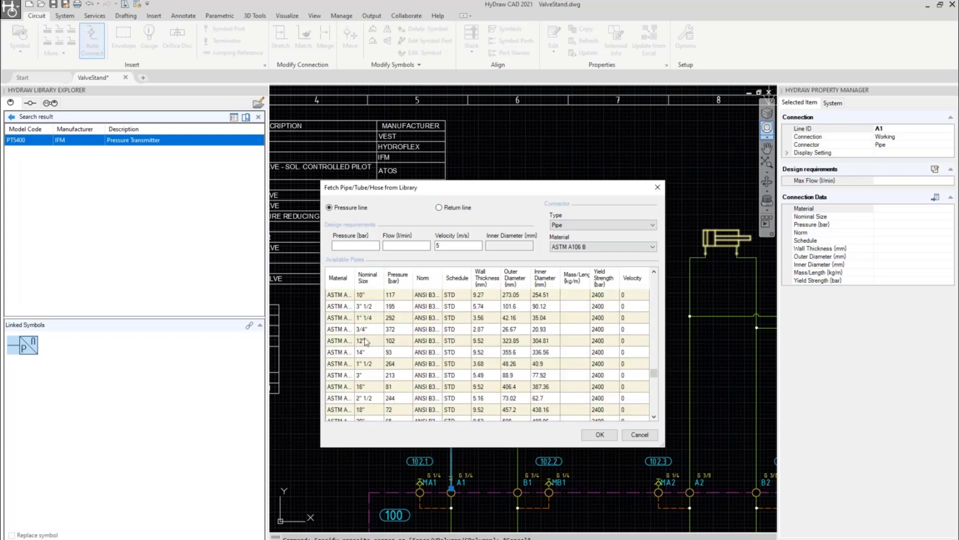
click(367, 329)
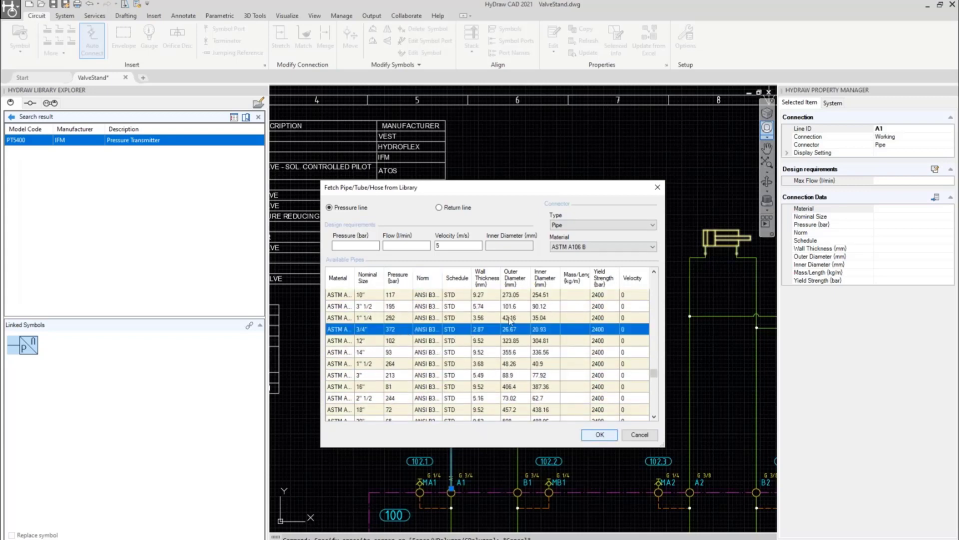
key(Return)
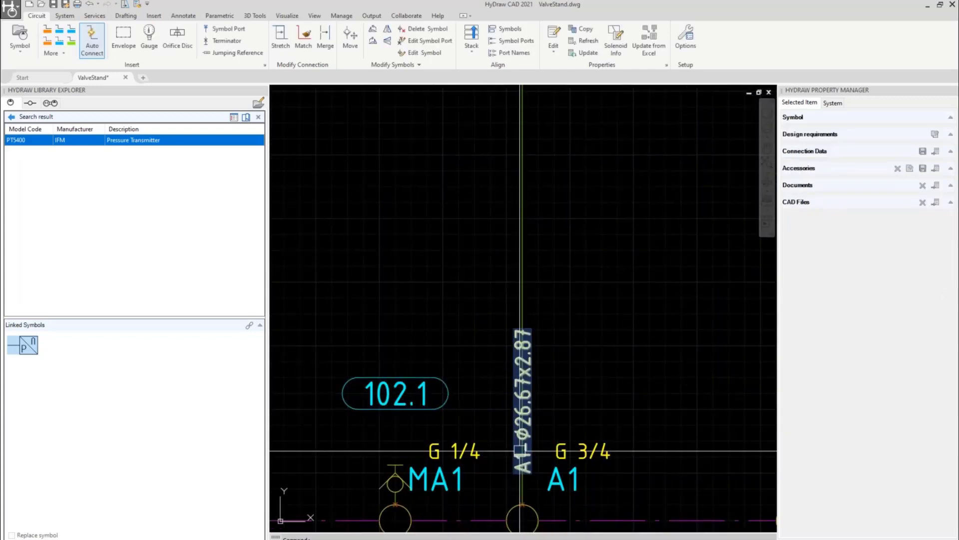
key(Escape)
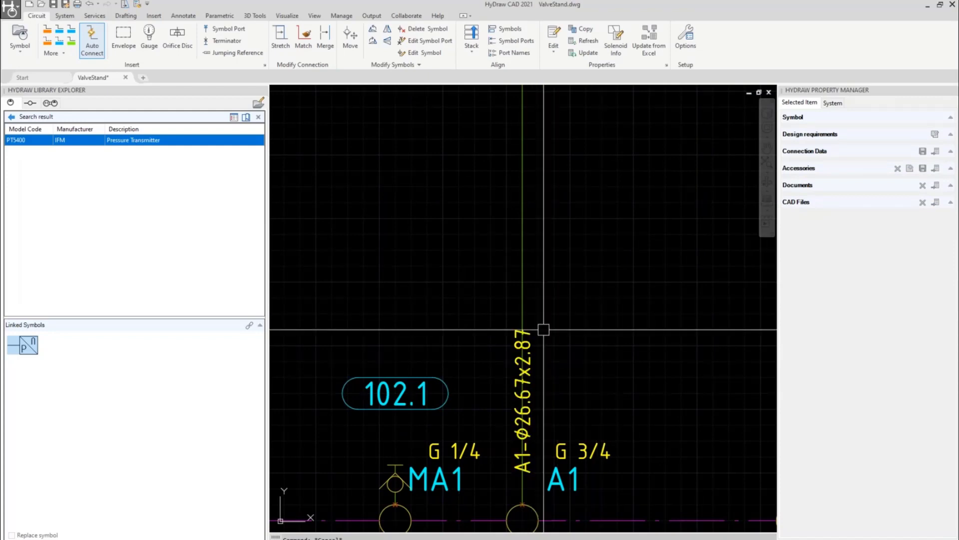
Create a pipe connector list from the first cylinder's circuit and insert it above that cylinder.
scroll(543, 329, down, 2)
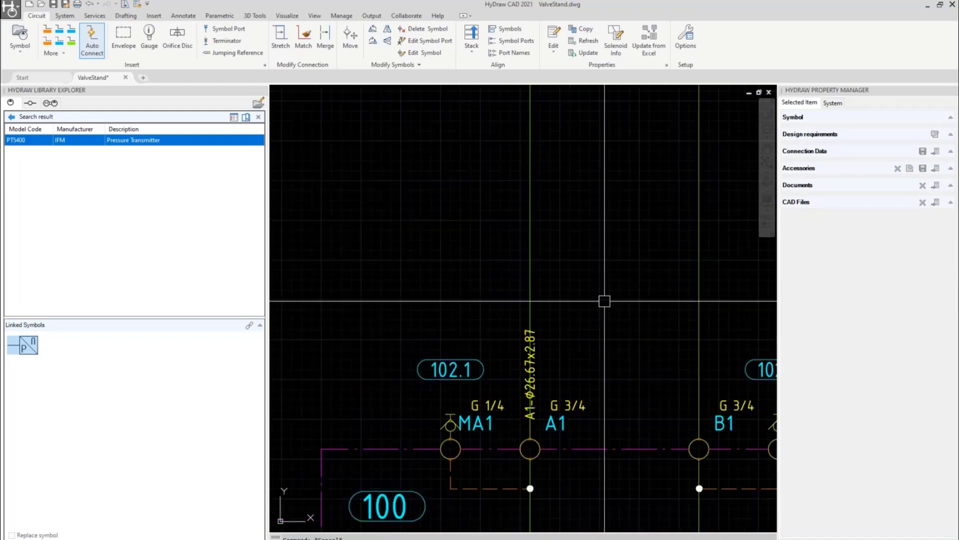
middle_drag(613, 304, 552, 337)
scroll(561, 333, down, 2)
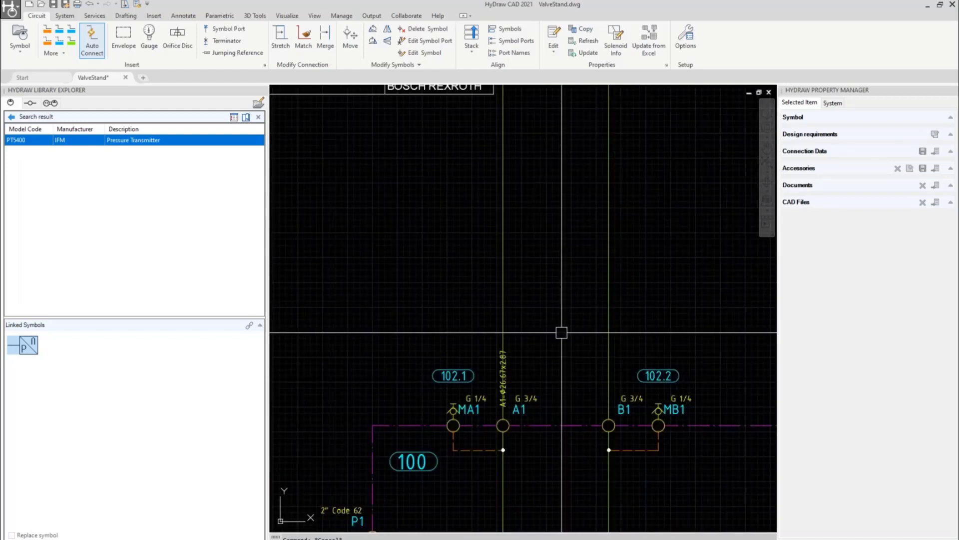
scroll(586, 304, down, 2)
middle_drag(611, 279, 560, 321)
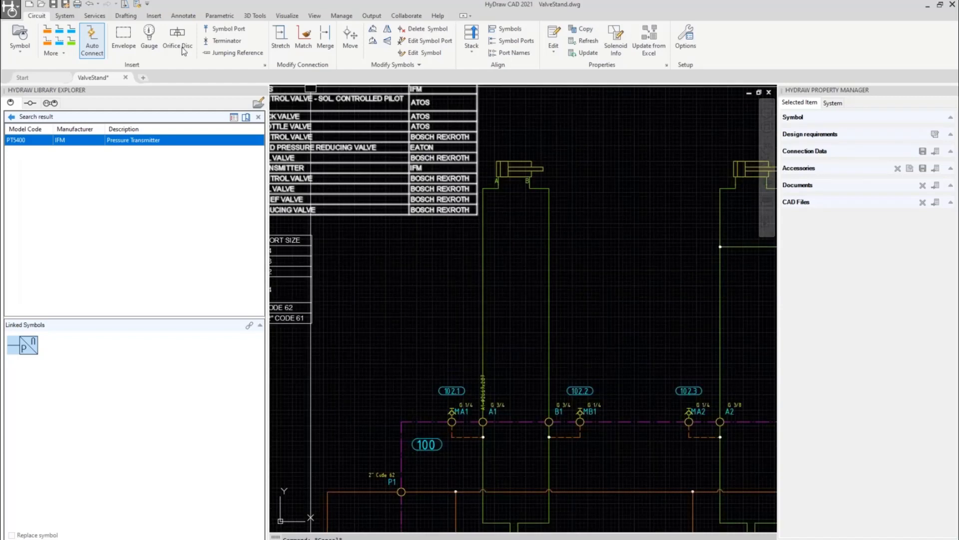
click(65, 16)
click(336, 42)
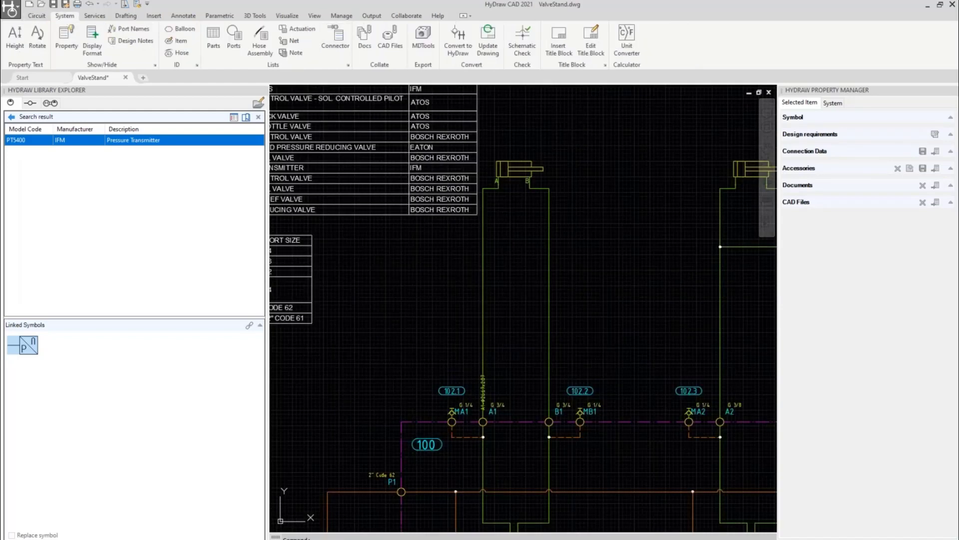
click(596, 126)
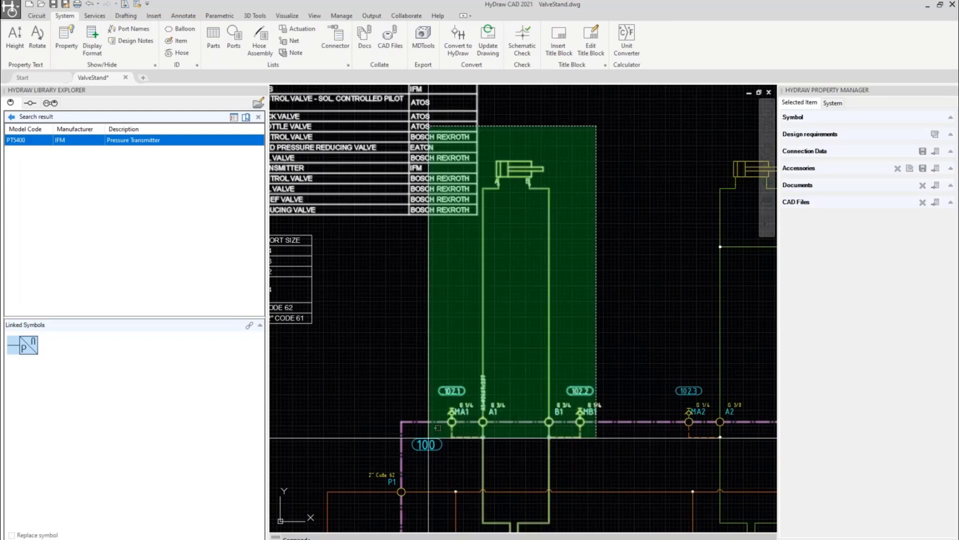
click(428, 437)
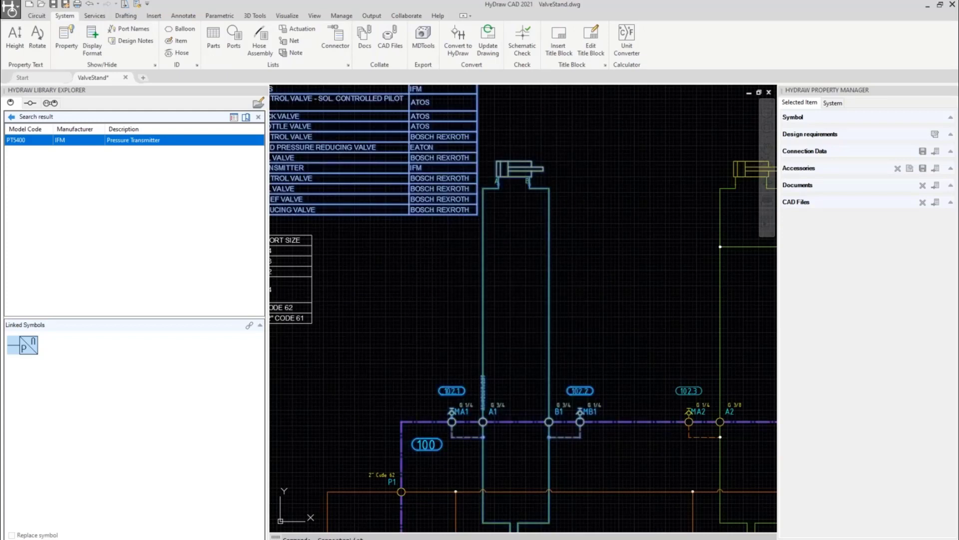
key(Return)
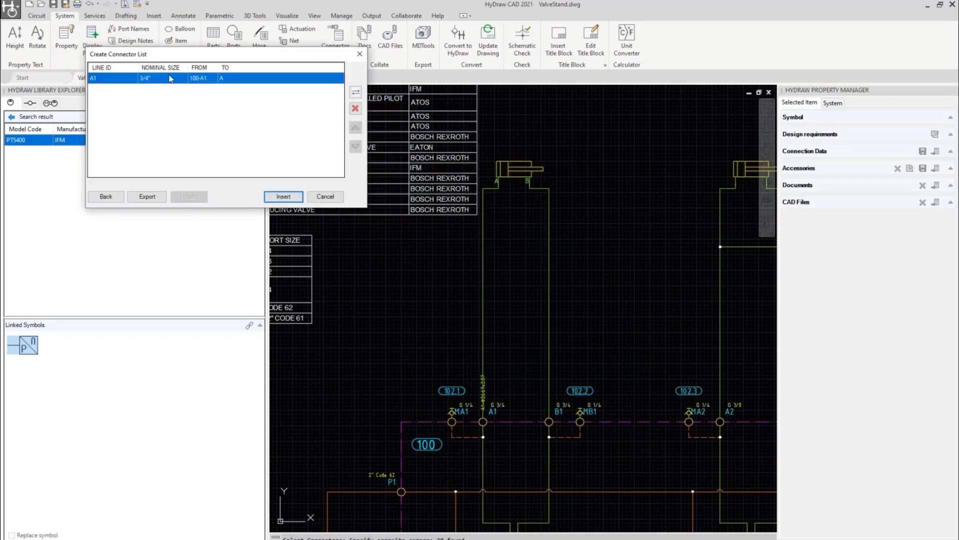
click(283, 197)
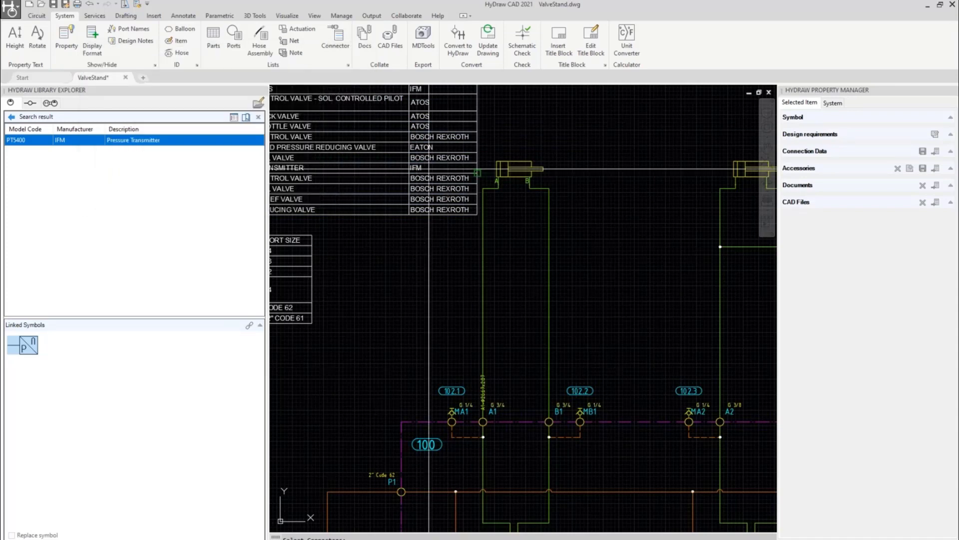
click(495, 103)
click(700, 147)
scroll(605, 128, up, 3)
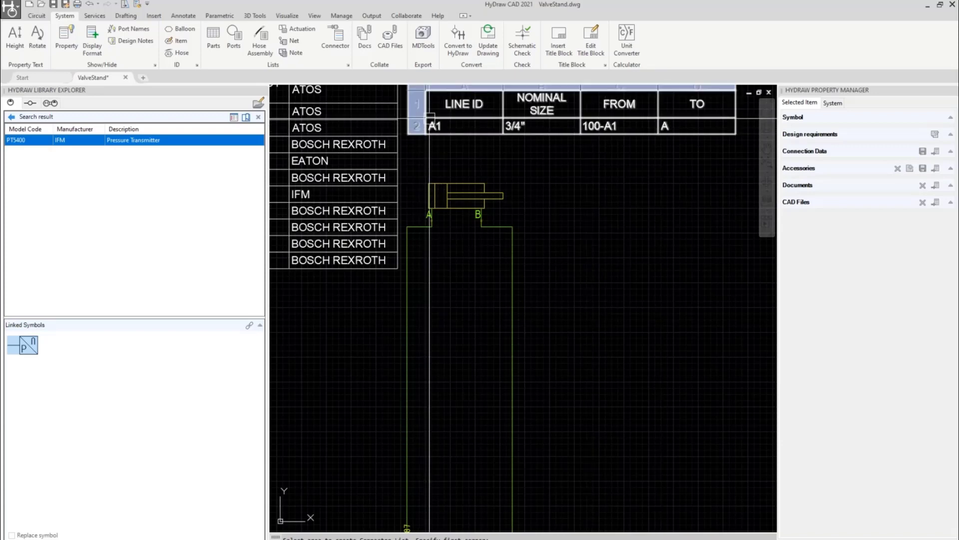
Define the line between cylinder port B and manifold port B1 as a Hose, using the size -08 NBR, Wire Braided and Spiralled library hose.
scroll(449, 178, down, 2)
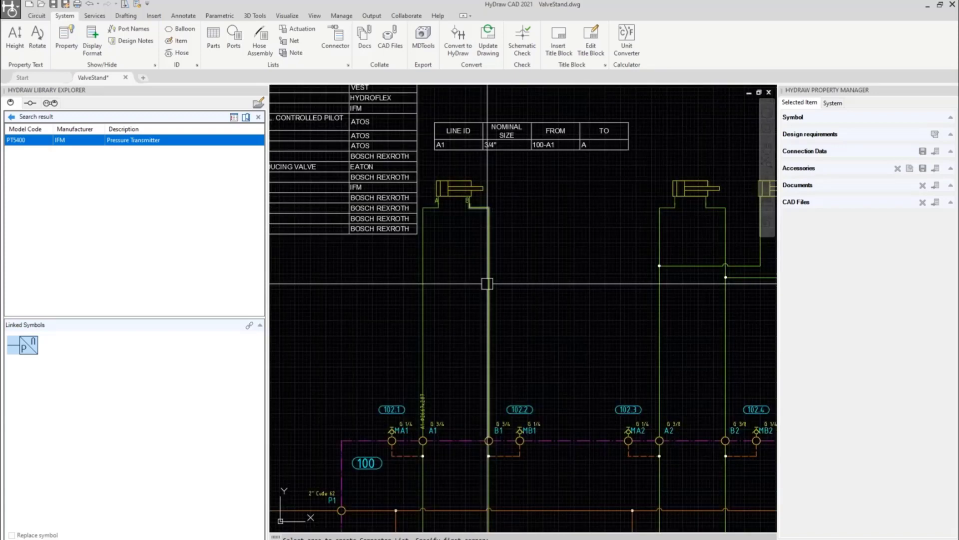
click(469, 205)
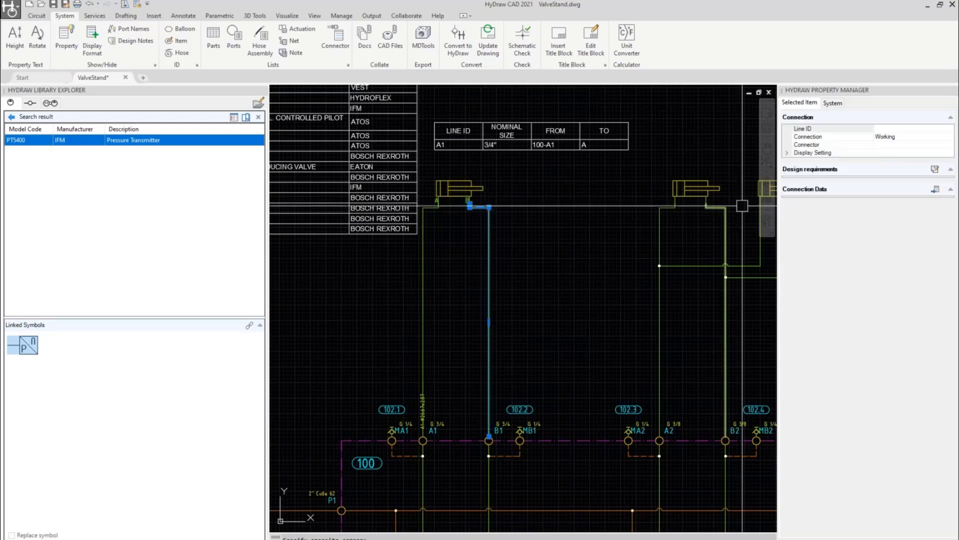
click(742, 205)
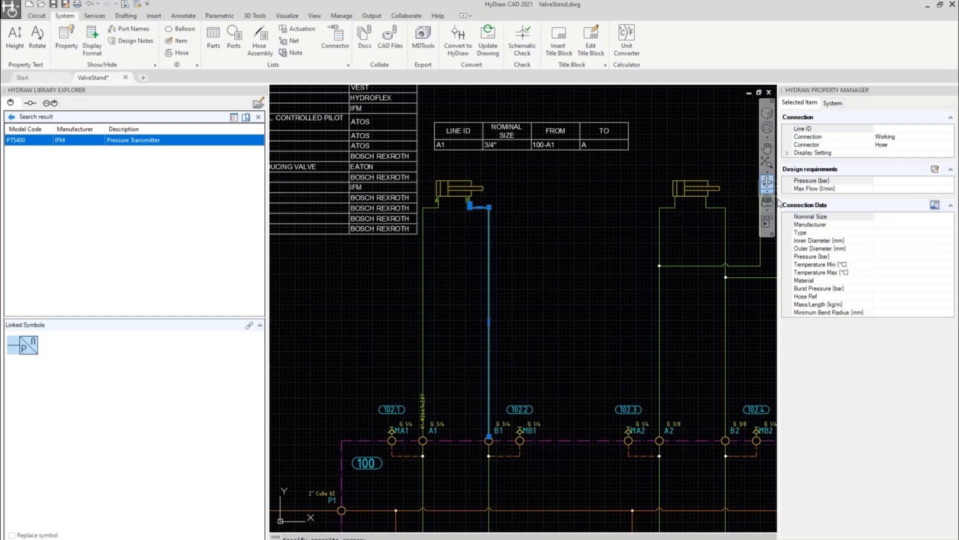
click(935, 205)
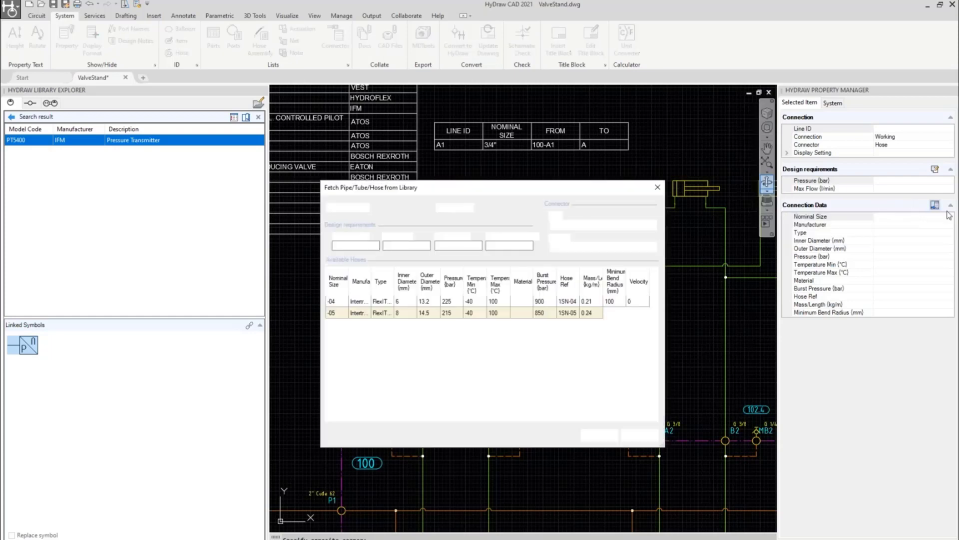
click(600, 247)
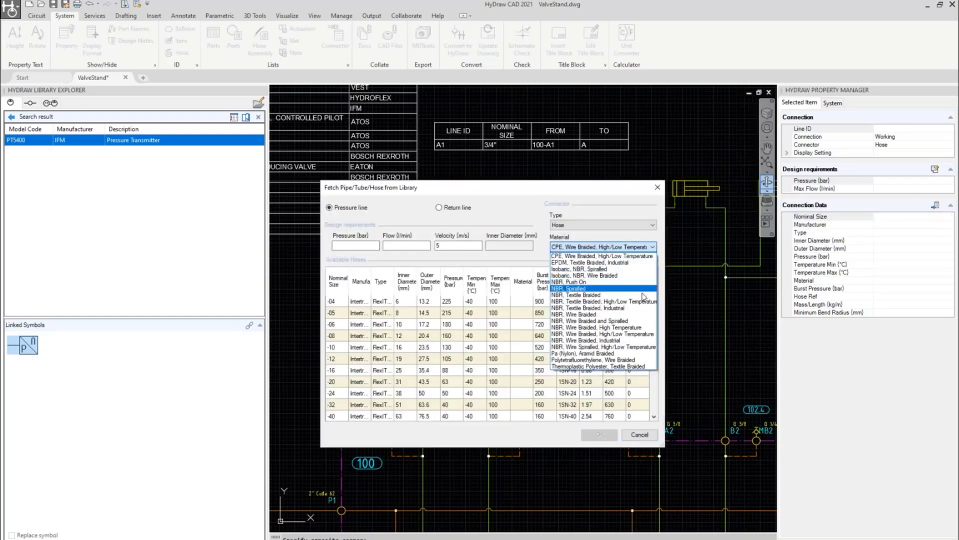
click(597, 321)
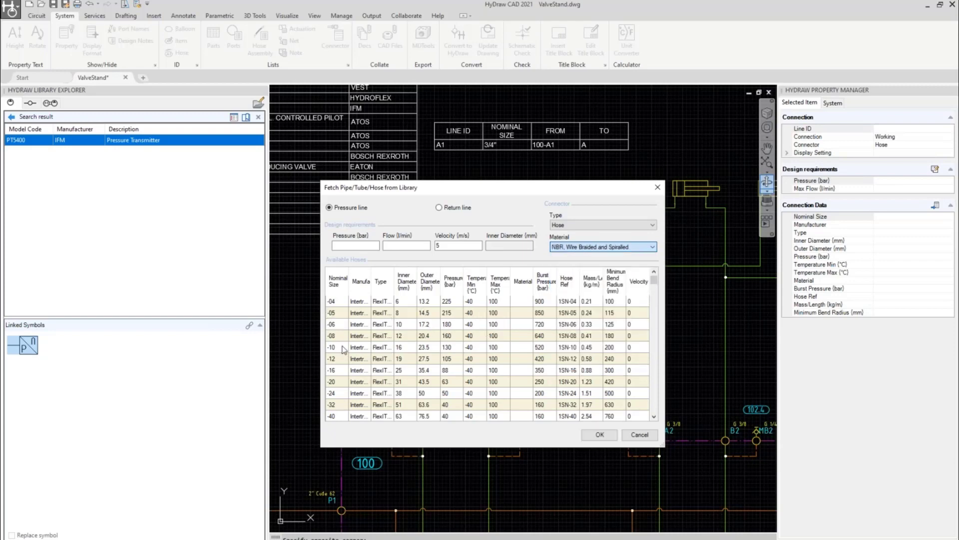
click(356, 337)
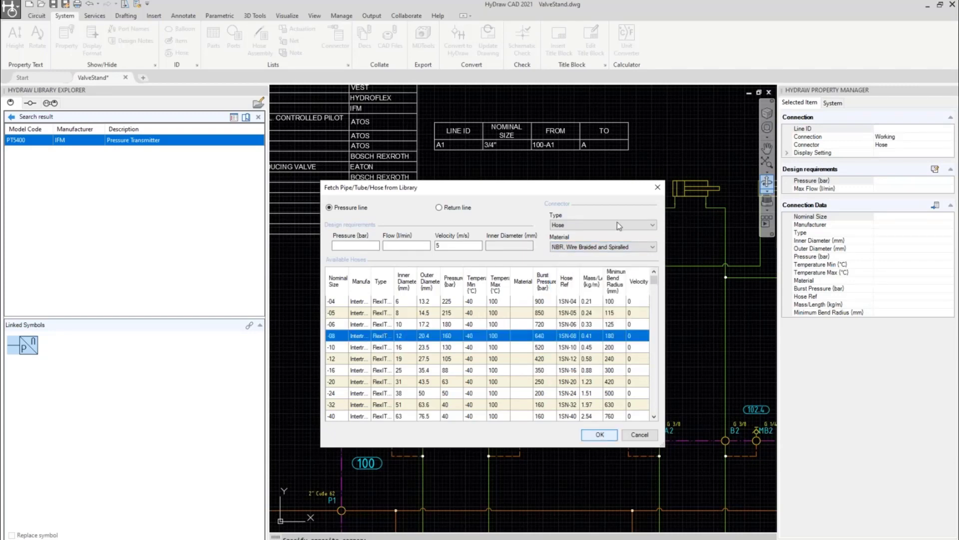
key(Return)
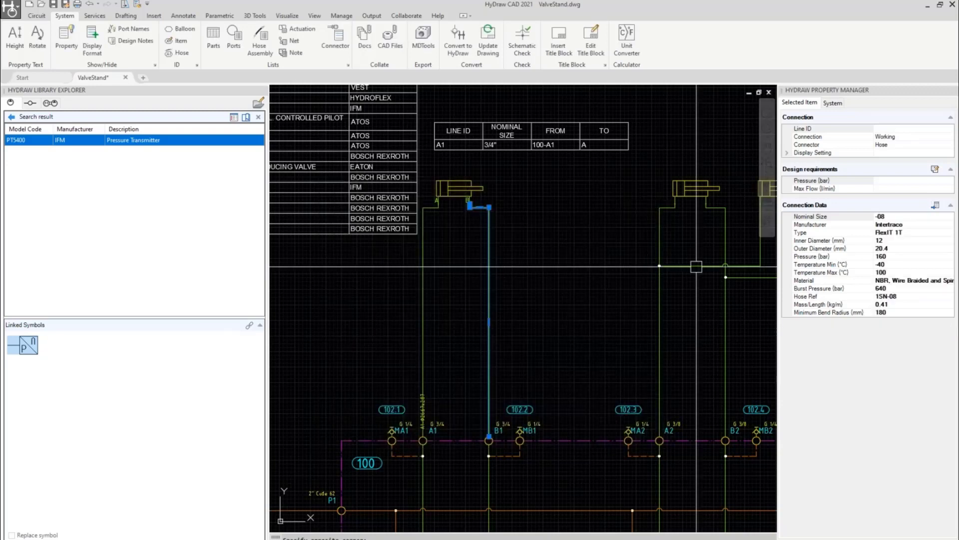
Set the line ID of the hose between cylinder port B and manifold port B1 to 45.
click(903, 129)
text(45)
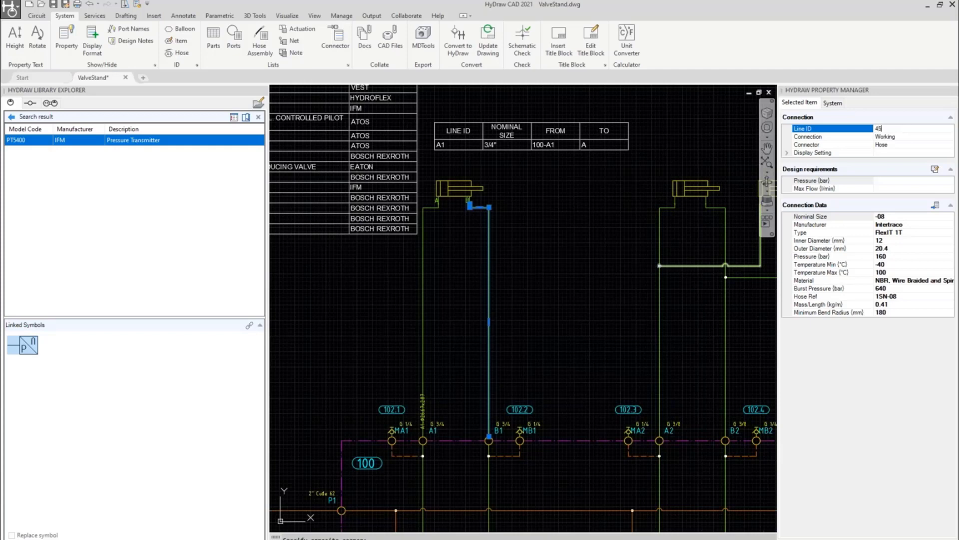
key(Return)
click(502, 345)
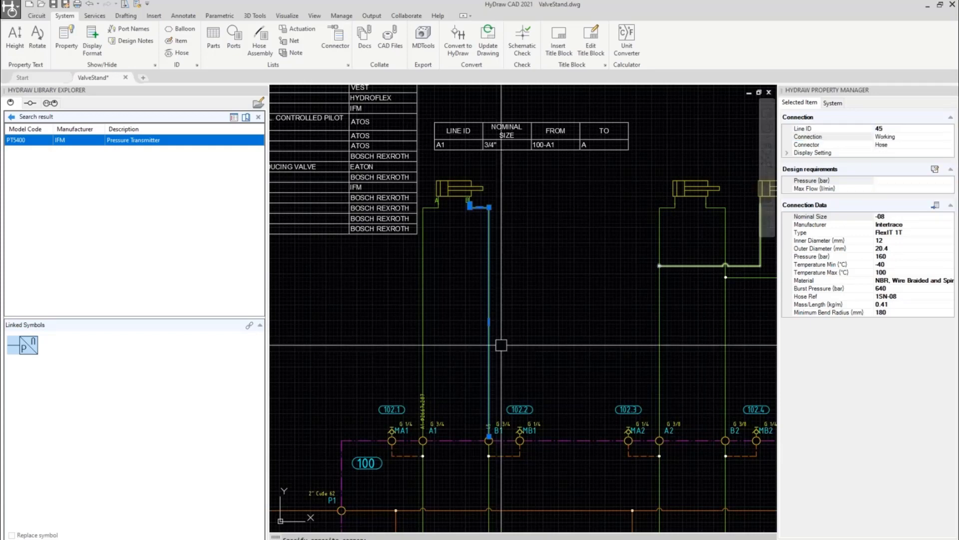
key(Escape)
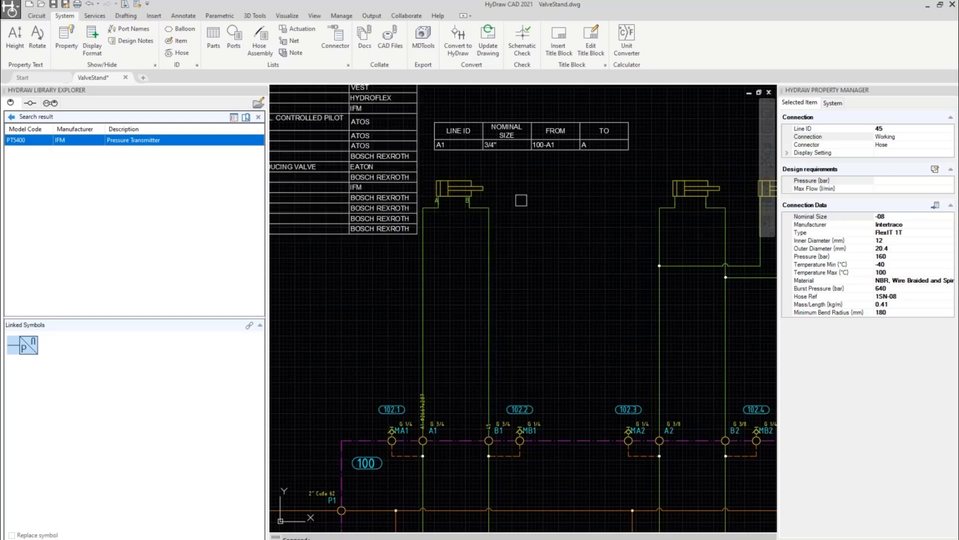
Create a Hose connector list for the first cylinder's lines and insert it just below the pipe connector list.
drag(459, 200, 586, 475)
key(Return)
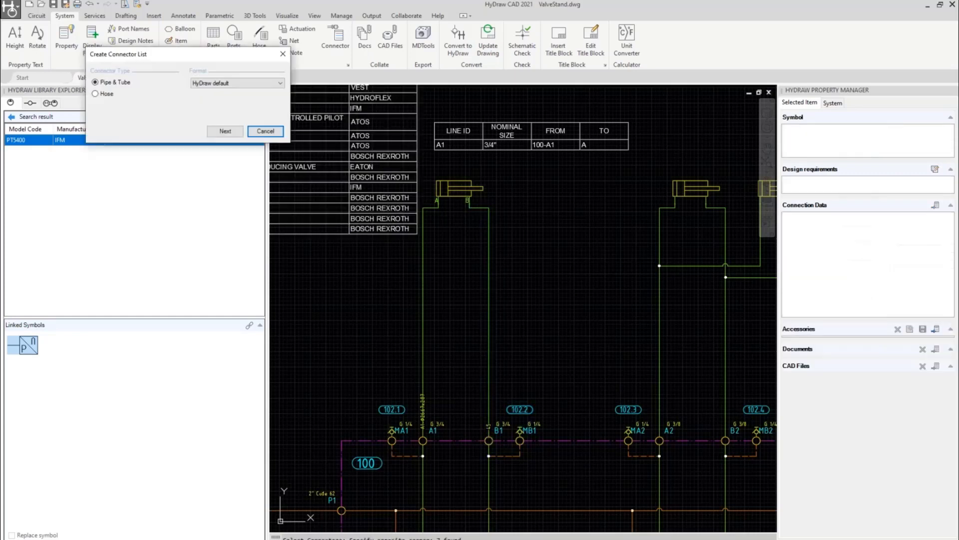
click(225, 131)
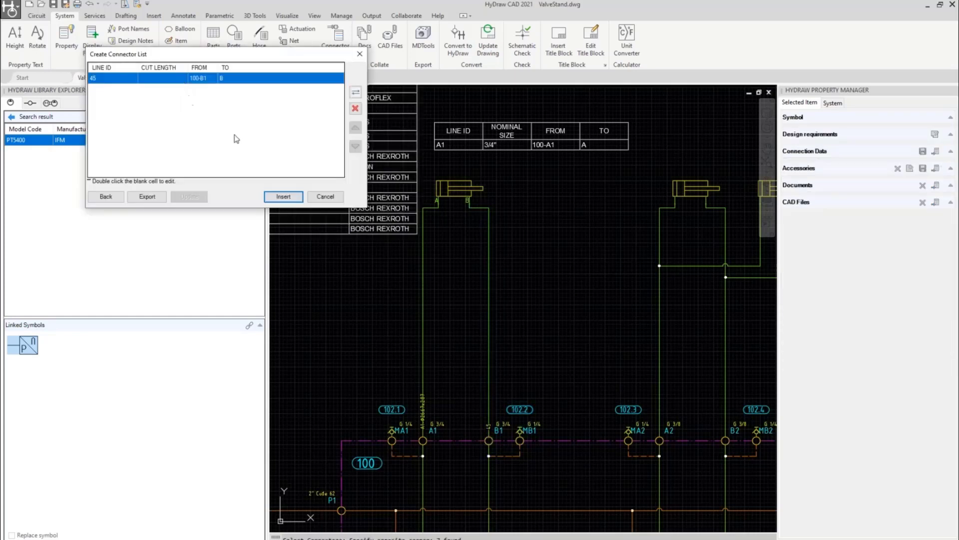
click(283, 196)
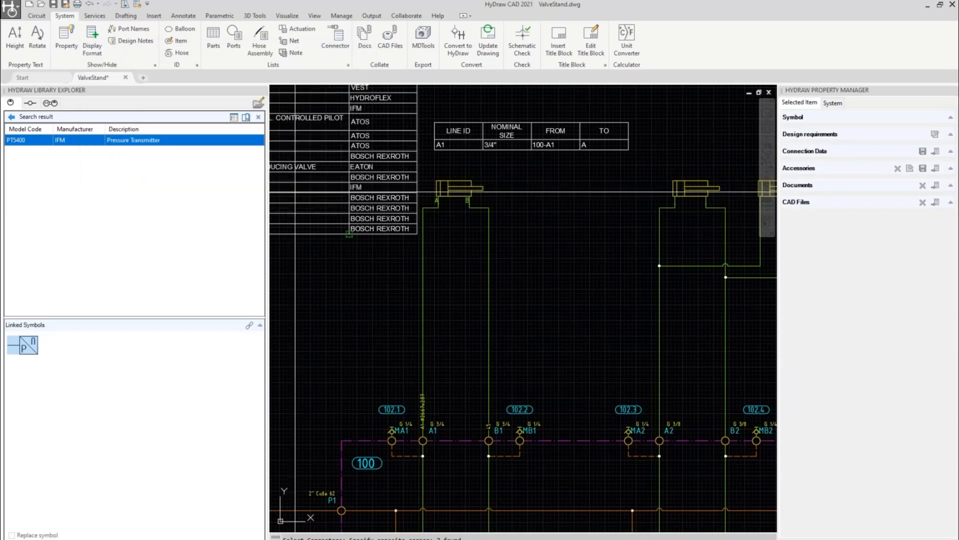
scroll(535, 188, up, 4)
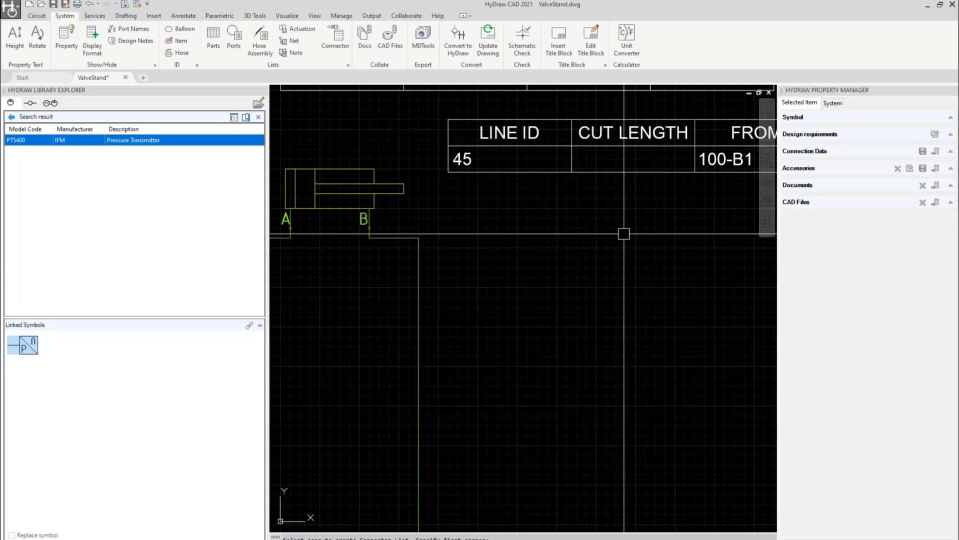
middle_drag(624, 233, 507, 274)
scroll(599, 257, down, 2)
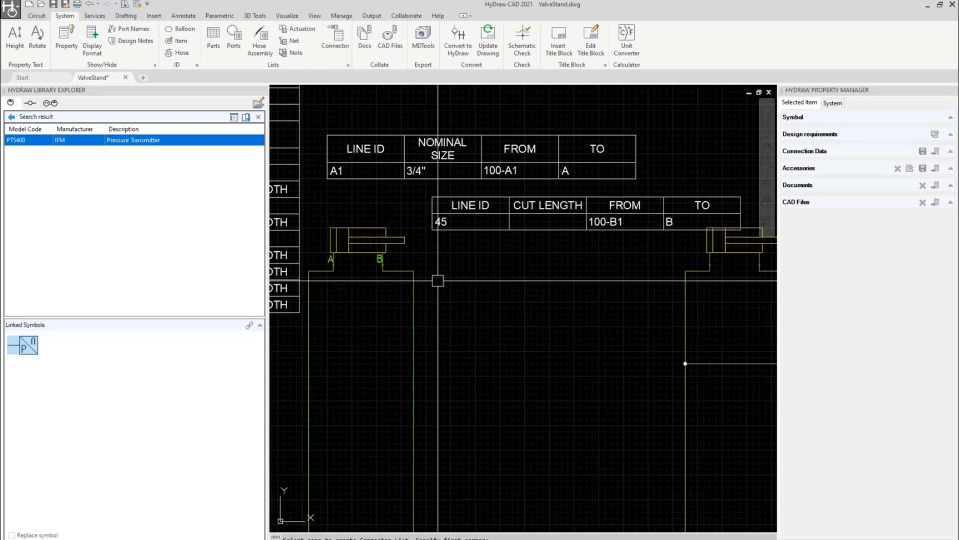
click(421, 288)
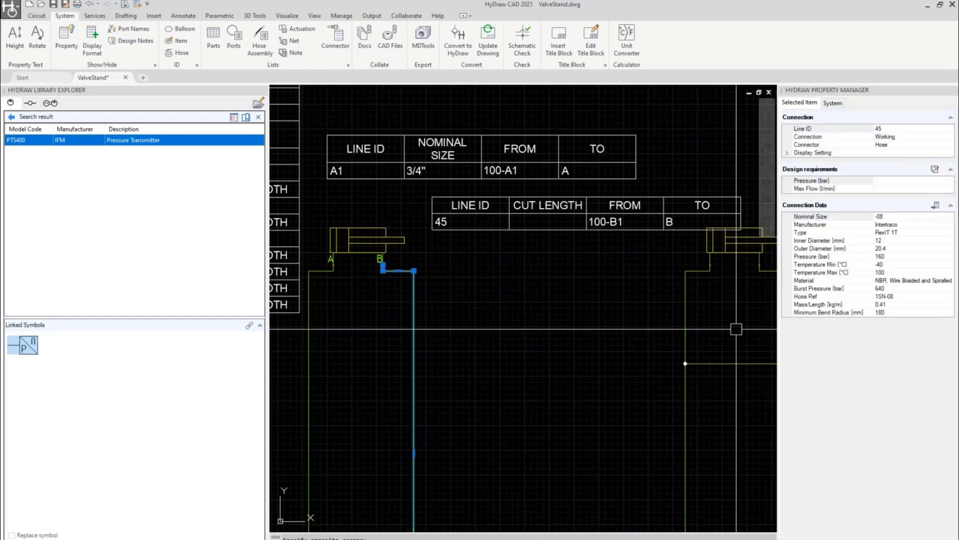
key(Escape)
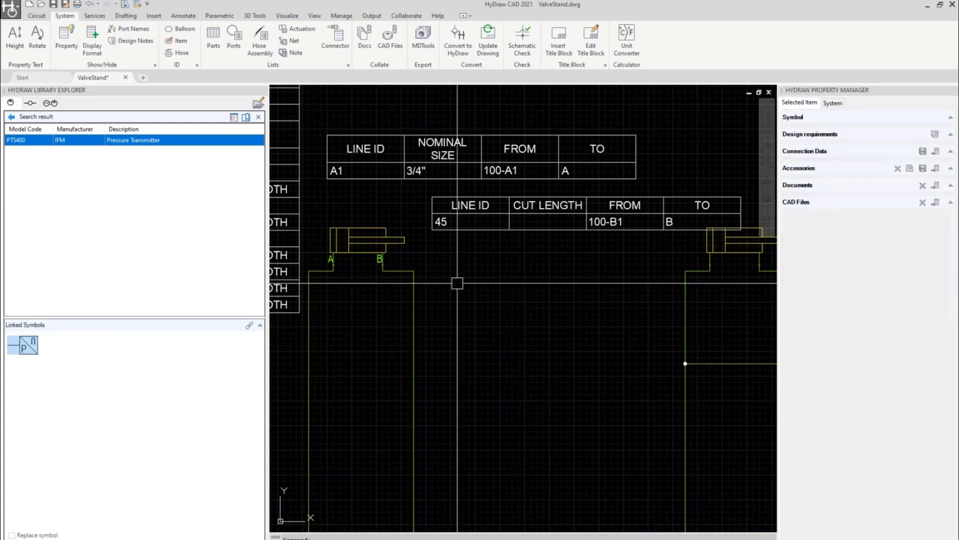